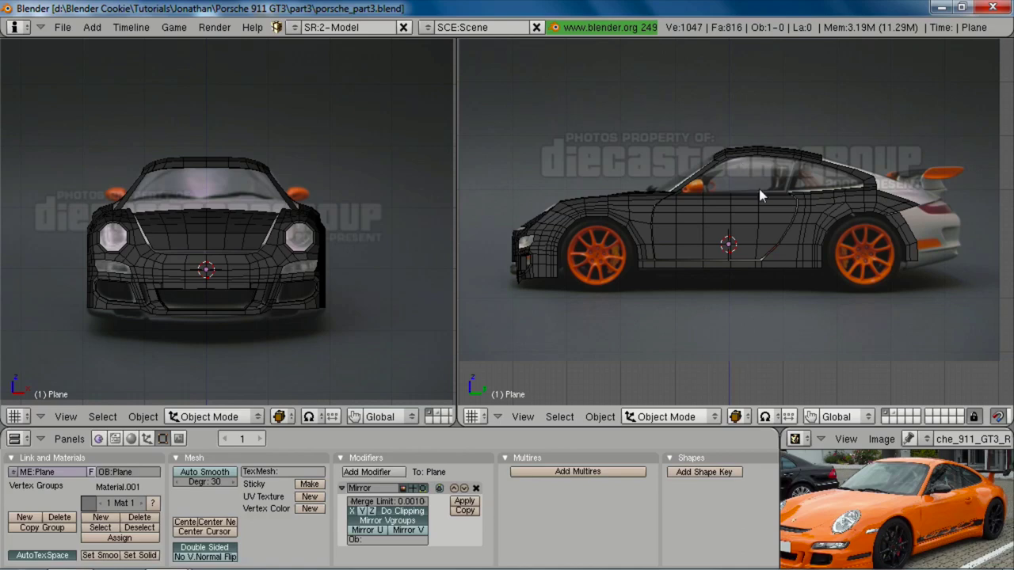
Step: Switch to the References folder and examine the photos FilePorsche 911 GT3 RS 997 and FilePorsche 911 GT3 RS rear 20080225
middle_click_drag(775, 192, 771, 206, "shift")
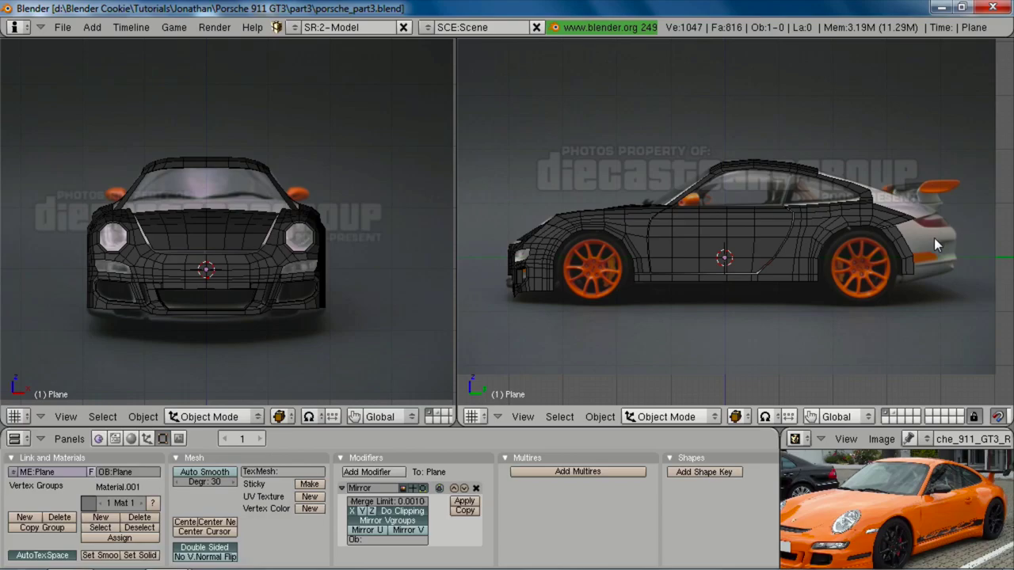
key("alt+Tab")
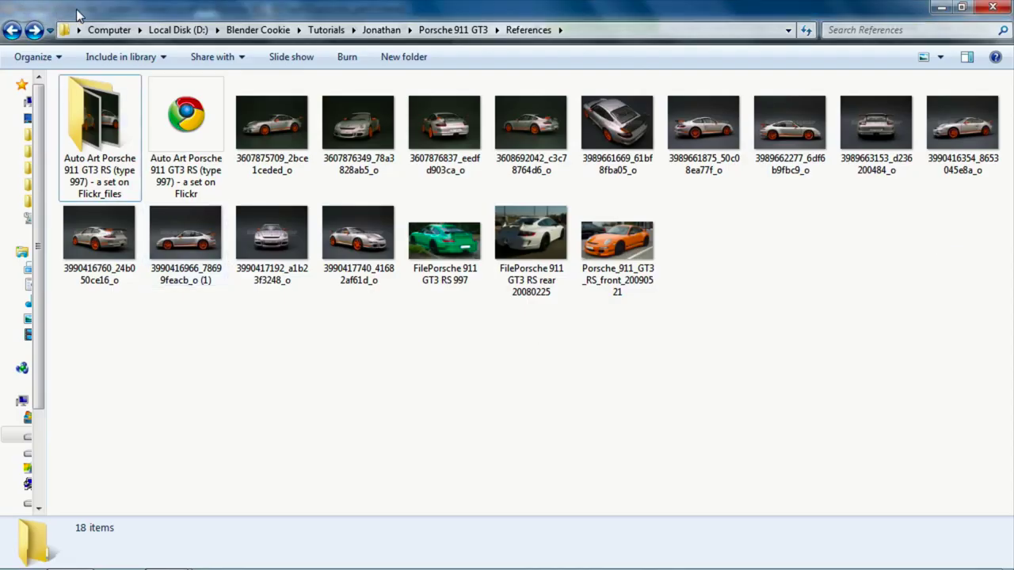
left_click(466, 260)
double_click(467, 260)
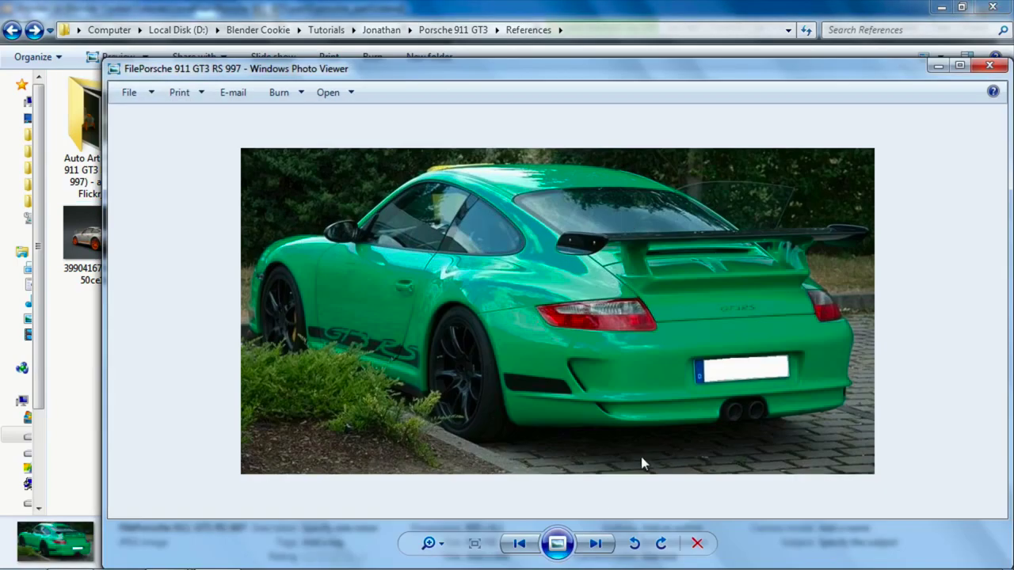
left_click(592, 544)
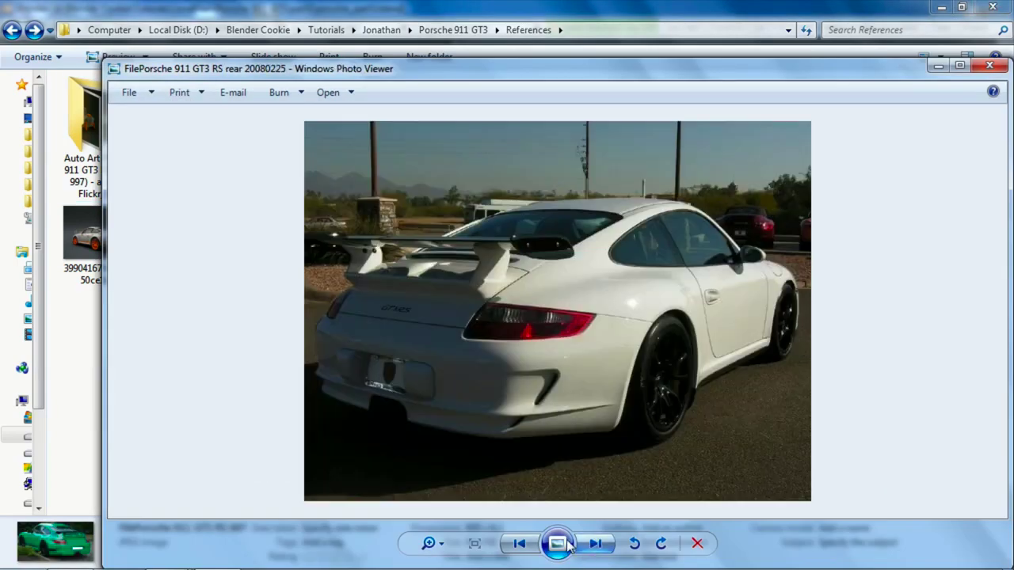
left_click(508, 545)
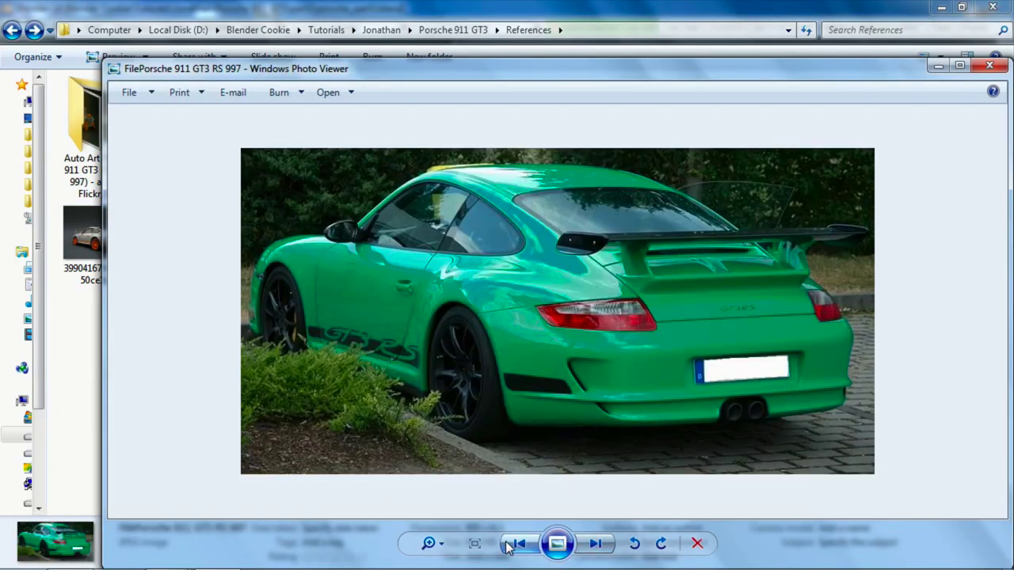
left_click(612, 544)
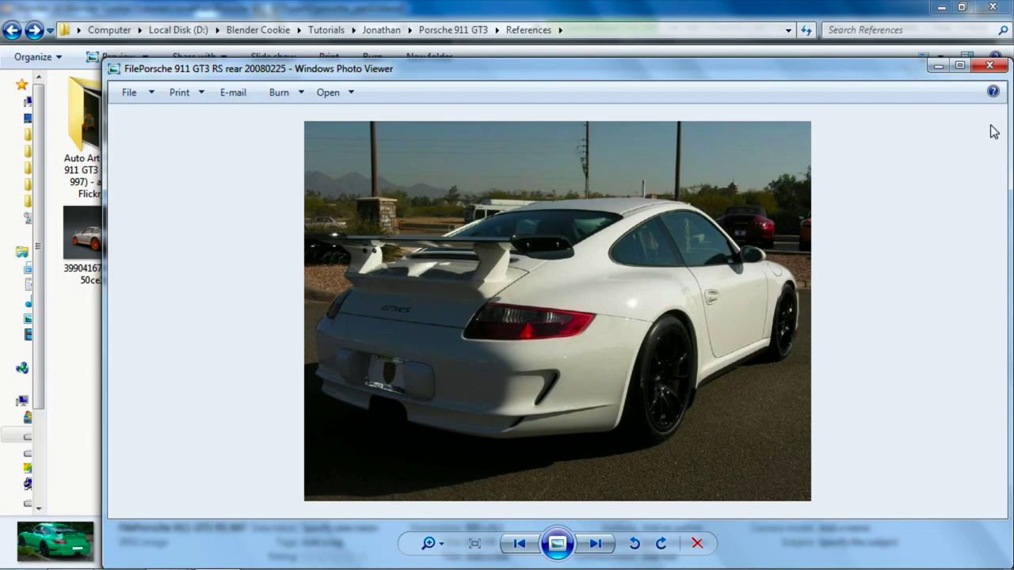
left_click(992, 65)
left_click_drag(883, 290, 808, 314)
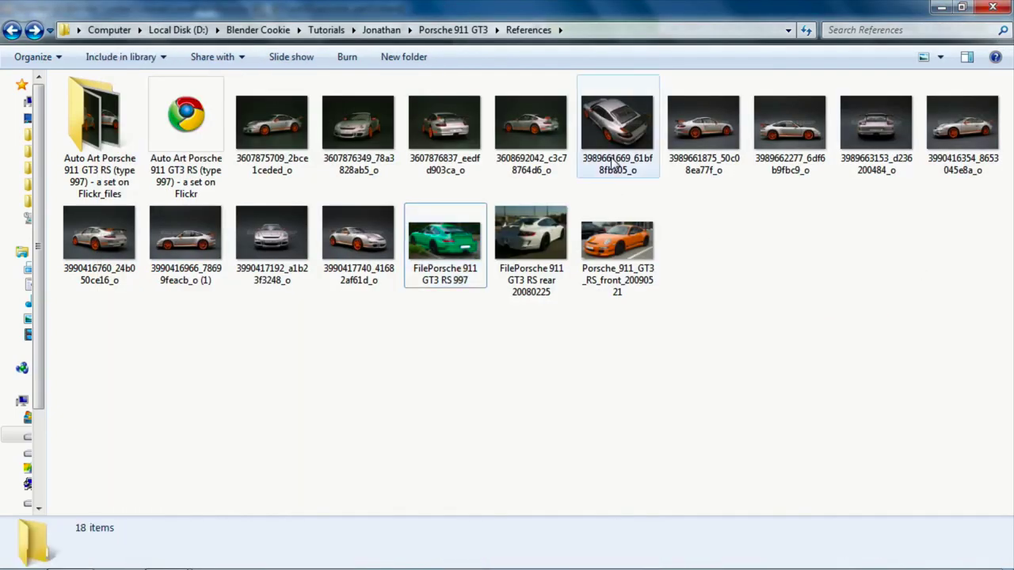
double_click(621, 134)
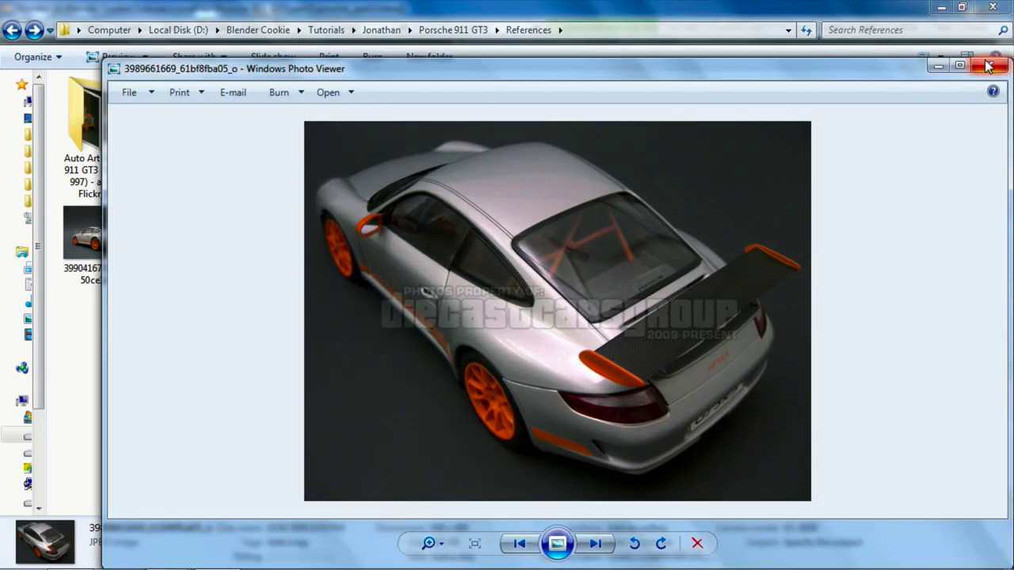
left_click(991, 67)
double_click(876, 122)
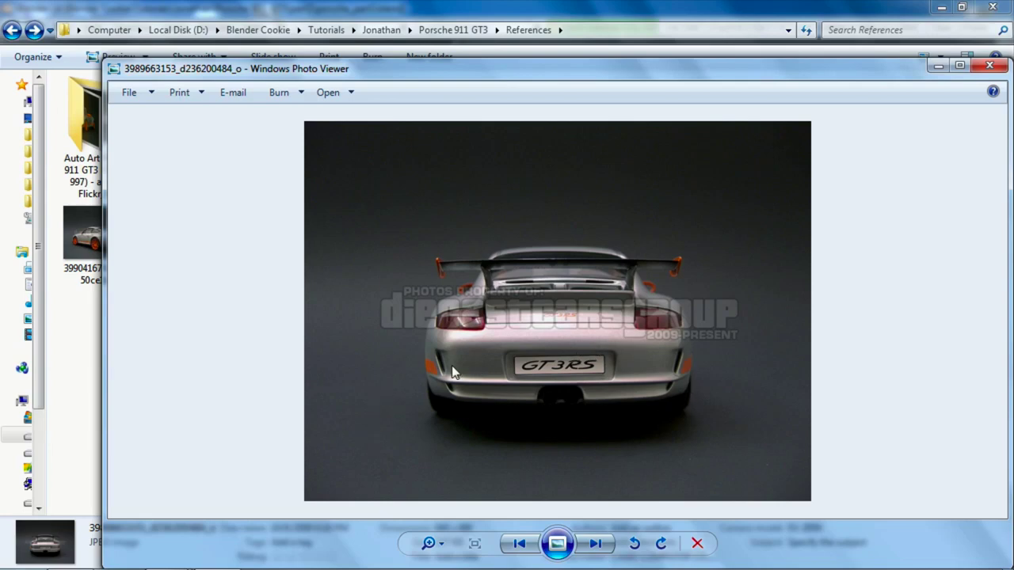
left_click(989, 64)
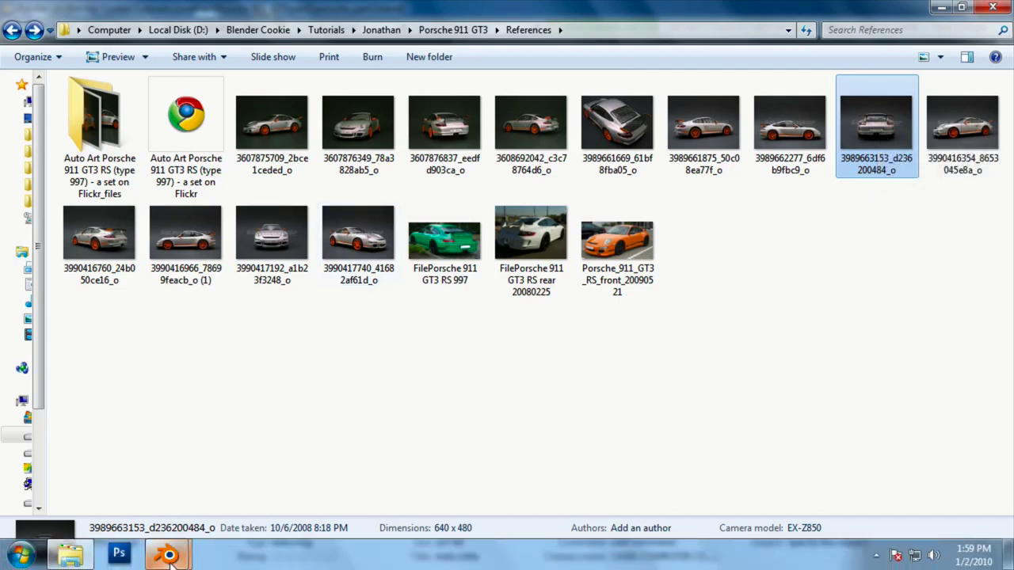
mouse_move(167, 555)
left_click(222, 482)
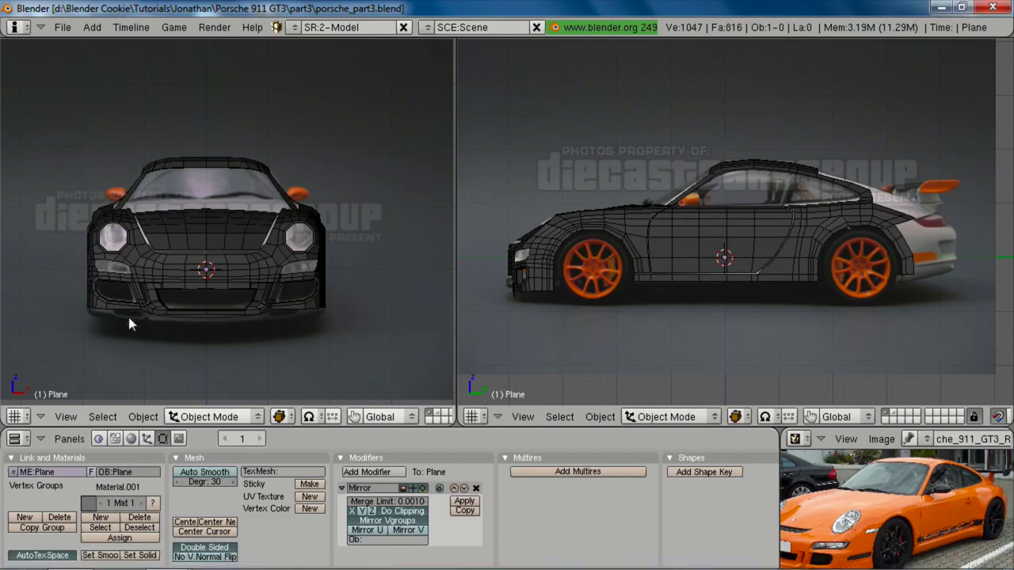
left_click(57, 420)
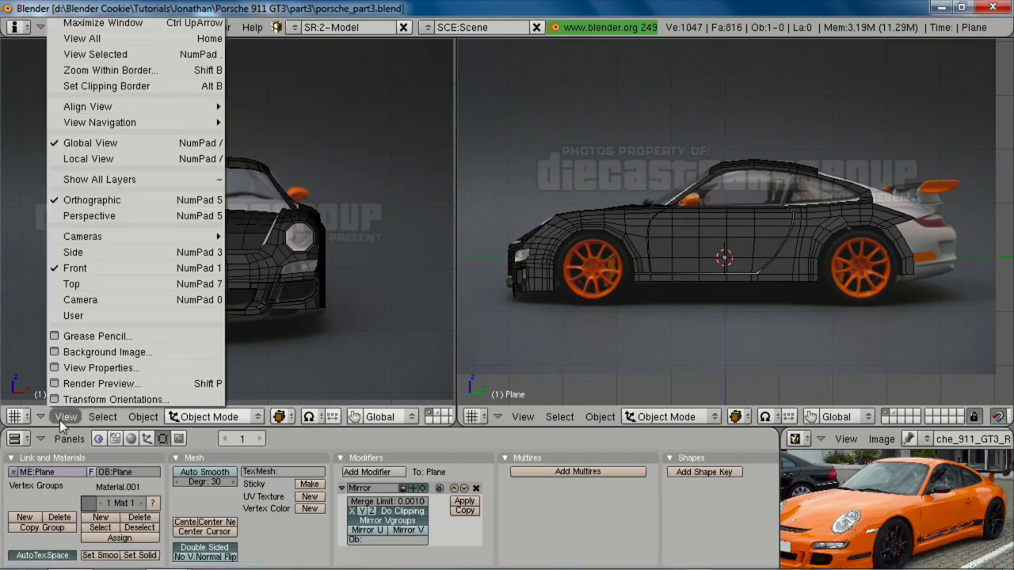
left_click(81, 364)
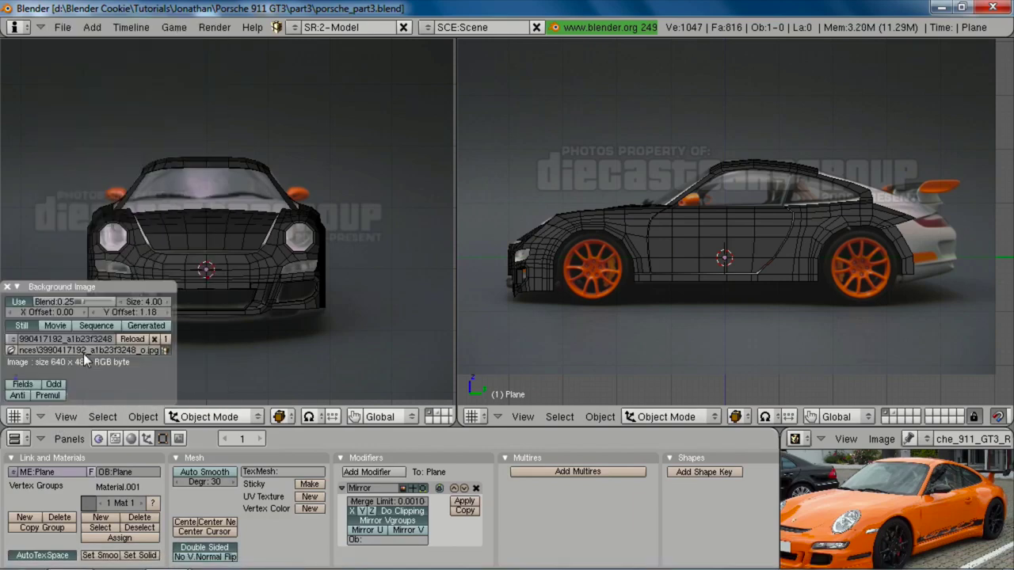
left_click(13, 350)
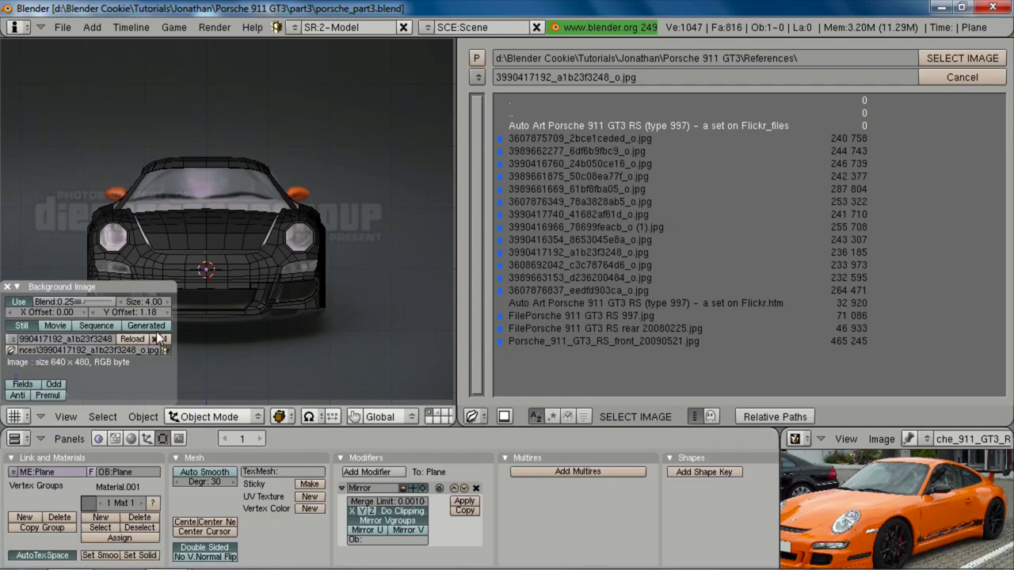
left_click(962, 77)
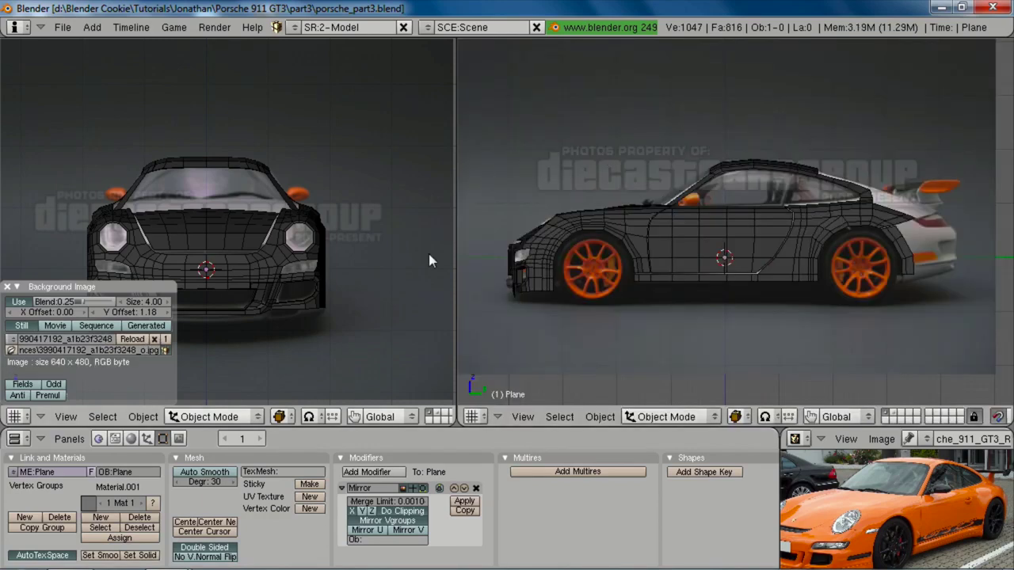
left_click(11, 351)
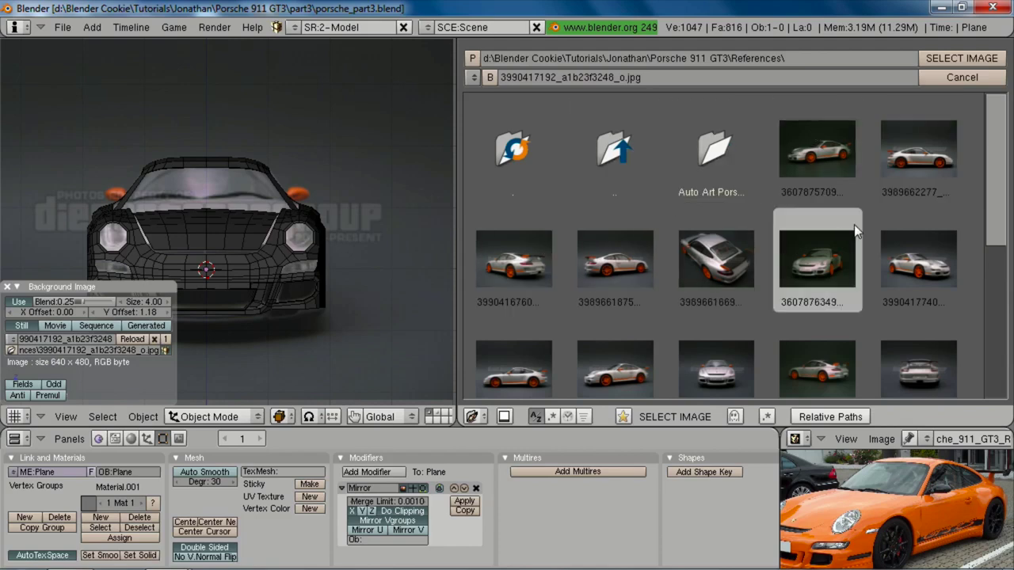
scroll(828, 247, "down", 2)
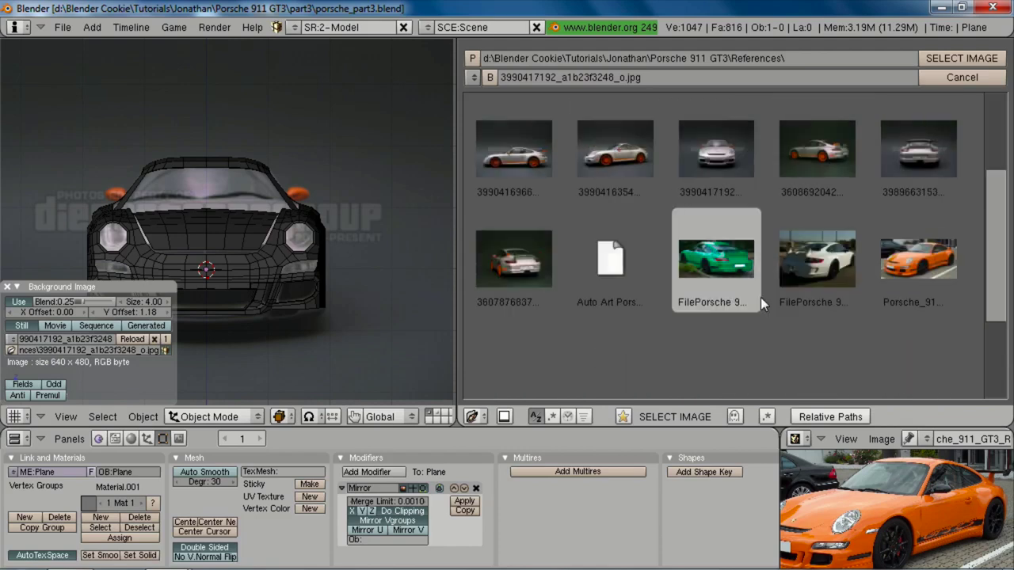
left_click(911, 168)
left_click(963, 58)
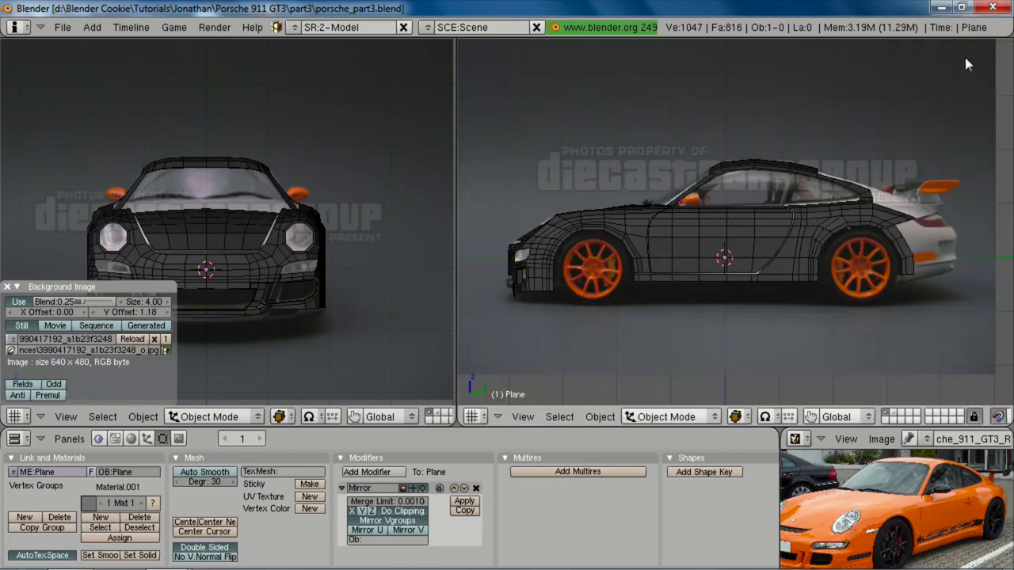
Step: Turn the front view to the back view and display the car body as wireframe in both viewports
middle_click_drag(301, 247, 342, 185, "shift")
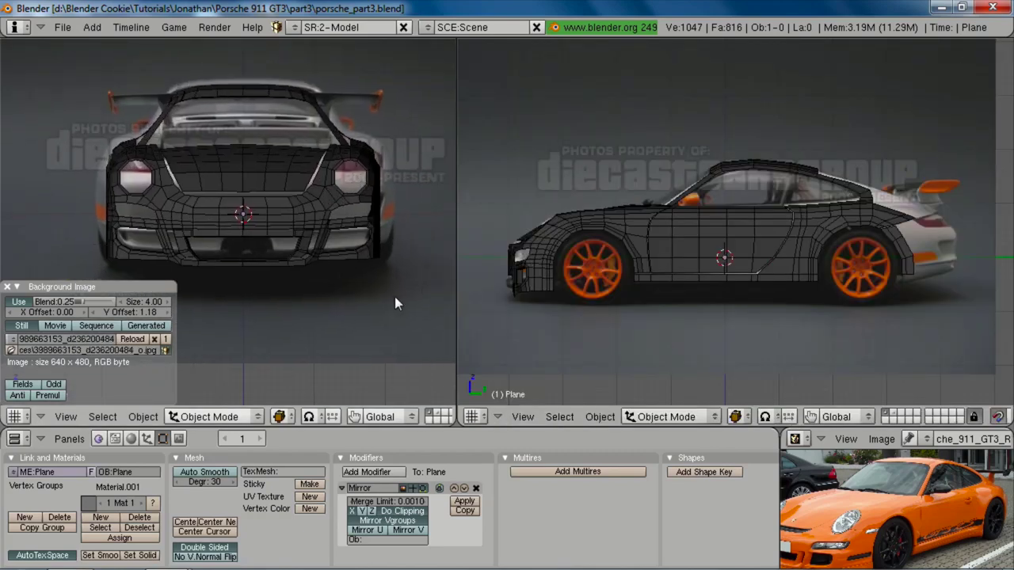
key("ctrl+Up")
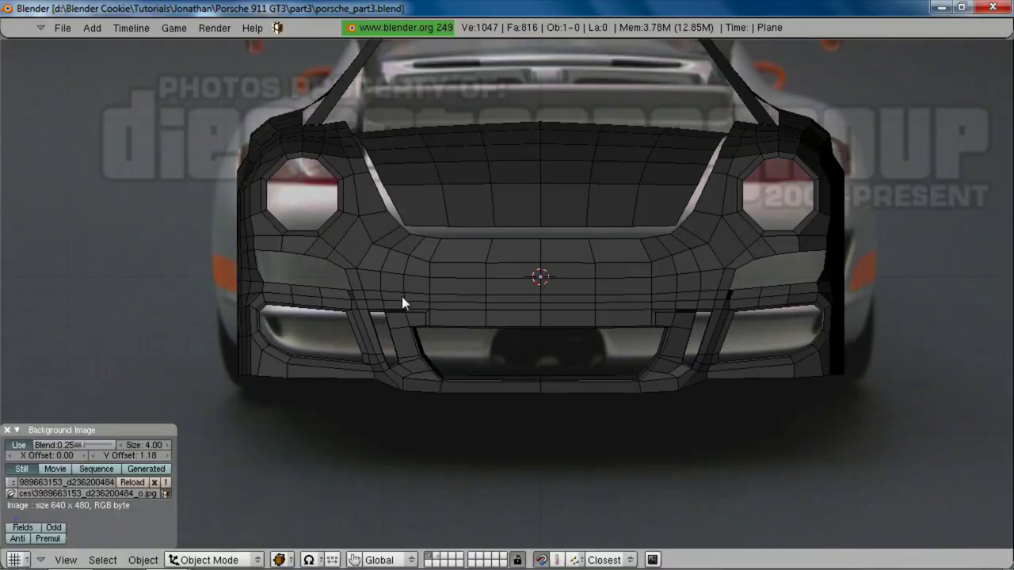
scroll(402, 296, "down", 4)
scroll(487, 299, "up", 2)
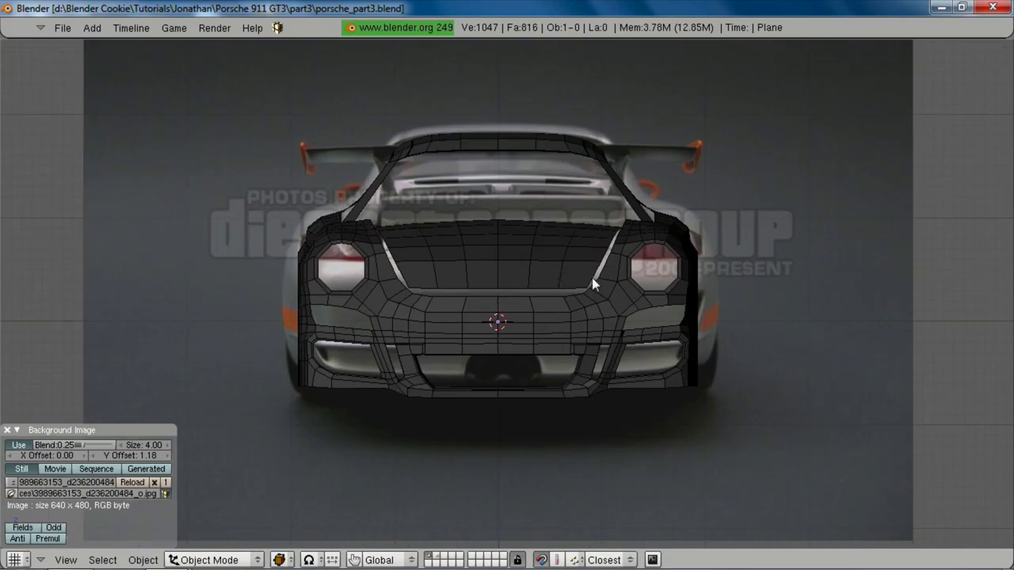
key("ctrl+KP_1")
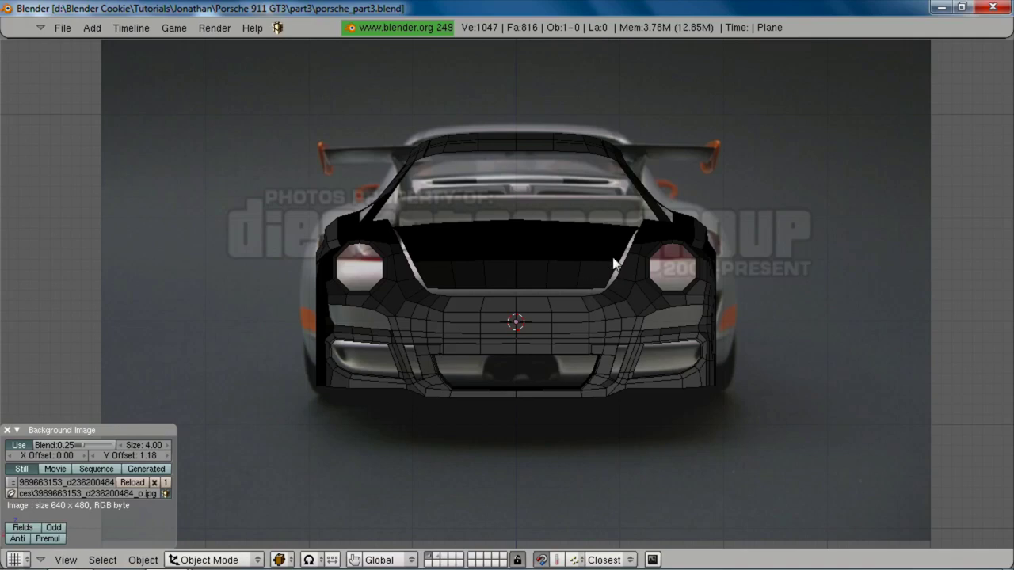
key("z")
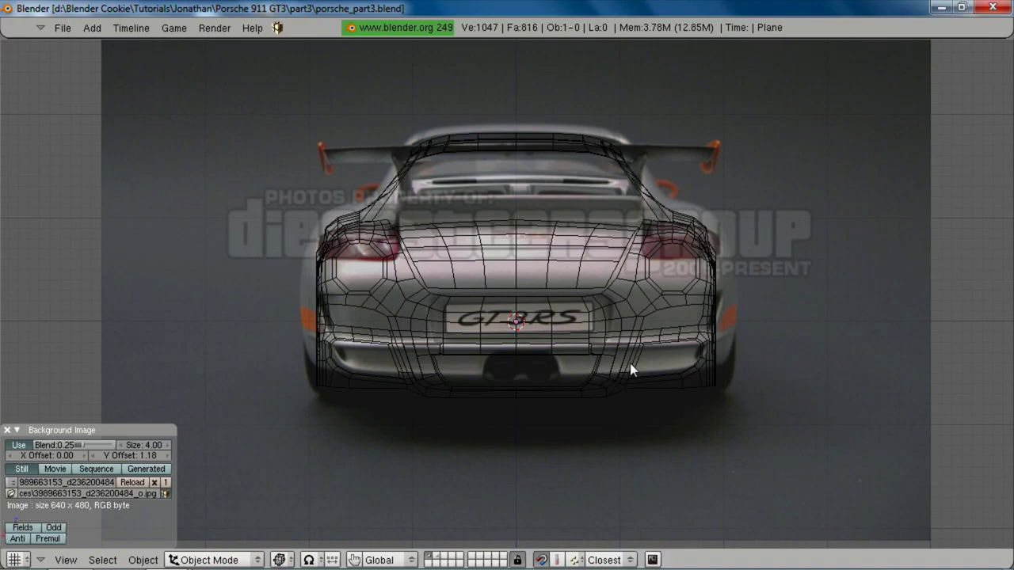
key("ctrl+Down")
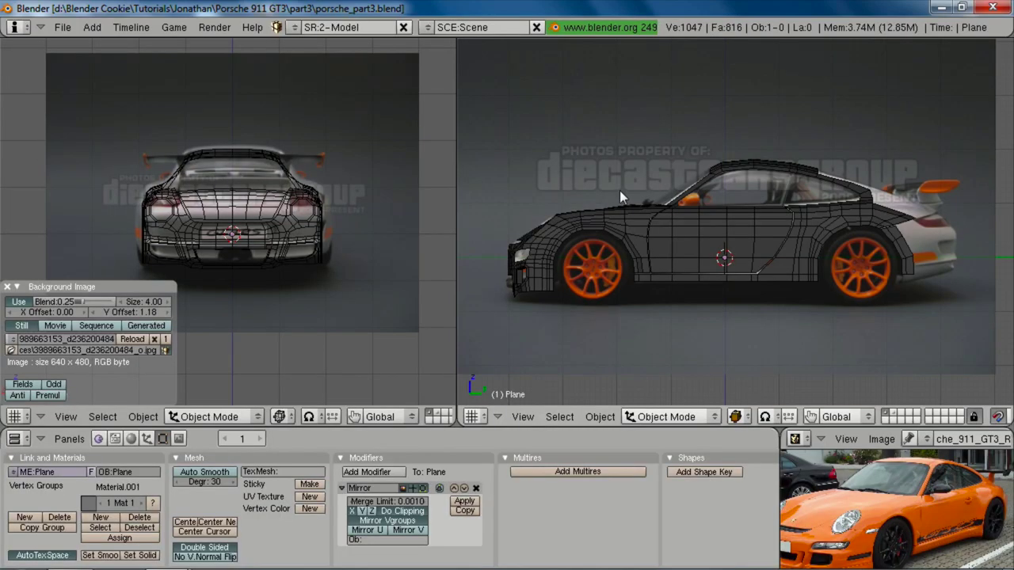
key("z")
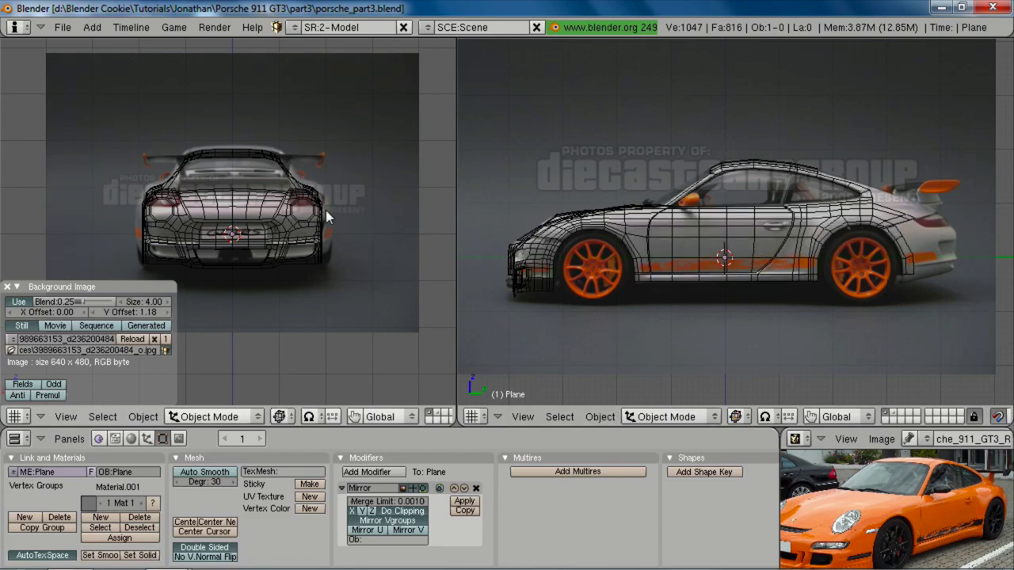
Step: Select the car body mesh and hide it so only the background photos show
scroll(325, 210, "up", 2)
right_click(254, 202)
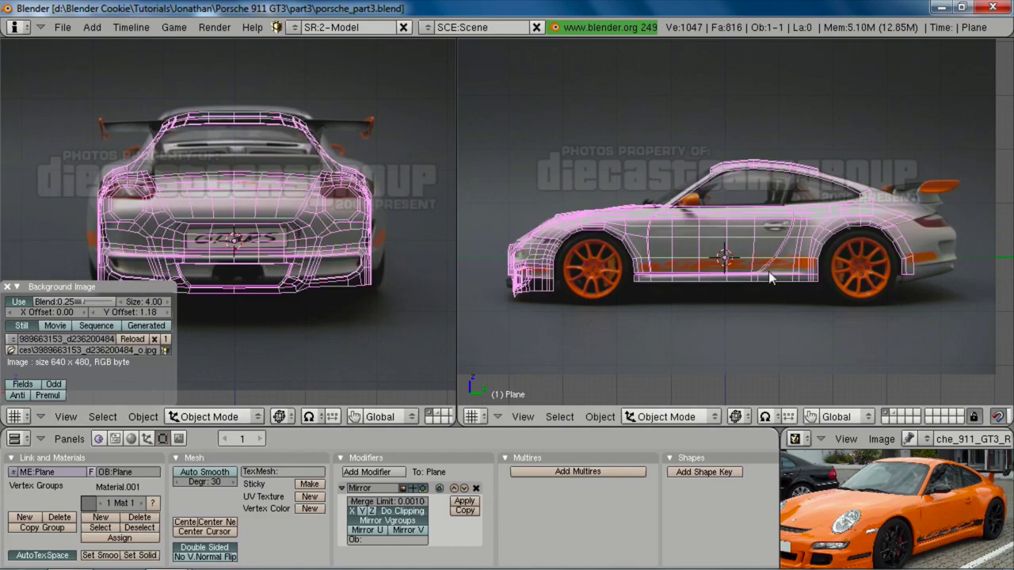
key("h")
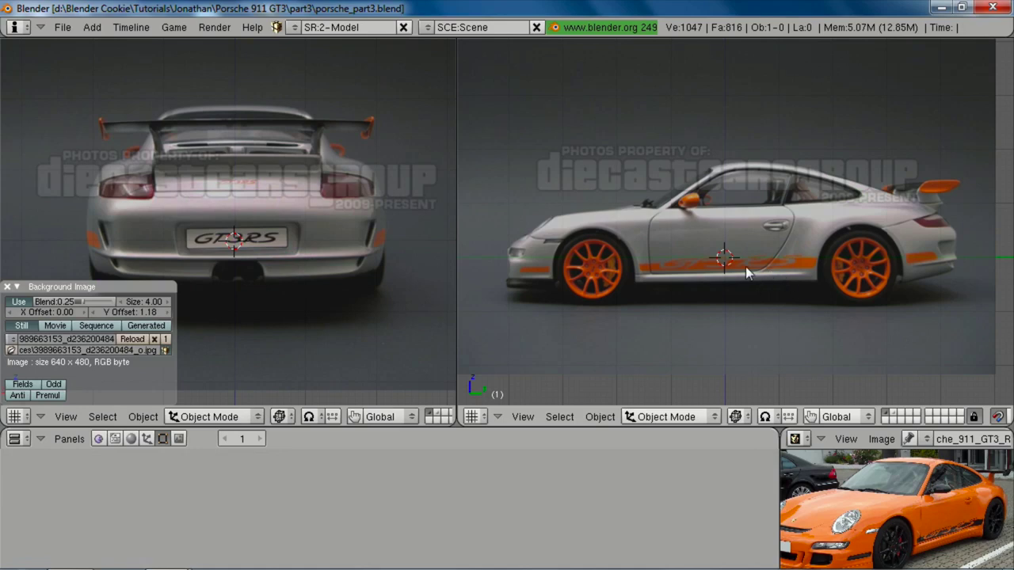
Step: Add a cube and, in Edit Mode, move it over the rear wheel in the side view, about 2.72 in Y and 0.56 in Z
scroll(745, 266, "down", 2)
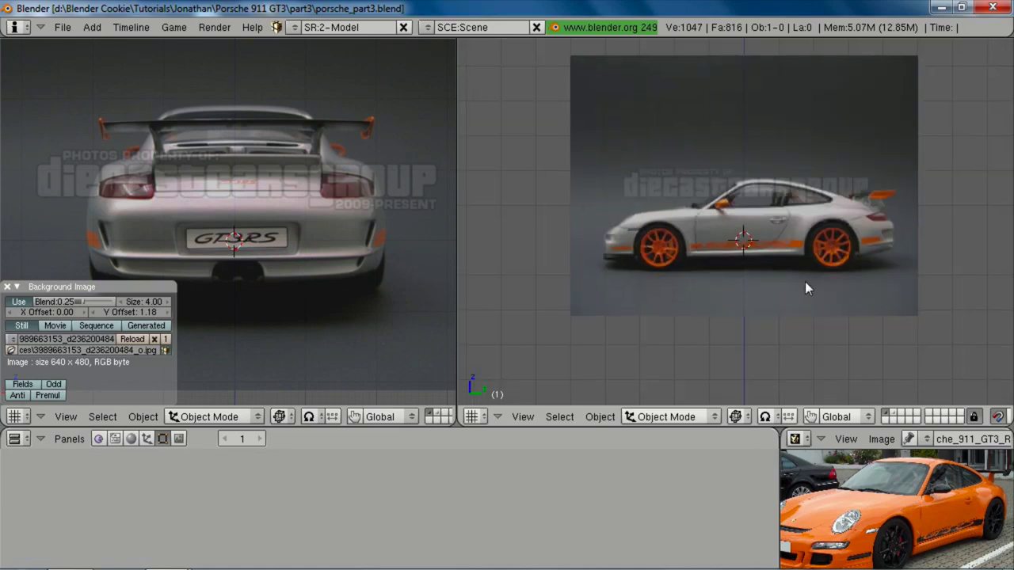
key("shift+a")
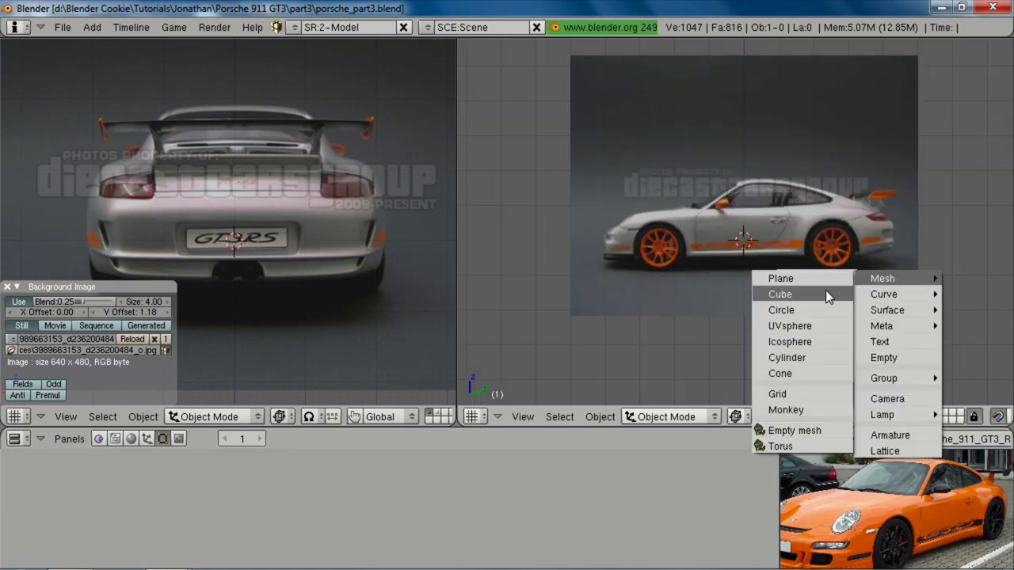
left_click(825, 290)
scroll(824, 292, "up", 3)
key("Tab")
middle_click_drag(823, 301, 702, 292, "shift")
key("g")
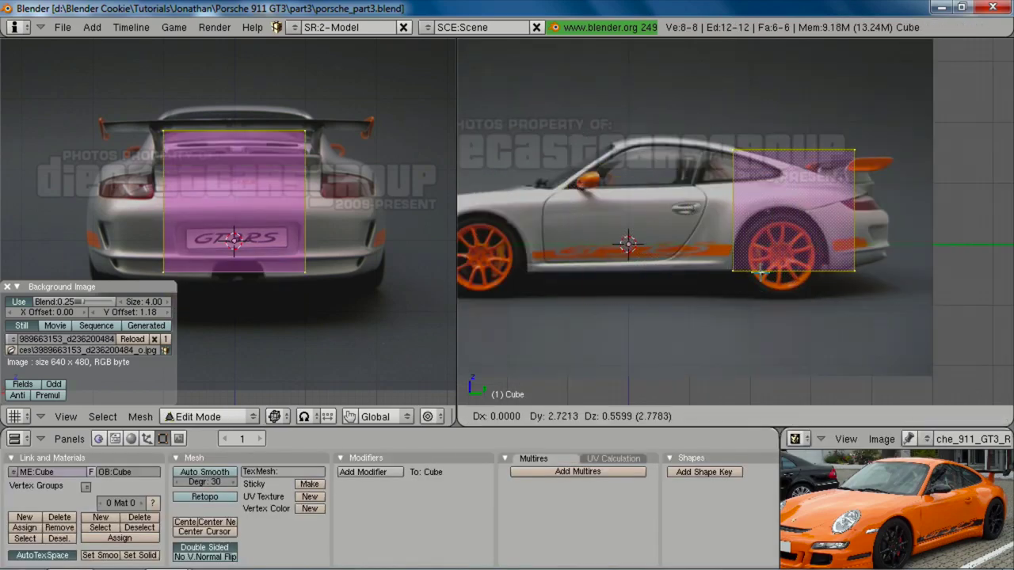
left_click(759, 255)
Step: Select the cube's top vertices and lower them slightly along Z
key("a")
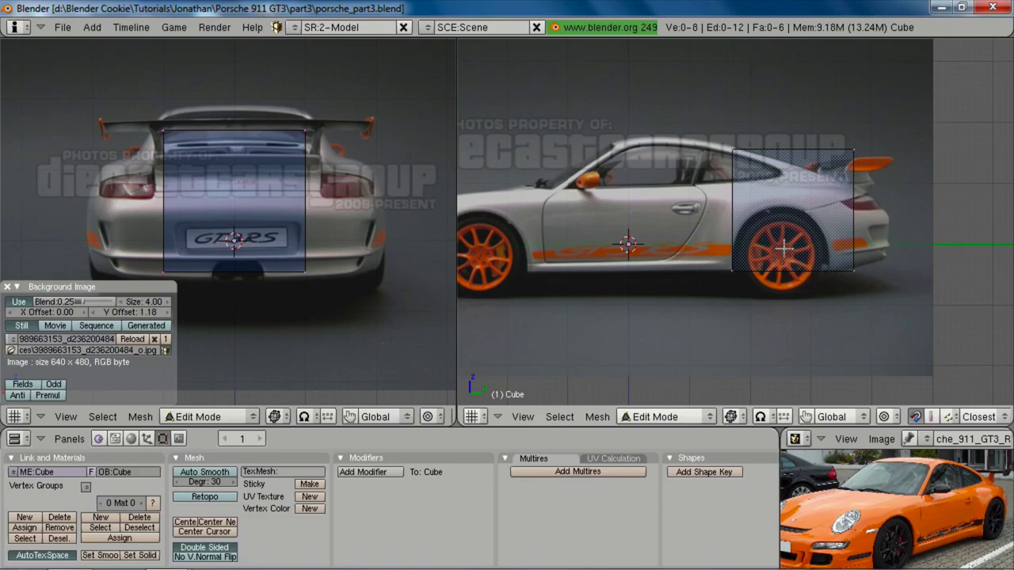
key("b")
left_click_drag(709, 98, 896, 196)
key("g")
key("z")
left_click(899, 203)
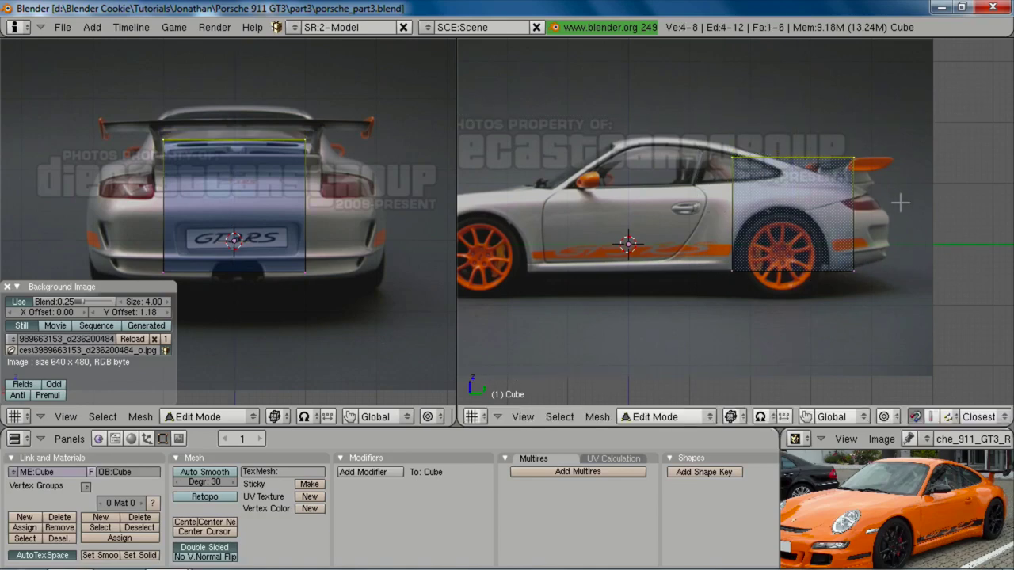
Step: Extrude the cube's top face upward along Z to slightly above the car's roofline
key("a")
key("b")
left_click_drag(649, 120, 964, 226)
key("e")
left_click(849, 237)
key("z")
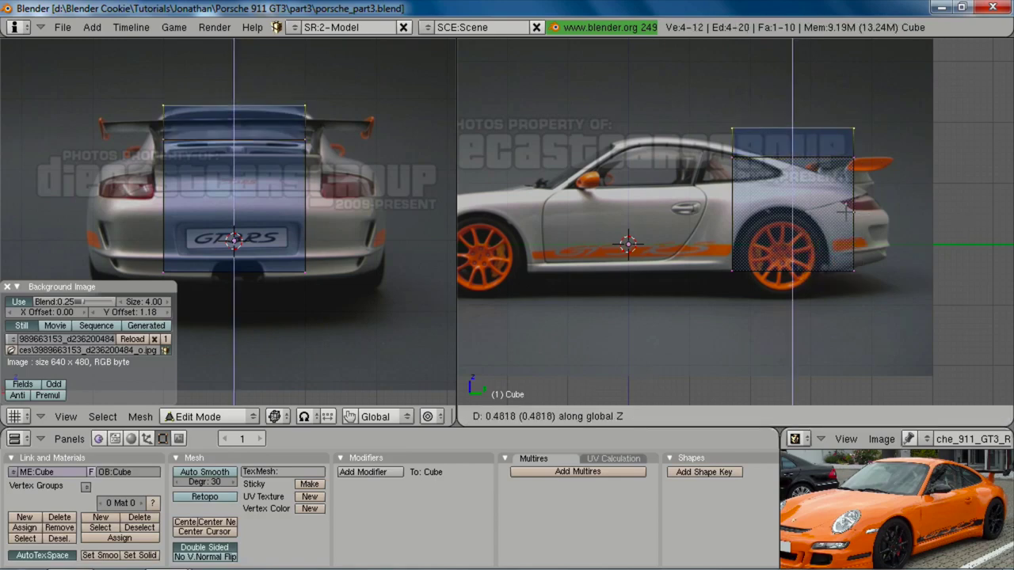
left_click(846, 213)
Step: Add a horizontal loop cut around the box's lower section, just above the top of the rear wheel
key("a")
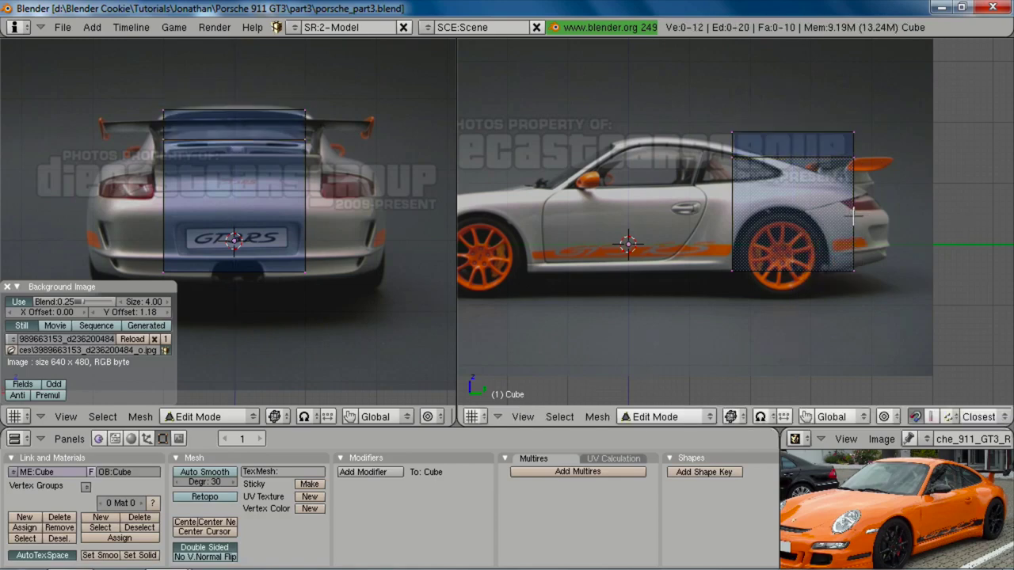
key("ctrl+r")
left_click(855, 215)
left_click(856, 211)
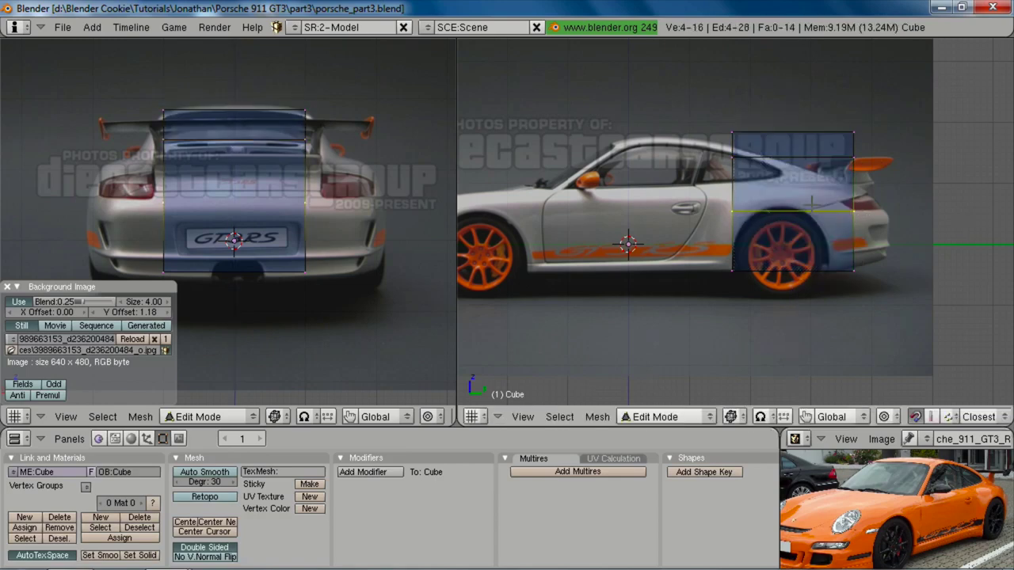
Step: Add a horizontal loop cut around the box between its two existing middle loops, at tail-light height
key("ctrl+r")
left_click(863, 199)
left_click(865, 191)
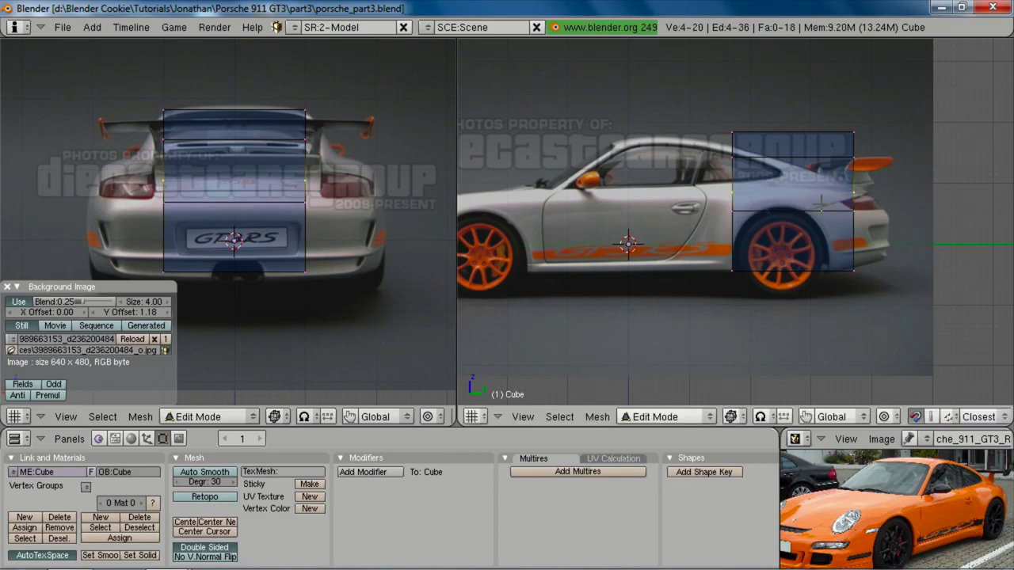
Step: Set the rear-view background image's size to 3.00 and its Y offset to 1.08
scroll(205, 225, "up", 2)
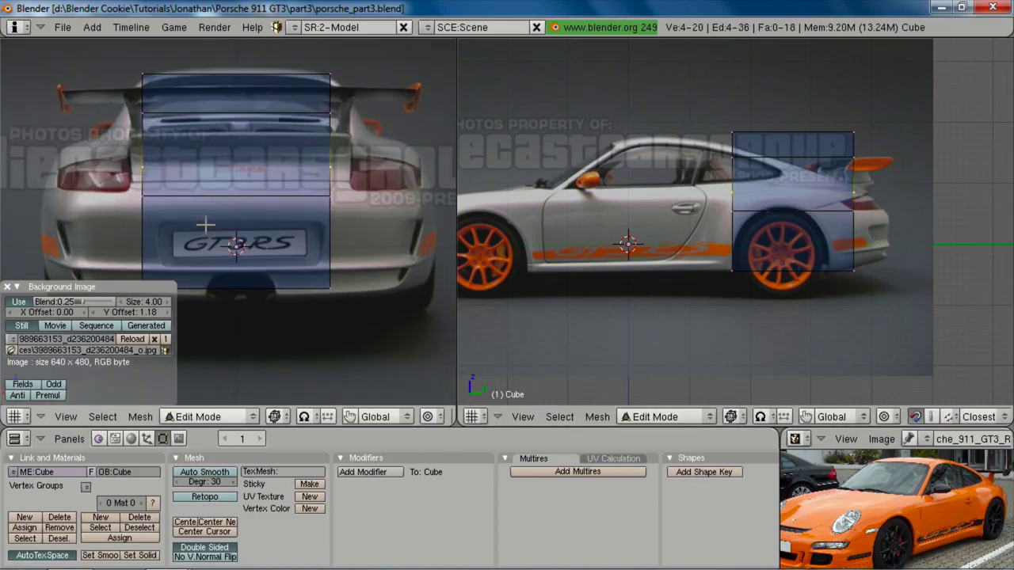
middle_click_drag(244, 197, 260, 196, "shift")
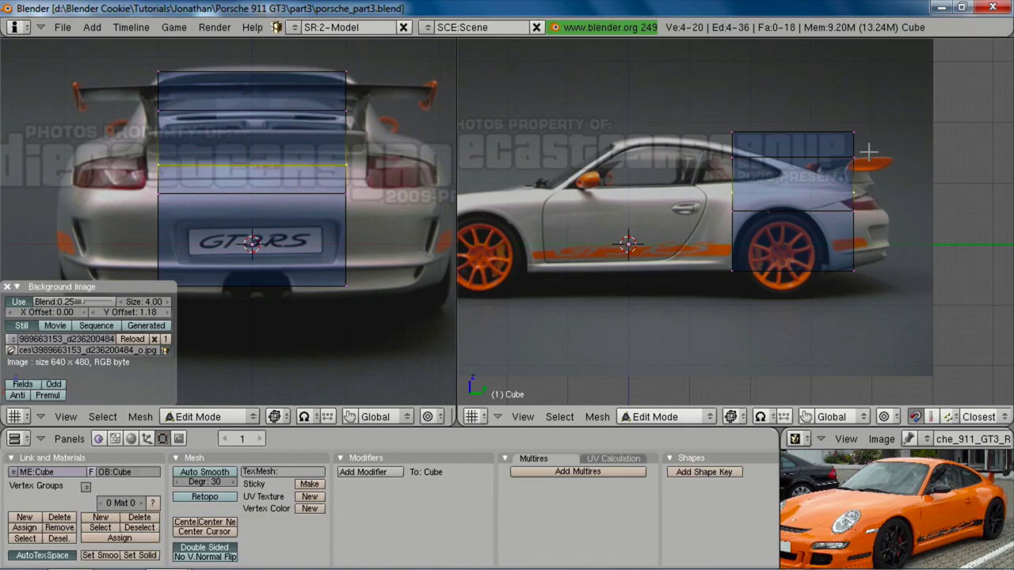
middle_click_drag(32, 171, 65, 158, "shift")
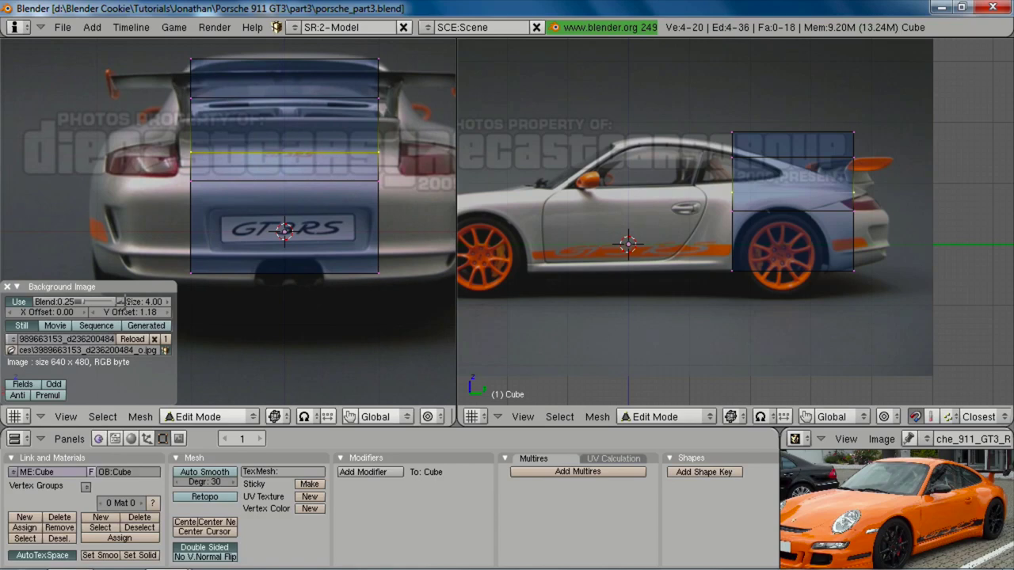
left_click(121, 302)
middle_click_drag(253, 203, 188, 249, "ctrl")
middle_click_drag(189, 249, 142, 279, "shift")
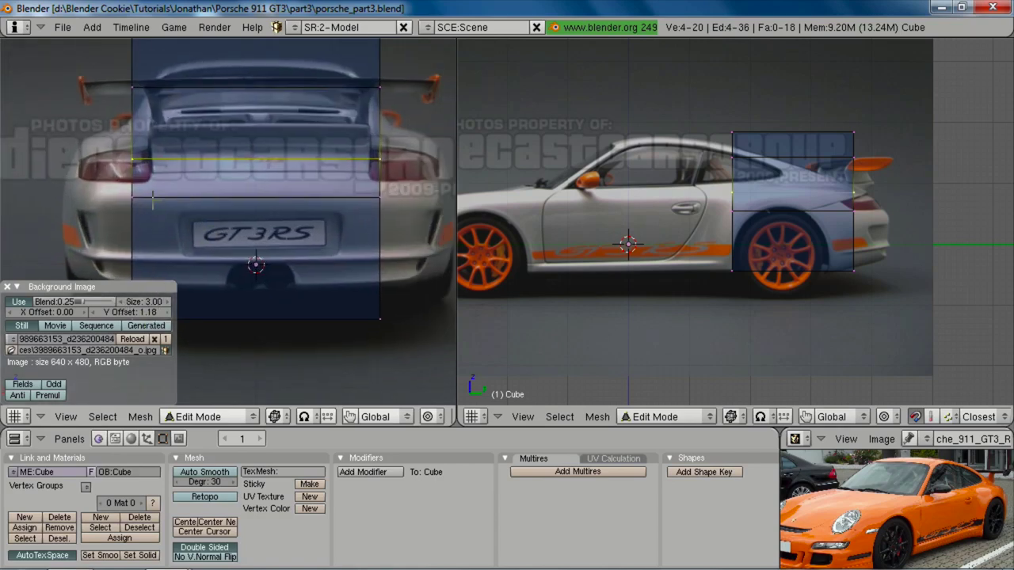
left_click(97, 312)
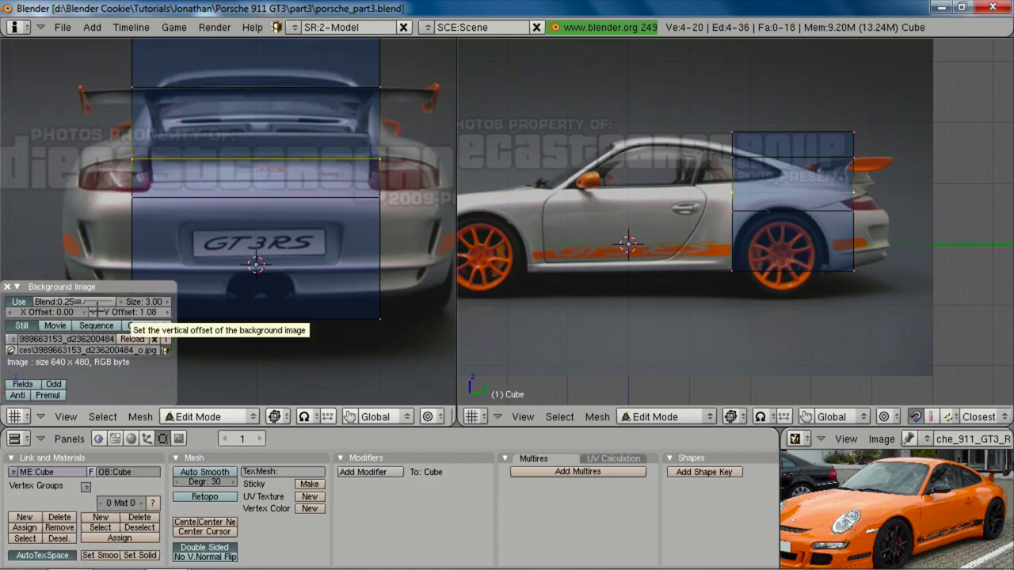
Step: Adjust the rear-view background image's size to 3.10 to compare its features with the box's loops
left_click(155, 302)
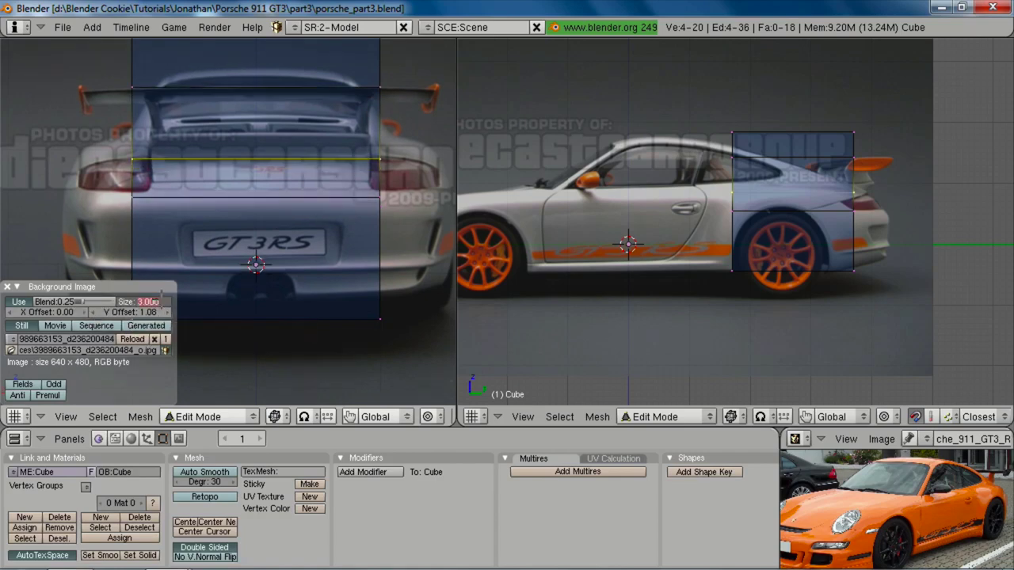
type("2.7")
key("Return")
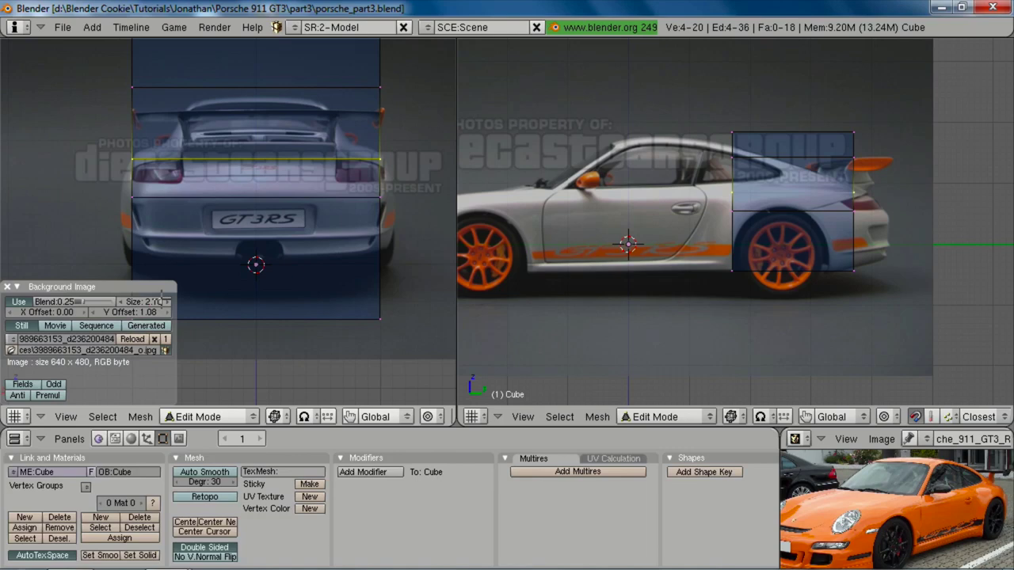
left_click(162, 302)
key("KP_3")
key("KP_Decimal")
left_click(161, 302, "shift")
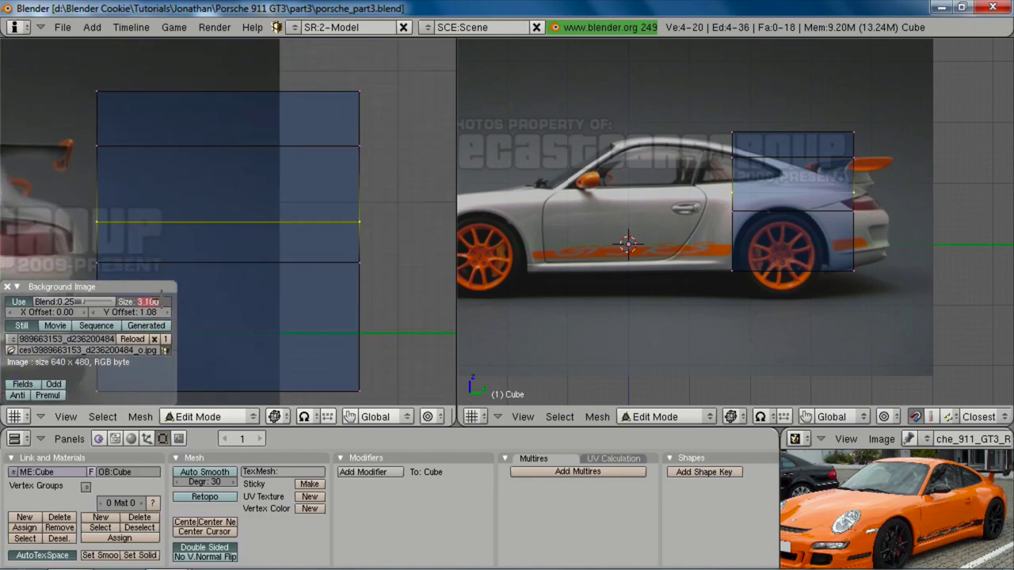
key("Return")
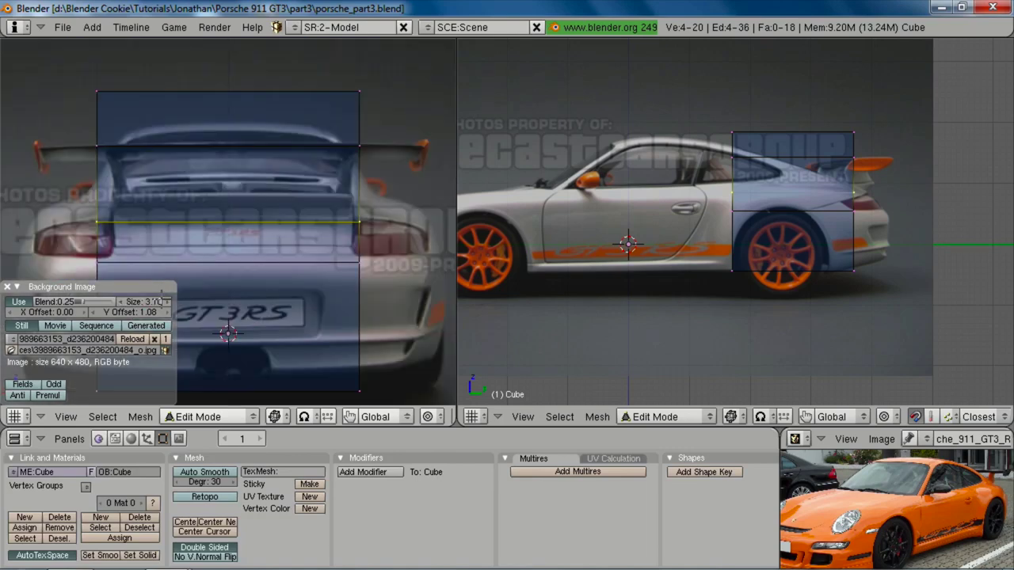
Step: Set the rear-view background image's Y offset to 1.02 to line its features up with the box's loops
middle_click_drag(267, 245, 299, 229, "shift")
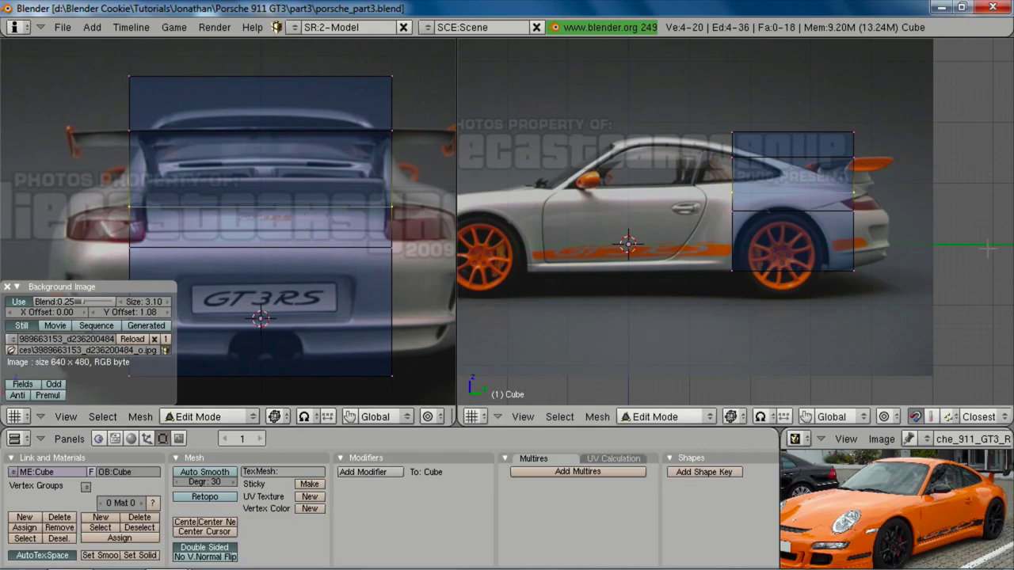
scroll(987, 248, "up", 1)
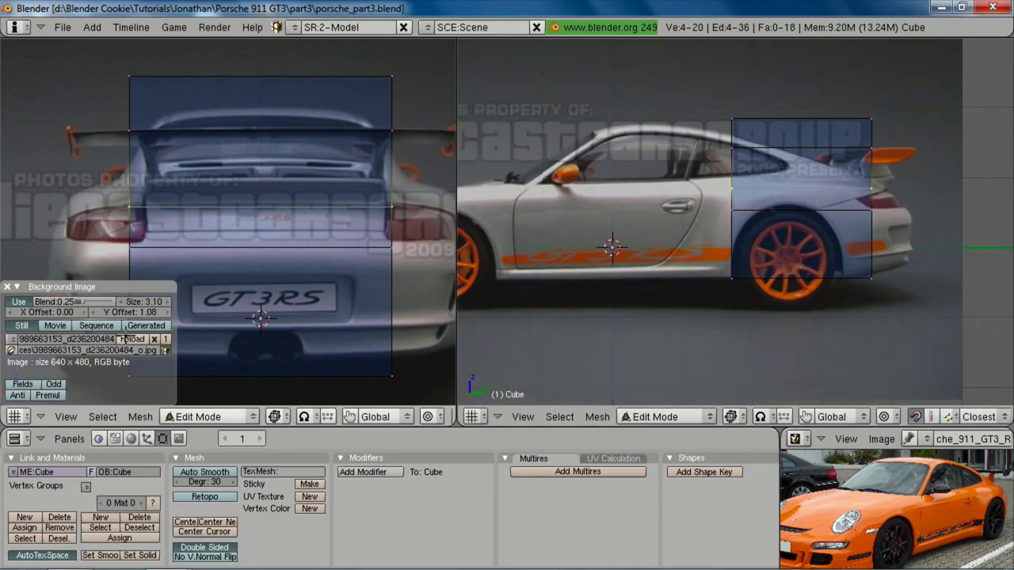
left_click(111, 312)
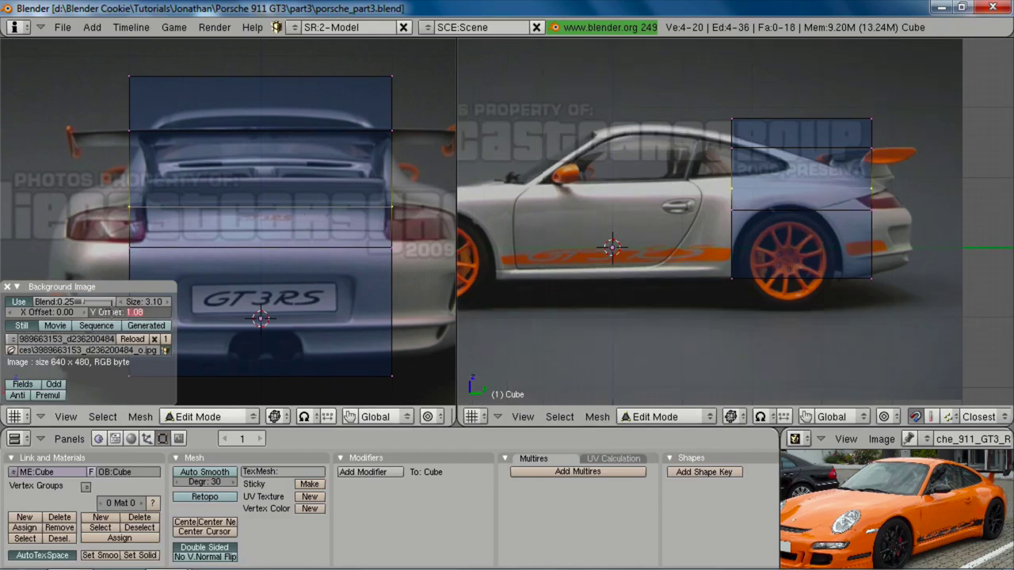
type("1")
key("Return")
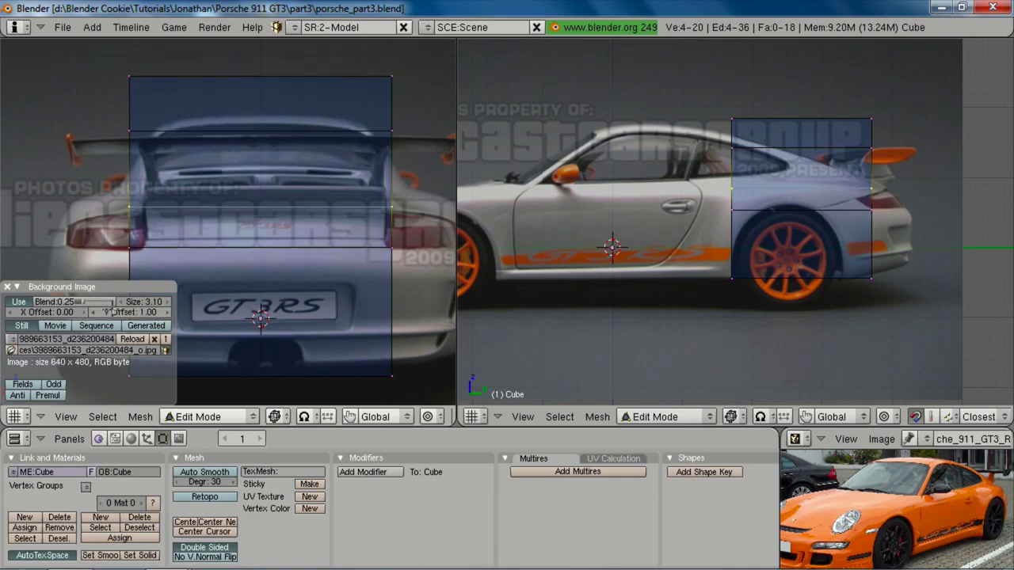
left_click(149, 312, "shift")
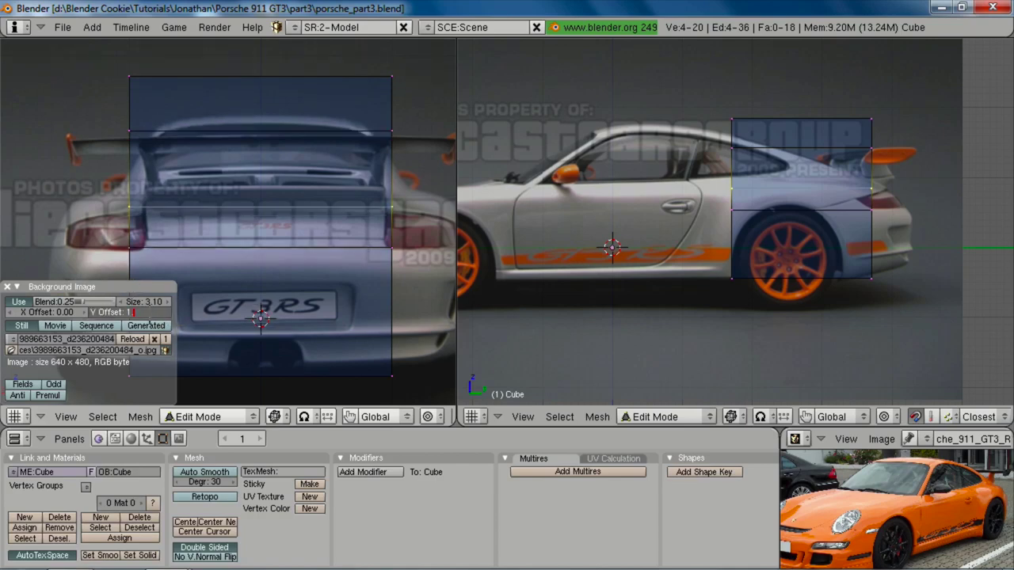
type("1.02")
key("Return")
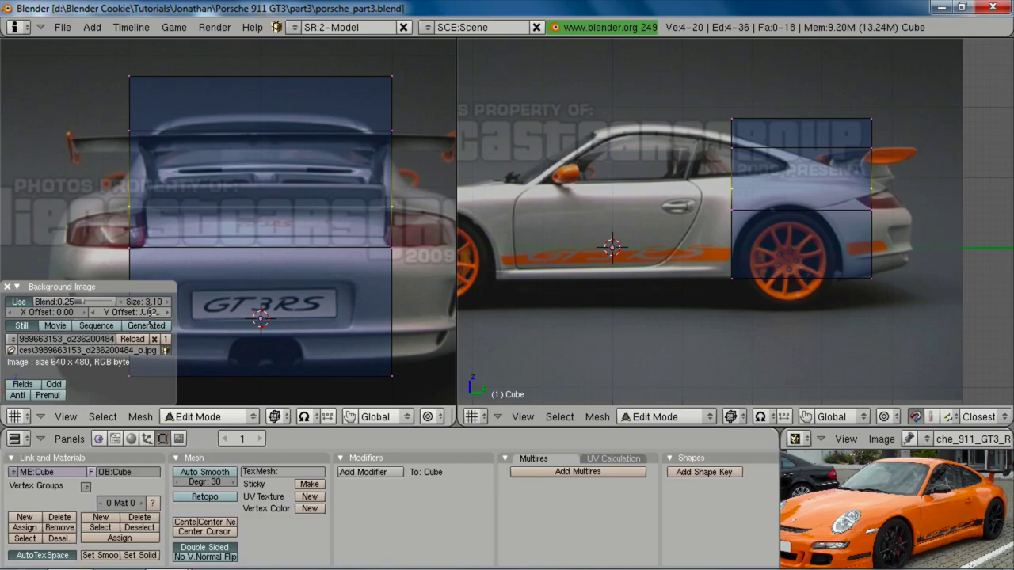
scroll(324, 238, "down", 2)
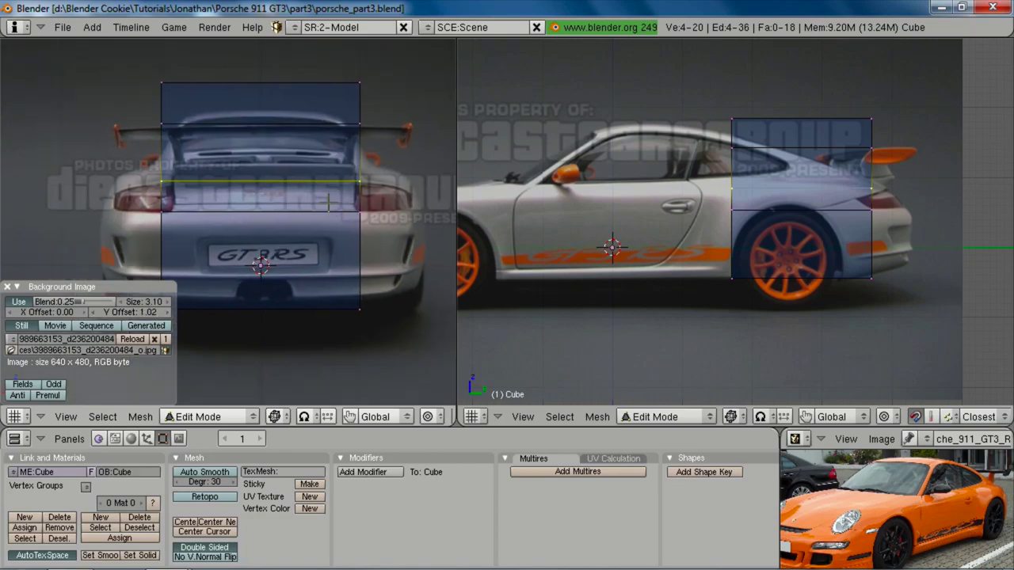
Step: Leave Edit Mode, unhide the car body mesh, deselect everything, and compare the body with the rear photo
key("Tab")
key("alt+h")
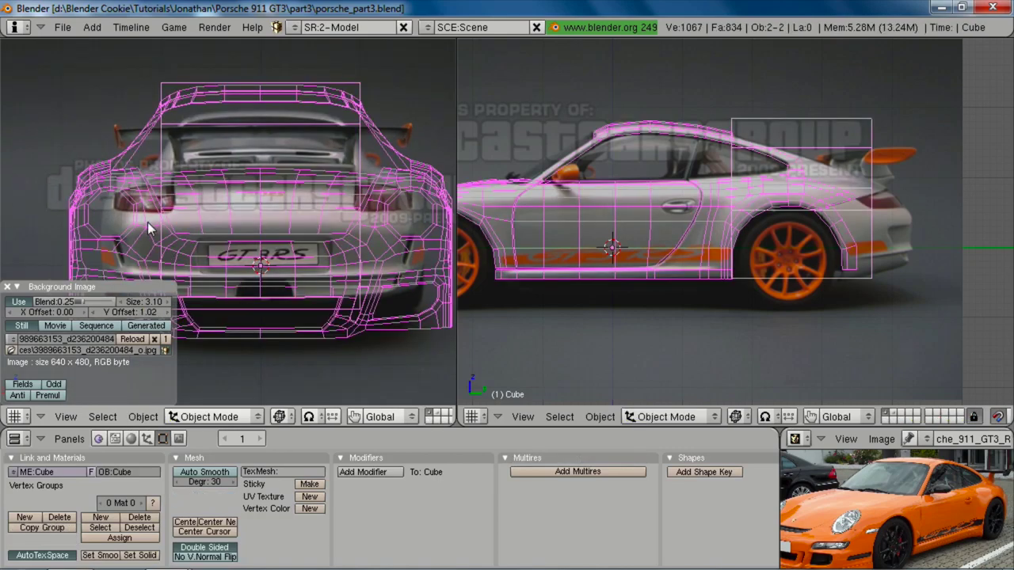
key("a")
scroll(312, 235, "down", 3)
scroll(312, 235, "up", 2)
middle_click_drag(311, 237, 291, 222, "shift")
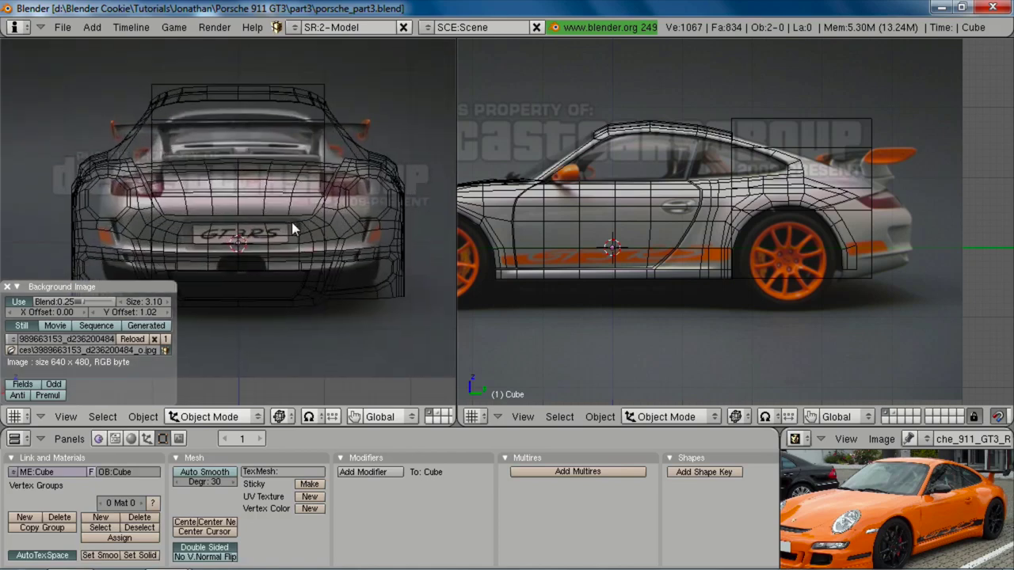
scroll(290, 222, "down", 4)
scroll(231, 226, "up", 3)
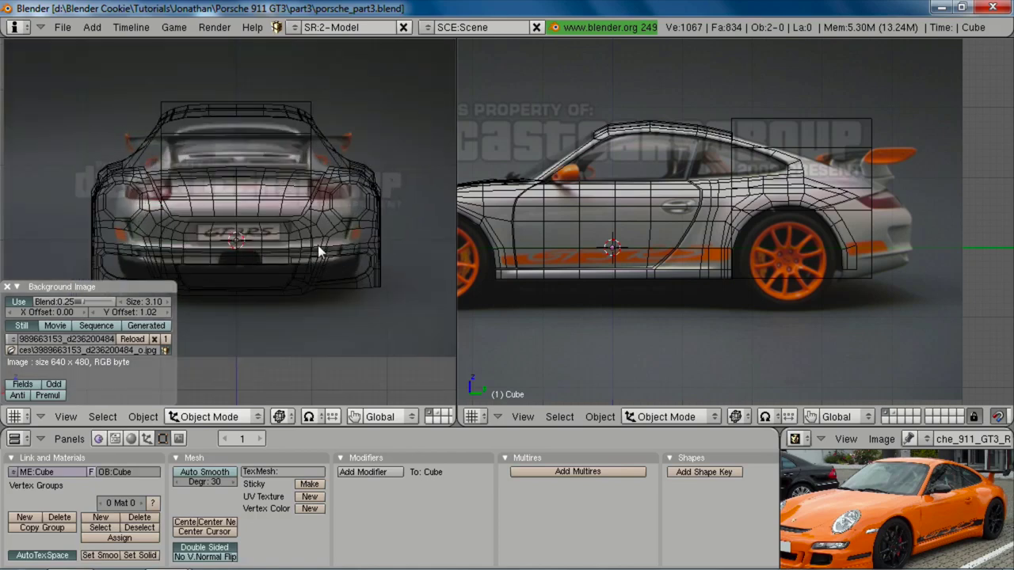
scroll(351, 210, "up", 1)
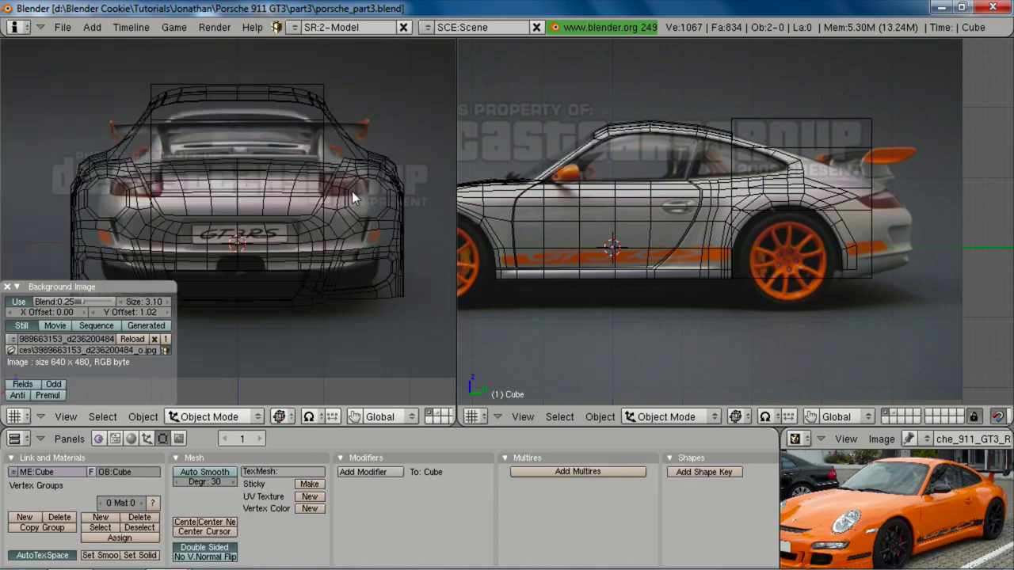
Step: Switch briefly to layer 5 and back to layer 1, and hide the car body mesh to check the photo against the box
key("5")
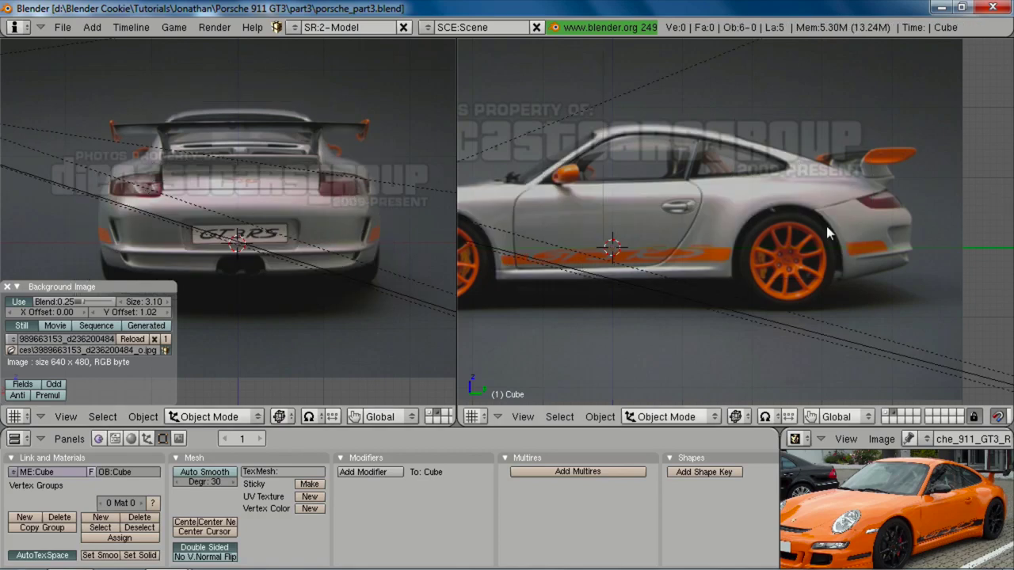
key("1")
right_click(393, 252)
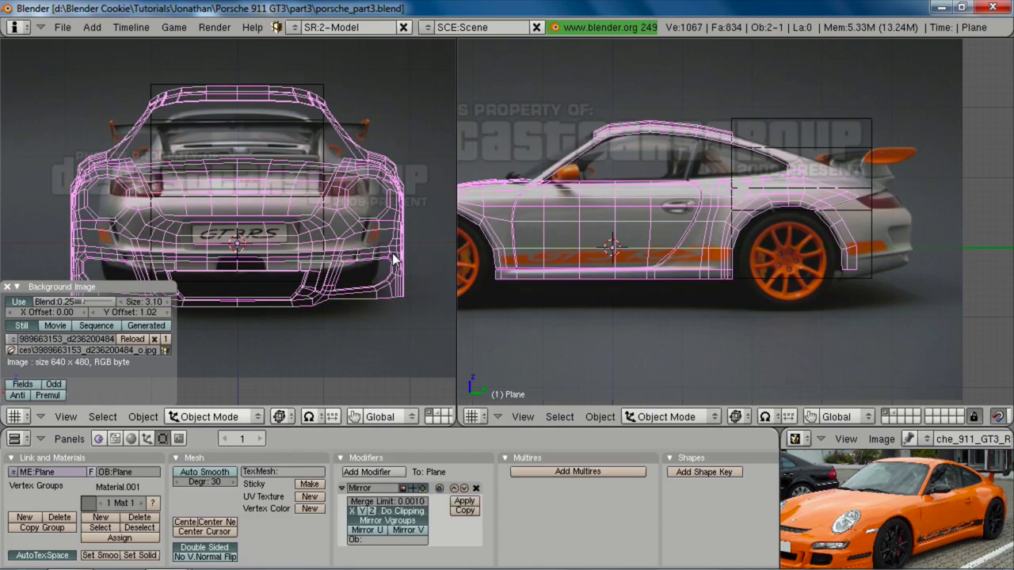
key("h")
right_click(324, 190)
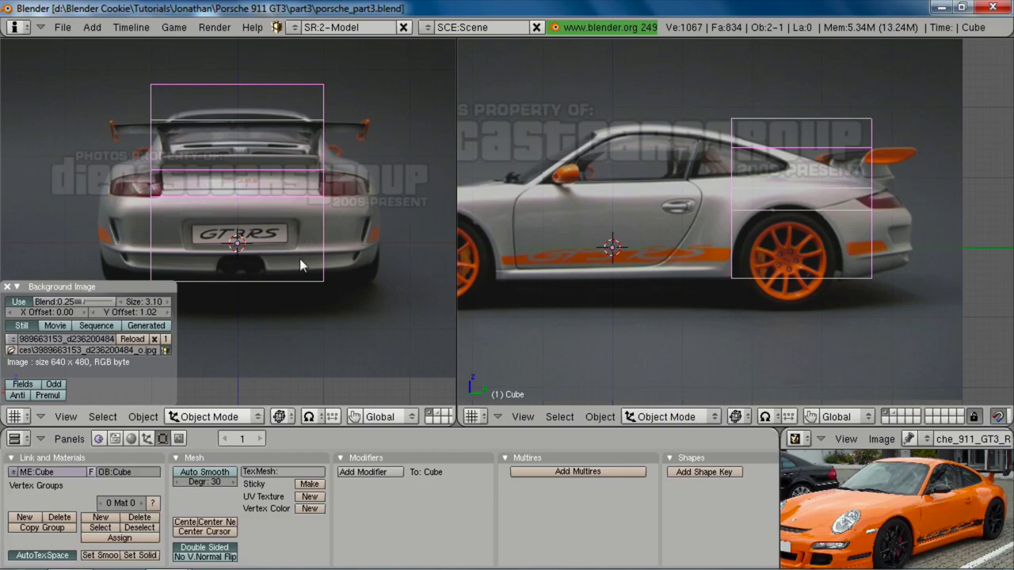
Step: Unhide the car body mesh and make it the only selected object
key("alt+h")
middle_click_drag(299, 259, 367, 234, "ctrl")
key("a")
right_click(411, 232)
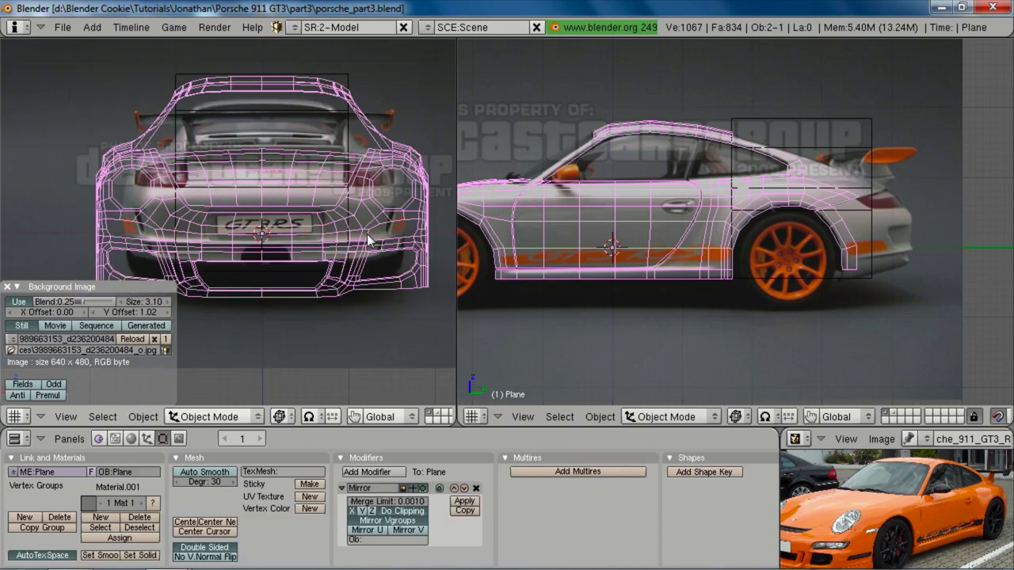
Step: Set the rear-view background image's size to 4.00 so the photo fits the car body mesh more closely
left_click(167, 300)
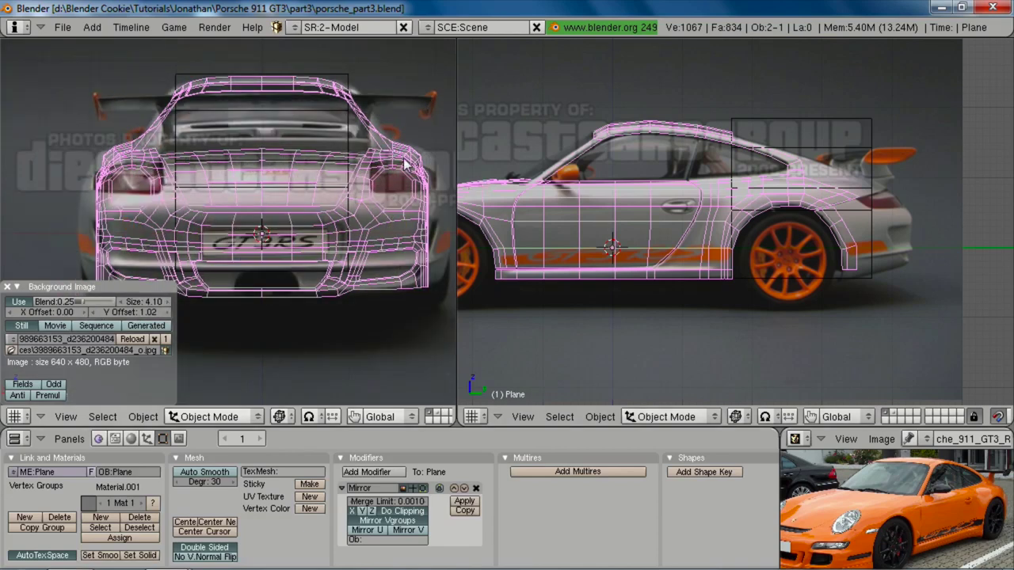
scroll(206, 229, "up", 2)
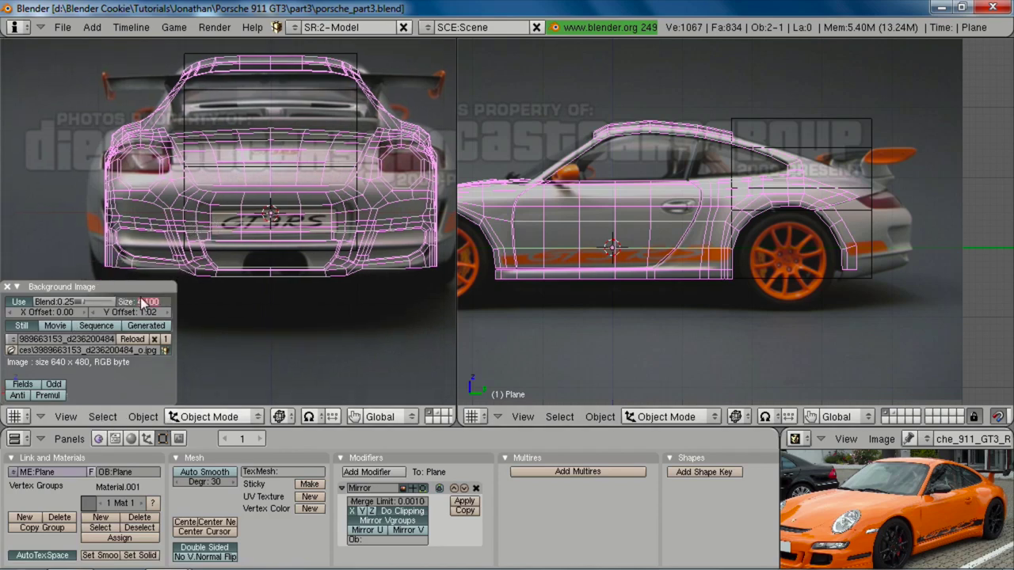
key("Return")
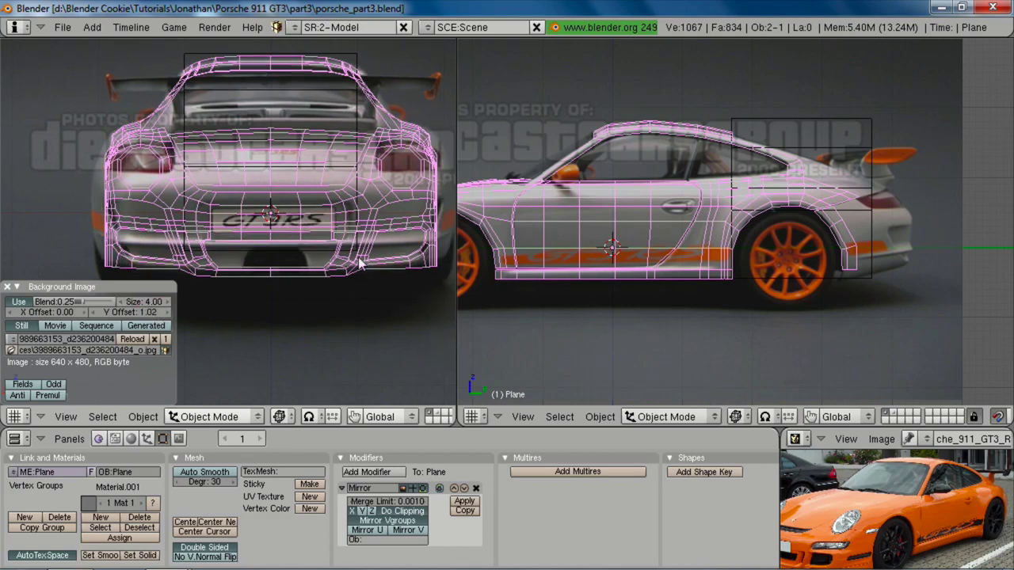
Step: Delete the reference box, keeping the car body mesh
middle_click_drag(346, 225, 335, 220, "shift")
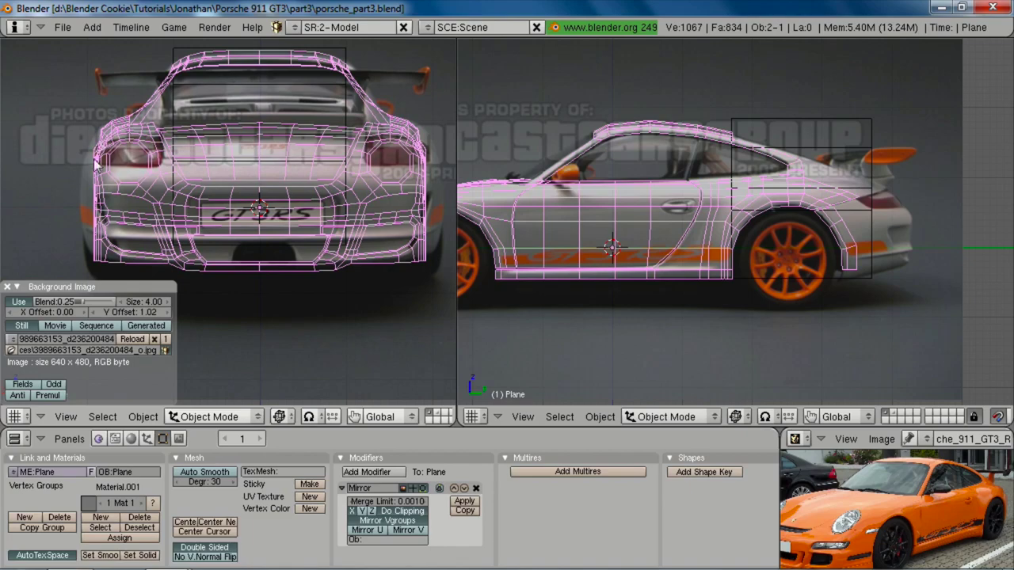
key("x")
right_click(272, 85)
key("x")
left_click(272, 85)
Step: Orbit around the car body mesh and view the orange car's reference photo enlarged to full screen before restoring the layout
middle_click_drag(236, 174, 271, 293)
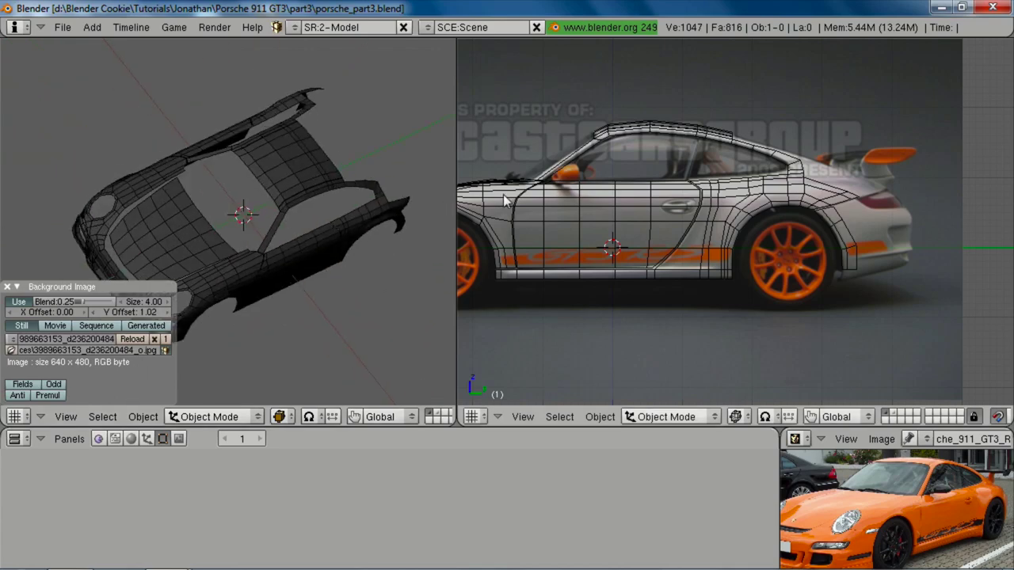
key("ctrl+Up")
scroll(658, 397, "up", 2)
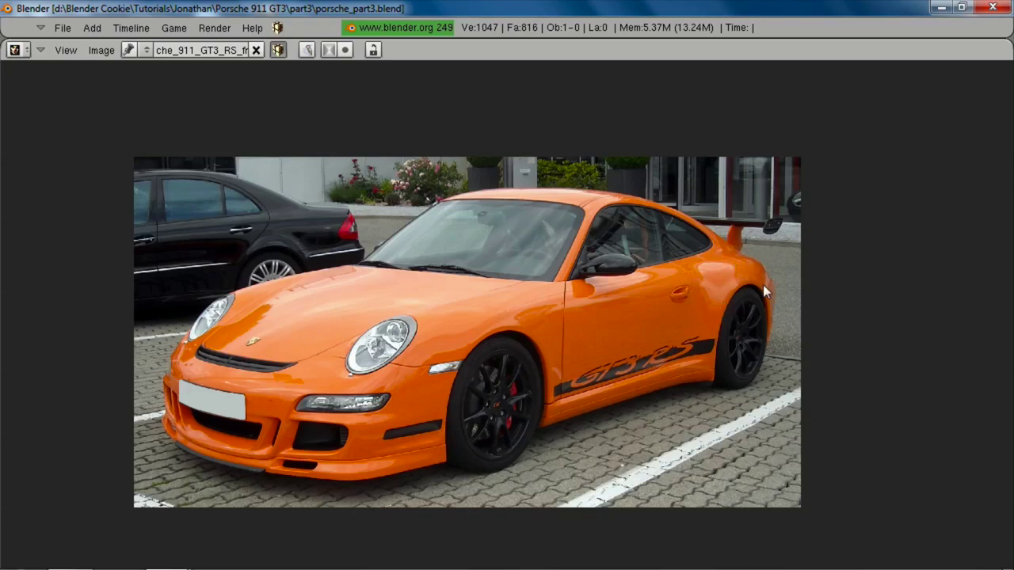
key("ctrl+Up")
key("alt+Tab")
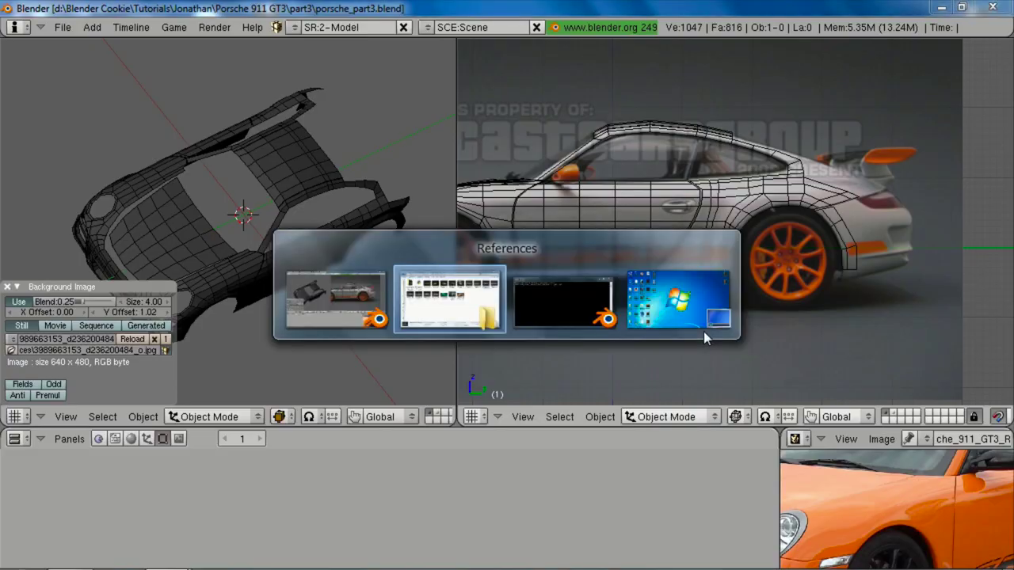
left_click(516, 351)
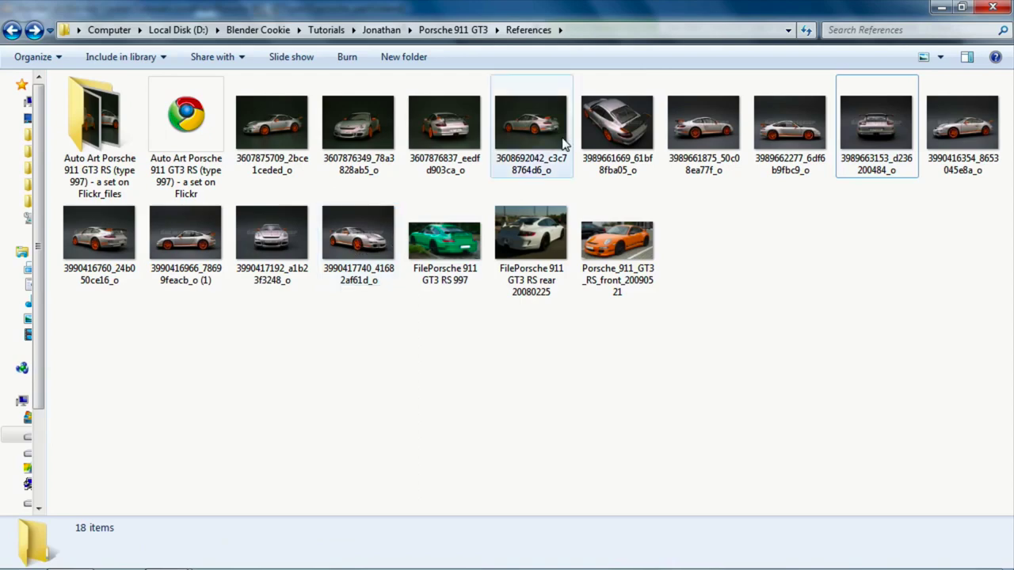
double_click(353, 127)
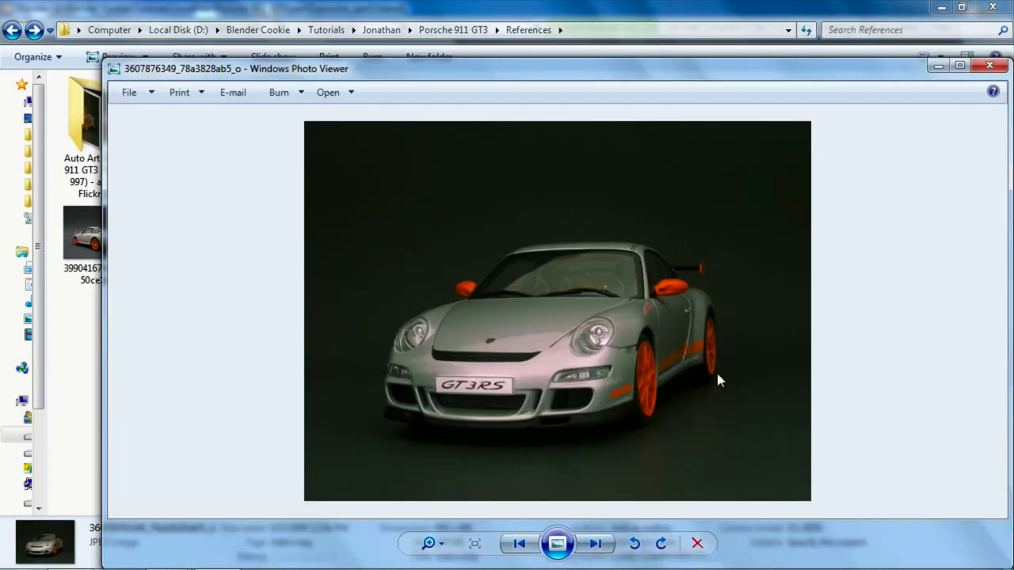
left_click(989, 65)
key("alt+Tab")
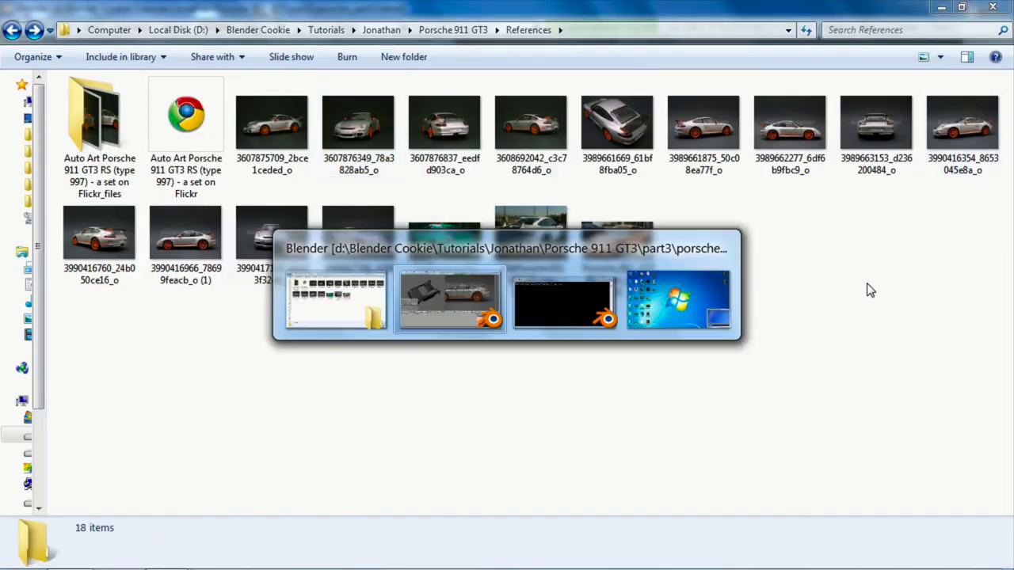
Step: Show the car body in rear view beside the side view, with the Background Image settings closed
middle_click_drag(351, 296, 229, 209)
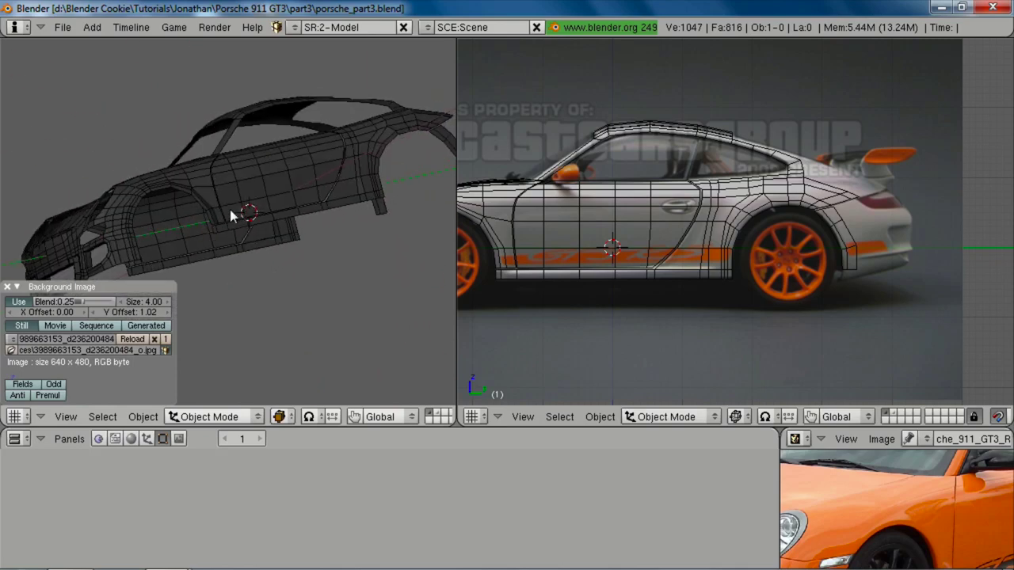
key("KP_1")
key("KP_3")
key("ctrl+KP_1")
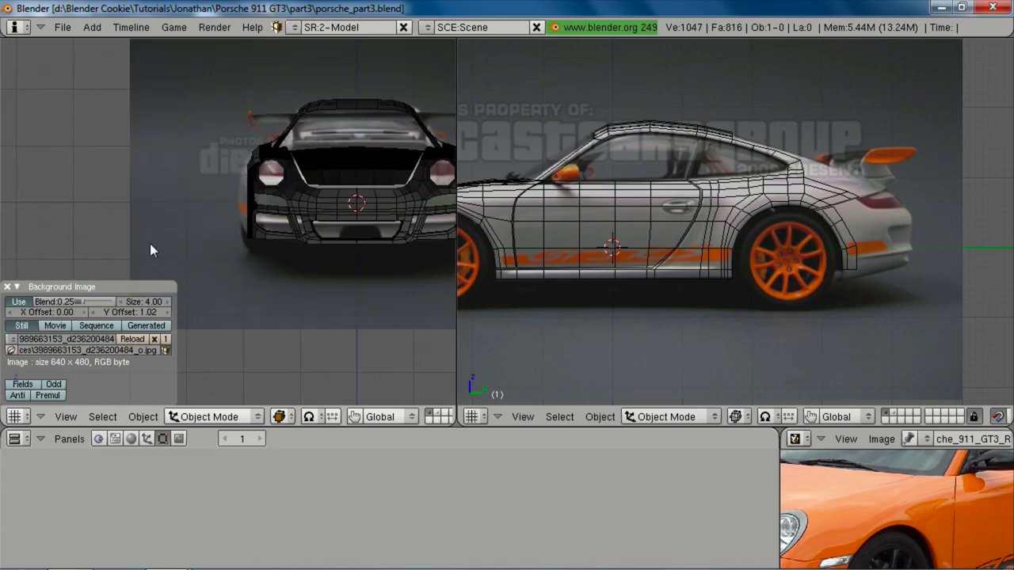
left_click(6, 288)
middle_click_drag(279, 230, 231, 236, "shift")
scroll(184, 210, "up", 1)
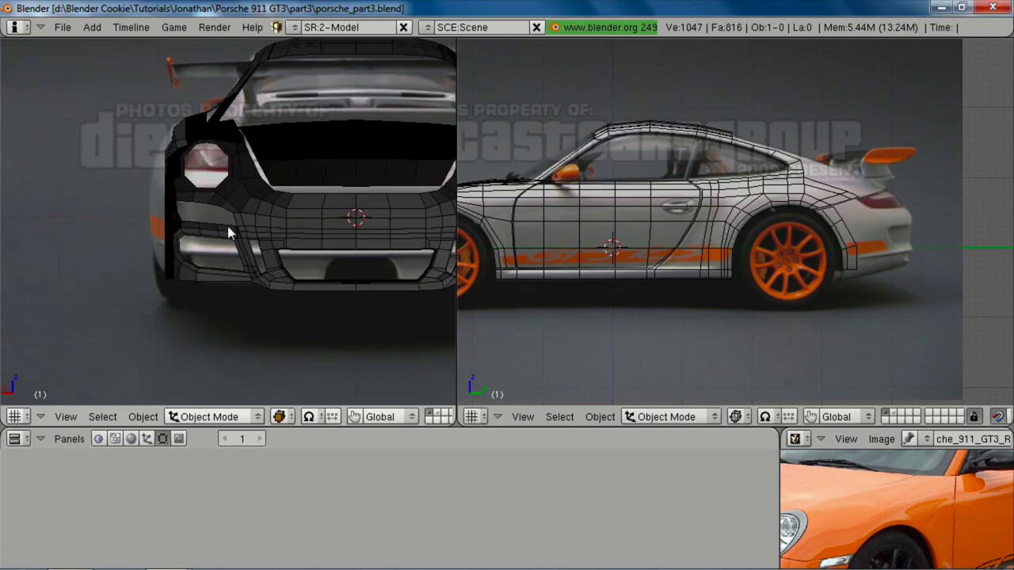
scroll(228, 232, "down", 1)
scroll(804, 270, "down", 2)
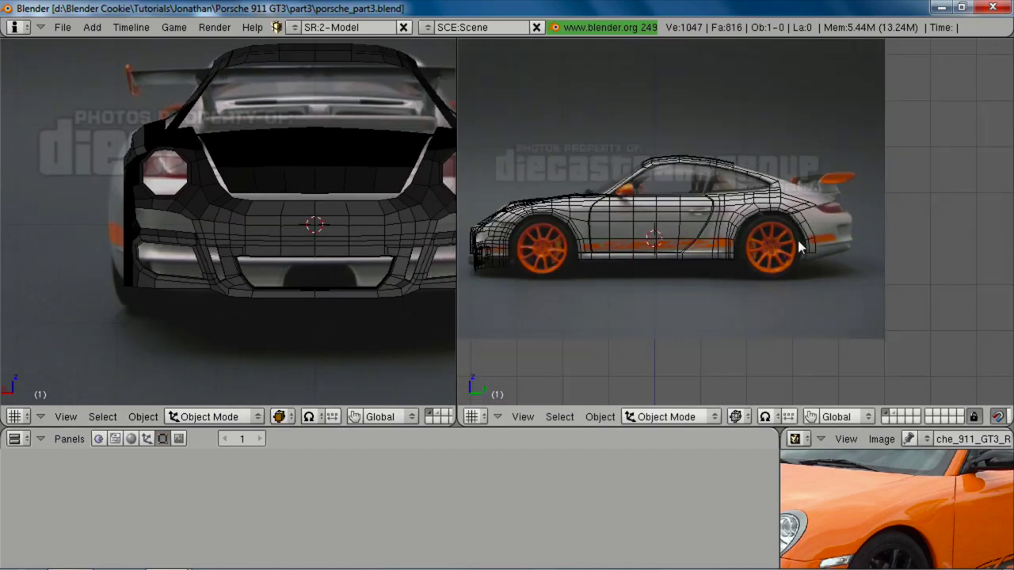
scroll(800, 248, "up", 3)
Step: Set the side view to solid shading, select the car body mesh on layer 1, and enter Edit Mode
key("z")
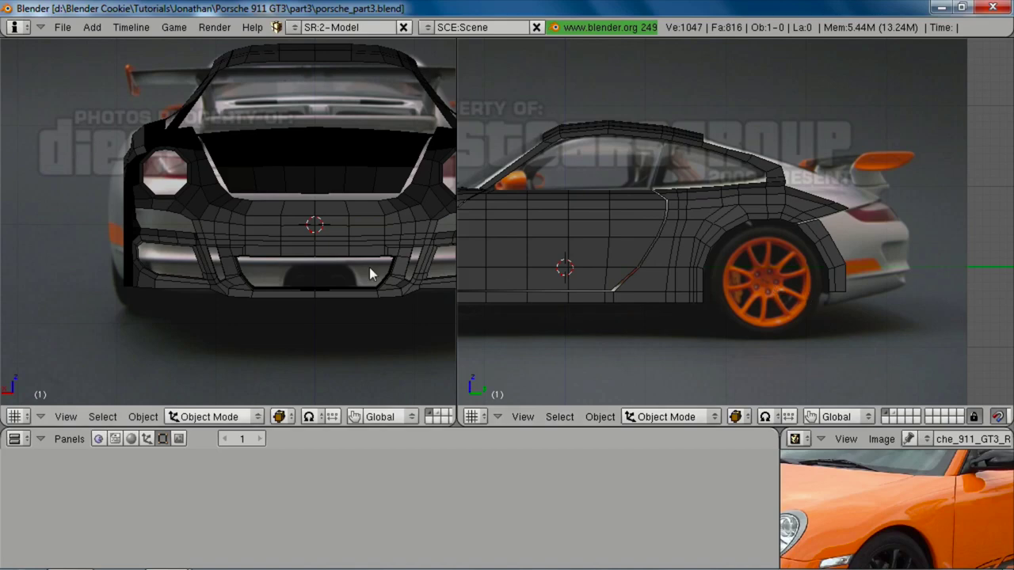
middle_click_drag(328, 269, 266, 285, "shift")
middle_click_drag(822, 257, 786, 257, "shift")
right_click(781, 218)
key("2")
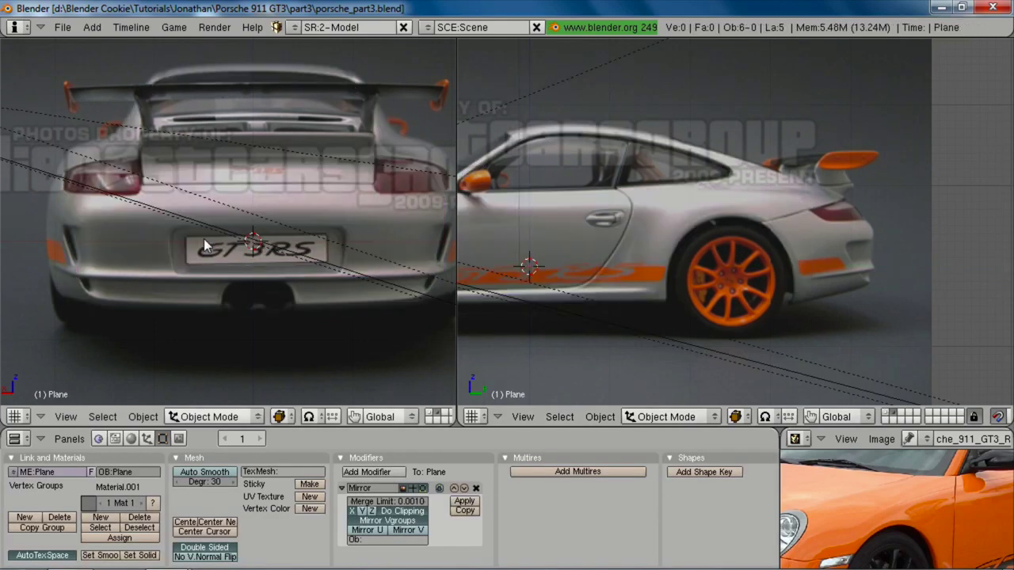
key("1")
key("Tab")
scroll(708, 261, "down", 2)
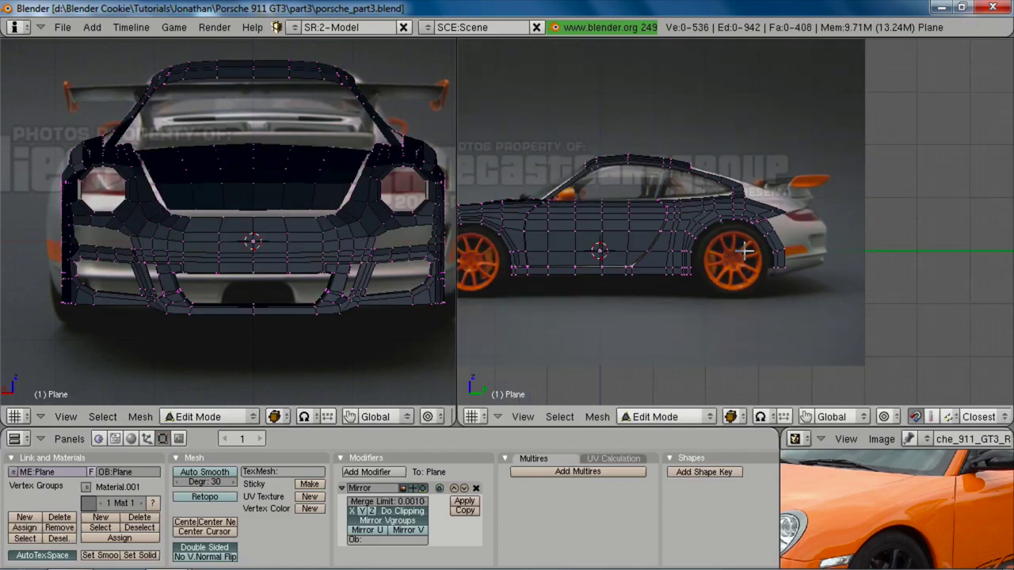
Step: Set the side view to wireframe shading and hide the front half of the car body's vertices
middle_click_drag(713, 246, 765, 245, "shift")
key("z")
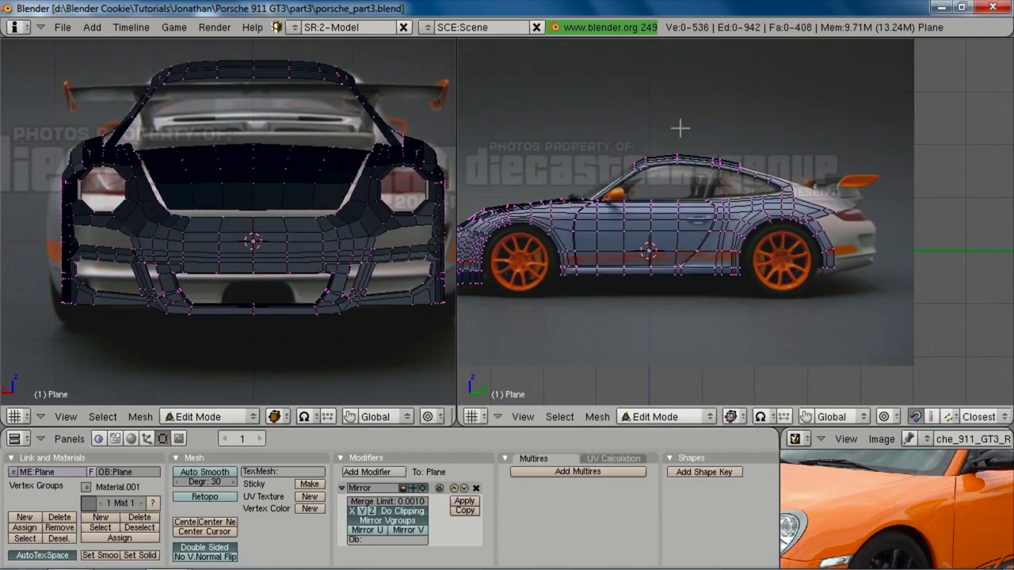
key("b")
left_click_drag(663, 110, 381, 390)
middle_click_drag(686, 258, 758, 239, "shift")
key("b")
left_click_drag(650, 84, 428, 321)
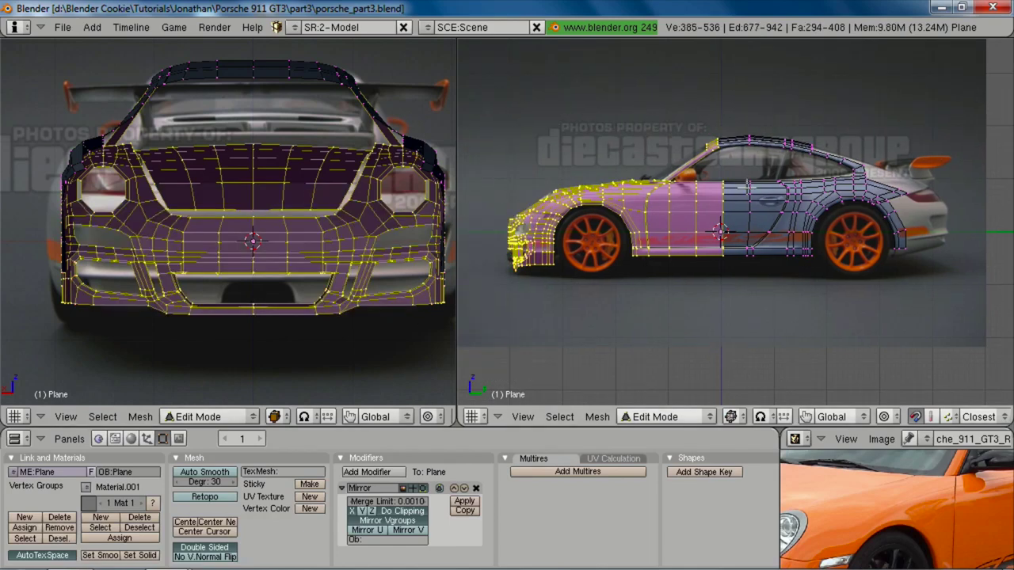
key("h")
scroll(779, 211, "up", 3)
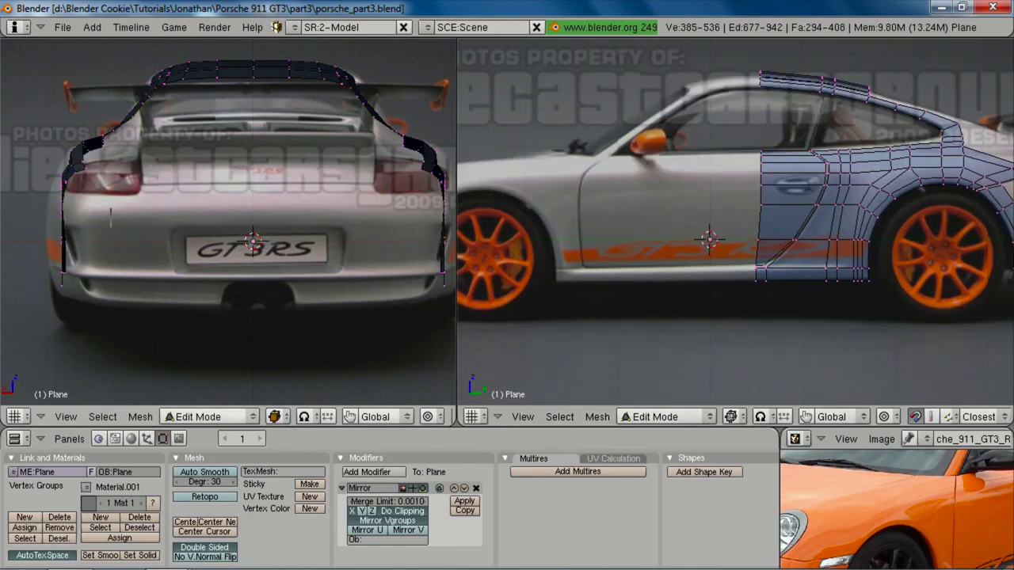
Step: Hide the remaining linked door section so only the rear fender and roof geometry stays in view
middle_click_drag(325, 257, 286, 263, "shift")
middle_click_drag(785, 189, 747, 199, "shift")
key("l")
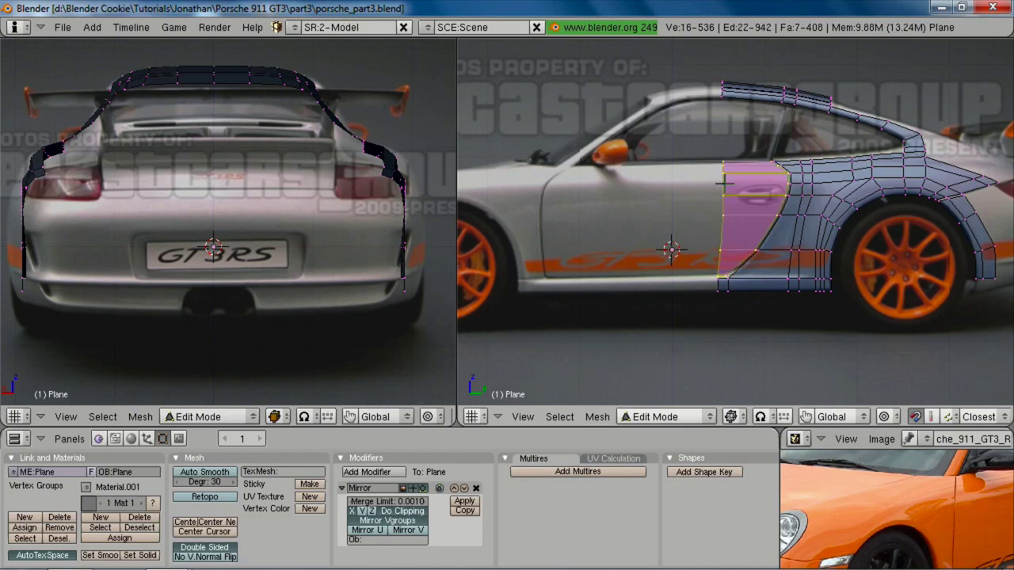
key("h")
middle_click_drag(854, 234, 730, 264, "shift")
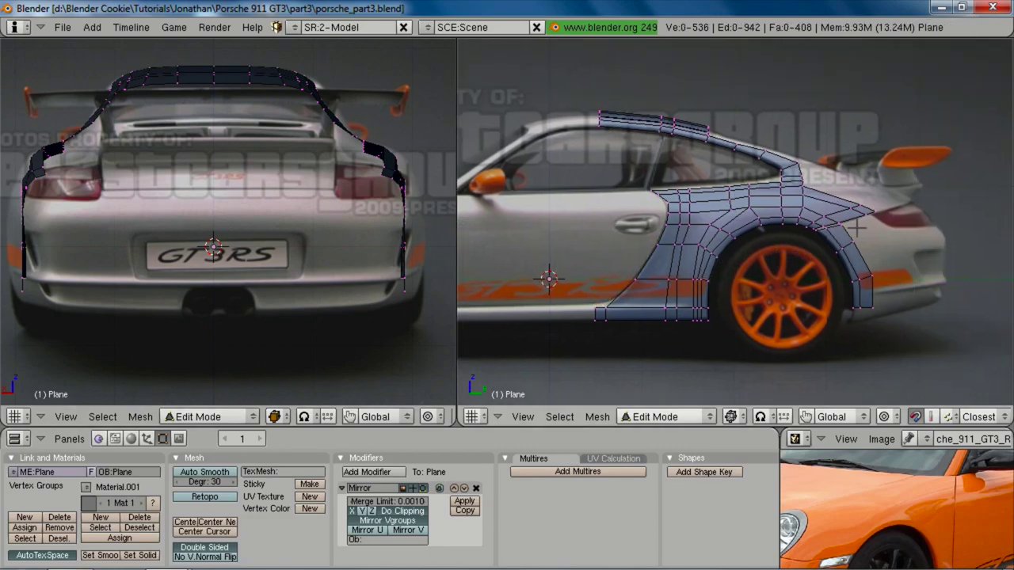
mouse_move(857, 228)
middle_mouse_down("ctrl")
mouse_move(889, 215)
mouse_move(872, 214)
middle_mouse_up("ctrl")
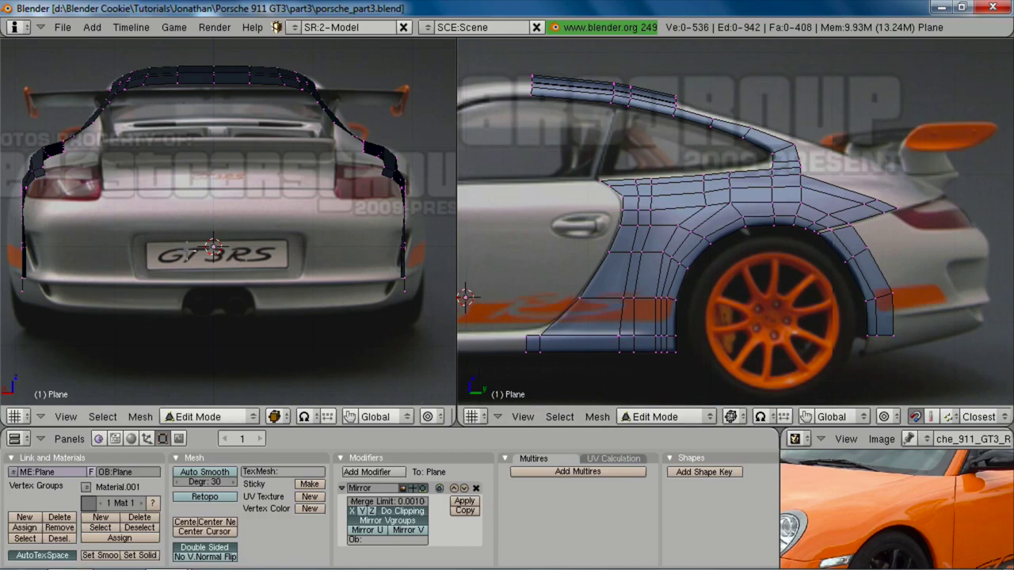
middle_click_drag(793, 286, 641, 314, "shift")
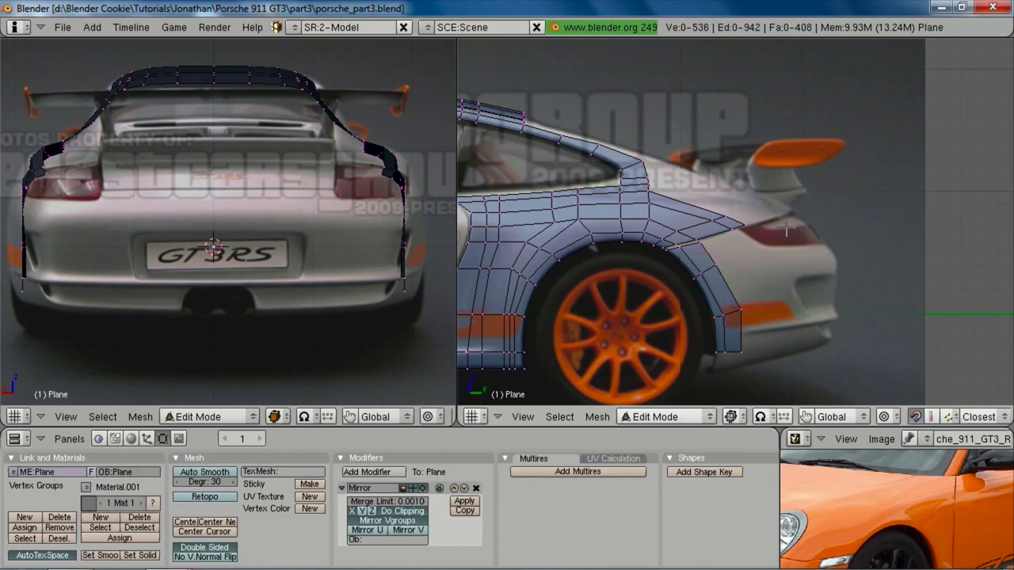
key("alt+Tab")
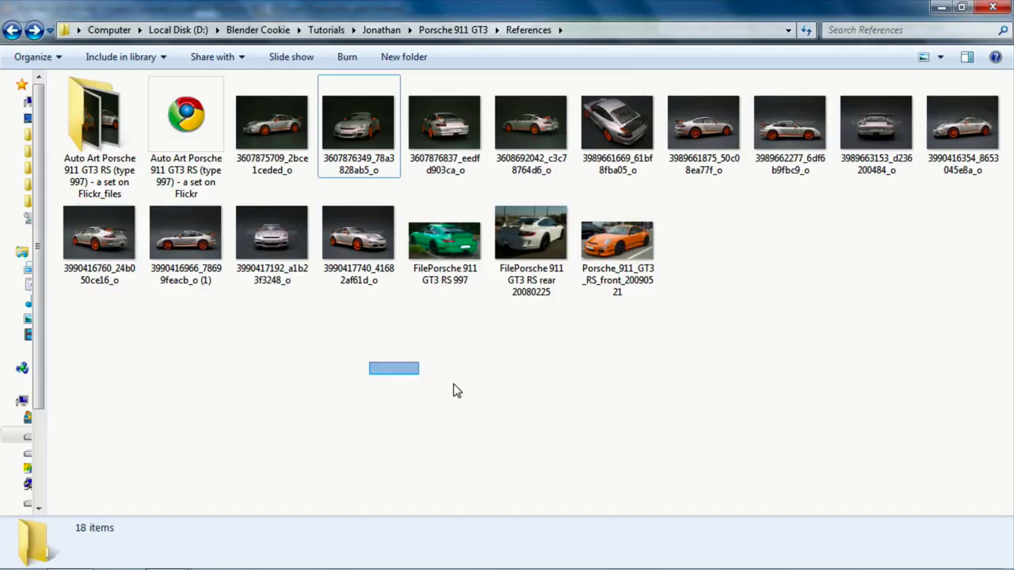
double_click(102, 242)
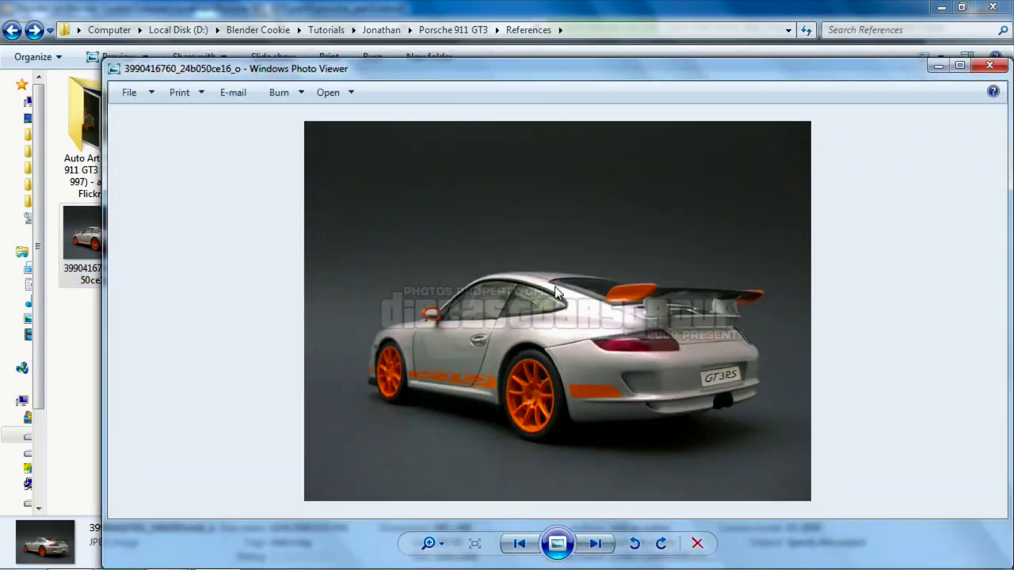
key("alt+Tab")
key("alt+Tab")
key("alt+Tab")
Step: Extrude the edge at the rear fender's tip backward in side view, along the top of the taillight
right_click(719, 211)
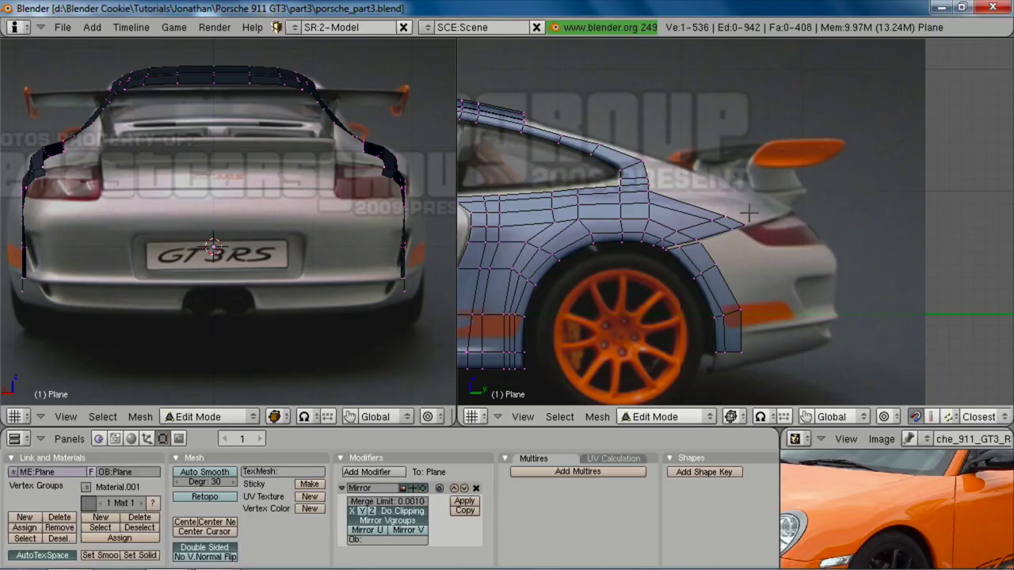
right_click(749, 213, "shift")
scroll(719, 271, "up", 3)
key("e")
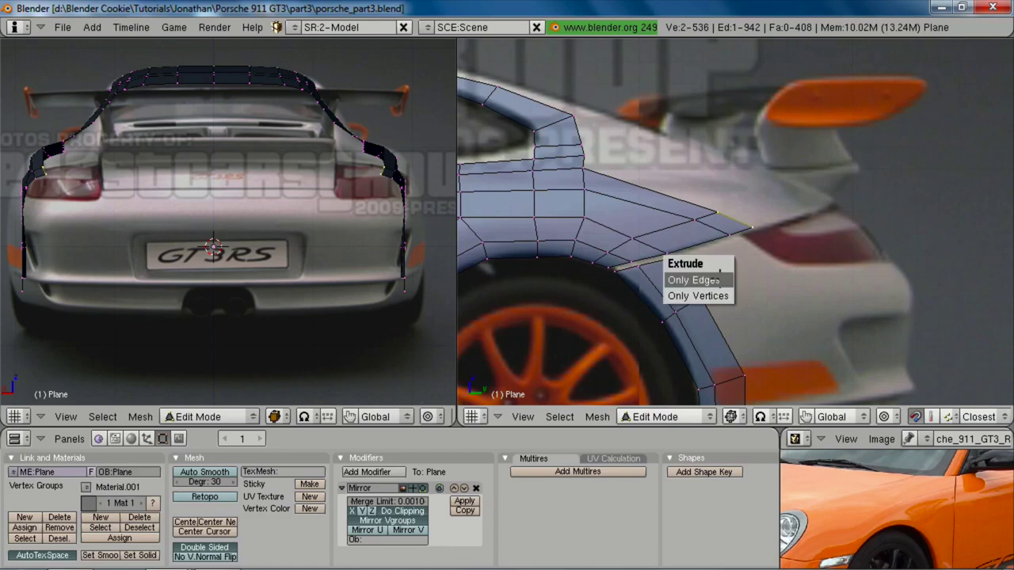
left_click(720, 279)
left_click(802, 249)
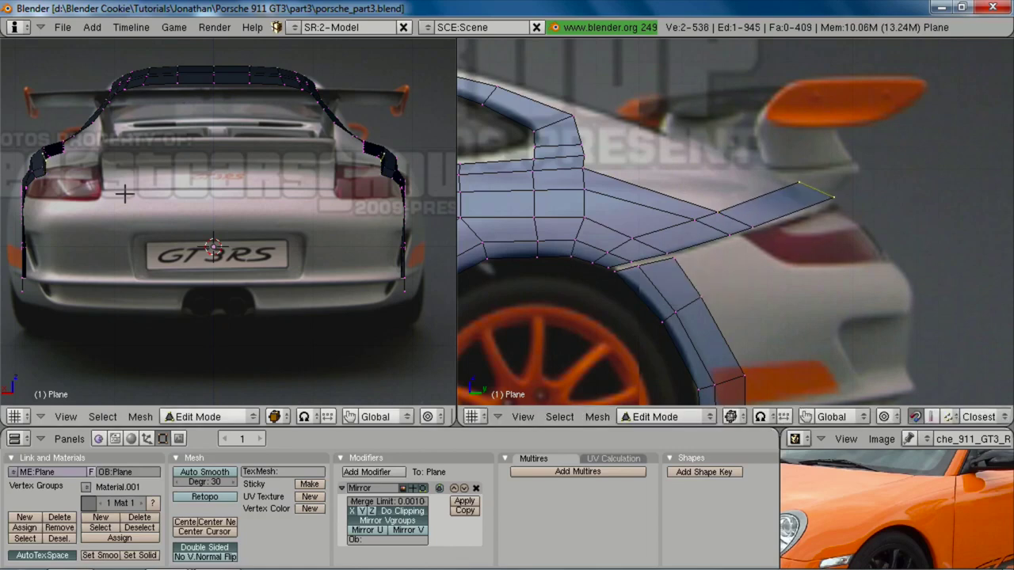
Step: Move the extruded fender edge inward to the taillight's inner corner in rear view and rotate it upright, consulting the photos
scroll(56, 192, "up", 2)
middle_click_drag(48, 193, 243, 248, "shift")
key("2")
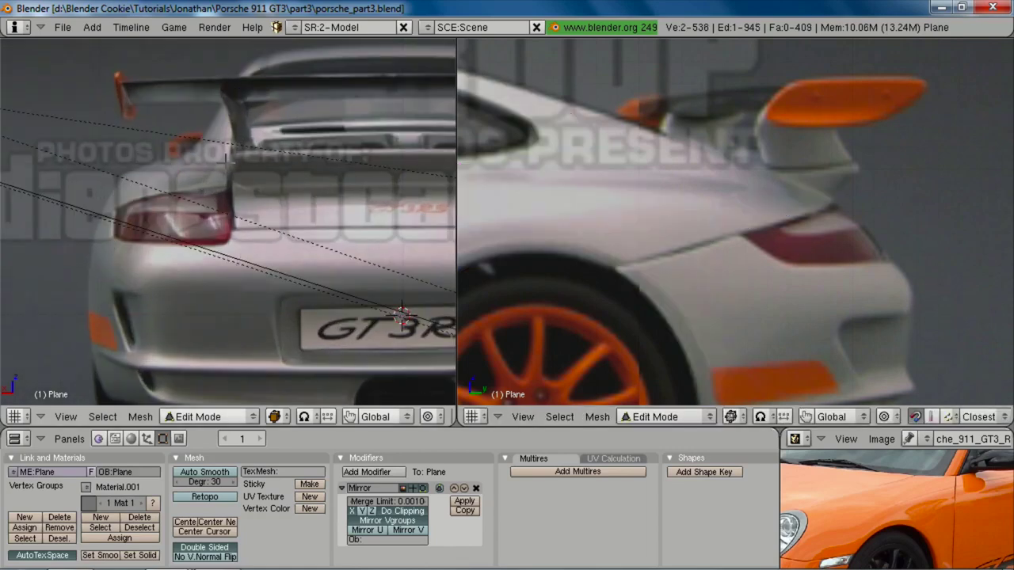
key("alt+Tab")
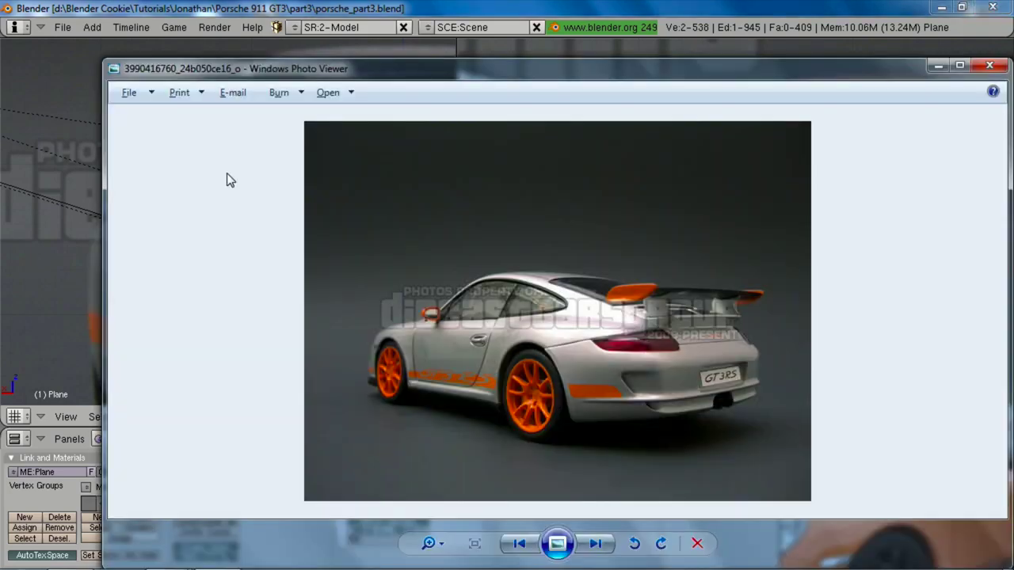
key("alt+Tab")
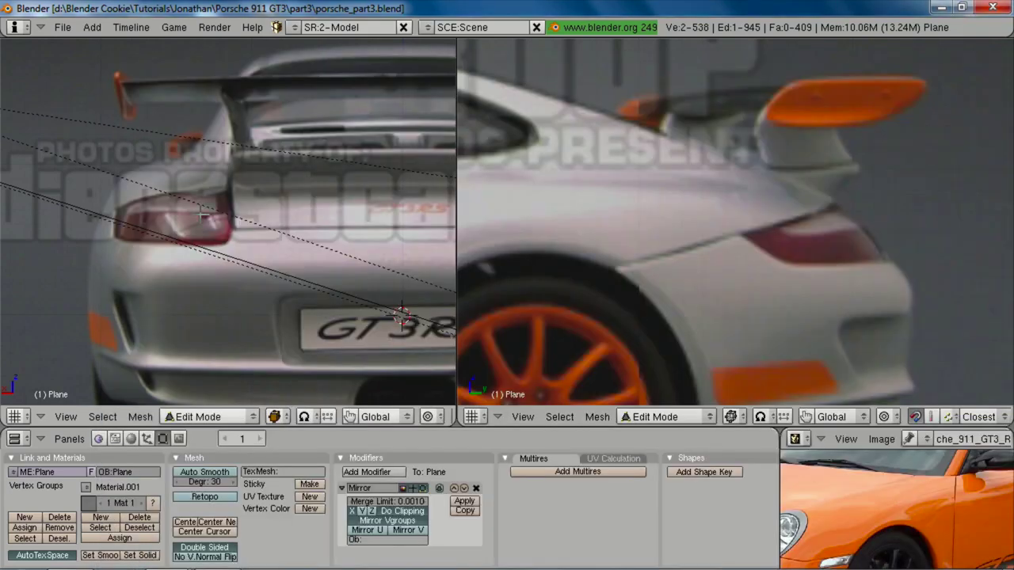
key("1")
key("g")
left_click(282, 213)
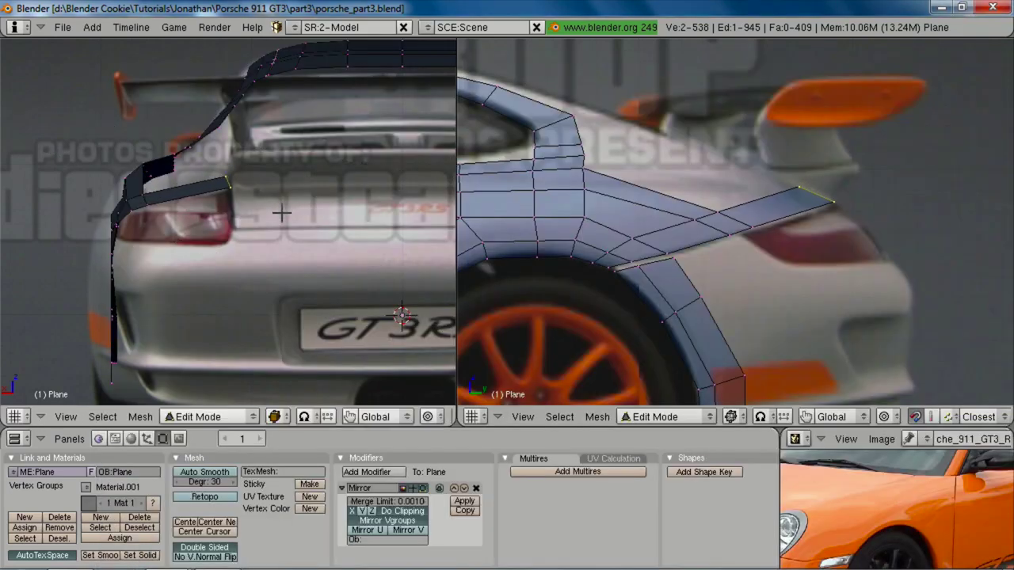
key("r")
left_click(260, 228)
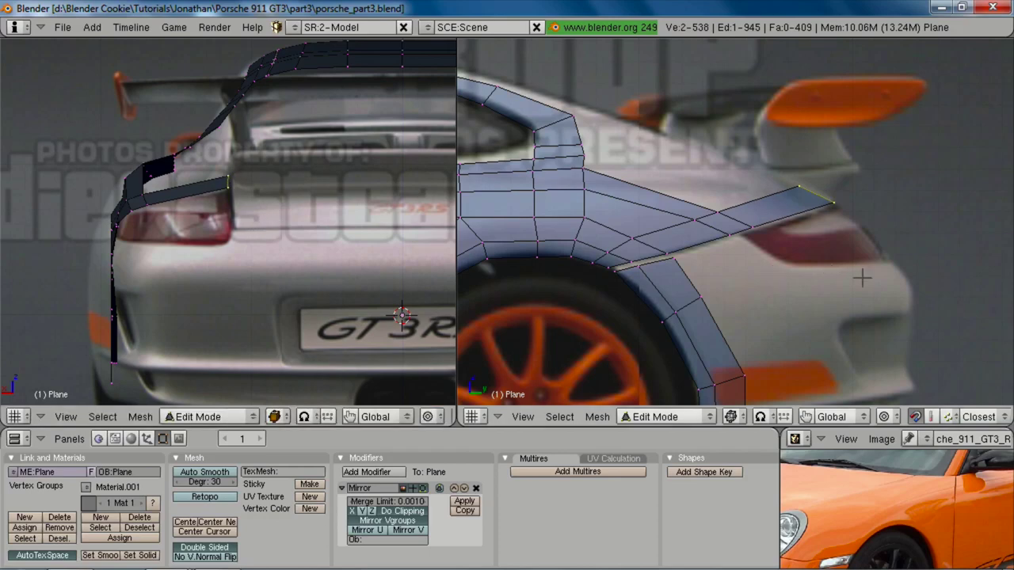
Step: Deselect everything, set the rear view to wireframe shading, and compare the rear bodywork with the background and reference photos
key("a")
middle_click_drag(743, 224, 795, 247, "shift")
middle_click_drag(156, 128, 151, 202, "shift")
key("z")
key("2")
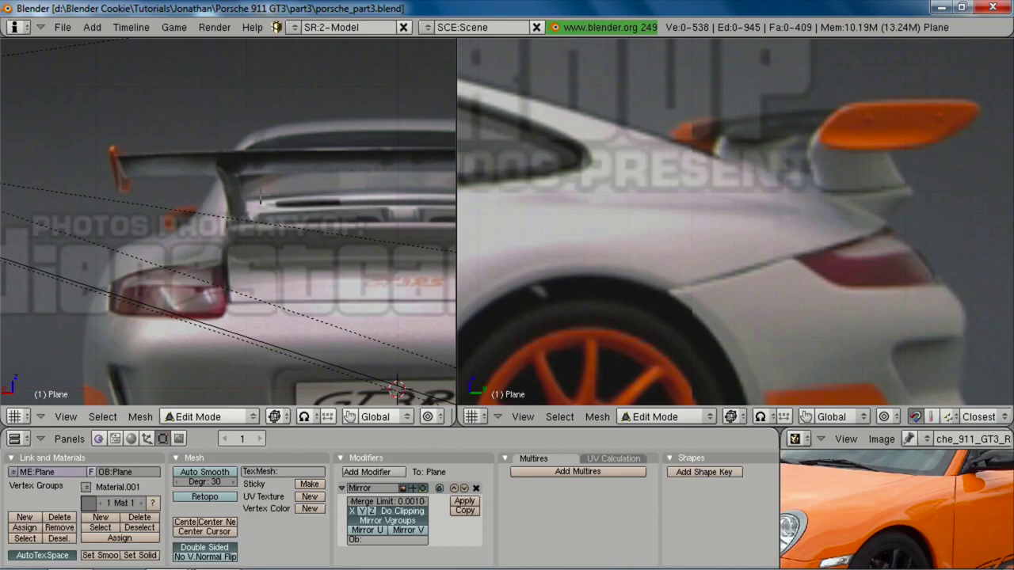
key("1")
key("alt+Tab")
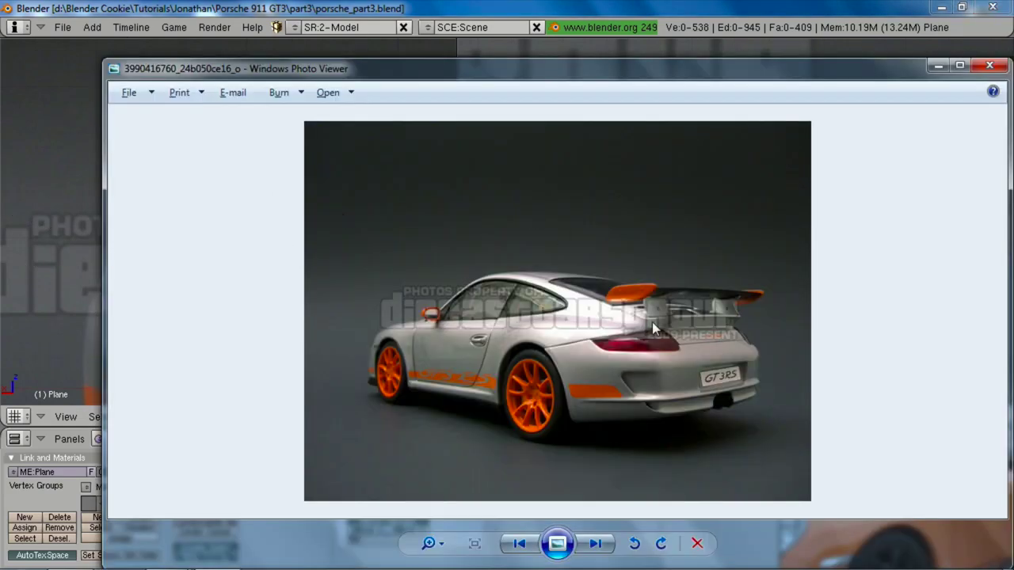
key("alt+Tab")
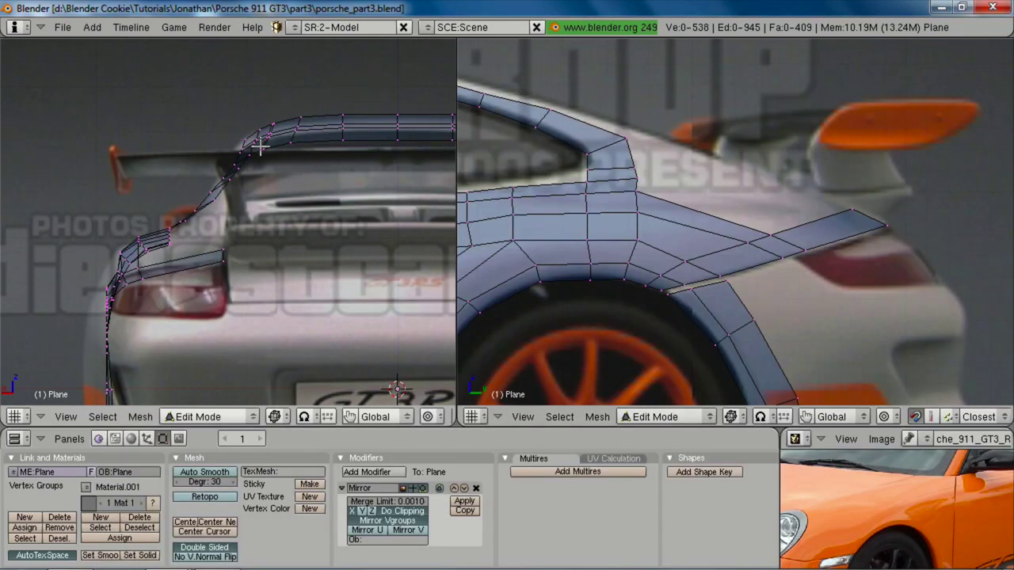
Step: Check the roof against the reference photo and slightly reposition the two rearmost upper vertices of the side window frame
middle_click_drag(645, 168, 791, 284, "shift")
right_click(562, 186)
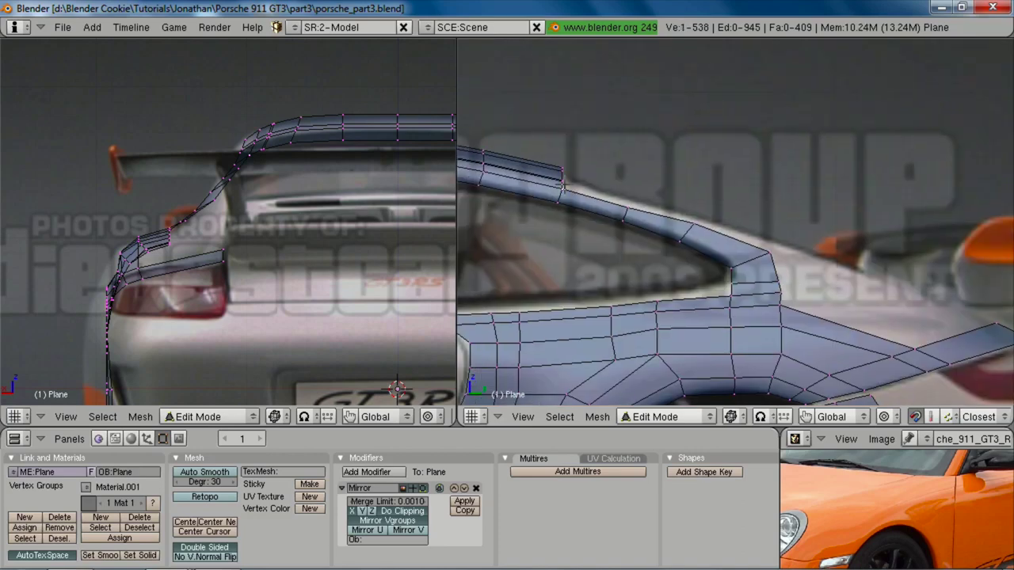
key("alt+Tab")
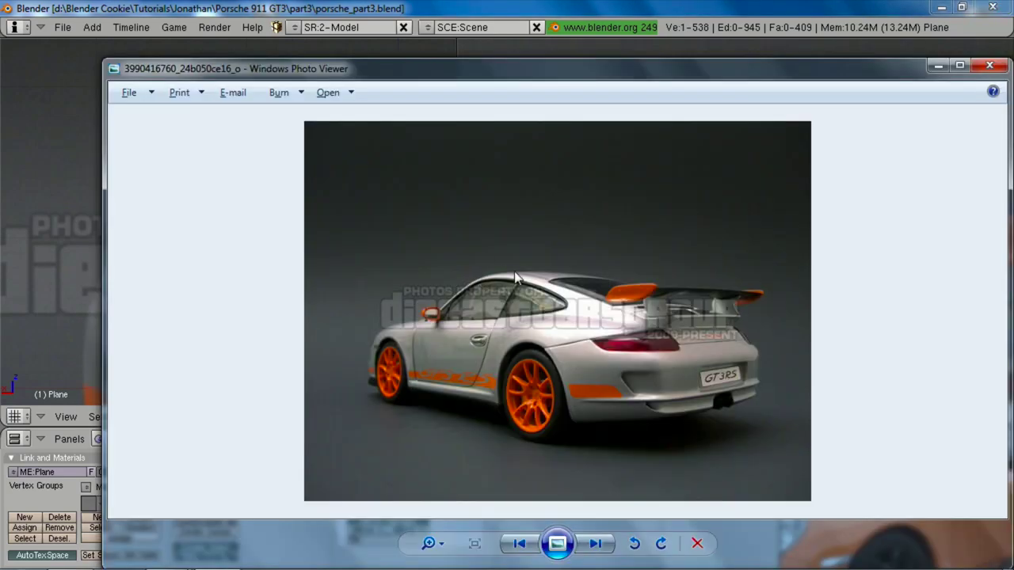
key("alt+Tab")
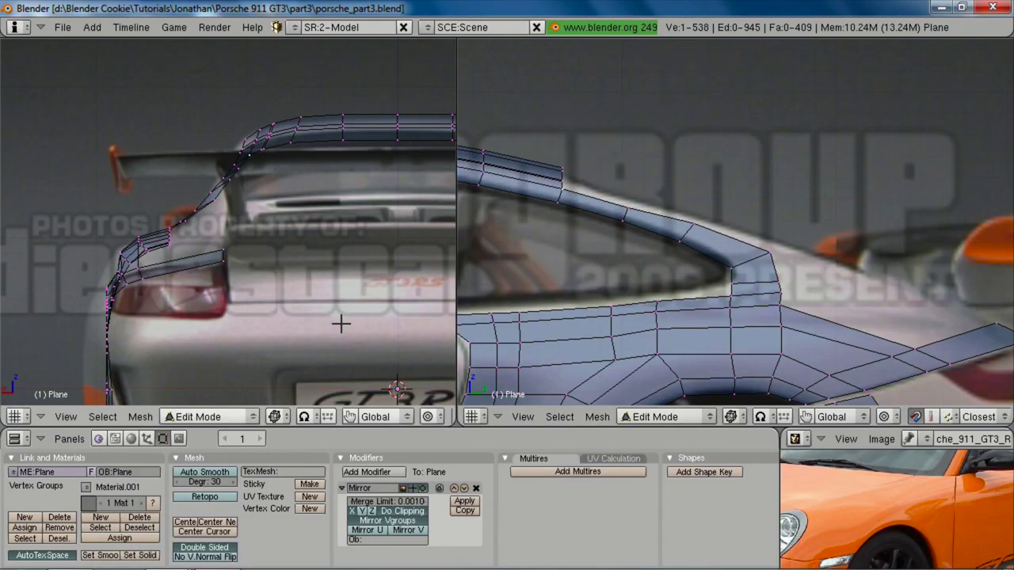
middle_click_drag(794, 305, 731, 260, "shift")
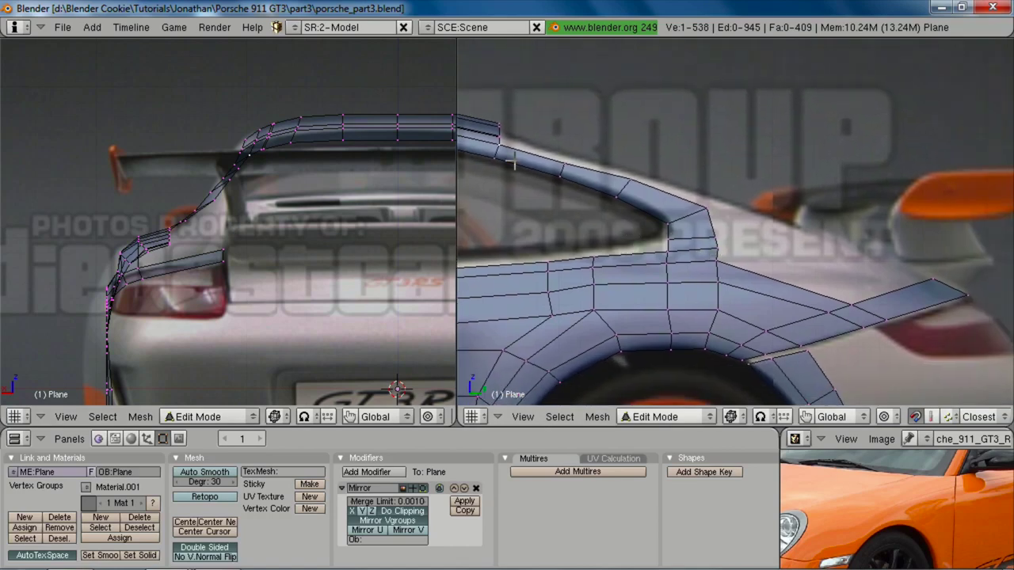
right_click(556, 166)
right_click(633, 168, "shift")
right_click(708, 198)
right_click(636, 167, "shift")
key("g")
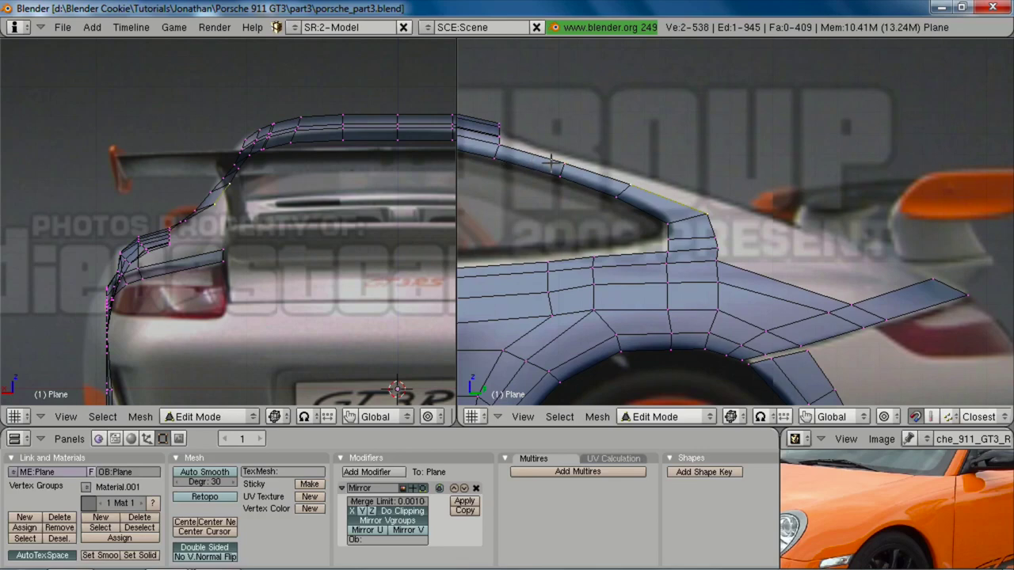
Step: Add the next vertex forward to the selection and extrude these window frame edges about 0.06 units toward the roofline
right_click(552, 162, "shift")
key("e")
left_click(709, 245)
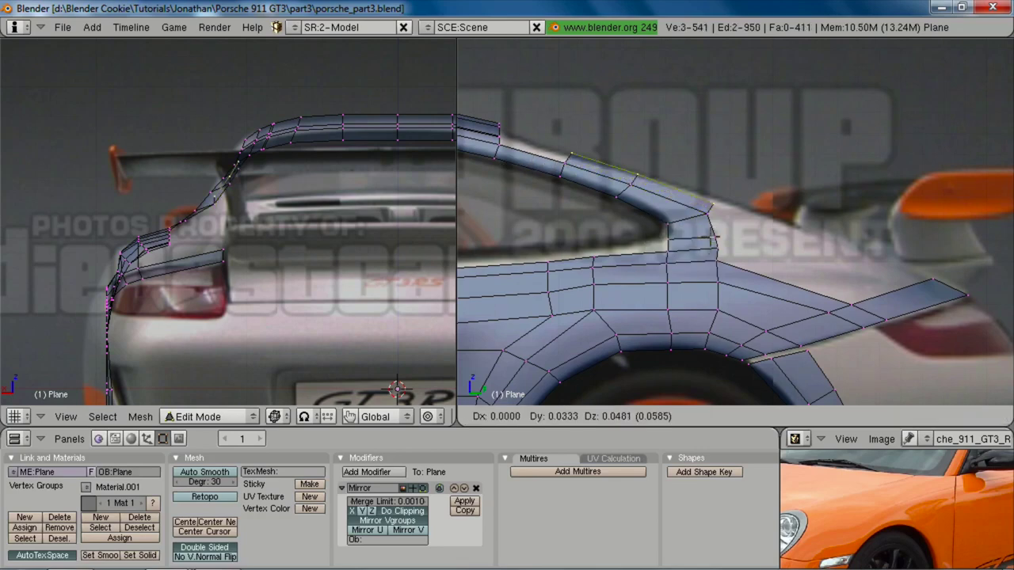
left_click(715, 236)
Step: Move the extruded window frame edges inward in rear view and rotate them about -8 degrees to follow the rear window
key("g")
left_click(290, 233)
key("r")
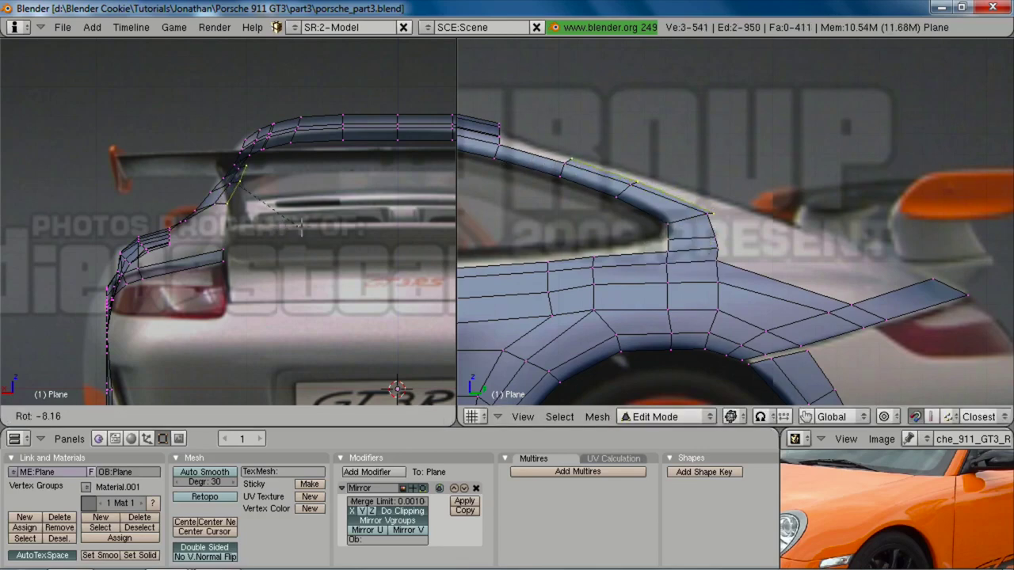
left_click(301, 227)
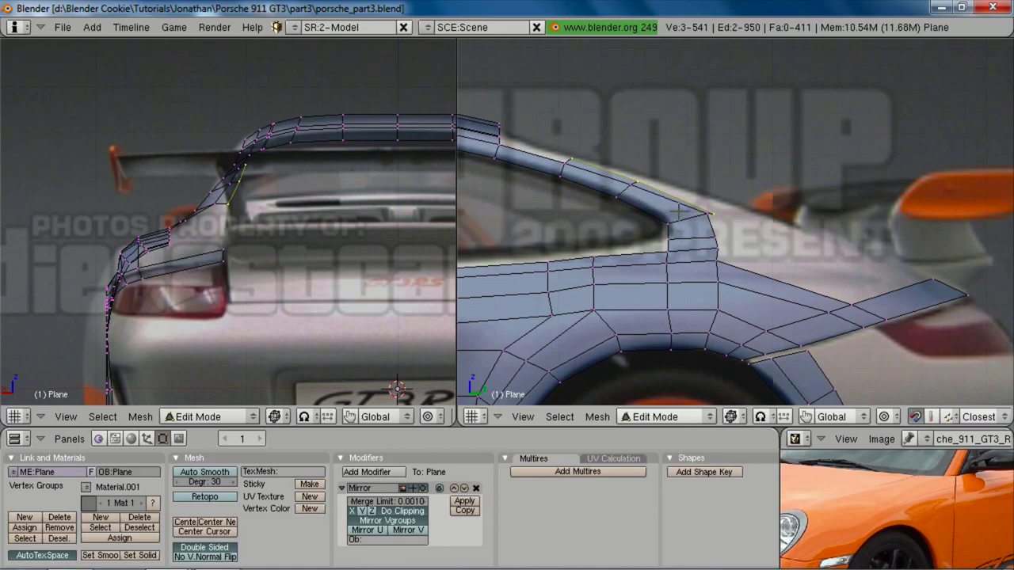
Step: Reposition the rearmost and middle vertices of the extruded window frame edge in side view to follow the body line
key("a")
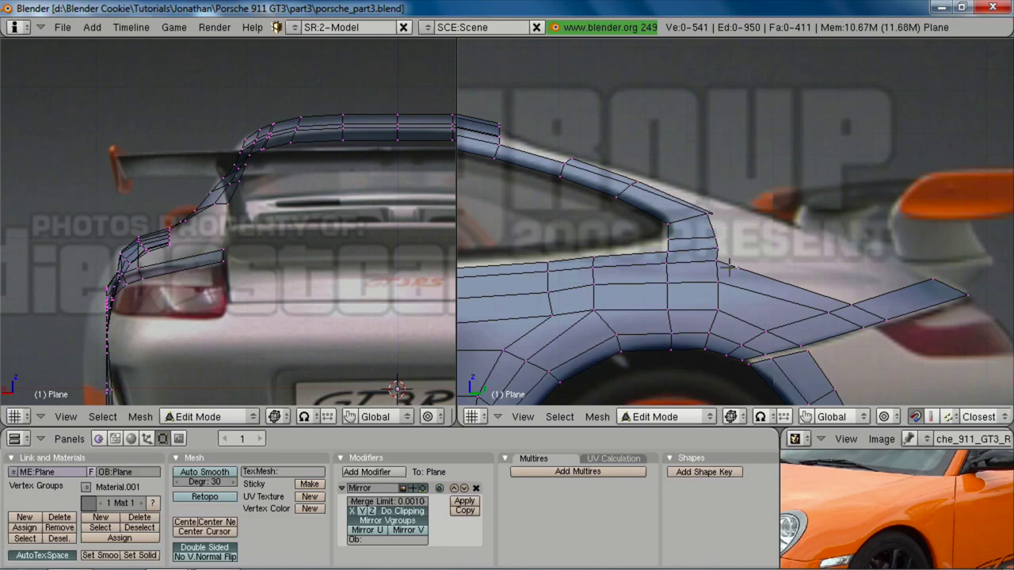
right_click(717, 211)
key("g")
left_click(656, 163)
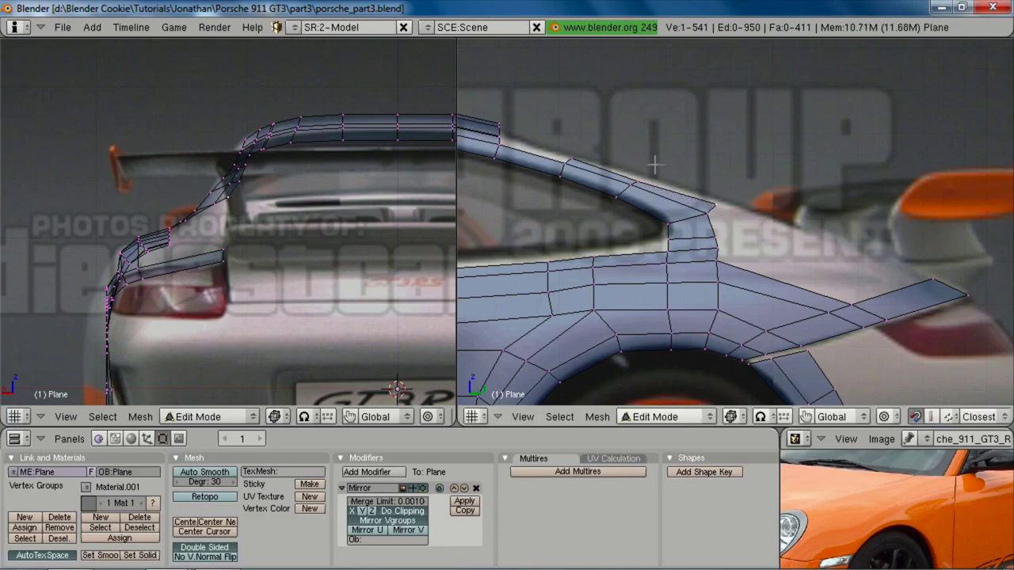
right_click(637, 175)
key("g")
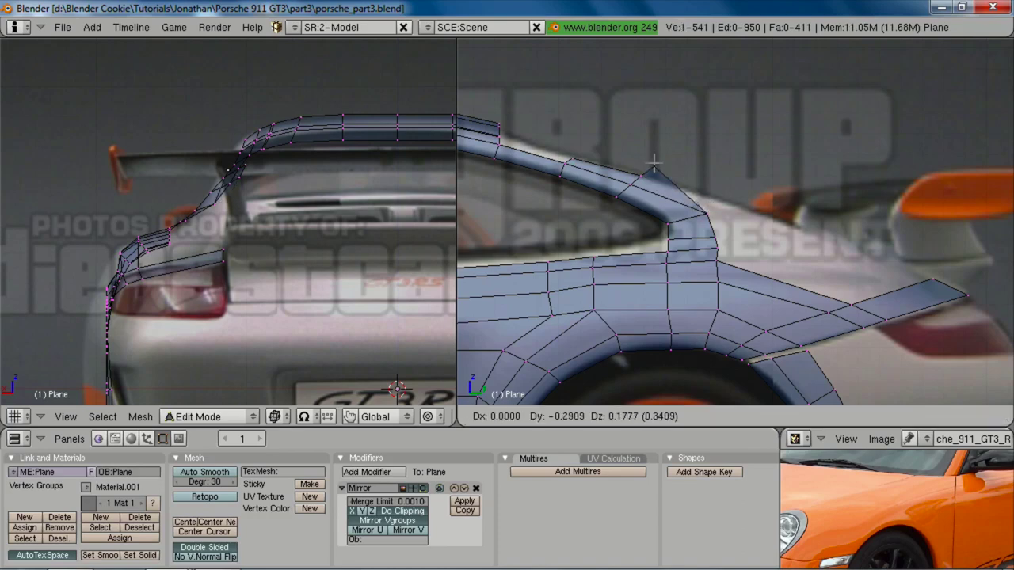
left_click(653, 170)
Step: Check the reference photo, flatten the extruded edge's three vertices to scale 0 along X, and move them about 0.04 units inward
key("alt+Tab")
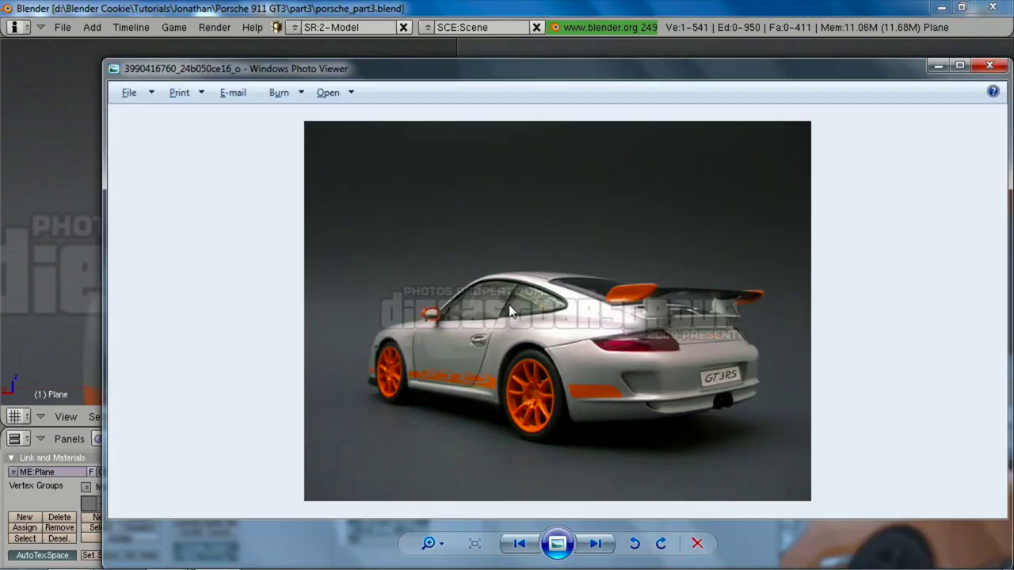
key("alt+Tab")
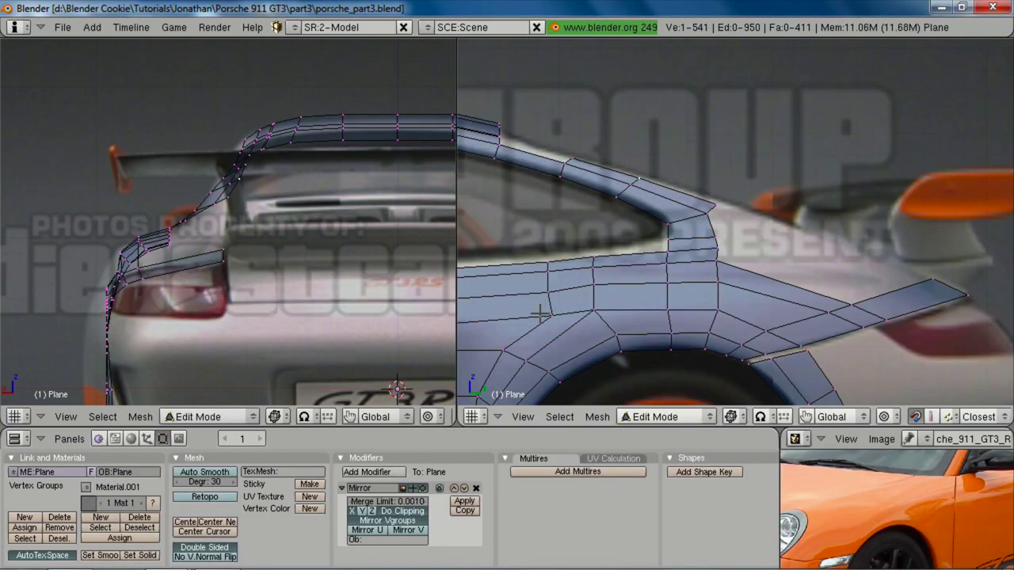
key("2")
key("1")
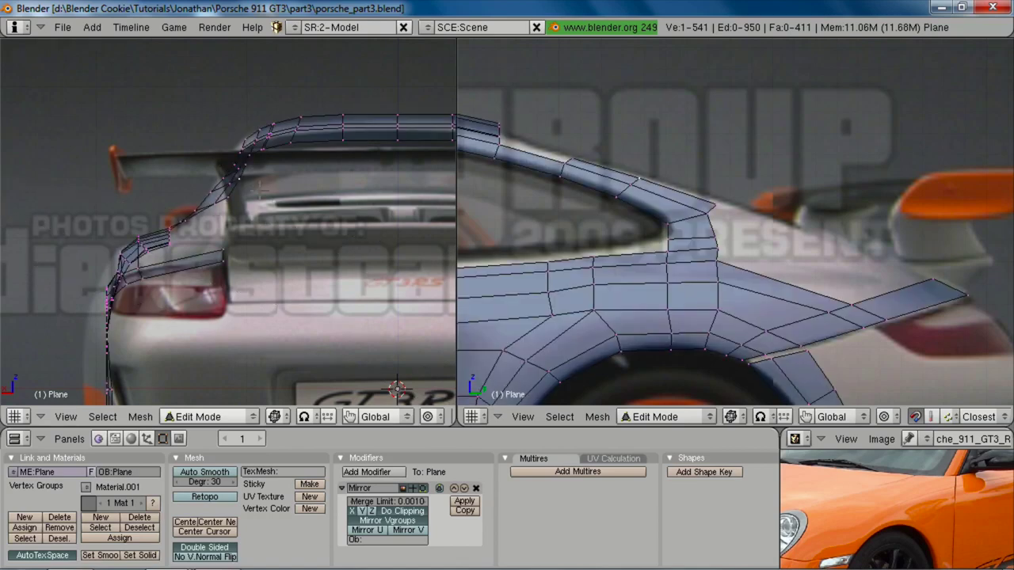
right_click(242, 185, "shift")
right_click(241, 194, "shift")
key("s")
key("x")
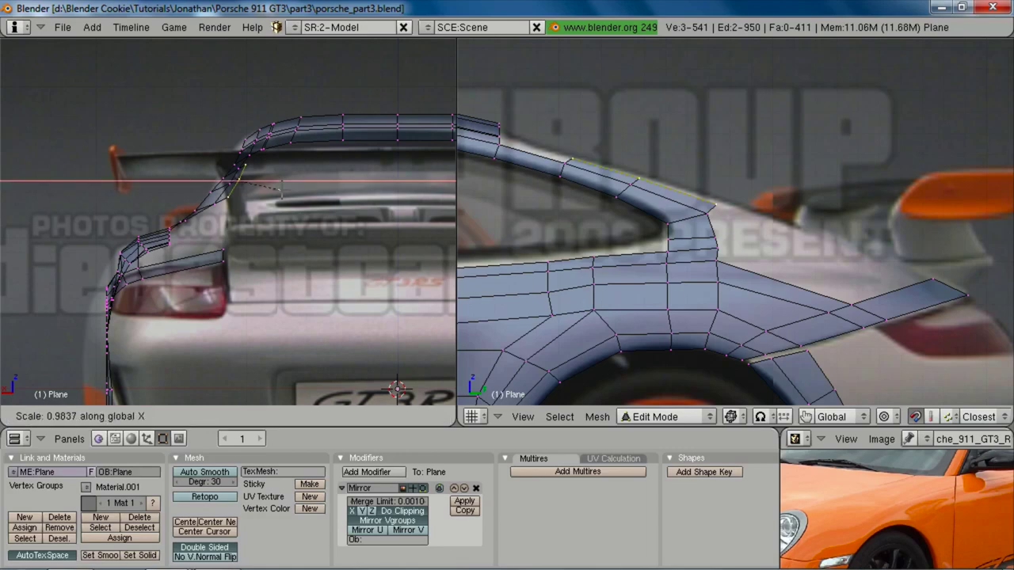
key("0")
key("Return")
key("g")
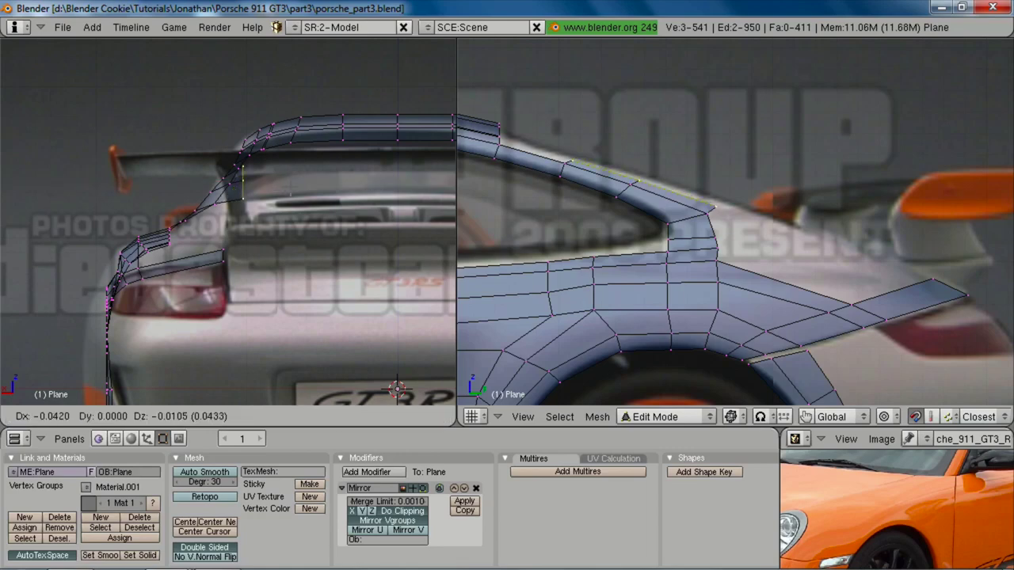
left_click(291, 193)
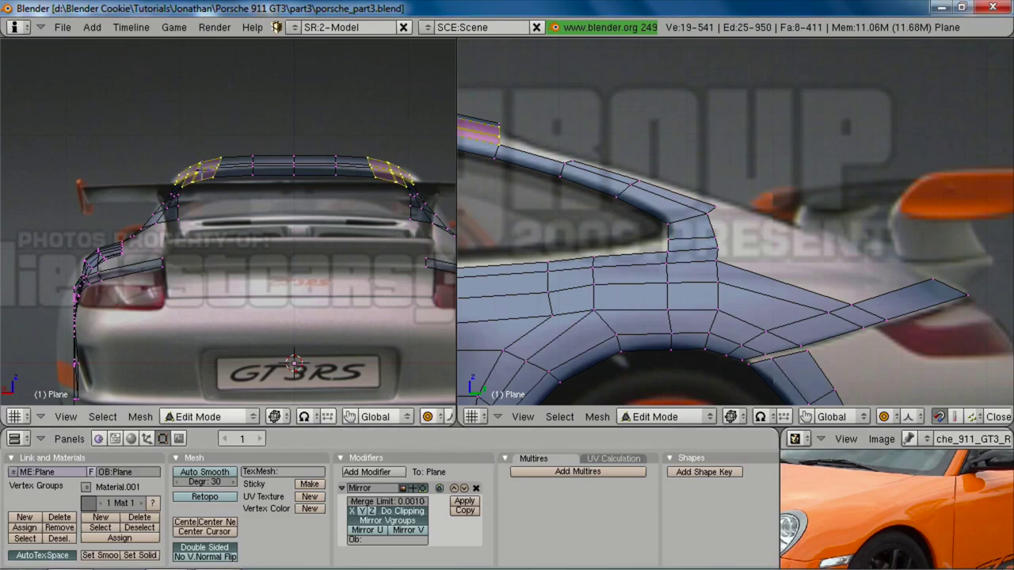
key("o")
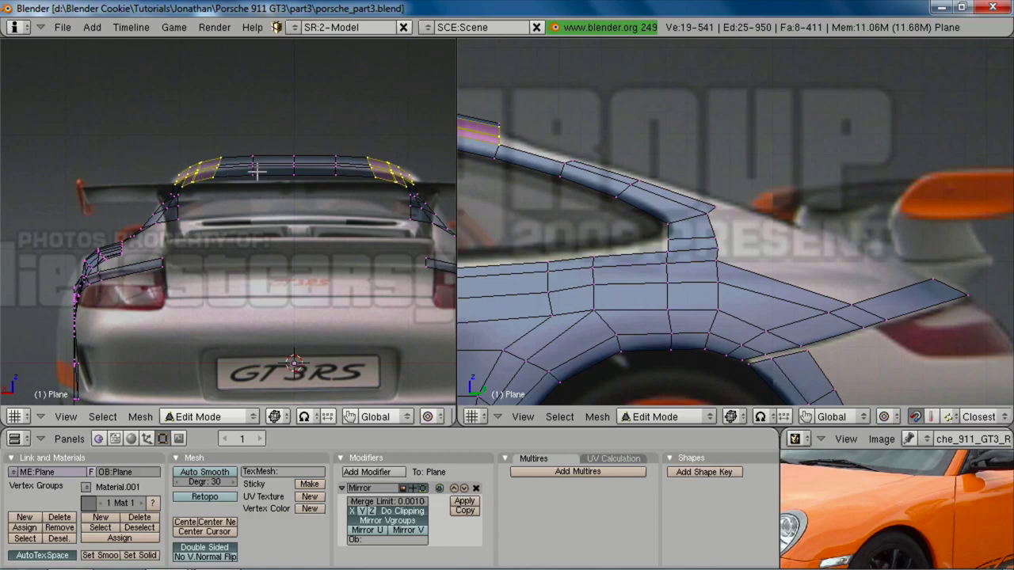
key("g")
key("x")
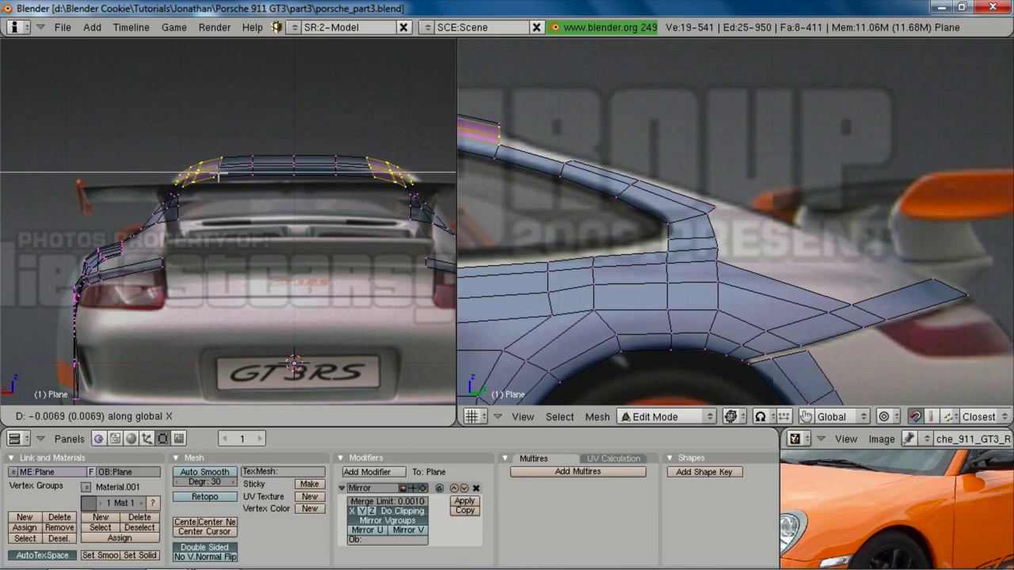
left_click(216, 176)
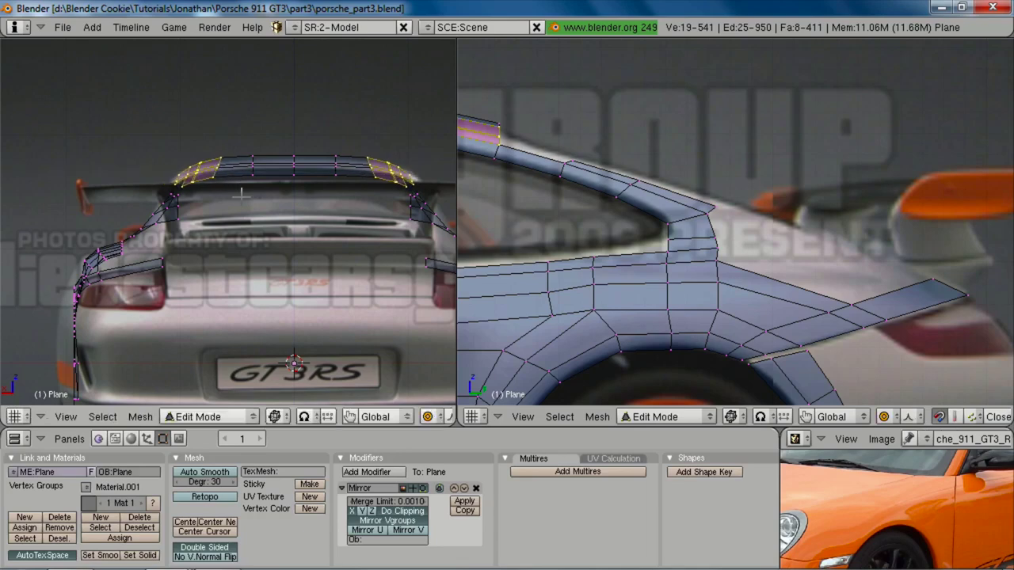
Step: Move the selected rear roof corner section about 0.09 units outward along X using sharp proportional editing, and deselect everything
key("g")
key("x")
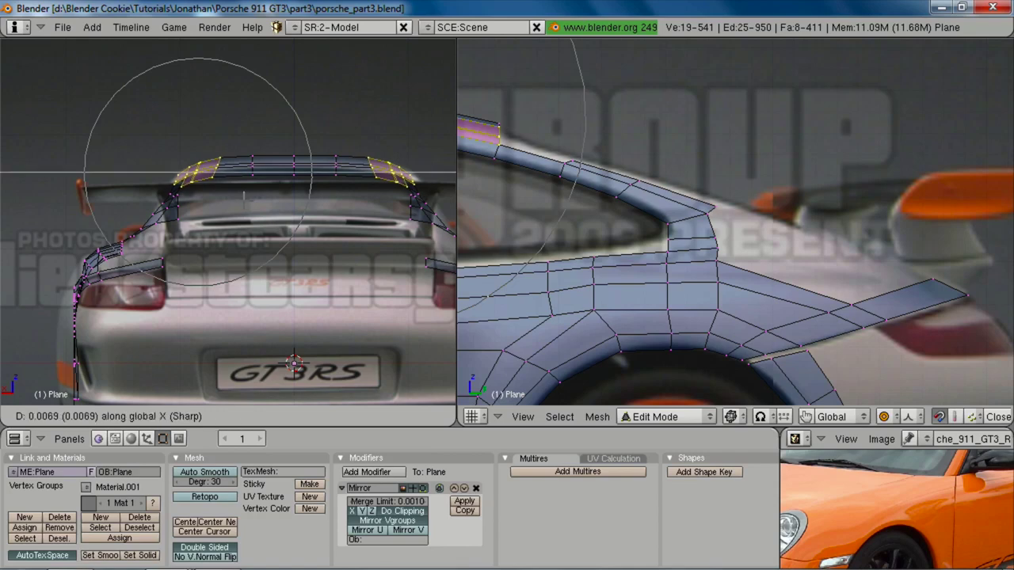
scroll(237, 203, "up", 1)
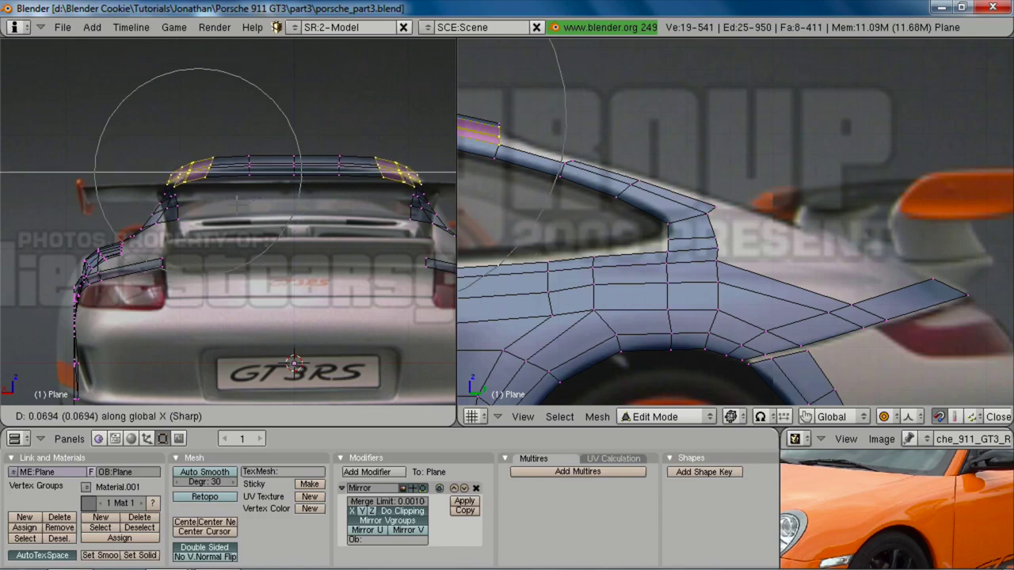
scroll(236, 204, "down", 3)
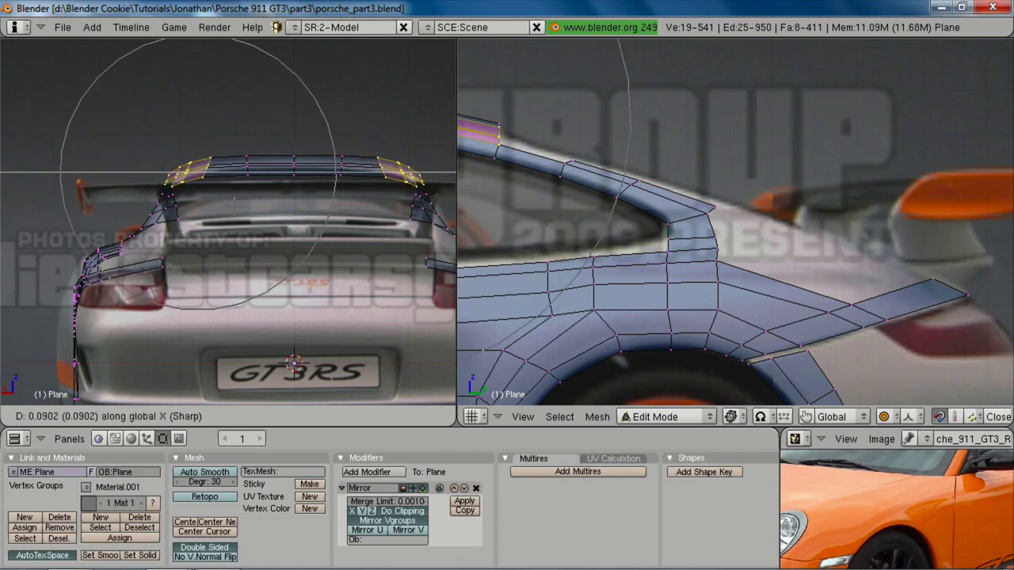
scroll(239, 207, "down", 1)
left_click(239, 209)
key("a")
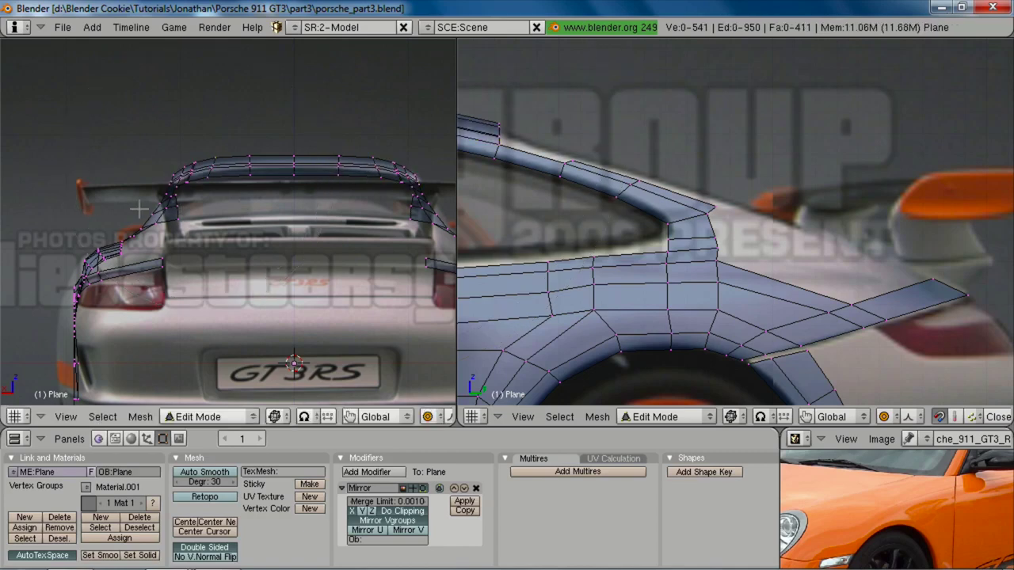
Step: Shift the lowest vertex of the inner rear window edge slightly outward in rear view and clear the selection
right_click(171, 208)
key("g")
left_click(168, 208)
key("a")
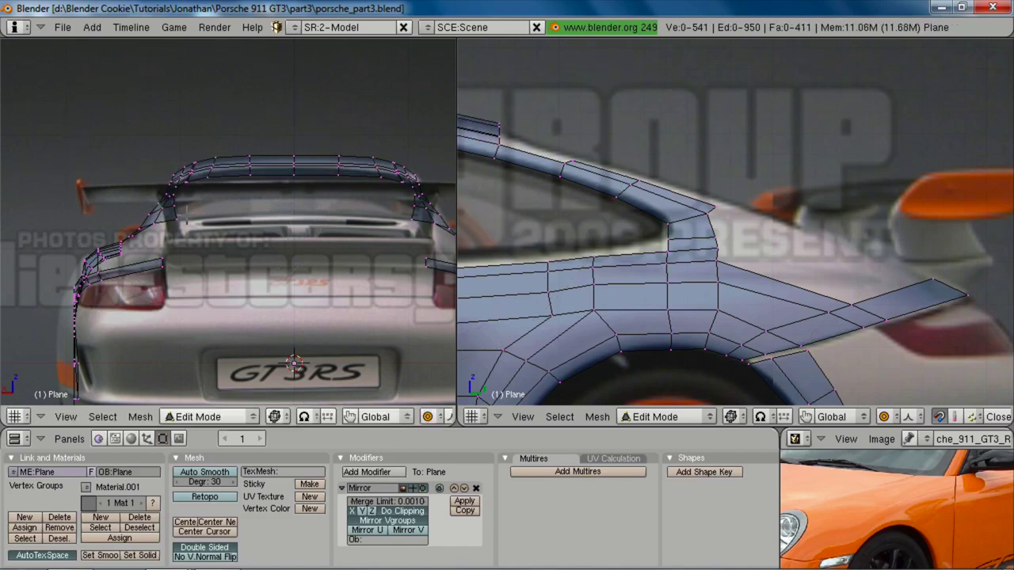
Step: Turn off proportional editing and align the three inner rear window edge vertices by scaling them to 0 along X
key("o")
right_click(183, 187, "shift")
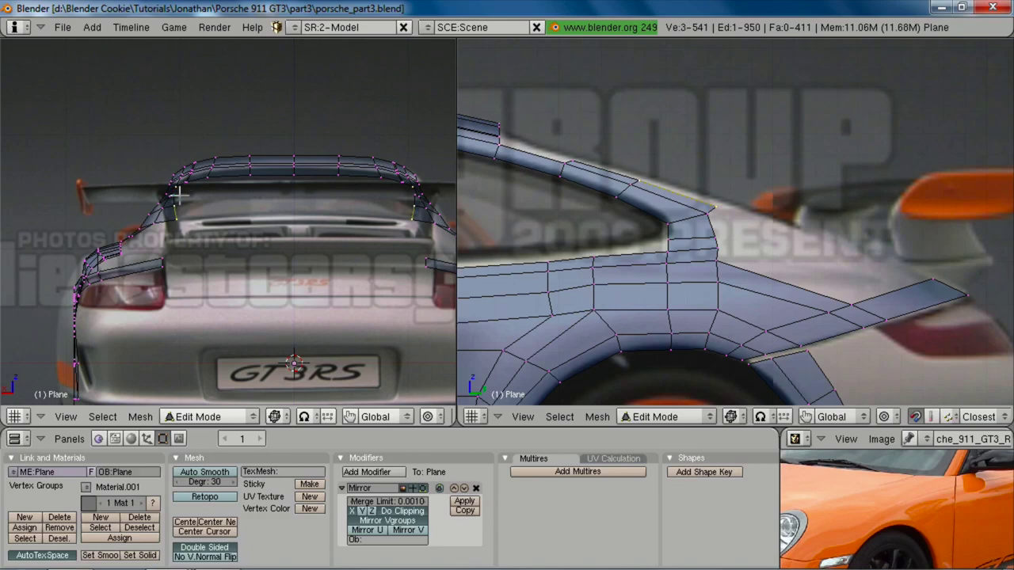
right_click(173, 189, "shift")
key("s")
key("x")
key("0")
key("Return")
key("a")
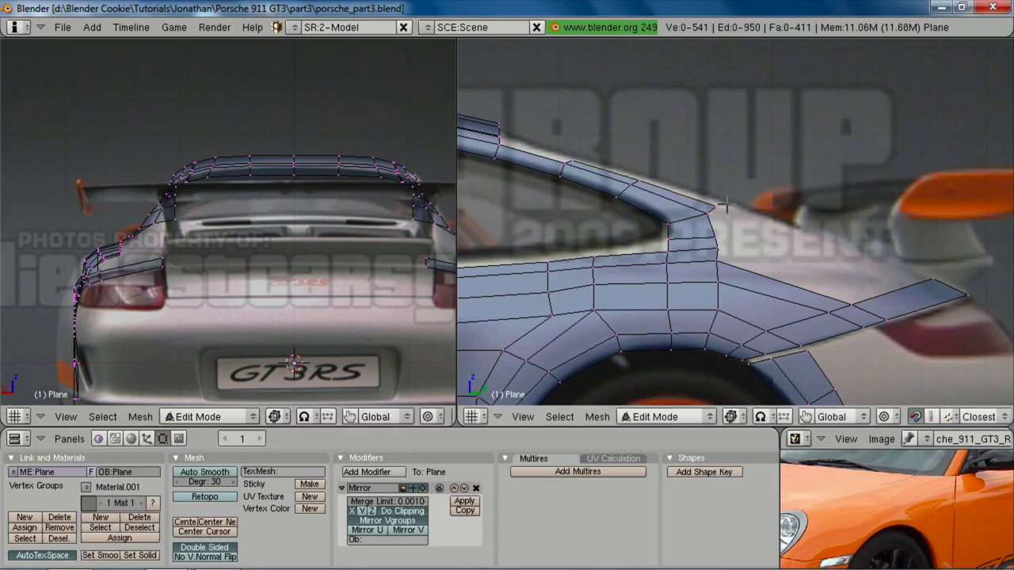
Step: Extrude the rearmost window frame vertex backward along the body line and join it with an edge to the upper corner above the taillight
right_click(726, 204)
key("e")
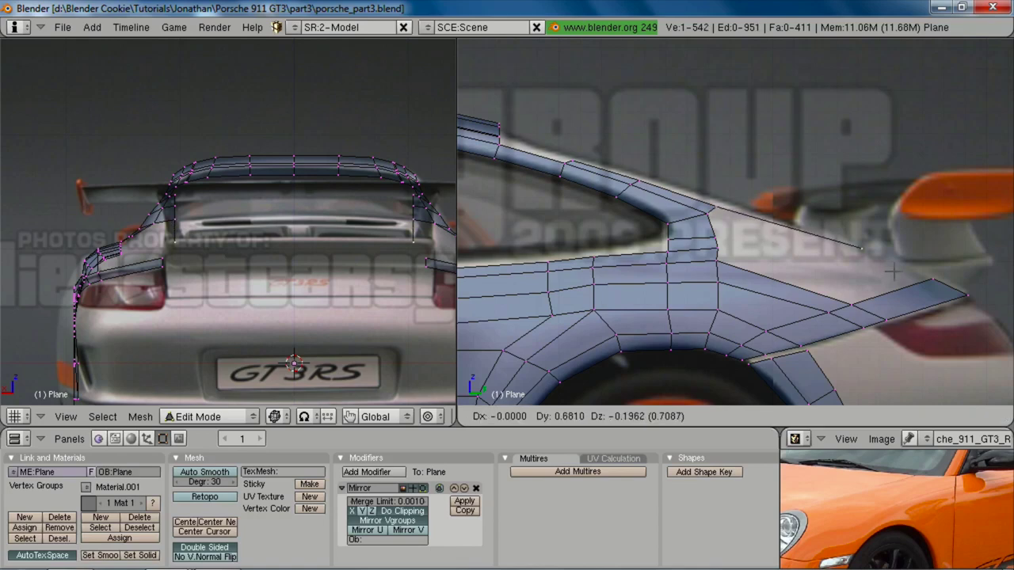
left_click(854, 262)
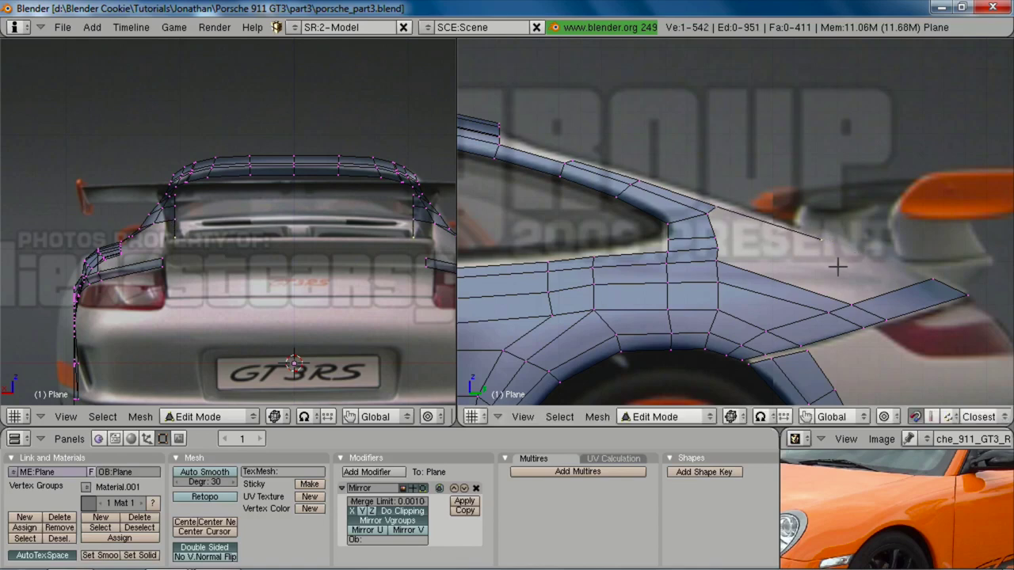
right_click(165, 256, "shift")
key("f")
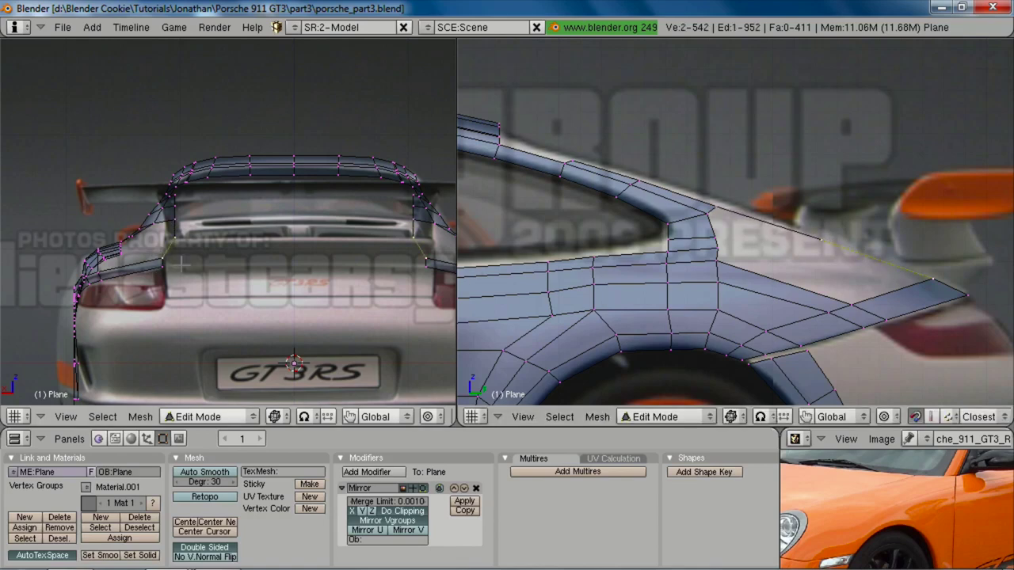
middle_click_drag(183, 264, 217, 288, "shift")
key("a")
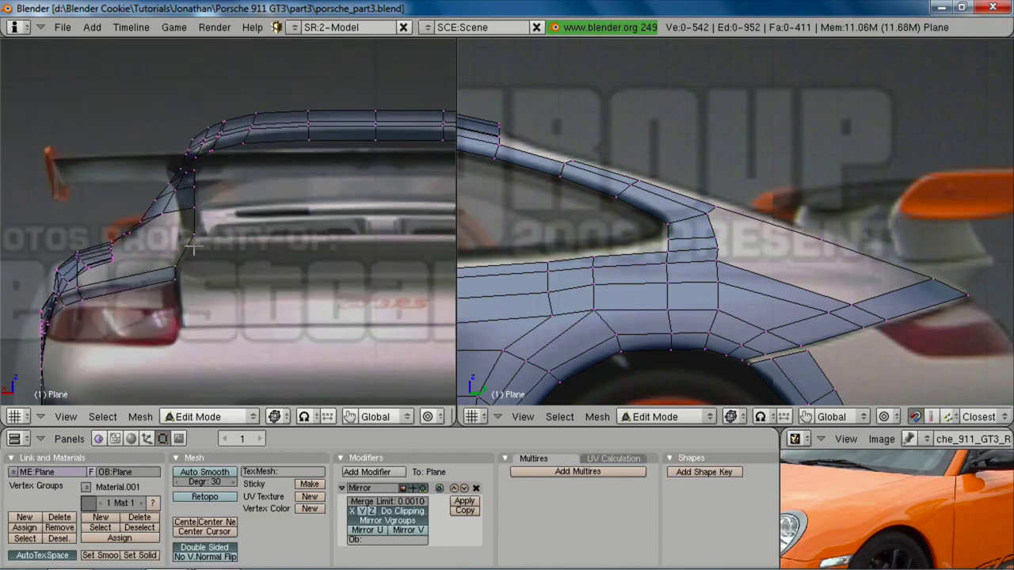
Step: Browse the reference photos to examine how the rear window edge runs down to the taillight, and return to Blender
scroll(305, 226, "down", 2)
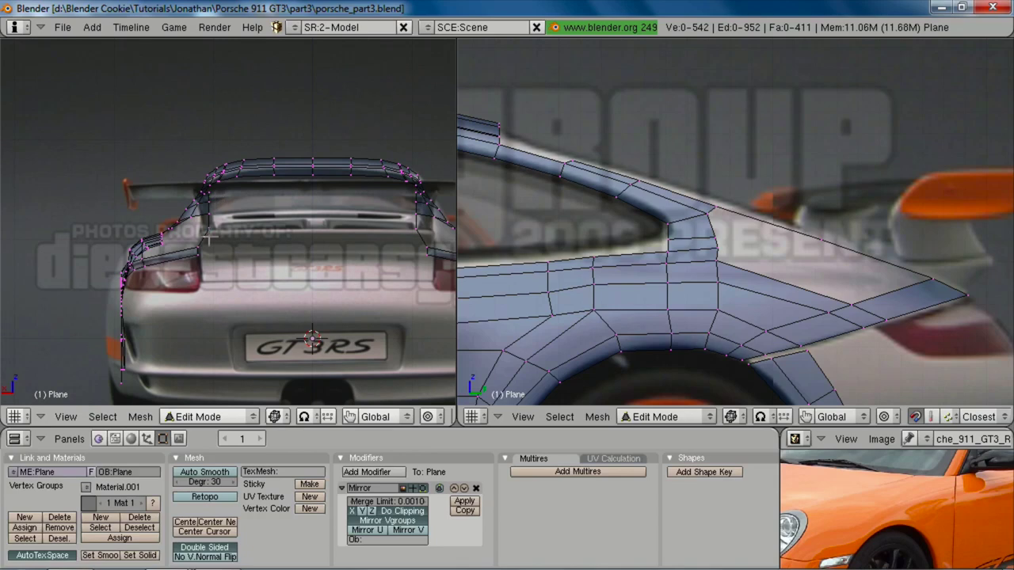
scroll(210, 236, "up", 3)
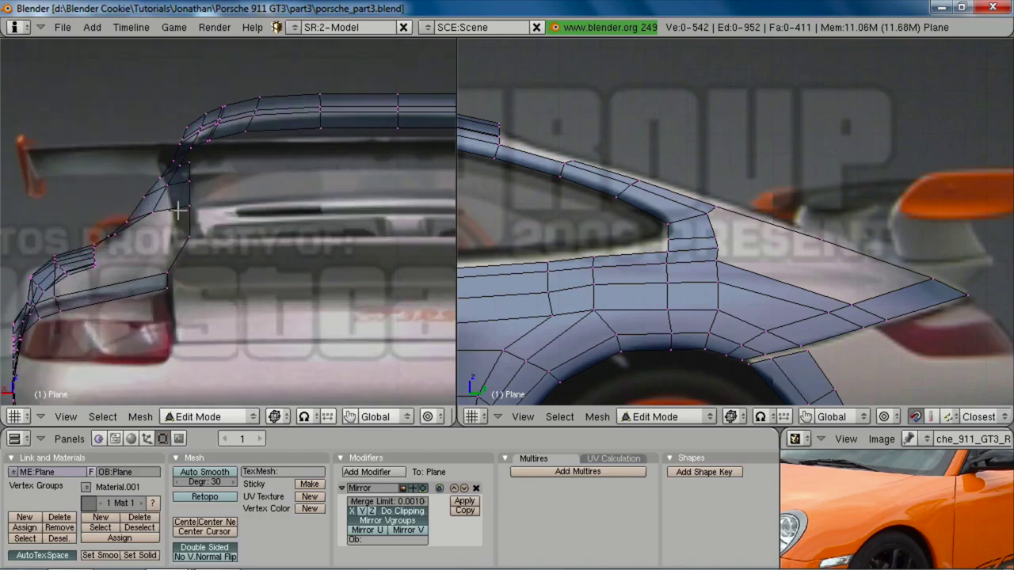
key("alt+Tab")
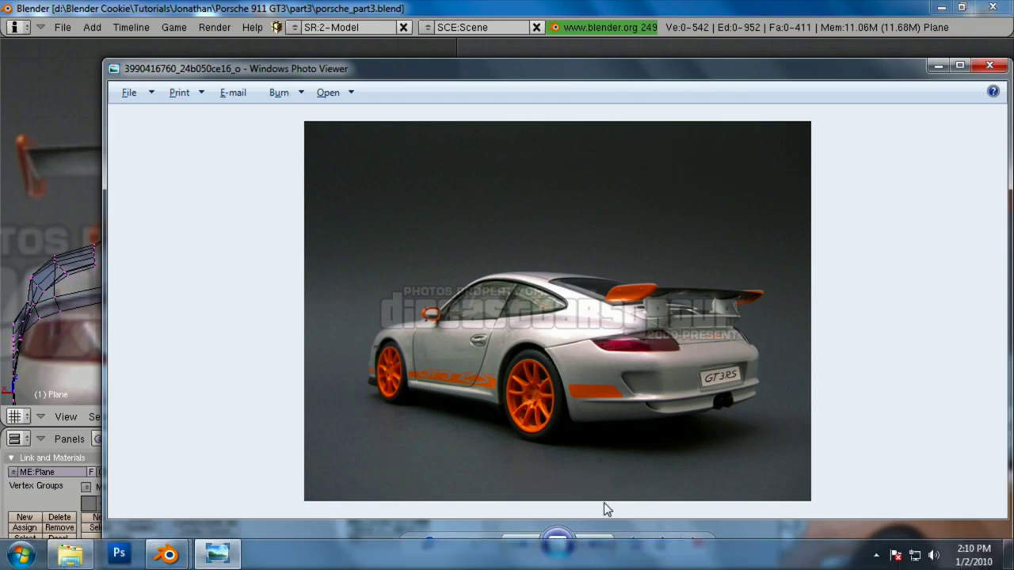
left_click(595, 544)
left_click(595, 543)
left_click(595, 544)
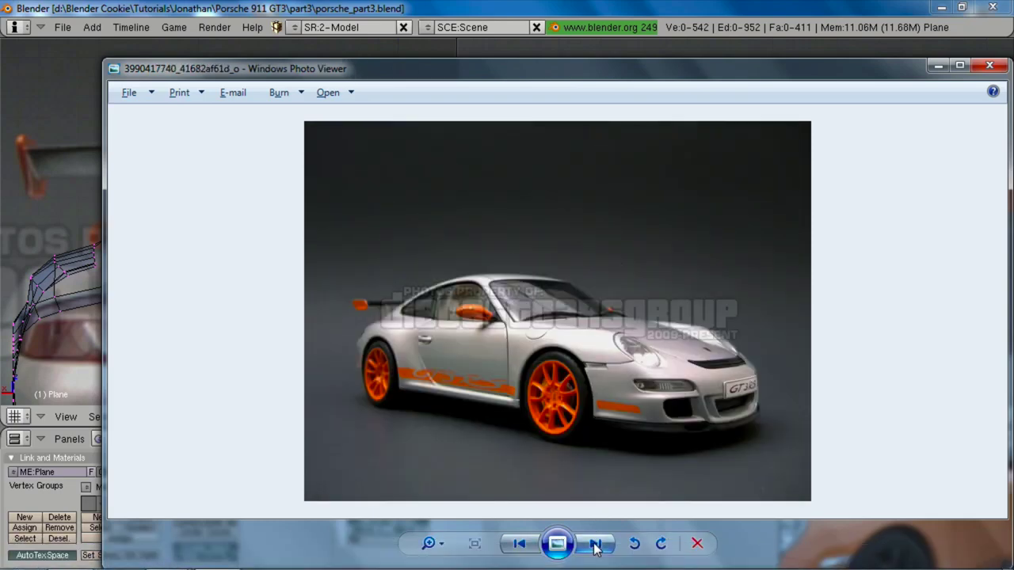
left_click(595, 544)
left_click(594, 543)
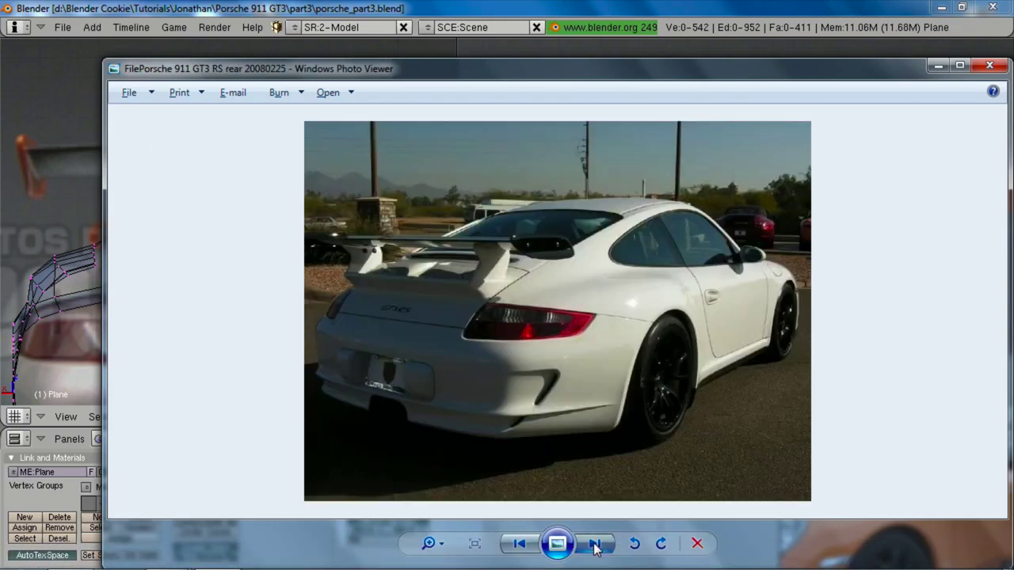
left_click(595, 544)
left_click(595, 544)
left_click(595, 544)
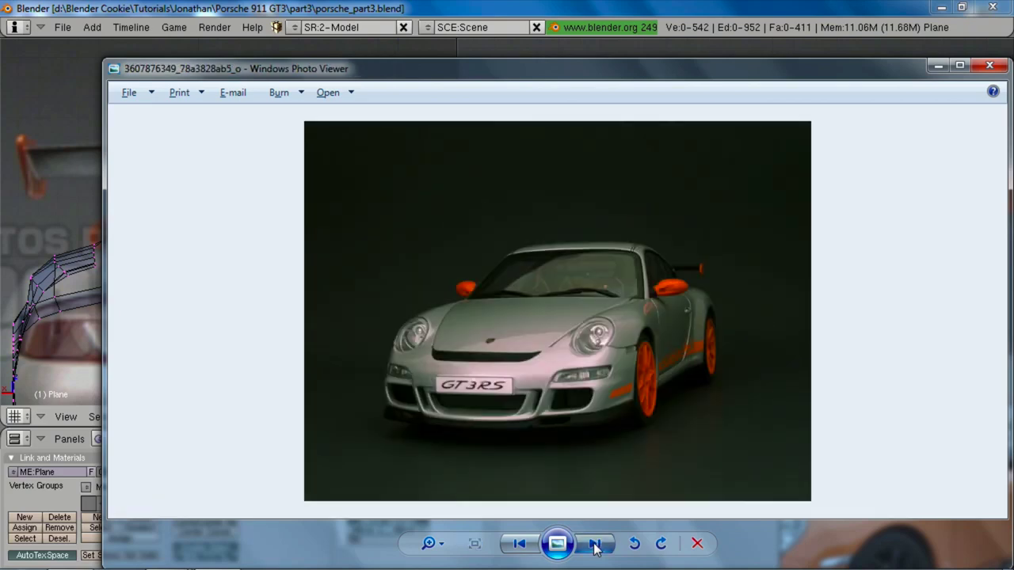
left_click(595, 544)
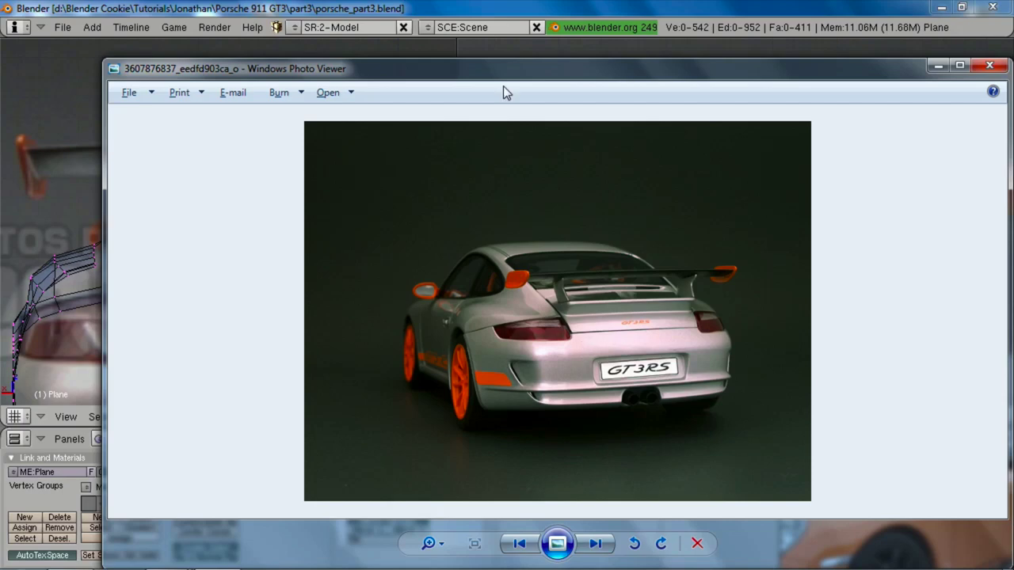
left_click(503, 10)
Step: Select the six vertices from the rear window edge down to the taillight strip's end and scale them to 0 along X
right_click(203, 160)
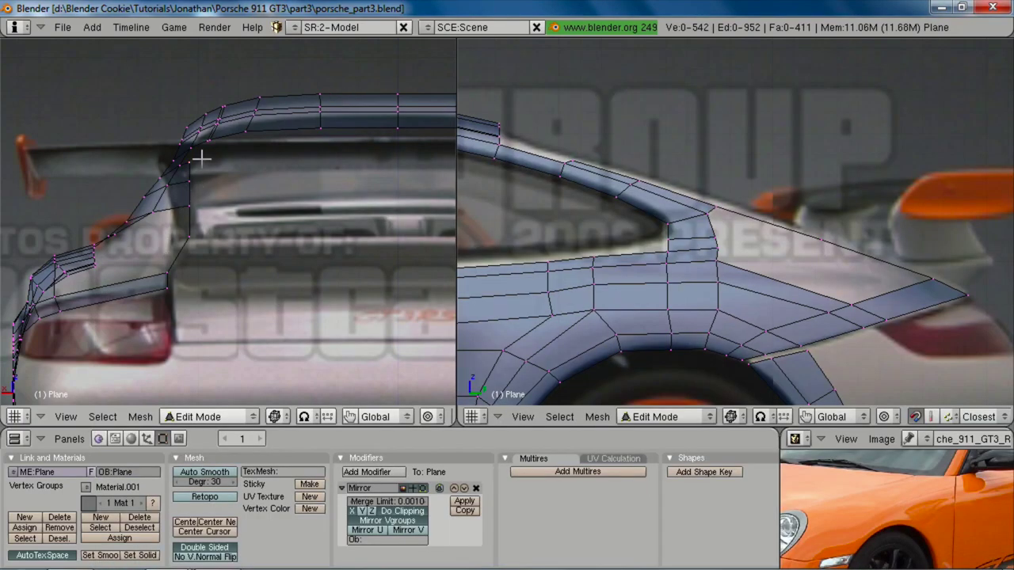
right_click(194, 182, "shift")
right_click(191, 209, "shift")
right_click(190, 237, "shift")
right_click(168, 279, "shift")
right_click(166, 294, "shift")
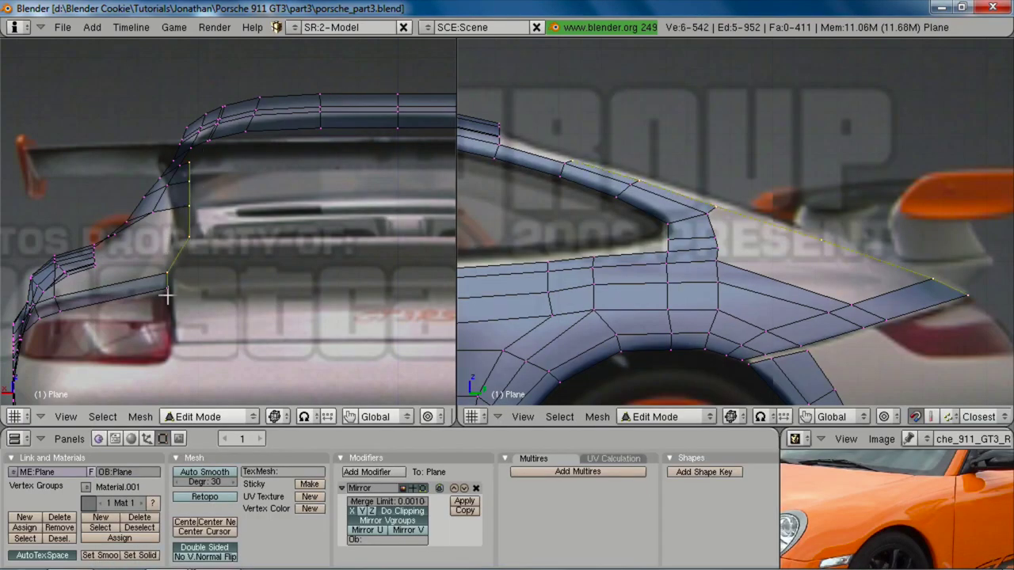
key("s")
key("x")
key("0")
key("Return")
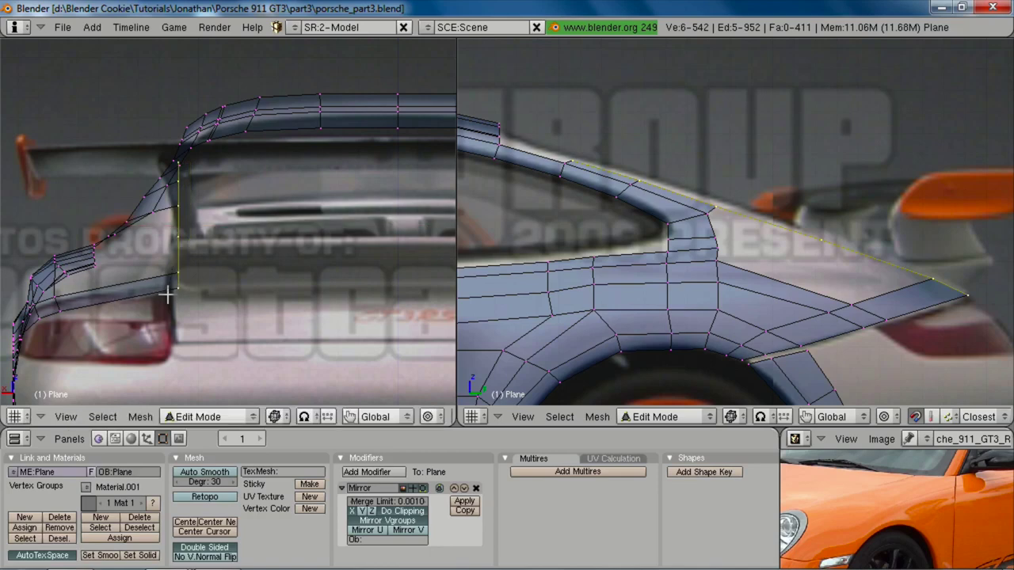
key("g")
key("x")
right_click(182, 301)
scroll(293, 303, "down", 5)
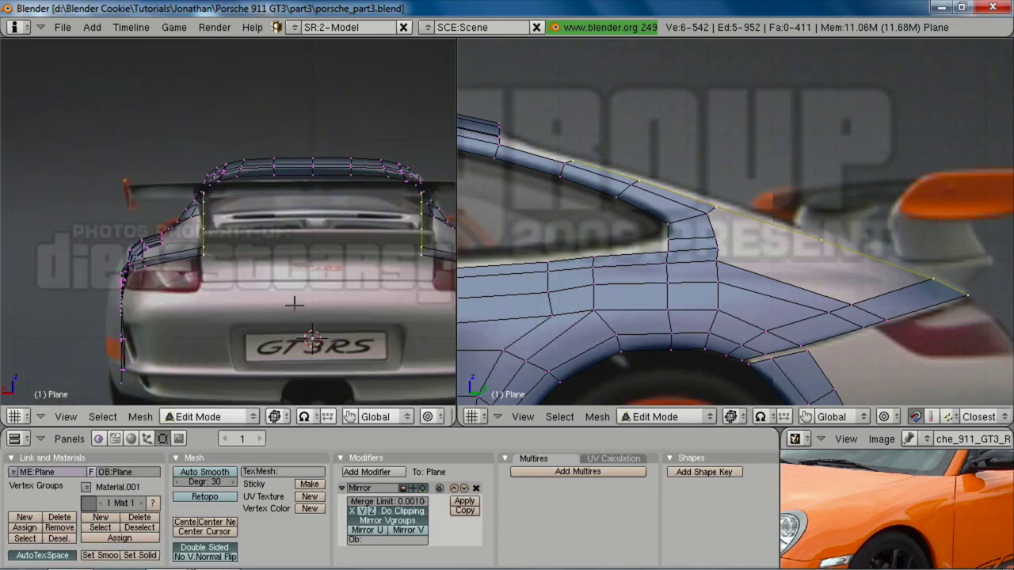
scroll(295, 304, "up", 2)
middle_click_drag(297, 305, 320, 313, "shift")
scroll(285, 305, "up", 1)
scroll(341, 300, "up", 2)
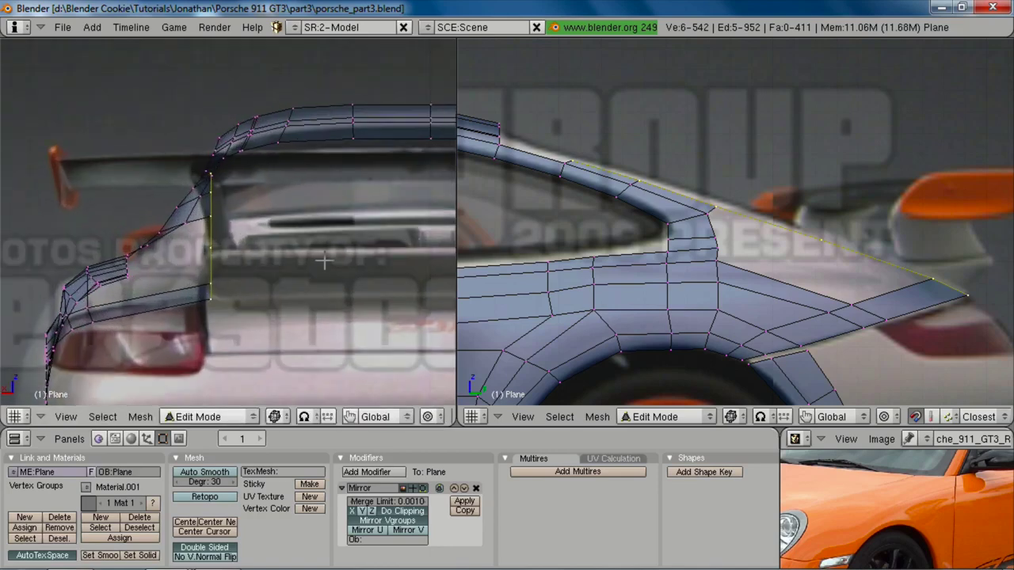
Step: Rotate the six-vertex edge by about 5 degrees in the rear view to follow the rear window line, and adjust it along X
key("r")
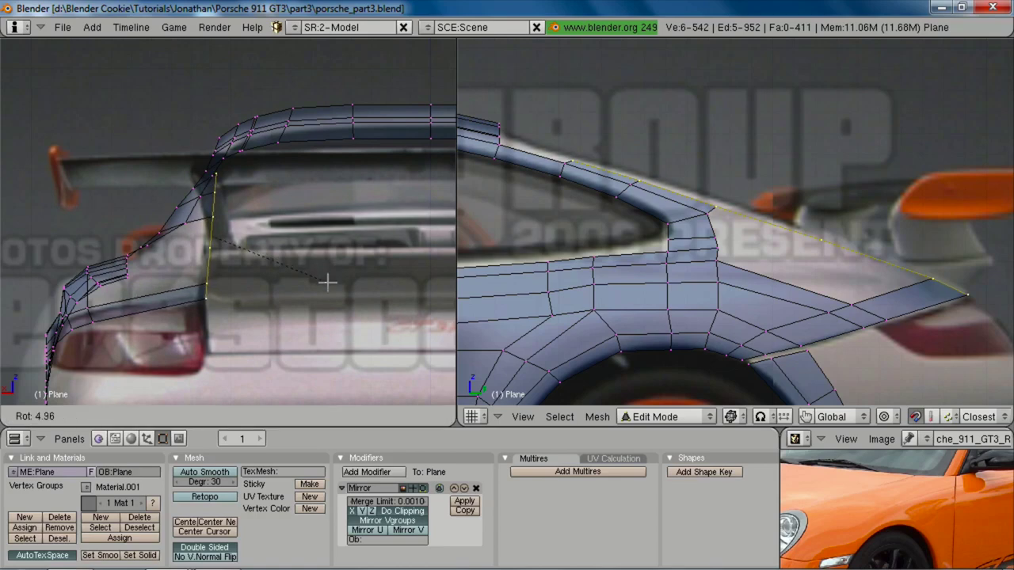
left_click(328, 283)
key("g")
key("x")
left_click(328, 282)
key("a")
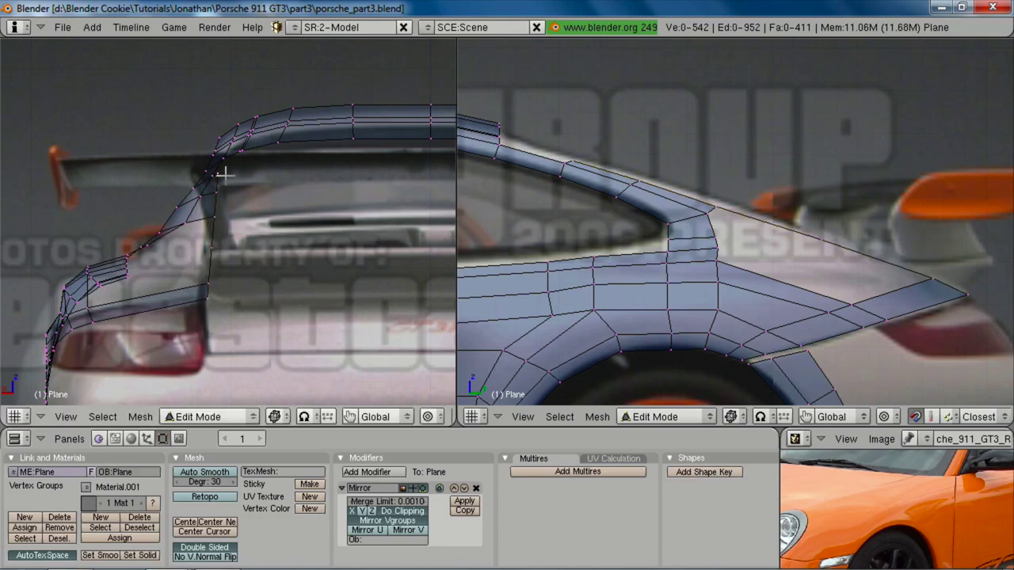
Step: Select the top two vertices of the rear window edge and nudge them to fit the body line in rear and side views
right_click(224, 173)
right_click(226, 194, "shift")
key("g")
right_click(237, 209)
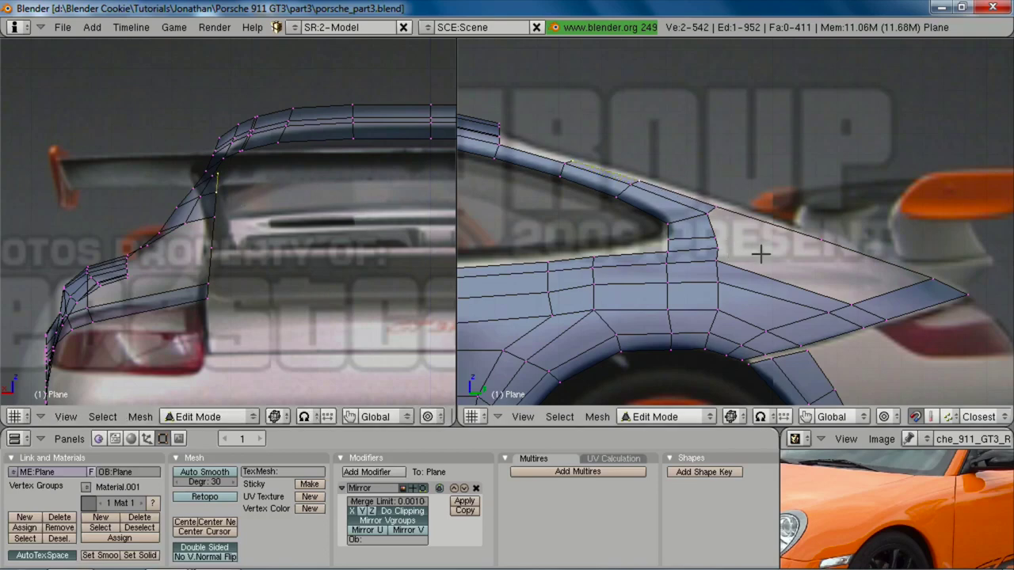
middle_click_drag(701, 232, 730, 236, "shift")
key("g")
left_click(729, 235)
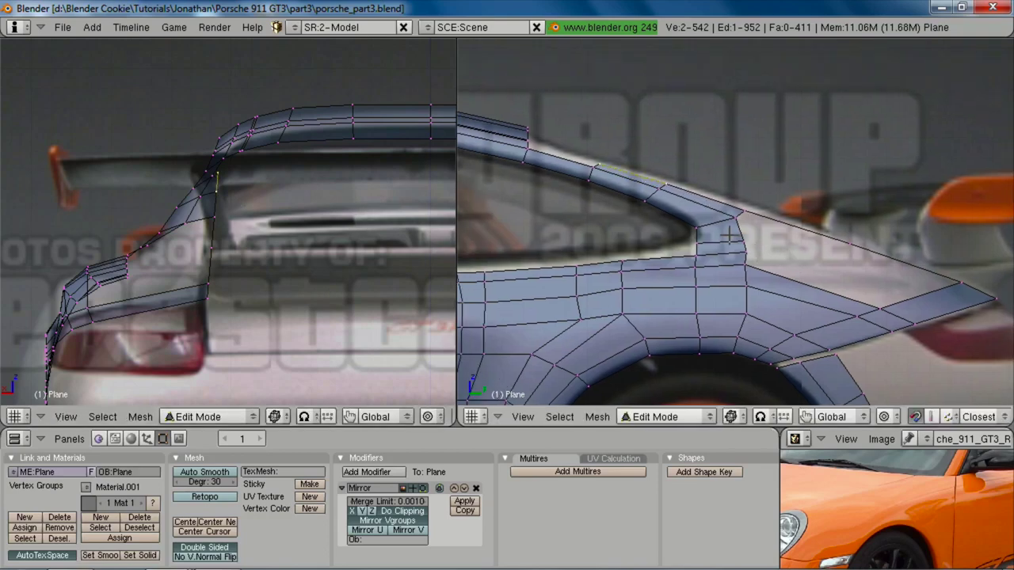
Step: Nudge the window frame vertices just below the rear roof corner in the rear view to smooth the frame's contour
middle_click_drag(105, 196, 40, 181, "ctrl")
key("a")
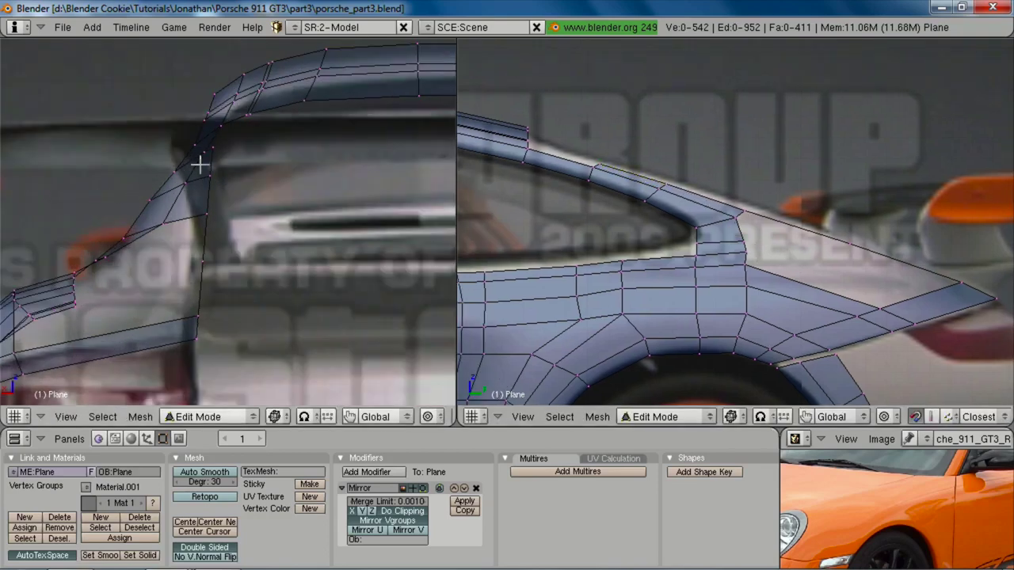
right_click(201, 160)
right_click(225, 121, "shift")
key("g")
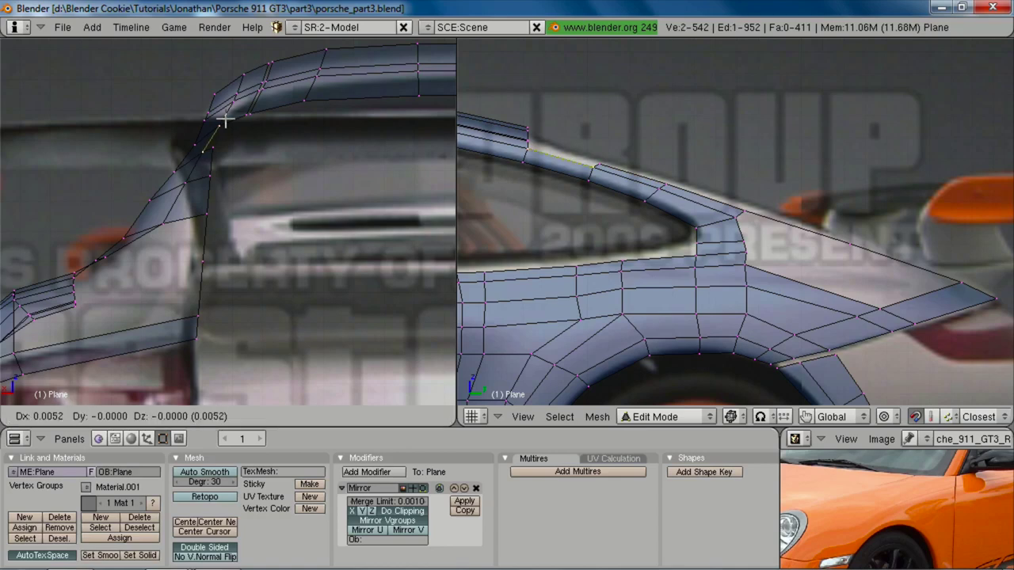
left_click(223, 120)
key("a")
right_click(200, 144)
key("g")
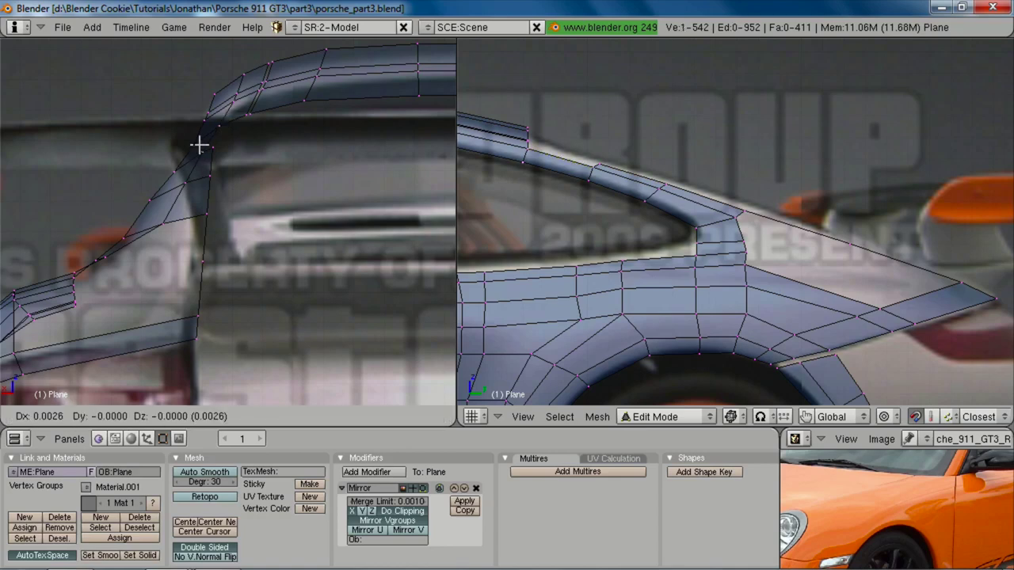
left_click(200, 145)
Step: Cut a new edge loop centred through the roof strip just outside the roof's rear corner
key("z")
mouse_move(203, 148)
middle_mouse_down("ctrl")
mouse_move(231, 225)
mouse_move(205, 257)
mouse_move(222, 306)
mouse_move(255, 230)
middle_mouse_up("ctrl")
middle_click_drag(255, 230, 241, 194, "shift")
scroll(222, 297, "down", 6)
scroll(223, 220, "up", 4)
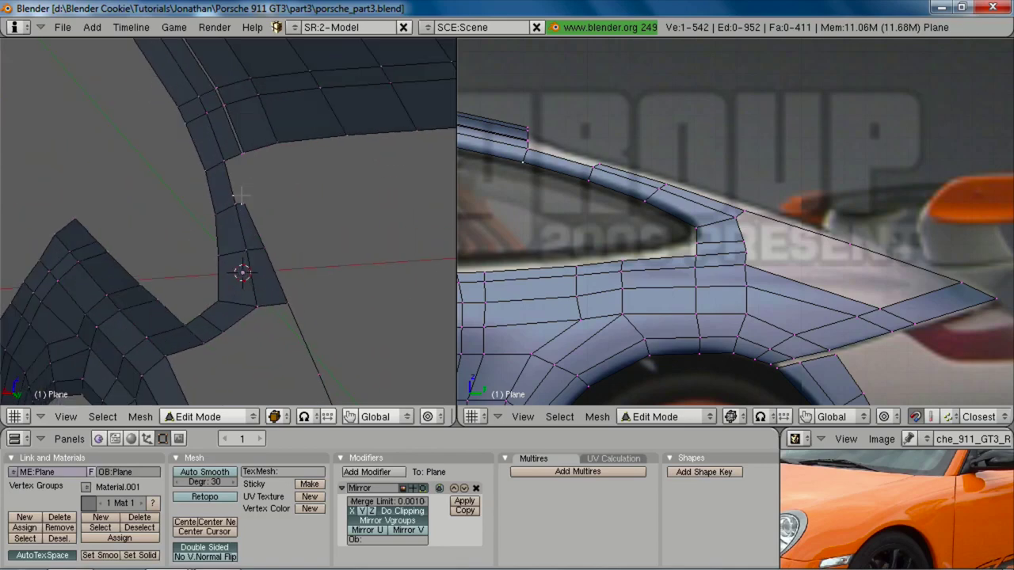
key("ctrl+r")
middle_click(231, 153)
middle_click_drag(263, 281, 240, 224)
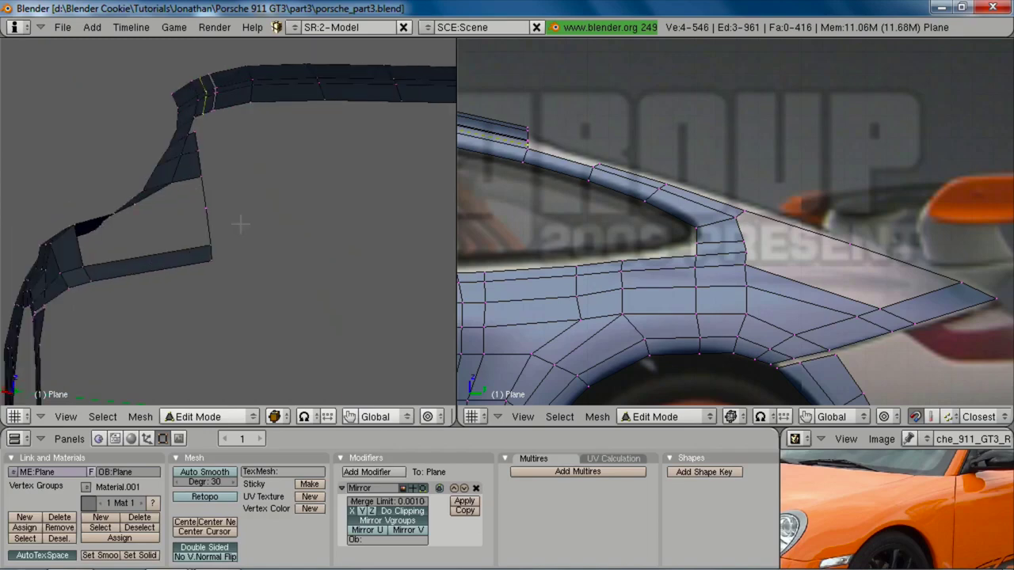
Step: Raise the new four-vertex roof loop slightly along the global Z axis to round the roof edge
key("g")
key("z")
left_click(242, 220)
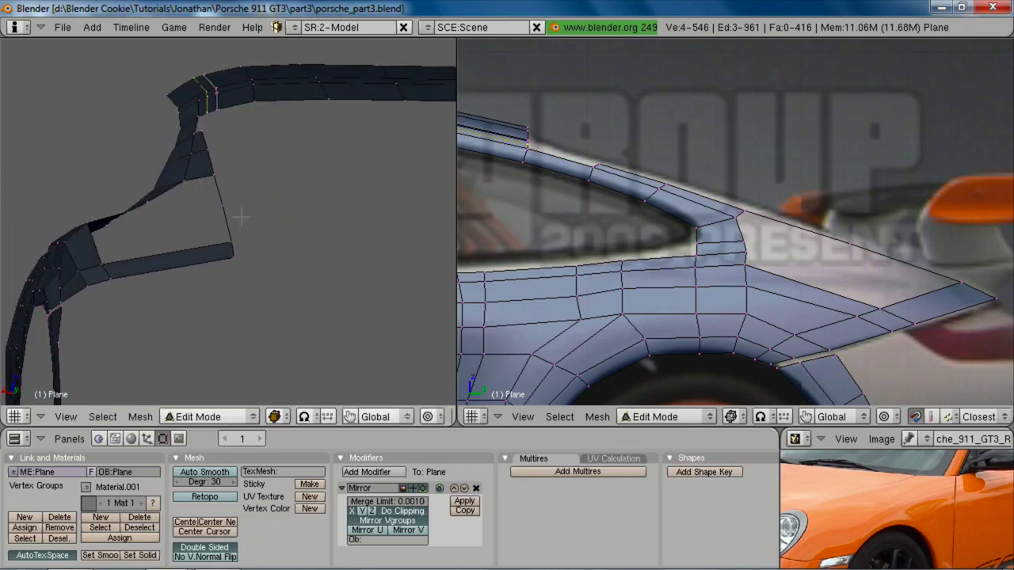
middle_click_drag(145, 139, 181, 216)
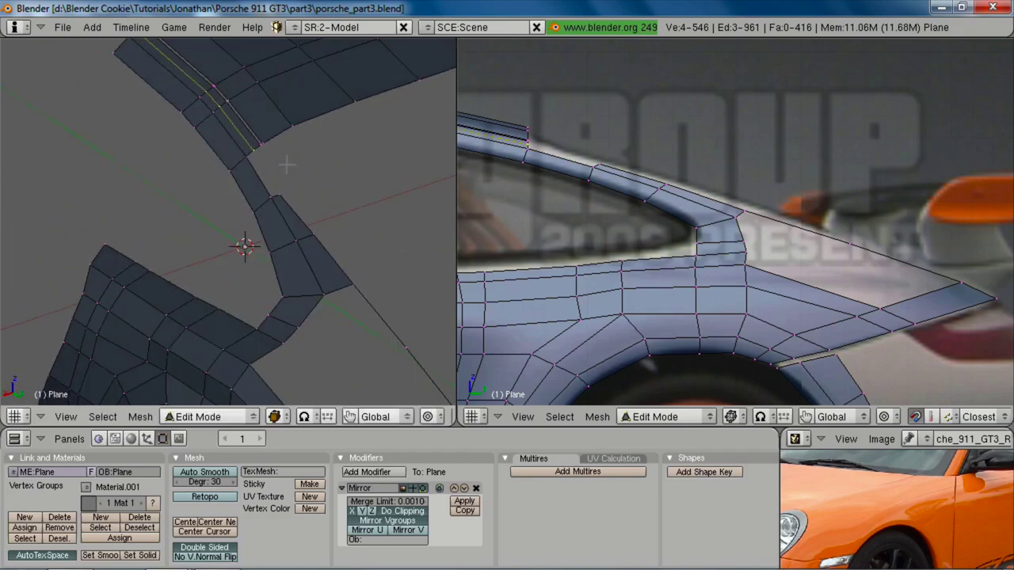
middle_click_drag(263, 244, 251, 193)
key("g")
key("z")
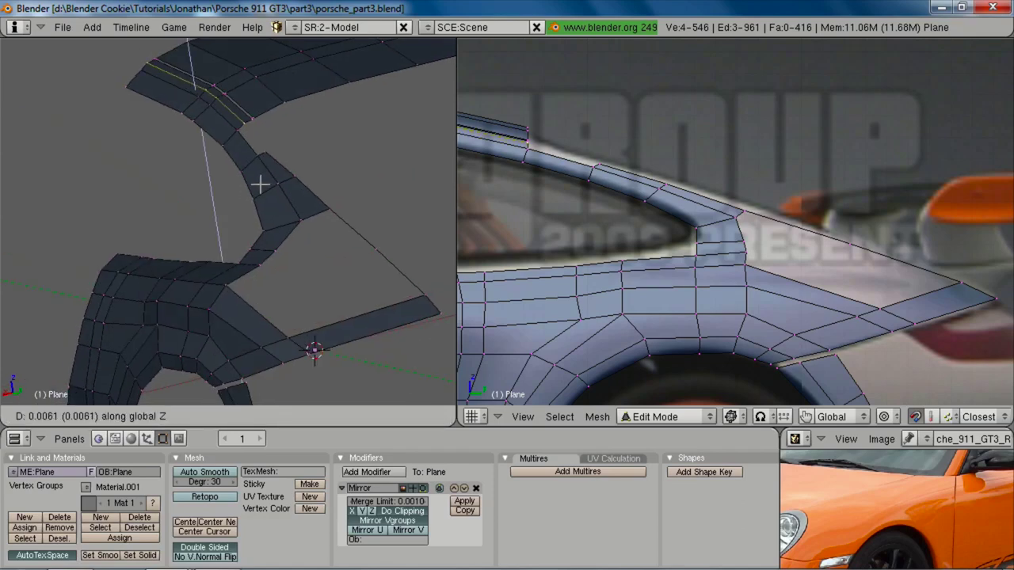
left_click(261, 184)
Step: Fill a face between the new roof loop's rear end and the top of the rear window frame
right_click(241, 123)
right_click(241, 128, "shift")
right_click(250, 162, "shift")
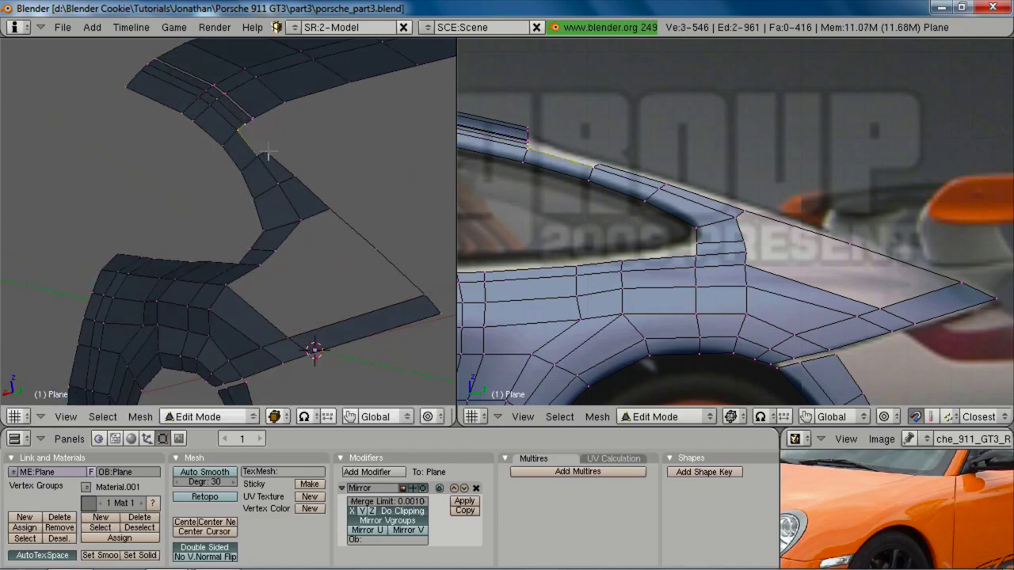
right_click(269, 151, "shift")
key("f")
middle_click_drag(309, 157, 285, 149)
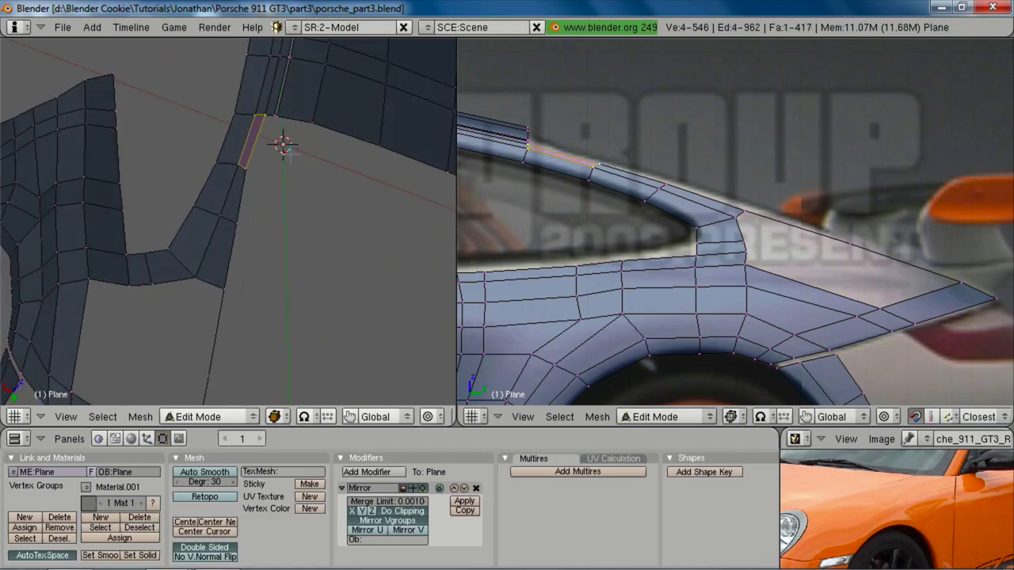
Step: Examine the rear three-quarter reference photo, return to Blender and review the mesh around the rear window and taillight gap
key("alt+Tab")
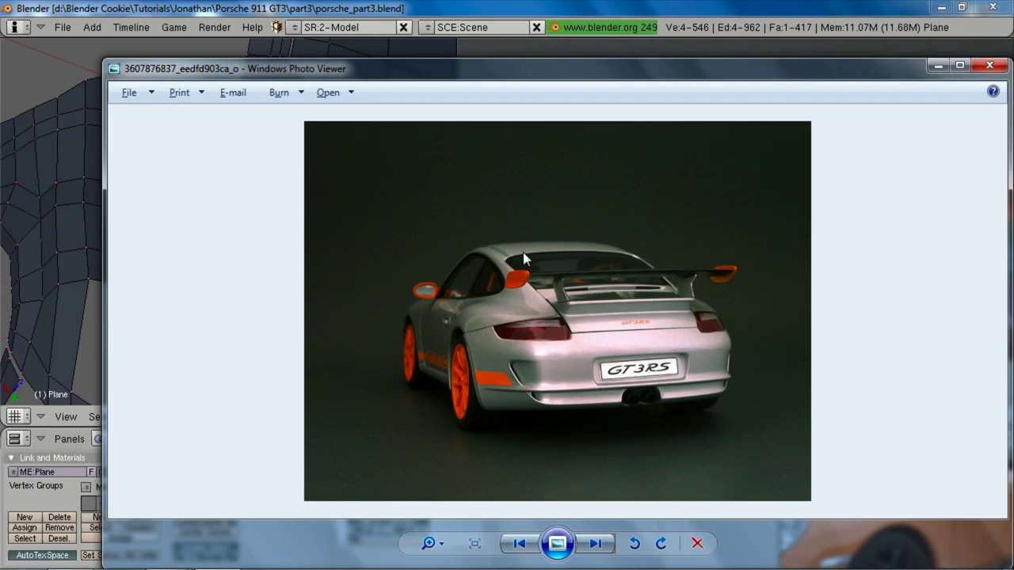
key("alt+Tab")
scroll(238, 353, "down", 6)
key("a")
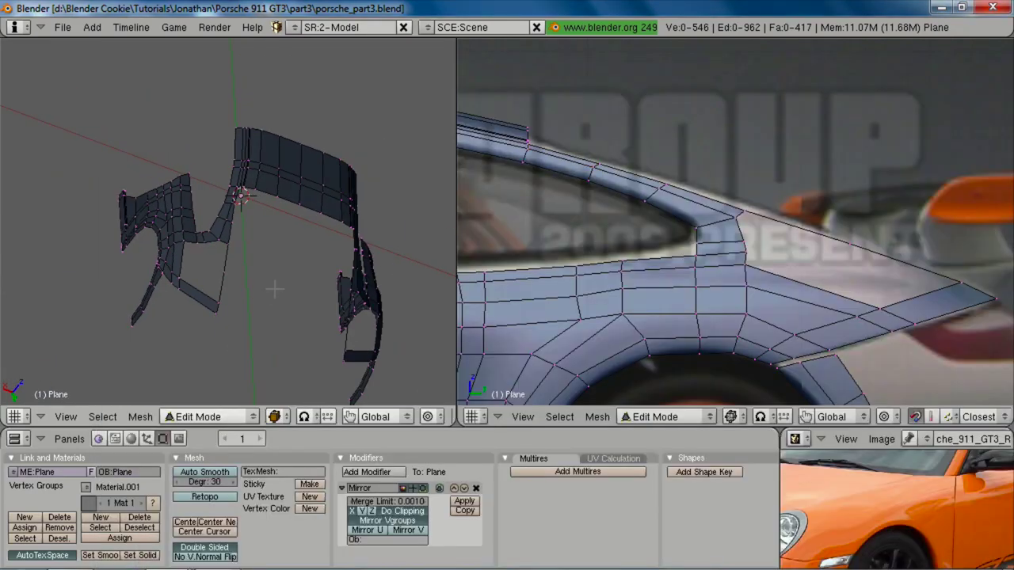
middle_click_drag(276, 287, 288, 301)
scroll(287, 300, "up", 3)
middle_click_drag(260, 255, 223, 273, "shift")
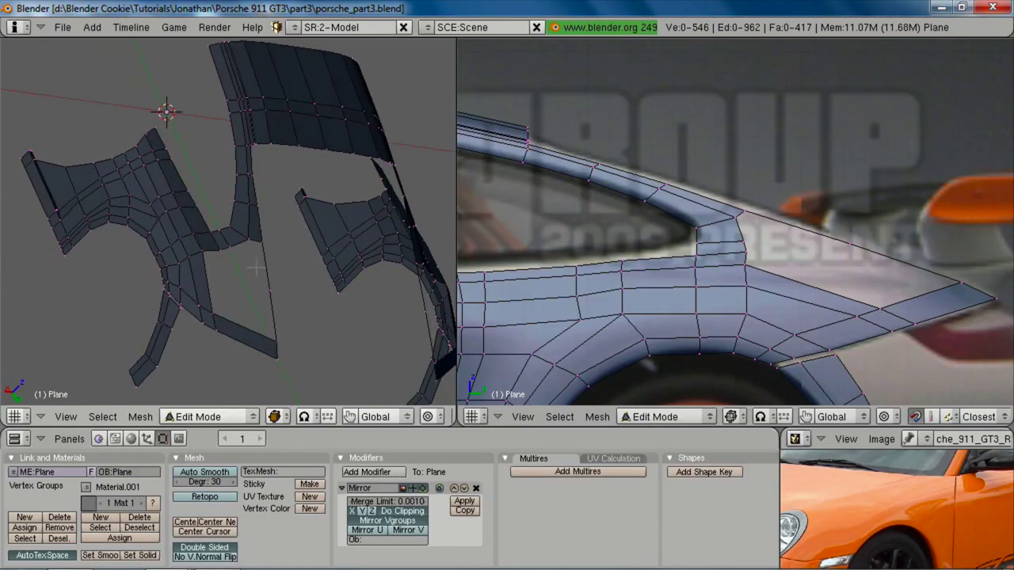
Step: Extrude the short edge behind the side window backward, then rotate and move its end to slope toward the taillight
right_click(753, 242)
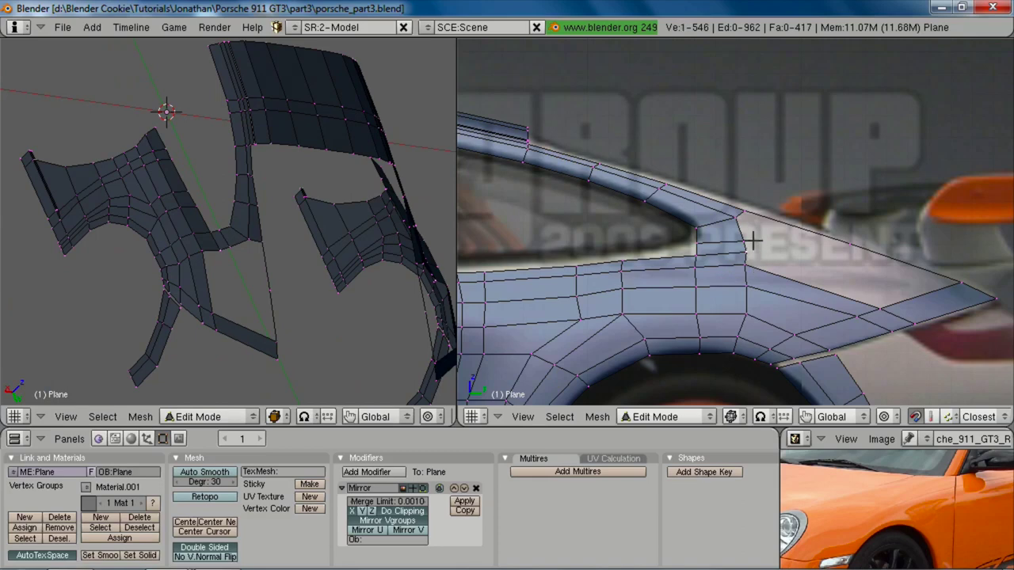
key("alt+Tab")
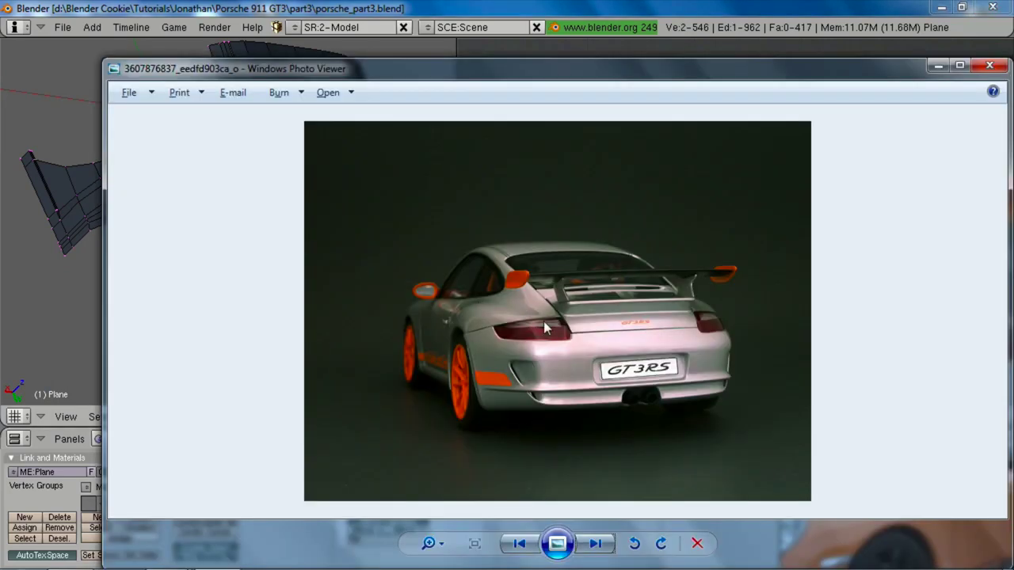
key("alt+Tab")
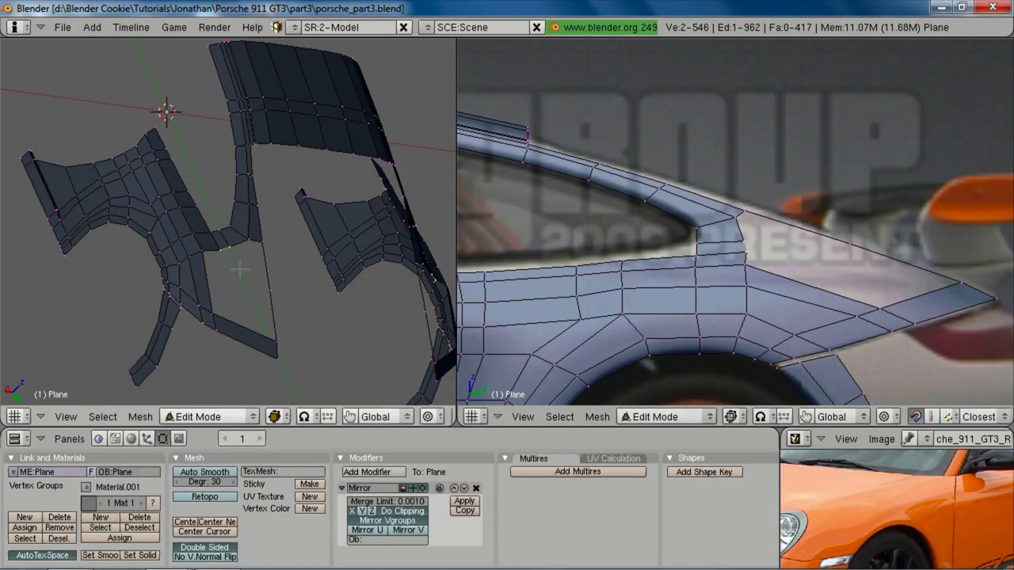
middle_click_drag(818, 331, 597, 260, "shift")
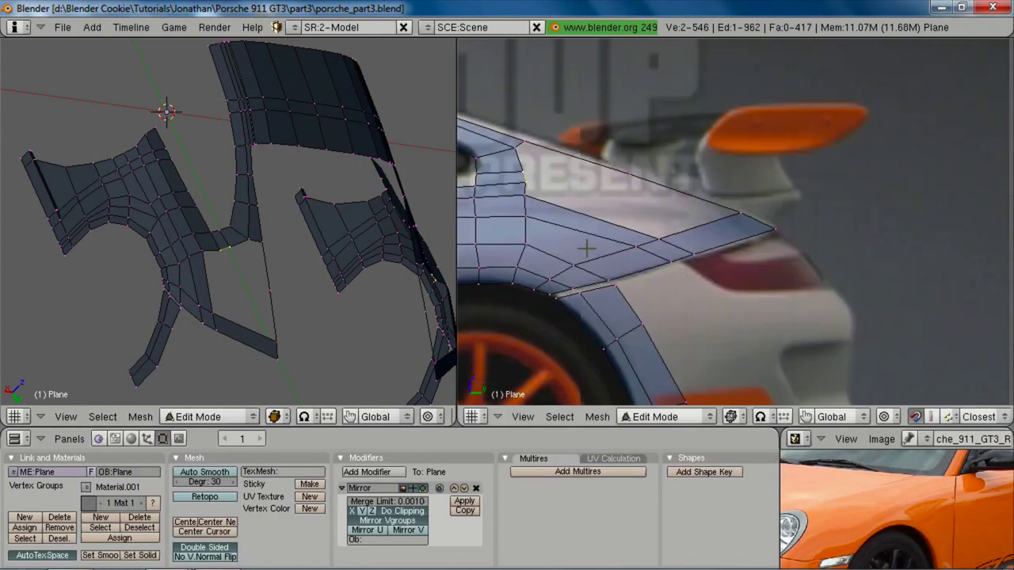
key("e")
left_click(568, 242)
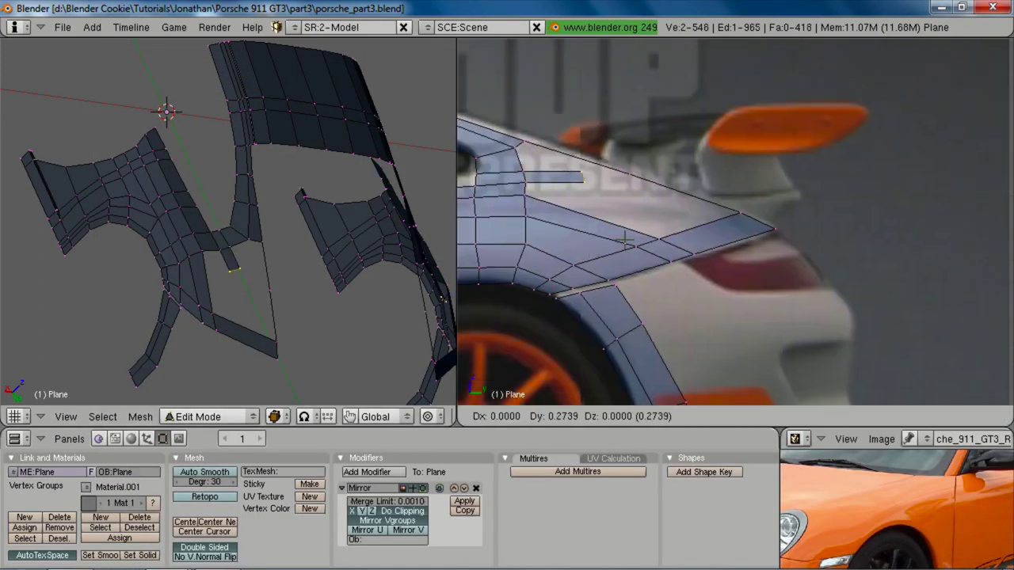
left_click(673, 264)
key("r")
left_click(625, 257)
key("g")
left_click(635, 229)
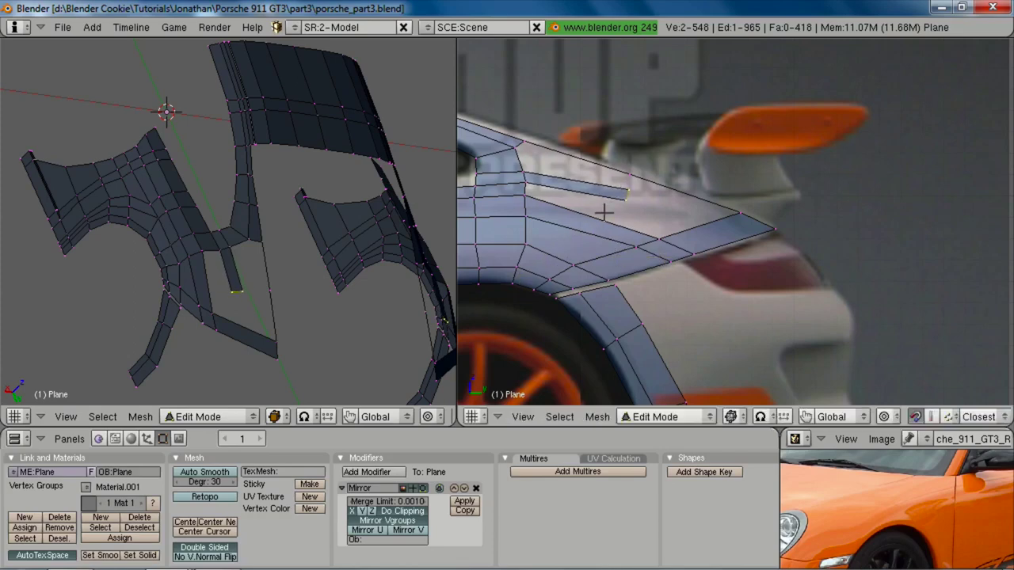
Step: Cut two edge loops across the end of the strip above the taillight and move them toward its upper rear corner
key("ctrl+r")
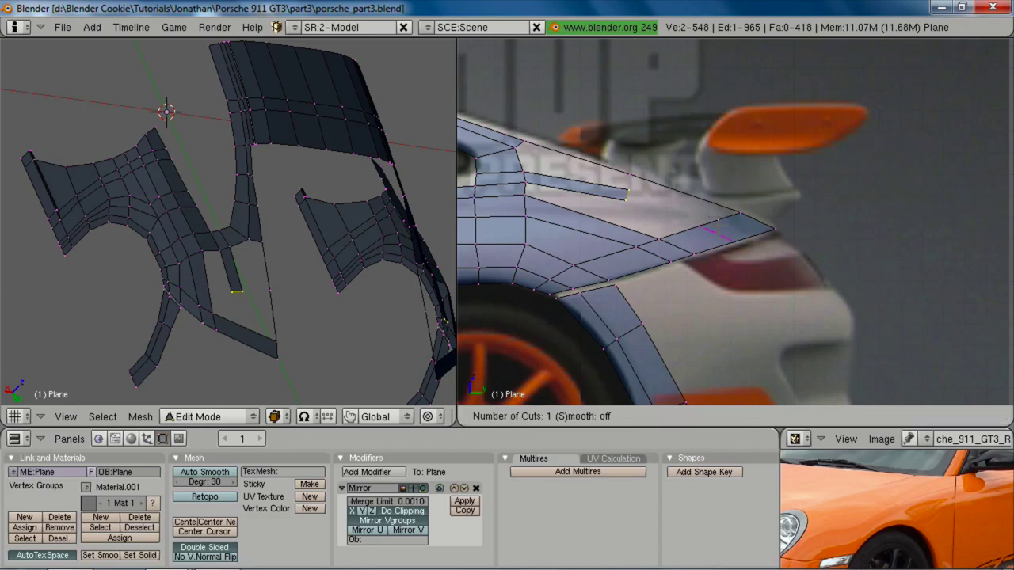
left_click(717, 224)
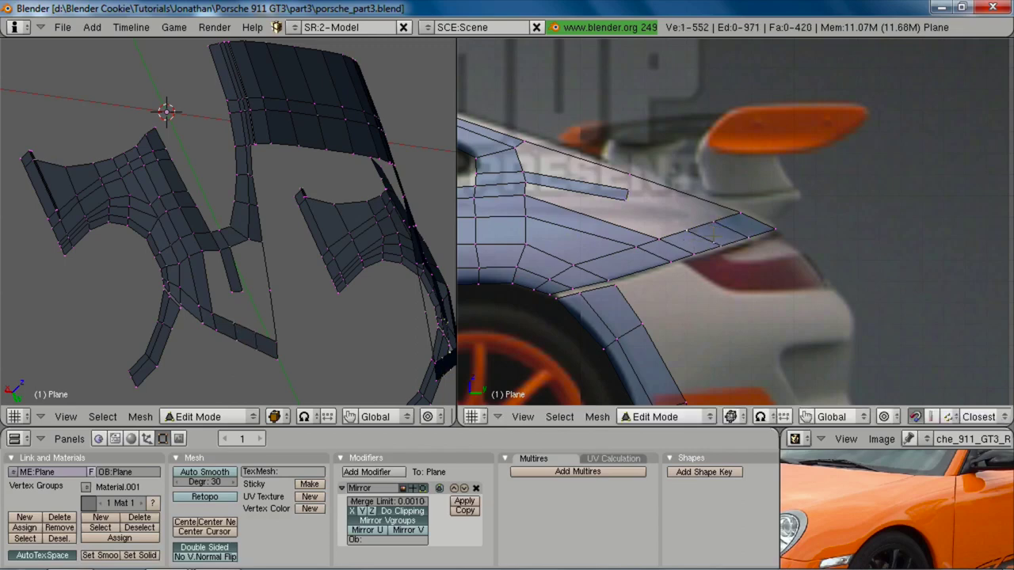
right_click(710, 238, "alt")
key("g")
left_click(726, 227)
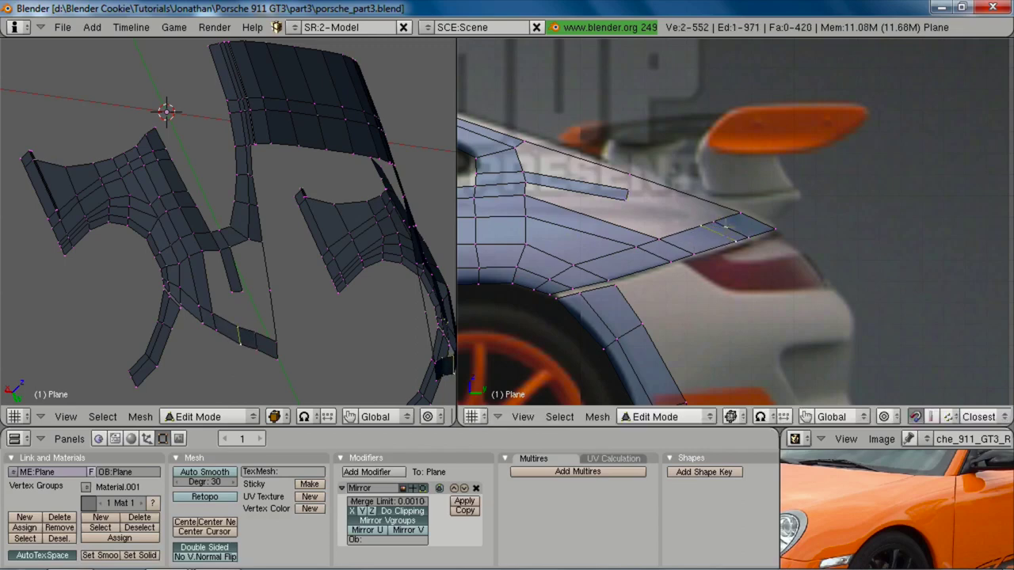
right_click(744, 237, "shift")
key("g")
left_click(748, 236)
Step: Select the rear one of the two taillight strip loops and move it slightly farther back in the side view
middle_click_drag(82, 238, 283, 326)
key("a")
right_click(258, 353, "alt")
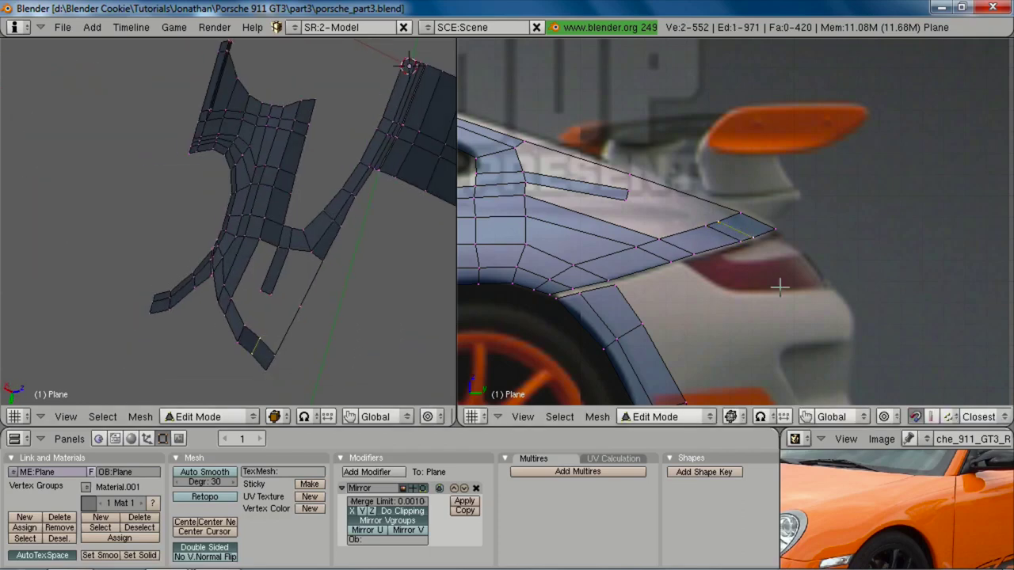
key("g")
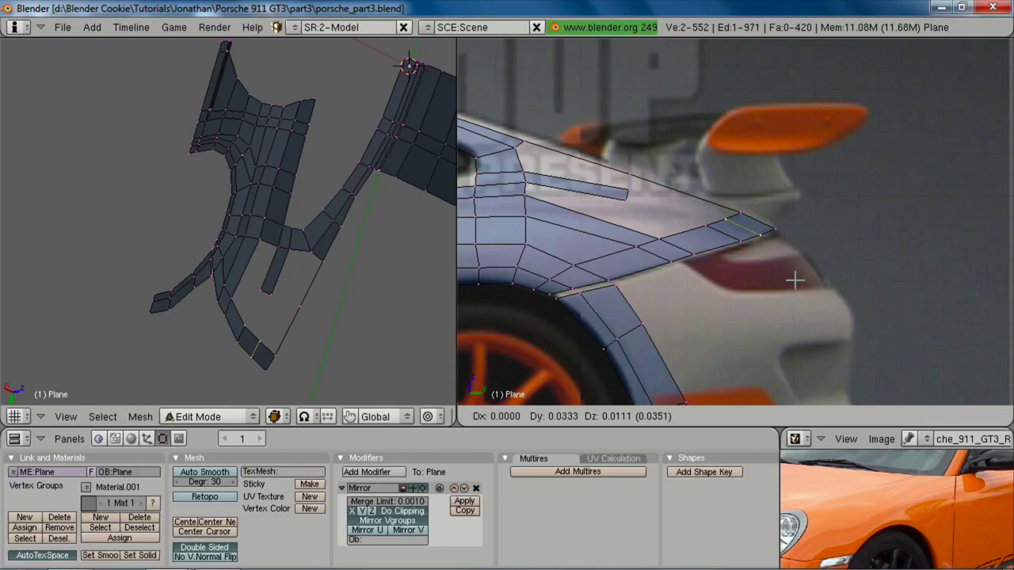
left_click(794, 281)
Step: Fill faces joining the extruded strip to the taillight strip's loops and to the body-line edge above
right_click(705, 223, "shift")
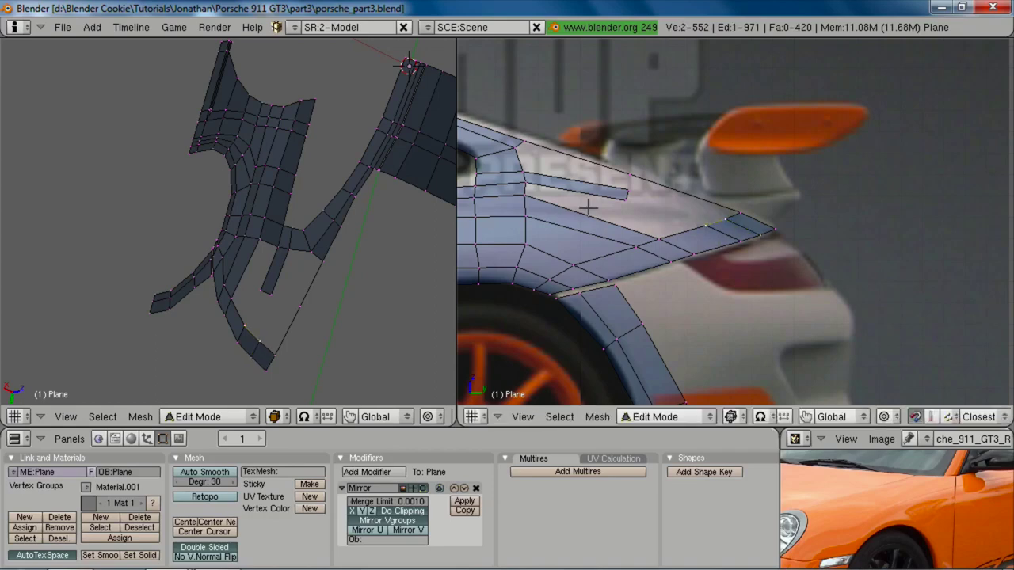
key("f")
right_click(636, 181)
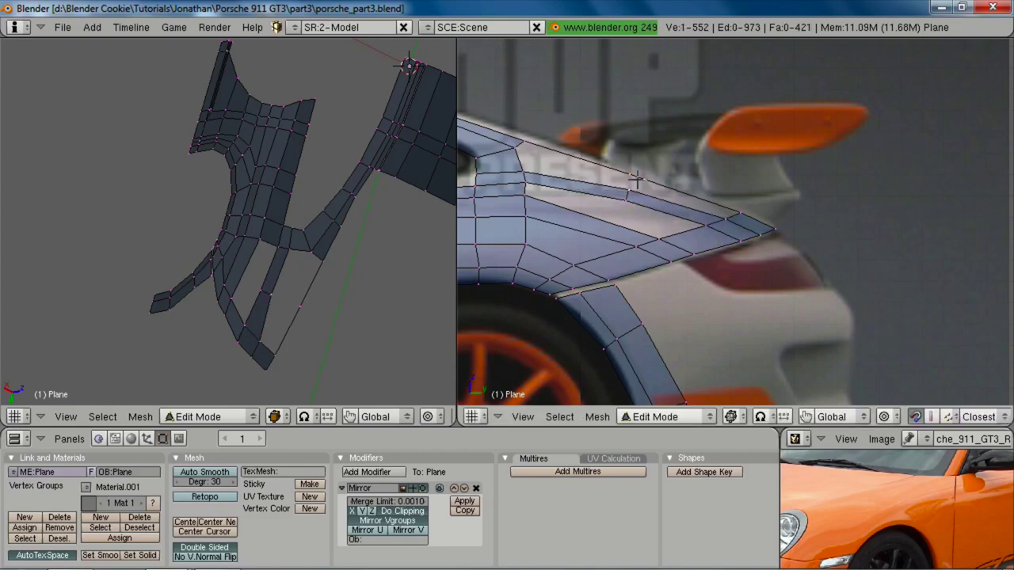
right_click(728, 220, "shift")
right_click(739, 214, "shift")
key("f")
key("a")
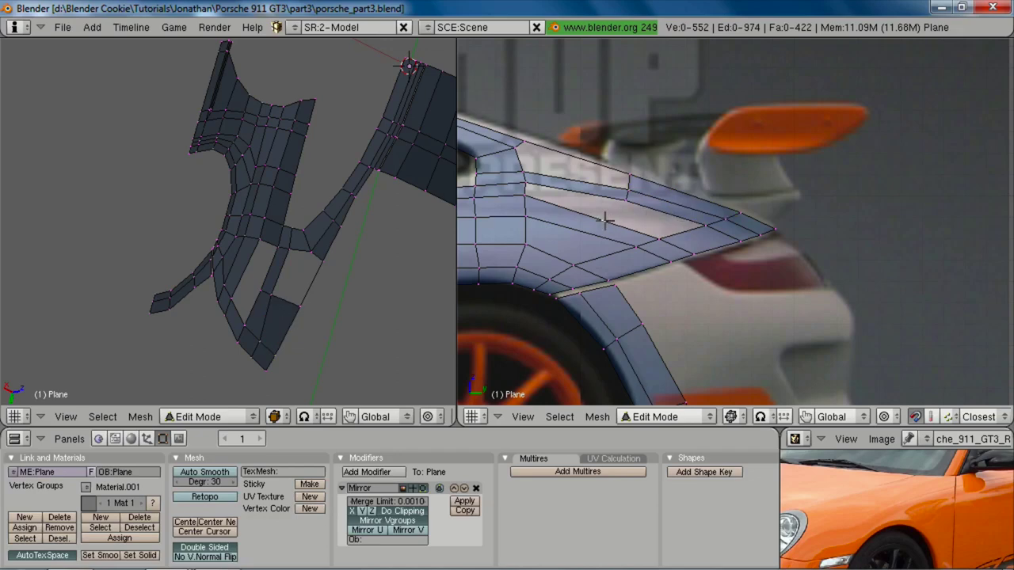
Step: Cut a new edge loop centred through the rear fender faces behind the wheel arch's peak
scroll(632, 182, "up", 2)
key("ctrl+r")
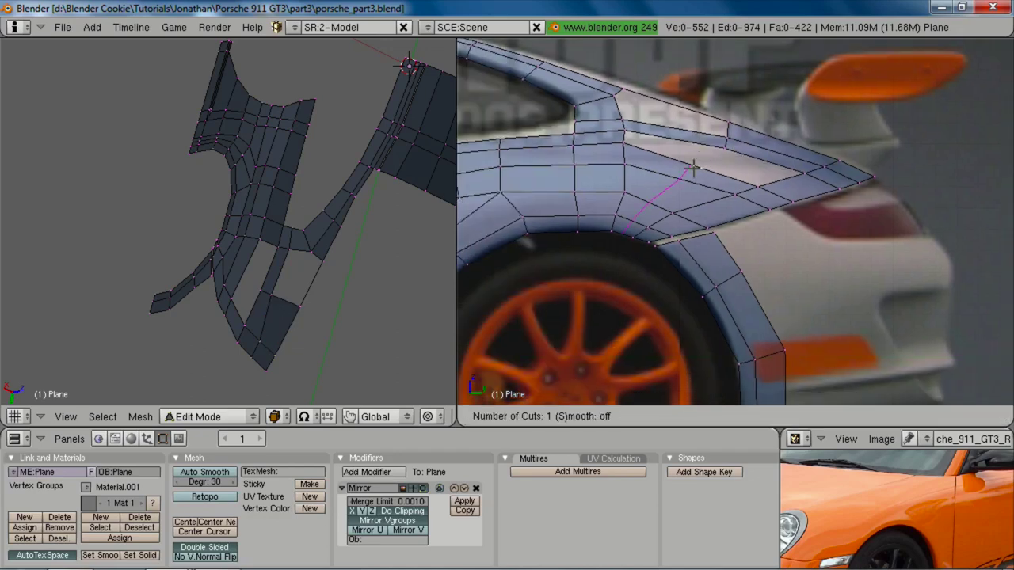
middle_click(693, 168)
Step: Return to the side view and raise the new five-vertex fender loop slightly along Z to round the wheel arch
middle_click_drag(747, 175, 710, 236)
key("KP_1")
key("KP_3")
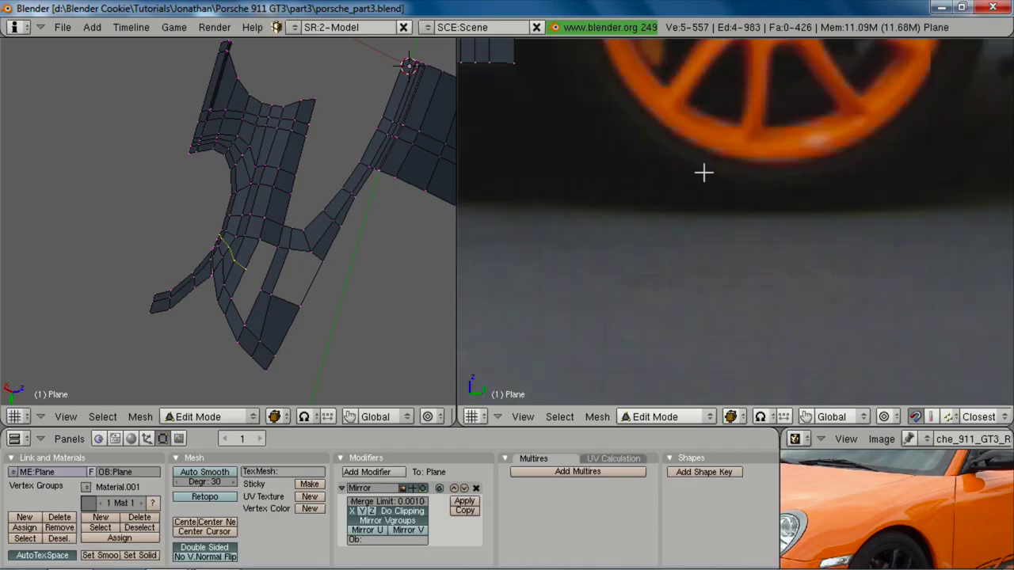
middle_click_drag(683, 71, 705, 192, "shift")
scroll(768, 262, "down", 1)
middle_click_drag(860, 220, 719, 373, "shift")
scroll(721, 376, "up", 2)
key("g")
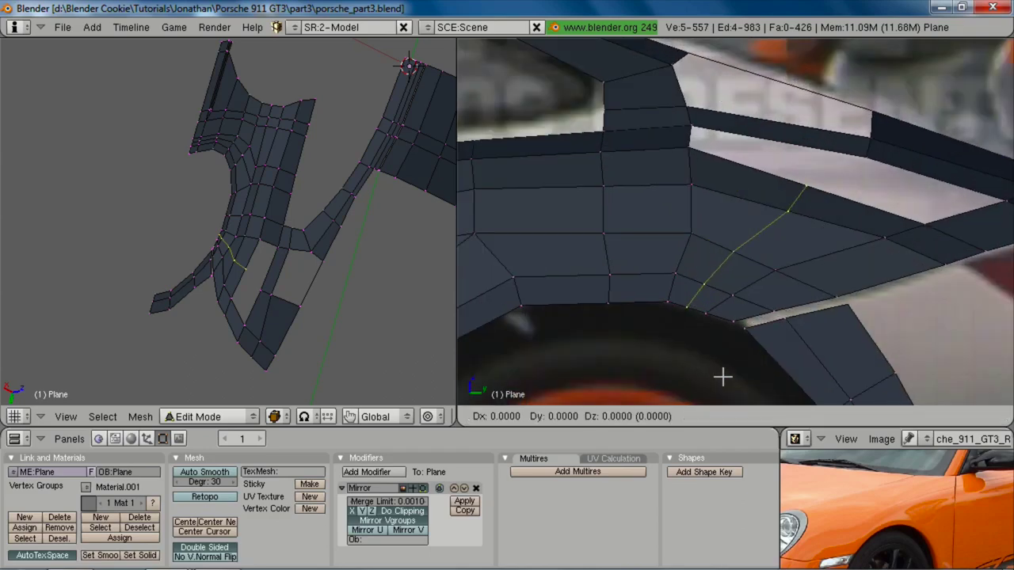
key("z")
left_click(740, 337)
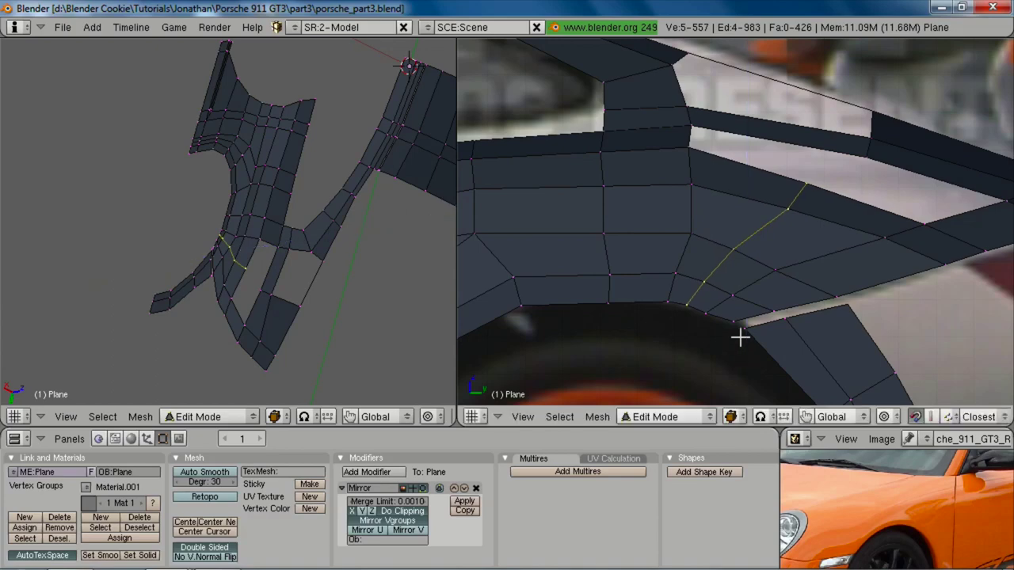
Step: Nudge the lower fender edge and two neighbouring vertices behind the wheel arch to even out the mesh spacing in the side view
right_click(714, 309)
key("g")
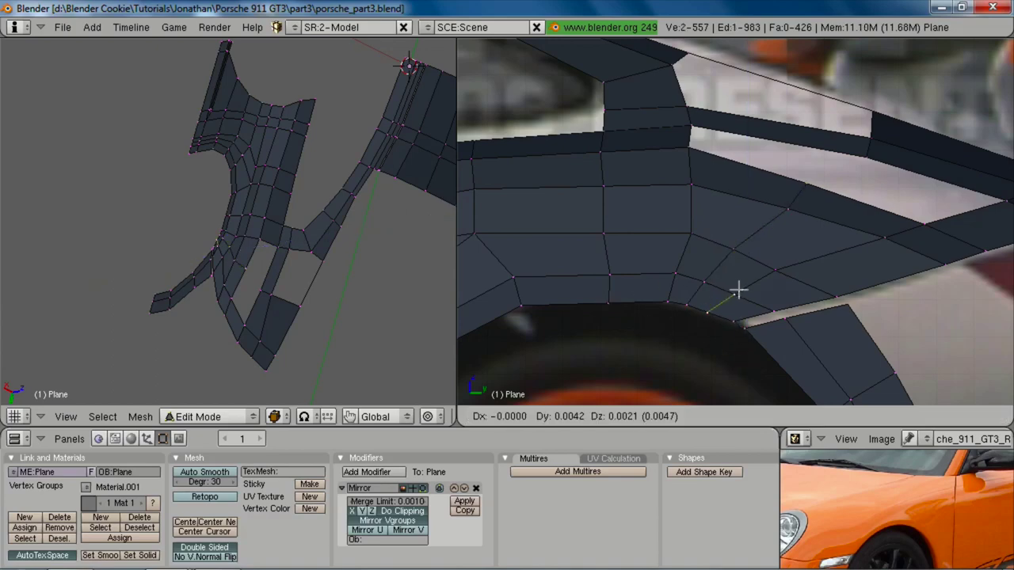
left_click(739, 290)
key("a")
right_click(692, 226)
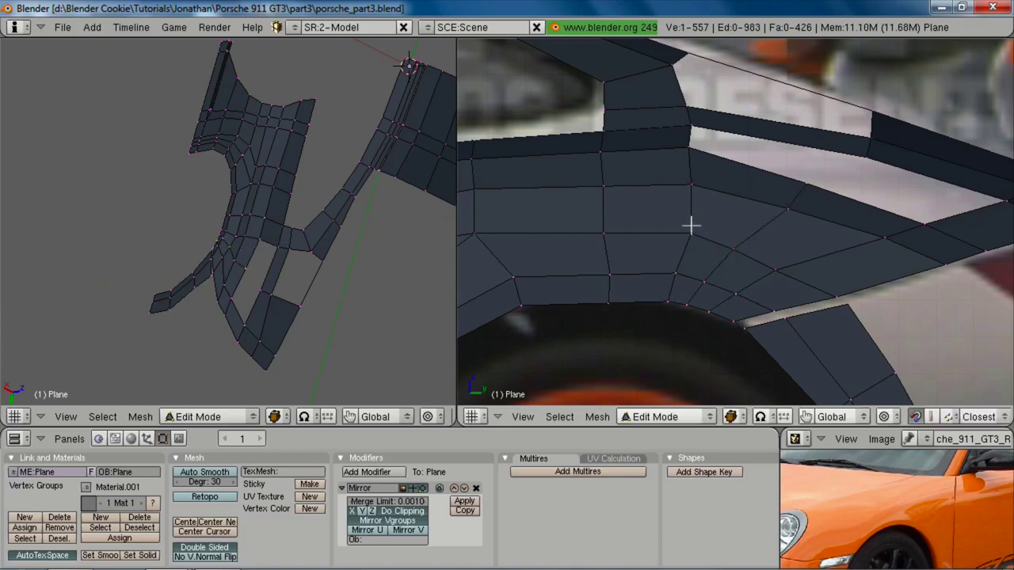
key("g")
left_click(683, 225)
right_click(784, 271)
key("g")
left_click(786, 273)
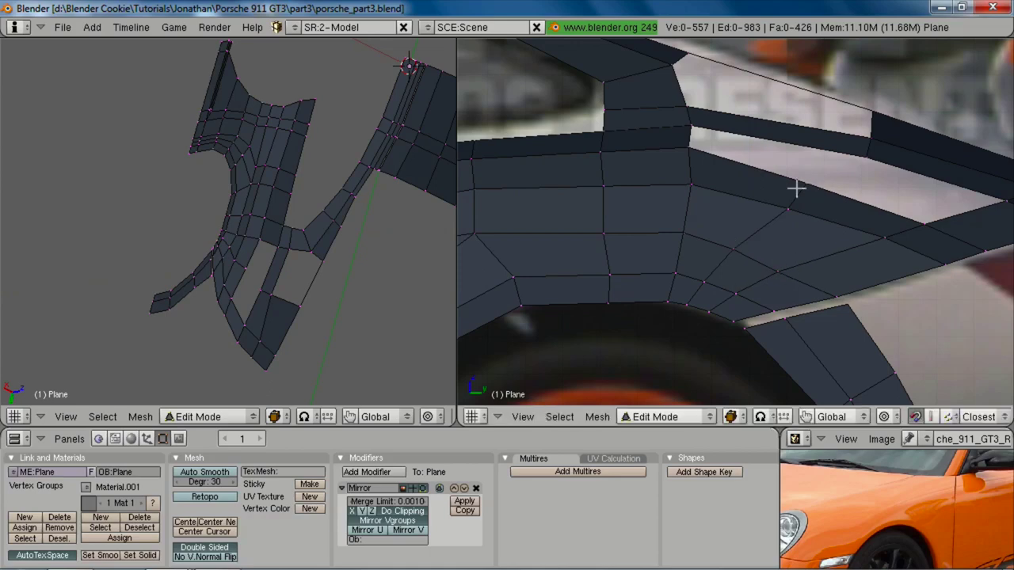
Step: Fill a face between the fender's upper edge and the strip above it, just behind the rear side window
right_click(794, 202)
right_click(686, 132, "shift")
right_click(687, 144, "shift")
key("f")
middle_click_drag(842, 185, 763, 199, "shift")
Step: Move the three front-end vertices of the upper rear strip about 0.12 forward and 0.04 up in the side view
key("a")
right_click(780, 173)
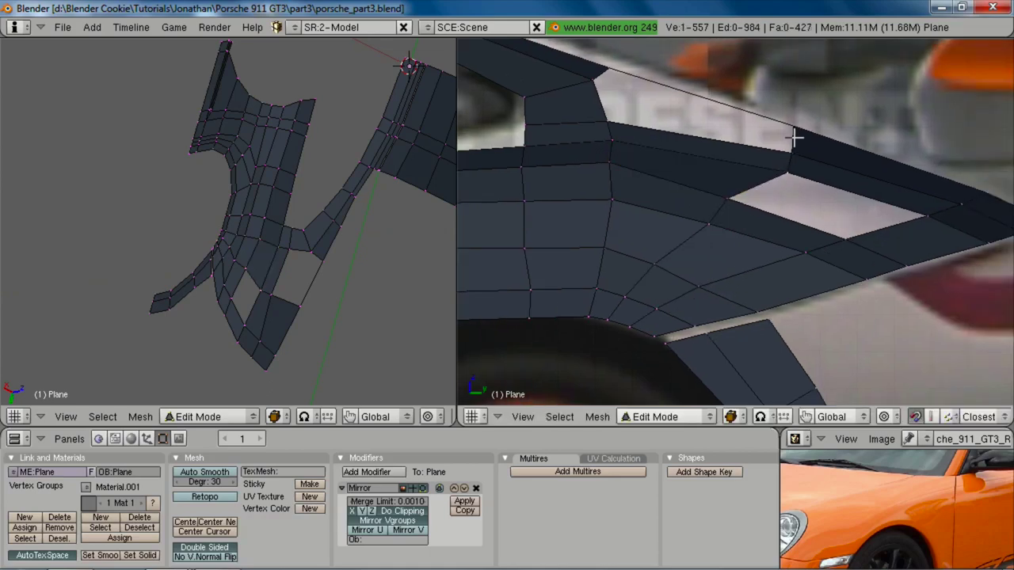
right_click(794, 140, "shift")
right_click(794, 128, "shift")
key("g")
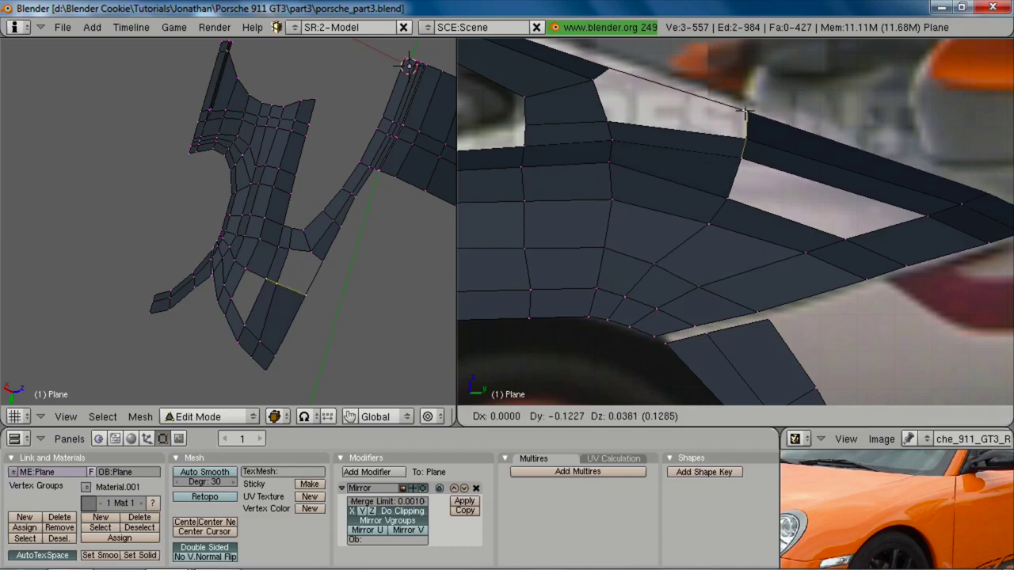
left_click(745, 112)
Step: Move the top two vertices of the fender loop slightly forward and up to align with the strip's front end
right_click(724, 209)
right_click(711, 225, "shift")
key("g")
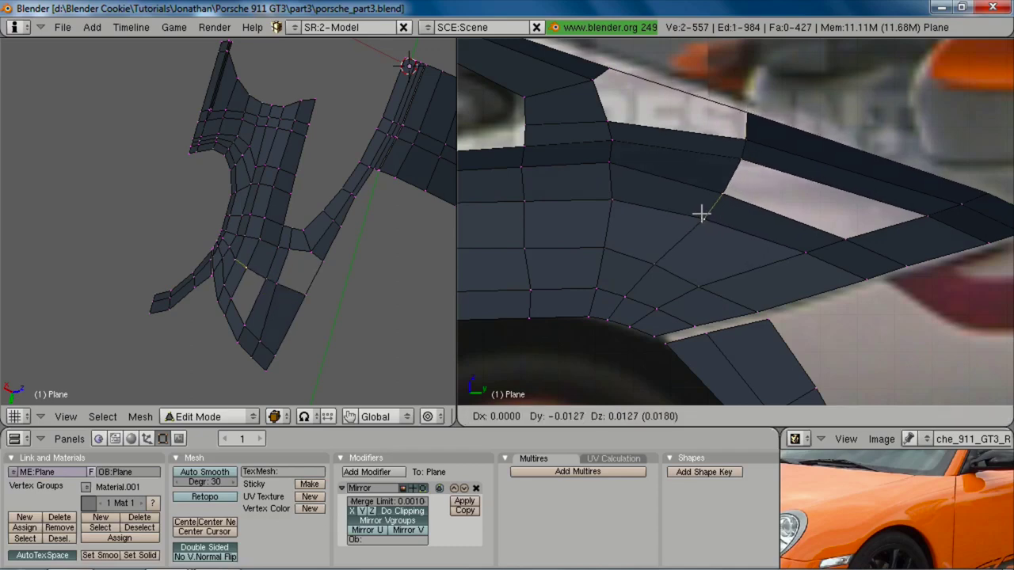
left_click(702, 214)
Step: Fill the four-sided hole between the fender, the upper strip and the taillight border with a face
scroll(222, 317, "up", 3)
middle_click_drag(291, 339, 238, 255)
scroll(240, 242, "up", 2)
key("a")
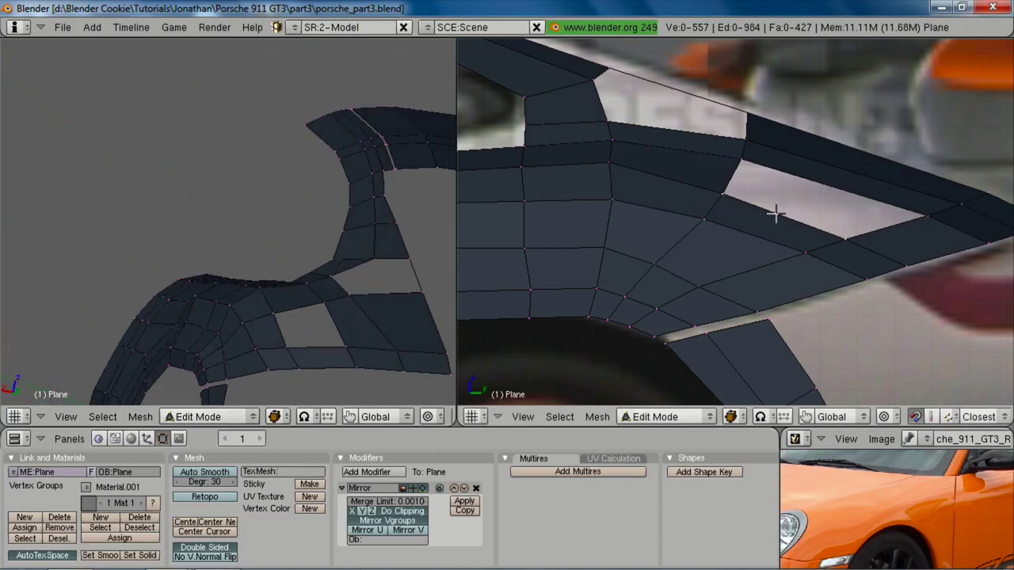
right_click(761, 208, "alt")
middle_click_drag(777, 229, 654, 184)
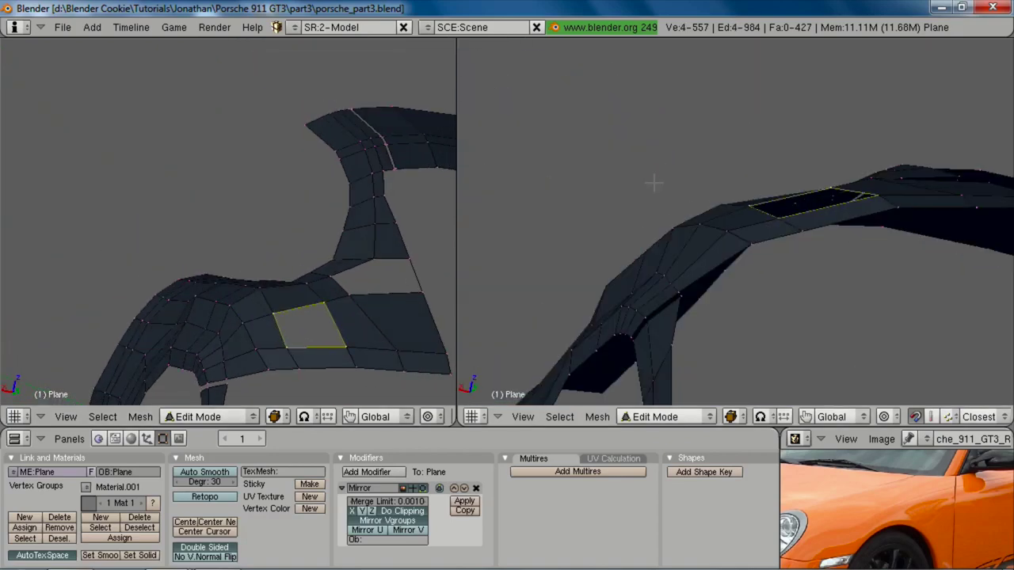
middle_click_drag(729, 217, 752, 249)
key("f")
key("a")
Step: Move the two-vertex edge crossing the border strip above the taillight slightly rearward in the side view
right_click(832, 249)
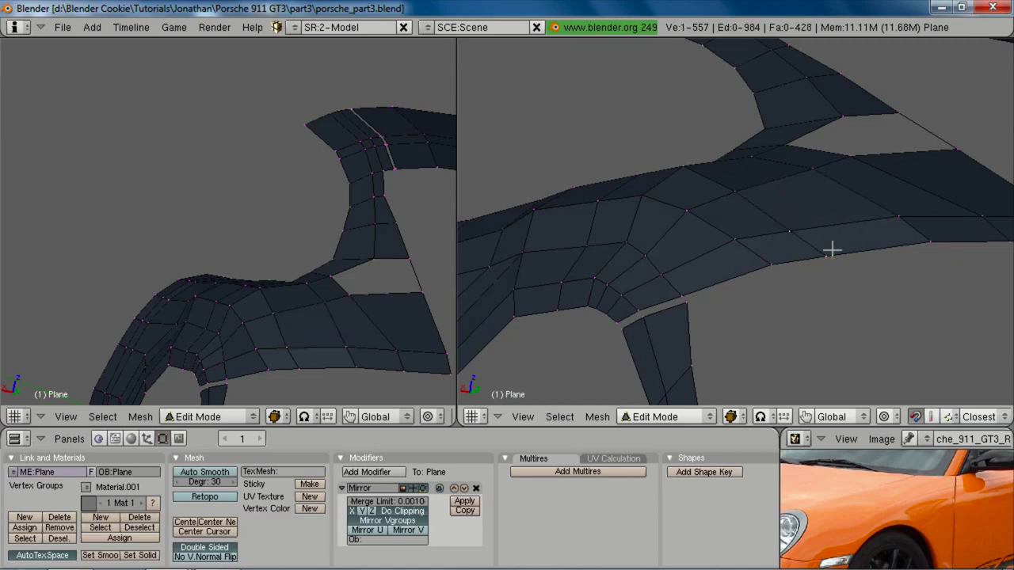
key("KP_3")
scroll(832, 250, "up", 8)
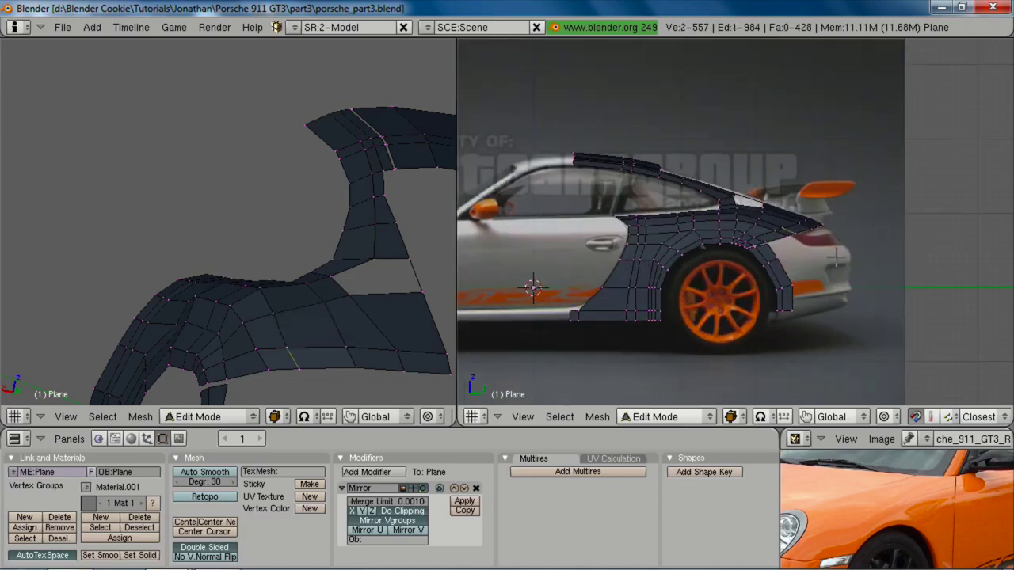
middle_click_drag(906, 298, 860, 301, "shift")
key("z")
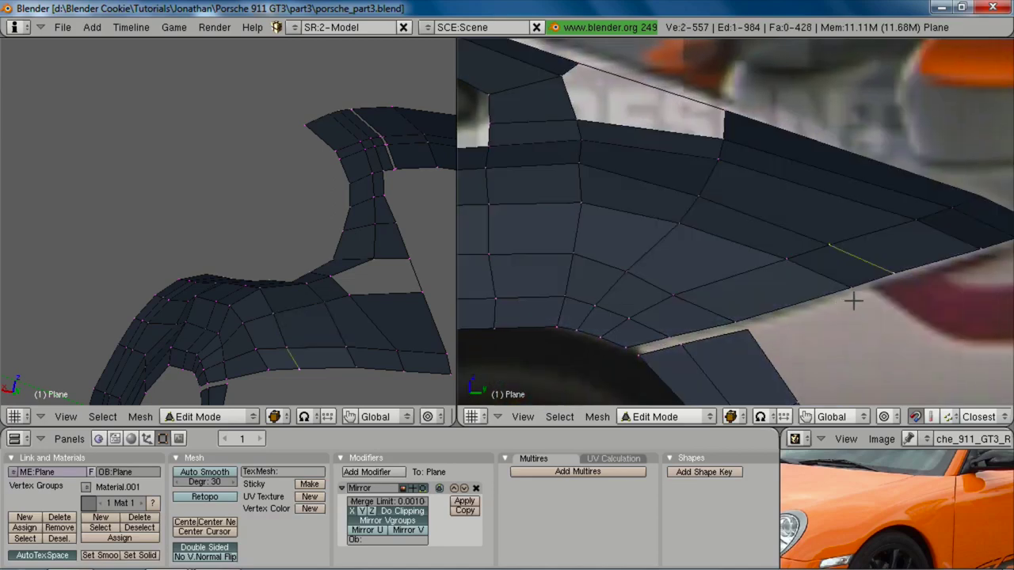
key("g")
left_click(876, 296)
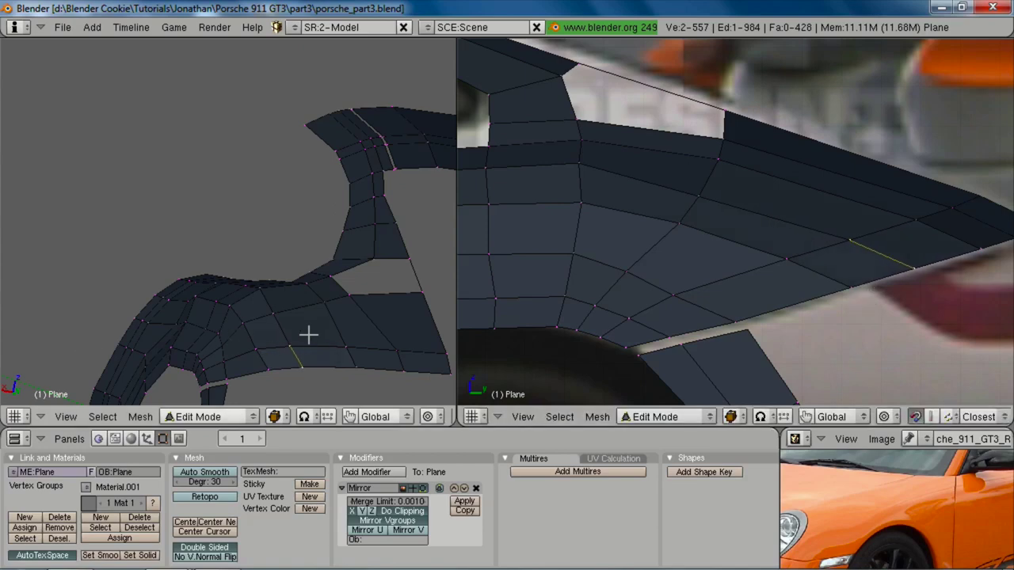
Step: Reposition two inner vertices of the rear fender surface in the perspective view to smooth its curvature
right_click(275, 314)
middle_click_drag(293, 342, 274, 318)
key("g")
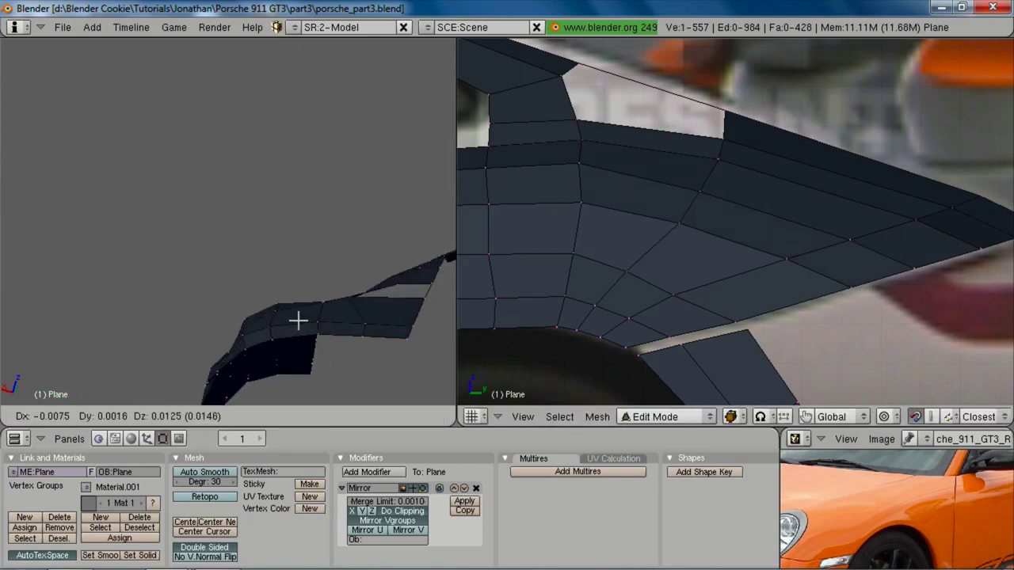
left_click(299, 320)
right_click(268, 328)
key("g")
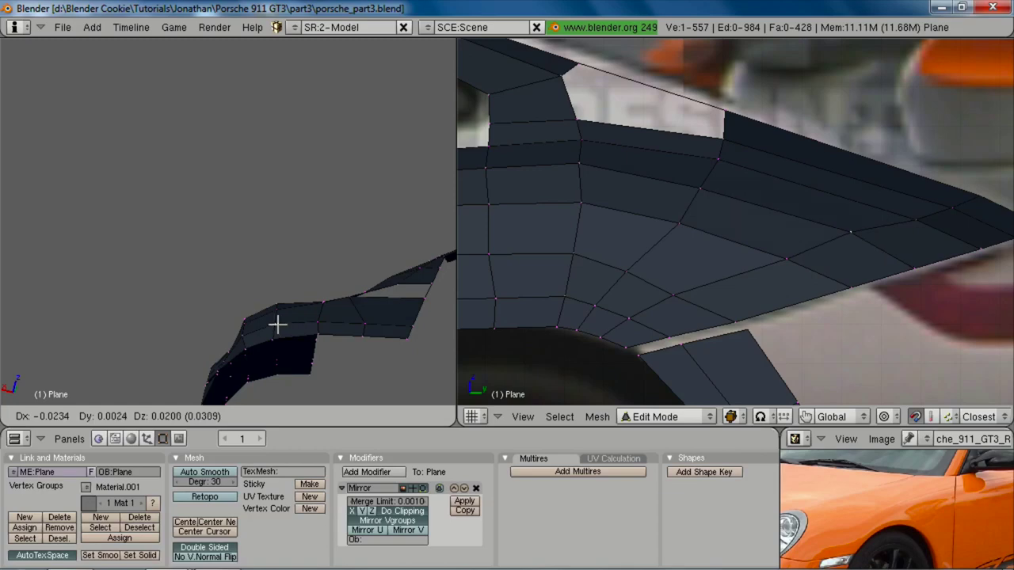
left_click(278, 325)
Step: Compare the rear fender's shape with the reference photo and the back-view blueprint
middle_click_drag(227, 298, 317, 339)
scroll(271, 335, "down", 3)
middle_click_drag(1010, 511, 729, 508)
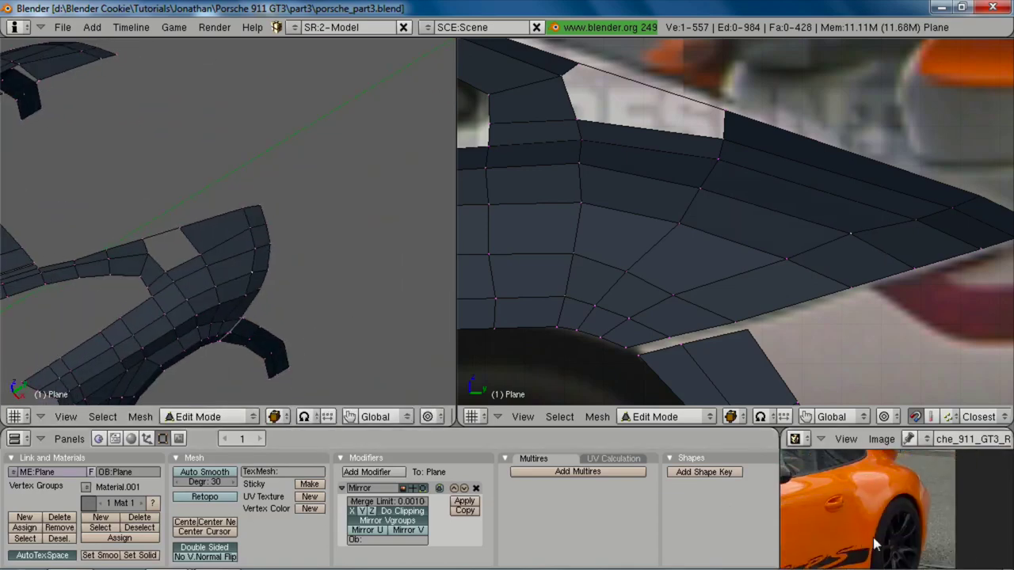
middle_click_drag(206, 345, 325, 273)
scroll(325, 275, "down", 3)
key("KP_1")
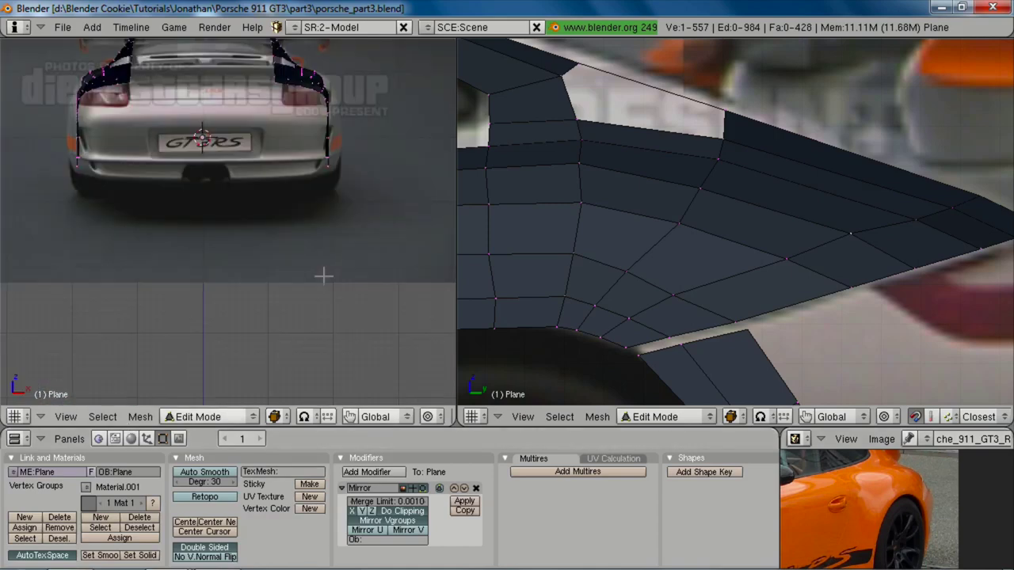
middle_click_drag(793, 216, 882, 296, "shift")
Step: Edge-slide the short edge crossing the rear border strip toward the fender side at a percentage of 0.30
key("a")
right_click(821, 200)
middle_click_drag(822, 200, 768, 325)
scroll(732, 284, "down", 4)
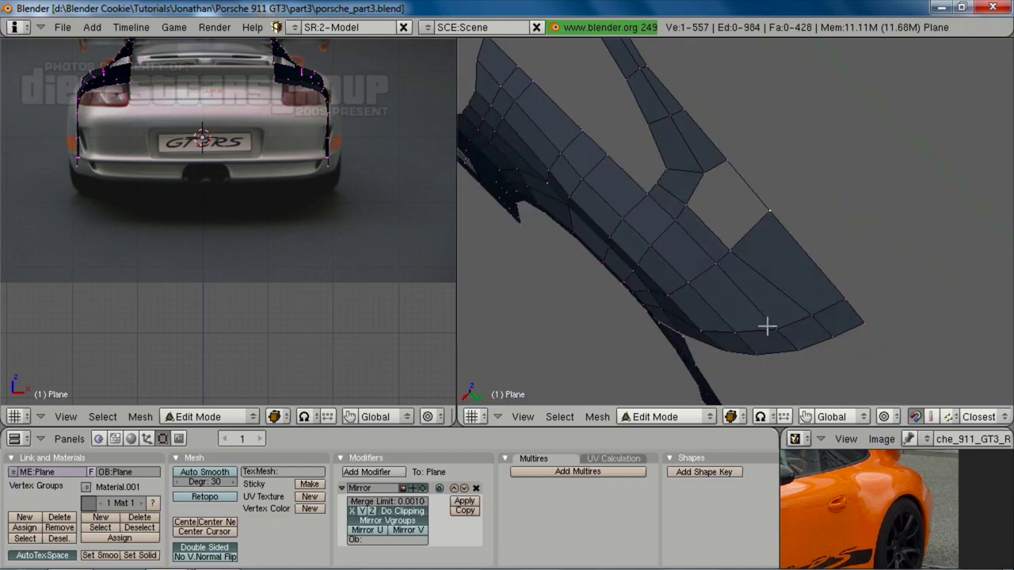
right_click(816, 318)
key("ctrl+e")
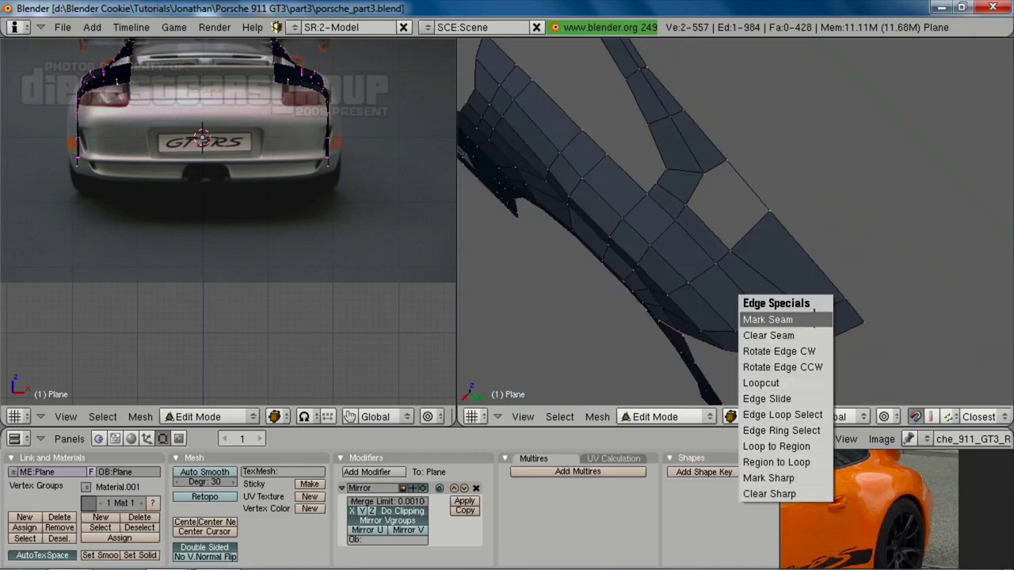
left_click(804, 397)
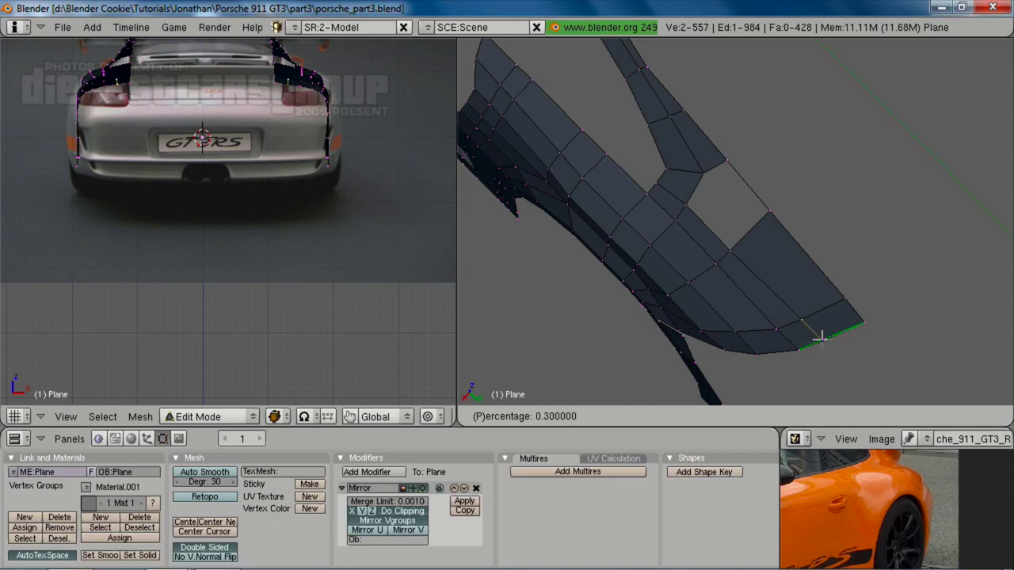
left_click(821, 338)
Step: Cut a centred edge loop through the rearmost panel and fill the gap between it and the window pillar with two faces
key("ctrl+r")
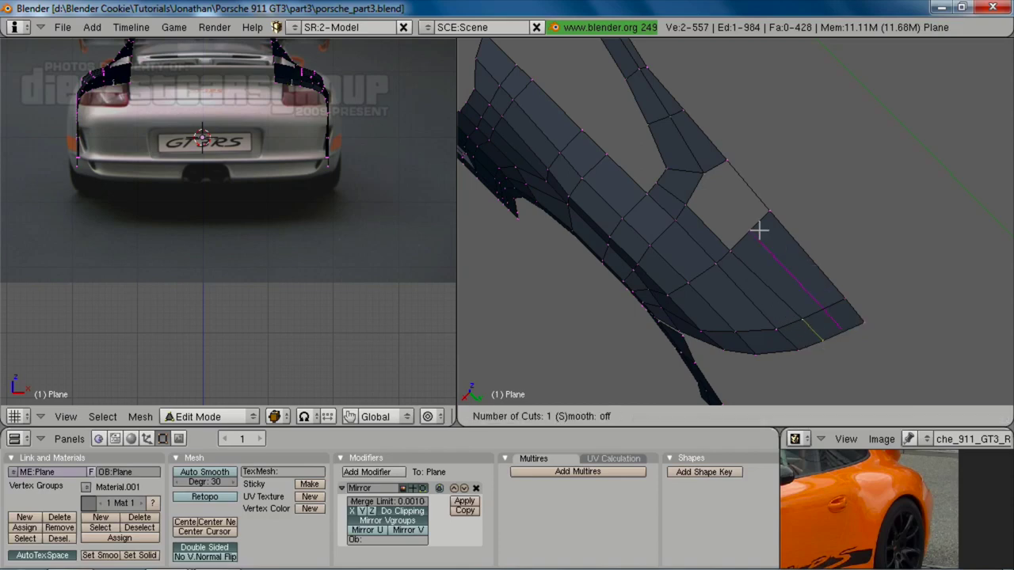
middle_click(758, 231)
right_click(752, 244)
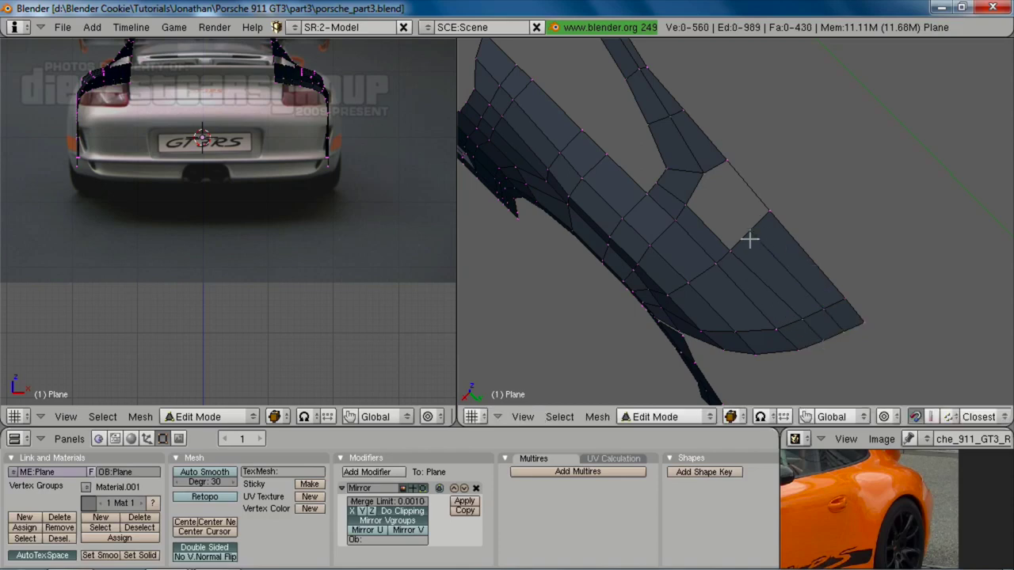
right_click(767, 216, "shift")
right_click(721, 156, "shift")
right_click(699, 171, "shift")
key("f")
key("a")
right_click(709, 237, "alt")
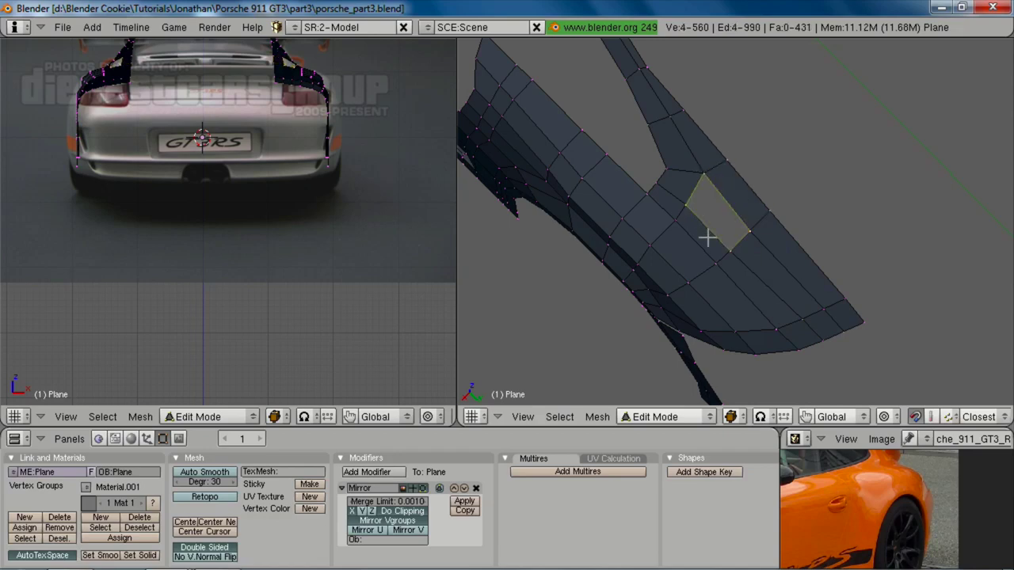
key("f")
Step: Lower the fender vertex beneath the newly filled faces slightly in the side view
middle_click_drag(710, 349, 764, 202)
key("KP_3")
scroll(764, 202, "up", 4)
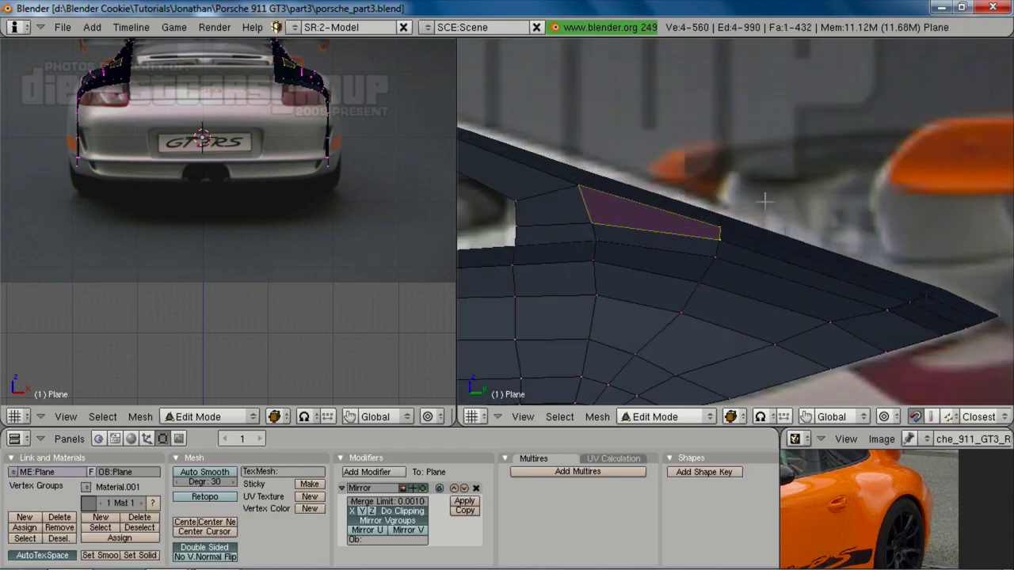
key("z")
key("a")
key("2")
key("1")
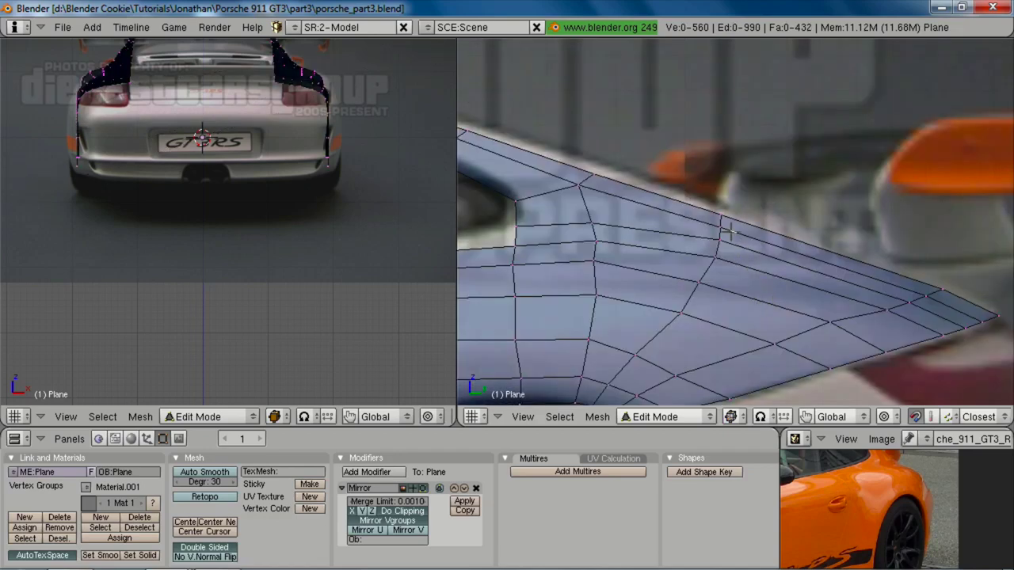
key("z")
key("z")
right_click(719, 260)
key("z")
key("g")
left_click(717, 267)
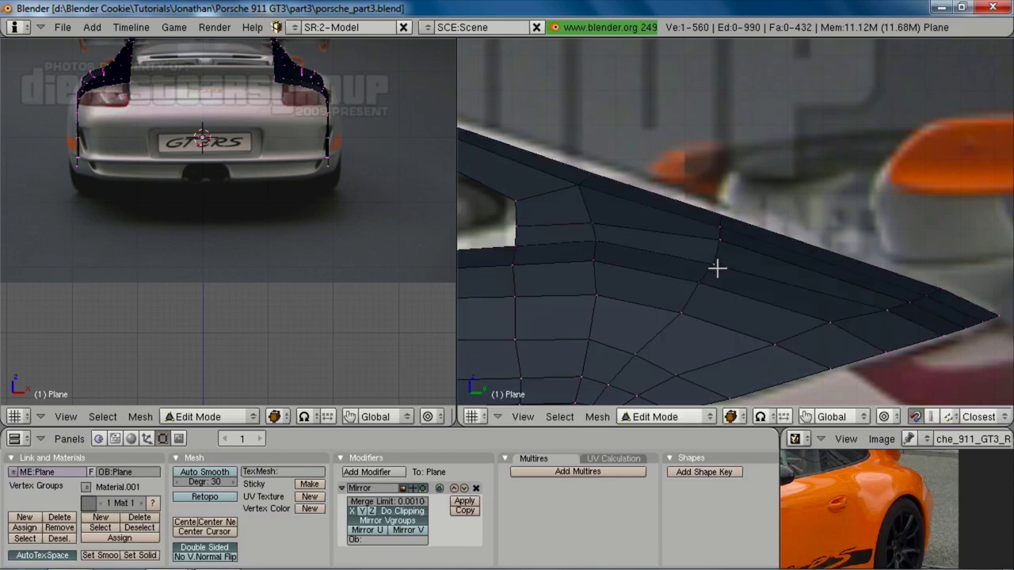
Step: Lower the body-line edge behind the rear side window and the one below the window's rear corner, the latter along Z
key("z")
right_click(599, 259, "shift")
key("g")
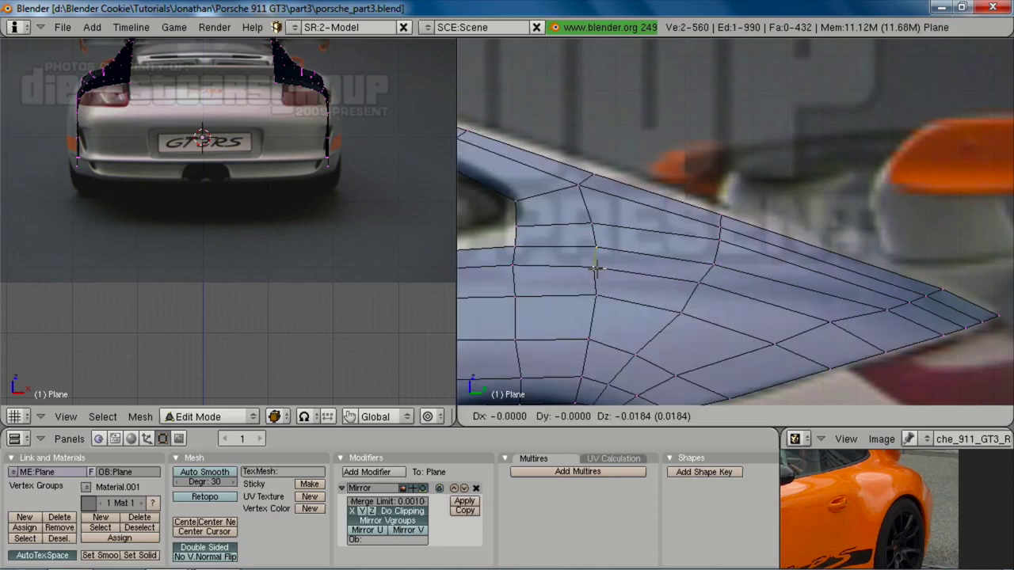
left_click(597, 268)
key("a")
middle_click_drag(552, 284, 735, 232, "shift")
right_click(697, 205, "shift")
key("z")
key("g")
key("z")
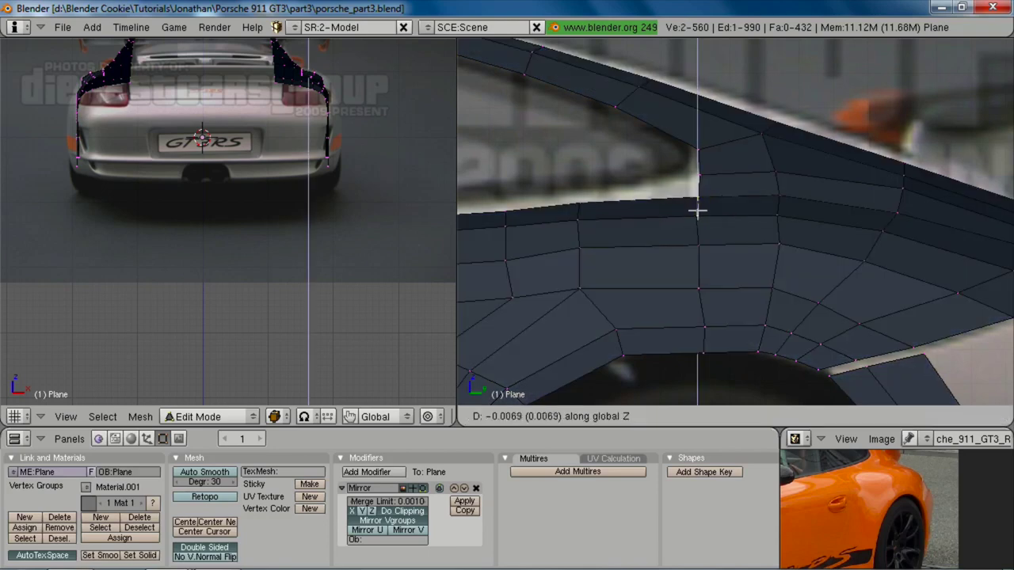
left_click(697, 216)
Step: Adjust the next body-line edge farther forward under the rear side window, lowering it slightly along Z
right_click(566, 207)
right_click(589, 225, "shift")
key("g")
key("z")
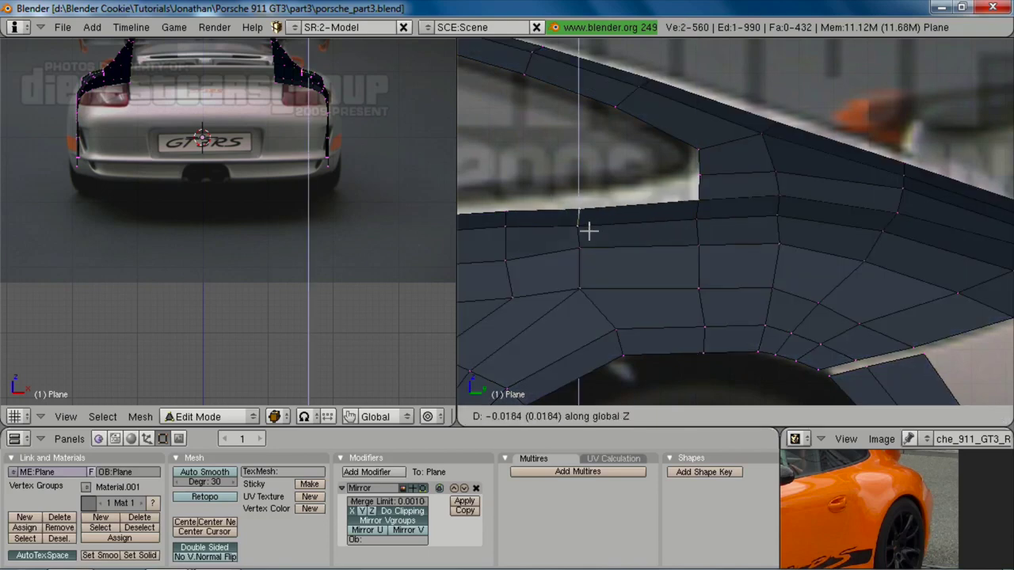
left_click(588, 231)
key("g")
key("z")
left_click(593, 225)
Step: Inspect the rear mesh against the side blueprint and the whole body in Object Mode, and return to Edit Mode
middle_click_drag(831, 258, 802, 250, "shift")
key("z")
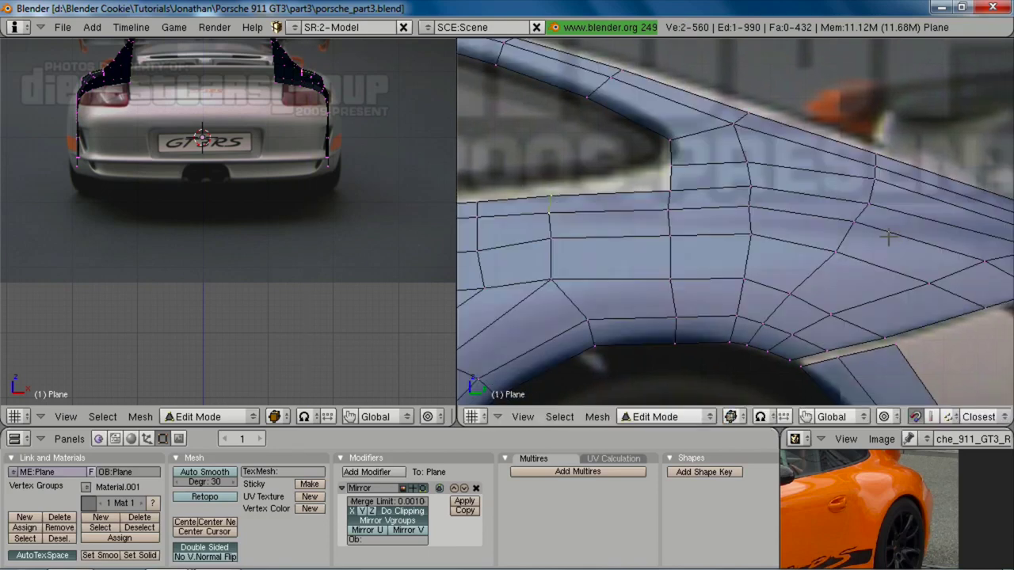
mouse_move(915, 256)
middle_mouse_down("shift")
mouse_move(817, 261)
mouse_move(706, 222)
mouse_move(651, 319)
mouse_move(879, 141)
mouse_move(842, 192)
mouse_move(723, 239)
mouse_move(741, 180)
mouse_move(726, 189)
mouse_move(723, 207)
middle_mouse_up("shift")
key("z")
key("Tab")
scroll(706, 222, "down", 4)
key("a")
scroll(651, 319, "down", 3)
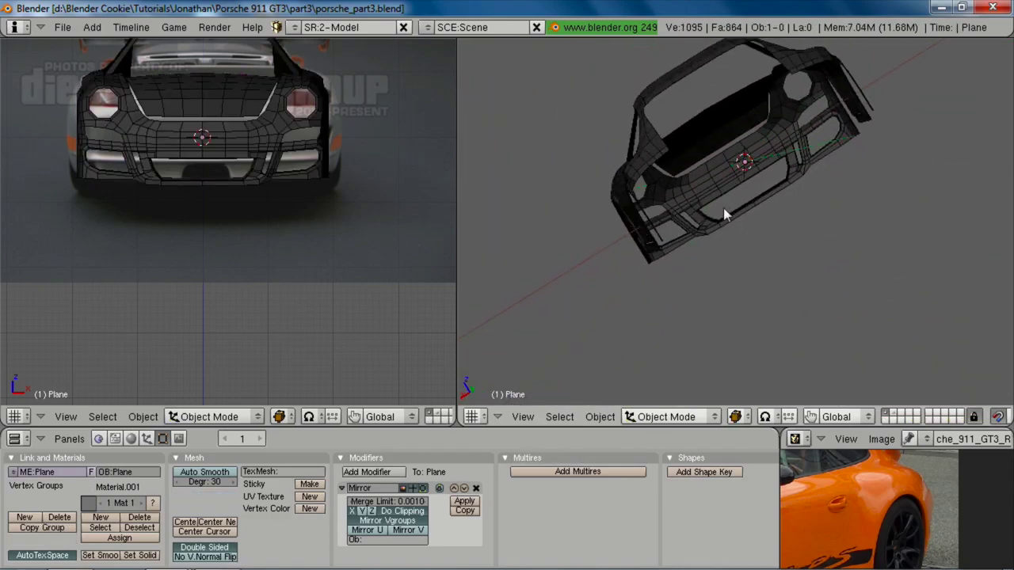
scroll(723, 209, "up", 4)
middle_click_drag(563, 122, 783, 301, "shift")
scroll(784, 301, "up", 3)
key("Tab")
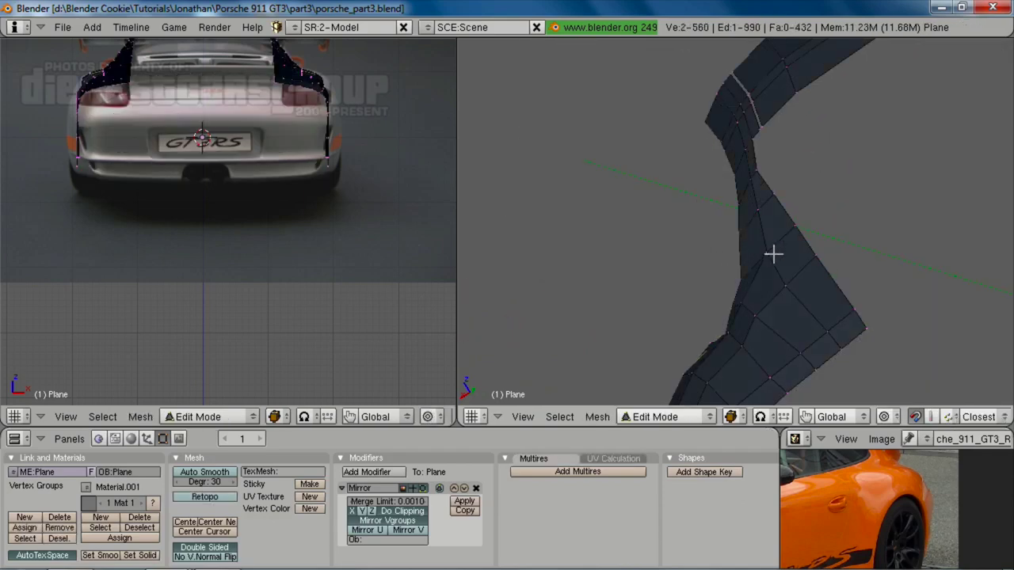
Step: Adjust the edge at the rear side window's back corner along Z in the side view
key("KP_3")
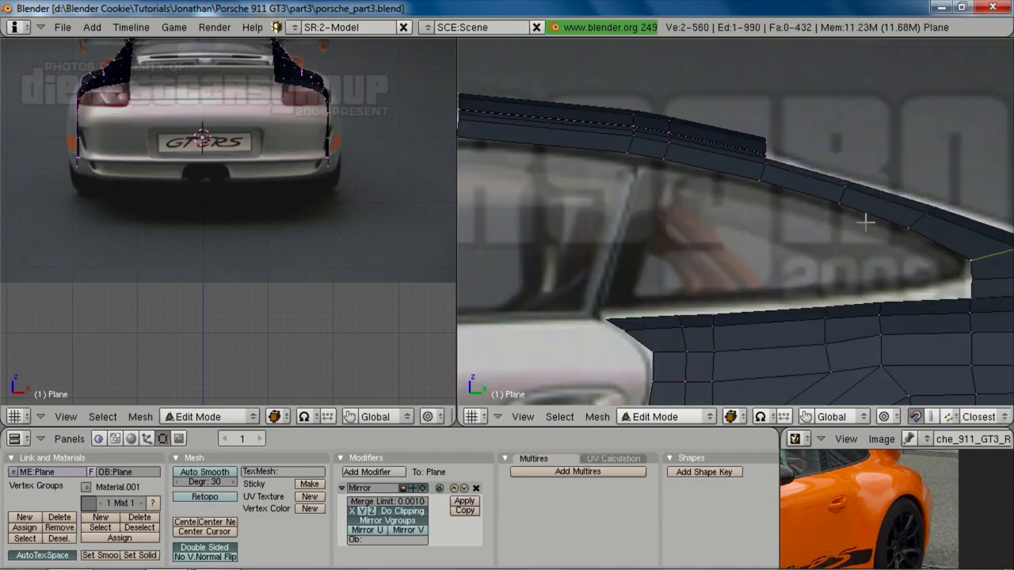
middle_click_drag(866, 223, 712, 186, "shift")
key("z")
key("z")
key("g")
key("z")
left_click(906, 269)
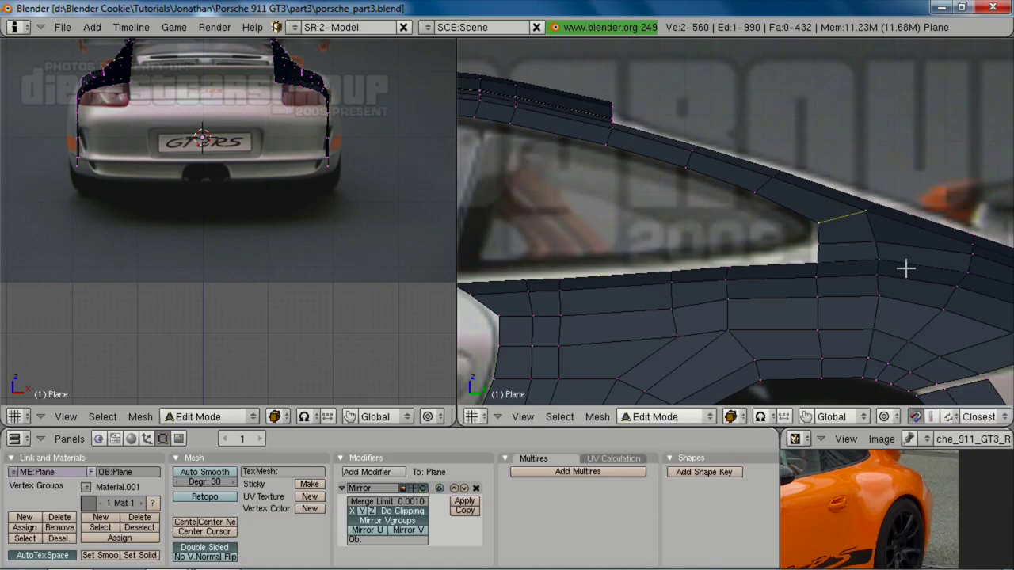
Step: Shift the window-corner edge slightly in the perspective view and move its inner vertex toward the window
middle_click_drag(900, 216, 723, 275)
middle_click_drag(788, 272, 825, 213)
key("g")
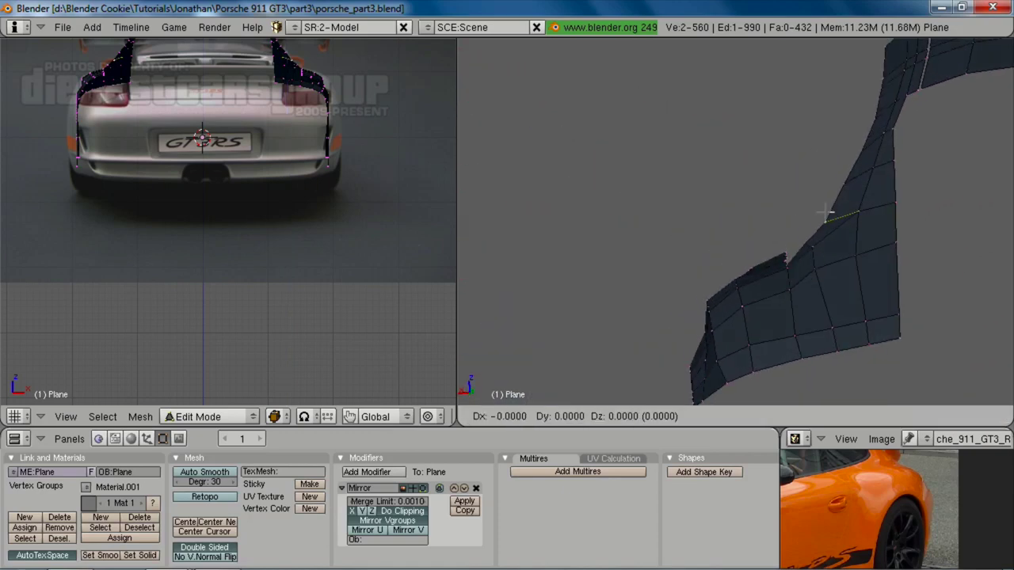
left_click(829, 209)
right_click(861, 208)
key("g")
left_click(853, 210)
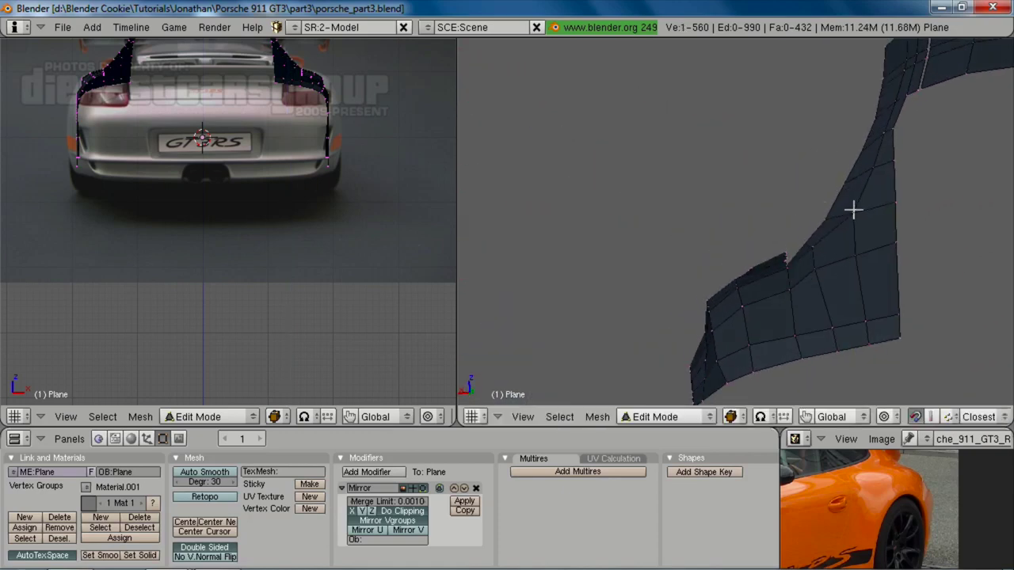
Step: Adjust the selected vertex on the rear quarter surface in the perspective view and check the shape against the side blueprint
key("g")
left_click(860, 258)
middle_click_drag(811, 278, 731, 234)
scroll(765, 266, "down", 4)
key("KP_3")
scroll(809, 233, "up", 4)
middle_click_drag(850, 261, 825, 242, "shift")
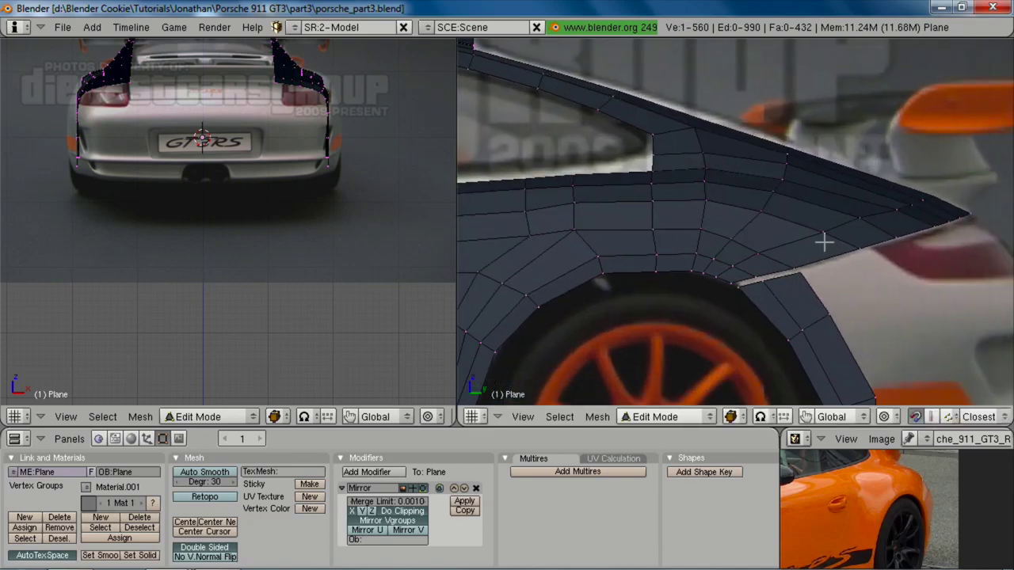
Step: Add two single loop cuts across the fender strip behind the rear wheel, one in each segment of its curved upper section
key("a")
scroll(809, 304, "down", 2)
middle_click_drag(800, 302, 745, 269, "shift")
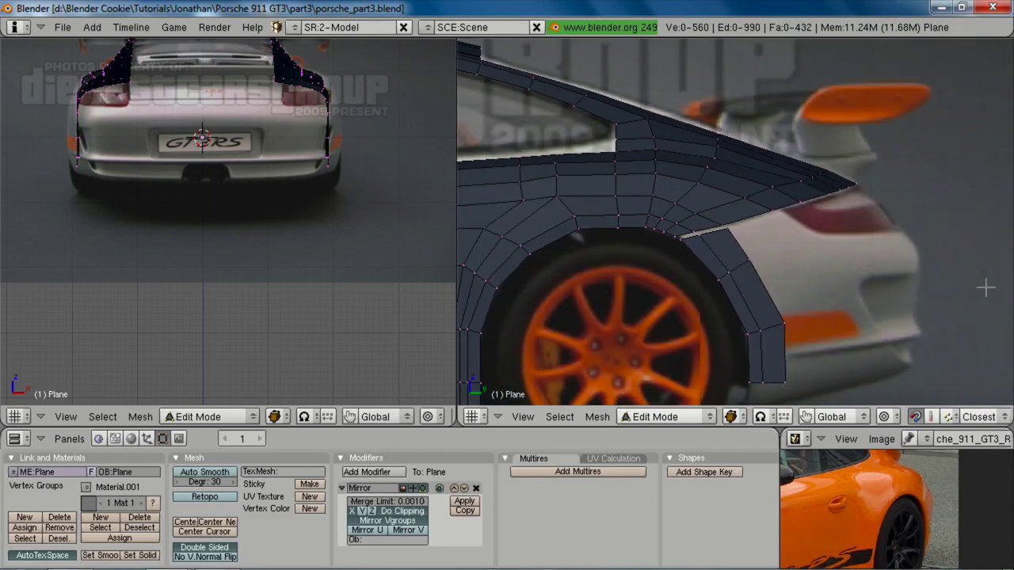
middle_click_drag(159, 93, 174, 208, "shift")
scroll(174, 208, "up", 3)
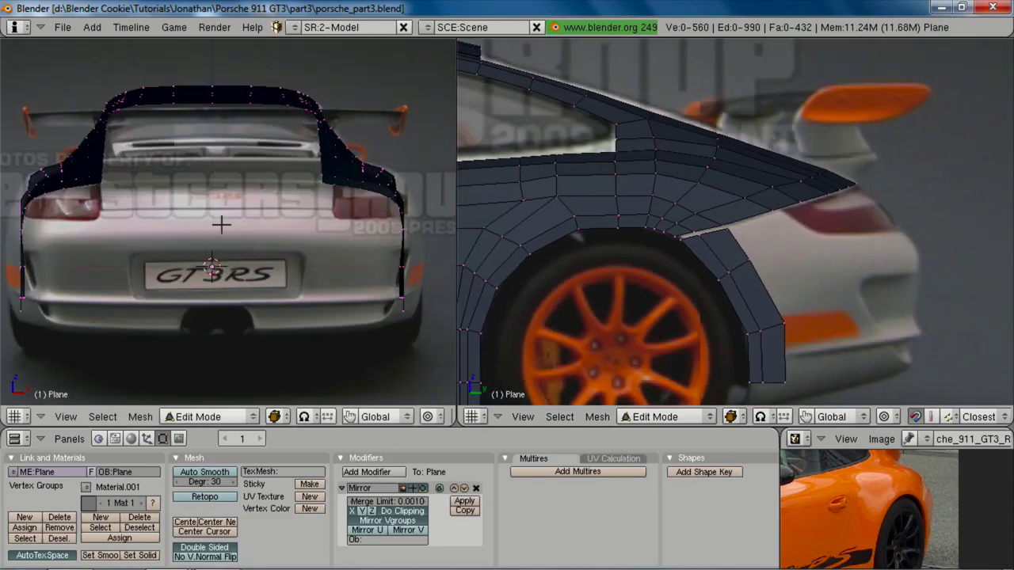
middle_click_drag(848, 306, 845, 289, "shift")
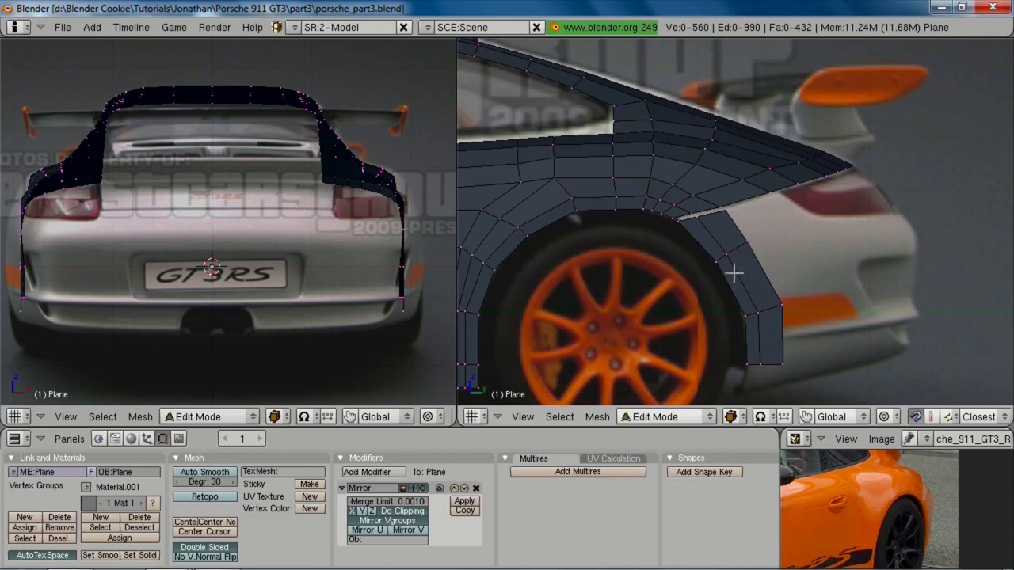
key("ctrl+r")
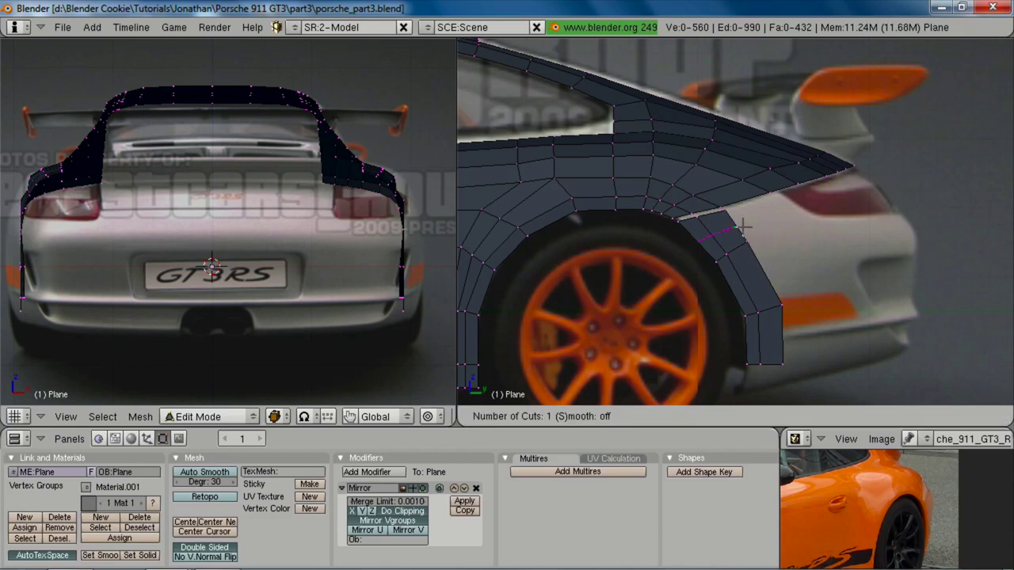
middle_click(744, 227)
key("ctrl+r")
middle_click(766, 274)
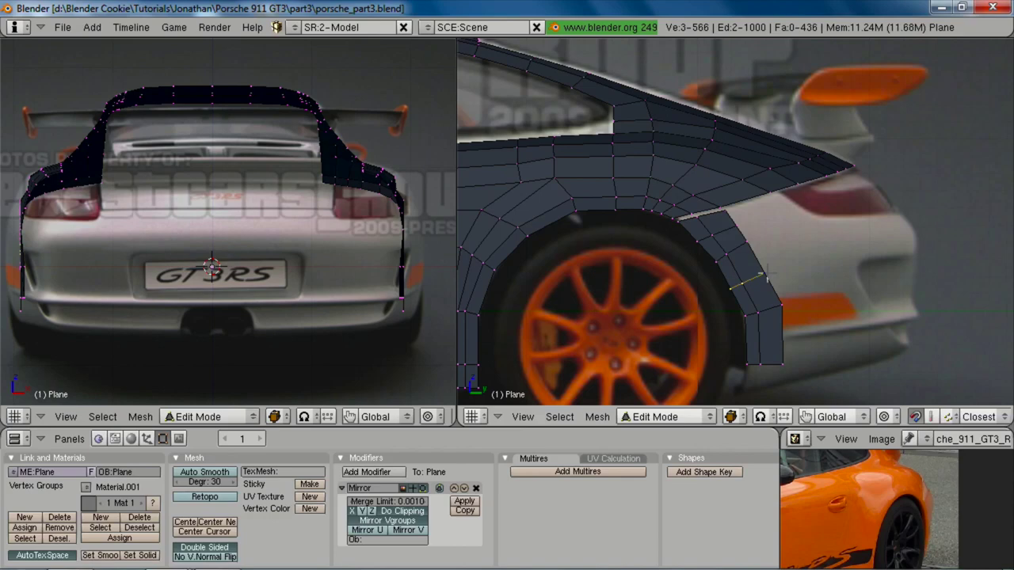
Step: Select both new cross edges on the fender strip and move them slightly outward from the wheel arch
right_click(728, 230, "alt+shift")
key("g")
left_click(796, 253)
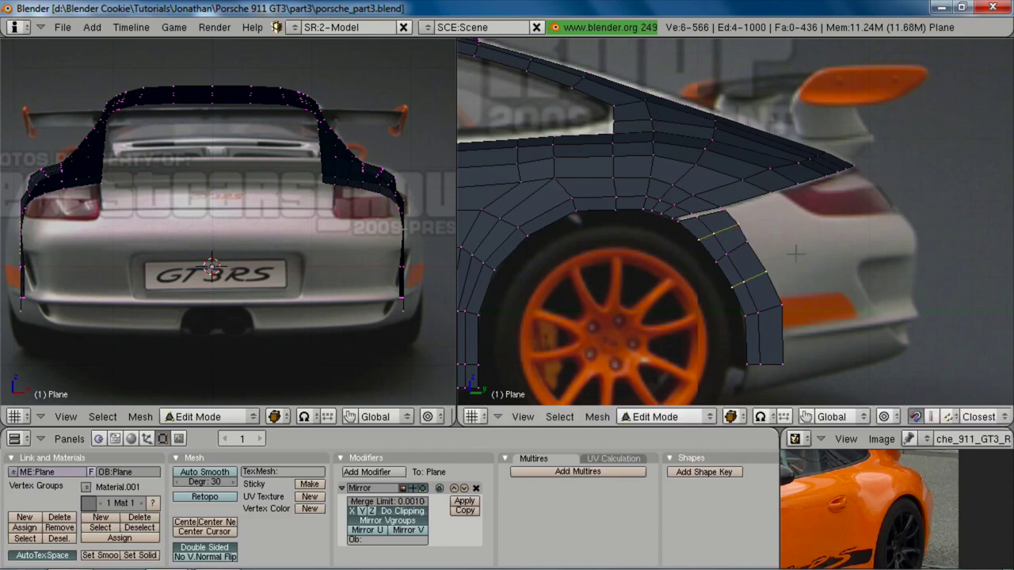
Step: Move the three-vertex cross edge between the two new cuts slightly rearward, about 0.01 units along Y
scroll(796, 253, "up", 2)
key("a")
right_click(705, 277)
right_click(724, 265, "shift")
right_click(758, 252, "shift")
key("g")
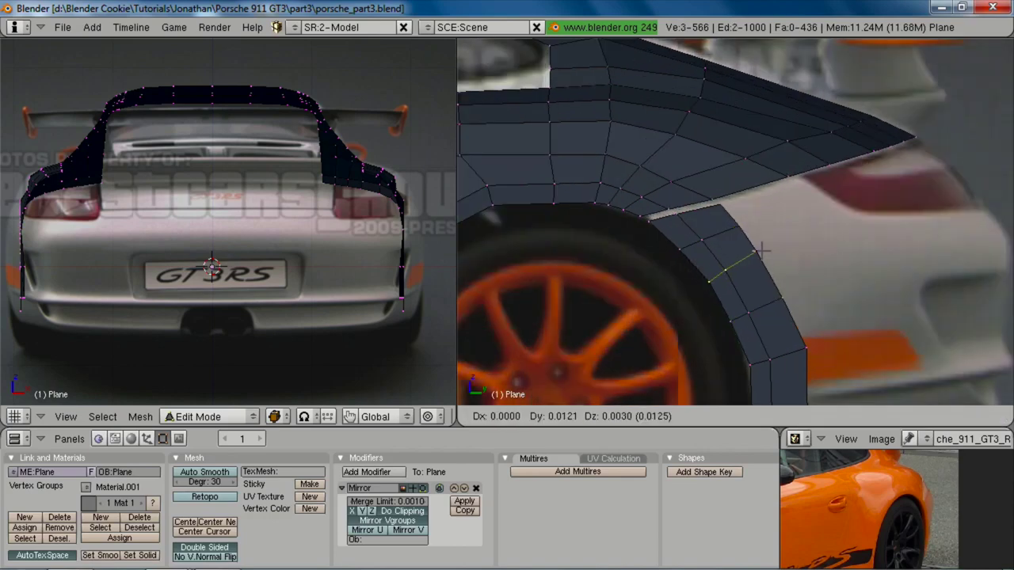
left_click(761, 251)
Step: Adjust the lower new cross edge and the outer vertex of the middle one to even out the fender strip's curve
key("a")
right_click(727, 315)
right_click(740, 306, "shift")
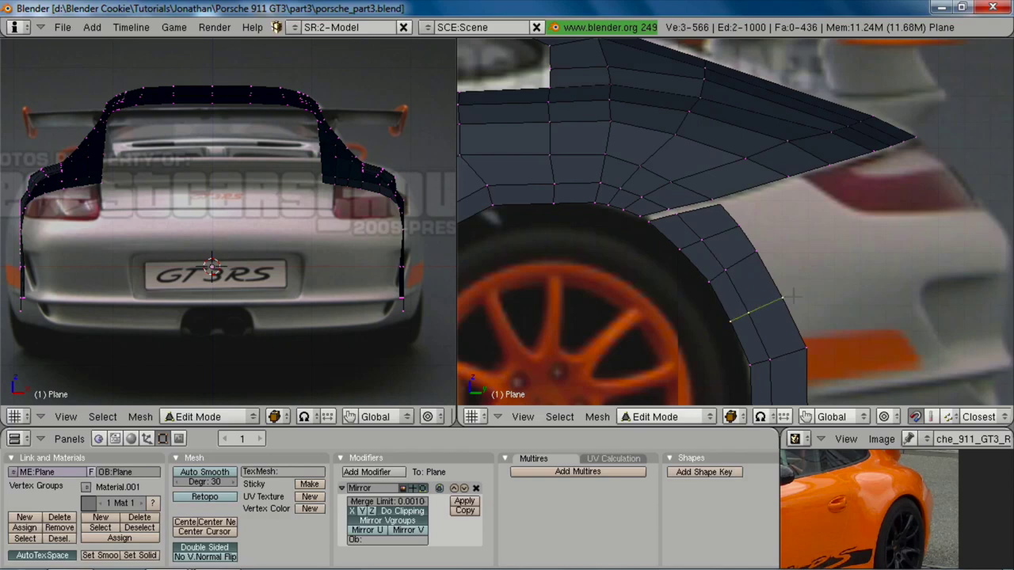
key("a")
right_click(752, 257)
key("g")
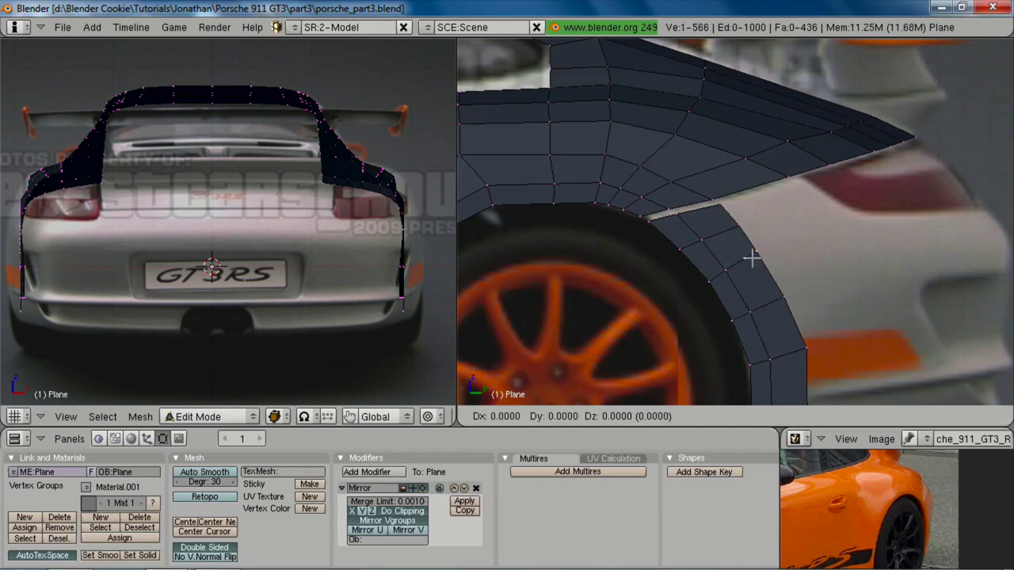
left_click(755, 259)
Step: Extrude the strip's outer edge between the middle cross edge and the lower cut rearward below the taillight, using edges only
scroll(757, 259, "down", 4)
middle_click_drag(784, 282, 740, 246, "shift")
scroll(741, 248, "up", 2)
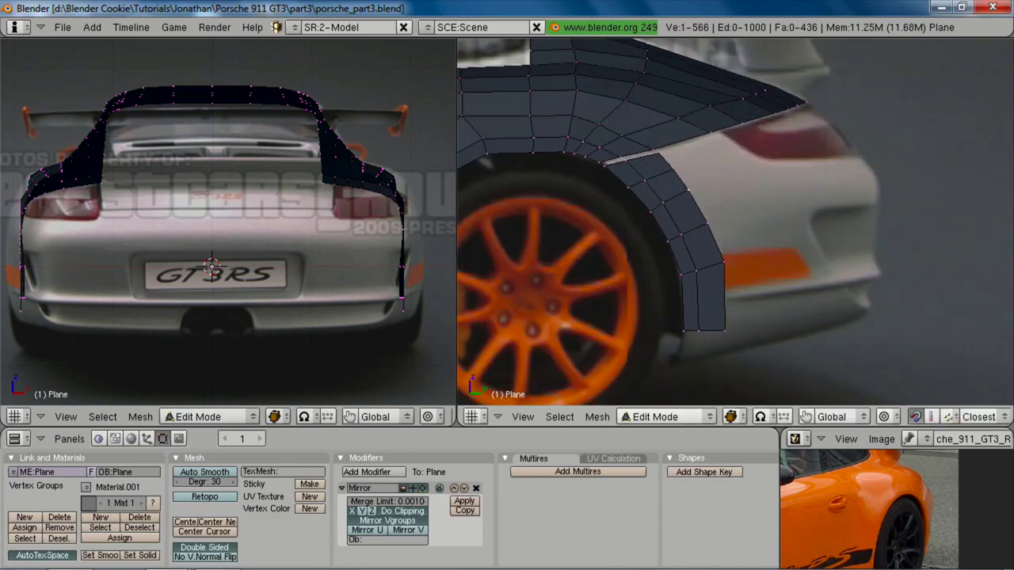
right_click(704, 227, "shift")
key("e")
left_click(755, 255)
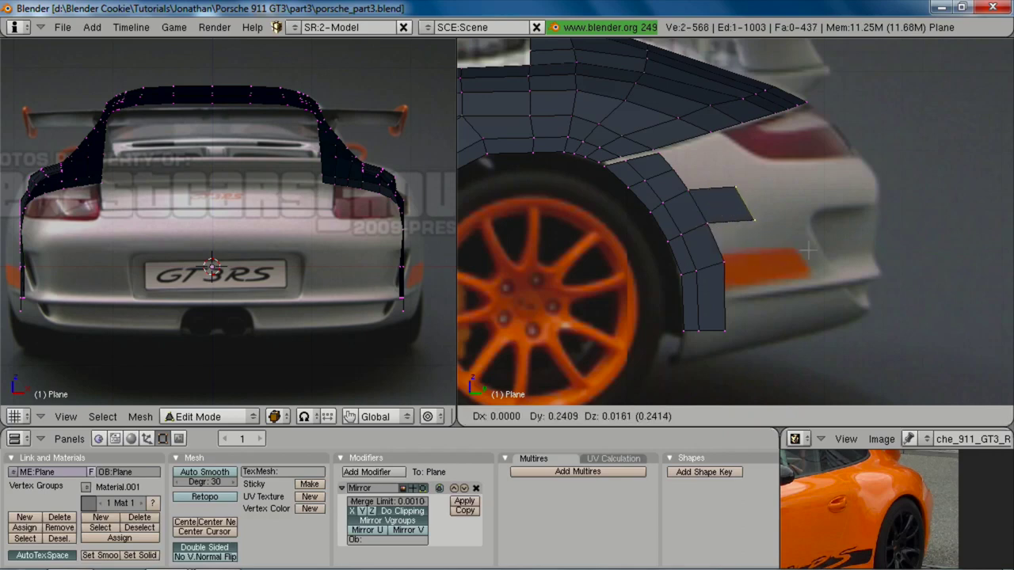
left_click(843, 236)
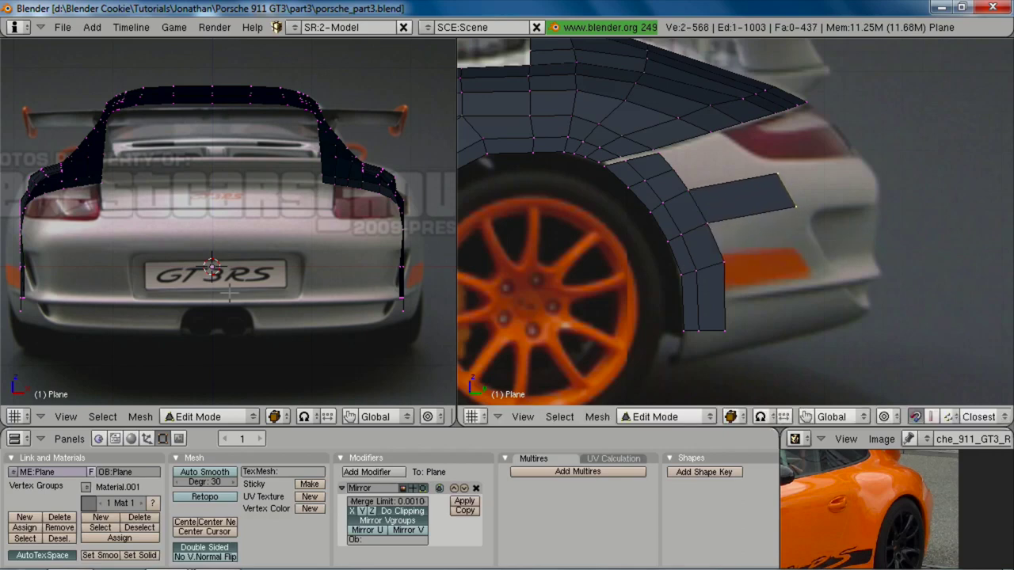
Step: Adjust the extruded edge along X against the blueprint in the rear view
key("g")
left_click(63, 280)
middle_click_drag(112, 276, 184, 288, "shift")
key("ctrl+KP_1")
key("g")
key("x")
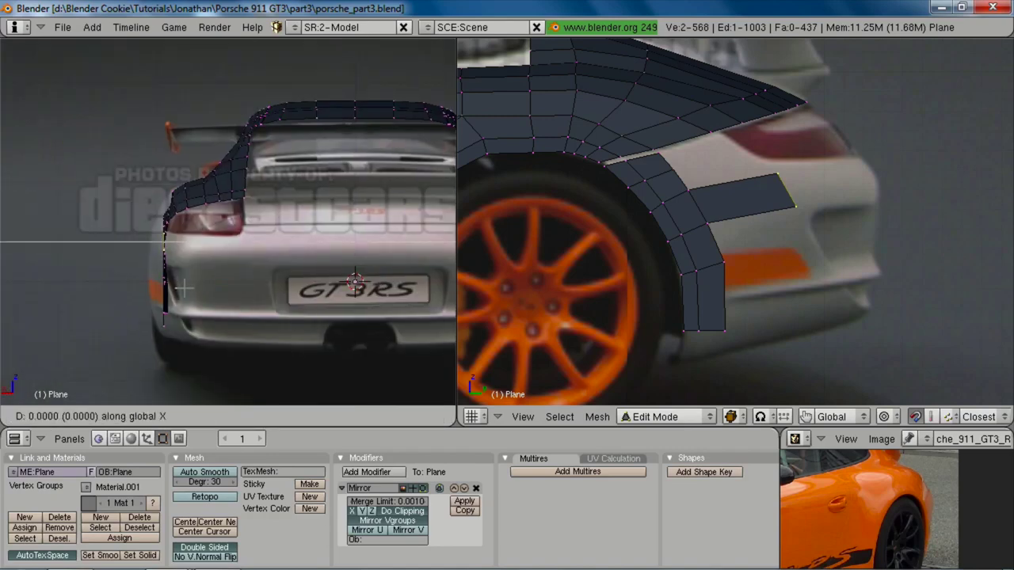
left_click(186, 287)
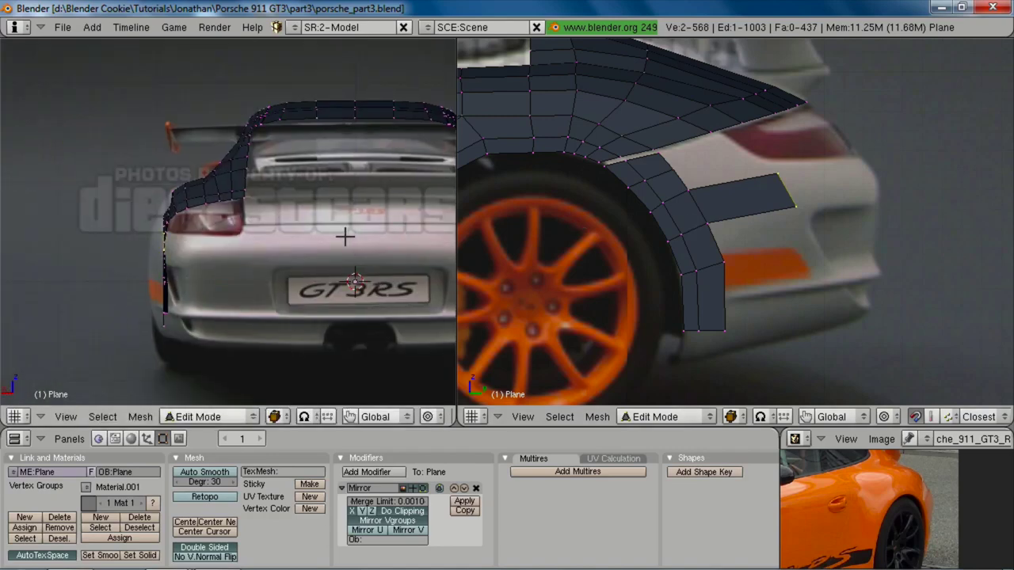
Step: Rotate the extruded edge by about 1.7 degrees and move it about 0.02 units down in the side view
middle_click_drag(243, 272, 223, 286, "ctrl")
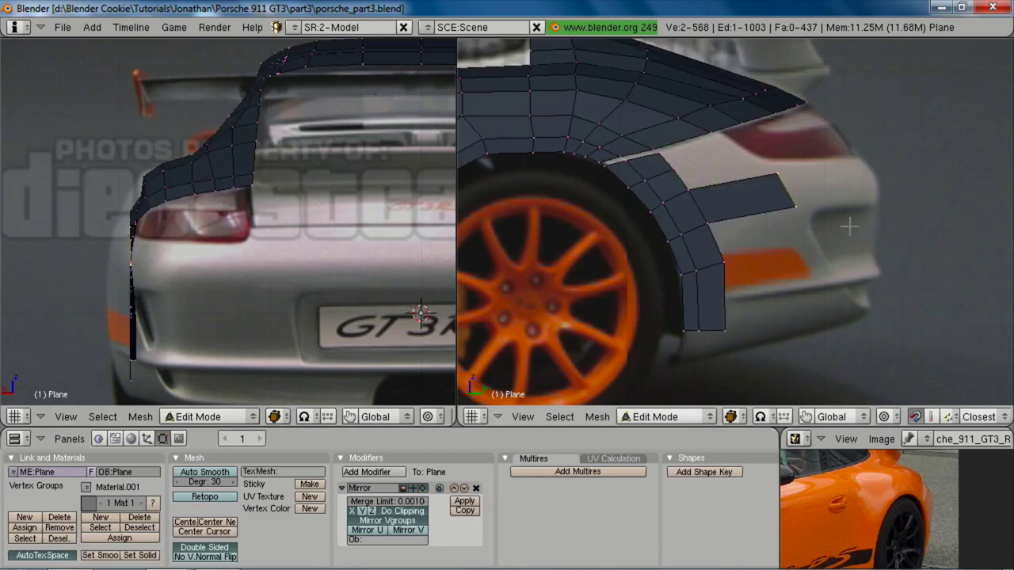
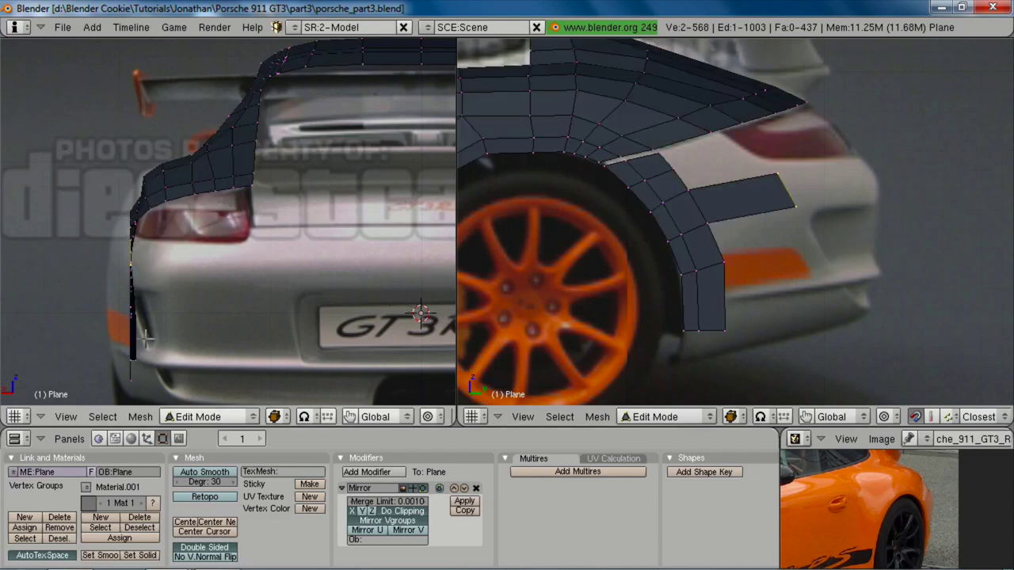
scroll(695, 252, "down", 2)
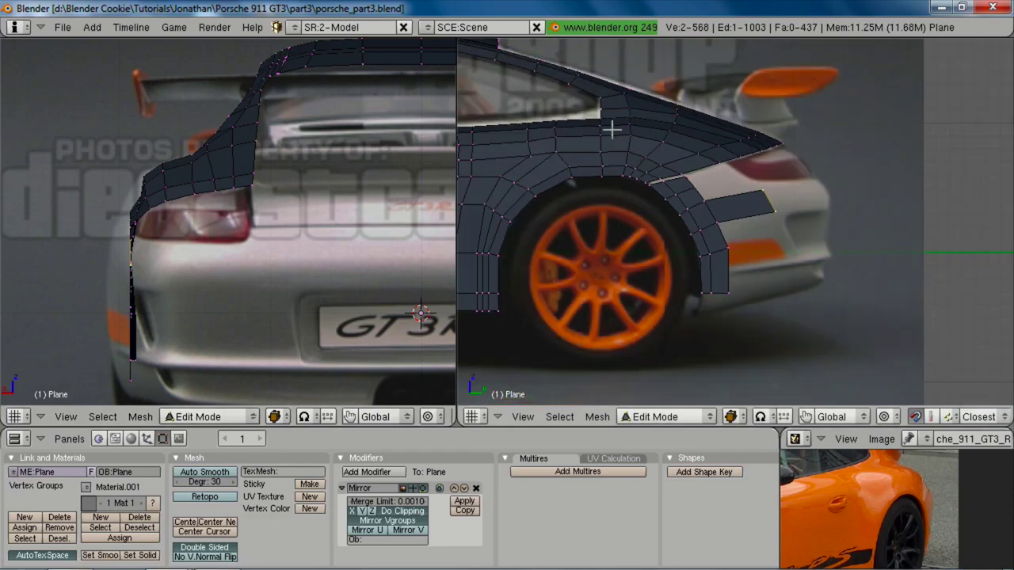
key("r")
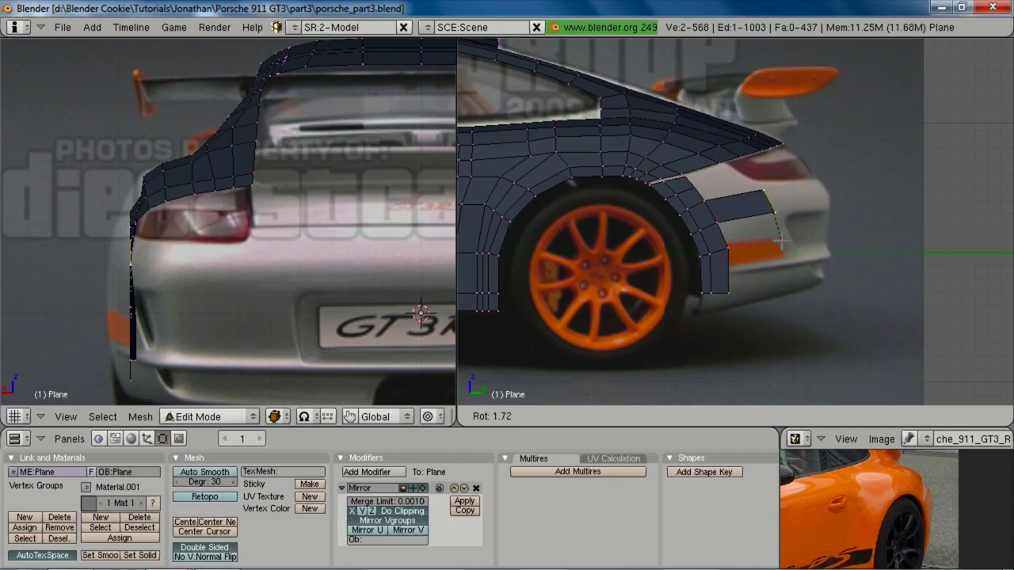
left_click(781, 242)
key("g")
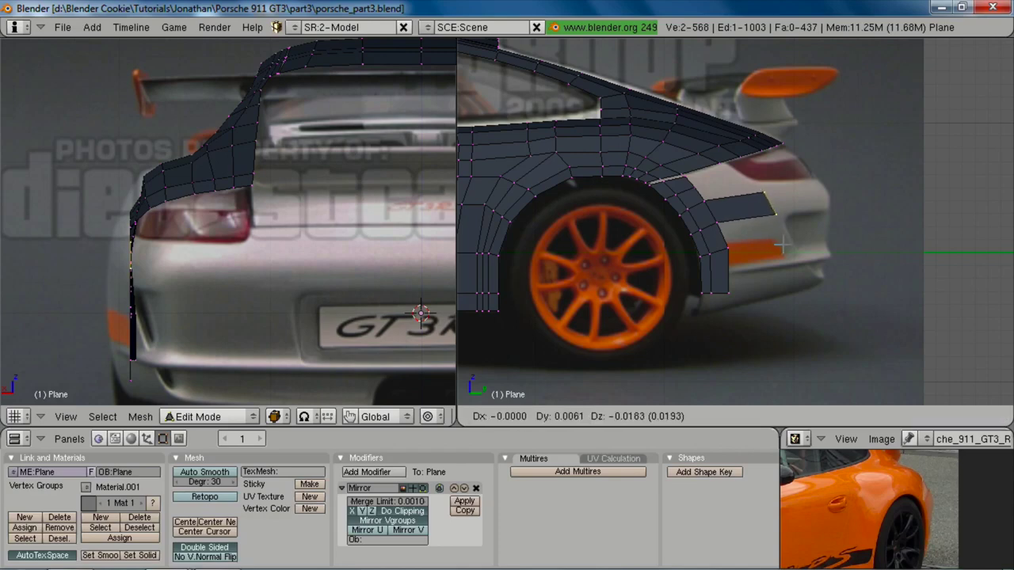
left_click(783, 245)
Step: Extrude the edge again to the rear end of the car and move its end about 0.23 units inward in the rear view
key("e")
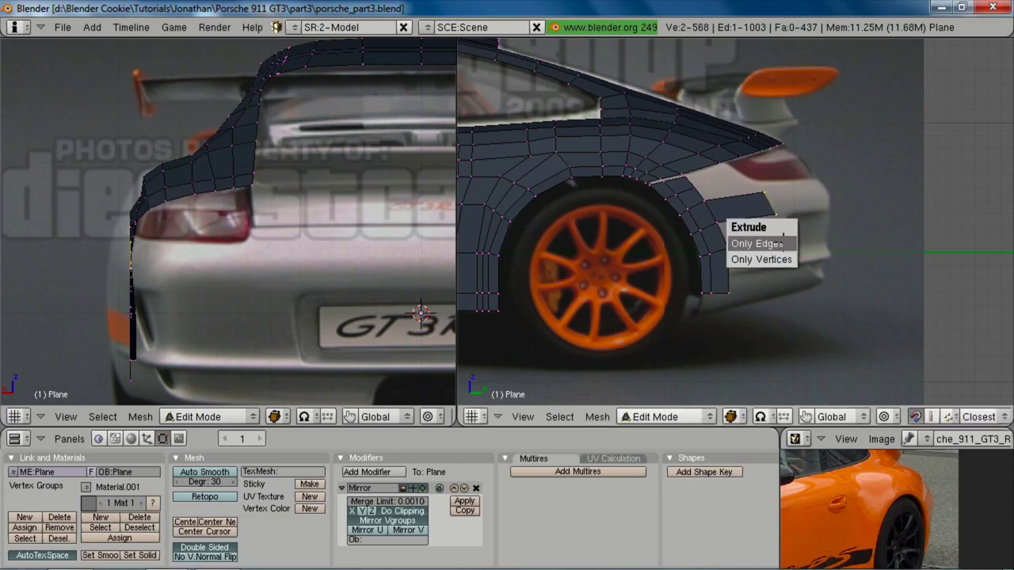
left_click(781, 240)
left_click(825, 232)
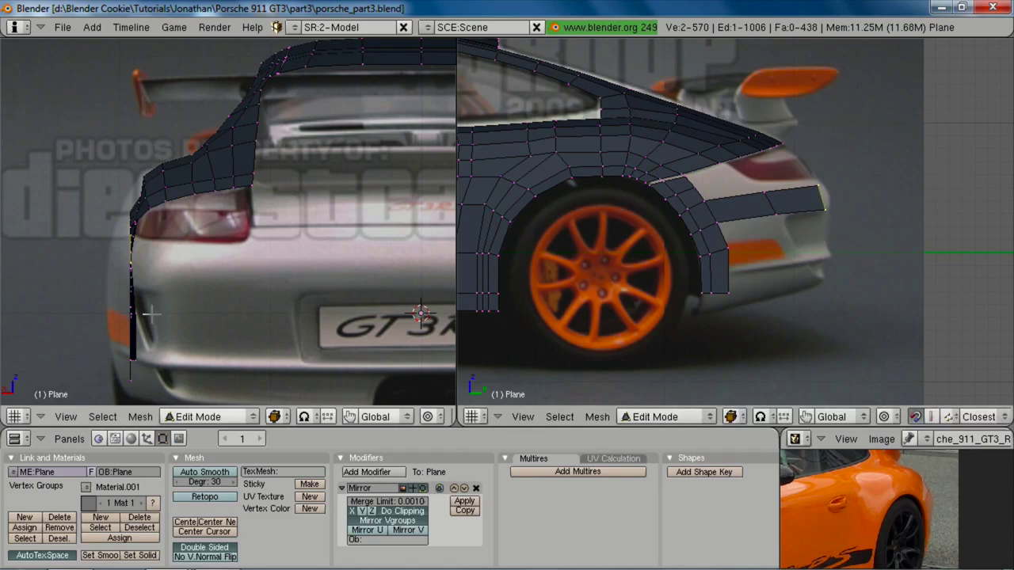
key("g")
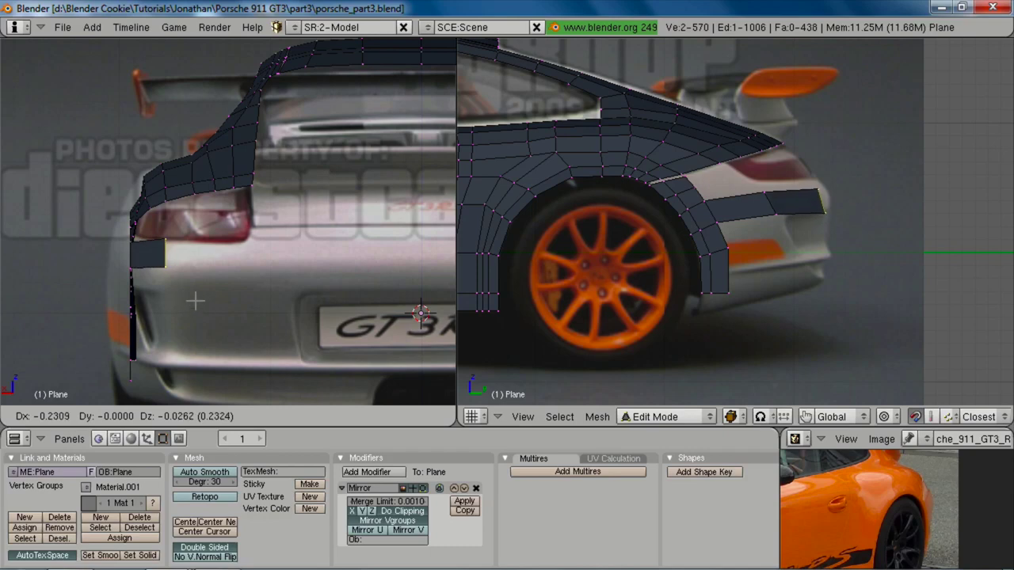
left_click(194, 301)
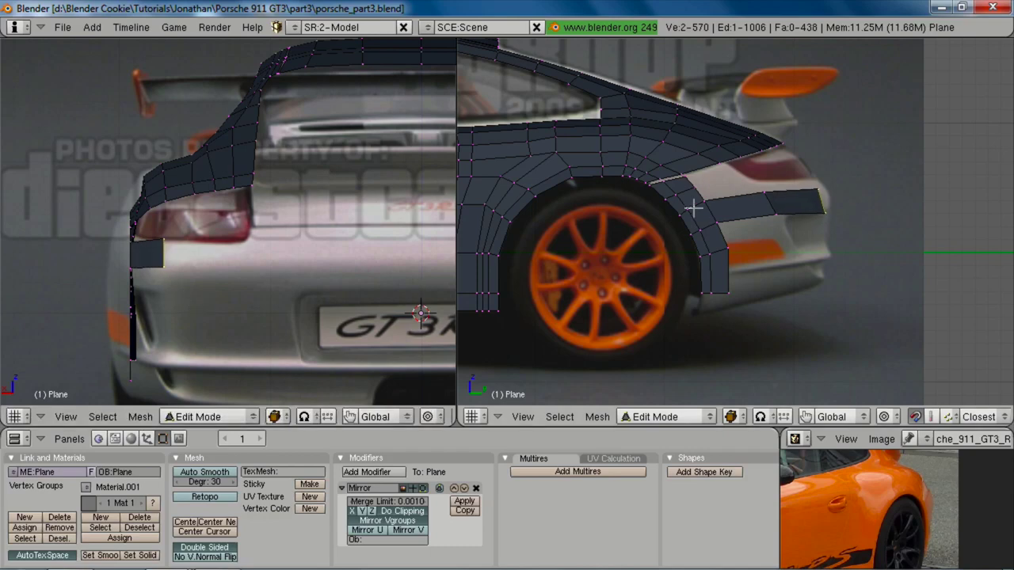
Step: Lower the rear end edge slightly along Z and fine-tune its lower vertex along Z
key("g")
key("z")
left_click(802, 223)
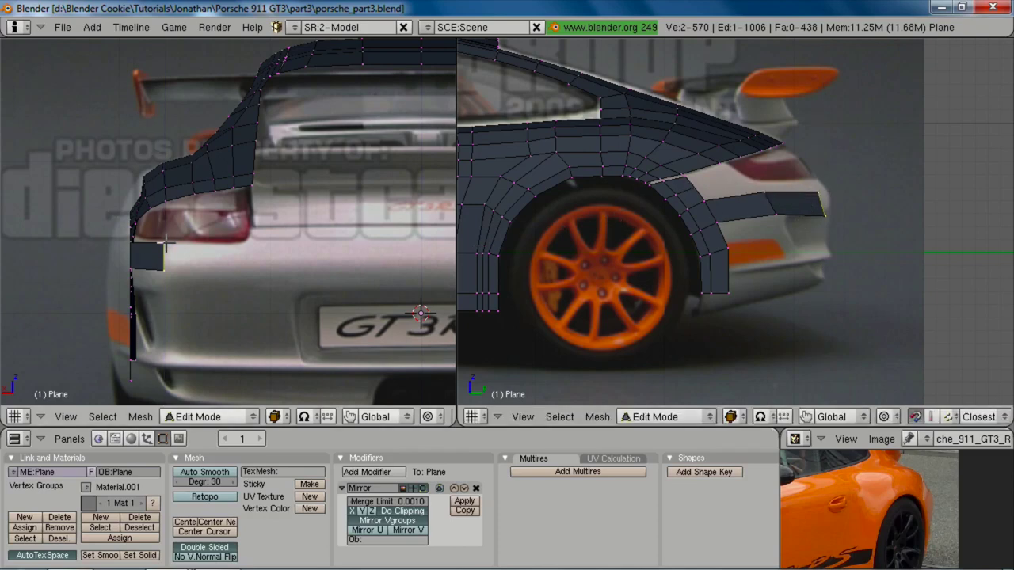
scroll(233, 251, "down", 6)
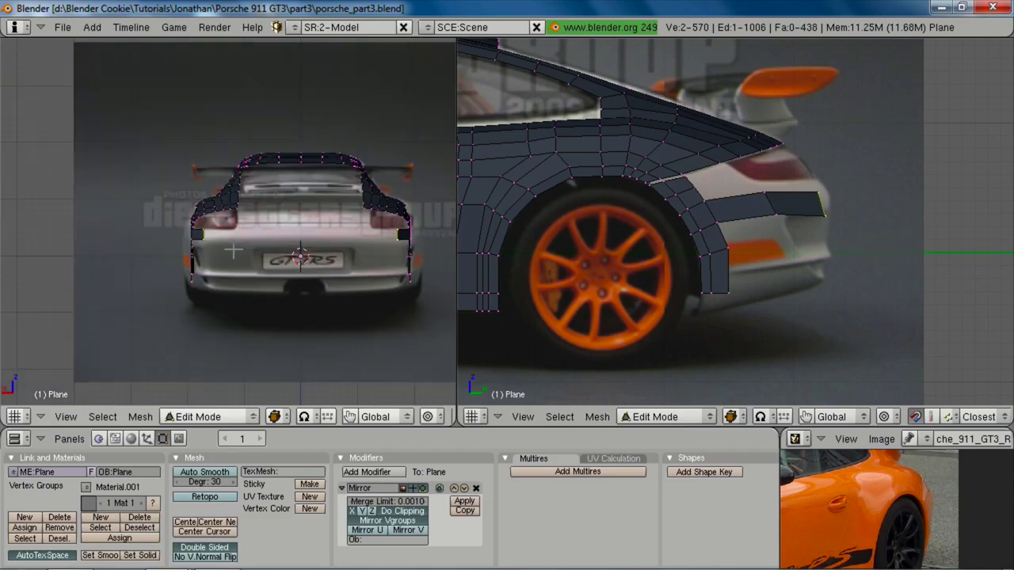
scroll(278, 254, "up", 4)
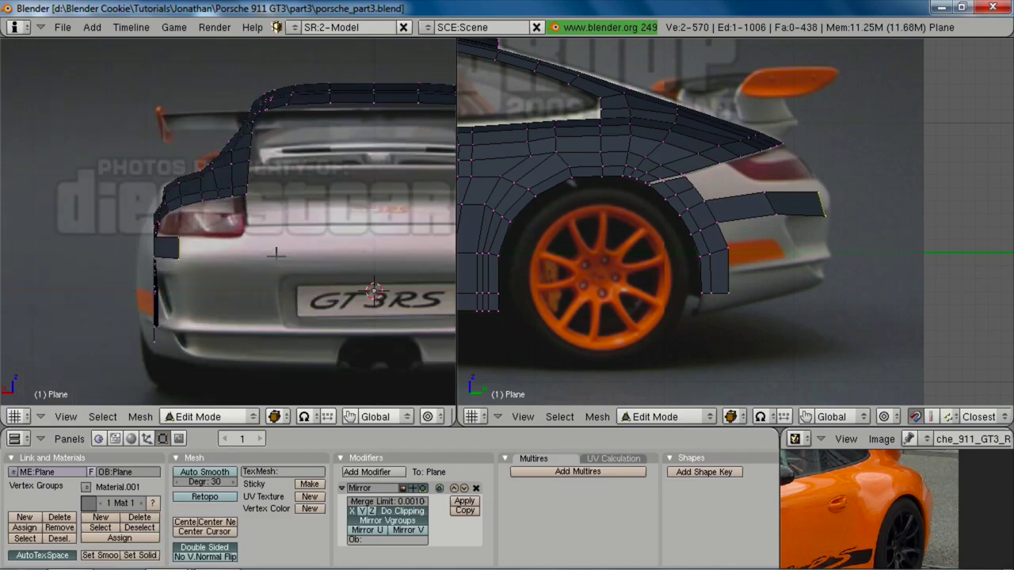
right_click(813, 223)
key("g")
key("z")
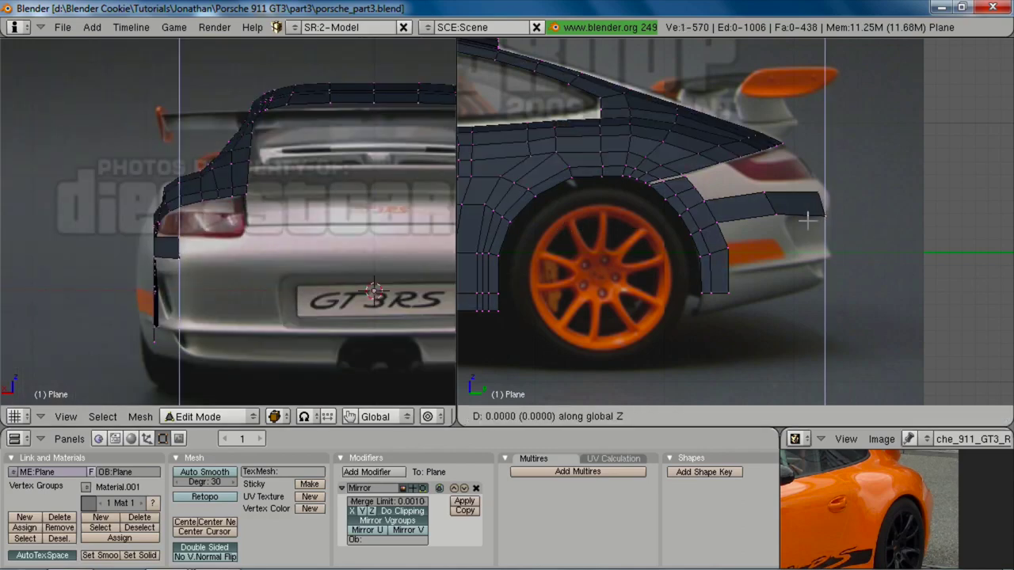
left_click(810, 219)
Step: Flatten the rear end edge by scaling its two vertices to 0 along Y
right_click(820, 192, "shift")
type("s")
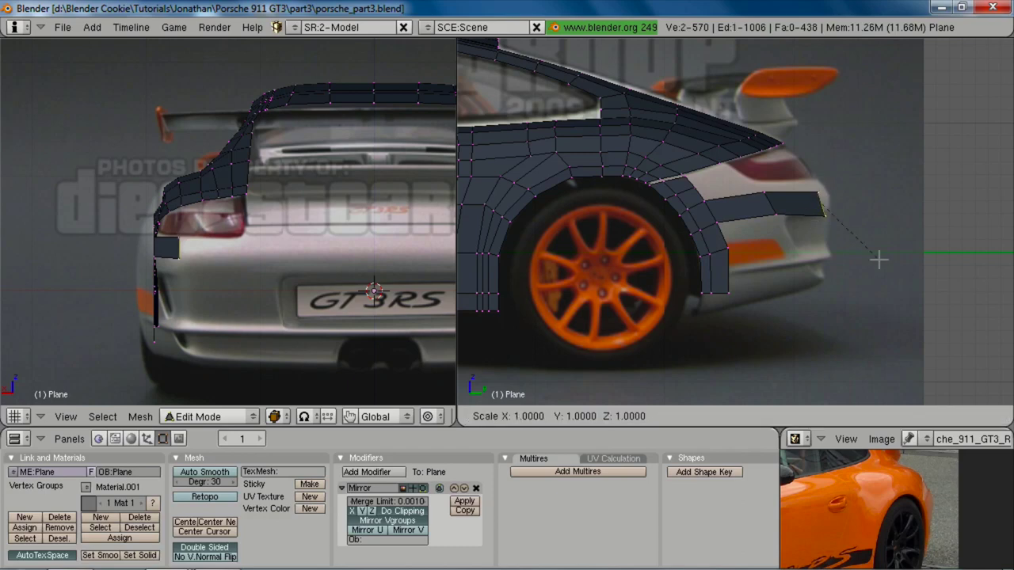
type("y0")
key("Return")
Step: Extrude the rear end edge along X to the car's center line and move it about 0.07 units rearward along Y
key("a")
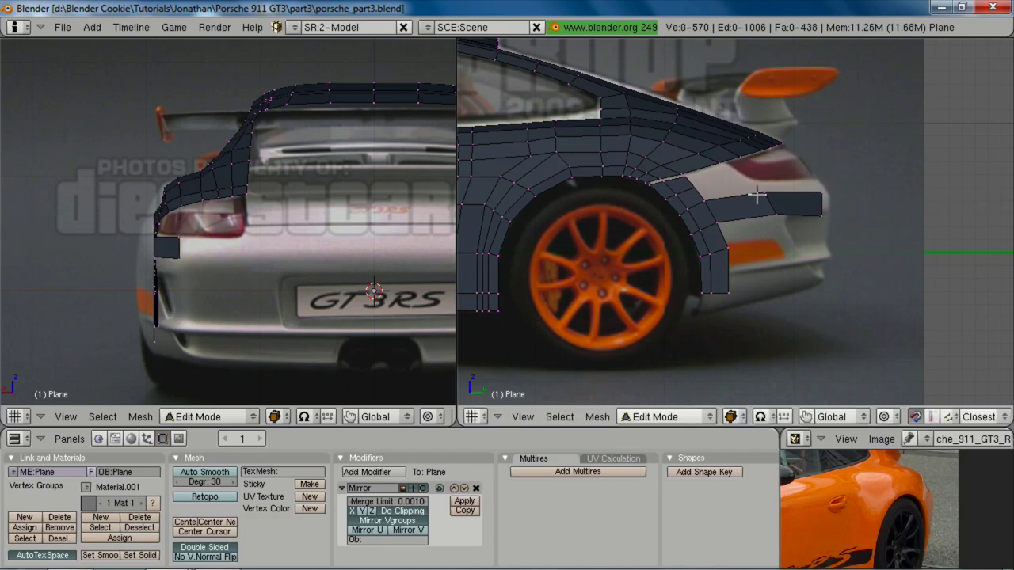
right_click(821, 193, "shift")
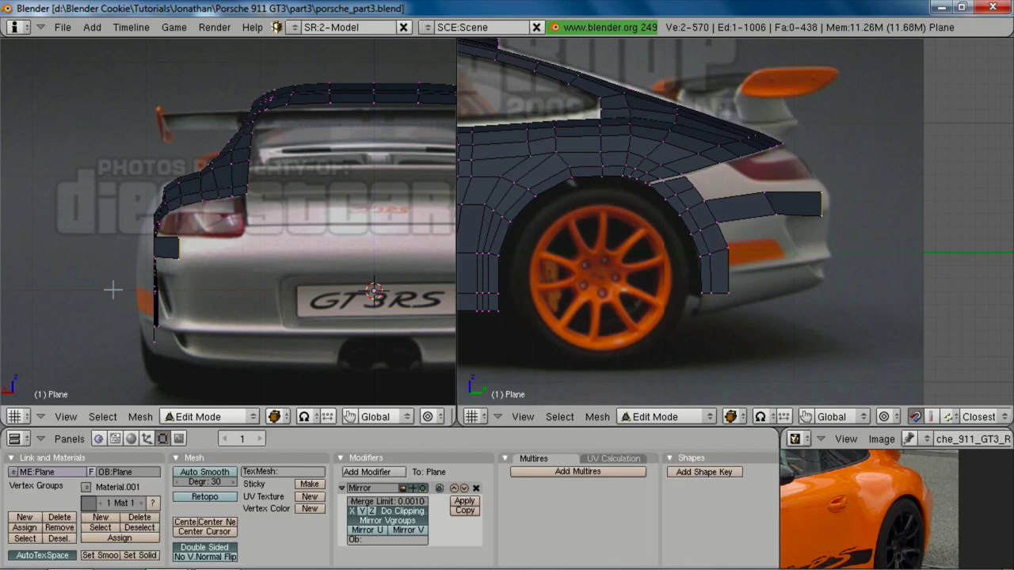
key("e")
left_click(153, 296)
key("x")
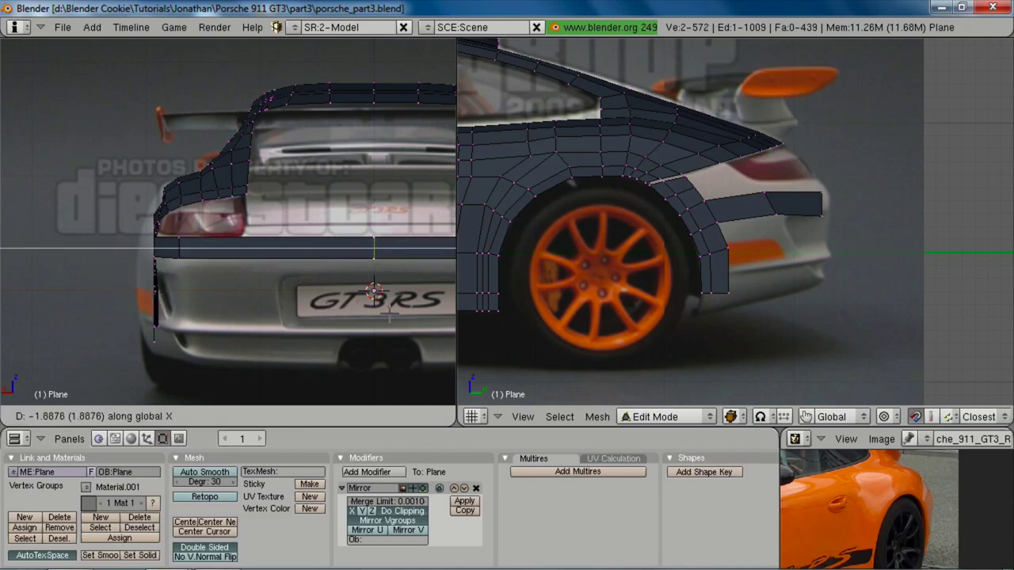
left_click(389, 314)
key("g")
key("y")
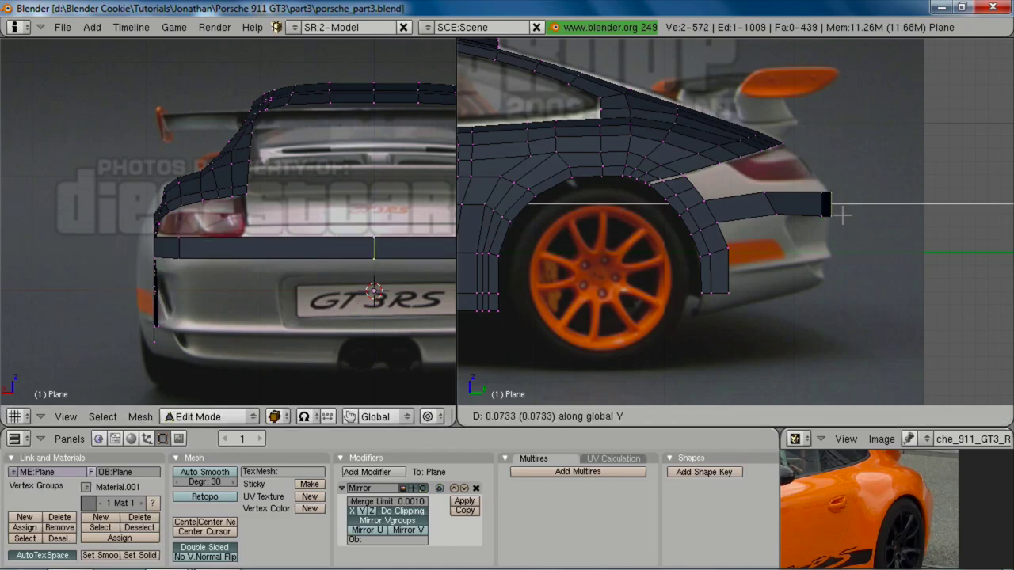
left_click(842, 215)
Step: Add two loop cuts across the rear strip between its corner and the center line, and shift them slightly rearward along Y
key("ctrl+r")
scroll(256, 247, "up", 1)
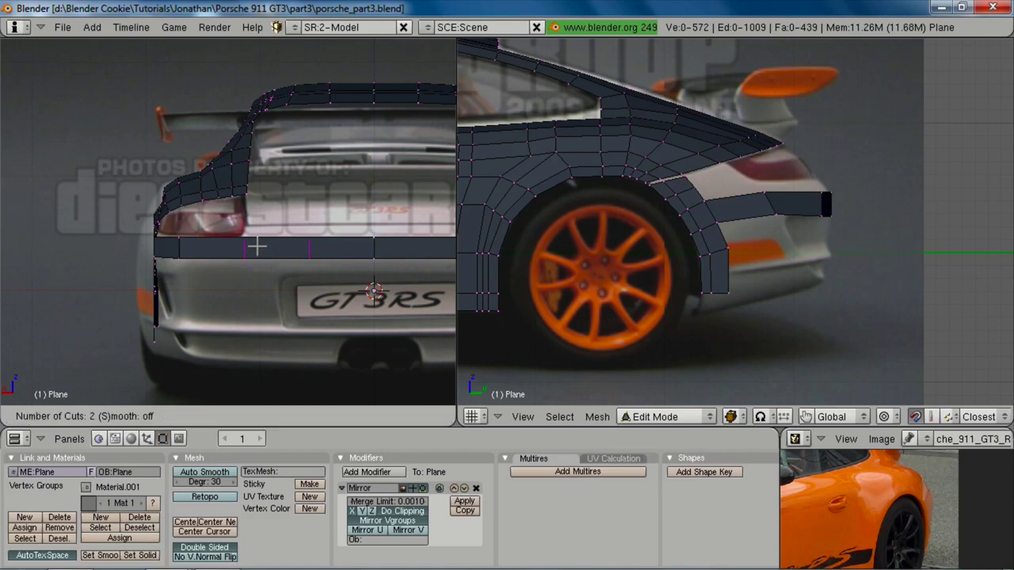
left_click(256, 247)
key("g")
key("y")
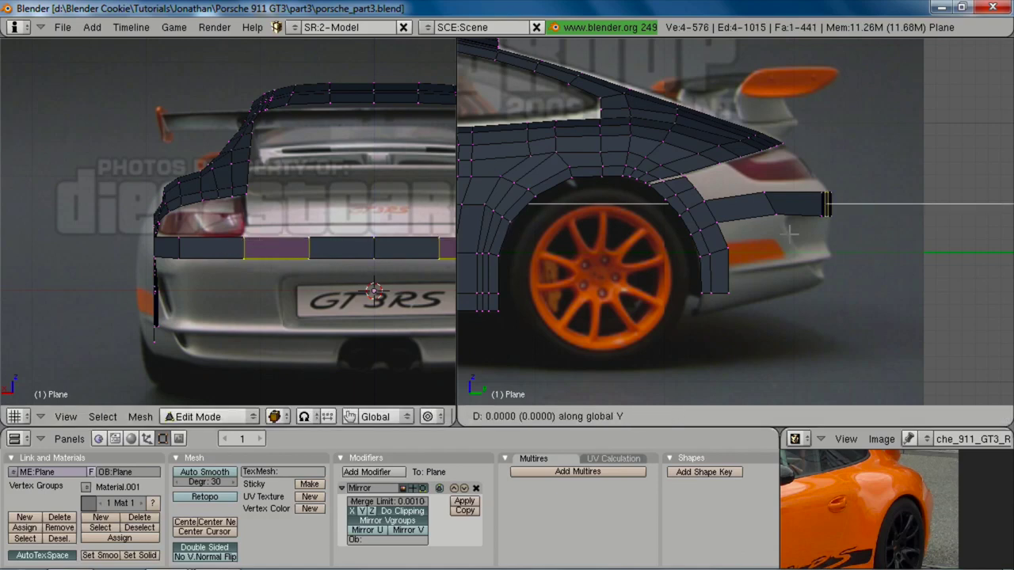
left_click(800, 236)
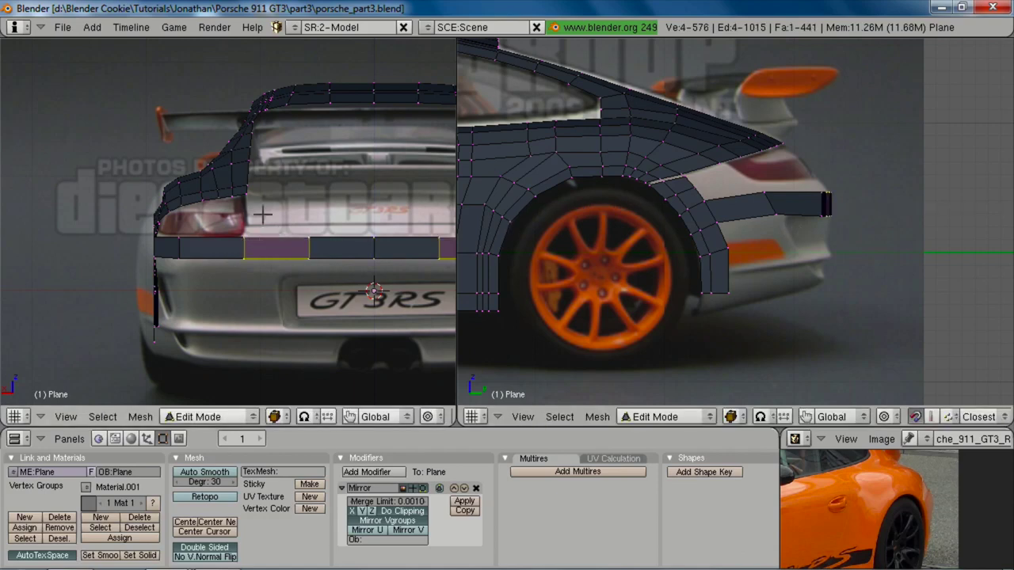
Step: Examine the rear strip's curve in perspective and compare it with the rear and elevated car reference photos
middle_click_drag(274, 246, 218, 356)
middle_click_drag(254, 285, 308, 174)
scroll(309, 175, "down", 4)
middle_click_drag(158, 265, 232, 312)
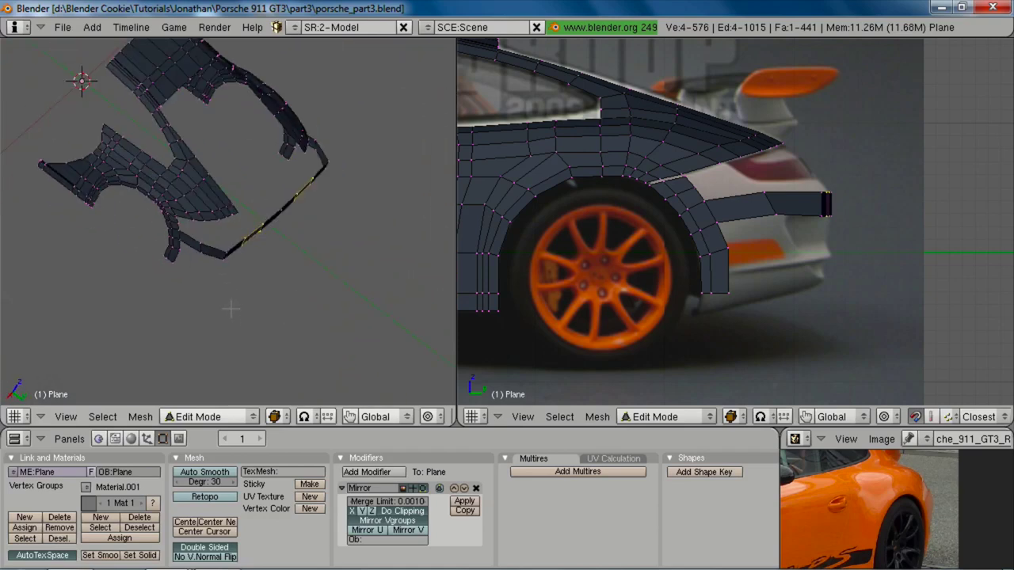
key("alt+Tab")
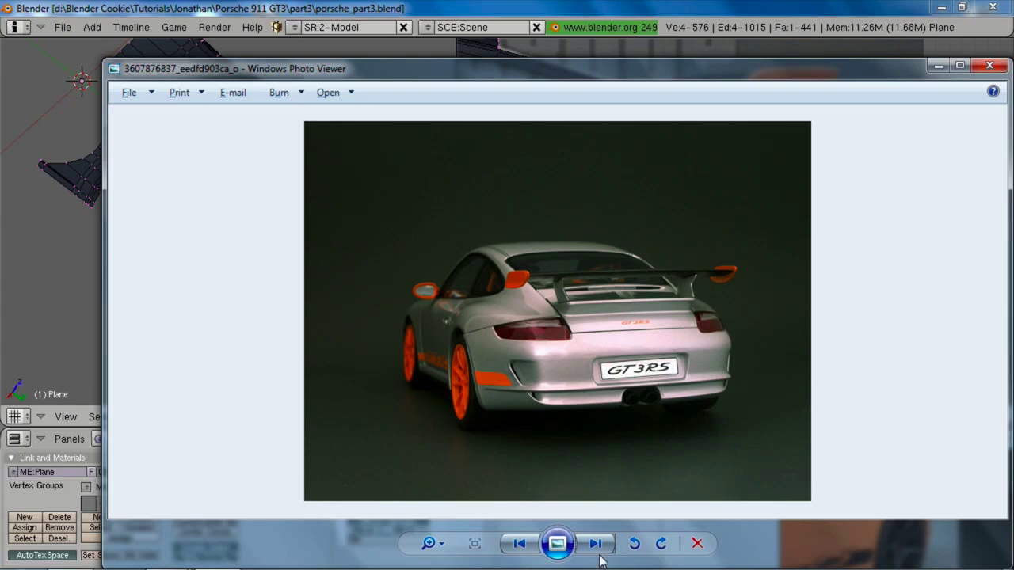
left_click(596, 545)
left_click(596, 545)
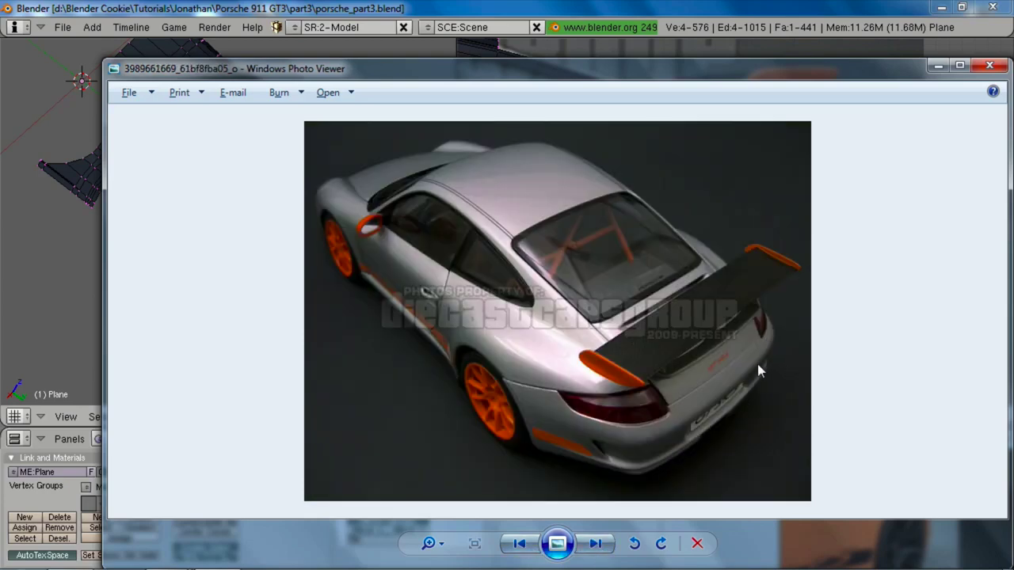
key("alt+Tab")
Step: Move the two new rear strip edges further rearward along Y to round the bumper's curve
scroll(884, 206, "up", 3)
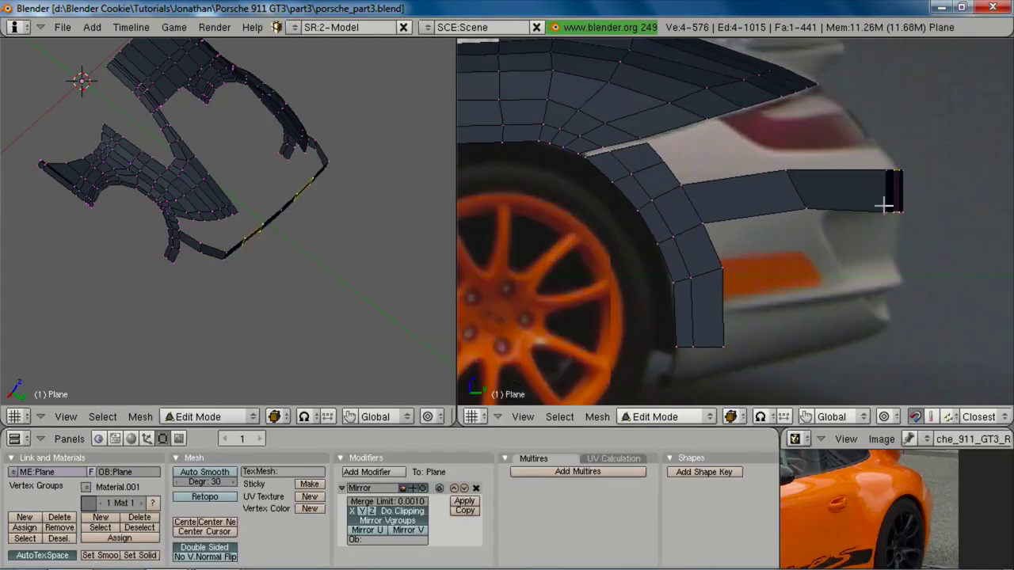
key("g")
key("y")
left_click(920, 243)
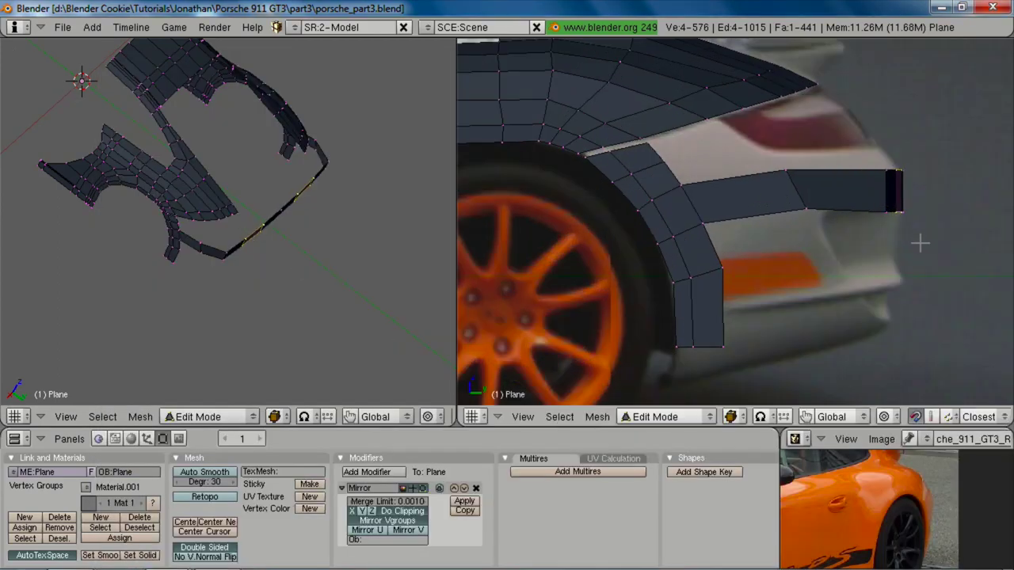
Step: Select the strip's vertical edge at the rear corner and move it about 0.07 units forward along Y
middle_click_drag(137, 205, 136, 213)
middle_click_drag(264, 262, 268, 229)
right_click(284, 207, "shift")
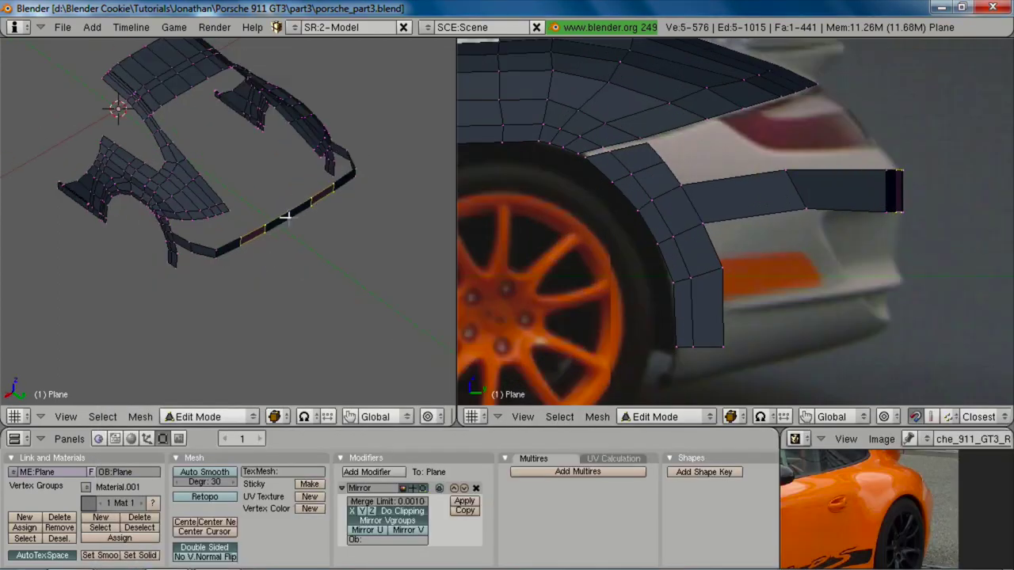
right_click(289, 217, "shift")
key("a")
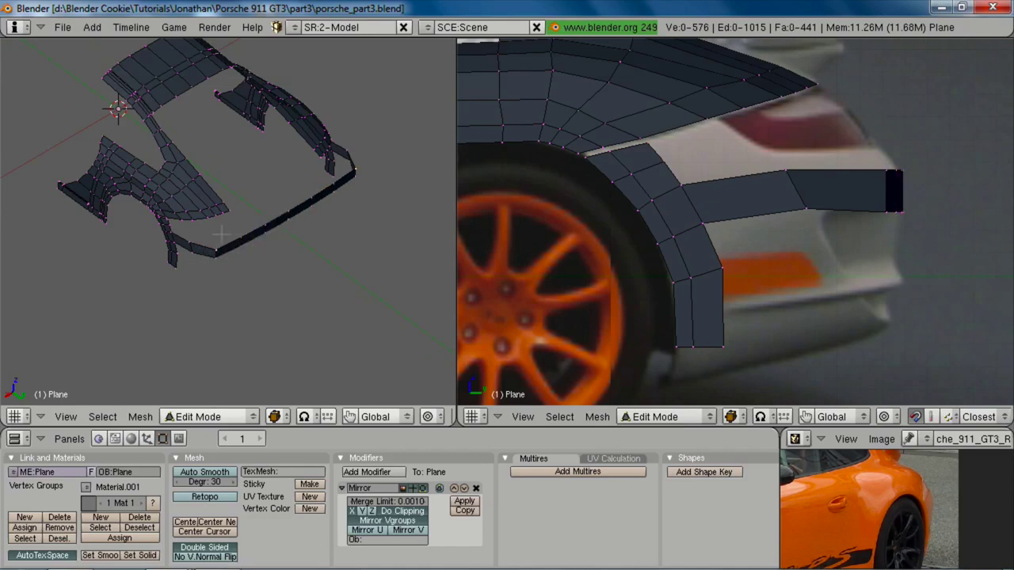
right_click(213, 271, "shift")
key("g")
key("y")
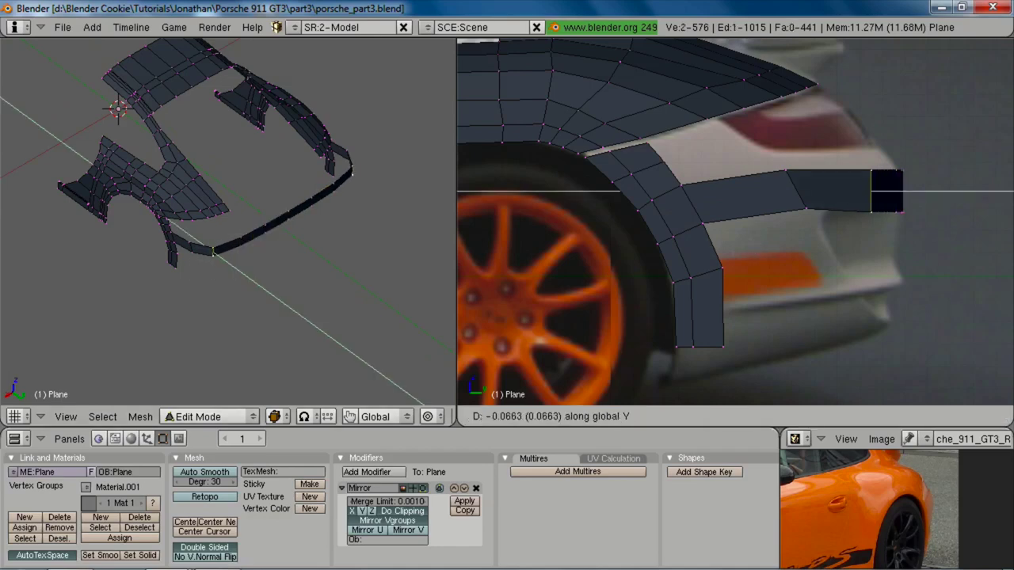
left_click(737, 245)
Step: Extrude the upper edge of the rear strip about 0.10 units up and 0.11 units forward toward the taillight's underside
middle_click_drag(243, 276, 273, 255)
key("KP_1")
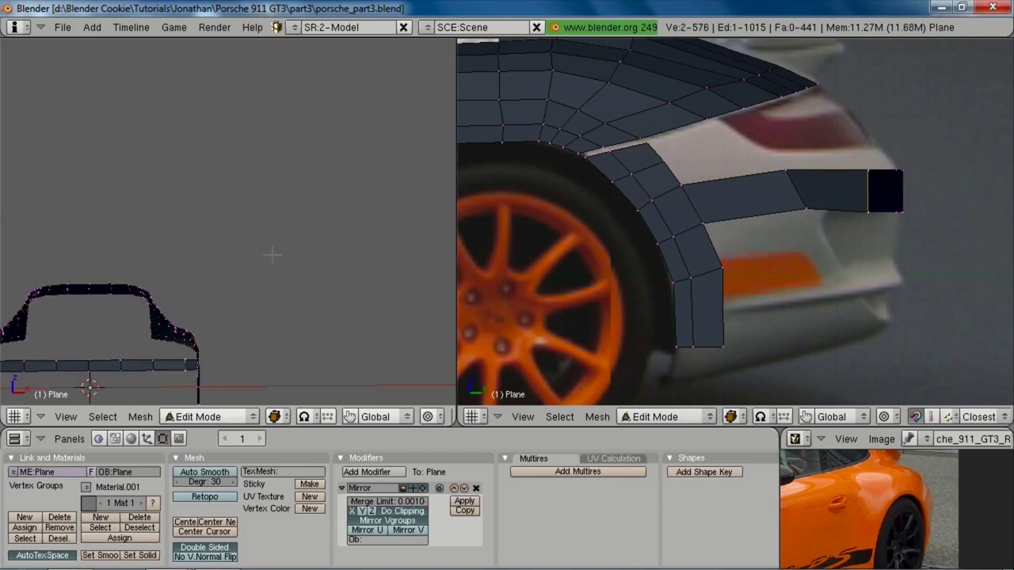
key("ctrl+KP_1")
key("KP_5")
middle_click_drag(214, 278, 189, 173, "shift")
scroll(313, 326, "up", 4)
middle_click_drag(228, 295, 137, 222, "shift")
scroll(231, 233, "up", 2)
scroll(880, 179, "up", 2)
key("z")
key("a")
key("b")
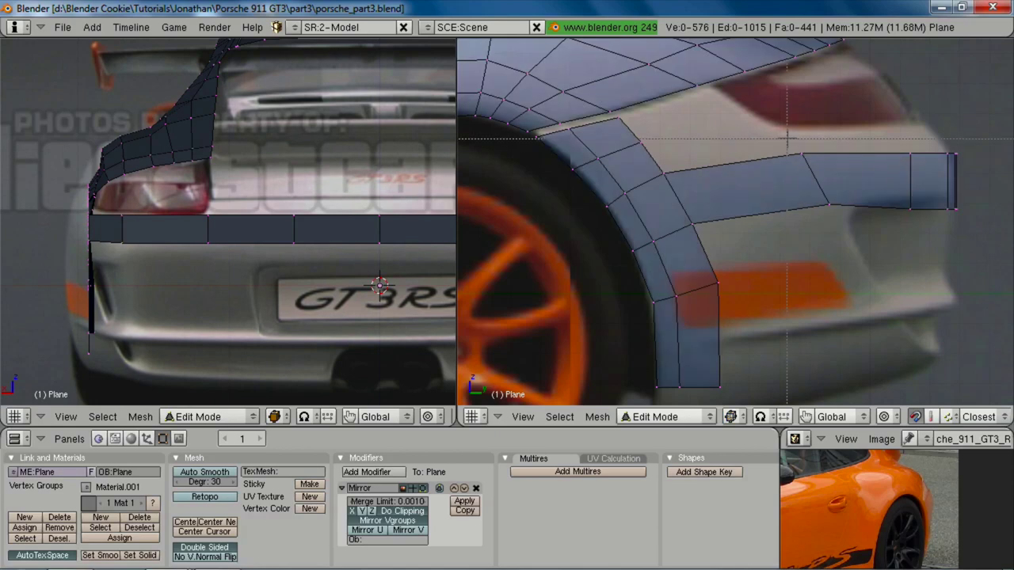
left_click_drag(787, 138, 982, 168)
key("e")
left_click(966, 195)
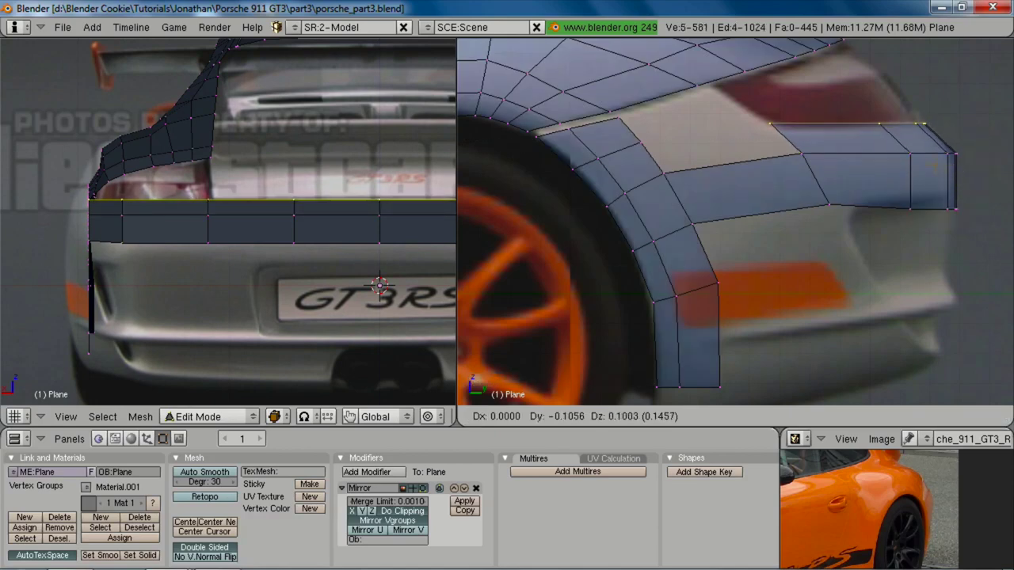
left_click(936, 165)
Step: Lower the extruded upper edge about 0.016 units along Z to match the taillight's bottom line in the rear view
key("z")
key("z")
key("g")
key("z")
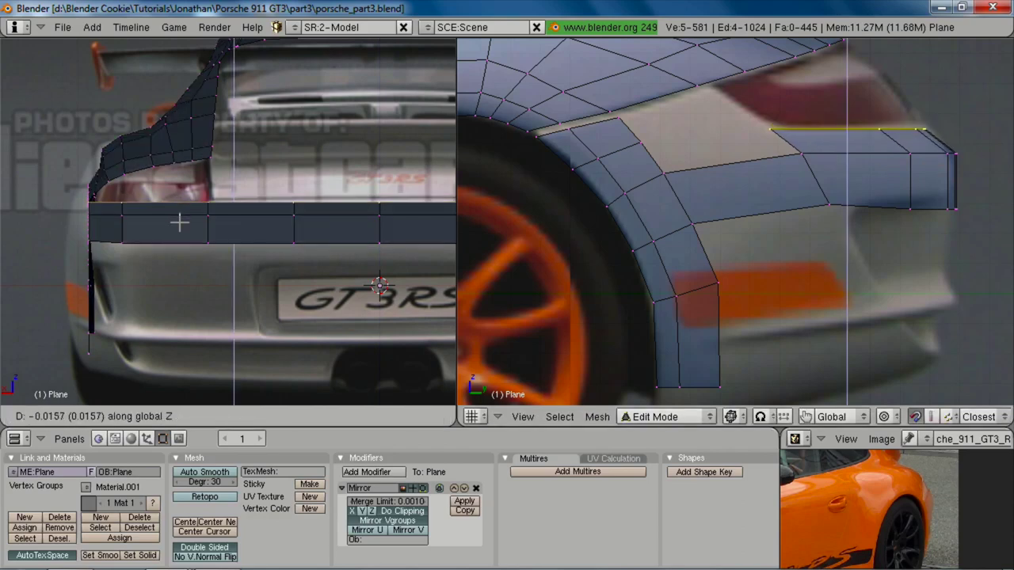
left_click(180, 223)
Step: Raise the lower edge of the rear strip slightly along Z and make the mesh see-through in the rear view
scroll(826, 220, "down", 5)
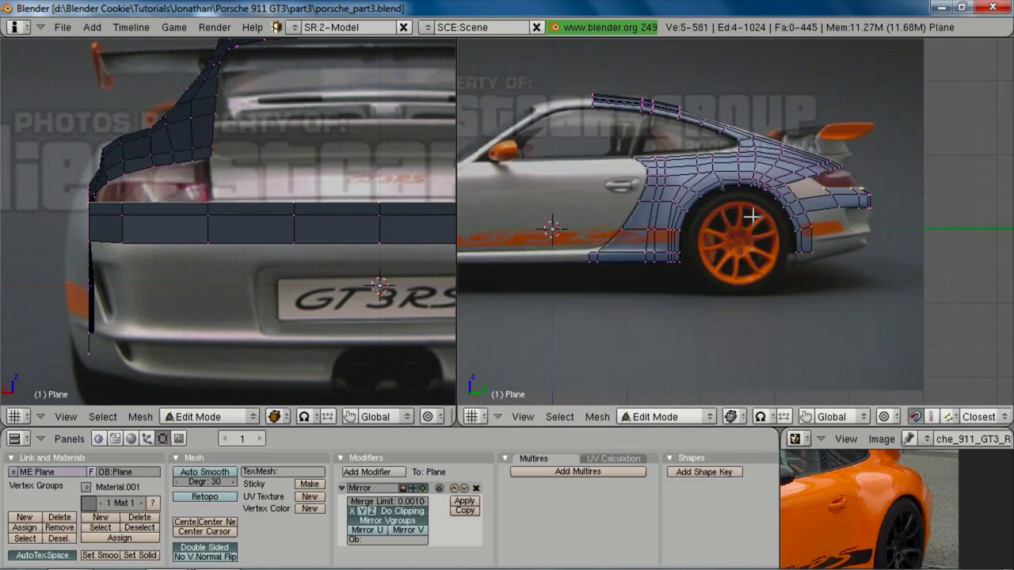
scroll(847, 224, "up", 6)
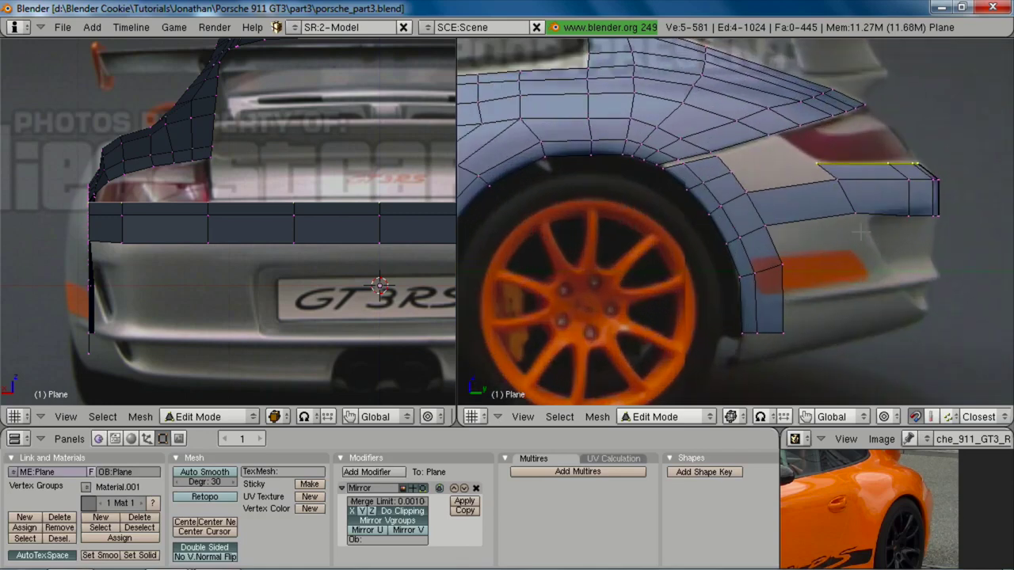
key("a")
key("b")
left_click_drag(901, 209, 971, 237)
key("g")
key("z")
left_click(975, 225)
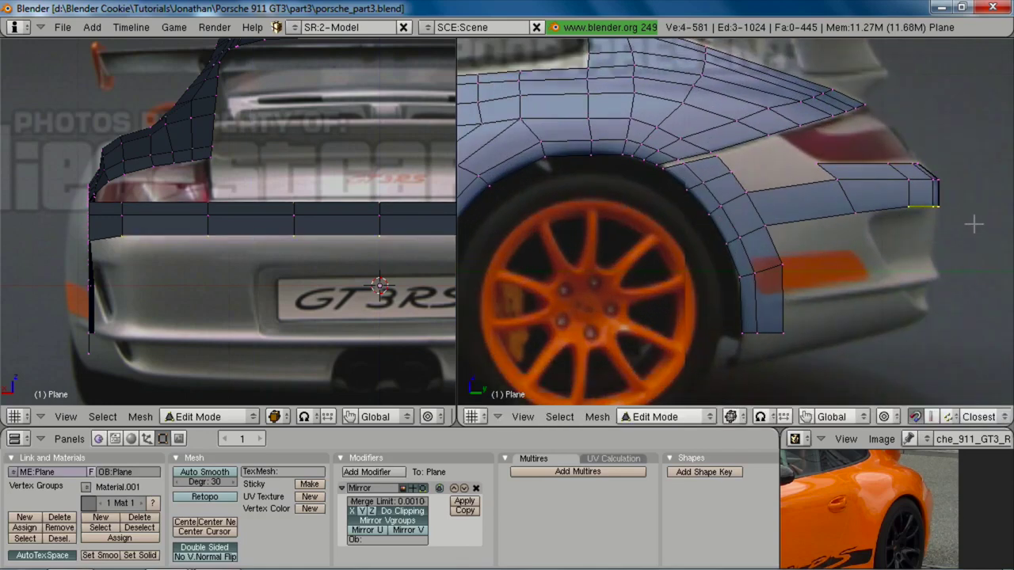
middle_click_drag(256, 270, 220, 260, "shift")
key("z")
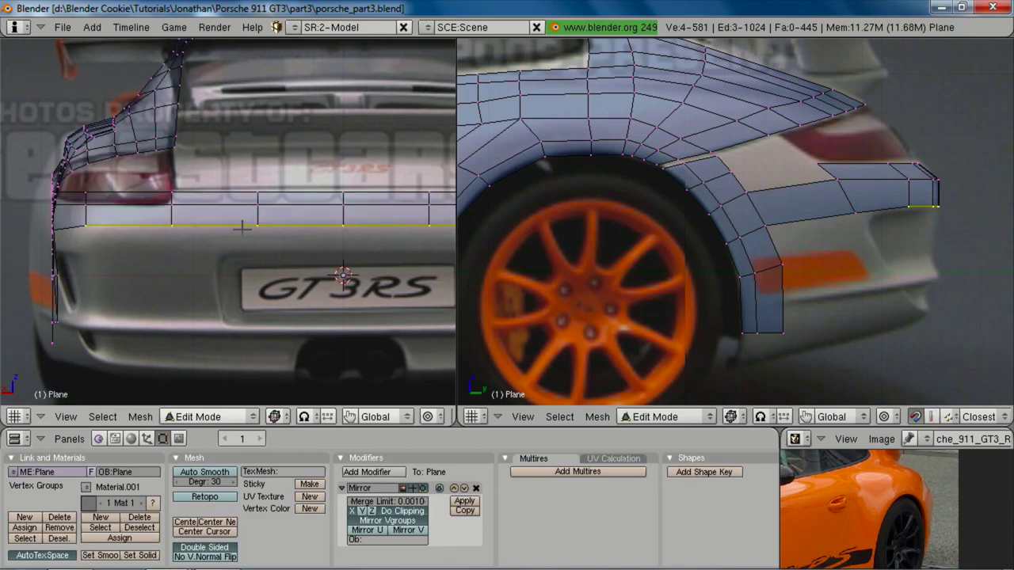
key("a")
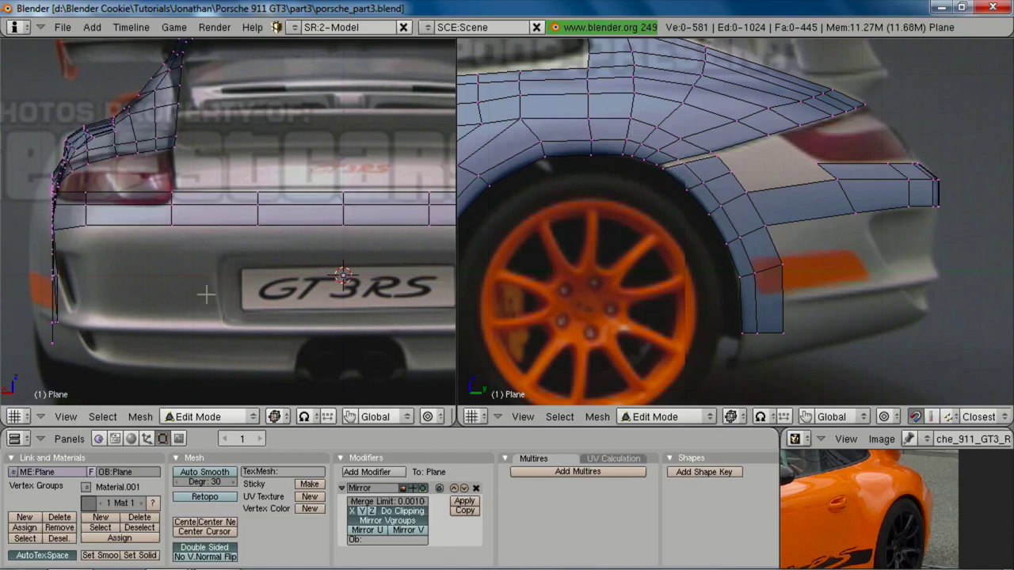
Step: Add a loop cut to the side strip between the wheel arch and the rear corner, sliding it close to the strip's rear edge
middle_click_drag(827, 176, 811, 204, "shift")
key("z")
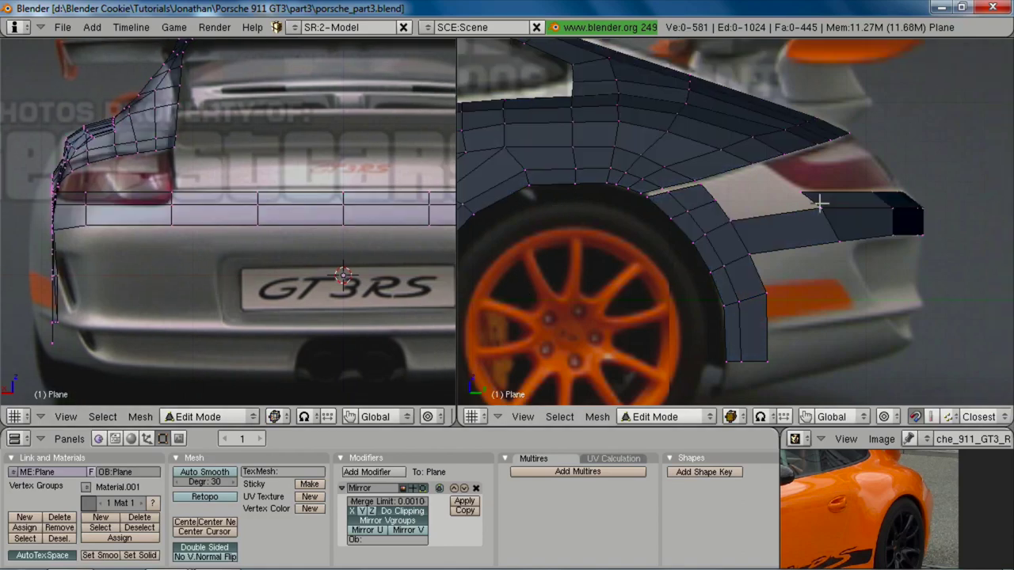
key("ctrl+r")
left_click(806, 218)
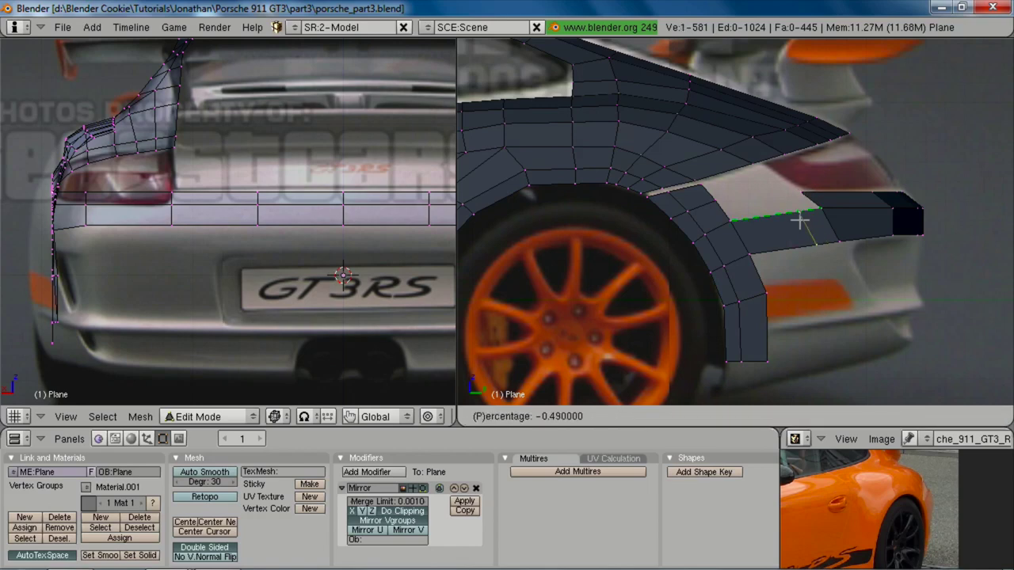
left_click(799, 222)
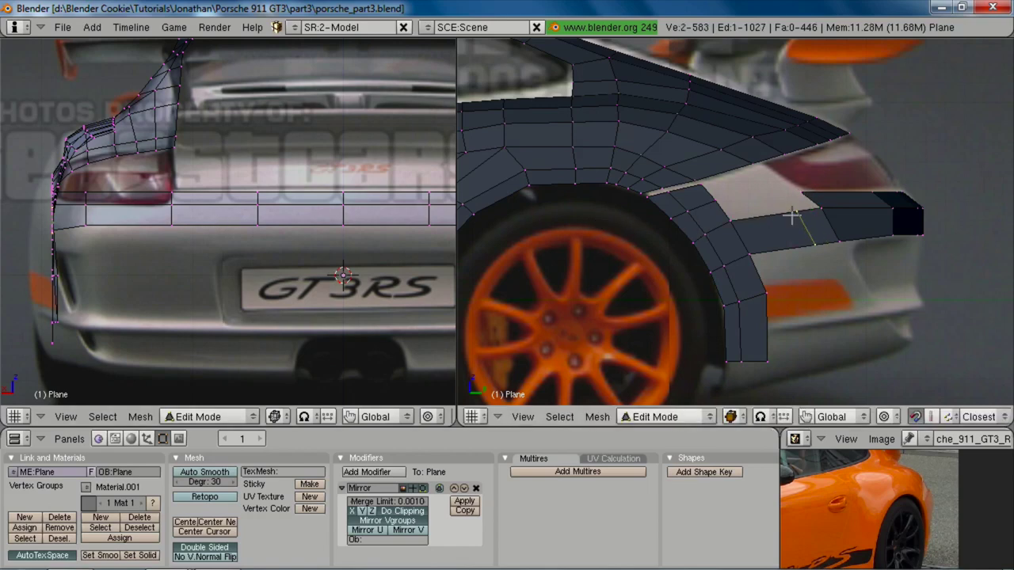
Step: Move the three vertices of the side strip's edge below the taillight slightly inward along X and check the shape in perspective
key("a")
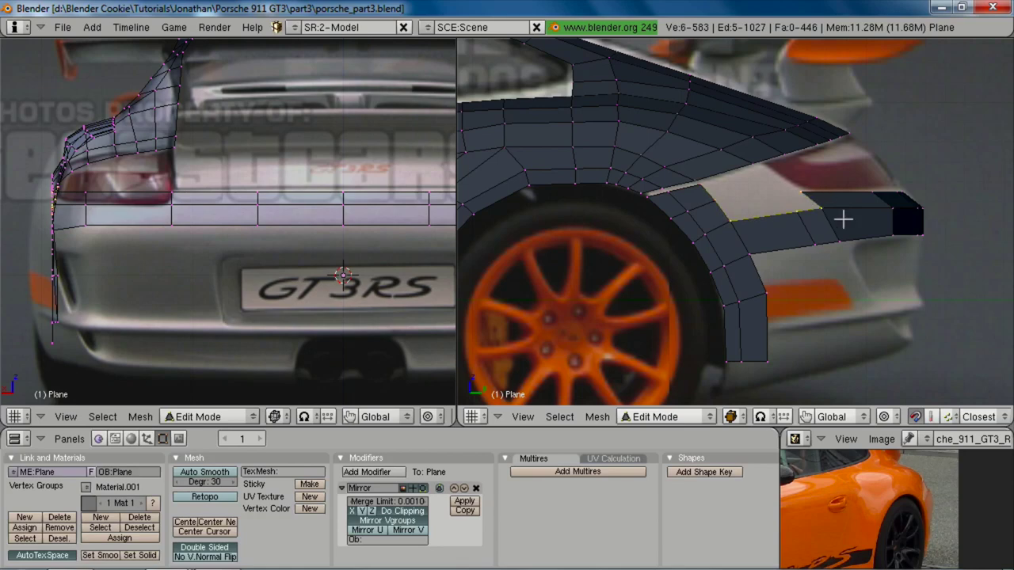
right_click(835, 235, "shift")
right_click(803, 194, "shift")
key("g")
key("x")
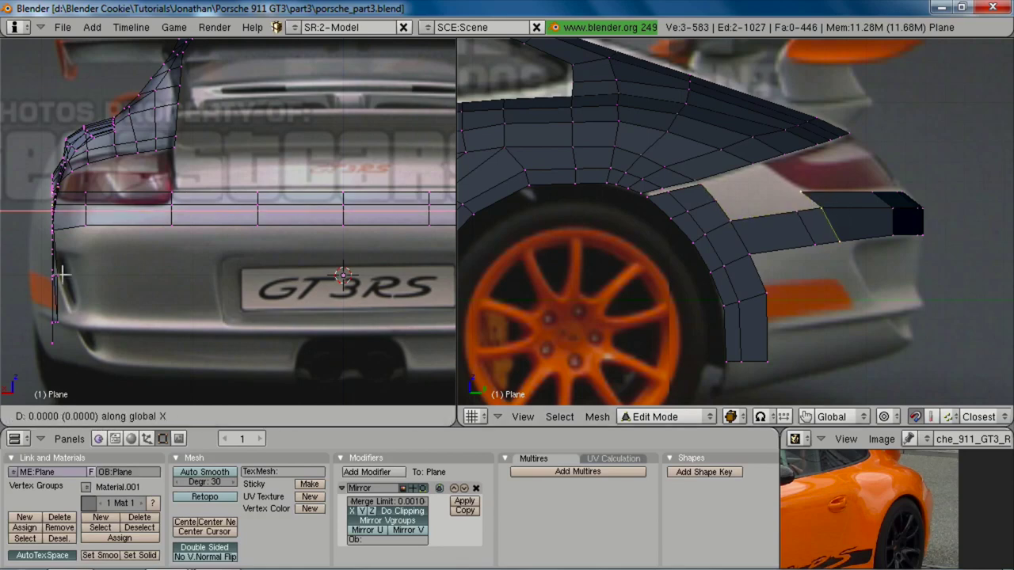
left_click(96, 275)
key("z")
middle_click_drag(98, 274, 157, 214)
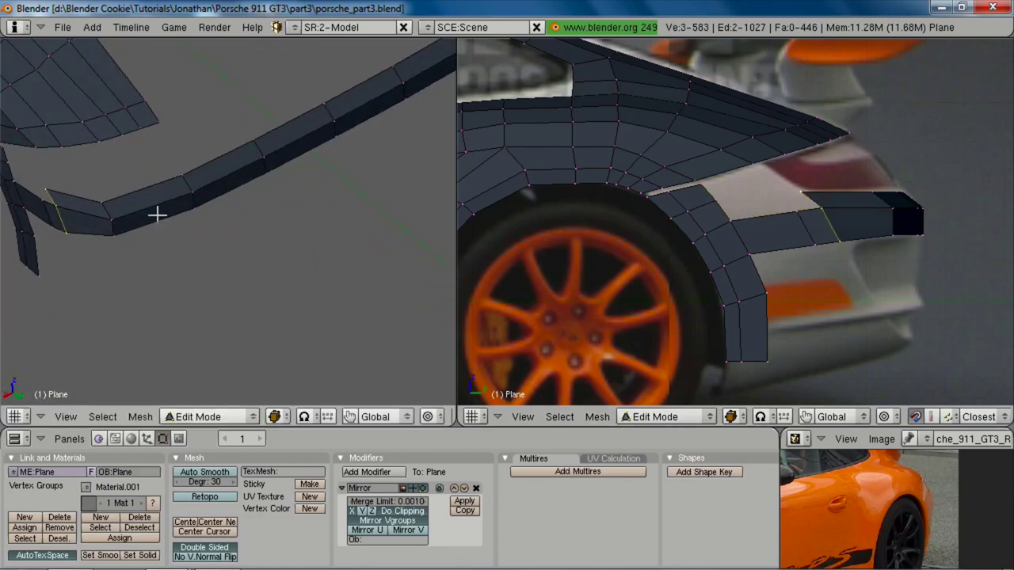
key("ctrl+KP_1")
key("KP_3")
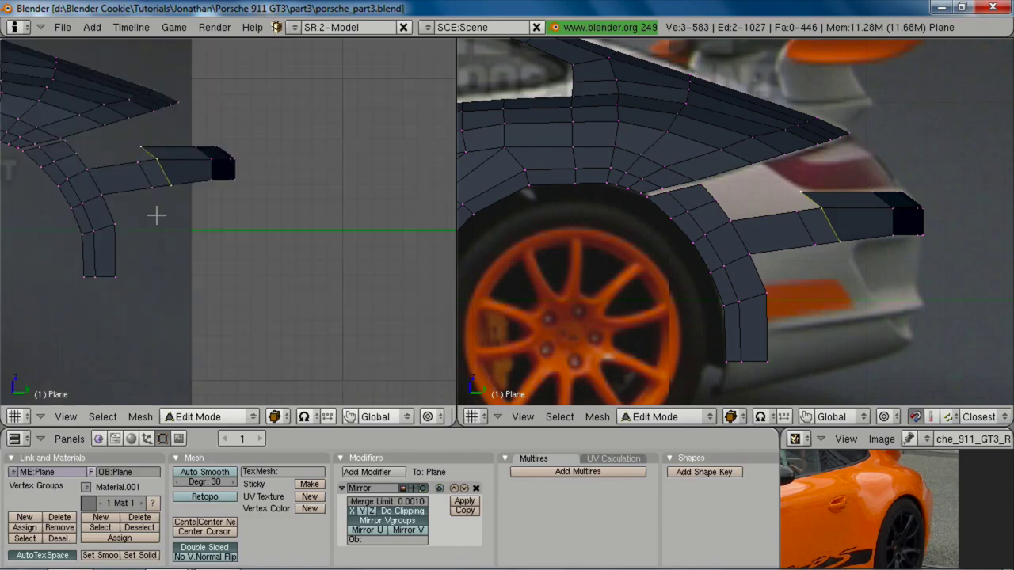
key("ctrl+KP_1")
key("a")
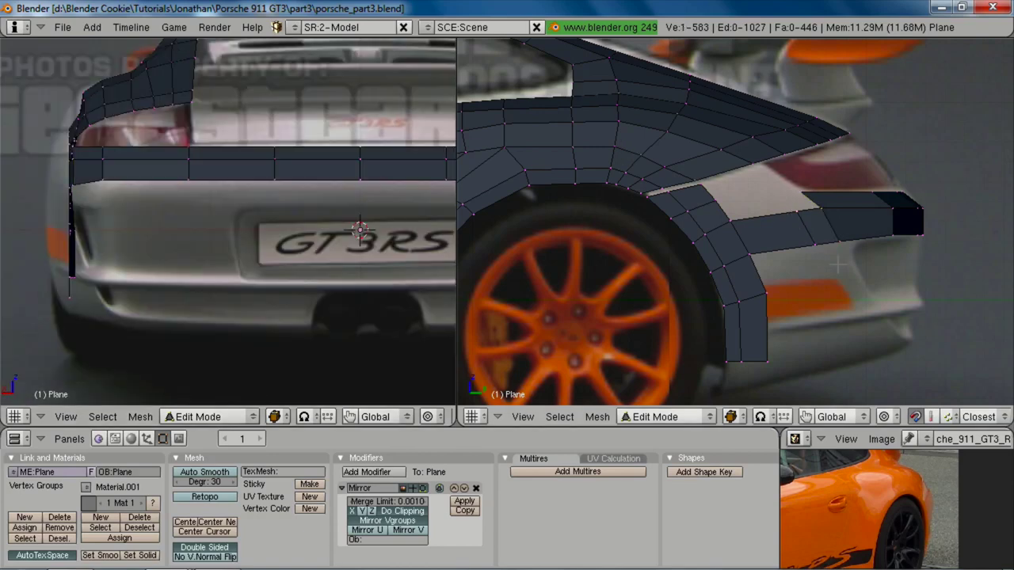
Step: Extrude the new cut's upper vertex about 0.10 units up and forward toward the taillight, and delete the extra extruded vertex
key("e")
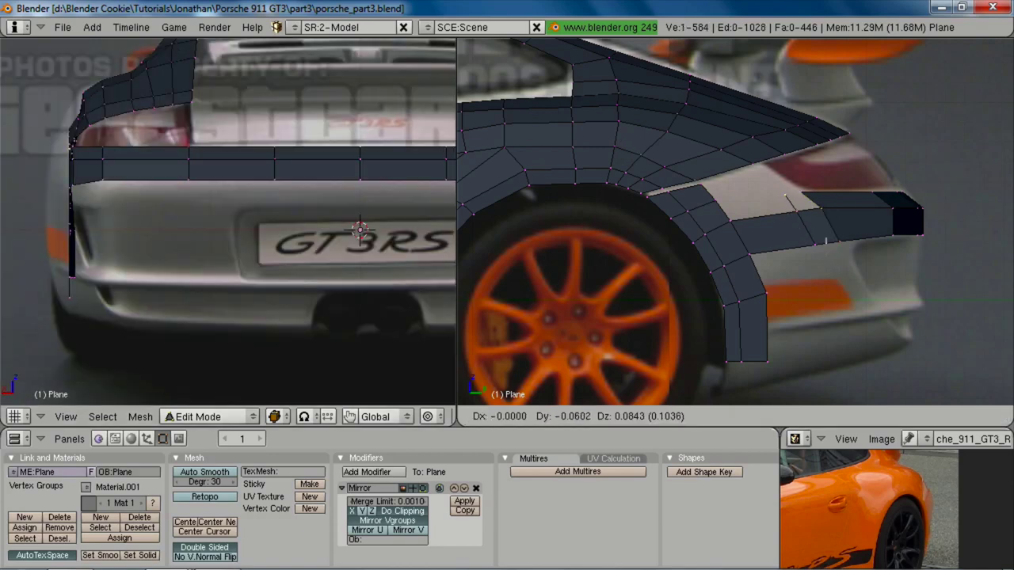
left_click(827, 241)
key("e")
right_click(792, 209)
key("x")
left_click(789, 210)
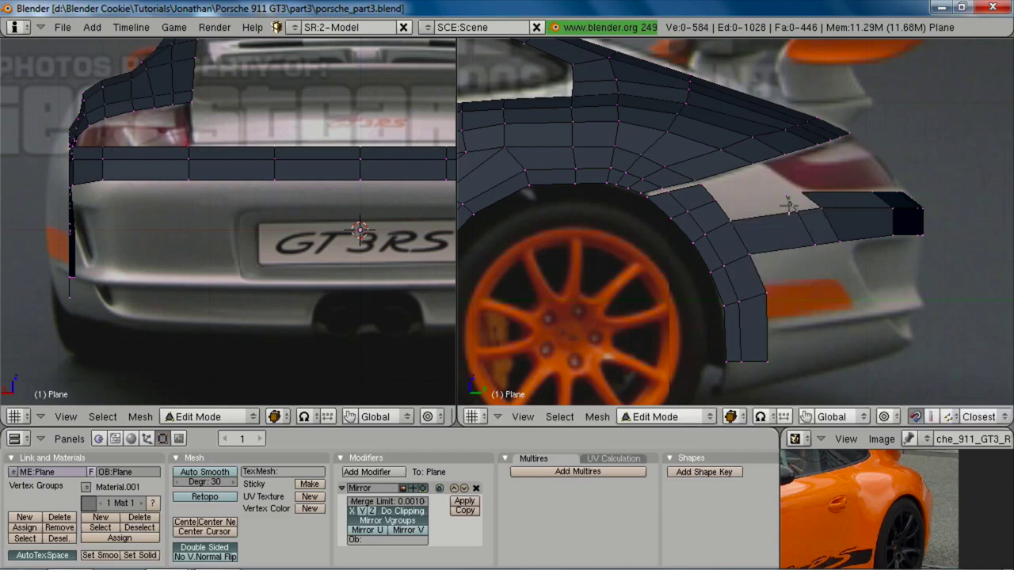
Step: Fill the face between the extruded vertex and the rear strip, and connect that vertex to the fender above with an edge
right_click(784, 192, "shift")
key("f")
right_click(785, 192)
right_click(800, 218, "shift")
right_click(795, 183, "shift")
key("f")
Step: Select the two upper vertices of the new face below the taillight and move them slightly inward along X in the rear view
mouse_move(134, 156)
middle_mouse_down("shift")
mouse_move(167, 169)
mouse_move(195, 213)
mouse_move(150, 164)
middle_mouse_up("shift")
key("a")
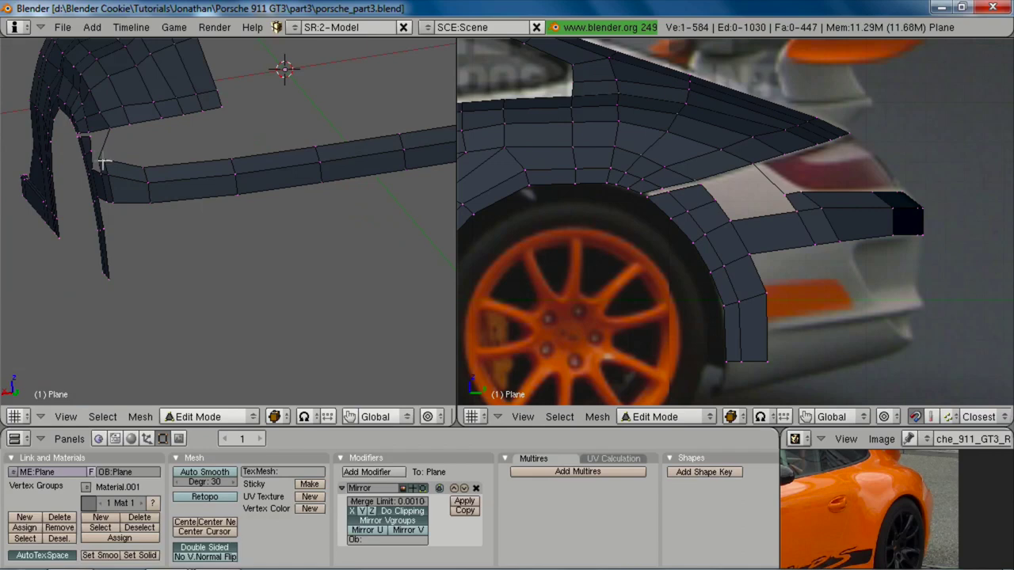
right_click(97, 150)
right_click(112, 164, "shift")
key("ctrl+KP_1")
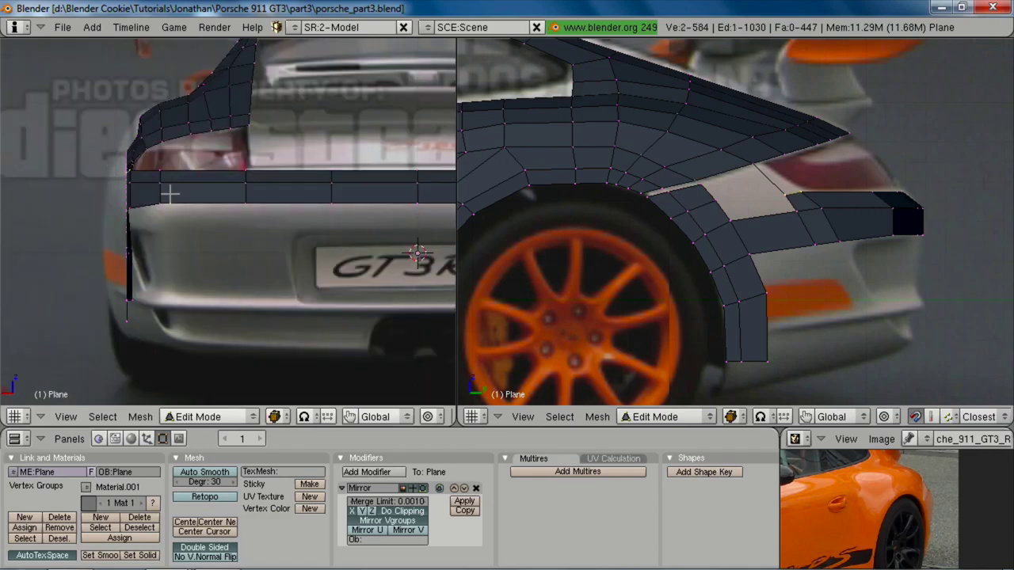
key("g")
key("x")
left_click(173, 194)
Step: Hide the mesh to examine the taillight and bumper corner in the rear reference, and show it again in wireframe
key("2")
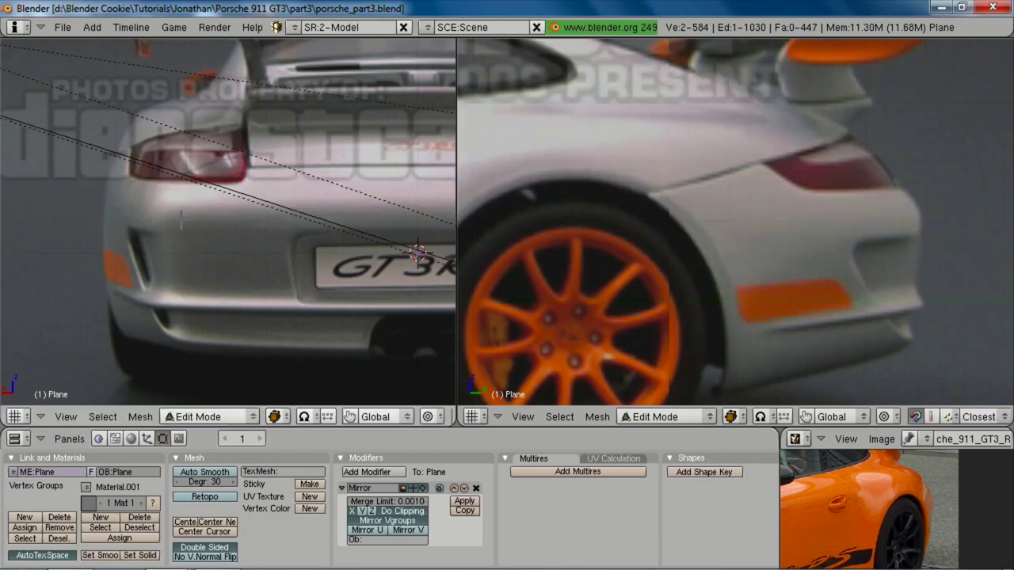
key("1")
key("z")
key("2")
middle_click_drag(170, 209, 158, 199, "ctrl")
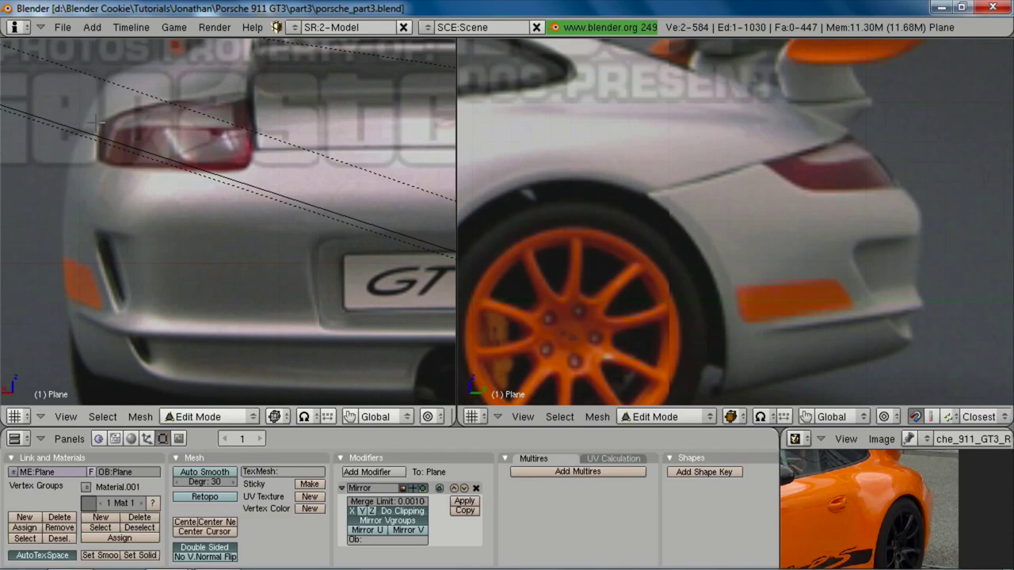
key("1")
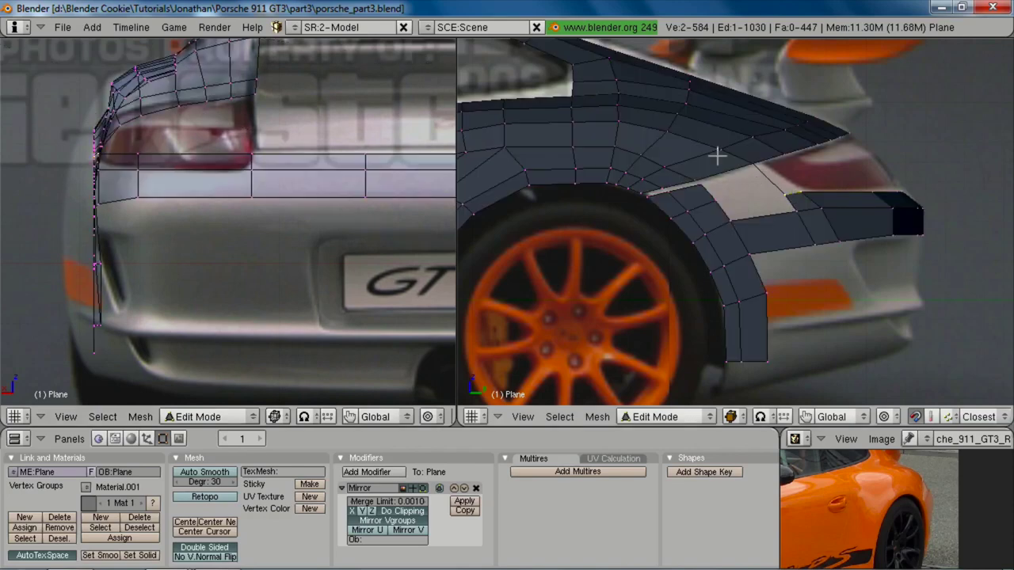
Step: Delete the edge linking the new face to the fender, and extrude the face's upper edge about 0.21 units up and forward below the taillight
key("x")
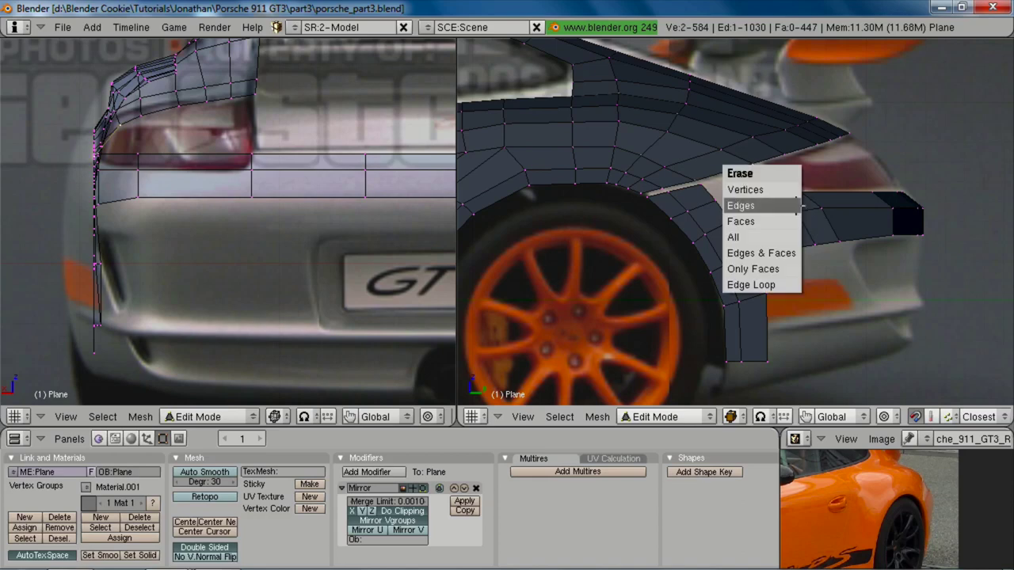
left_click(754, 206)
right_click(784, 191, "shift")
key("e")
left_click(814, 231)
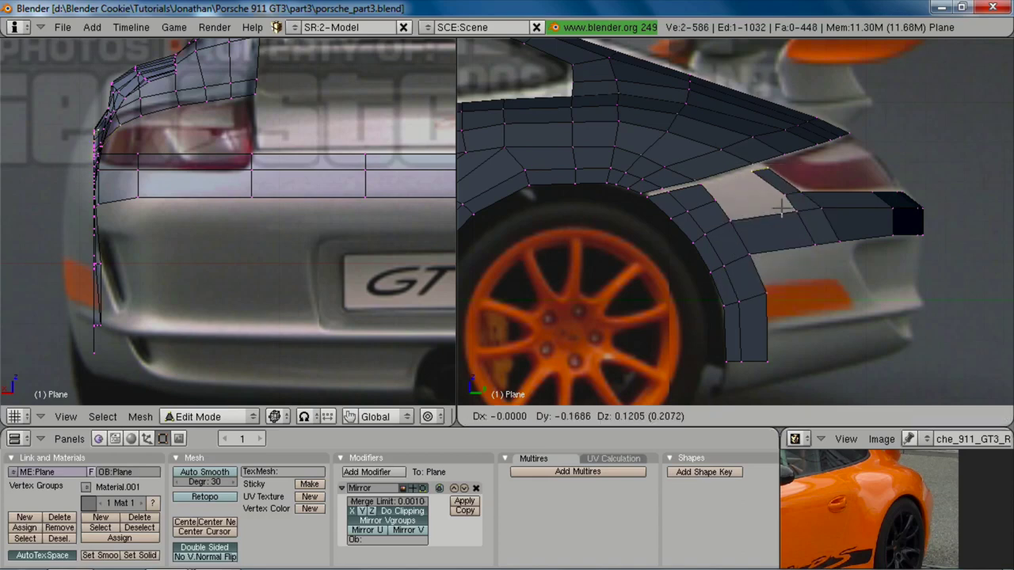
left_click(778, 206)
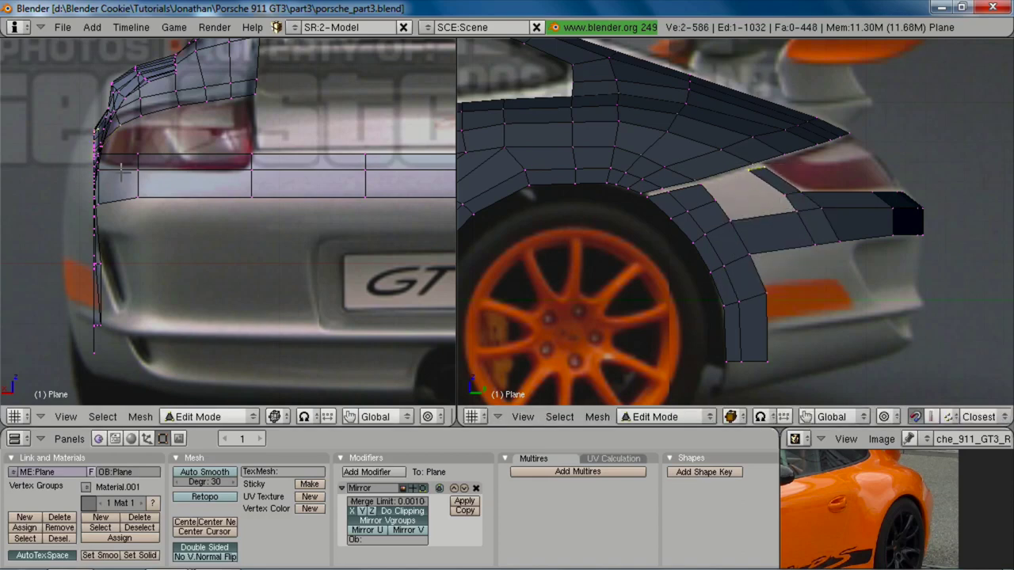
key("2")
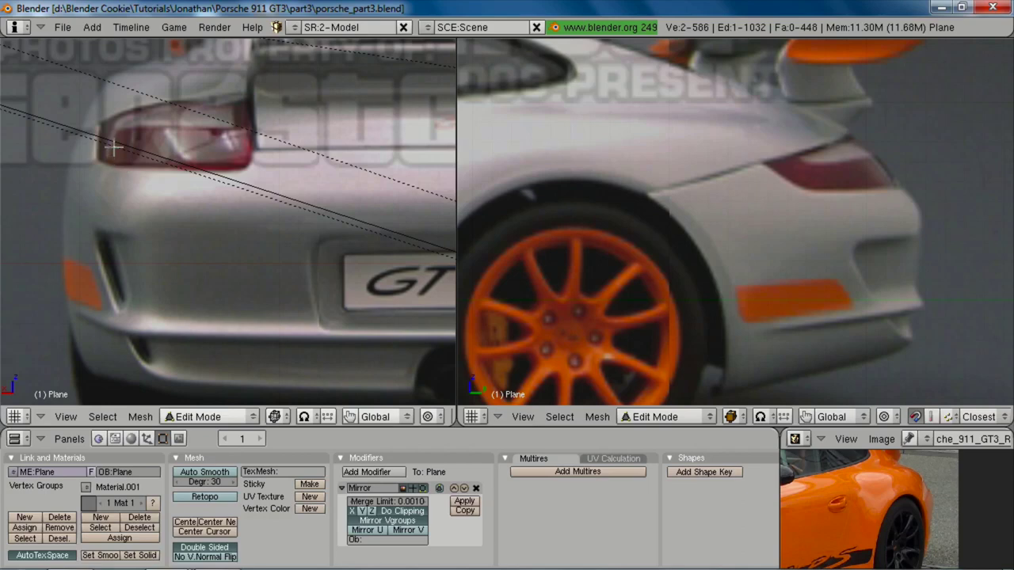
key("1")
Step: Select the two lower fender vertices facing the gap beside the taillight and scale them to 0 along X with snapping turned off
scroll(856, 175, "up", 2)
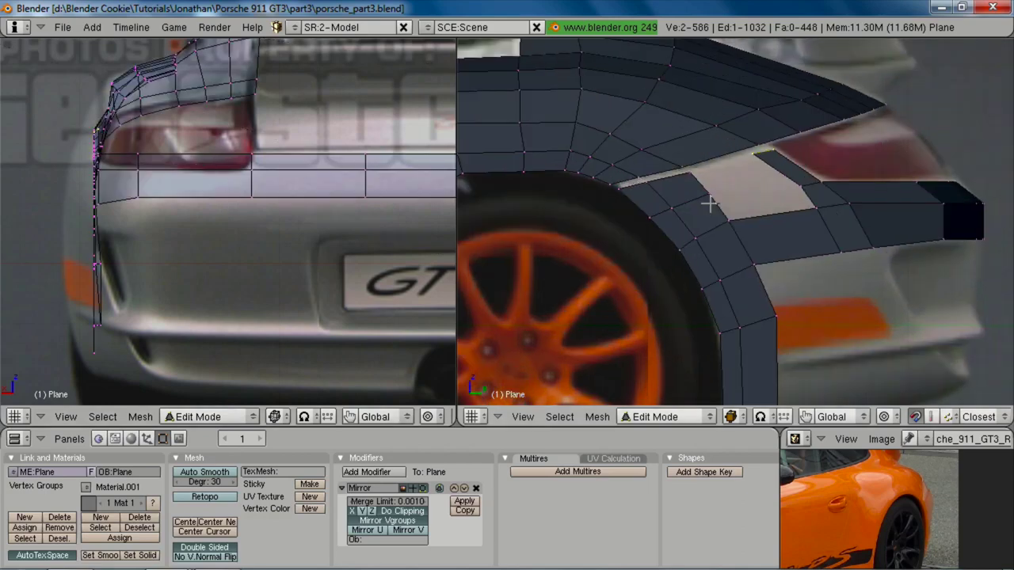
middle_click_drag(710, 204, 776, 199)
key("a")
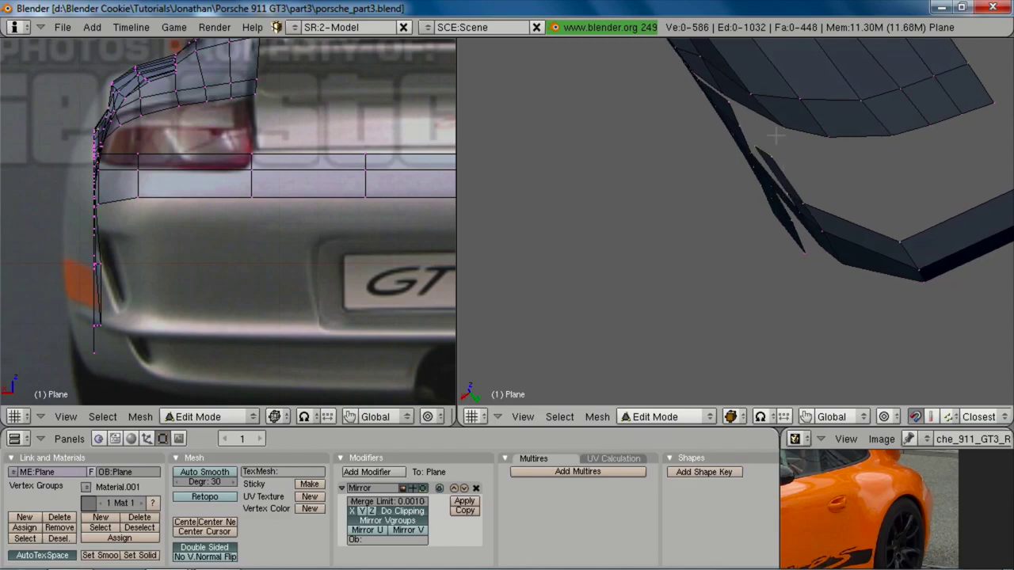
right_click(759, 104, "shift")
key("shift+s")
left_click(768, 160)
key("shift+Tab")
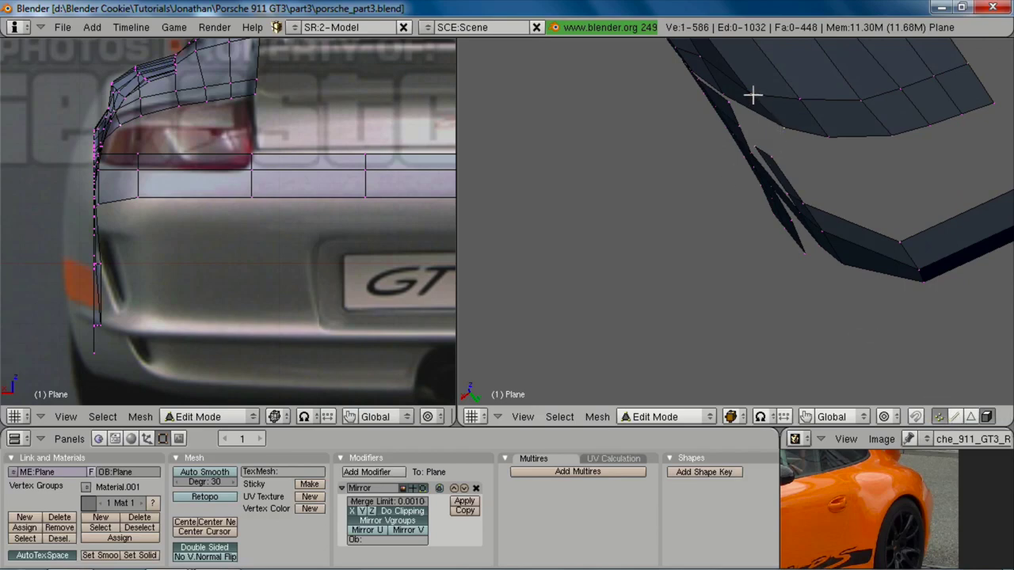
right_click(771, 115, "shift")
key("s")
key("x")
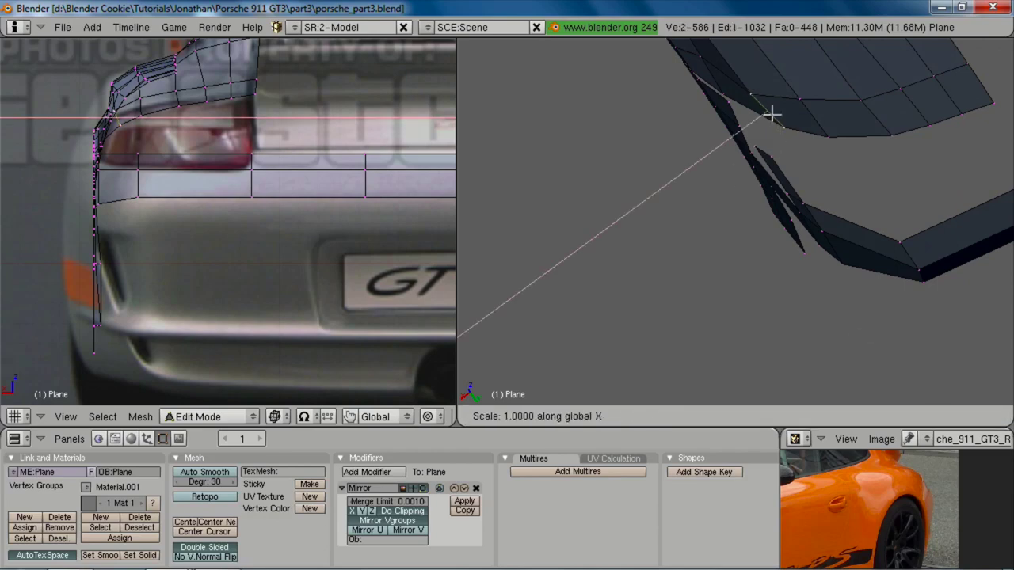
key("0")
key("Return")
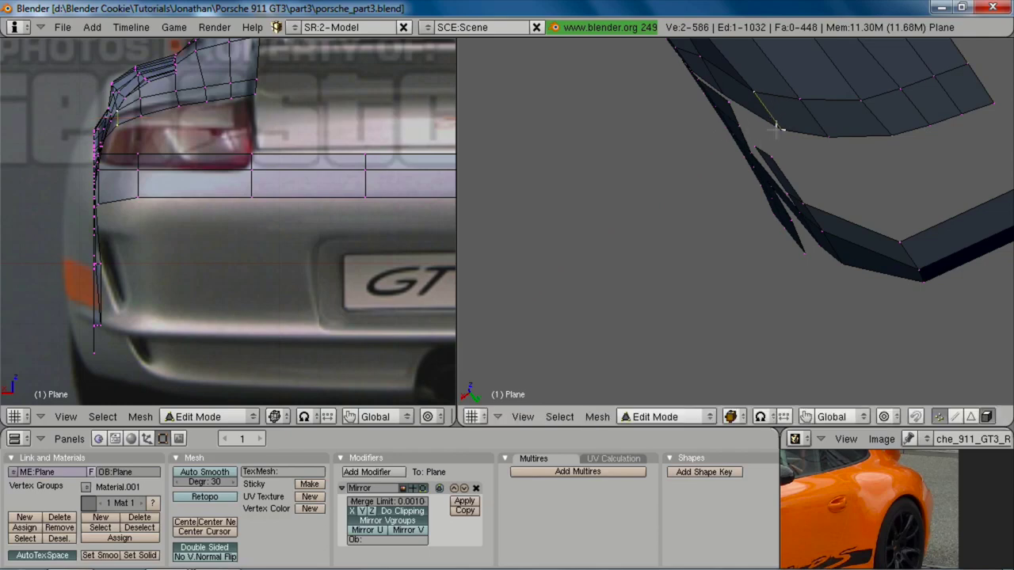
key("g")
key("x")
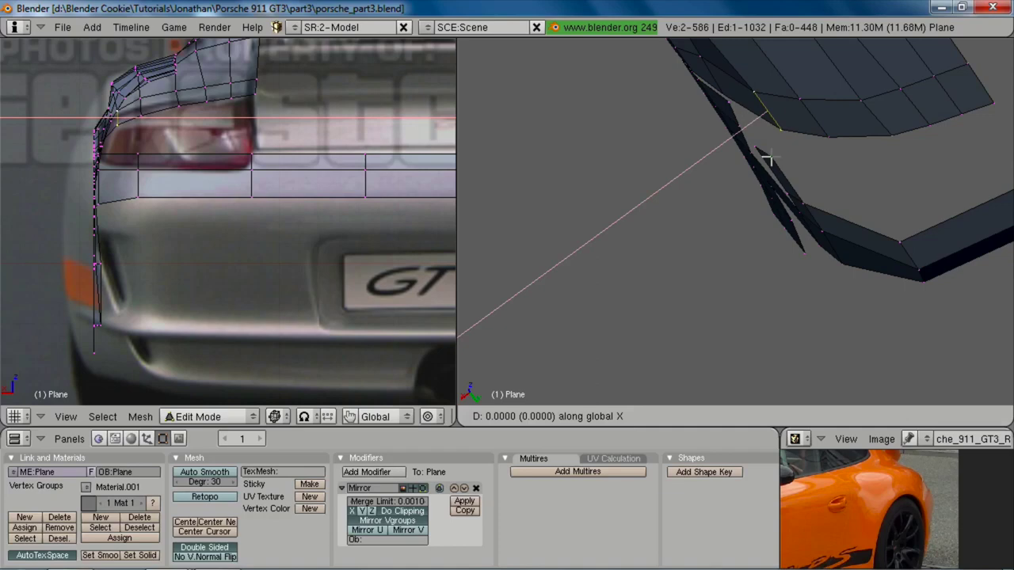
right_click(770, 158)
Step: Move the aligned fender edge outward along X, snapping it to the upper vertex of the extruded face below
scroll(784, 156, "up", 3)
middle_click_drag(804, 143, 729, 228, "shift")
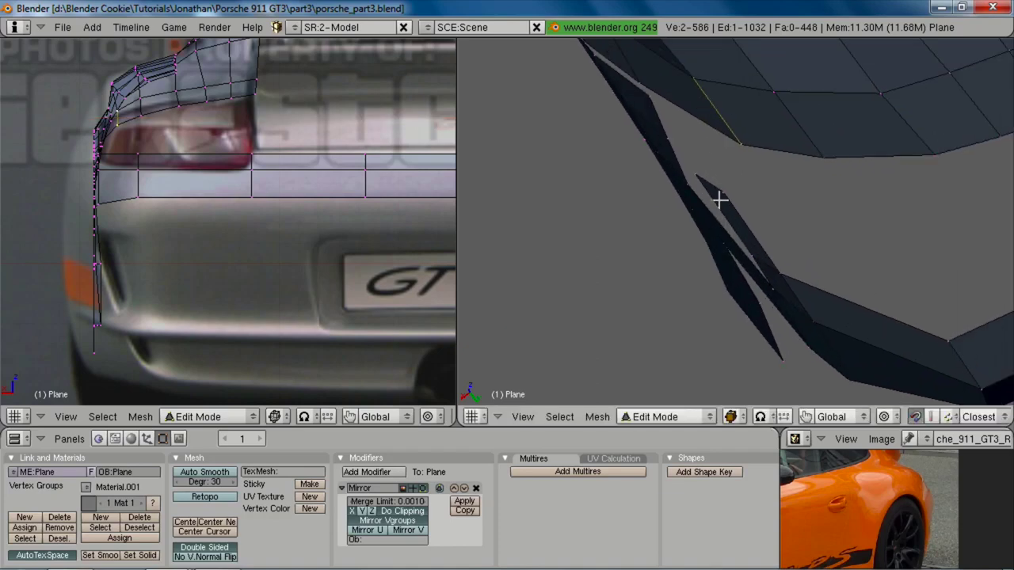
key("g")
key("x")
left_click(721, 194, "ctrl")
Step: Examine the fender edge and the rear strip around the taillight opening from several angles and in the side view wireframe
middle_click_drag(701, 225, 762, 167)
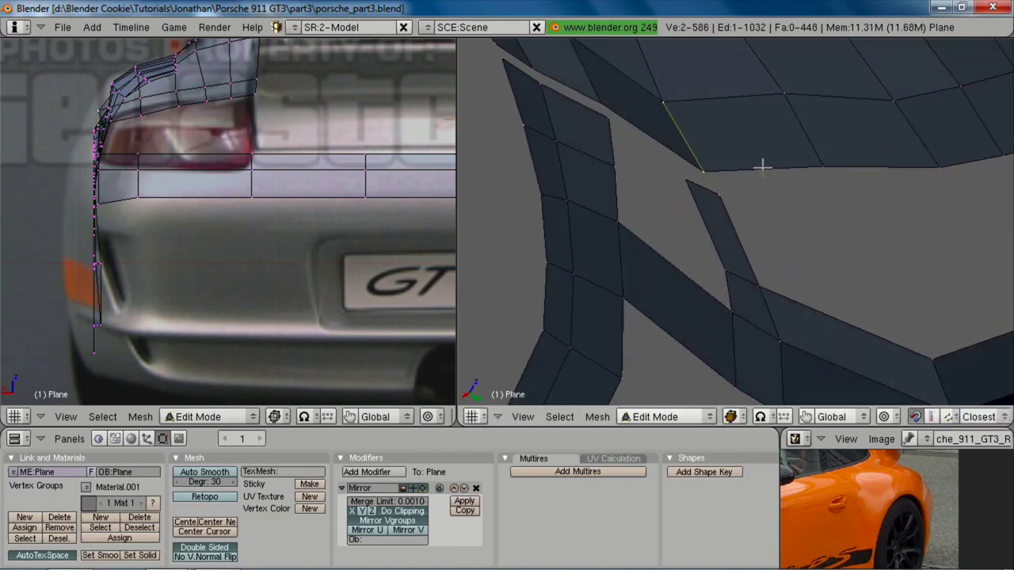
scroll(761, 186, "down", 3)
middle_click_drag(756, 206, 648, 161)
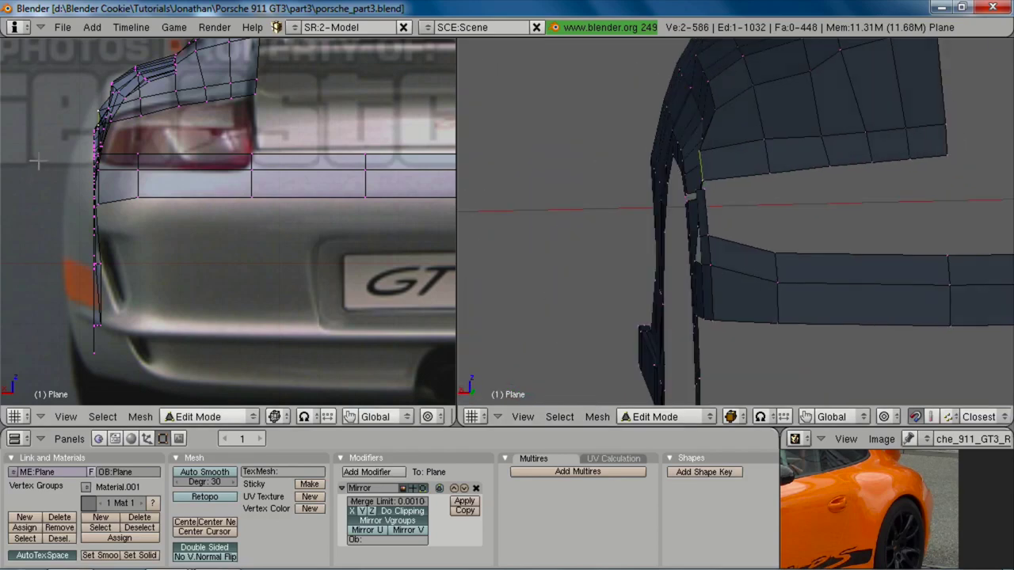
key("z")
key("z")
middle_click_drag(681, 215, 659, 151)
scroll(694, 204, "down", 3)
key("KP_3")
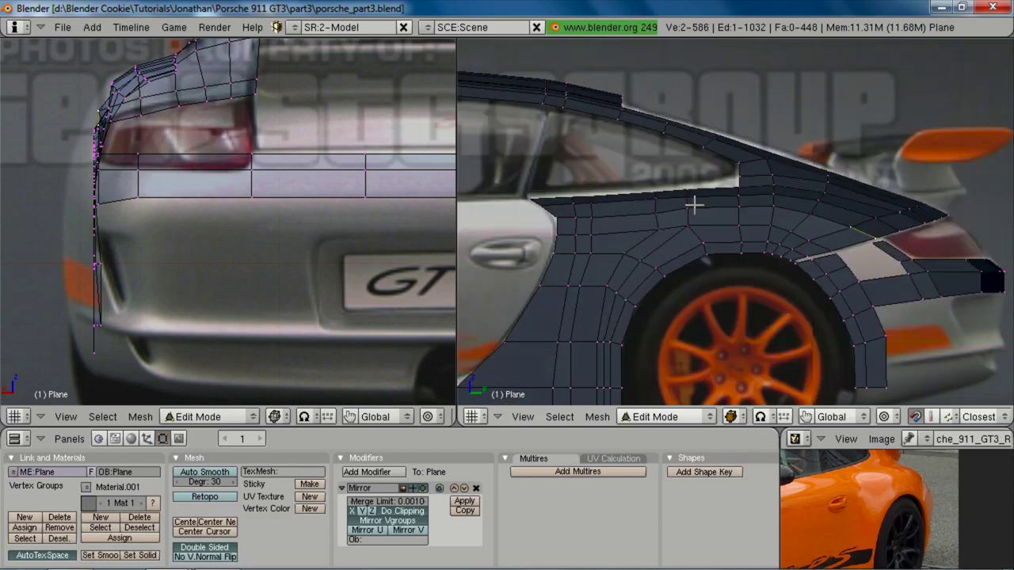
middle_click_drag(782, 233, 790, 178, "shift")
key("z")
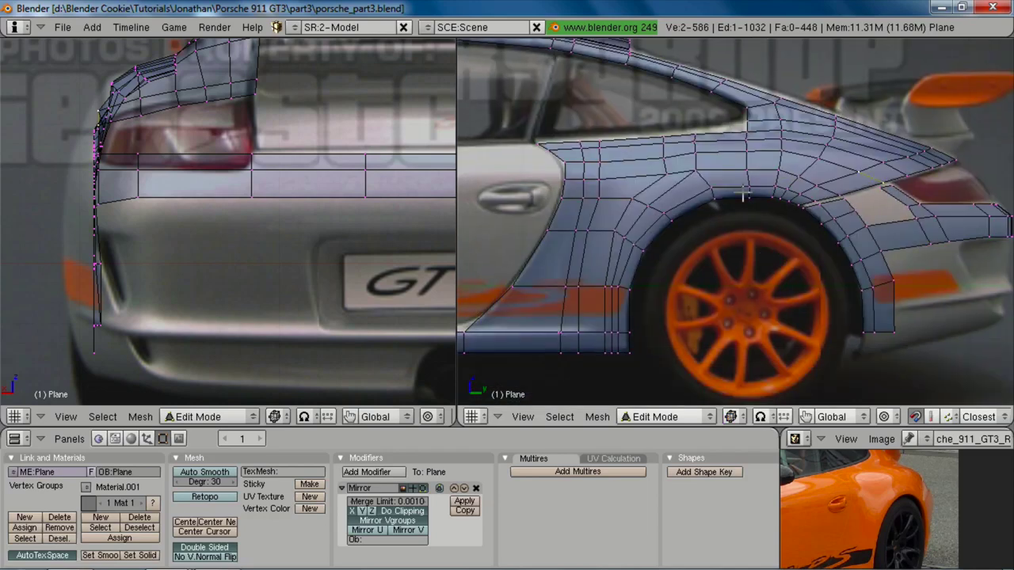
right_click(841, 243, "shift")
right_click(850, 249, "alt")
key("a")
right_click(840, 249, "alt")
right_click(853, 250, "alt+shift")
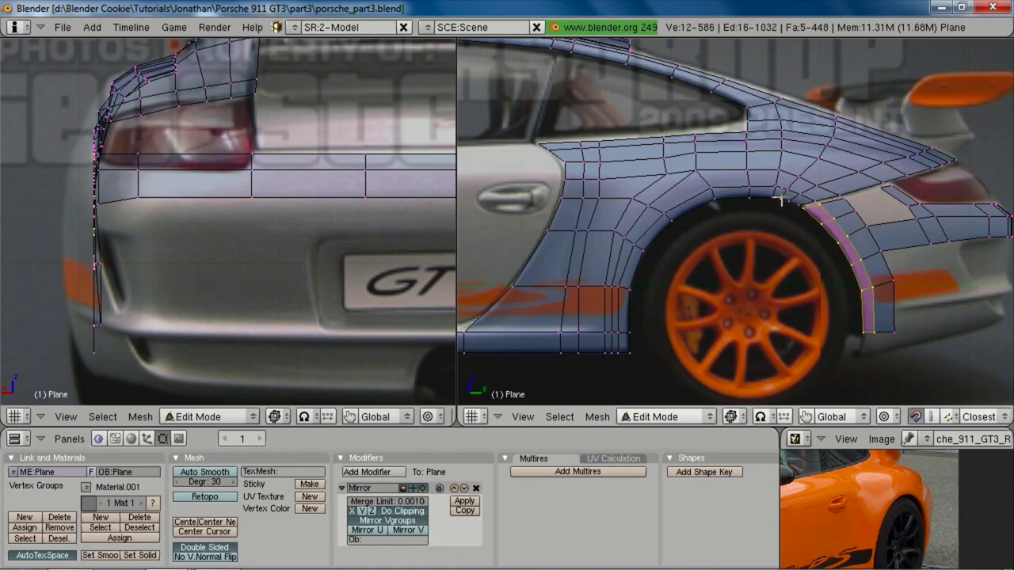
right_click(744, 200, "alt+shift")
right_click(764, 187, "alt+shift")
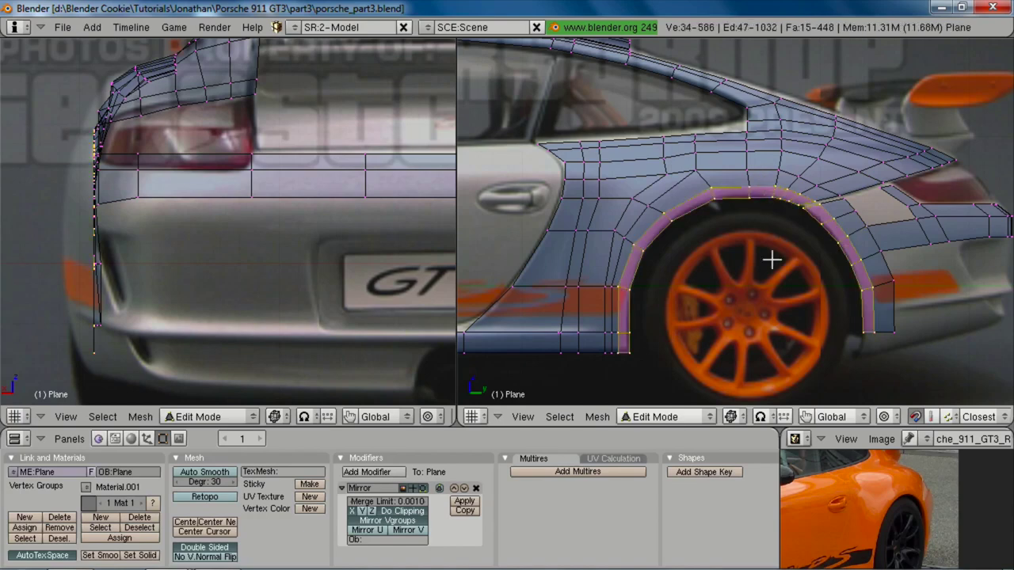
right_click(723, 182, "alt+shift")
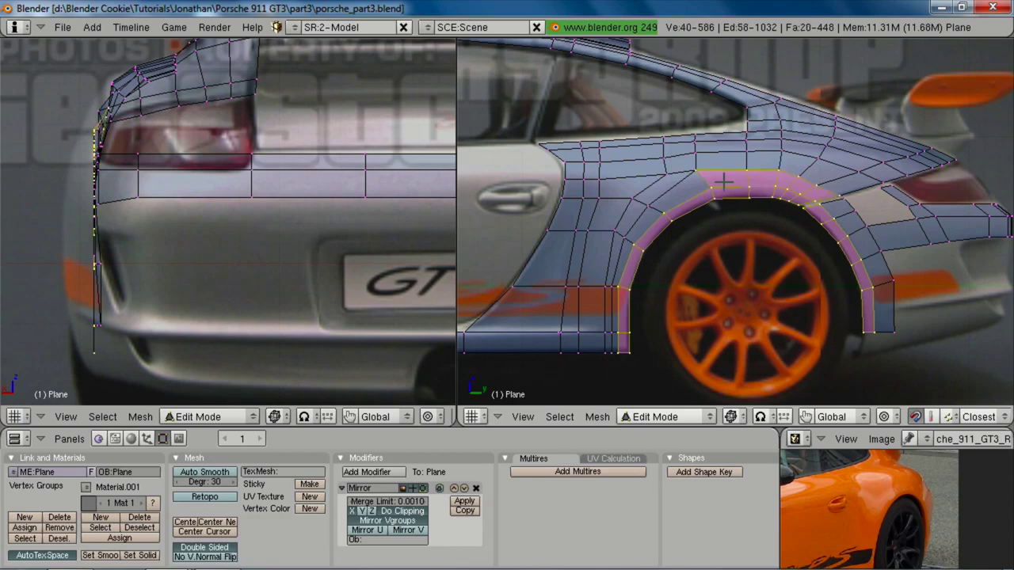
right_click(669, 199, "alt+shift")
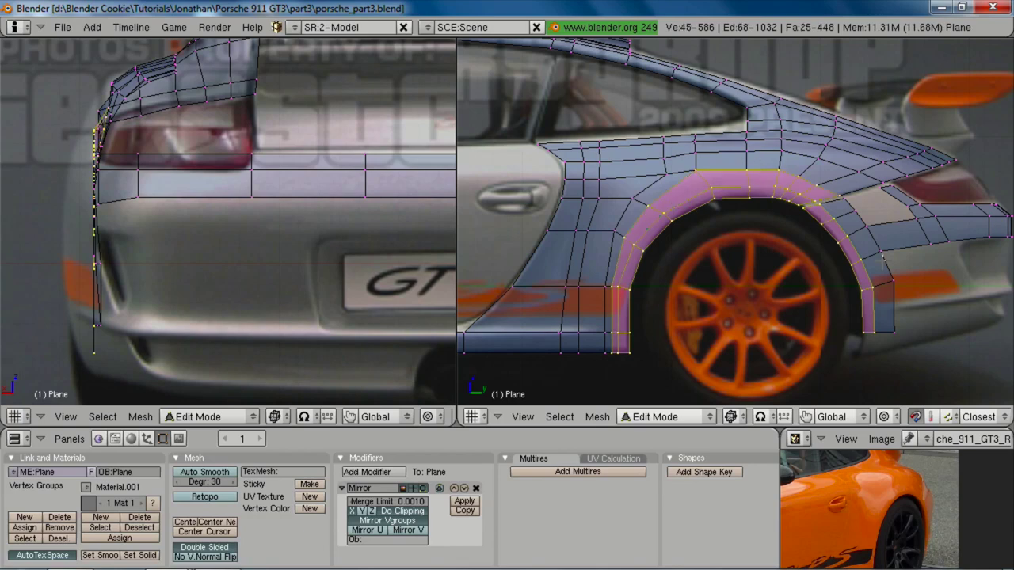
key("a")
Step: Select both edge loops of the rear wheel-arch lip, along the fender part and the part behind the wheel
right_click(761, 197, "alt")
right_click(763, 183, "alt+shift")
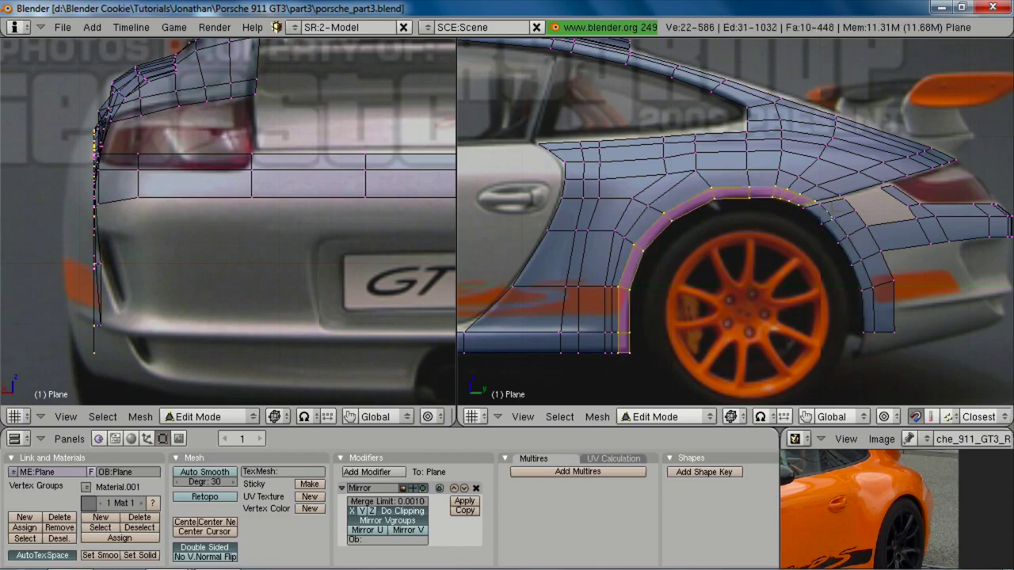
right_click(831, 211, "alt+shift")
right_click(816, 221, "alt+shift")
Step: Move the wheel-arch lip outward along X by about 0.11 units in the rear view, checking its flare against the reference photo
middle_click_drag(96, 246, 121, 238, "shift")
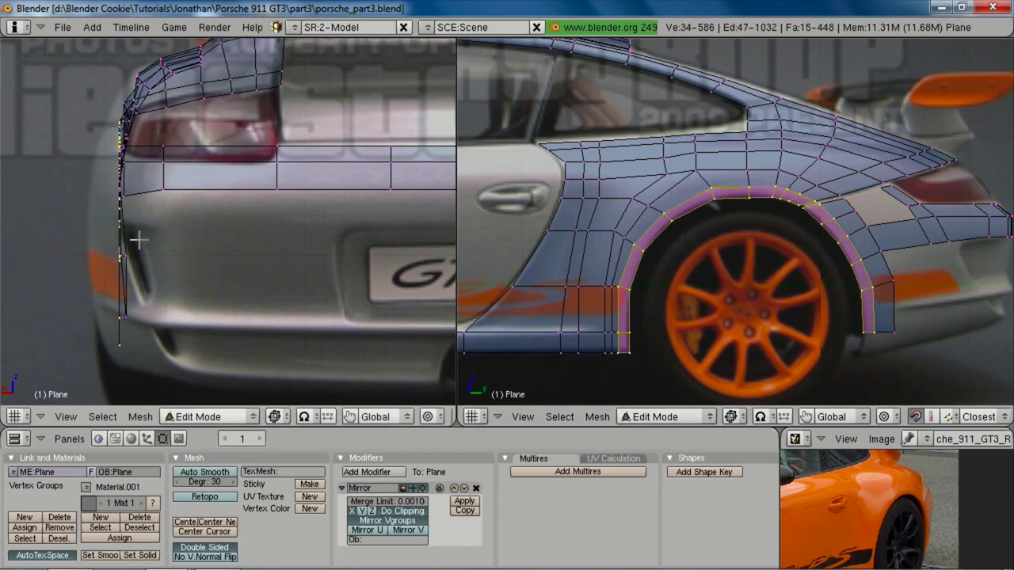
key("e")
key("x")
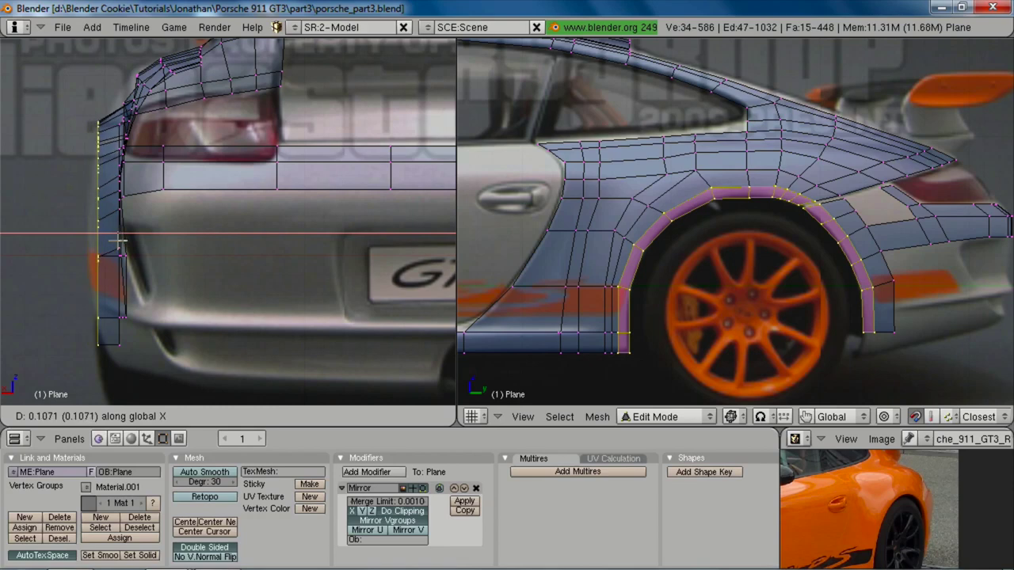
left_click(119, 242)
key("alt+Tab")
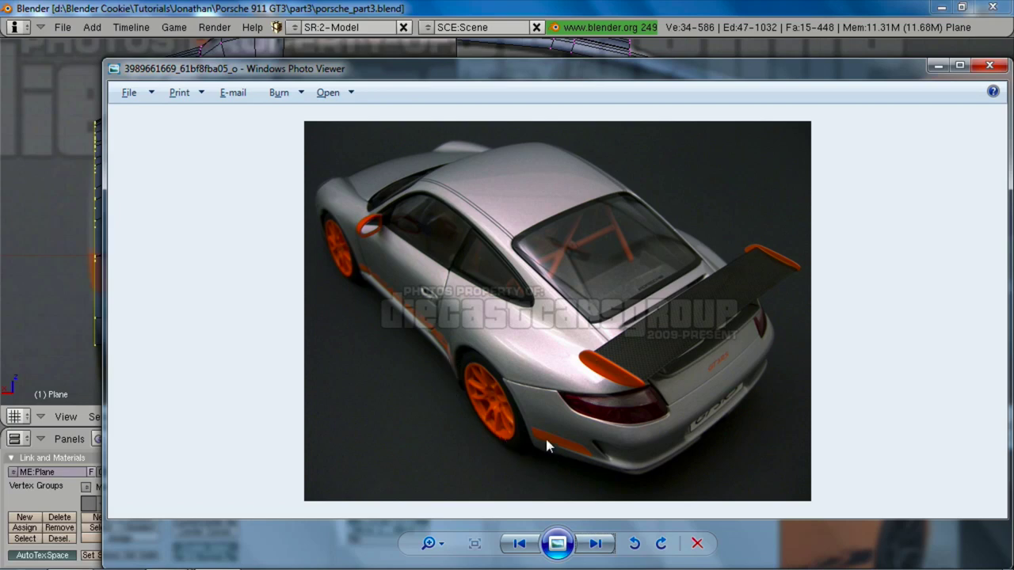
key("alt+Tab")
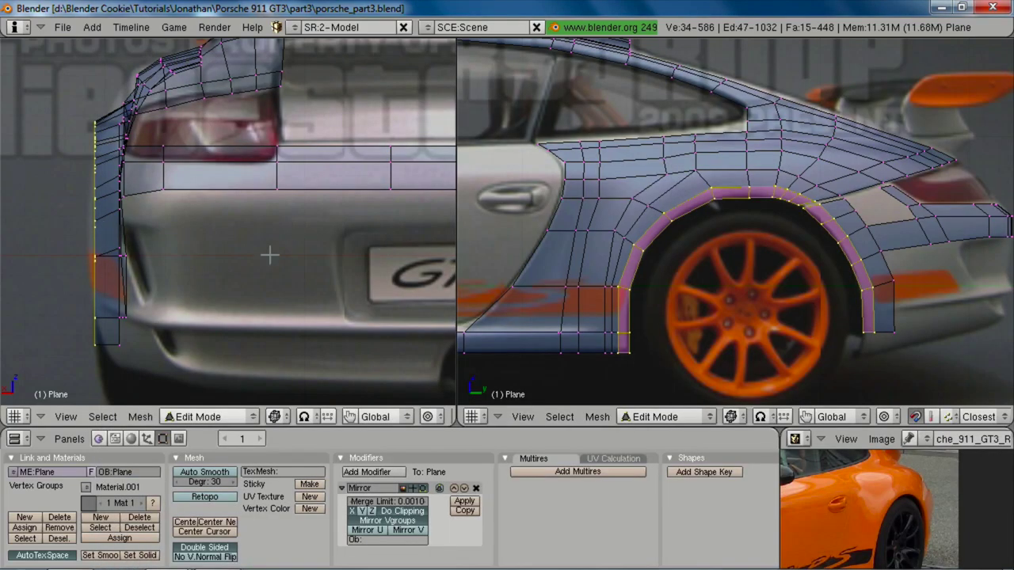
key("g")
key("x")
left_click(136, 257)
Step: Deselect the lower ends and the upper part of the wheel-arch lip, keeping only its curved front and rear side sections selected
key("b")
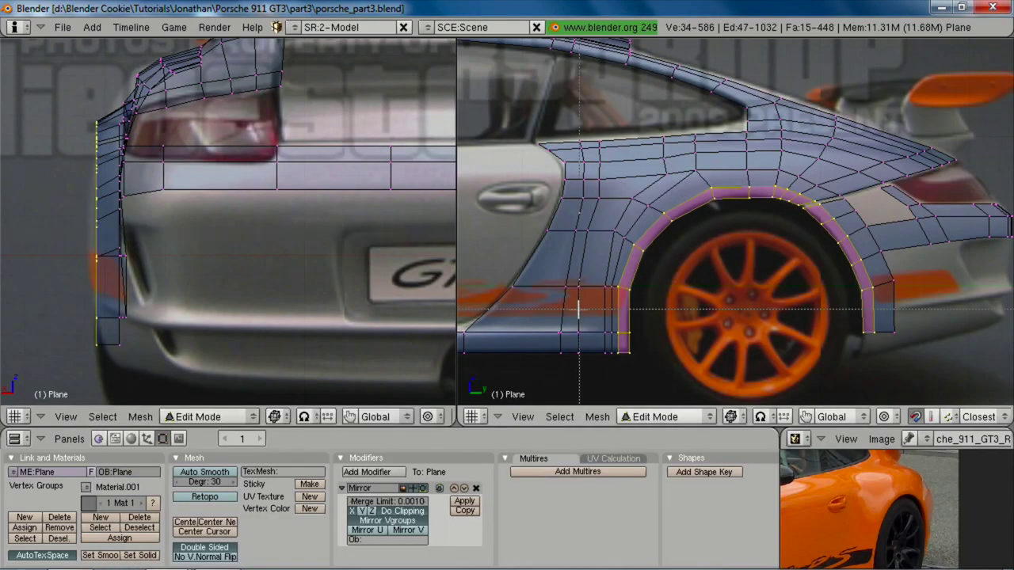
right_click_drag(576, 311, 984, 364)
key("b")
right_click_drag(584, 146, 864, 213)
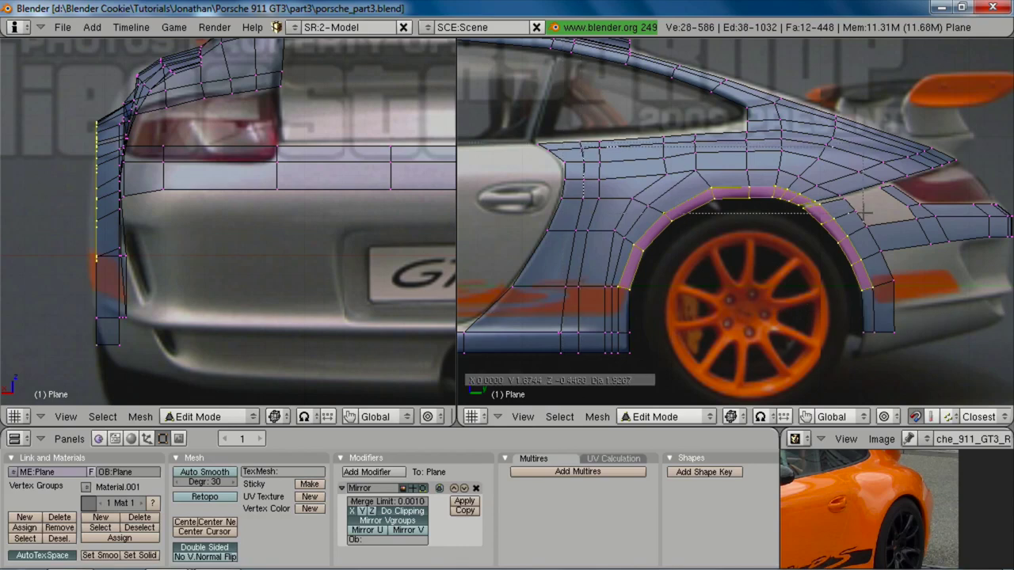
middle_click_drag(865, 212, 867, 206)
key("b")
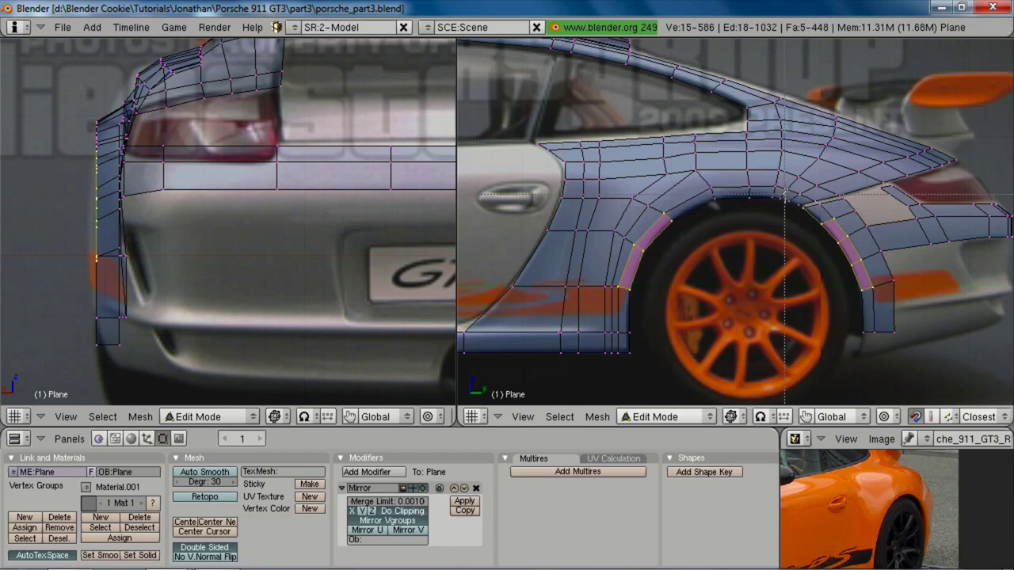
right_click_drag(799, 208, 810, 219)
key("b")
right_click_drag(790, 178, 817, 224)
middle_click_drag(815, 224, 819, 227)
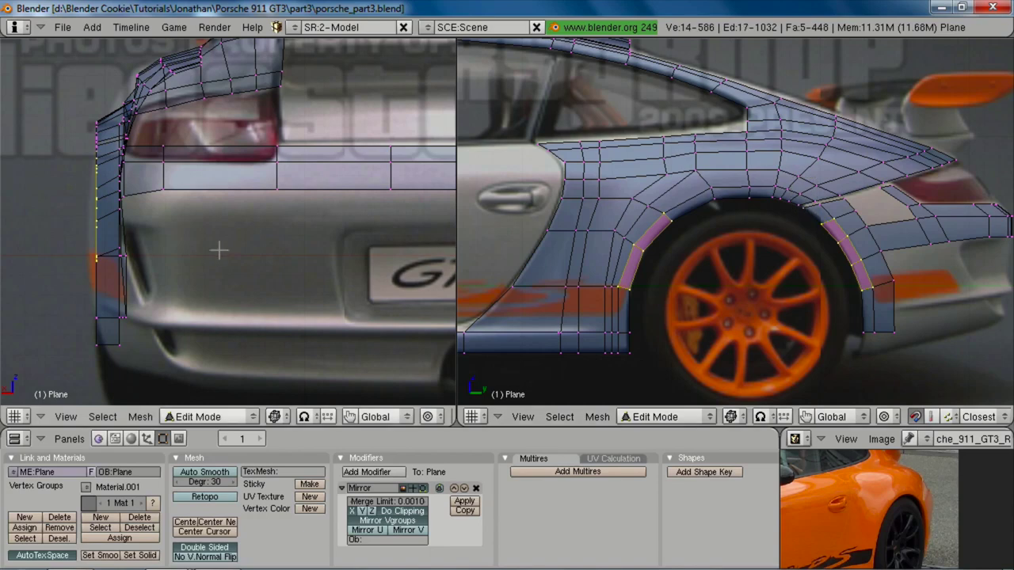
Step: Move the selected arch-lip sections outward along X by about 0.02 units using proportional editing with Sharp falloff, and turn proportional editing off
key("o")
key("g")
key("x")
scroll(158, 249, "up", 7)
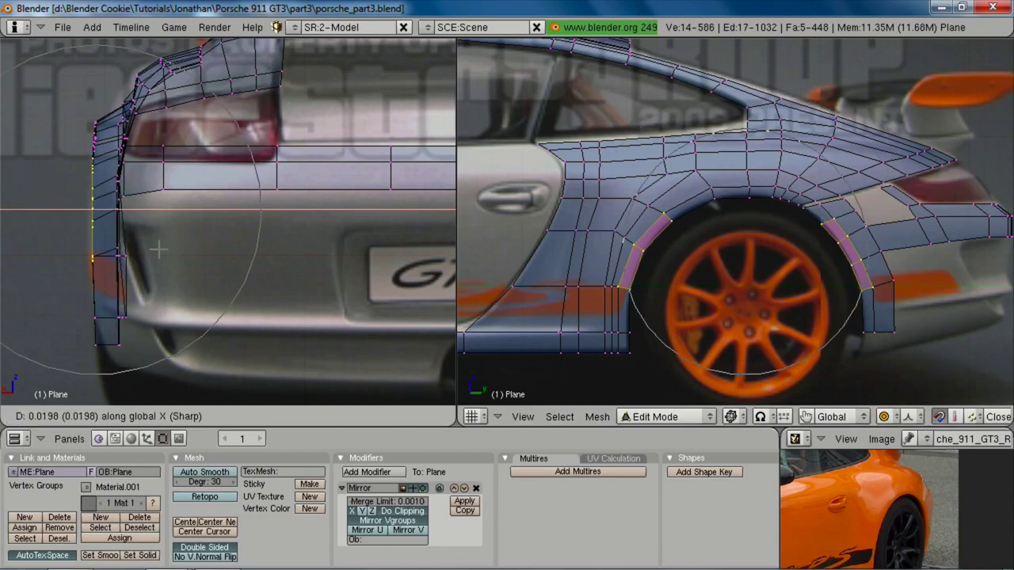
left_click(156, 250)
key("z")
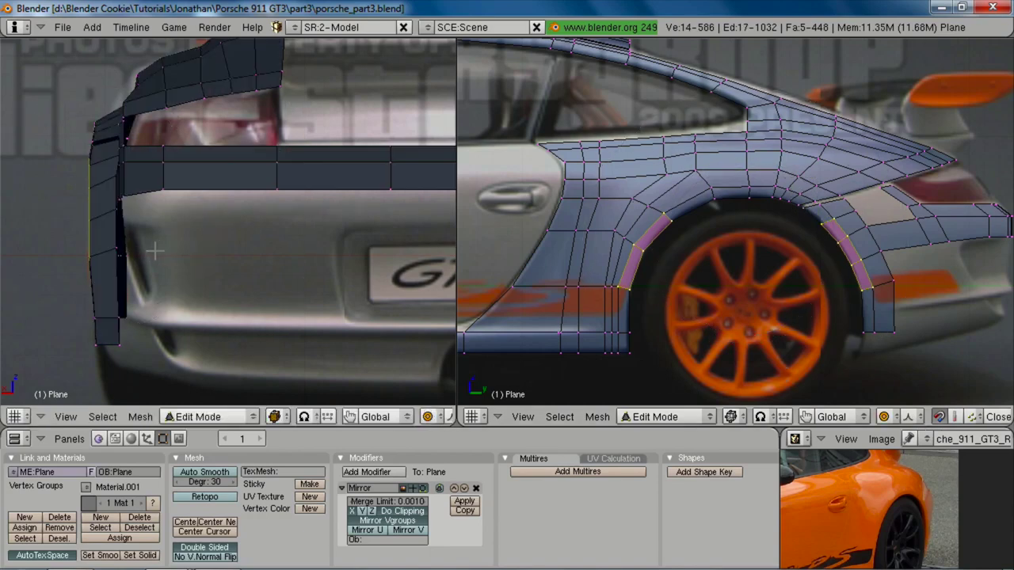
mouse_move(156, 249)
middle_mouse_down()
mouse_move(250, 302)
mouse_move(260, 268)
mouse_move(305, 235)
middle_mouse_up()
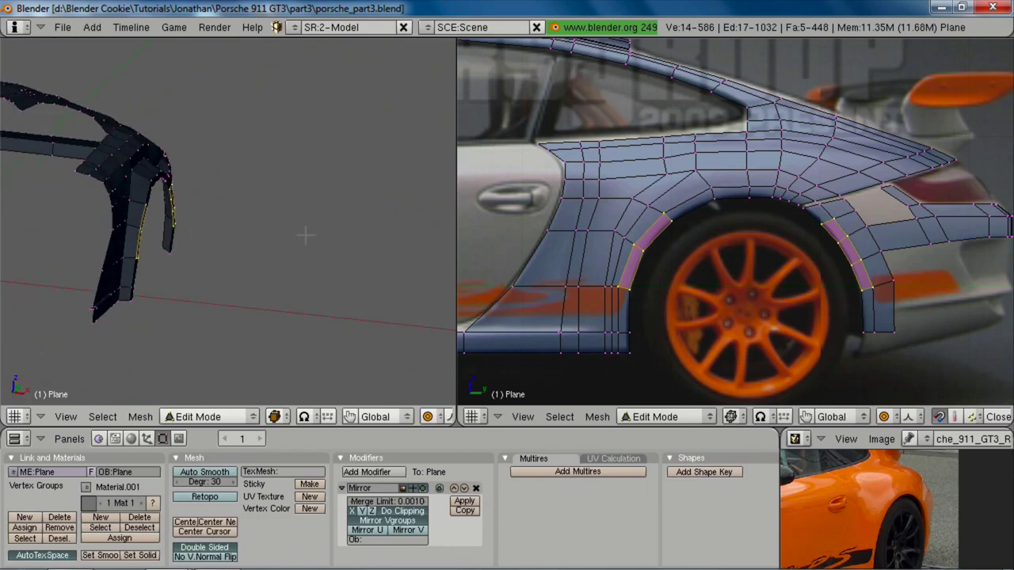
middle_click_drag(257, 267, 195, 256)
key("a")
key("o")
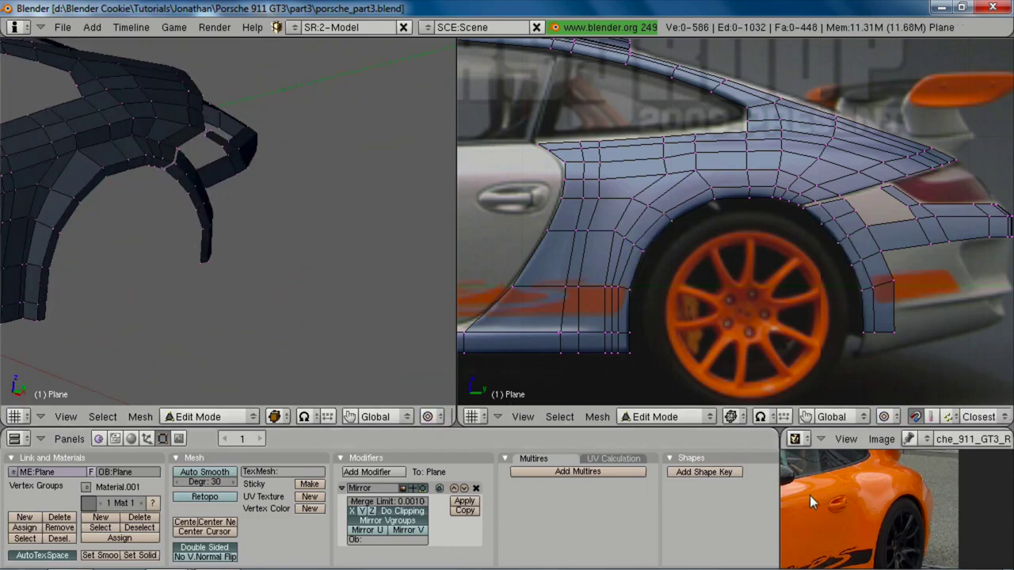
middle_click_drag(183, 196, 277, 181, "shift")
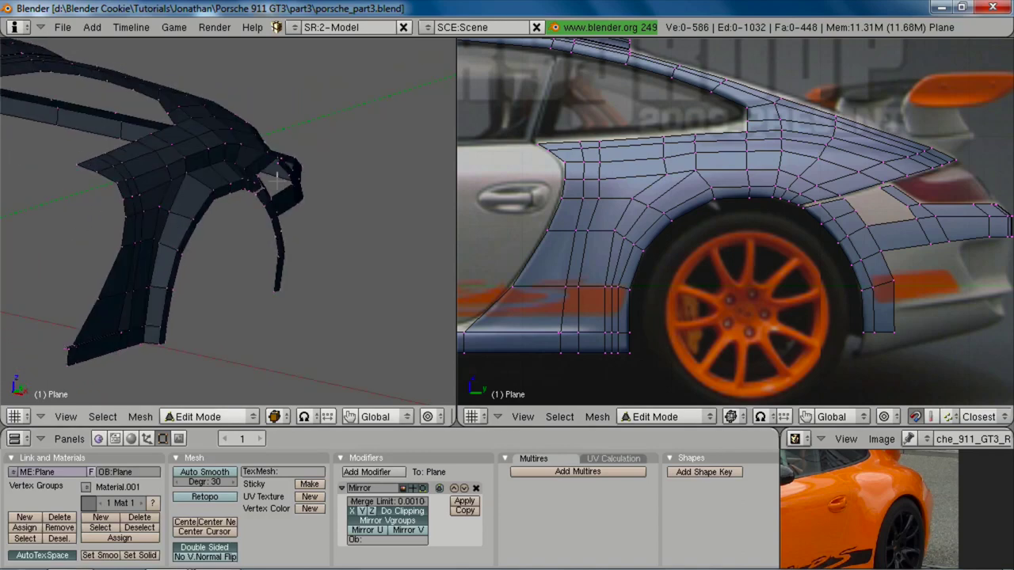
Step: Select the six vertices of the two adjoining fender faces directly above the rear wheel arch
right_click(228, 157)
right_click(224, 141, "shift")
right_click(213, 153, "shift")
right_click(211, 155, "shift")
key("z")
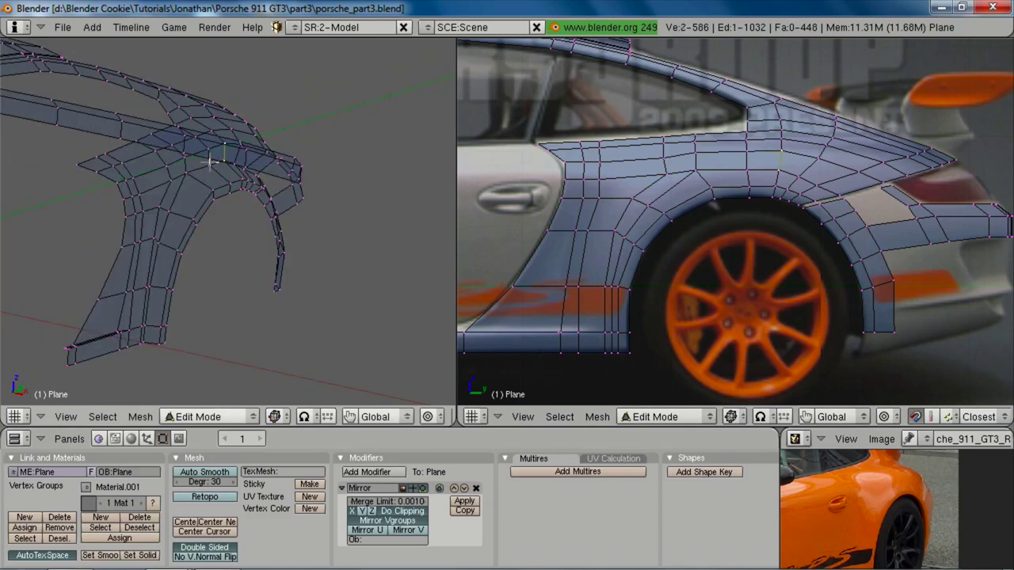
right_click(210, 163, "shift")
right_click(209, 150, "shift")
right_click(187, 161, "shift")
right_click(190, 174, "shift")
key("z")
mouse_move(203, 199)
middle_mouse_down()
mouse_move(235, 211)
mouse_move(207, 210)
middle_mouse_up()
Step: Try moving the two selected fender faces along X, and undo the move
key("g")
key("x")
left_click(245, 191)
key("ctrl+z")
Step: Extend the selection rearward by one face to the eight vertices of the three adjoining fender faces above the rear wheel arch
right_click(261, 146, "shift")
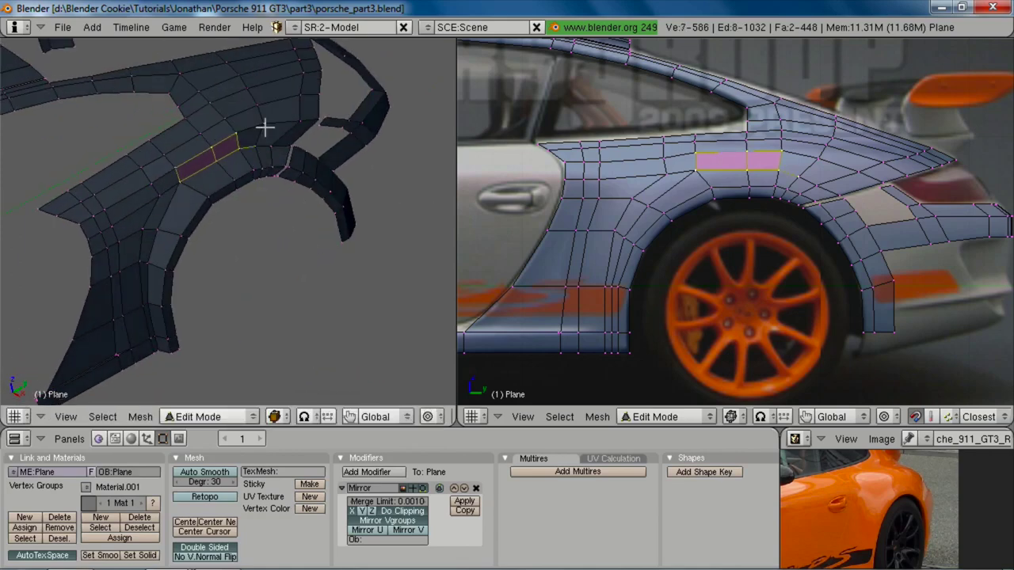
right_click(268, 116, "shift")
right_click(280, 141, "shift")
right_click(305, 113, "shift")
right_click(311, 117, "shift")
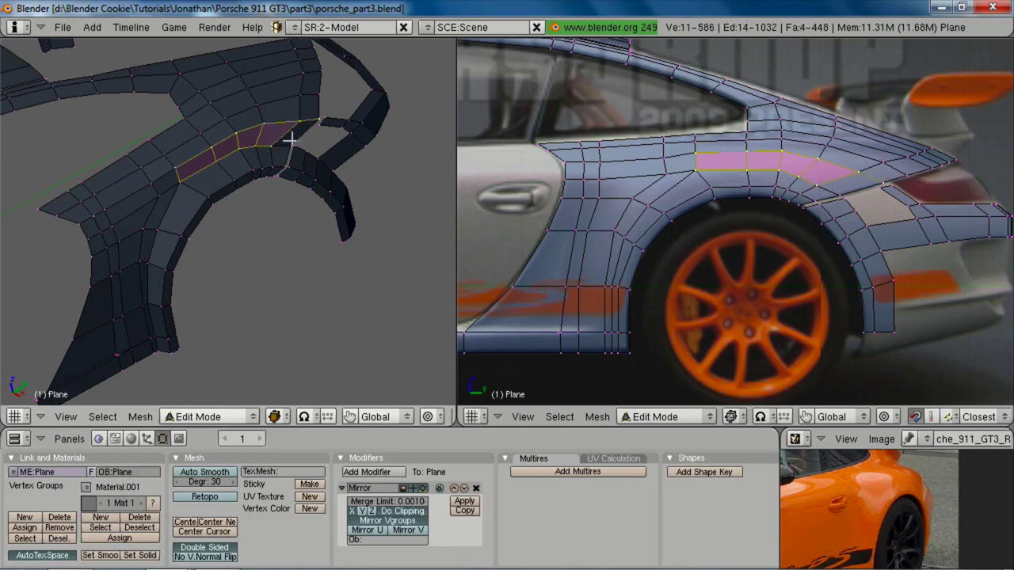
right_click(323, 121, "shift")
right_click(314, 116, "shift")
right_click(303, 121, "shift")
right_click(289, 139, "shift")
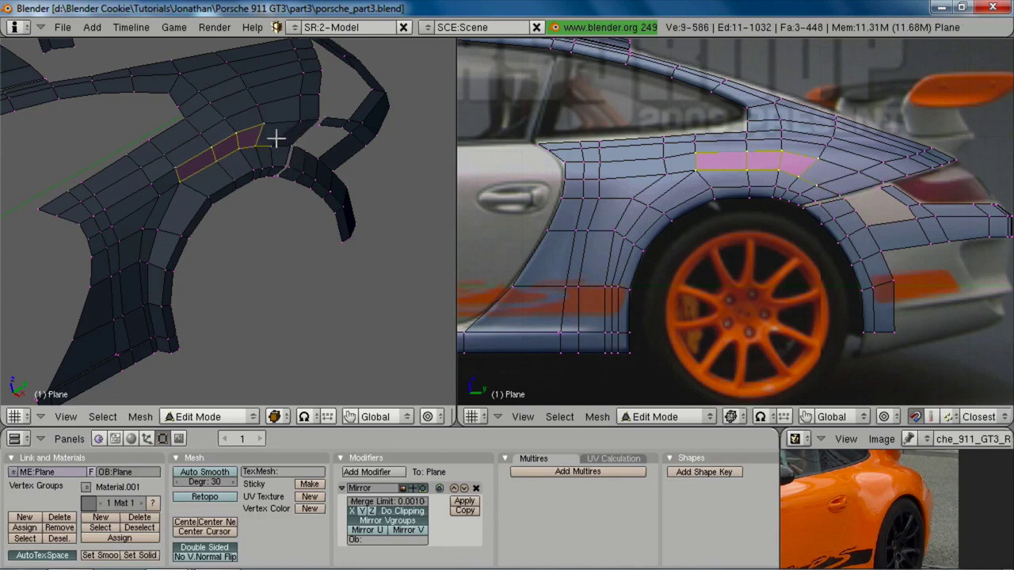
right_click(276, 139, "shift")
Step: Move the three selected fender faces outward along X by about 0.05 units
middle_click_drag(283, 177, 344, 159)
key("g")
key("x")
left_click(349, 160)
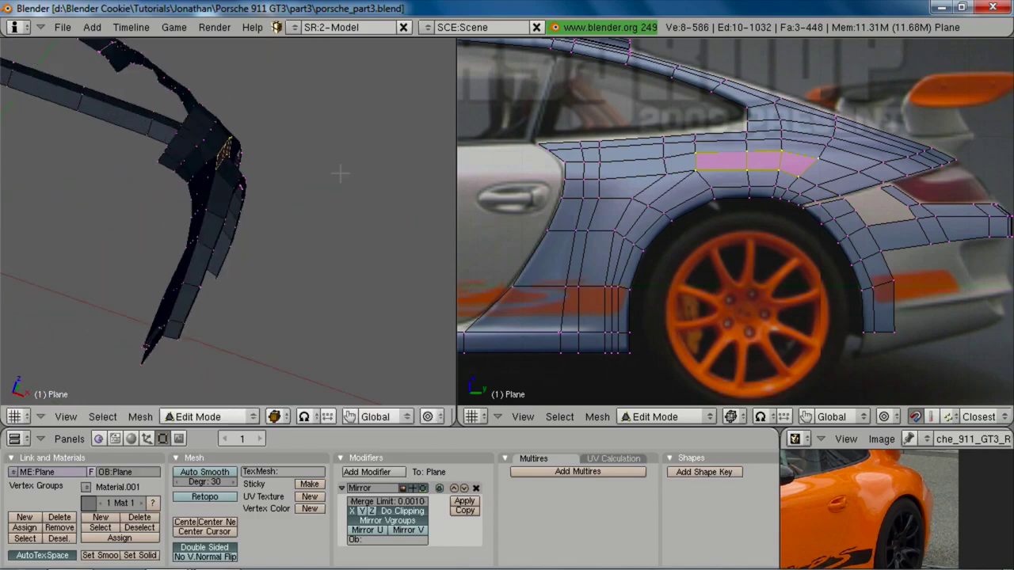
key("ctrl+KP_1")
key("z")
key("g")
key("x")
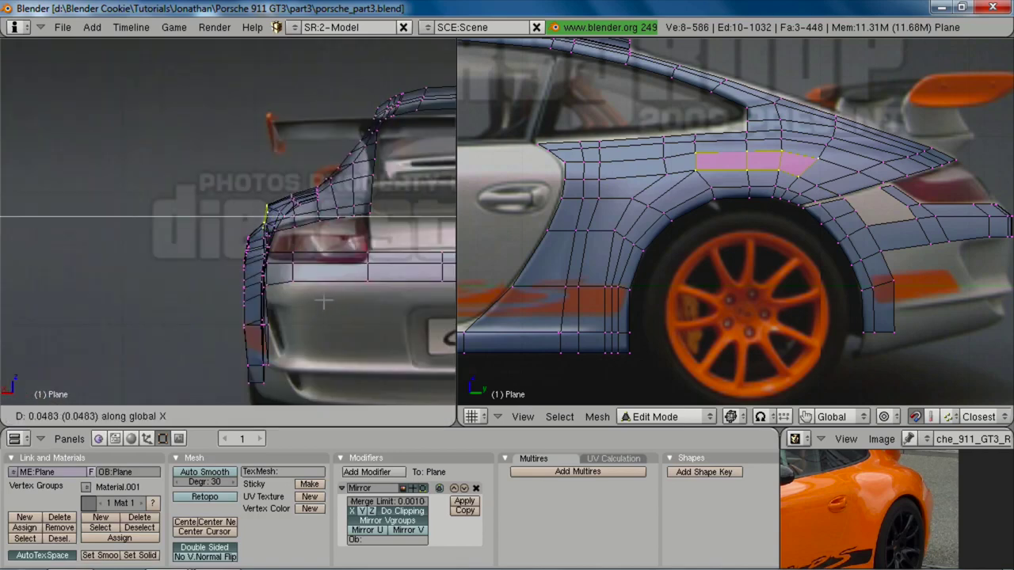
left_click(324, 302)
Step: Select the six vertices of the two fender faces just ahead of the taillight and flatten them along X with a scale of 0
key("z")
middle_click_drag(323, 303, 267, 333)
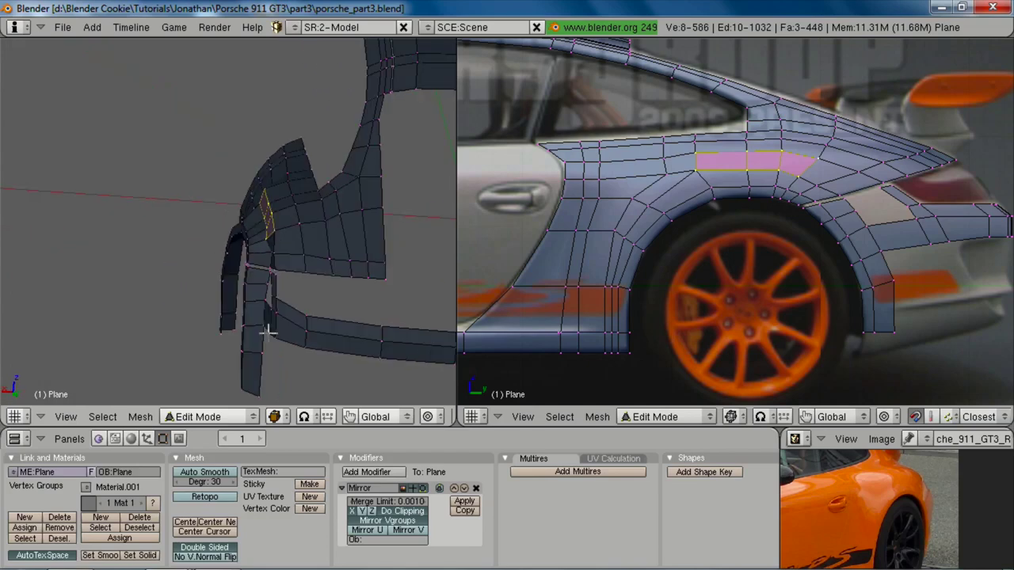
scroll(271, 321, "up", 3)
key("a")
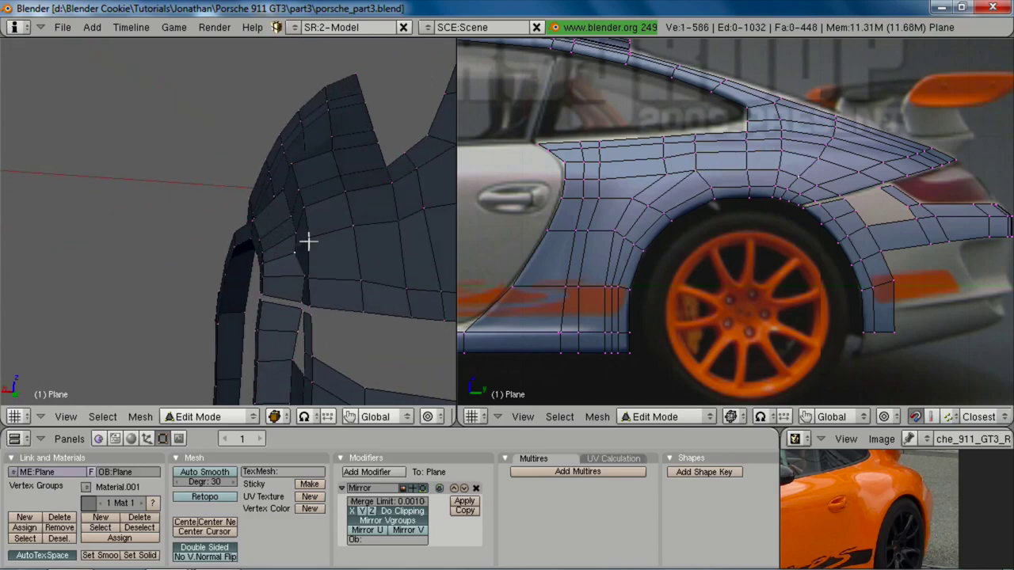
right_click(309, 242, "shift")
right_click(312, 281, "shift")
right_click(300, 271, "shift")
right_click(302, 296, "shift")
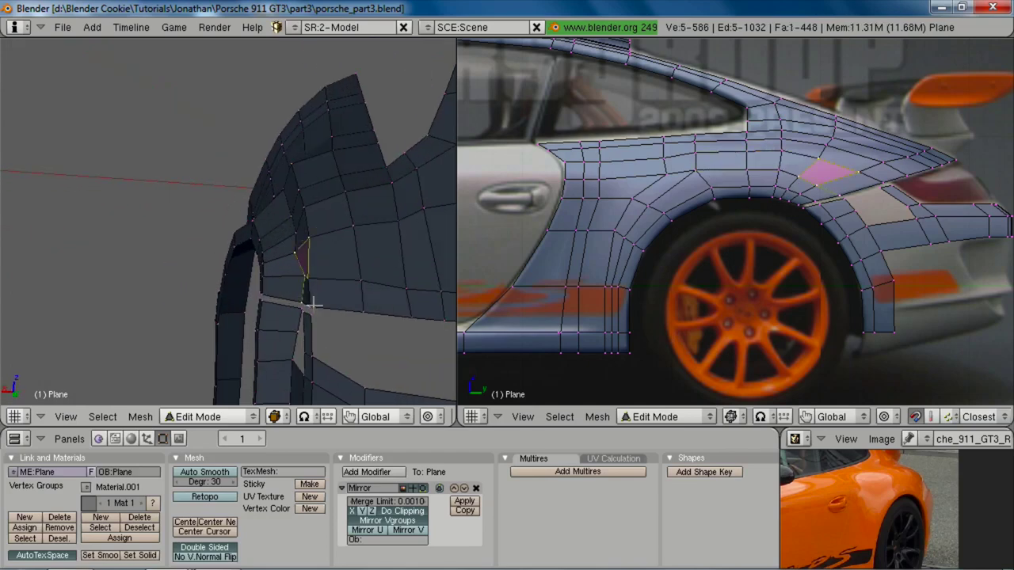
right_click(313, 305, "shift")
type("sx0")
key("Return")
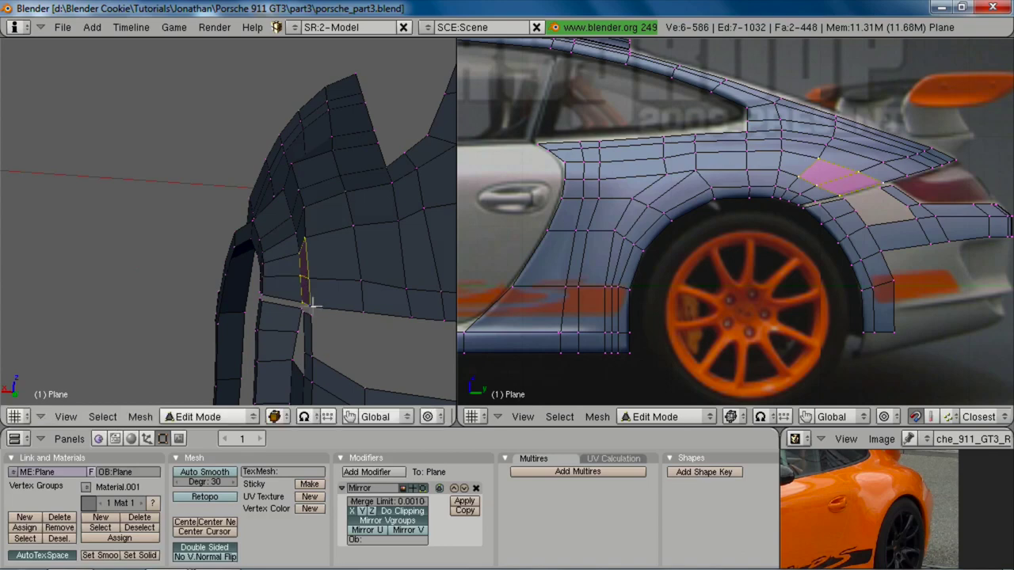
Step: Select the four vertices of the fender edge line running from above the wheel arch back to the taillight's front tip
middle_click_drag(305, 271, 277, 205)
right_click(298, 232, "alt")
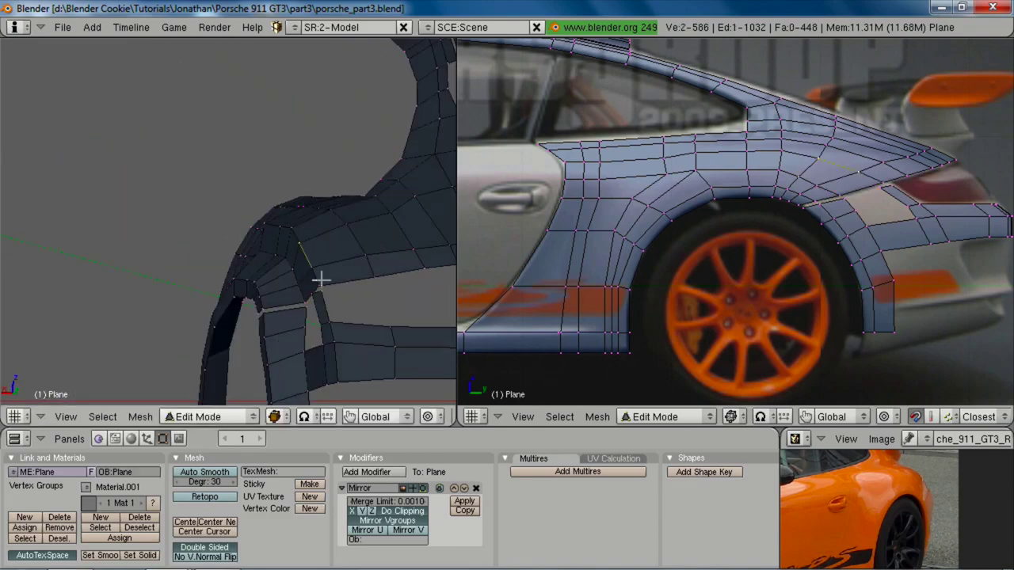
key("g")
key("x")
right_click(303, 265)
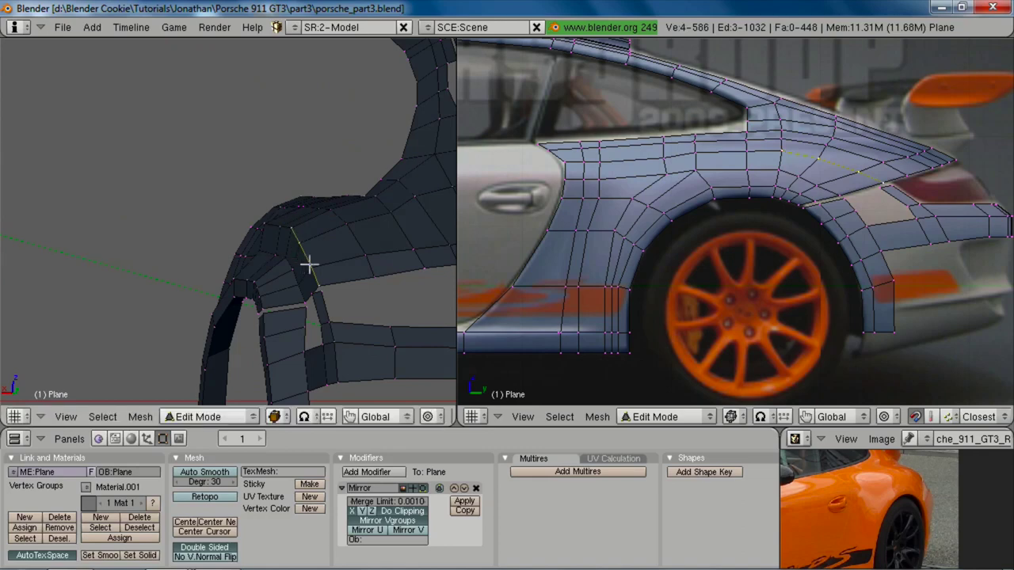
key("ctrl+KP_1")
scroll(309, 245, "up", 1)
key("z")
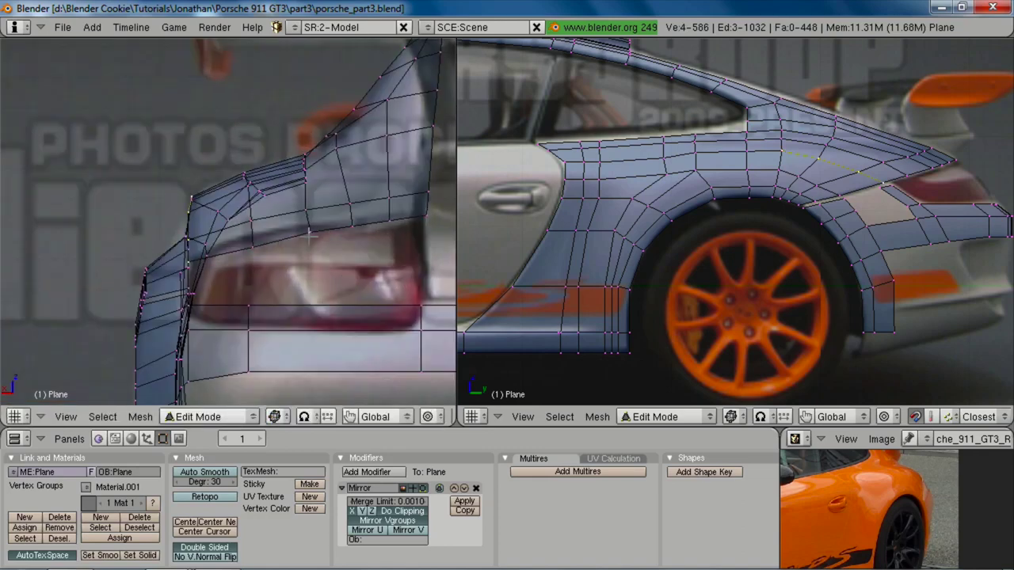
Step: Shift the selected row of rear fender vertices along the X axis to match the body contour in the rear reference photo
key("z")
key("g")
key("x")
left_click(311, 235)
key("z")
right_click(192, 194, "shift")
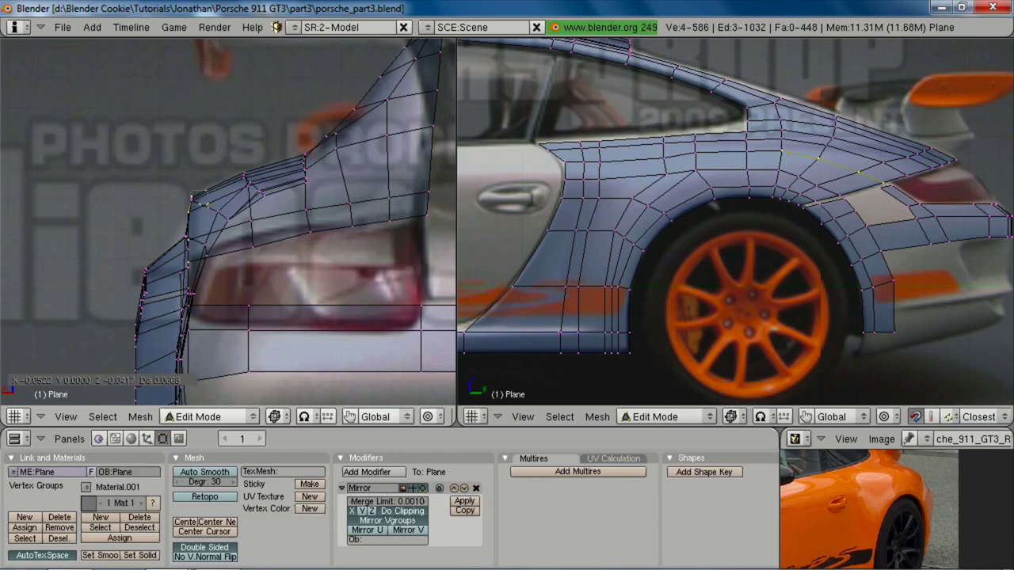
key("z")
key("g")
key("x")
left_click(212, 206)
Step: Move a single rear fender vertex along the X axis in the perspective view, then clear the selection
middle_click_drag(179, 267, 243, 277)
right_click(264, 240)
key("g")
key("x")
left_click(274, 262)
scroll(290, 190, "down", 6)
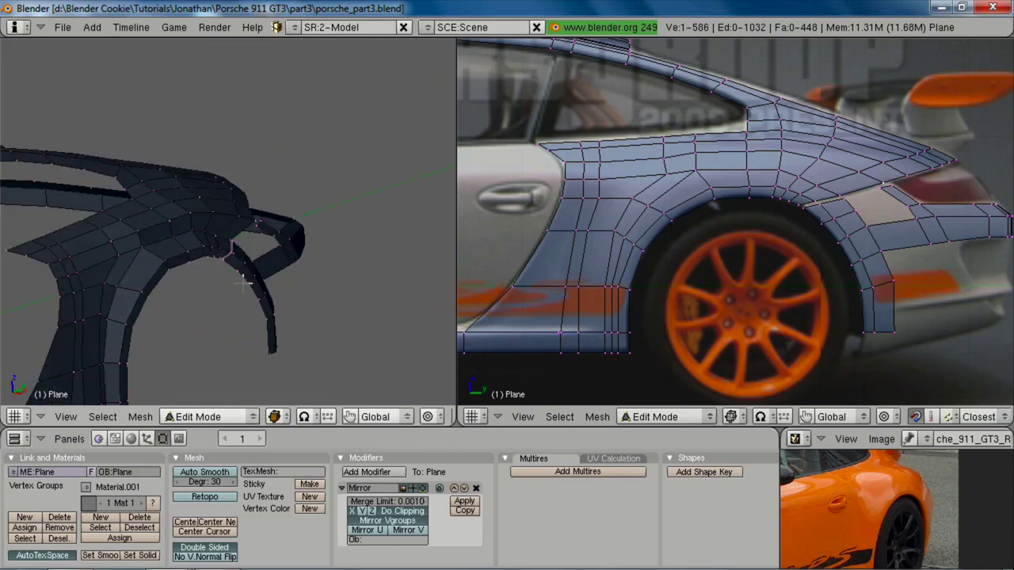
scroll(226, 257, "up", 4)
key("a")
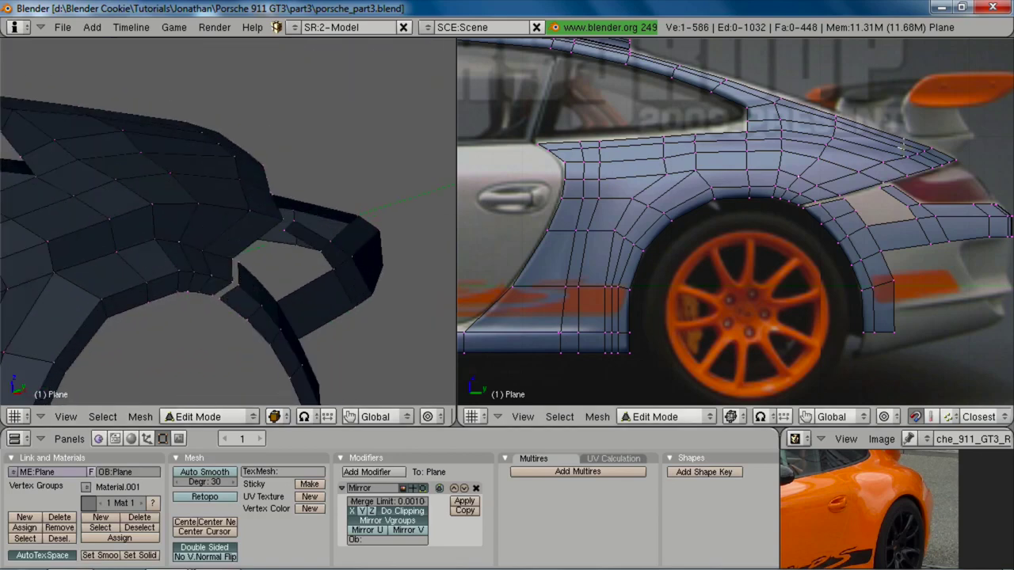
Step: Reposition the four vertices of the fender face just above the rear of the wheel arch in the side view
scroll(899, 151, "up", 4)
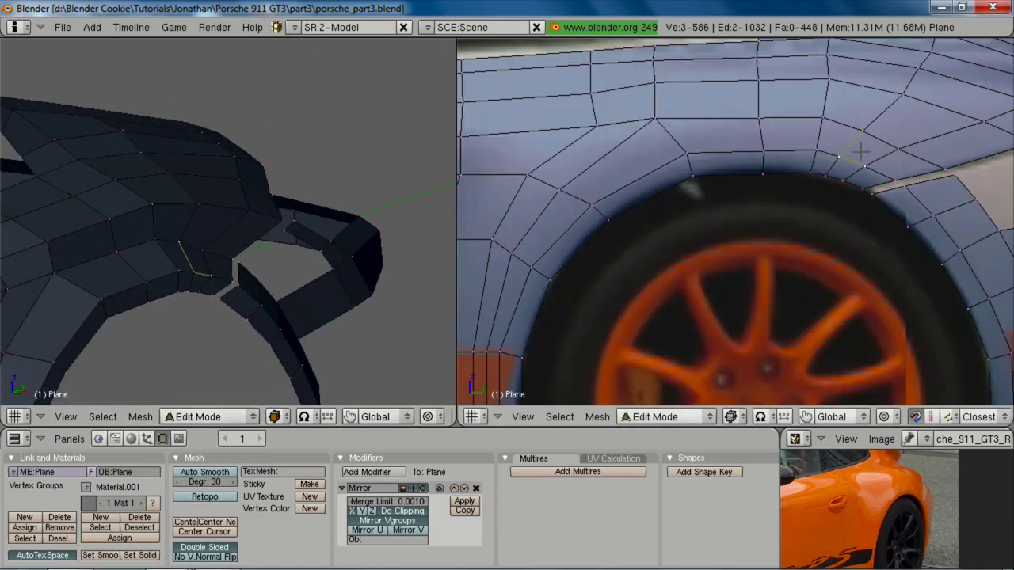
right_click(895, 151, "shift")
key("g")
left_click(891, 178)
scroll(879, 186, "down", 3)
key("z")
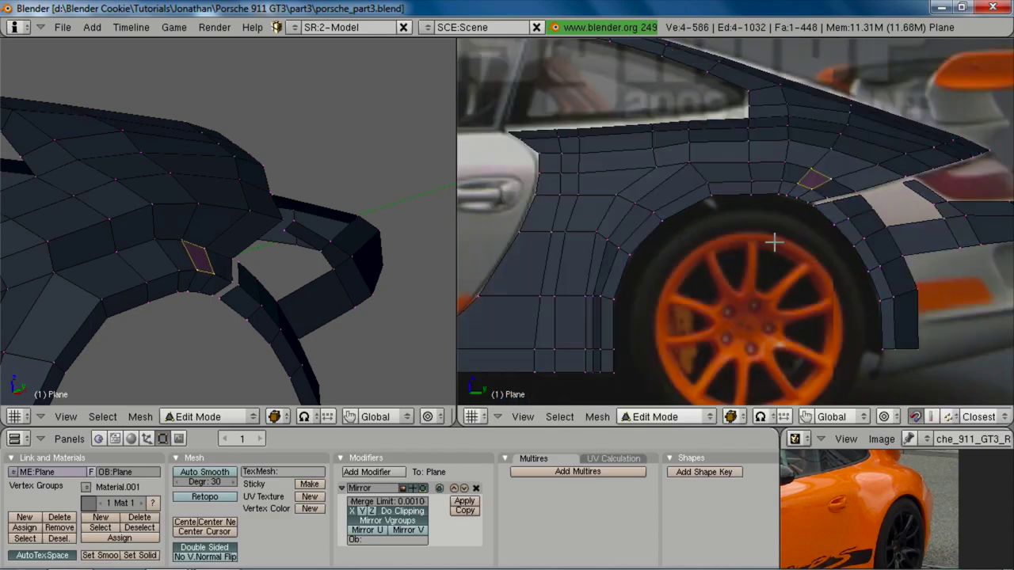
key("a")
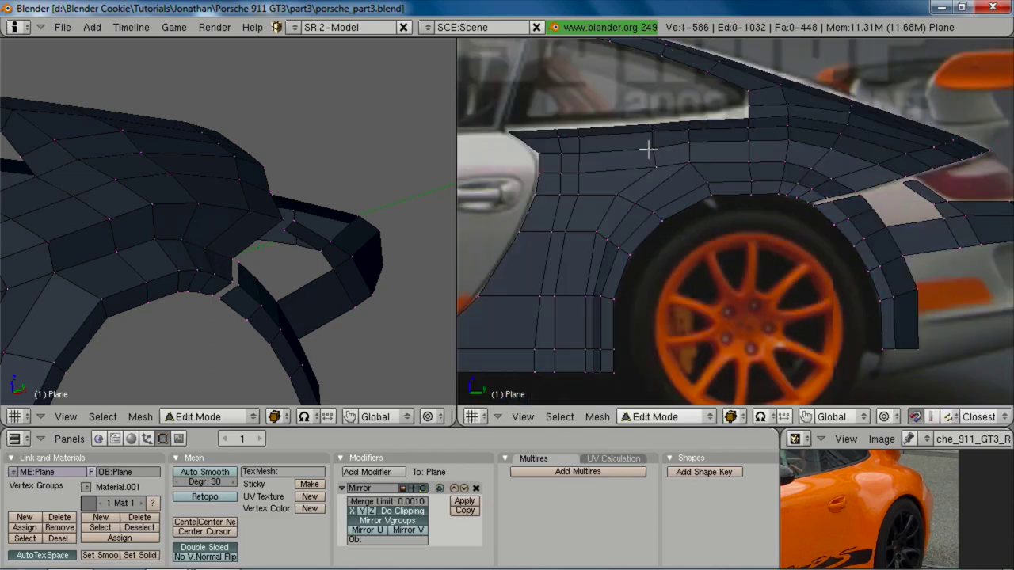
Step: Examine the whole mirrored car body in Object Mode from perspective and end-on against the reference photo
key("Tab")
scroll(271, 262, "down", 3)
middle_click_drag(271, 261, 316, 251)
scroll(299, 274, "down", 5)
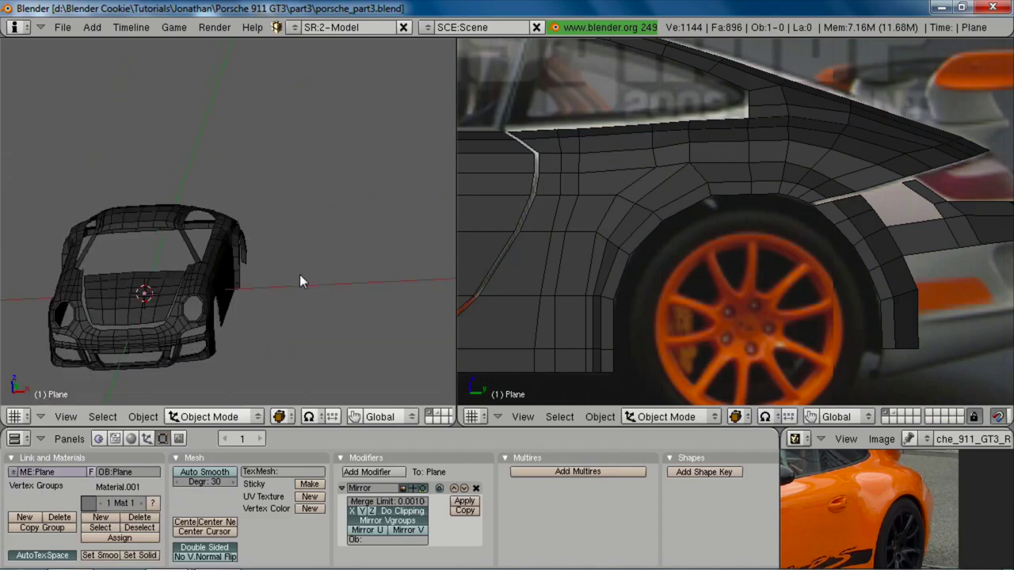
key("KP_1")
scroll(300, 274, "up", 8)
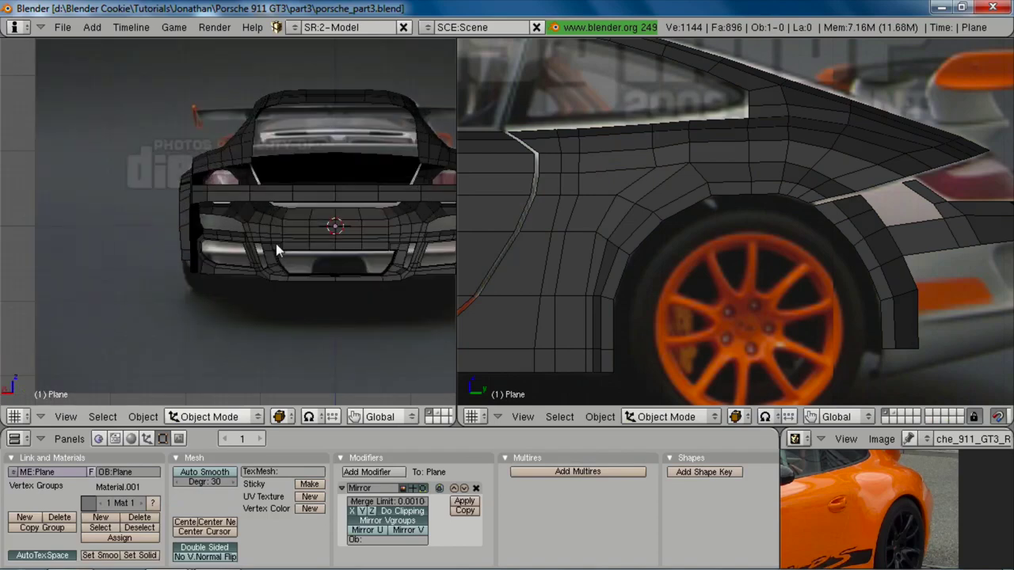
key("2")
key("1")
key("z")
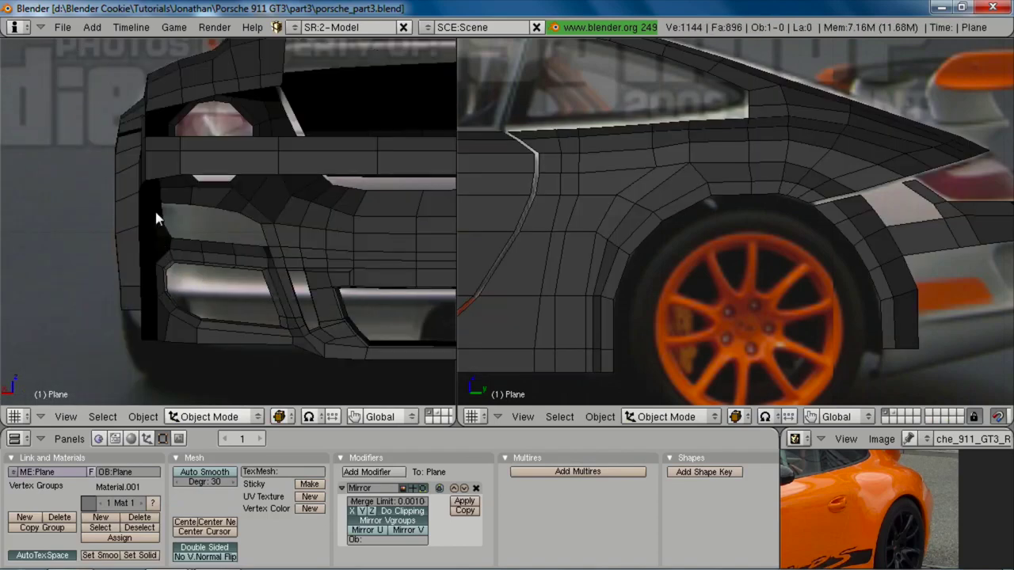
mouse_move(157, 214)
middle_mouse_down()
mouse_move(193, 244)
mouse_move(179, 188)
mouse_move(160, 185)
middle_mouse_up()
key("Tab")
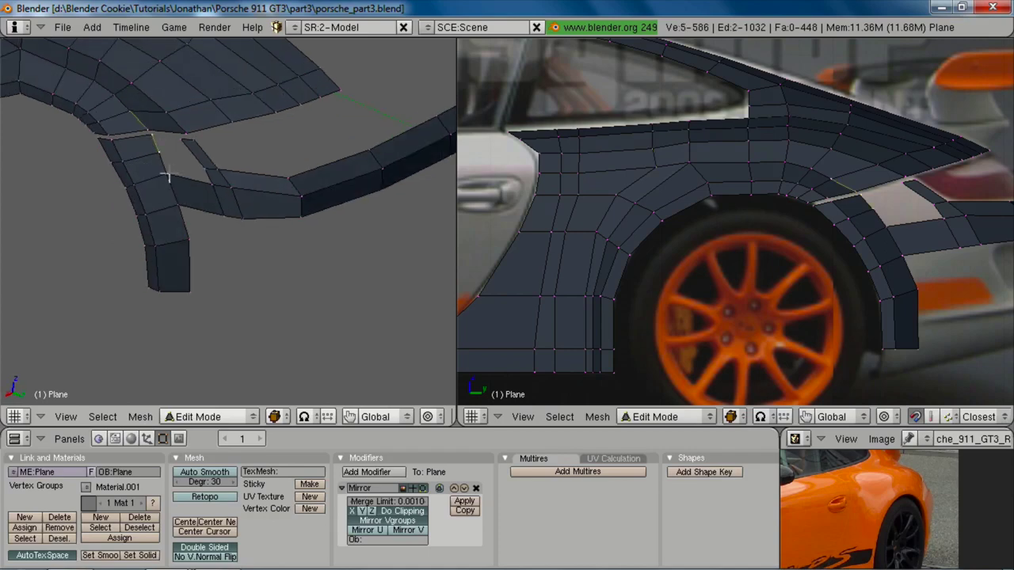
Step: Move the outer edge loop of the rear wheel arch strip about 0.07 along X in the rear view
key("ctrl+KP_1")
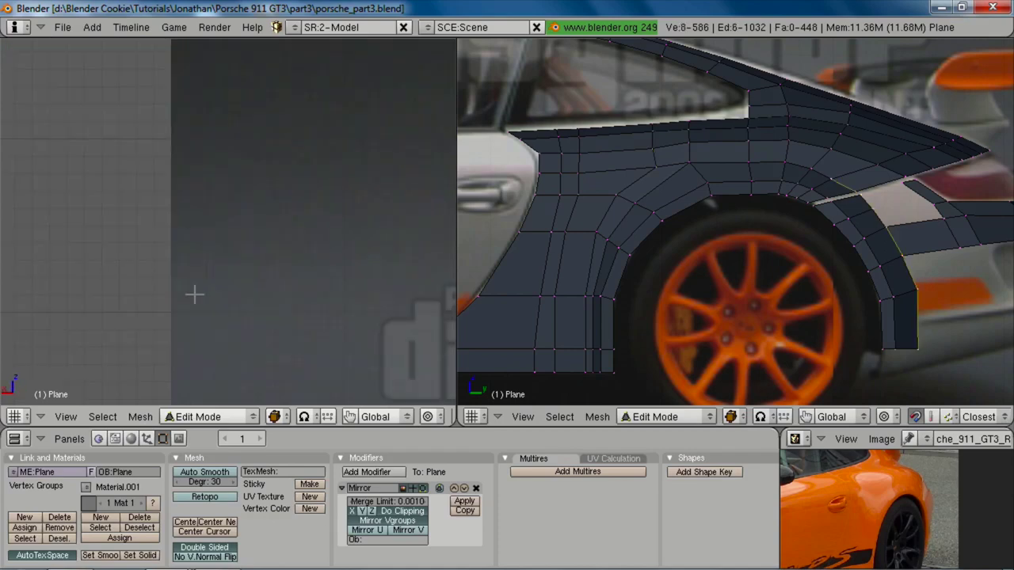
scroll(365, 278, "down", 3)
middle_click_drag(345, 262, 205, 146, "shift")
scroll(372, 337, "up", 3)
key("z")
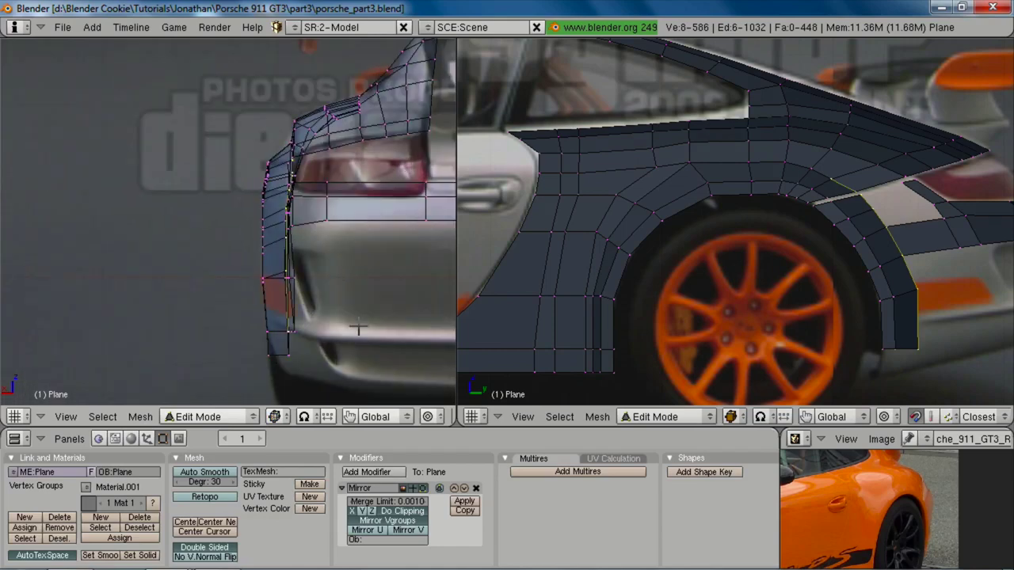
key("z")
key("g")
key("x")
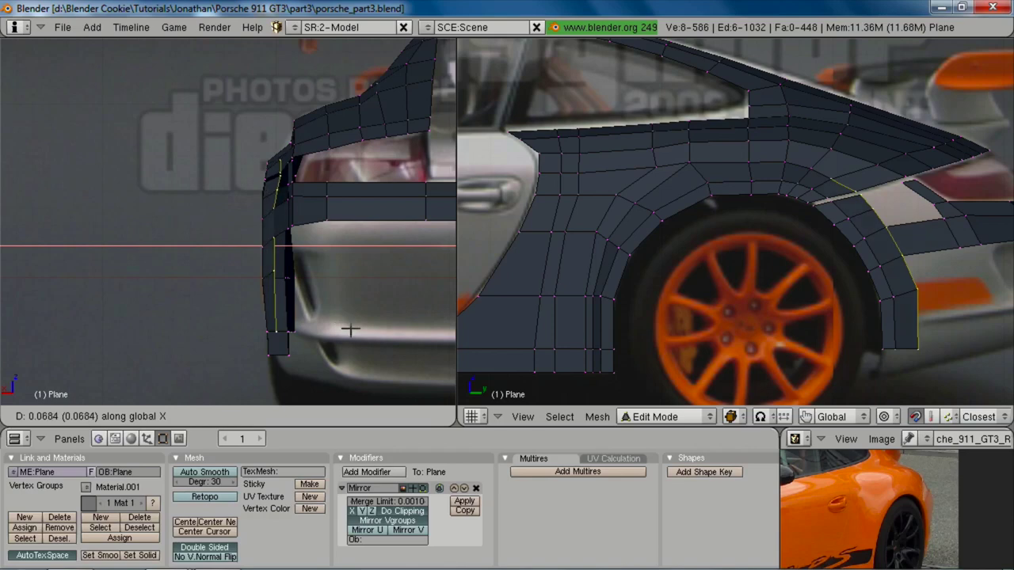
left_click(347, 329)
key("z")
key("2")
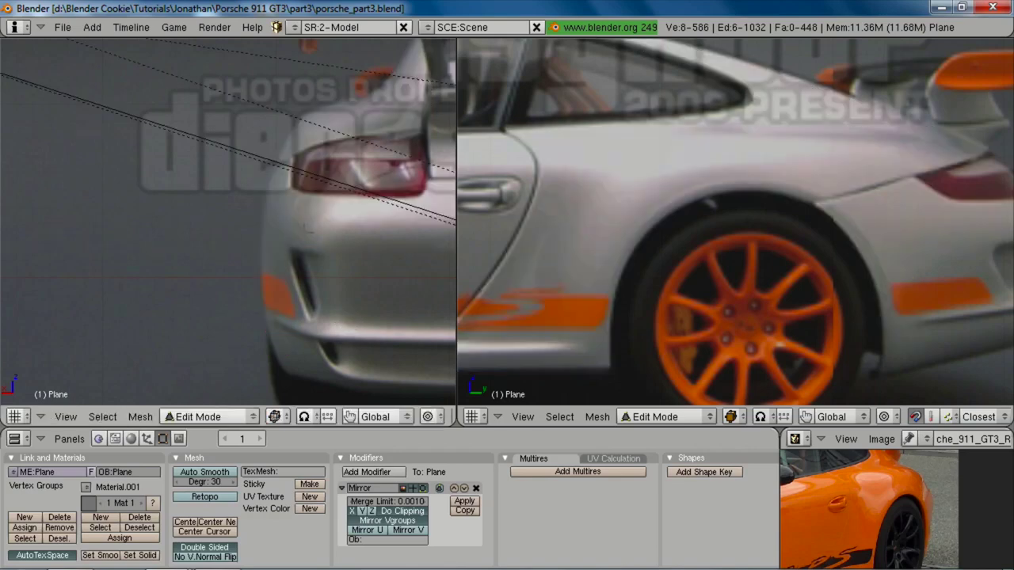
key("1")
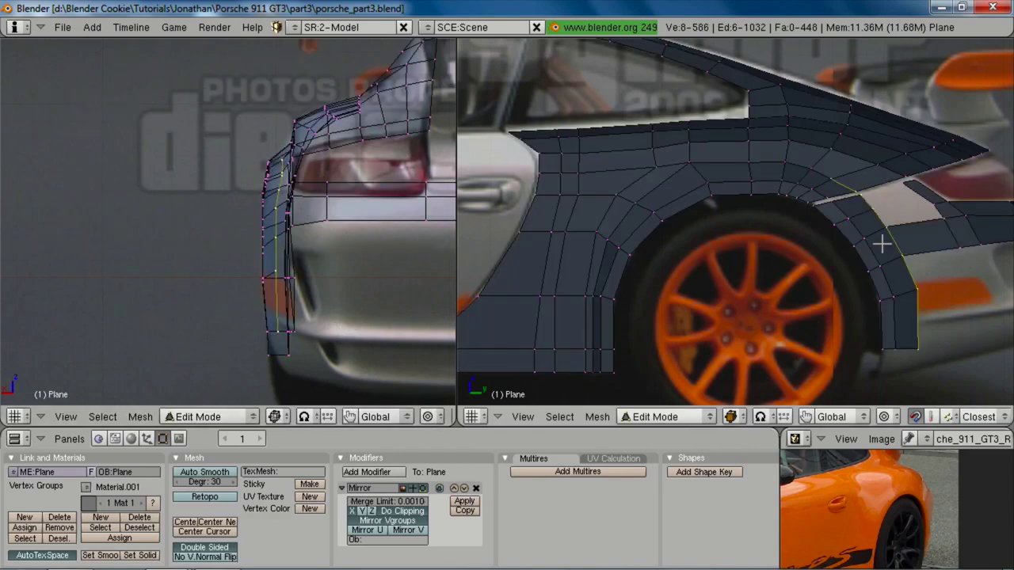
key("a")
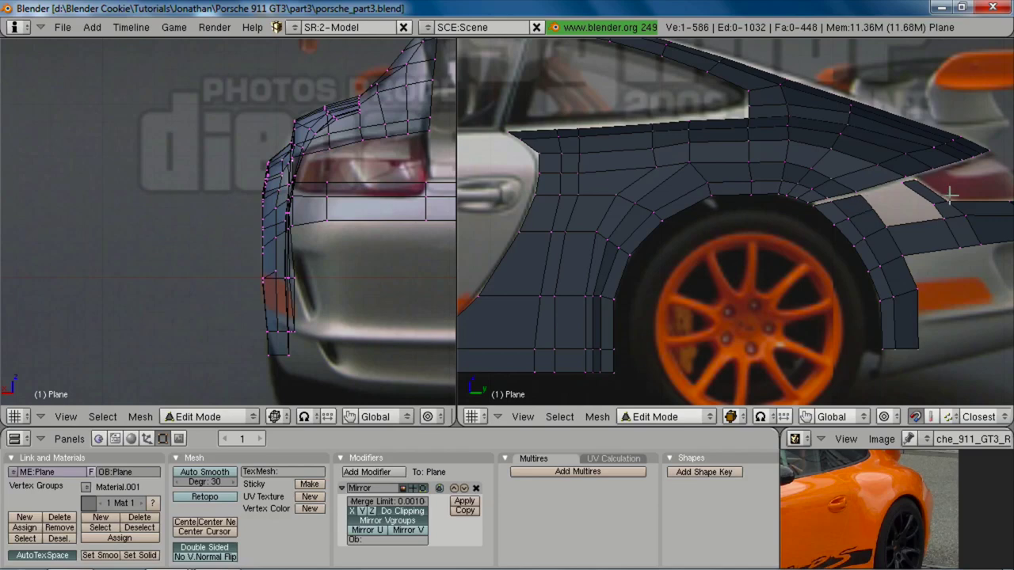
Step: Fill the opening between the wheel arch strip and the rear bumper strip with two new faces
right_click(950, 196, "shift")
scroll(262, 231, "up", 2)
key("z")
mouse_move(267, 227)
middle_mouse_down()
mouse_move(324, 234)
mouse_move(294, 199)
mouse_move(315, 195)
middle_mouse_up()
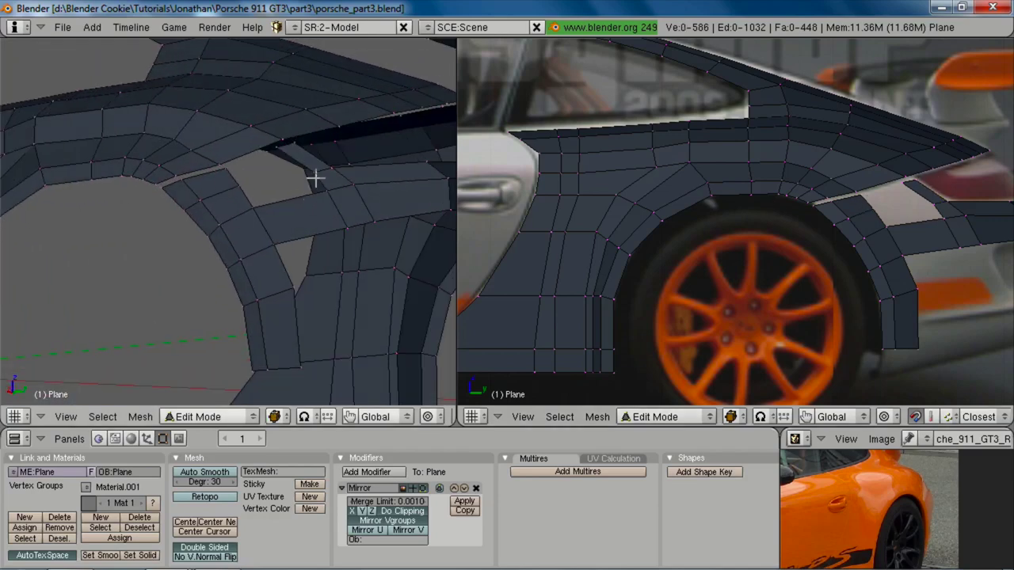
right_click(250, 207, "shift")
right_click(239, 187, "shift")
key("f")
key("a")
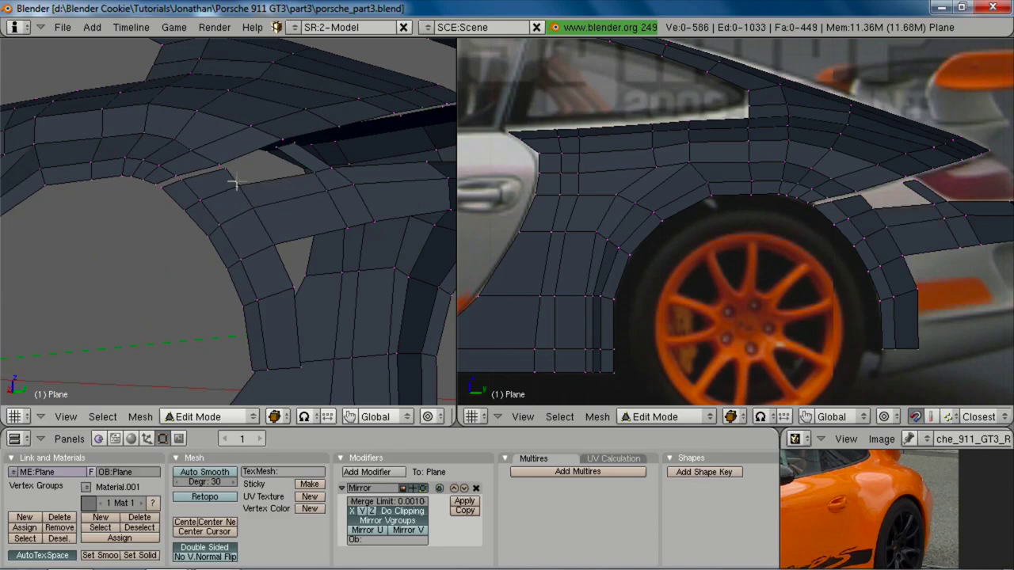
right_click(266, 185, "alt")
key("f")
Step: Move one vertex of the newly filled patch outward in the rear view to follow the car's side contour
middle_click_drag(269, 189, 350, 235)
key("ctrl+KP_1")
key("z")
key("2")
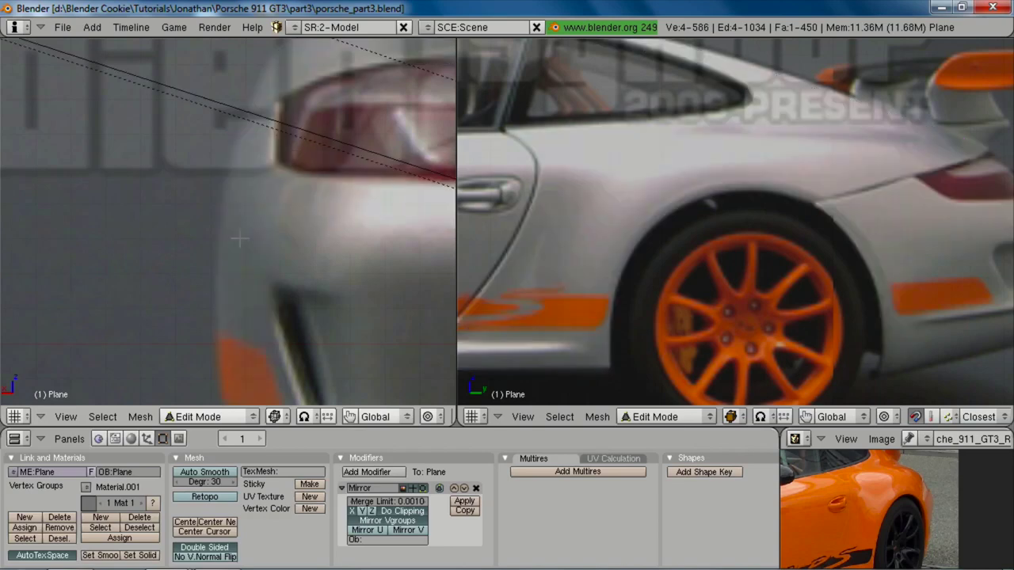
key("1")
key("z")
right_click(259, 164)
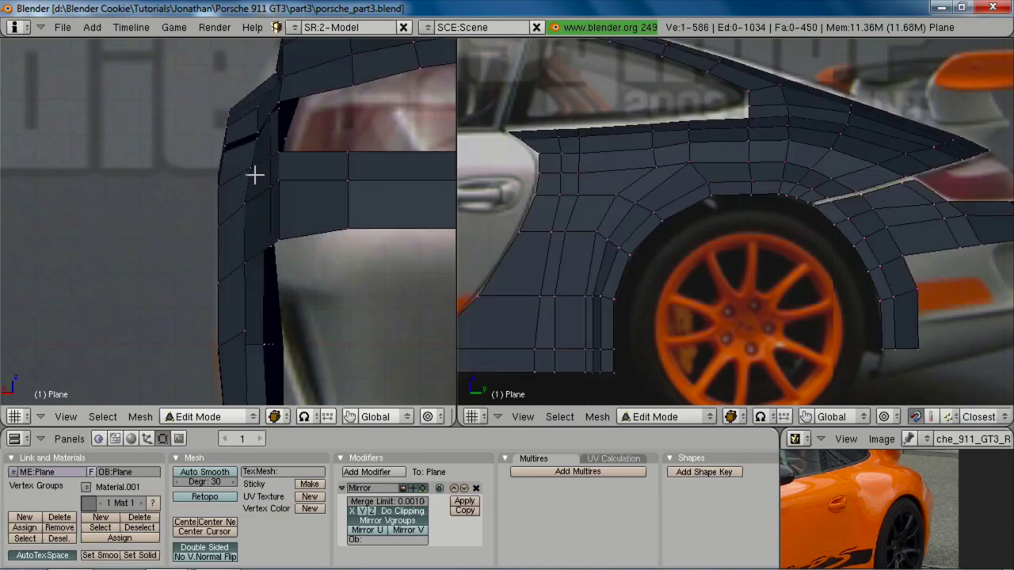
key("g")
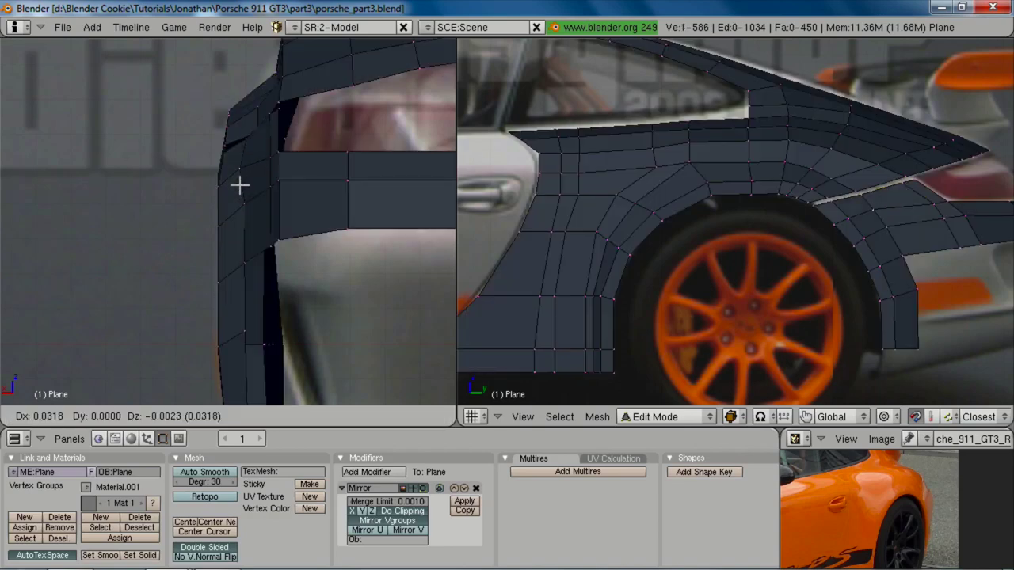
left_click(240, 212)
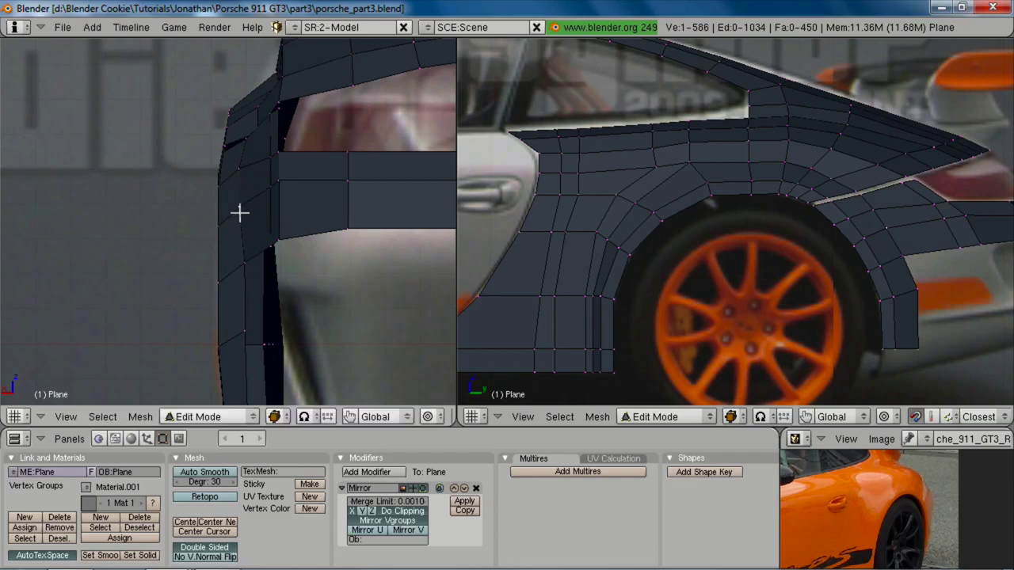
Step: Nudge the two lower vertices along the outer wheel arch edge outward in the rear view
right_click(241, 260)
key("g")
left_click(235, 258)
middle_click_drag(246, 306, 259, 194, "shift")
right_click(254, 215)
key("g")
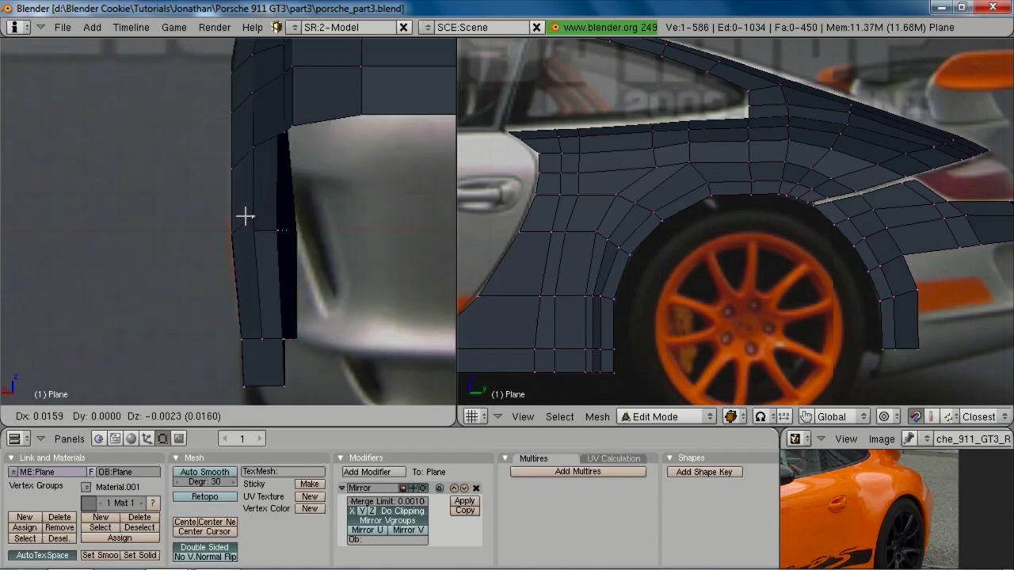
left_click(245, 215)
middle_click_drag(271, 135, 256, 285, "shift")
key("a")
Step: Shift the four-vertex edge loop where the side patch meets the rear bumper slightly outward along X
key("z")
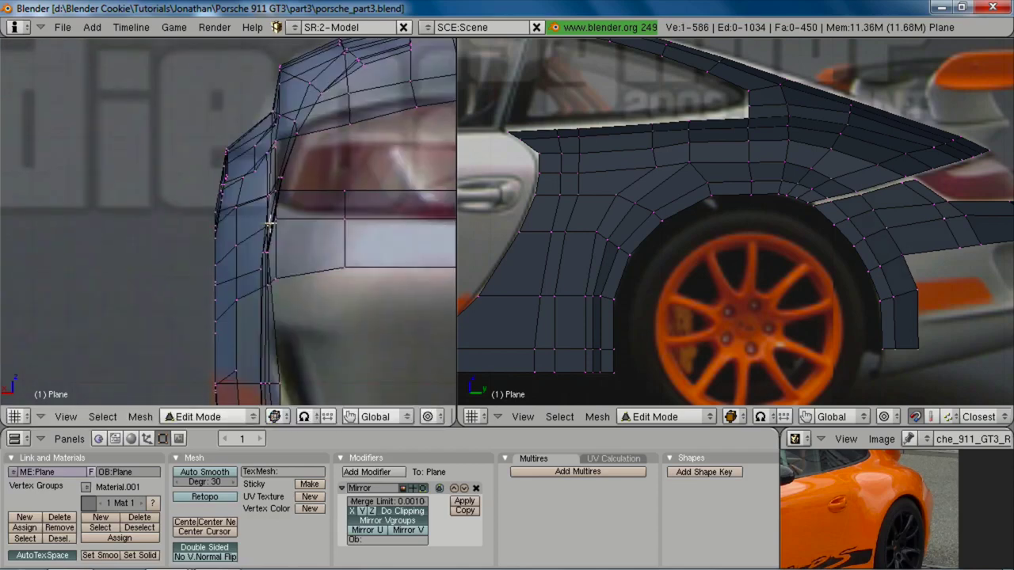
key("z")
right_click(266, 263, "alt")
key("z")
key("z")
key("g")
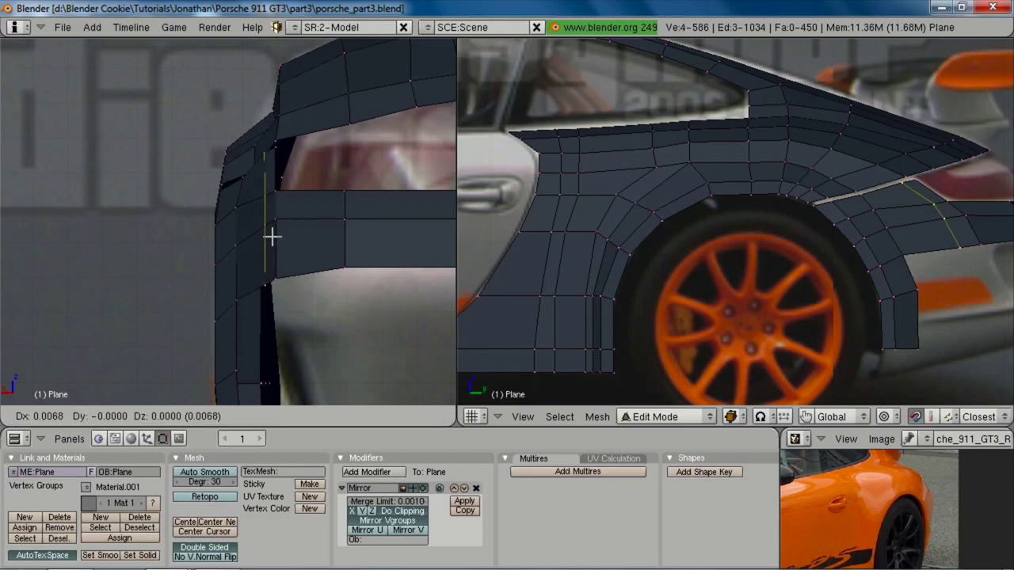
left_click(269, 235)
Step: Edge-slide the short fender edge just above the taillight seam in the side view
middle_click_drag(652, 252, 531, 260, "shift")
scroll(849, 218, "up", 2)
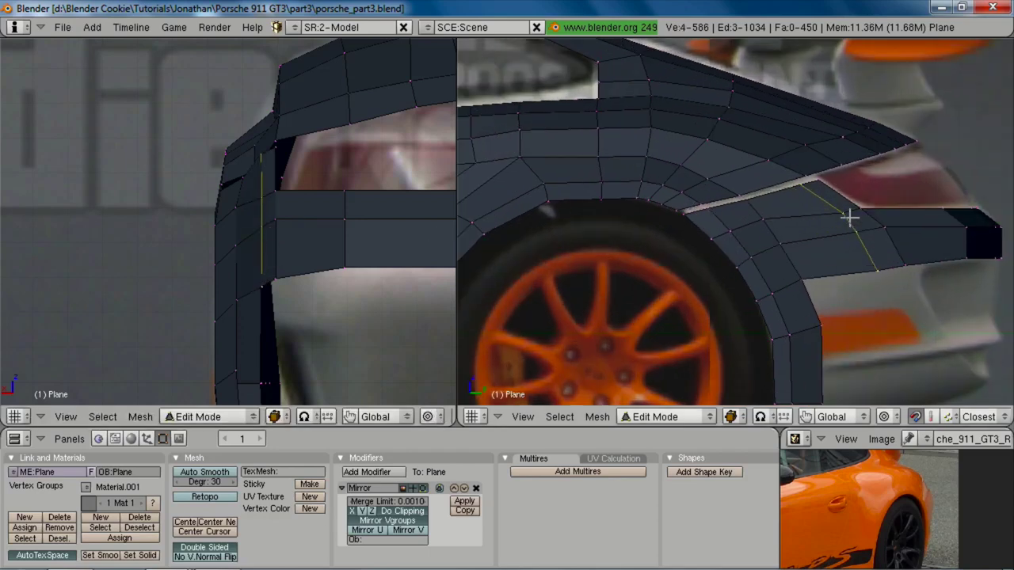
key("z")
key("z")
key("a")
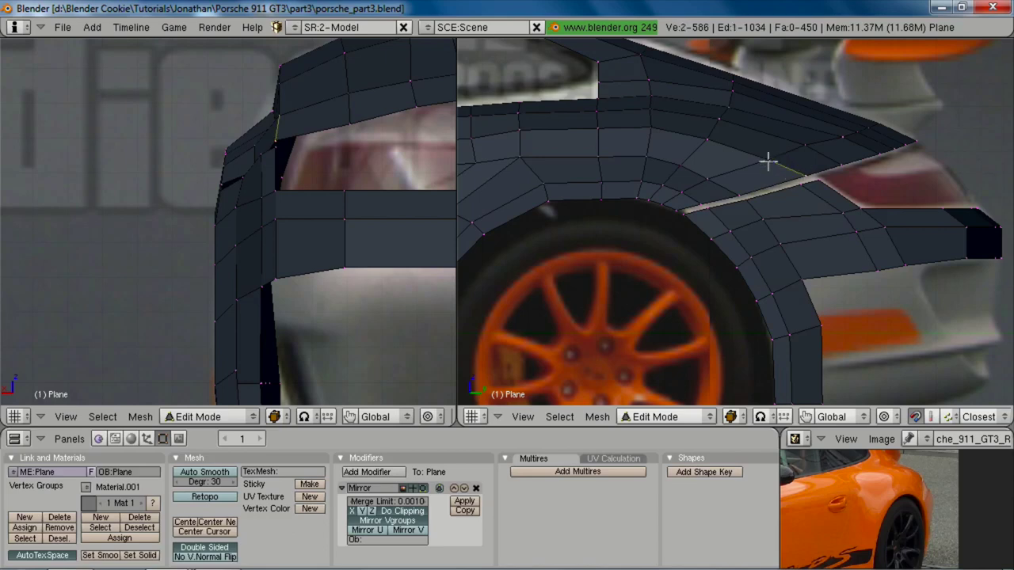
key("ctrl+e")
left_click(781, 182)
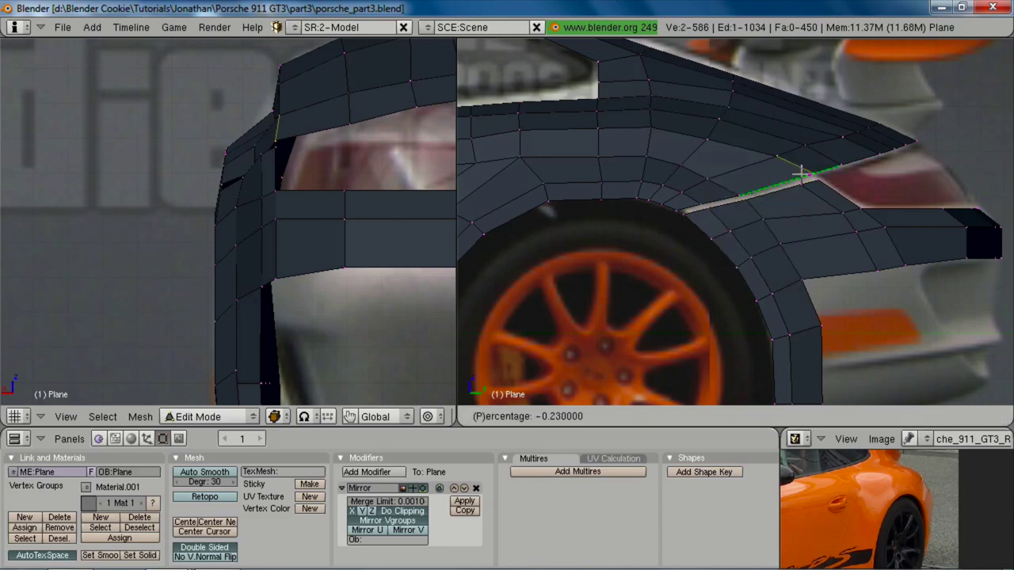
left_click(798, 164)
key("a")
Step: Adjust the position of a single fender vertex above the rear wheel in the side view
middle_click_drag(692, 192, 751, 257, "shift")
right_click(757, 146)
key("g")
left_click(756, 148)
Step: Try a loop cut running along the rear fender above the wheel arch
middle_click_drag(751, 256, 790, 271, "ctrl")
key("ctrl+r")
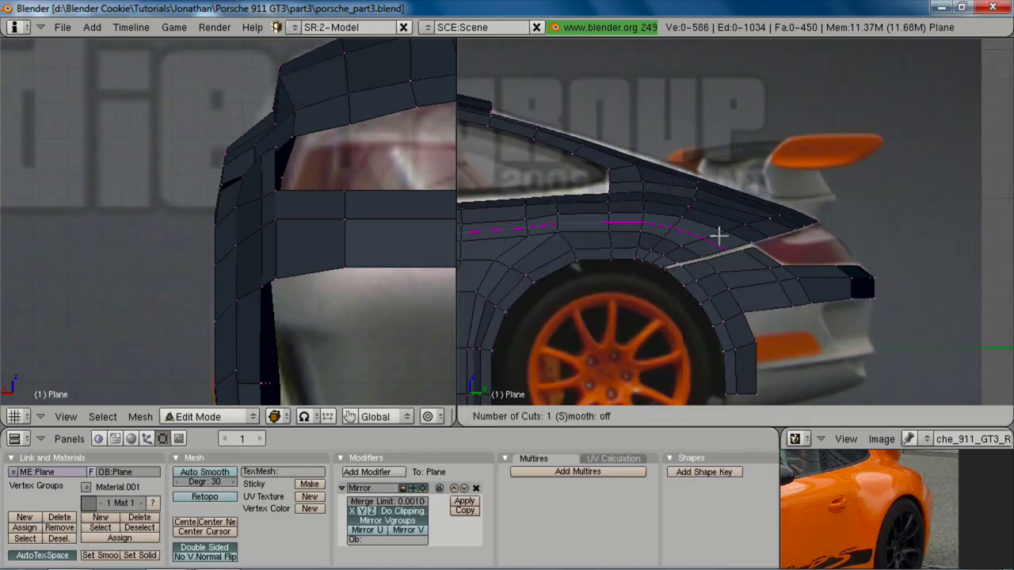
left_click(724, 242)
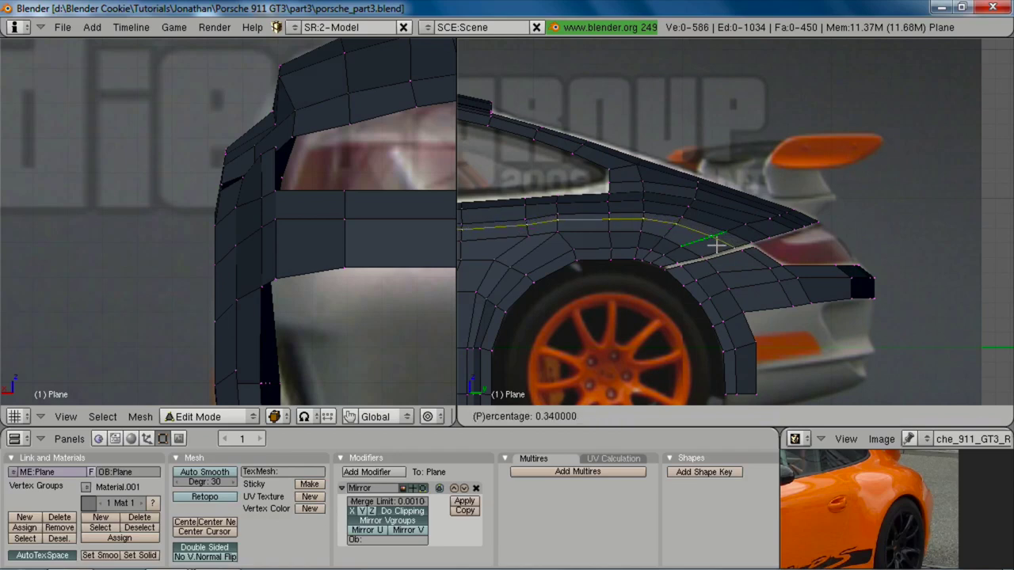
left_click(718, 245)
key("ctrl+z")
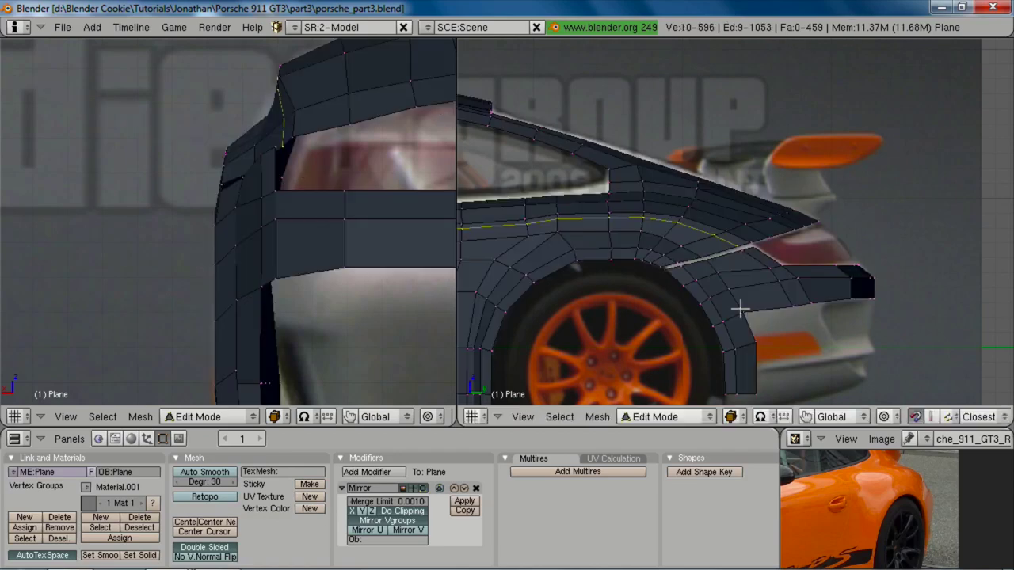
key("ctrl+z")
Step: Check the rear fender's shape in Object Mode, then reposition one of its vertices in the perspective view
middle_click_drag(705, 266, 794, 319)
key("Tab")
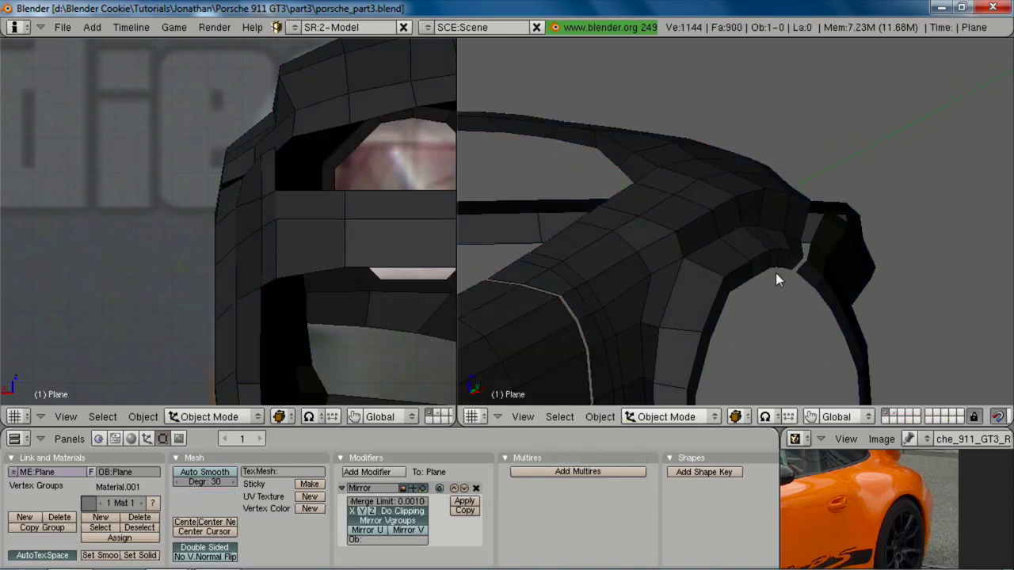
scroll(775, 273, "down", 6)
middle_click_drag(789, 248, 782, 372)
scroll(724, 360, "up", 6)
middle_click_drag(723, 360, 839, 133)
key("Tab")
right_click(800, 193)
key("g")
left_click(769, 231)
Step: Move the fender vertex at the seam with the rear bumper about 0.03 along the X axis
scroll(840, 133, "down", 4)
scroll(244, 288, "down", 5)
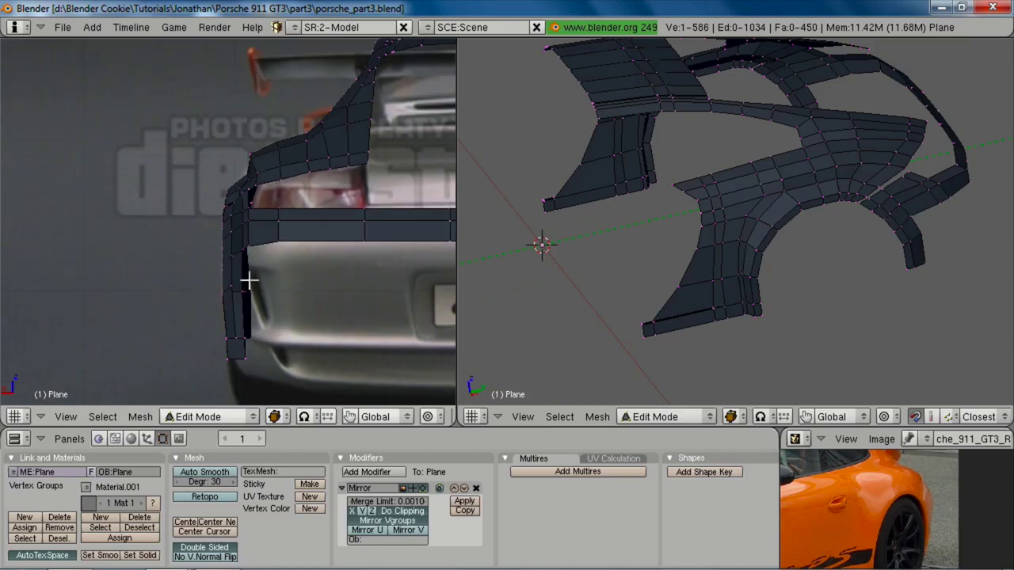
scroll(248, 280, "up", 5)
middle_click_drag(256, 183, 221, 257)
right_click(227, 209)
key("g")
key("x")
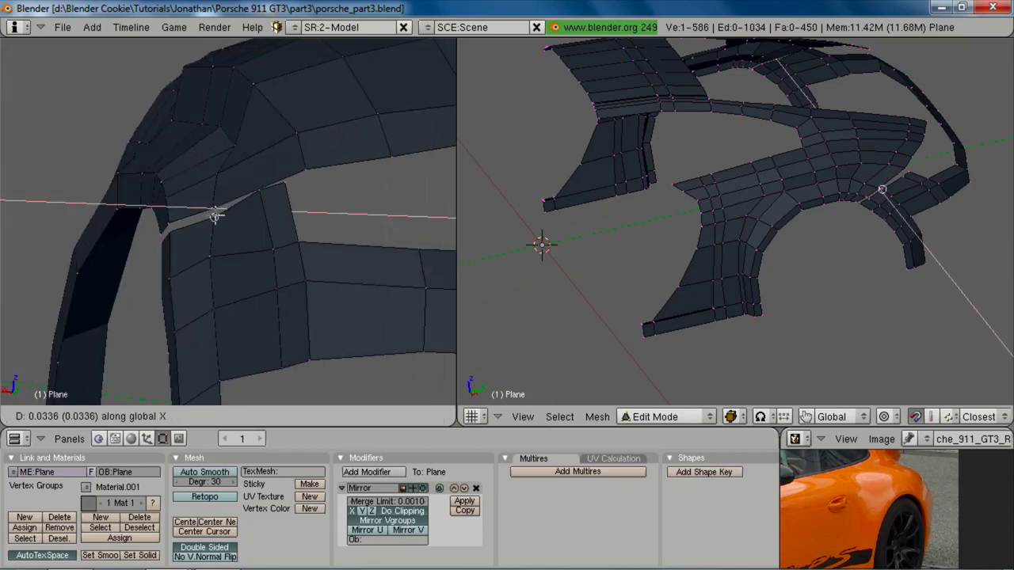
left_click(215, 215)
Step: Add a loop cut running lengthwise along the rear fender above the wheel arch
middle_click_drag(215, 215, 231, 247)
scroll(254, 242, "down", 5)
key("ctrl+r")
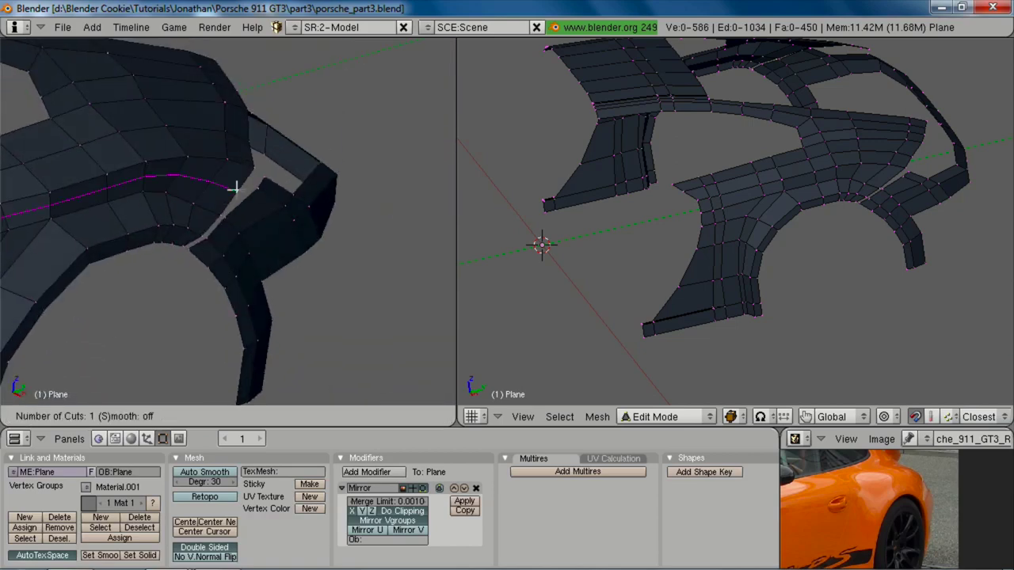
left_click(237, 185)
left_click(236, 186)
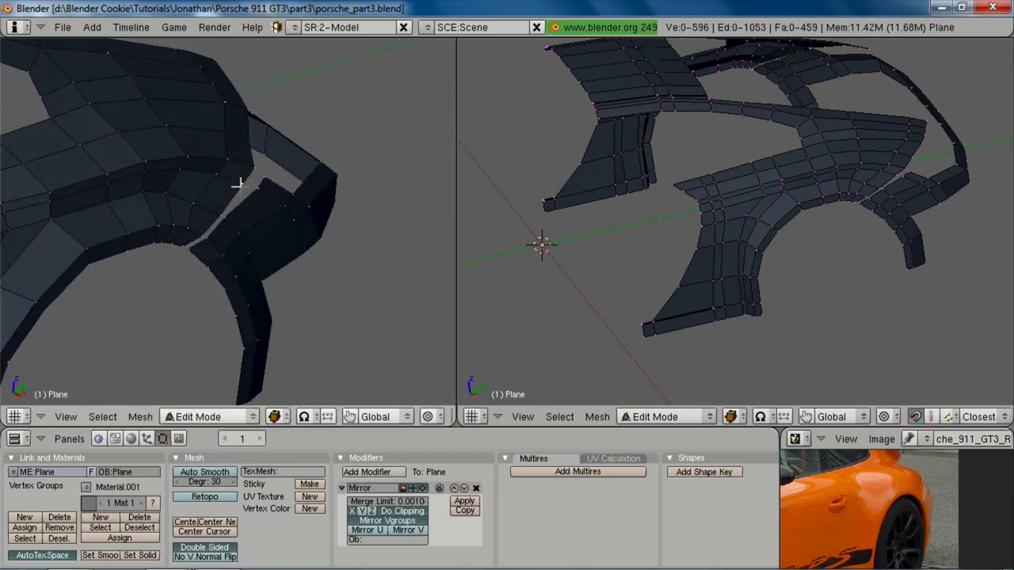
Step: Move one edge of the new fender loop above the wheel arch along the X axis
right_click(221, 173, "shift")
key("g")
key("x")
left_click(262, 191)
middle_click_drag(262, 191, 306, 269)
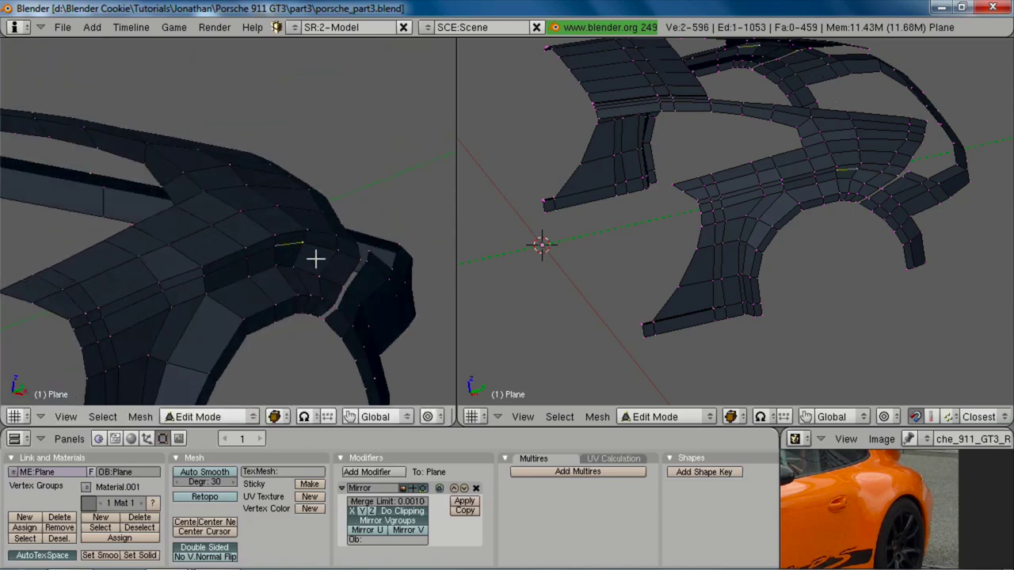
key("g")
key("x")
right_click(312, 266)
Step: Reposition a single vertex of the new fender loop above the wheel arch
right_click(312, 245)
key("g")
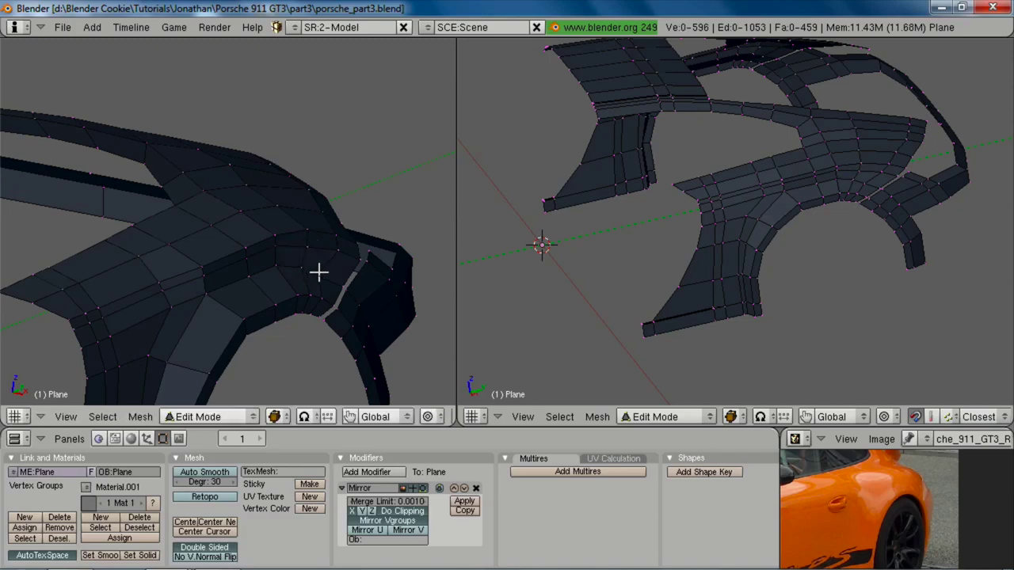
left_click(326, 273)
Step: Move the two connected loop edges above the wheel arch about 0.006 in the negative X direction
middle_click_drag(344, 310, 337, 267)
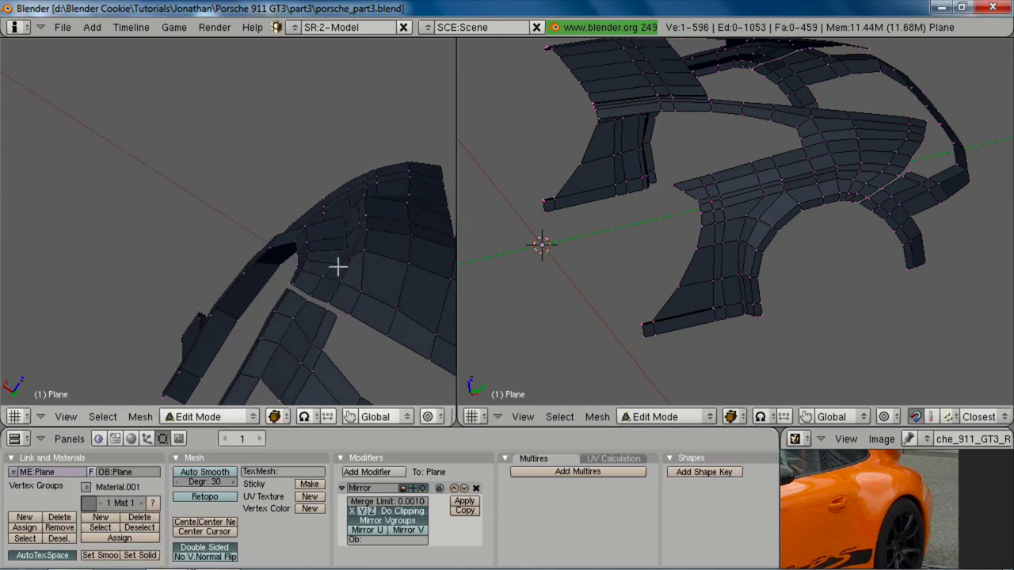
right_click(368, 194, "shift")
key("g")
key("x")
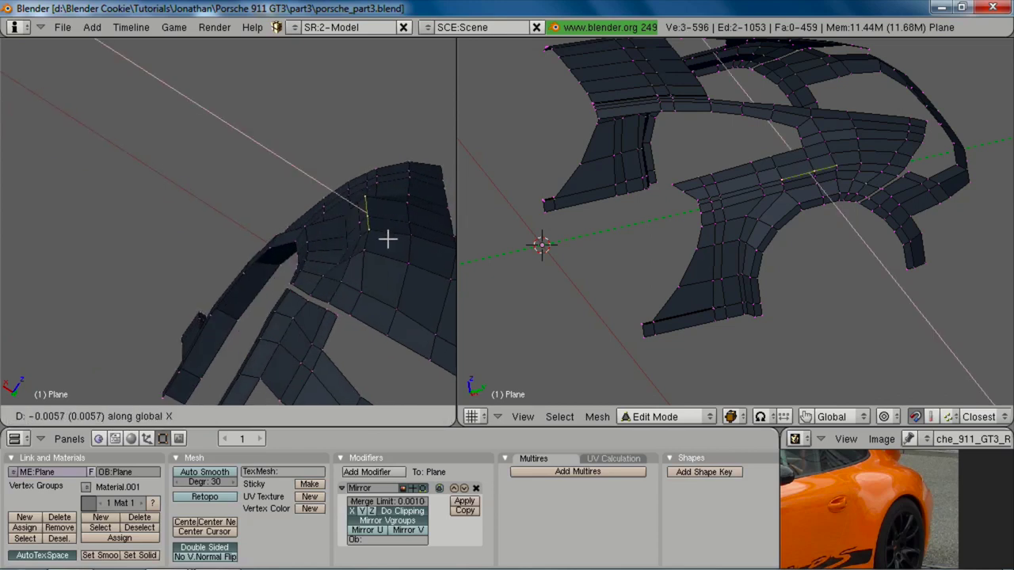
left_click(395, 241)
Step: Move the neighbouring fender vertex, closer to the arch opening, along the X axis
right_click(360, 256)
key("g")
key("x")
left_click(368, 261)
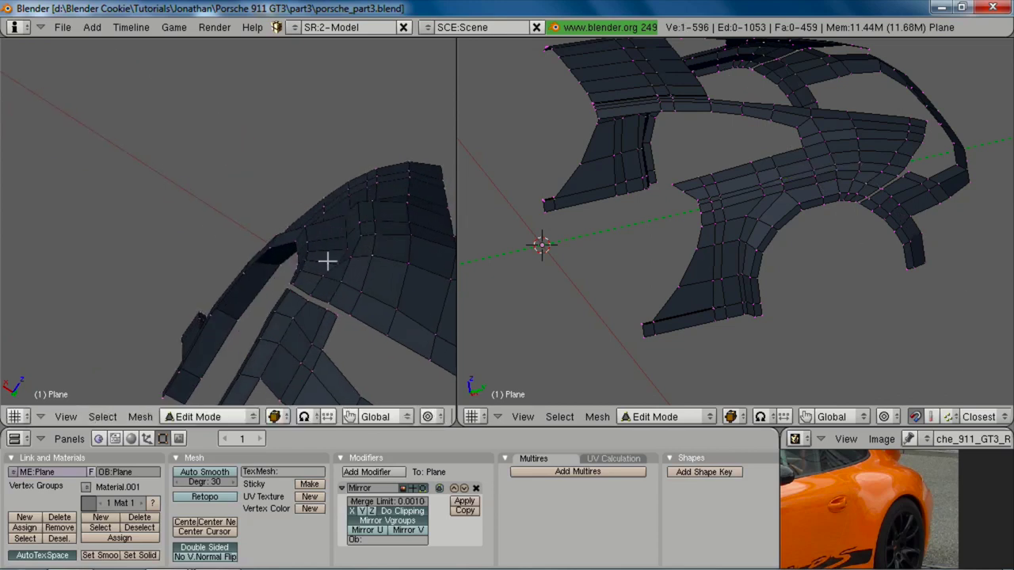
Step: Edge-slide the three connected fender edges behind the door by about 0.46 toward the upper fender edge
middle_click_drag(137, 227, 305, 198)
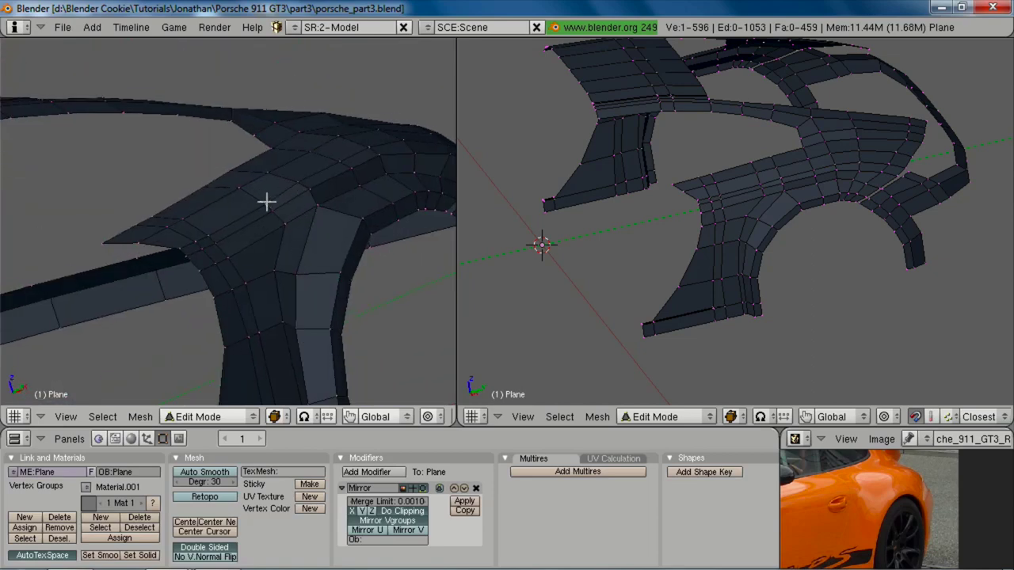
right_click(182, 249, "shift")
key("ctrl+e")
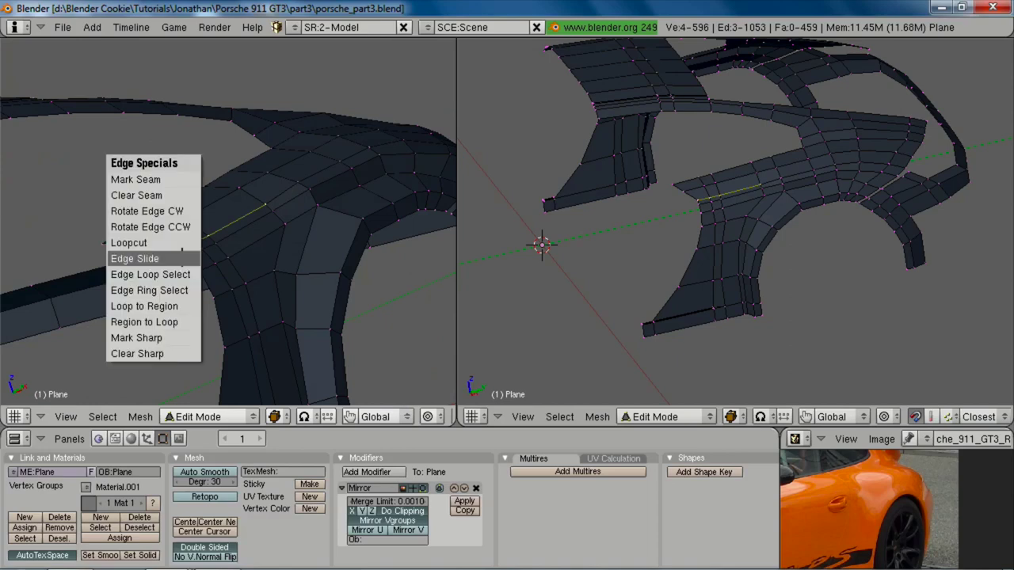
left_click(138, 258)
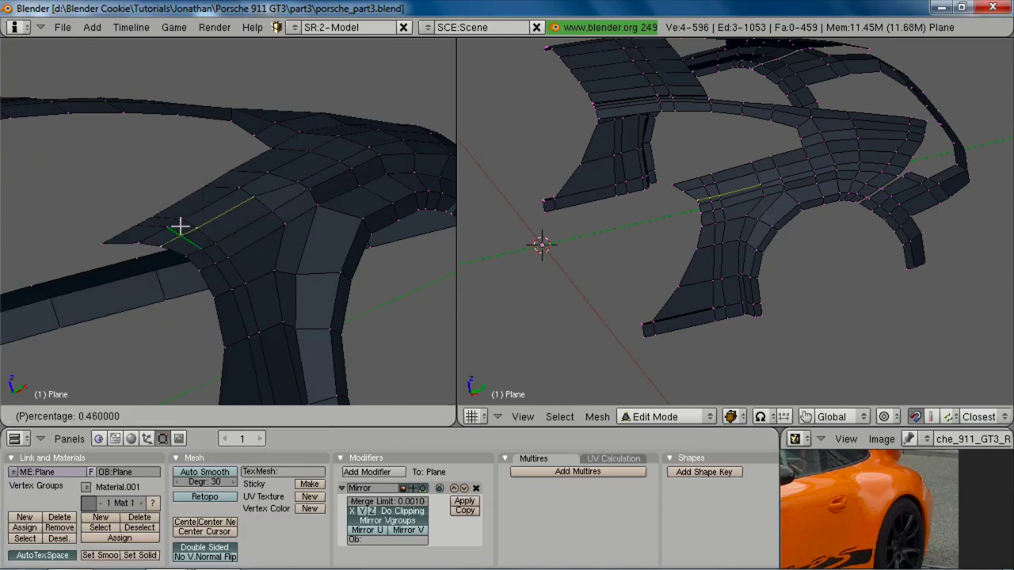
left_click(181, 227)
Step: Reposition a fender vertex above the wheel arch and check the surface in Object Mode
right_click(301, 190)
middle_click_drag(295, 220, 328, 286)
key("g")
left_click(311, 204)
key("Tab")
scroll(280, 265, "down", 2)
key("Tab")
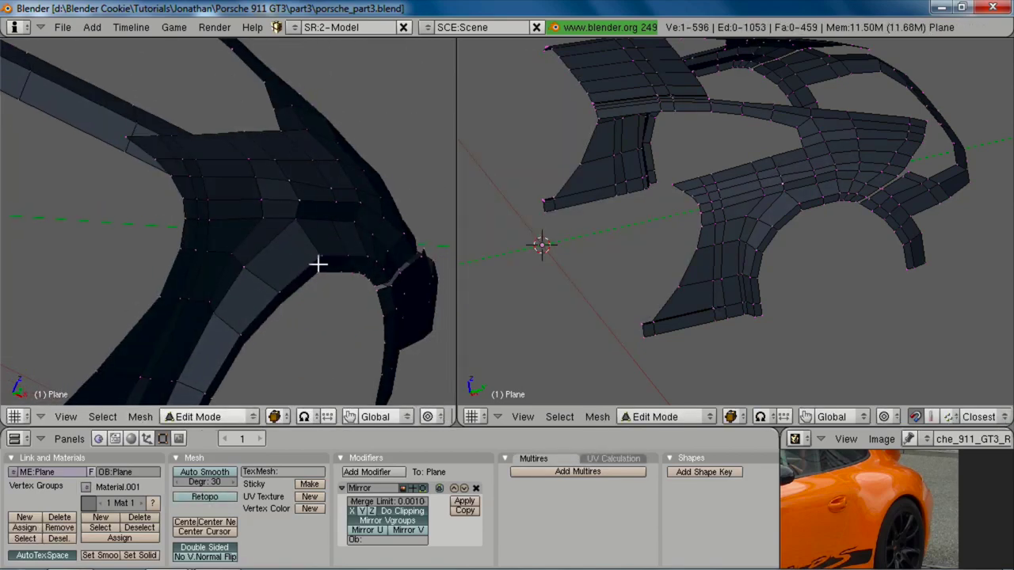
Step: Move the same fender vertex along the X axis and inspect the whole body in Object Mode
key("g")
key("x")
left_click(299, 266)
key("Tab")
scroll(306, 290, "down", 2)
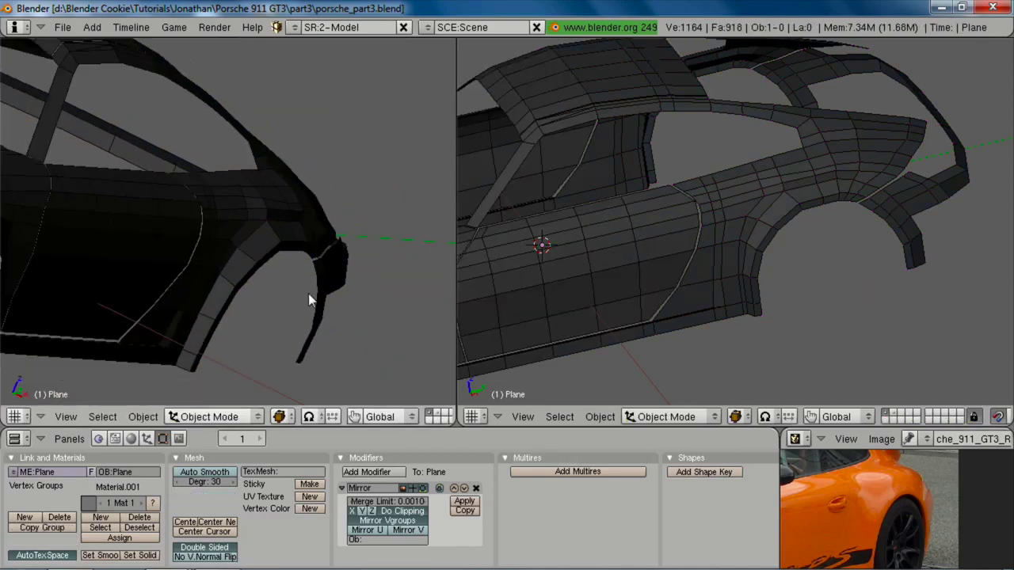
middle_click_drag(309, 293, 344, 270)
scroll(235, 259, "down", 5)
scroll(344, 270, "up", 2)
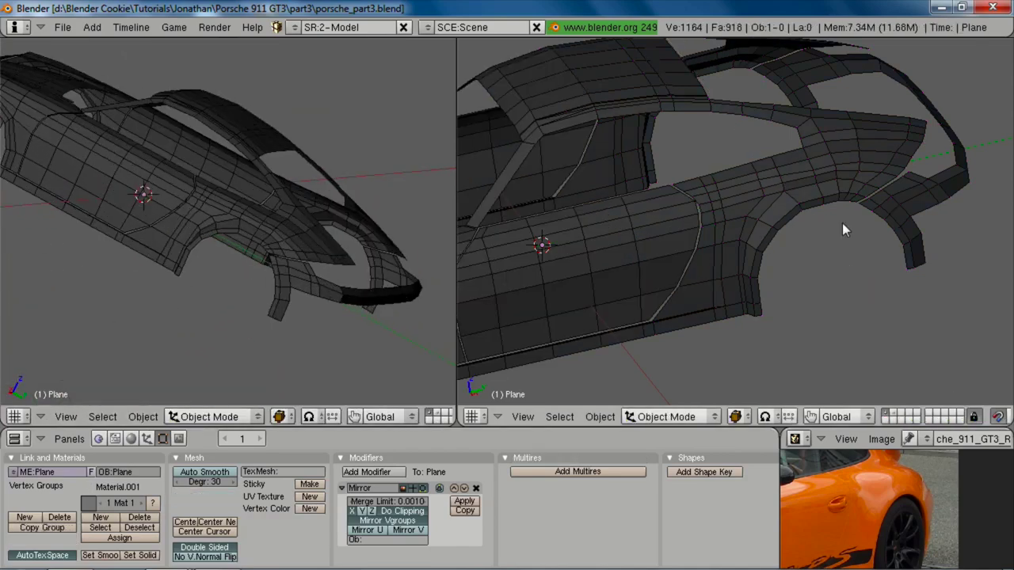
Step: In the side view, move the selected upper fender vertex above the rear wheel about 0.013 along Z
key("KP_3")
scroll(842, 223, "up", 3)
middle_click_drag(840, 199, 768, 217, "shift")
scroll(768, 217, "up", 3)
key("Tab")
key("Tab")
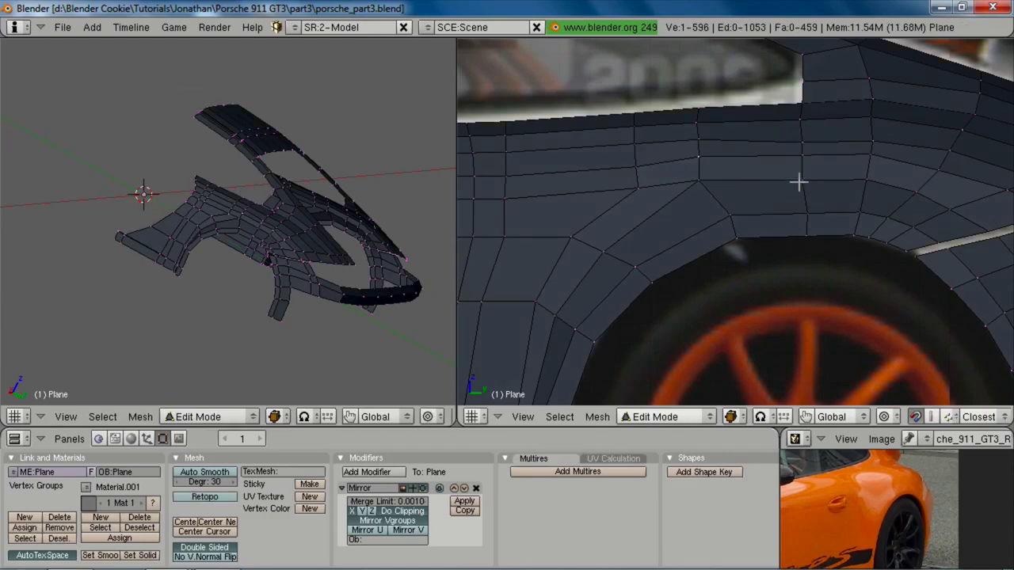
key("g")
key("z")
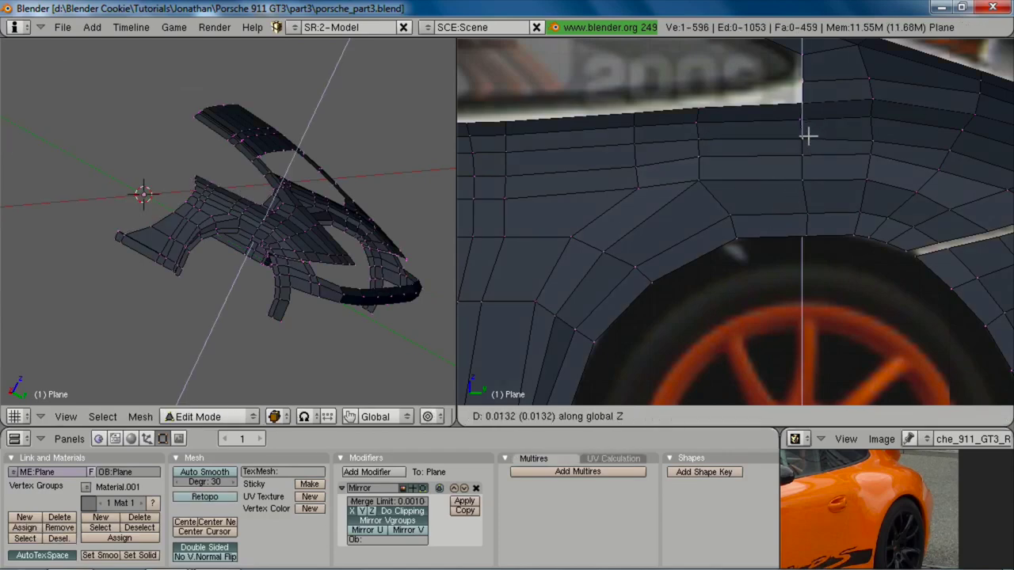
left_click(808, 136)
Step: Nudge the two stacked fender vertices behind the rear wheel's center to even out the edge flow in side view
right_click(871, 138)
key("g")
left_click(874, 136)
right_click(875, 151)
key("g")
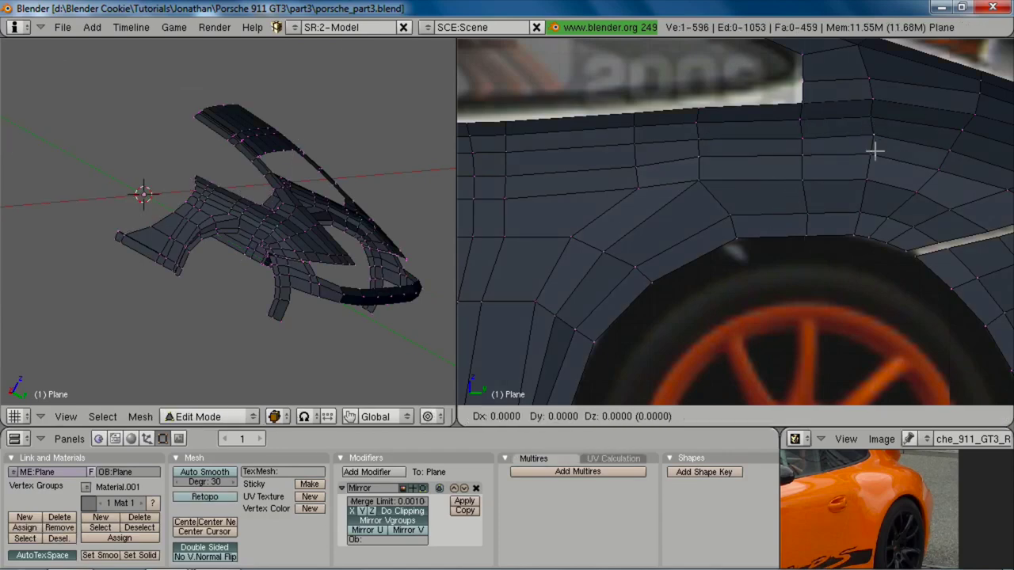
left_click(876, 153)
key("a")
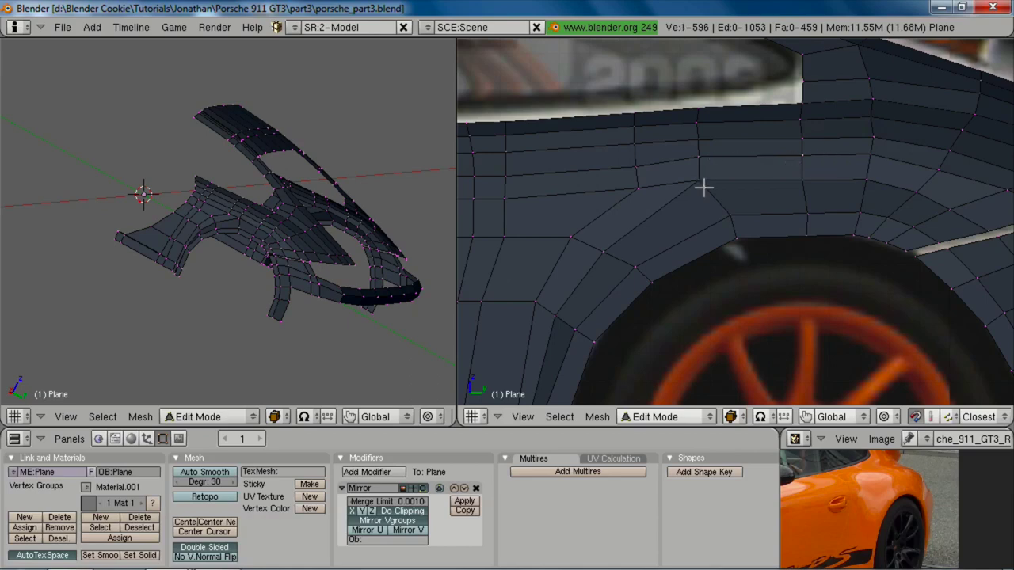
Step: Move the fender vertex directly above the rear wheel up by about 0.016 in side view
right_click(817, 208)
key("g")
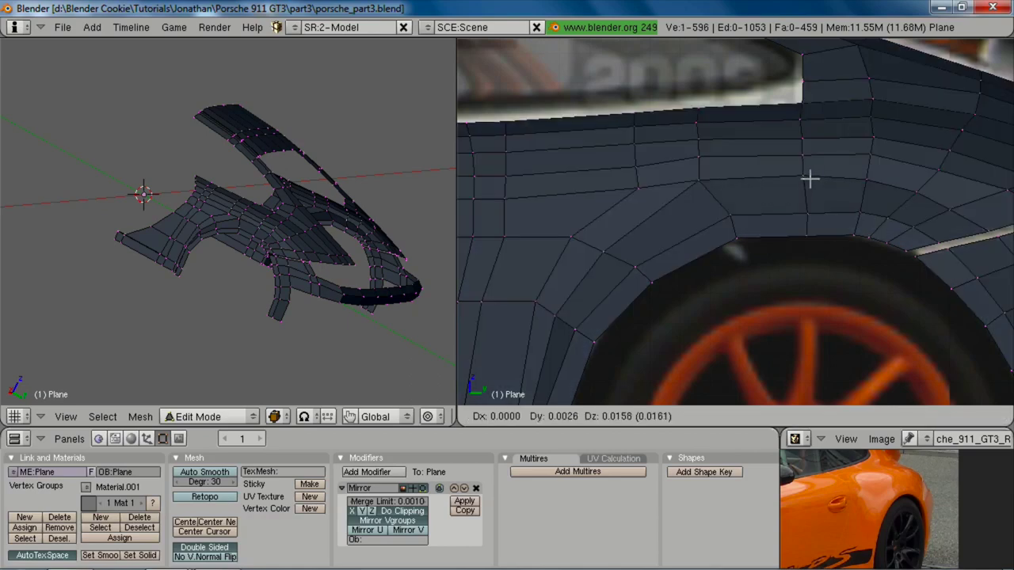
left_click(810, 179)
key("a")
middle_click_drag(943, 242, 817, 214, "shift")
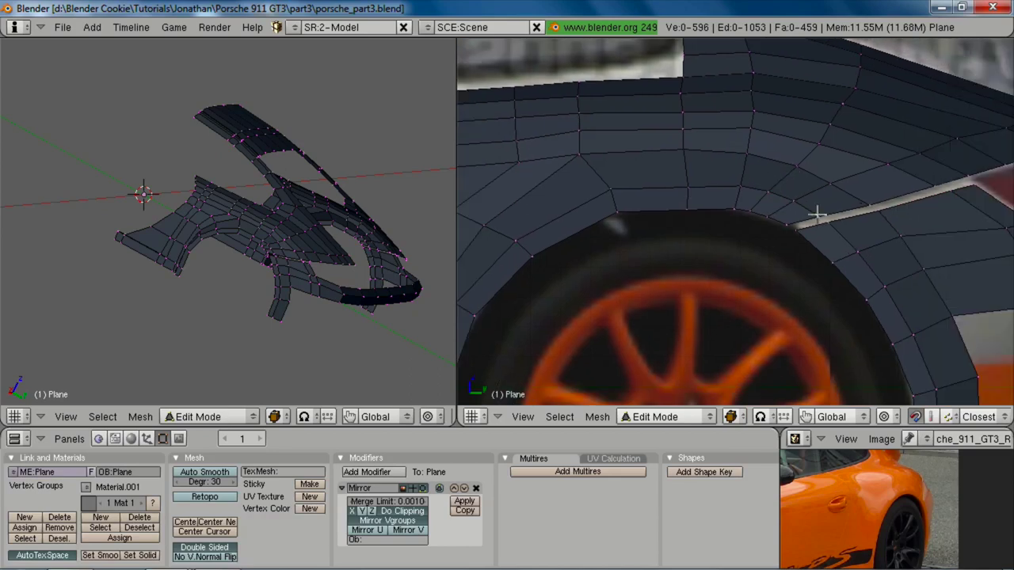
Step: Move a wheel arch vertex near the bumper seam along Y and adjust a neighbouring fender vertex
right_click(733, 193)
key("g")
key("y")
left_click(737, 190)
key("a")
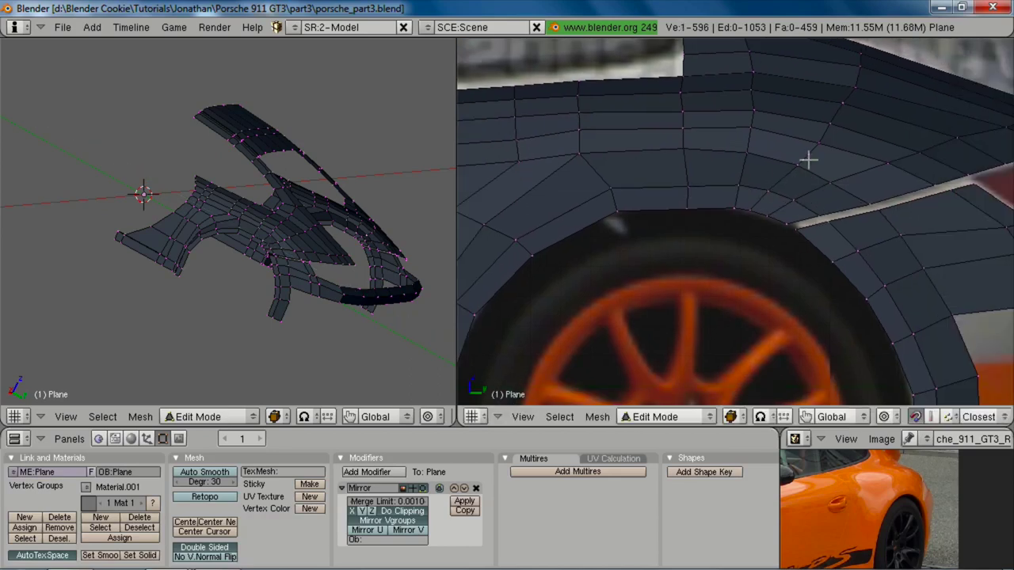
key("g")
left_click(833, 175)
Step: Review the body in Object Mode and save over porsche_part3.blend
scroll(853, 261, "down", 6)
middle_click_drag(853, 260, 731, 339, "shift")
key("Tab")
scroll(703, 201, "down", 2)
scroll(730, 337, "up", 2)
key("ctrl+w")
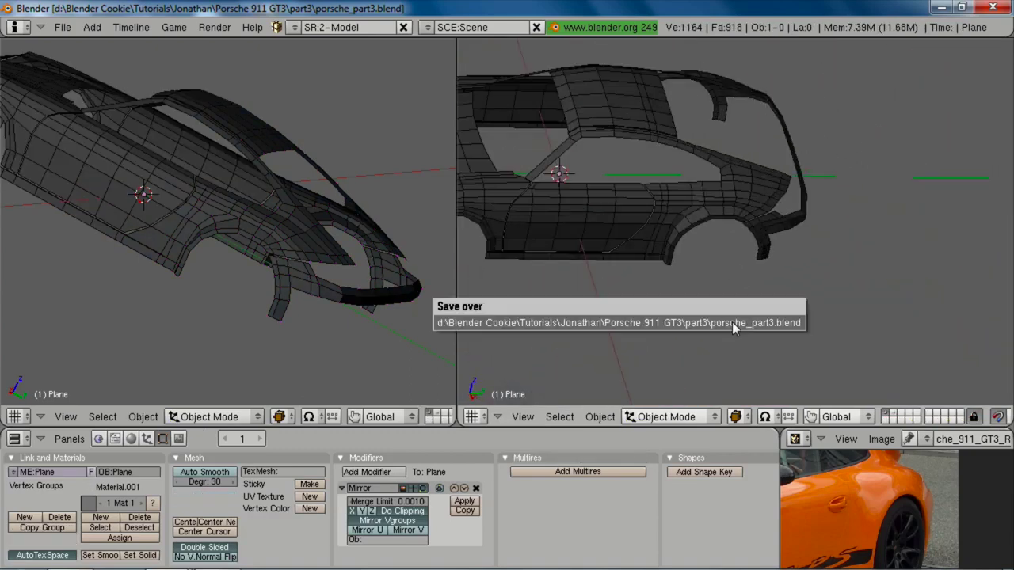
left_click(732, 322)
Step: Set up orthographic rear and side views in Edit Mode, both framed closely on the rear bumper
key("KP_3")
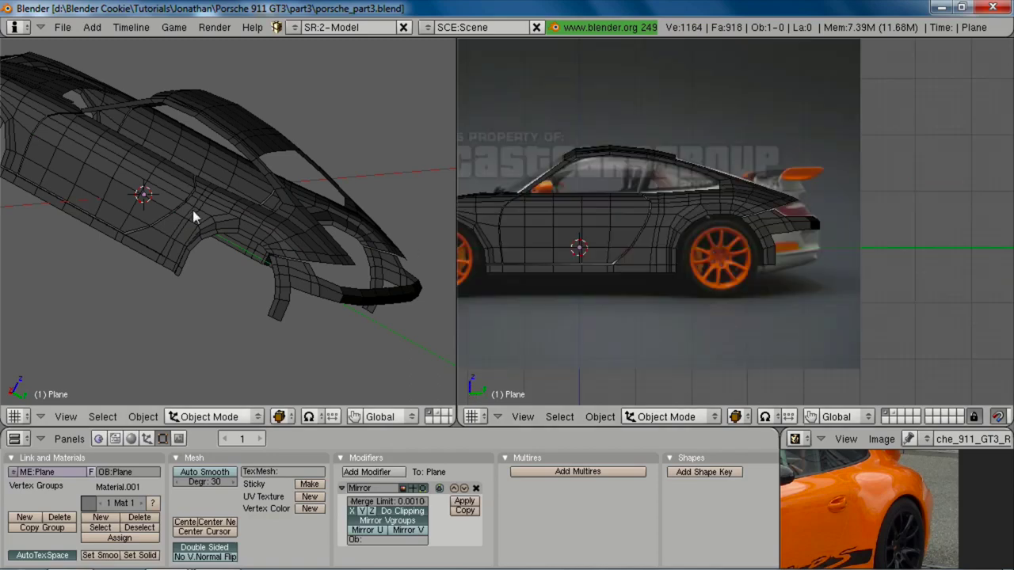
key("ctrl+KP_1")
key("KP_5")
key("Tab")
middle_click_drag(193, 210, 97, 178, "shift")
scroll(697, 215, "up", 5)
middle_click_drag(821, 270, 692, 227, "shift")
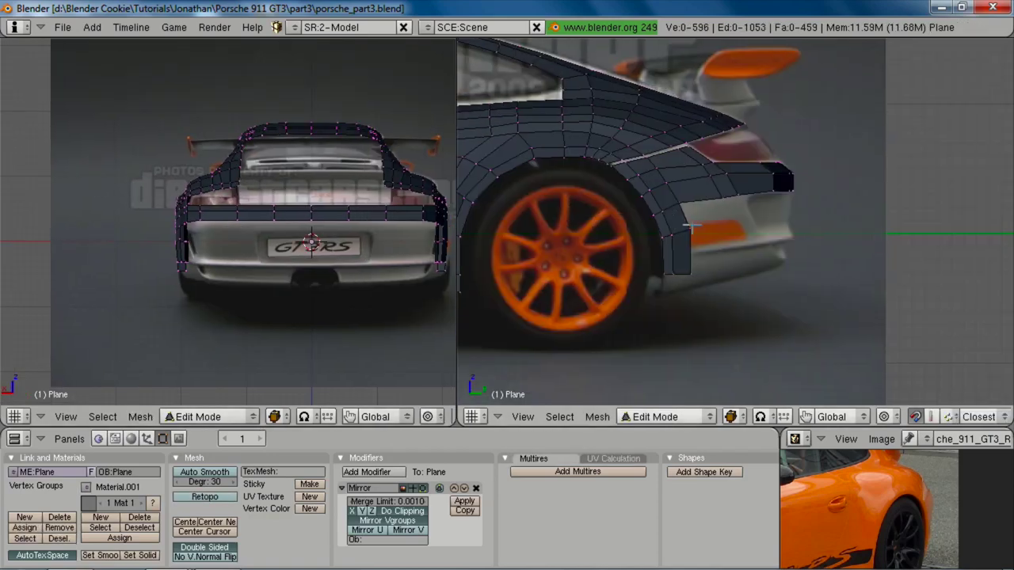
scroll(224, 282, "up", 2)
middle_click_drag(274, 270, 226, 264, "shift")
scroll(226, 264, "up", 2)
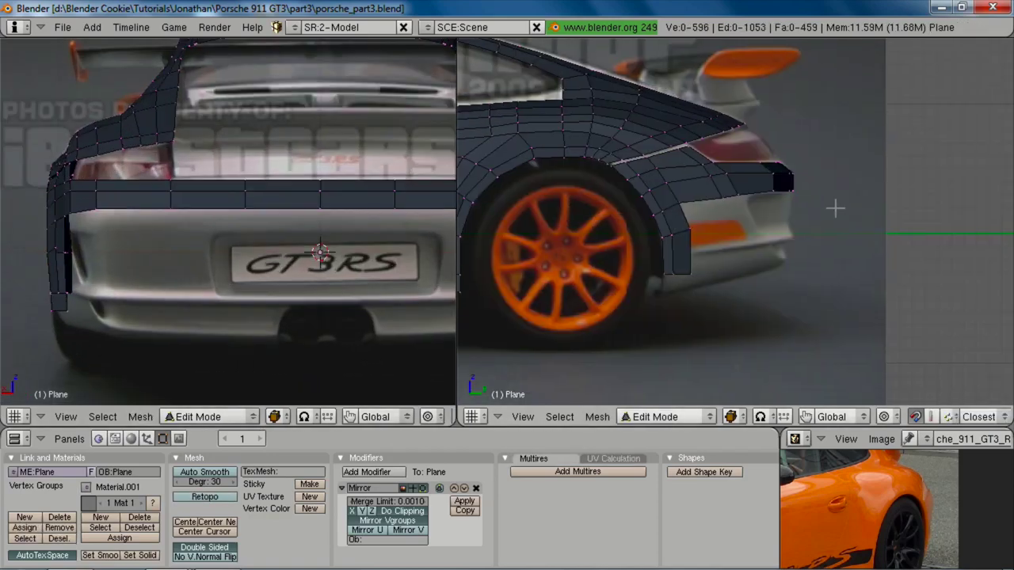
scroll(836, 208, "up", 4)
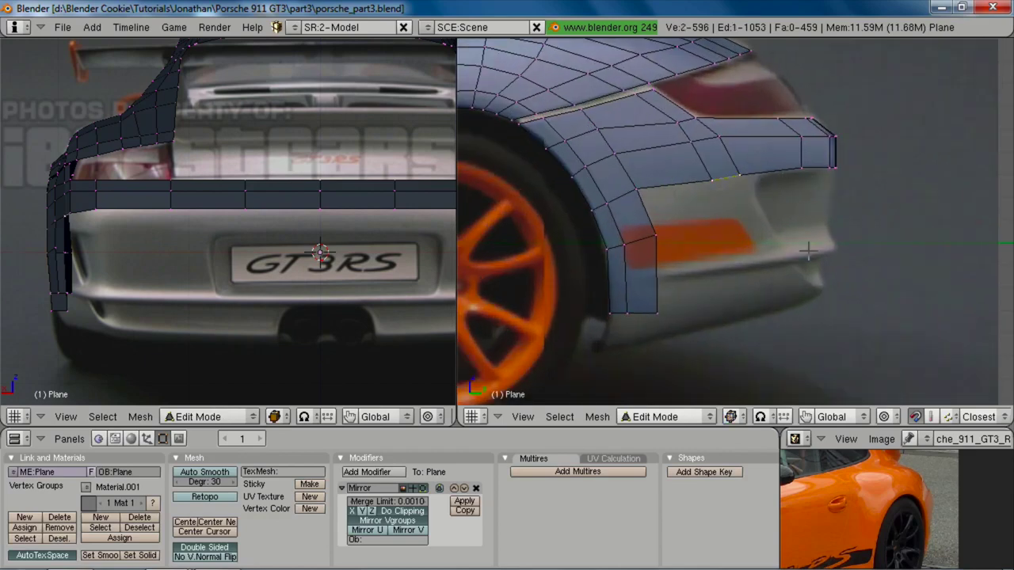
Step: Extrude the bumper's lower side edge down about 0.31 and backward about 0.16, and shift it inward along X
key("e")
left_click(781, 198)
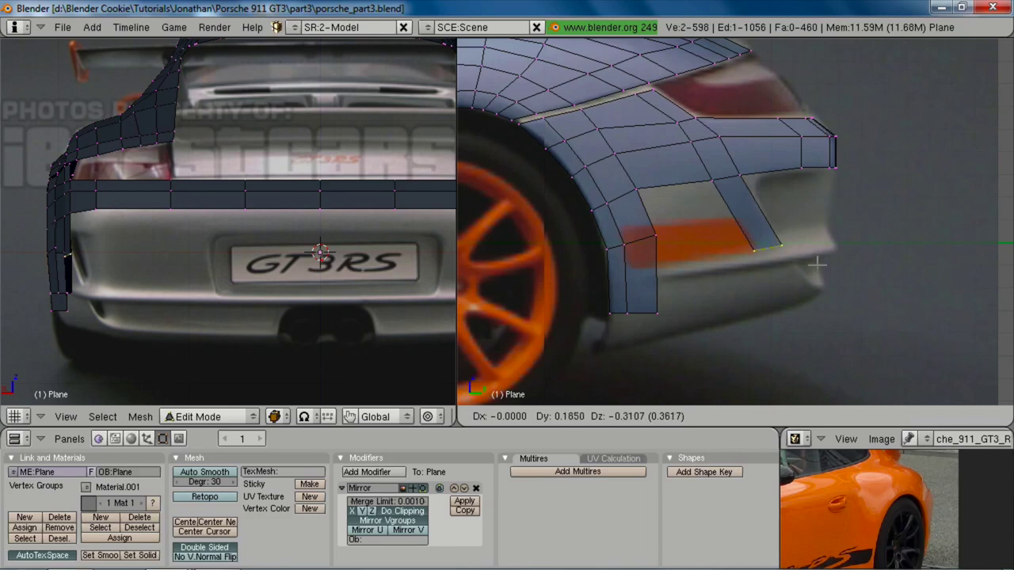
left_click(762, 258)
key("g")
key("x")
left_click(49, 303)
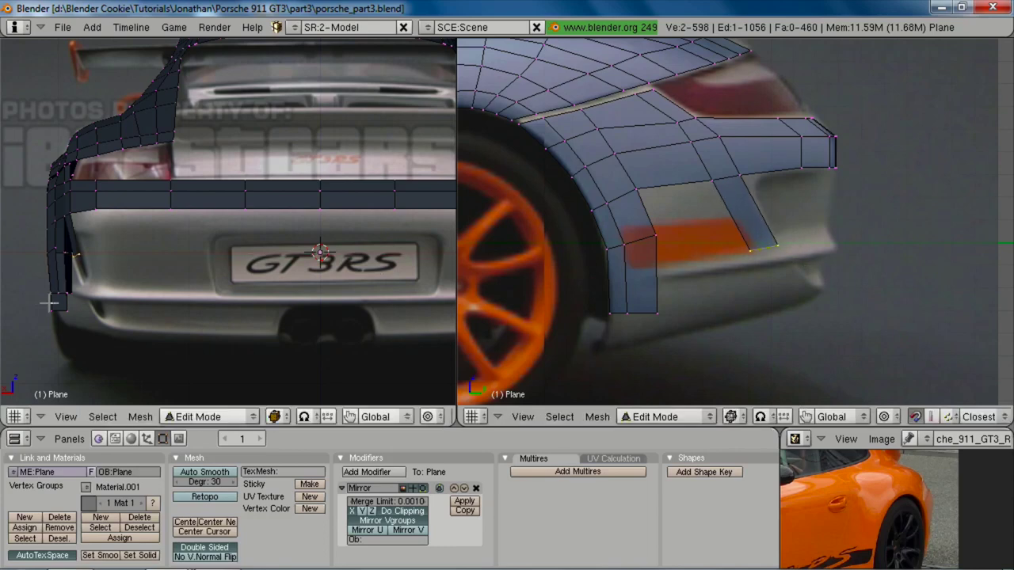
Step: Make the mesh see-through in the rear view and move the extruded bumper edge further along X
key("z")
key("g")
key("x")
left_click(95, 302)
Step: Study the bumper vent in the rear photo with the mesh layer hidden, and fine-tune the extruded edge along X
key("2")
scroll(95, 301, "up", 2)
middle_click_drag(96, 301, 234, 265, "shift")
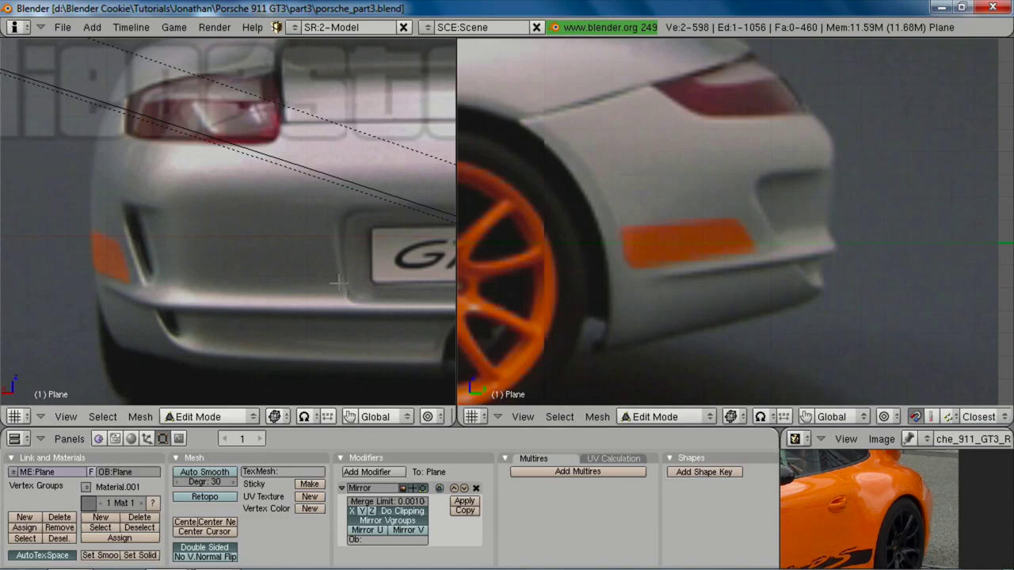
key("1")
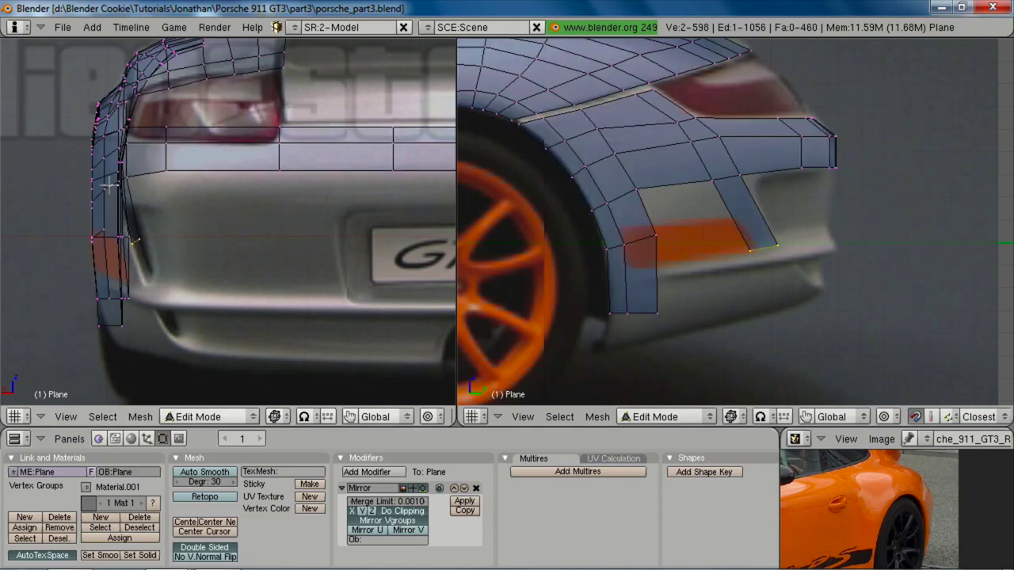
key("g")
key("x")
left_click(138, 226)
Step: Add a loop cut across the middle of the extruded bumper strip and move it about 0.002 along X
middle_click_drag(774, 251, 801, 230, "shift")
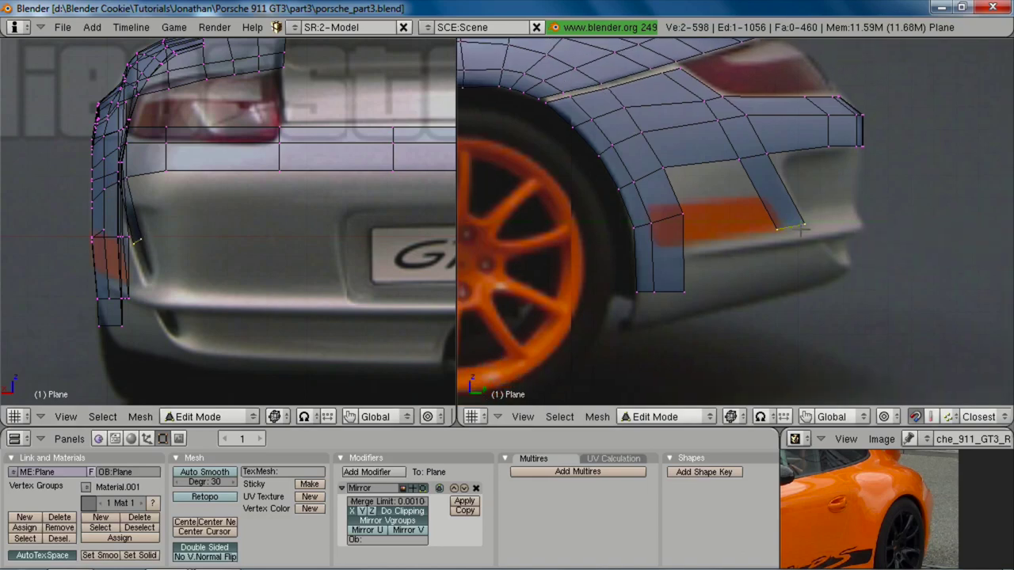
key("ctrl+r")
left_click(773, 185)
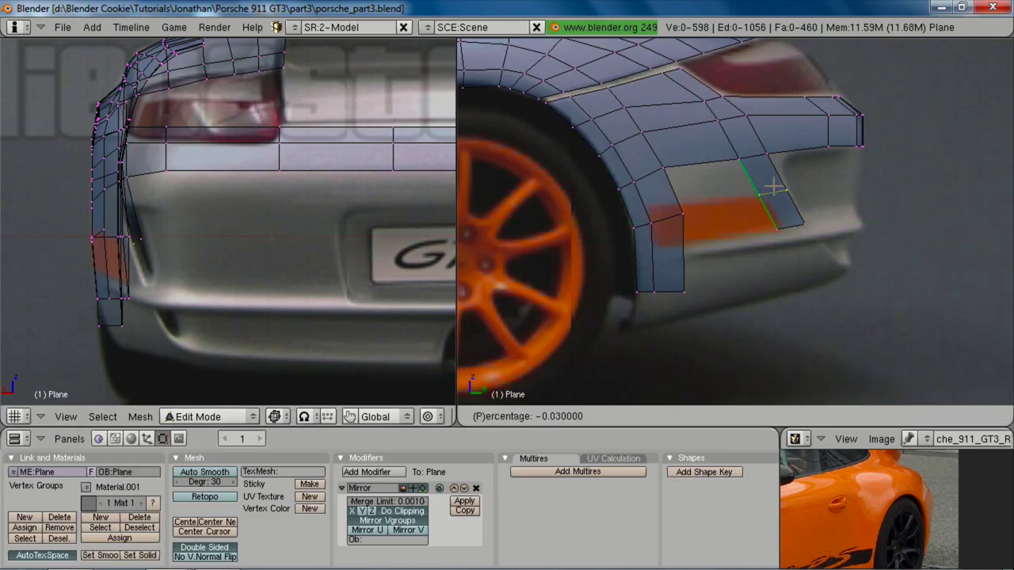
left_click(773, 185)
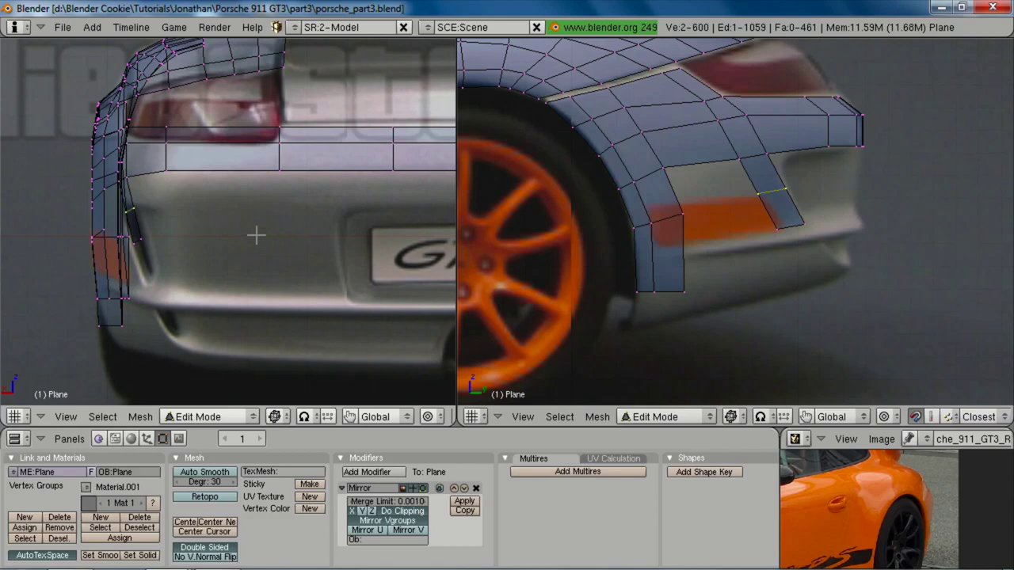
key("g")
key("x")
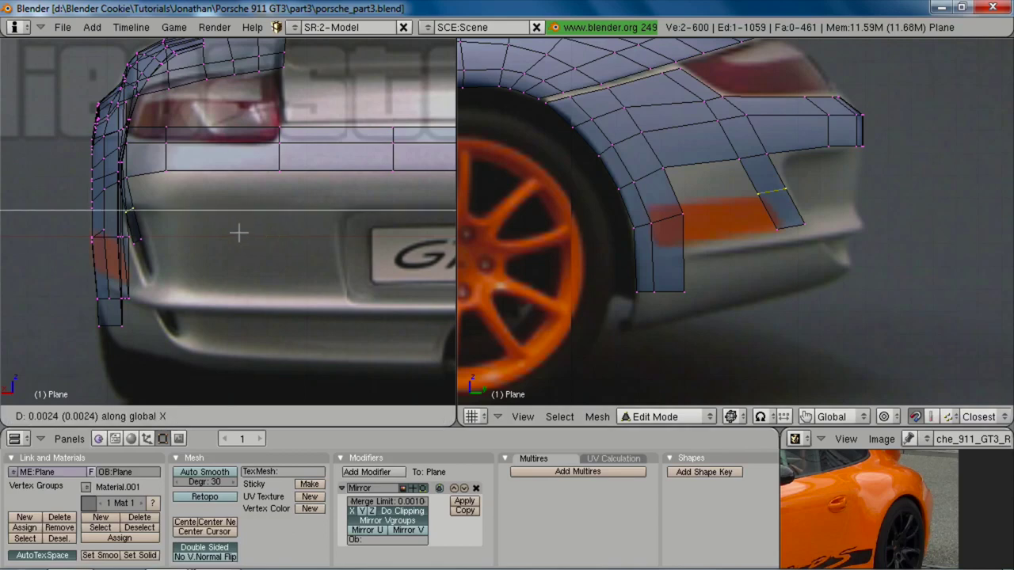
left_click(239, 233)
Step: Add a horizontal loop cut across the lower bumper strip behind the rear wheel, above its midpoint
key("a")
key("ctrl+r")
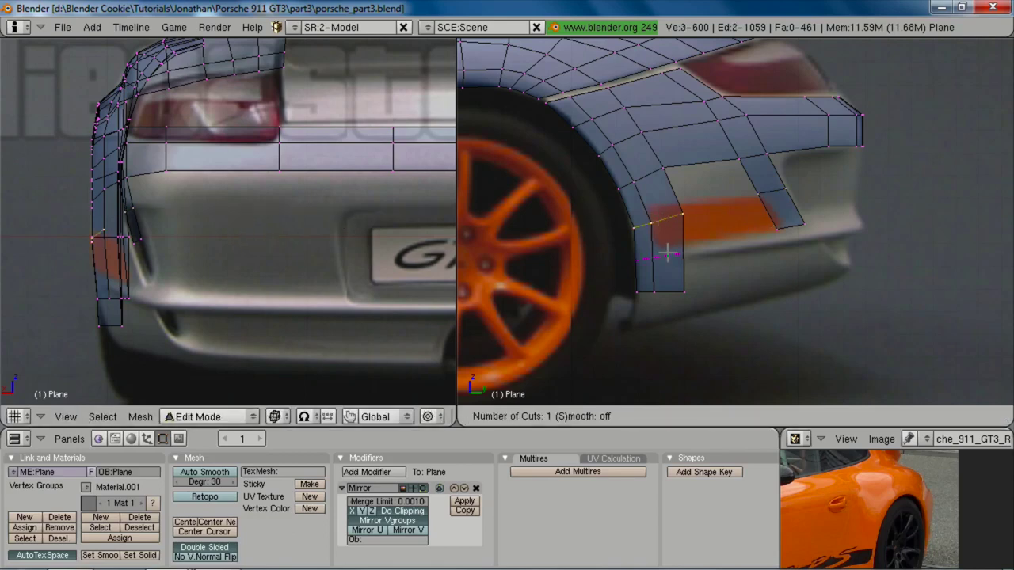
left_click(668, 252)
left_click(670, 248)
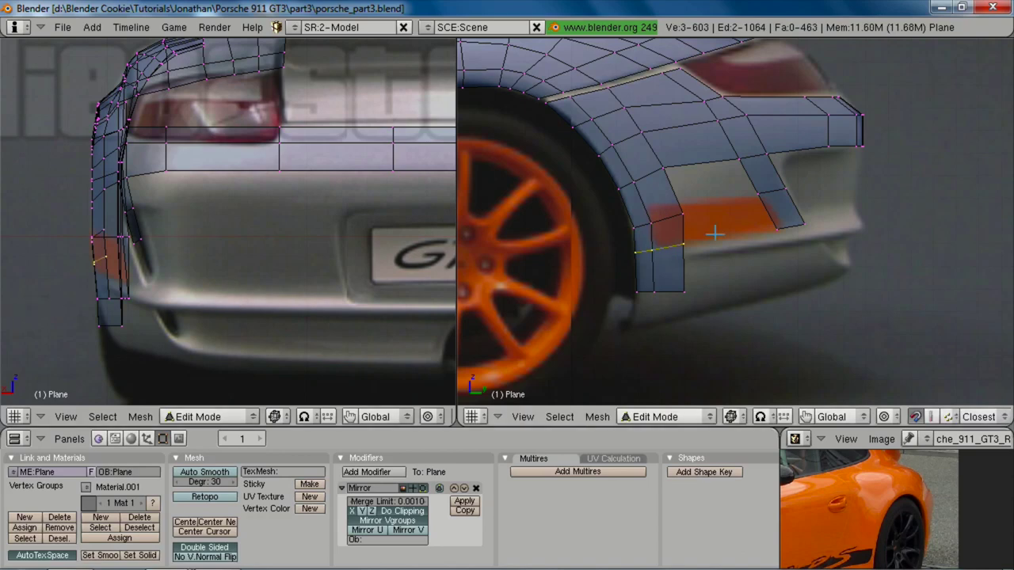
Step: Fill the two gaps between the wheel-arch strip and the rear bumper strip with faces, and nudge their shared front vertex
right_click(781, 225, "shift")
key("f")
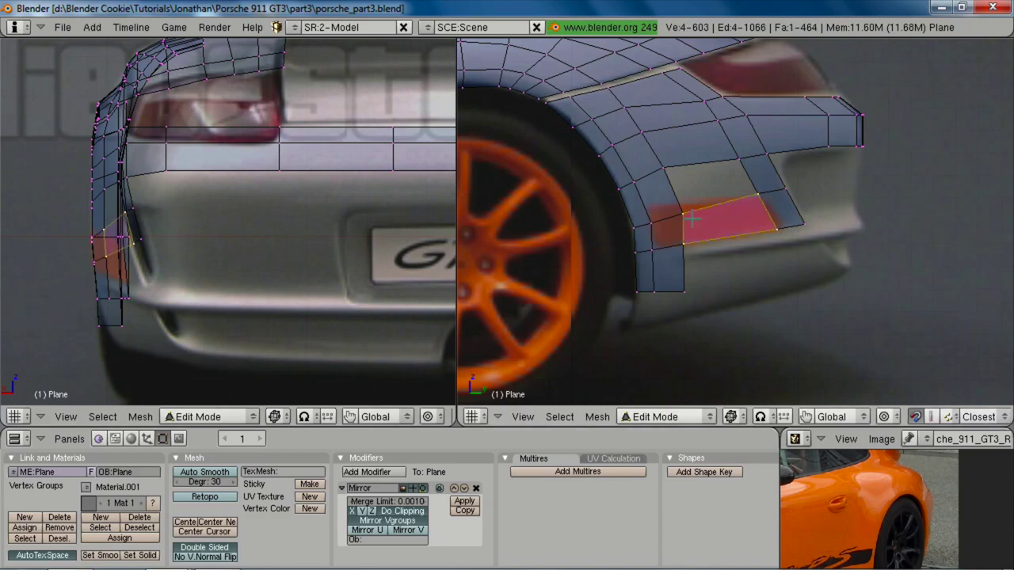
right_click(686, 212)
key("g")
left_click(686, 213)
right_click(671, 193, "alt")
key("f")
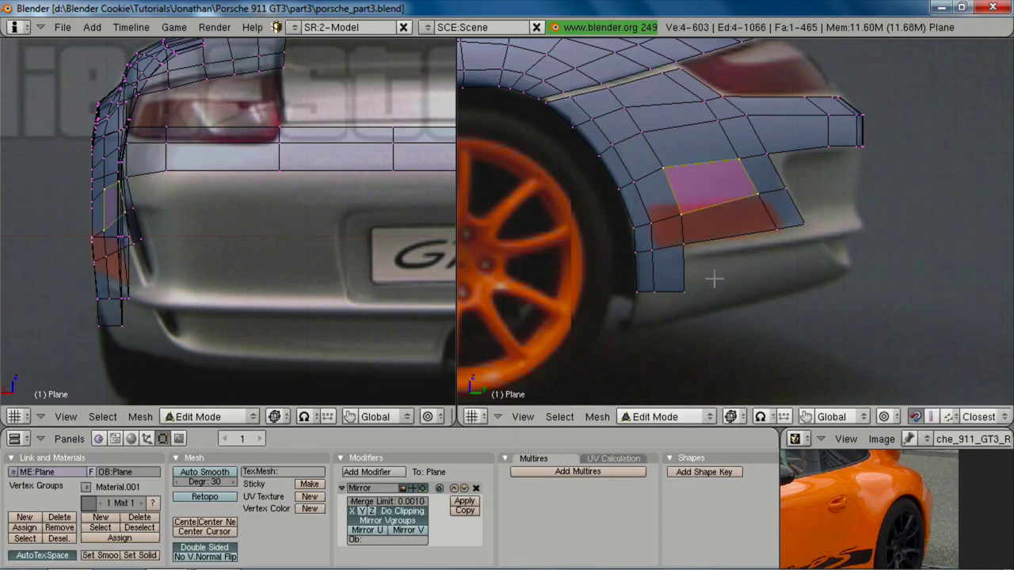
Step: Inspect the newly filled bumper side faces in solid shading and from another angle
key("a")
key("z")
key("z")
middle_click_drag(766, 177, 744, 264)
key("ctrl+KP_3")
key("z")
key("z")
key("ctrl+KP_3")
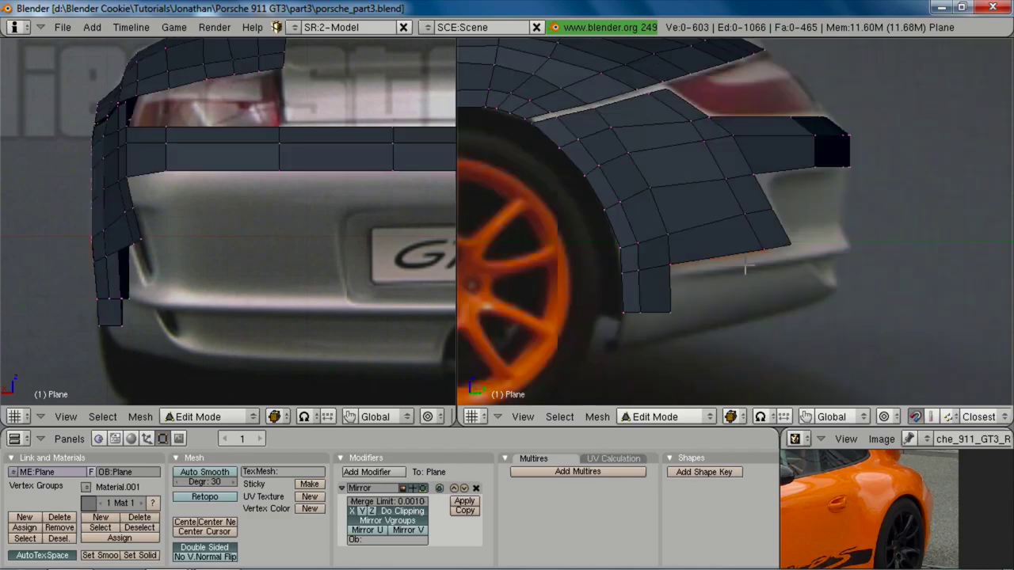
Step: Move the vertical edge column behind the wheel arch about 0.012 outward along X in the rear view
key("2")
right_click(664, 229, "shift")
right_click(623, 150, "shift")
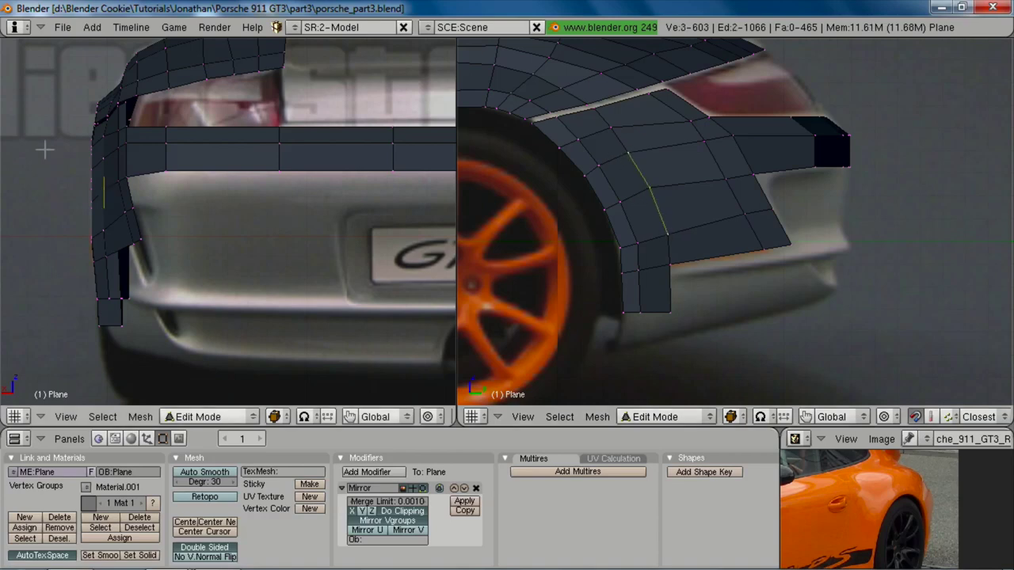
key("g")
key("x")
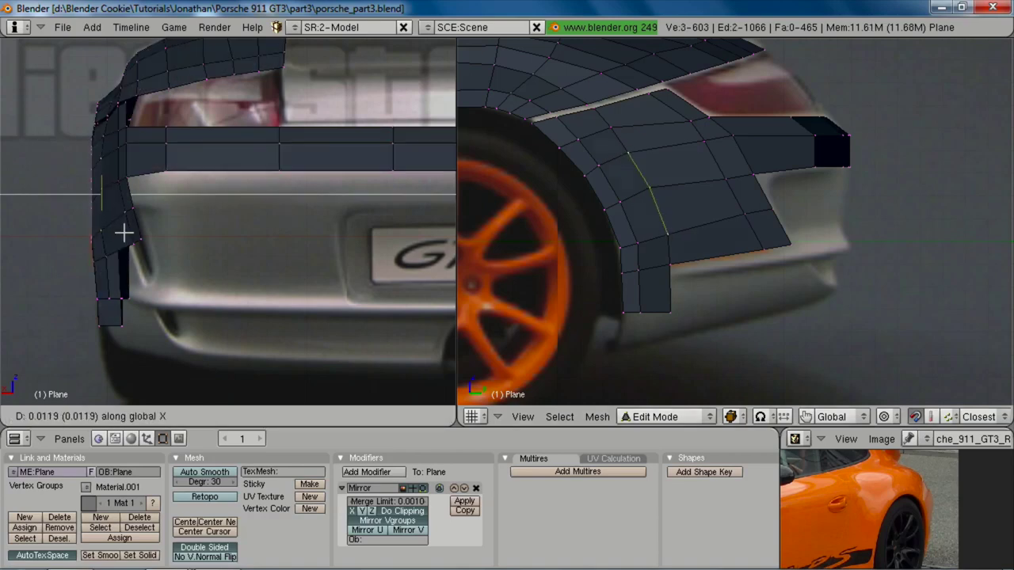
left_click(123, 232)
key("a")
Step: Adjust the upper rear vertex of the lower strip along X, and move the strip's rear edge about 0.012 along X
right_click(108, 255)
key("g")
key("x")
left_click(102, 251)
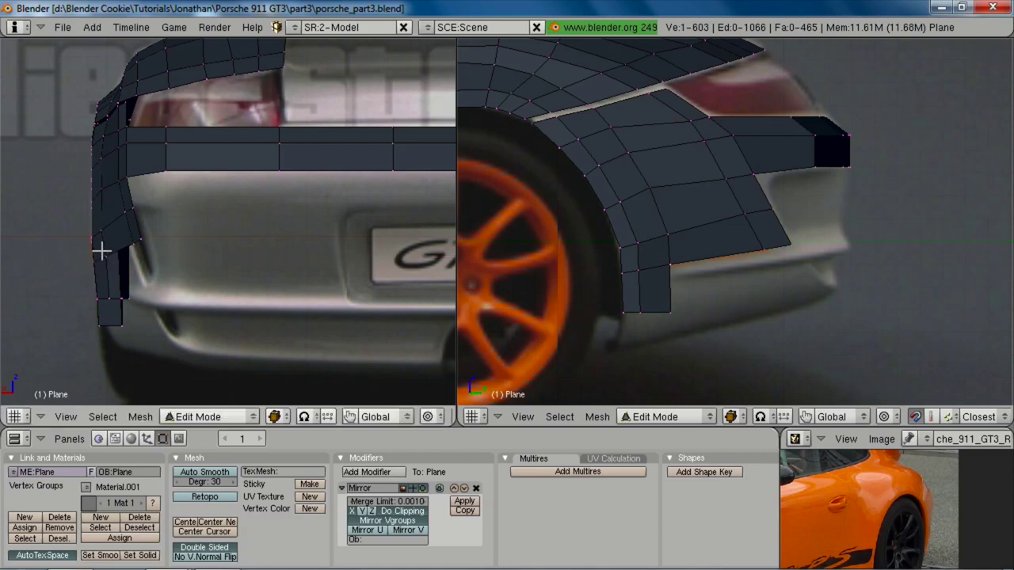
right_click(111, 304, "shift")
key("g")
key("x")
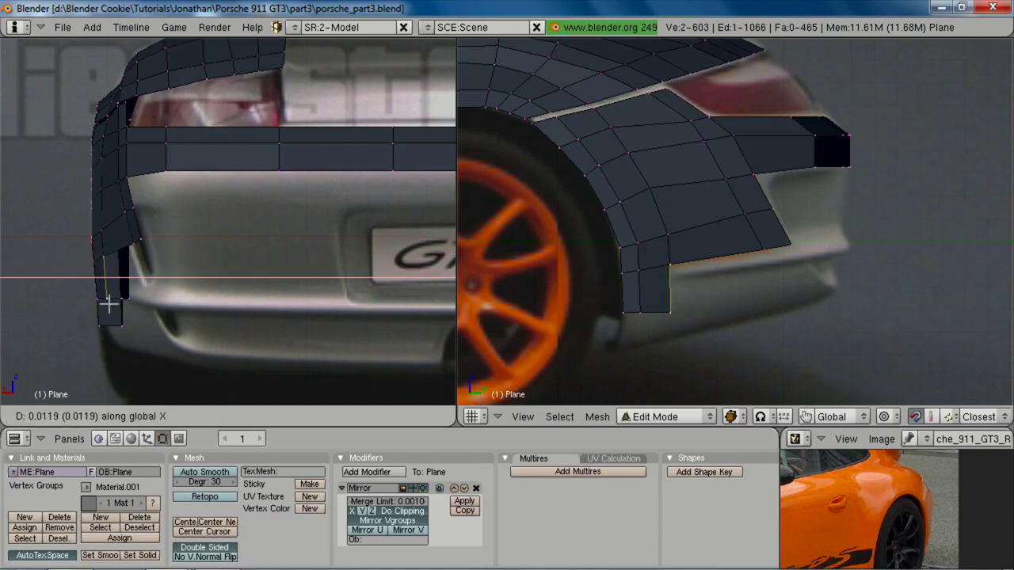
left_click(109, 304)
Step: Nudge the vertex just above the lower strip's rear edge slightly along X
right_click(99, 228)
key("g")
key("x")
left_click(97, 228)
key("a")
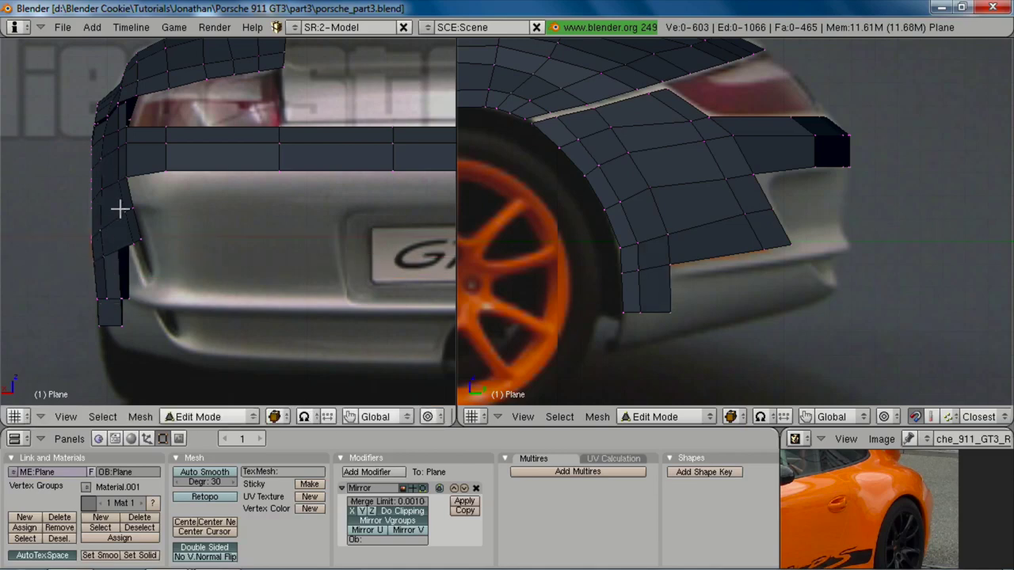
Step: Make the side view's mesh see-through again and maximise that view on the rear wheel and bumper
middle_click_drag(779, 249, 754, 233, "shift")
key("z")
key("a")
scroll(782, 293, "down", 4)
middle_click_drag(758, 299, 772, 265, "shift")
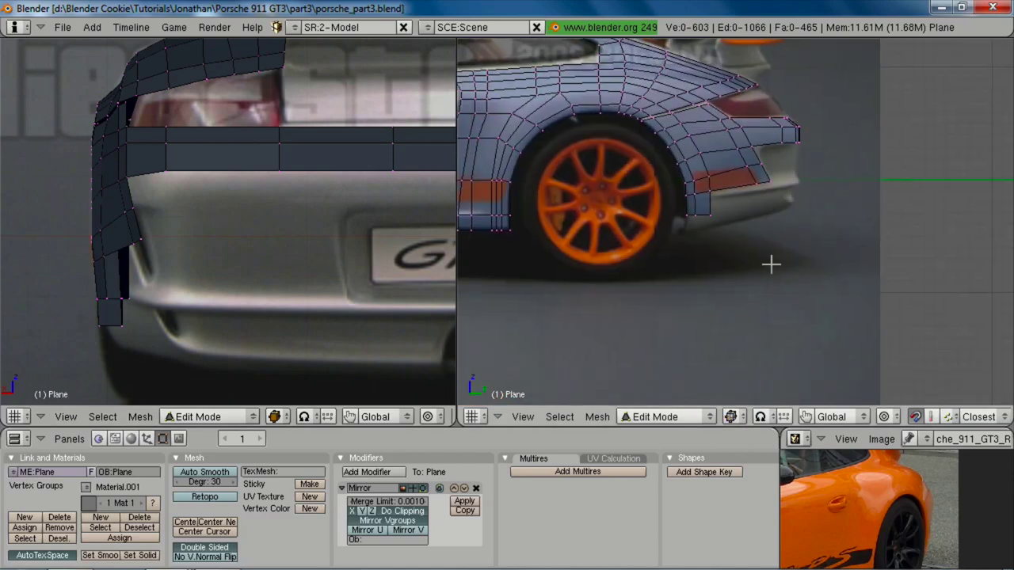
key("ctrl+Up")
Step: Switch to the References folder, open the photo FilePorsche 911 GT3 RS 997, and study the side of its rear bumper
key("alt+Tab")
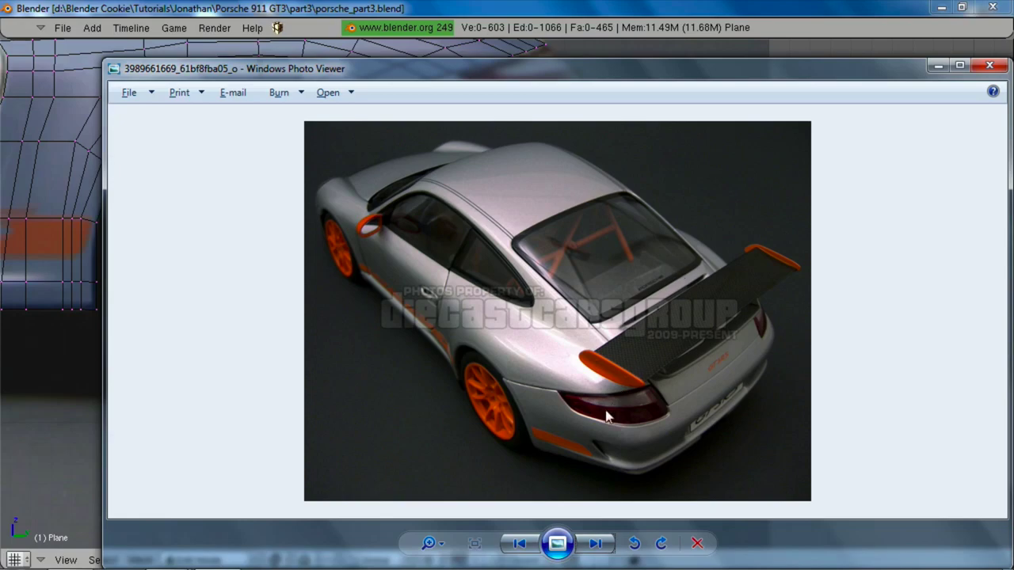
left_click(989, 65)
key("alt+Tab")
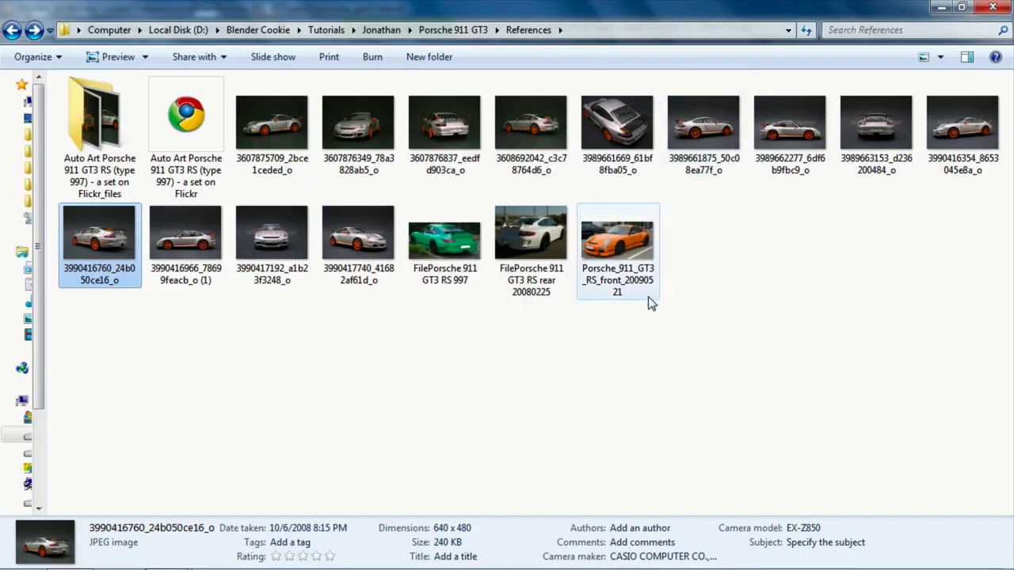
left_click(645, 364)
left_click(437, 236)
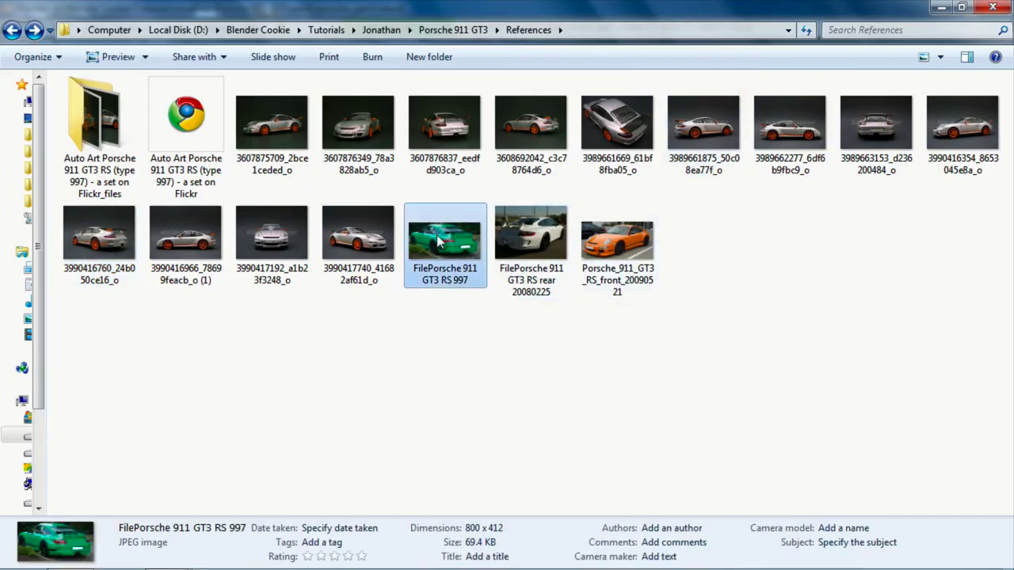
double_click(438, 242)
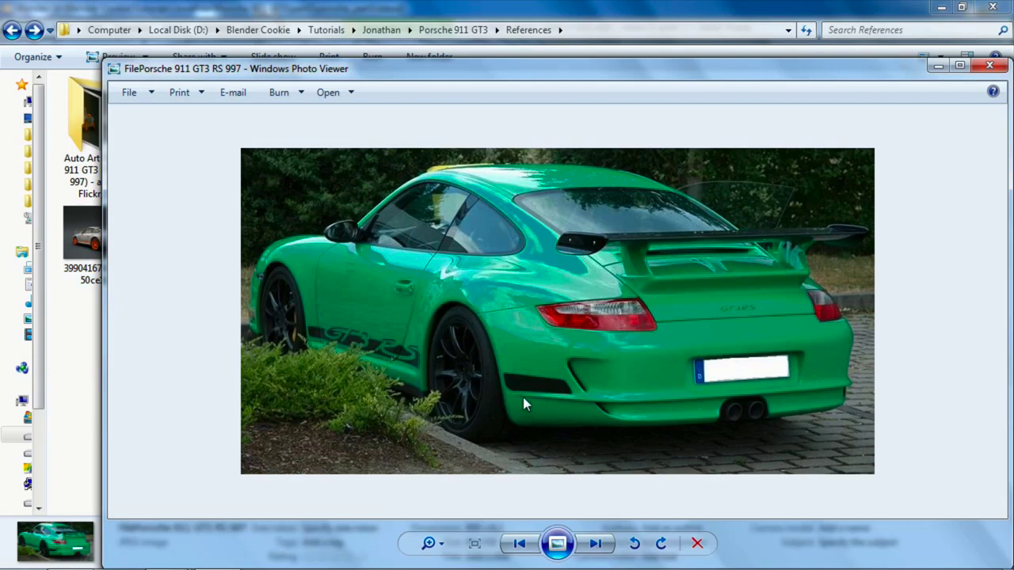
key("alt+Tab")
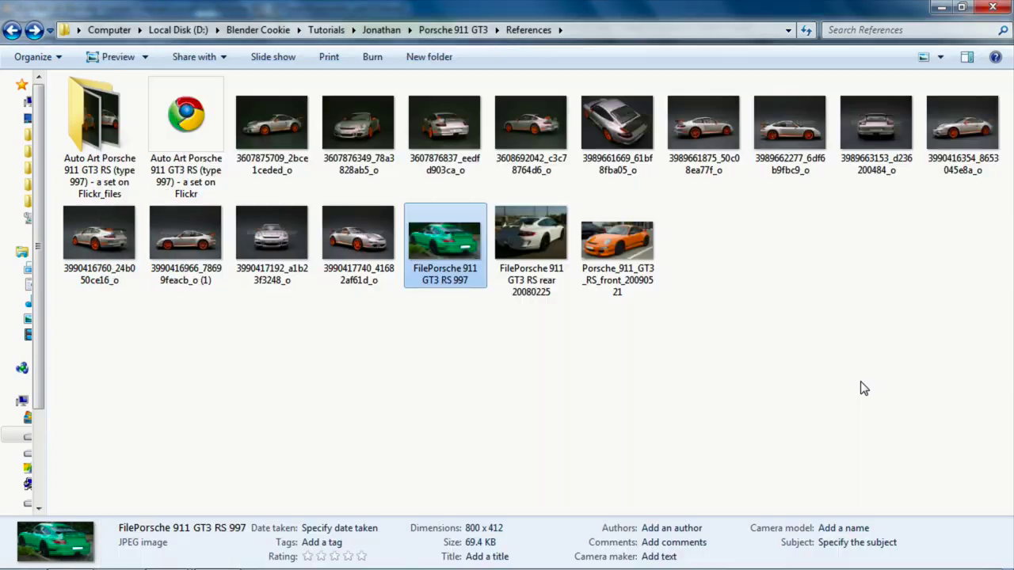
key("alt+Tab")
key("alt+Tab")
key("alt+shift+Tab")
key("alt+Tab")
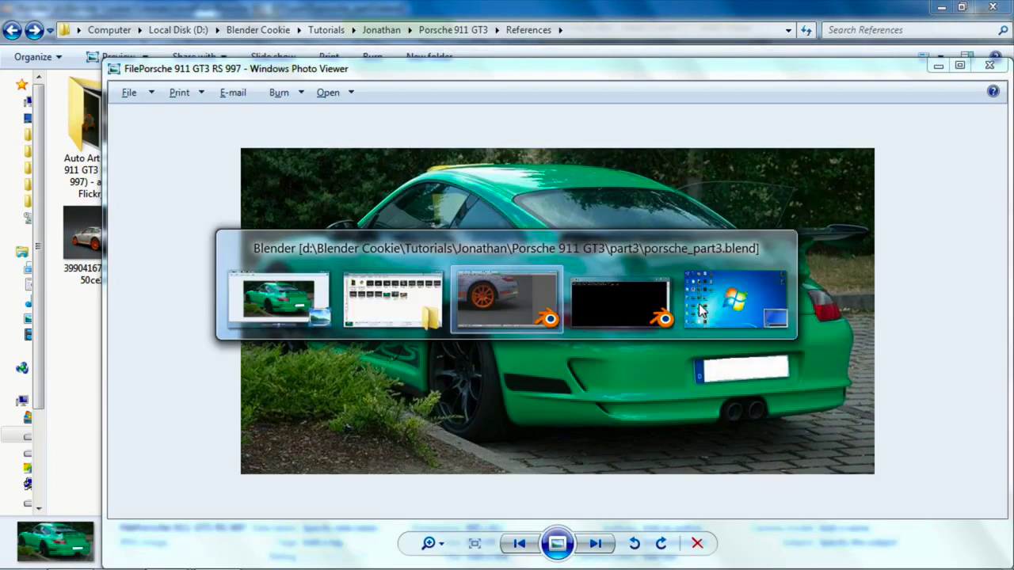
Step: Extrude the bottom edge of the sloping bumper strip slightly downward in the side view
scroll(543, 262, "up", 2)
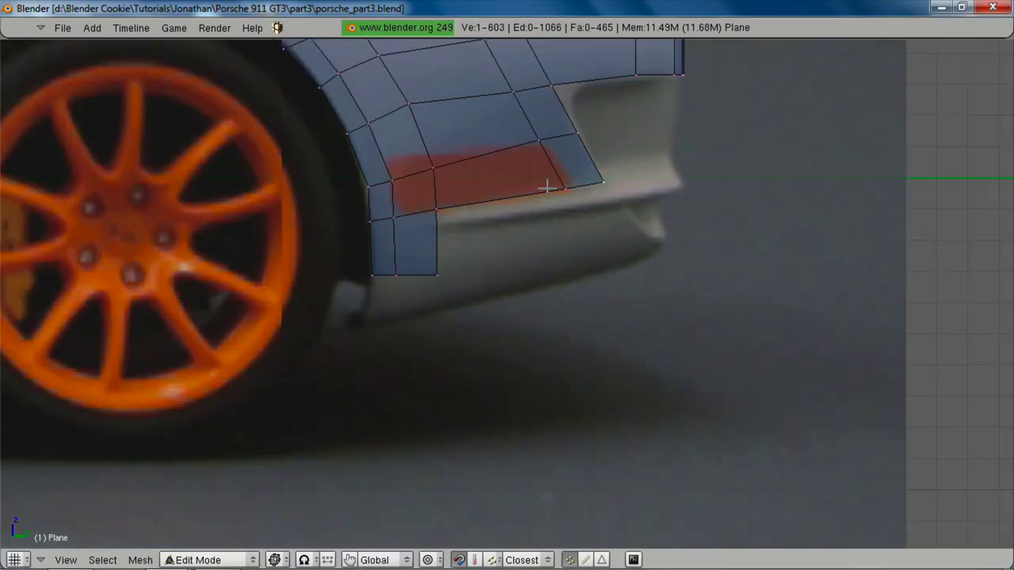
right_click(572, 183, "shift")
key("e")
left_click(604, 203)
left_click(607, 212)
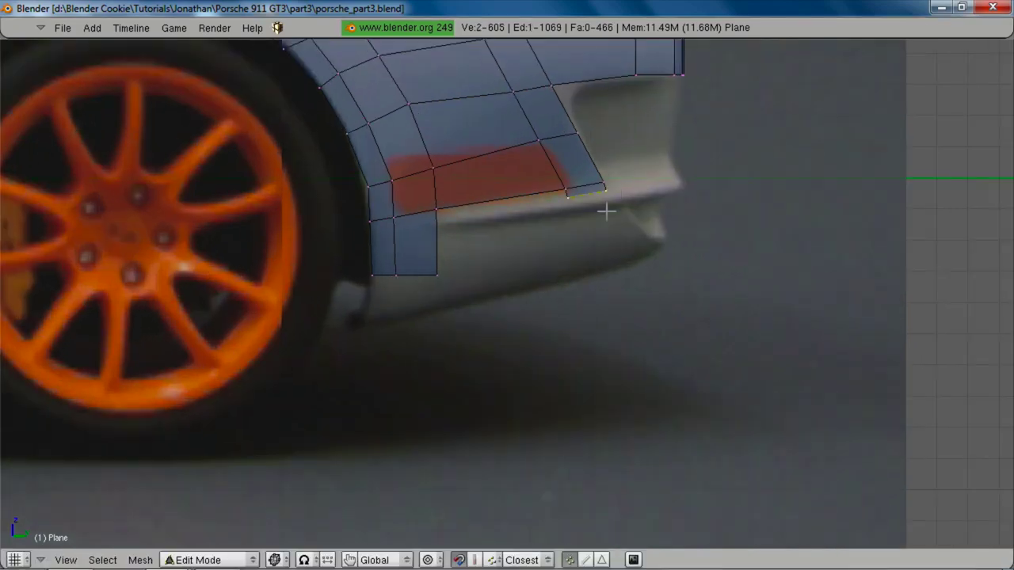
Step: Extrude the bumper strip's bottom edge down a second time, rotate it about 4.6 degrees, and nudge it into place
key("e")
left_click(606, 212)
left_click(606, 225)
key("r")
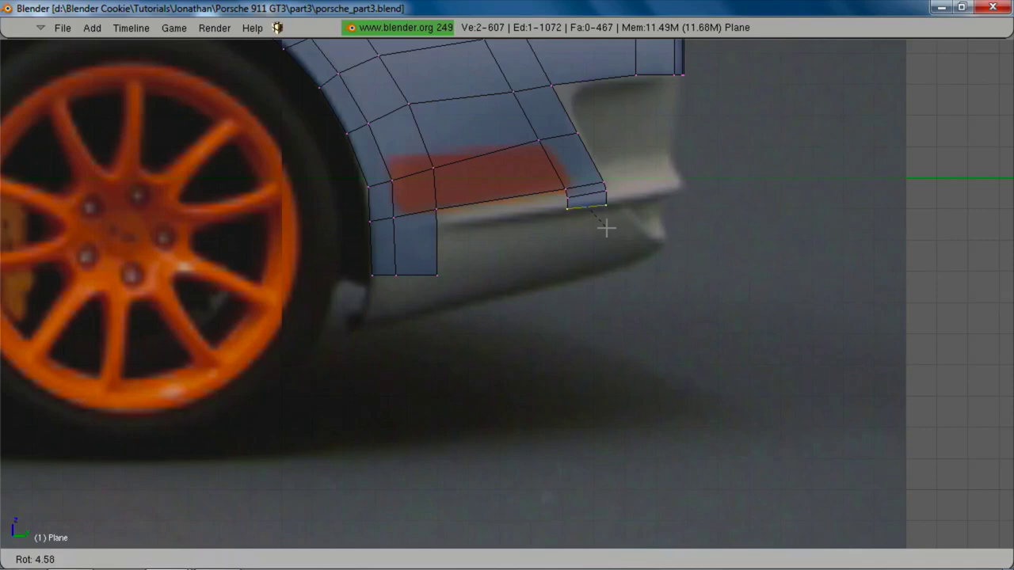
left_click(606, 227)
key("g")
left_click(606, 228)
Step: Extrude the bumper strip's bottom edge another 0.025 or so straight down
key("e")
left_click(606, 227)
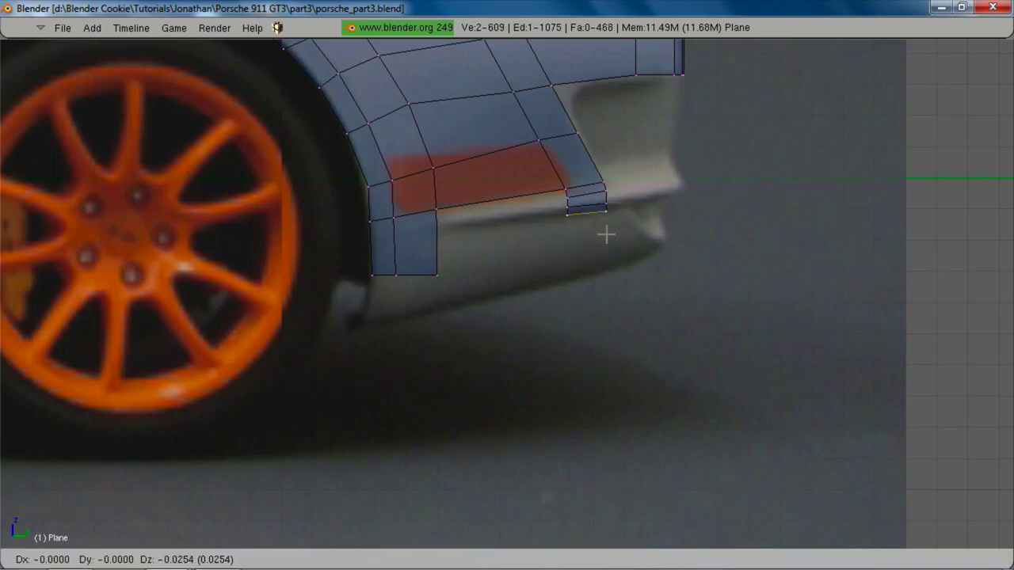
left_click(606, 234)
key("a")
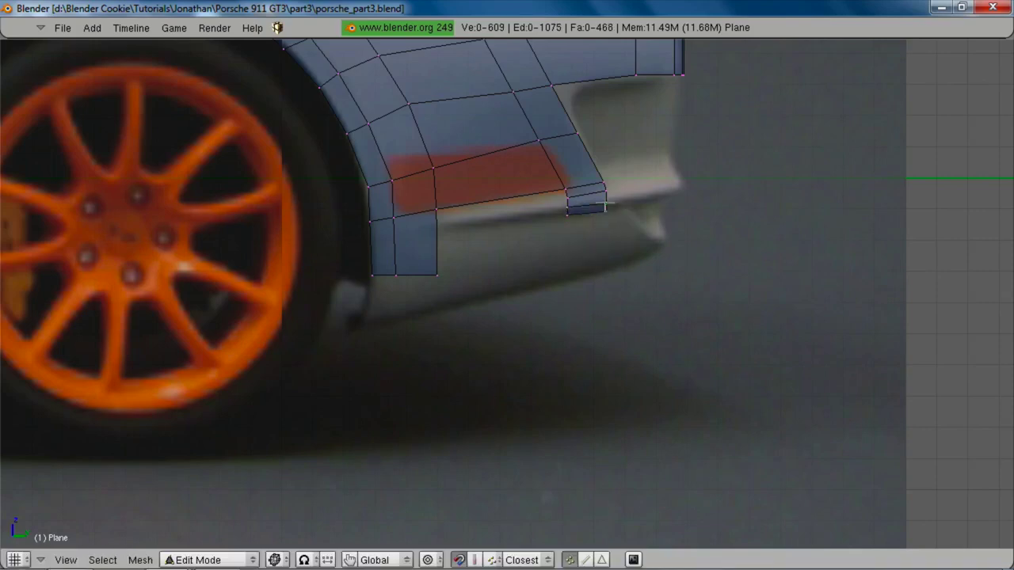
Step: Move the four middle vertices of the extruded bumper lip about 0.02 along X in the rear view
right_click(606, 203, "shift")
right_click(567, 198, "shift")
right_click(568, 207, "shift")
key("shift+space")
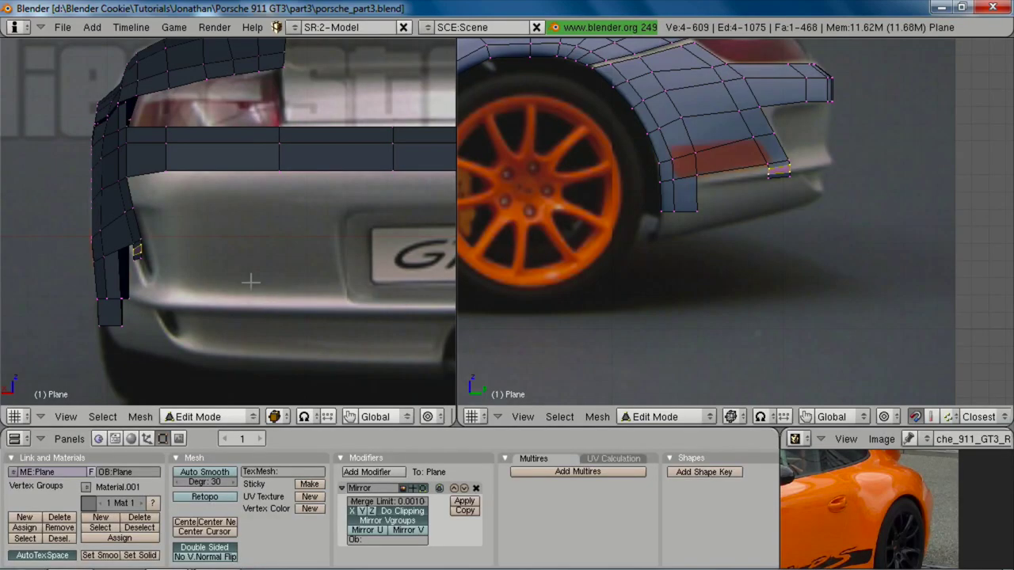
key("g")
key("x")
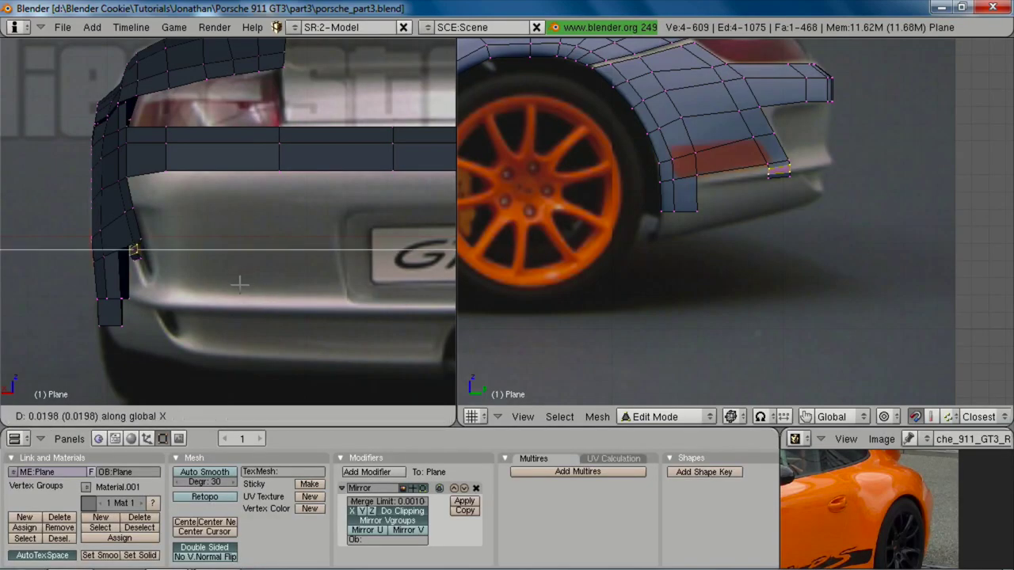
left_click(240, 285)
key("a")
Step: Extrude the rear column of edges on the bumper lip toward the car's back in the side view
key("b")
left_click_drag(782, 143, 805, 198)
key("e")
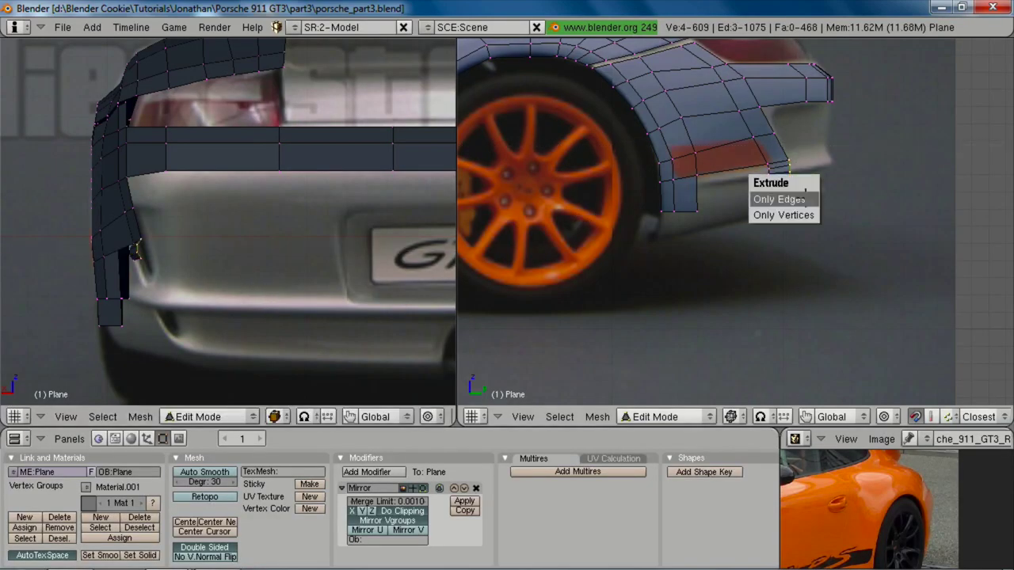
left_click(805, 199)
left_click(830, 195)
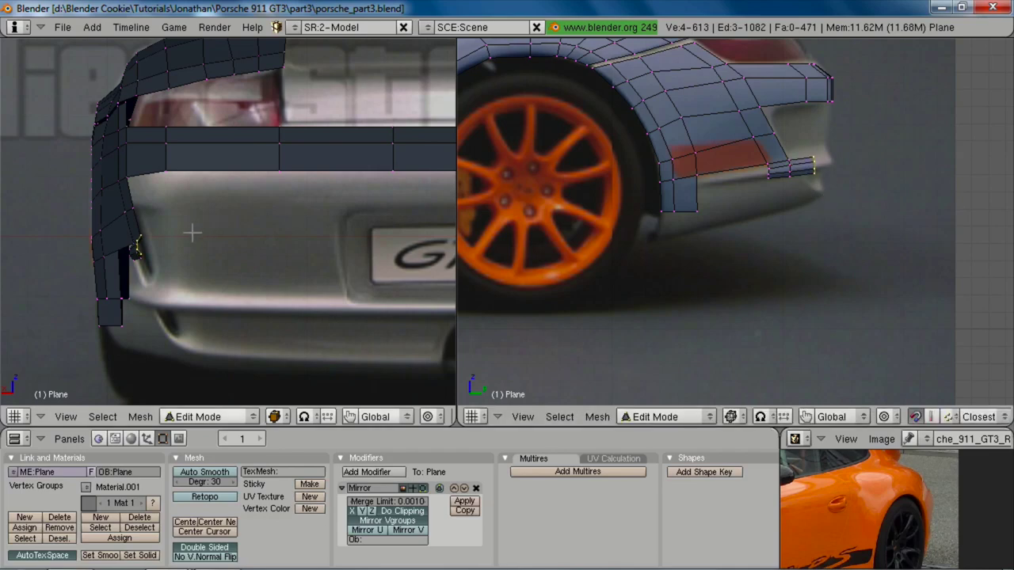
Step: Shift the lip's extruded end toward the car's centre and rotate it around the Z axis to follow the bumper corner
key("g")
key("y")
key("r")
key("z")
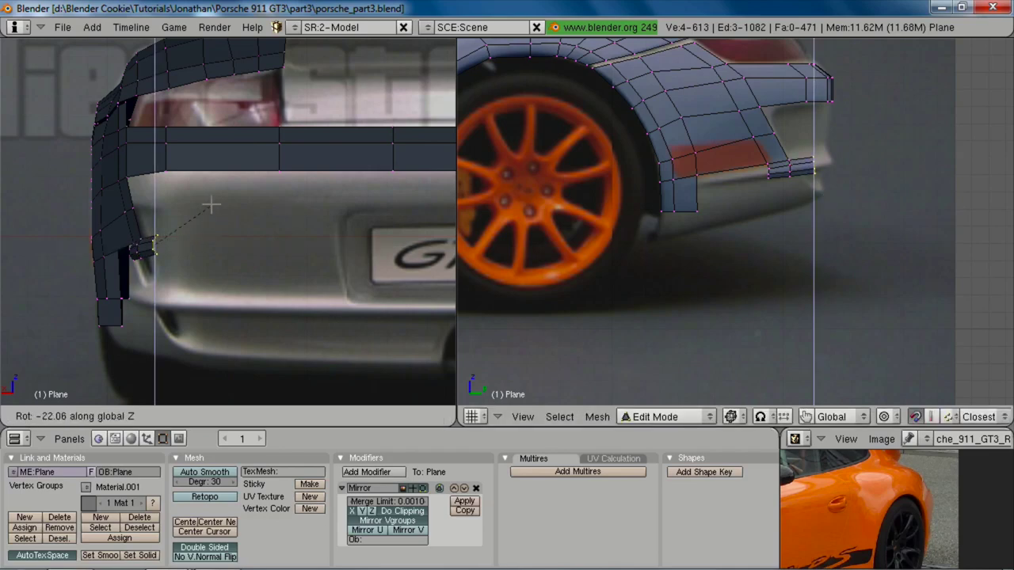
left_click(210, 293)
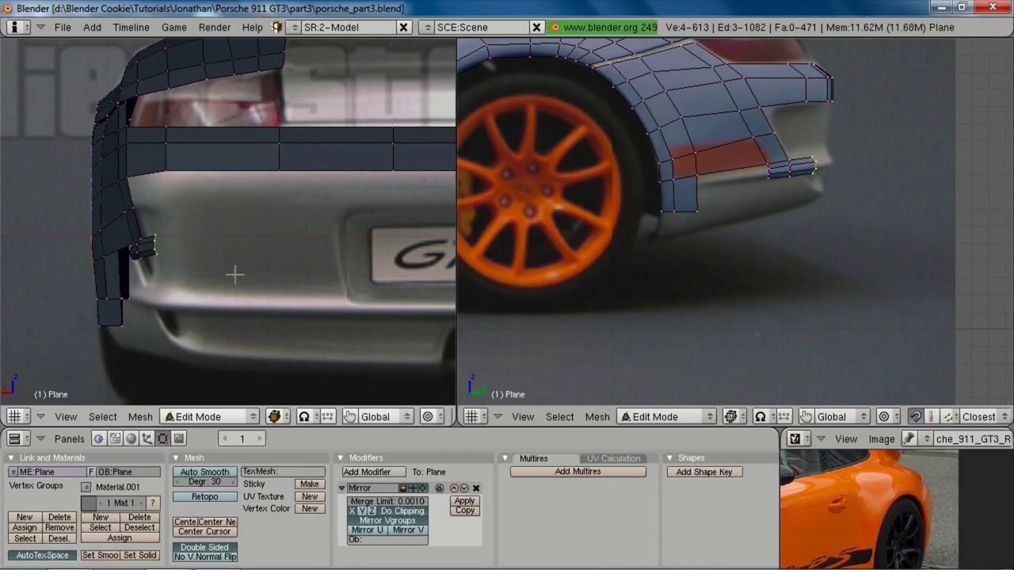
Step: Extrude the lip along X toward the licence plate and move its end about 0.079 farther back in the side view
key("e")
left_click(236, 275)
key("x")
left_click(338, 280)
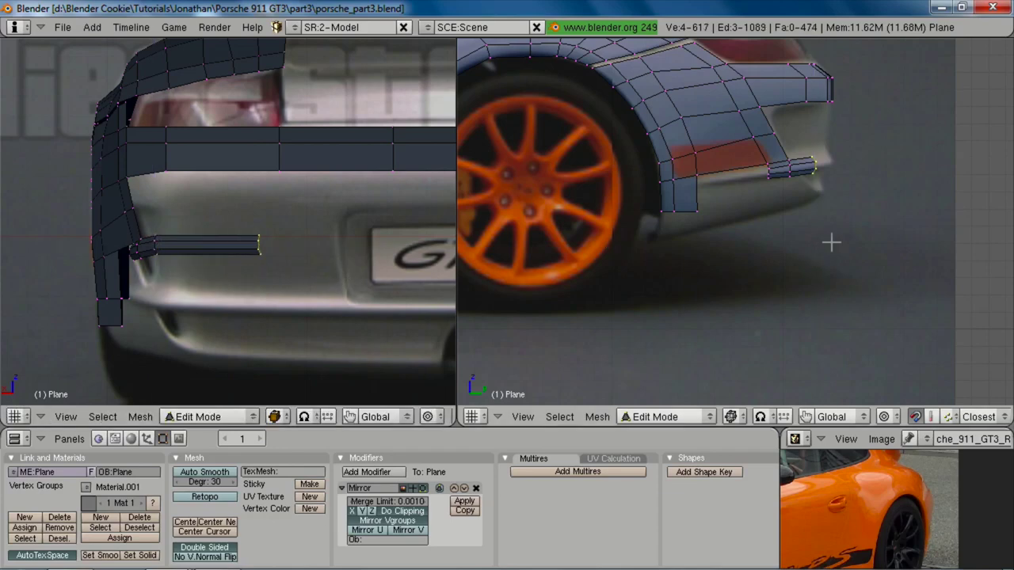
key("g")
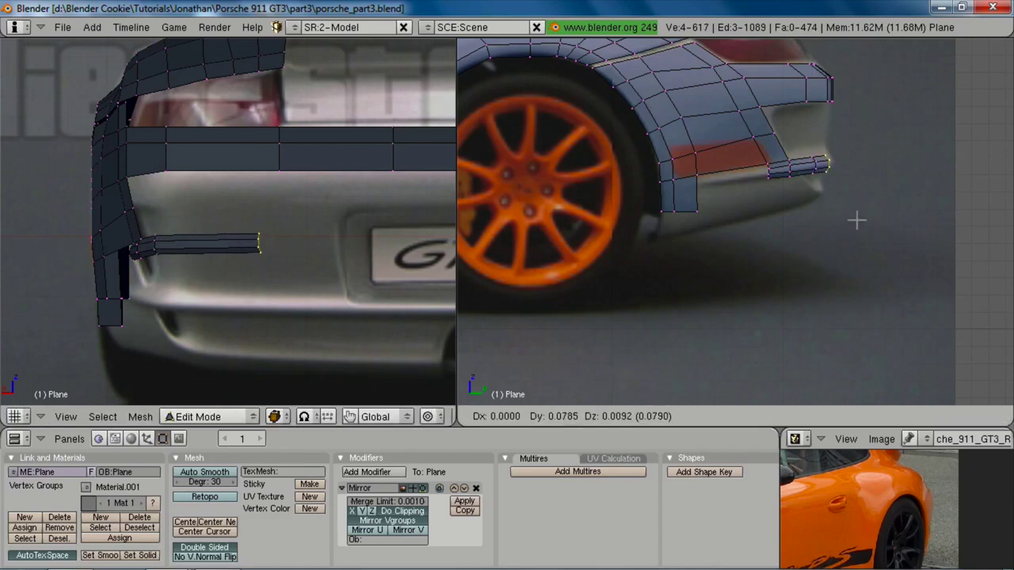
left_click(858, 220)
Step: Flatten the end of the bumper lip by scaling it to 0 along Y and along X
middle_click_drag(284, 265, 210, 258, "shift")
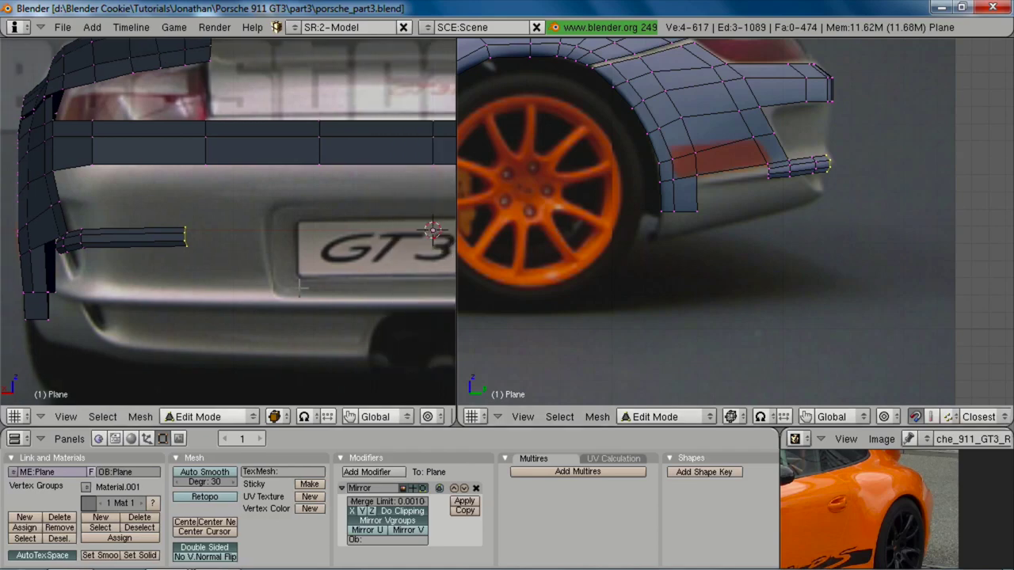
type("sy0")
key("Return")
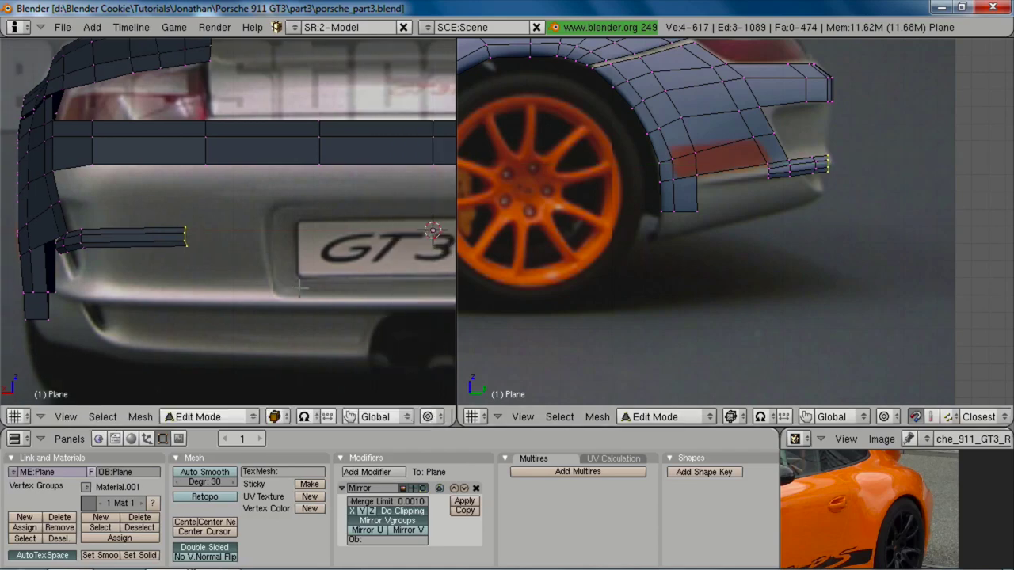
type("sx0")
key("Return")
middle_click_drag(300, 289, 284, 273, "ctrl")
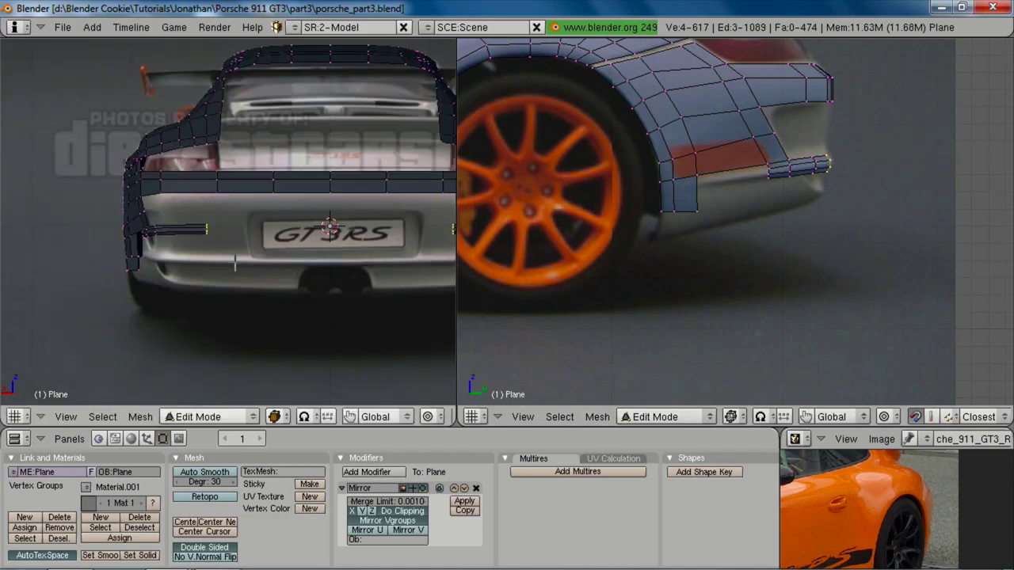
Step: Extrude the bumper lip along X to the car's centreline and move the centre edges slightly back along Y
key("e")
left_click(234, 264)
key("x")
left_click(363, 260)
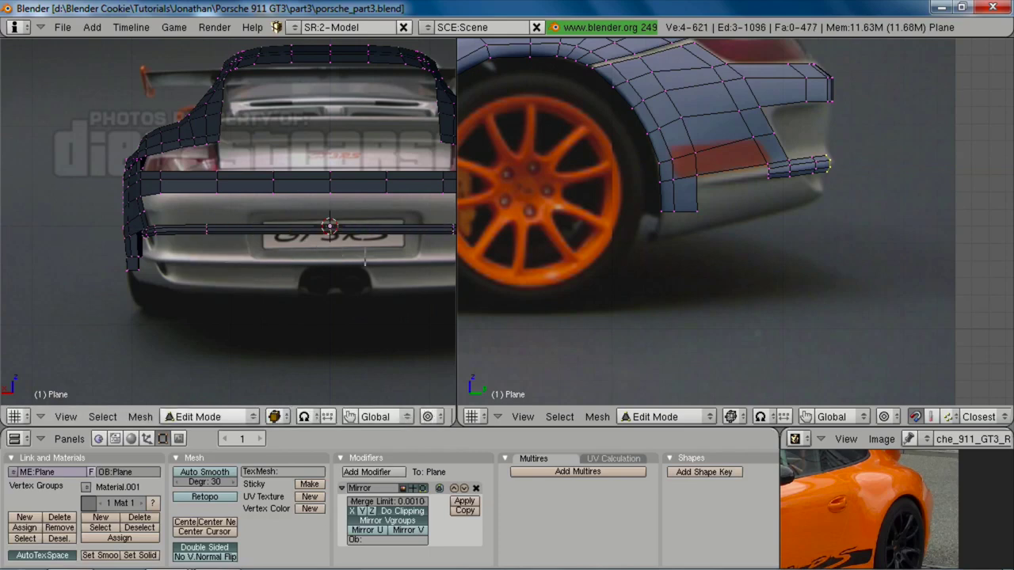
key("g")
key("y")
left_click(916, 203)
Step: In the top view, move the lip's vertices beside the bumper corner along X to line up with the upper strip's vertex
key("KP_7")
middle_click_drag(315, 133, 333, 262, "shift")
scroll(254, 198, "up", 3)
middle_click_drag(207, 185, 240, 227, "shift")
key("z")
key("a")
key("b")
left_click_drag(321, 123, 355, 191)
key("g")
key("x")
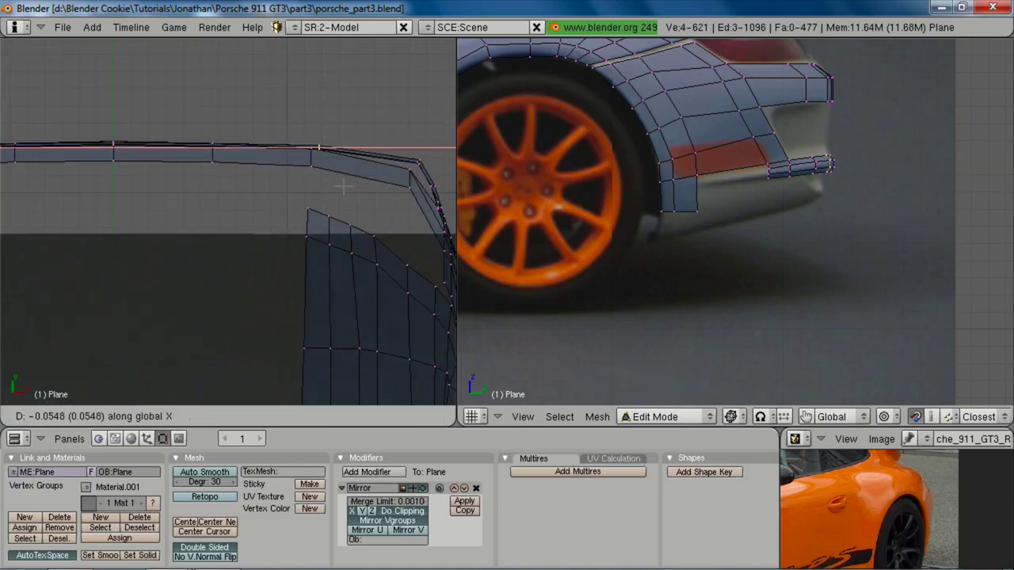
key("x")
left_click(328, 177)
key("ctrl+r")
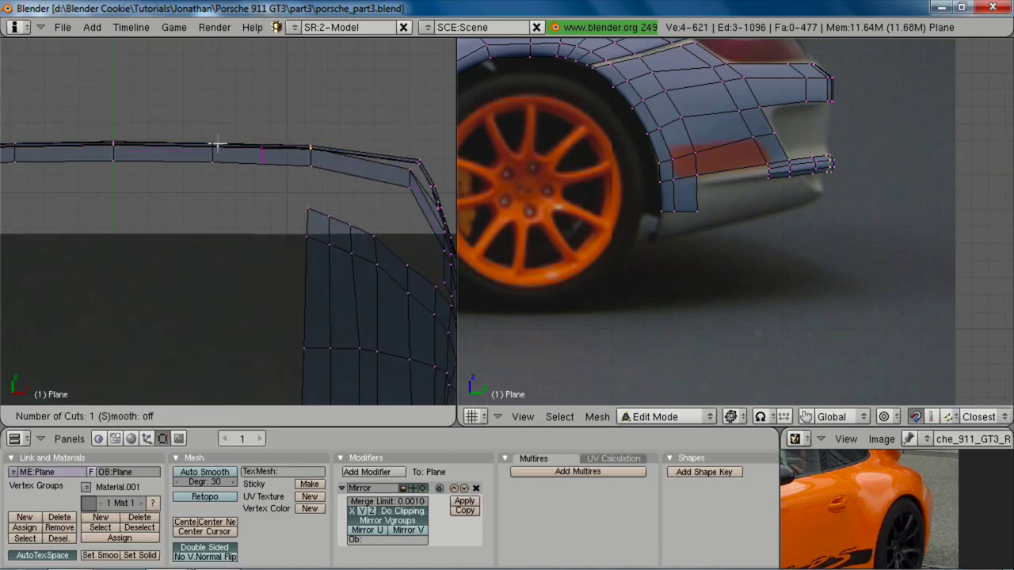
left_click(221, 142)
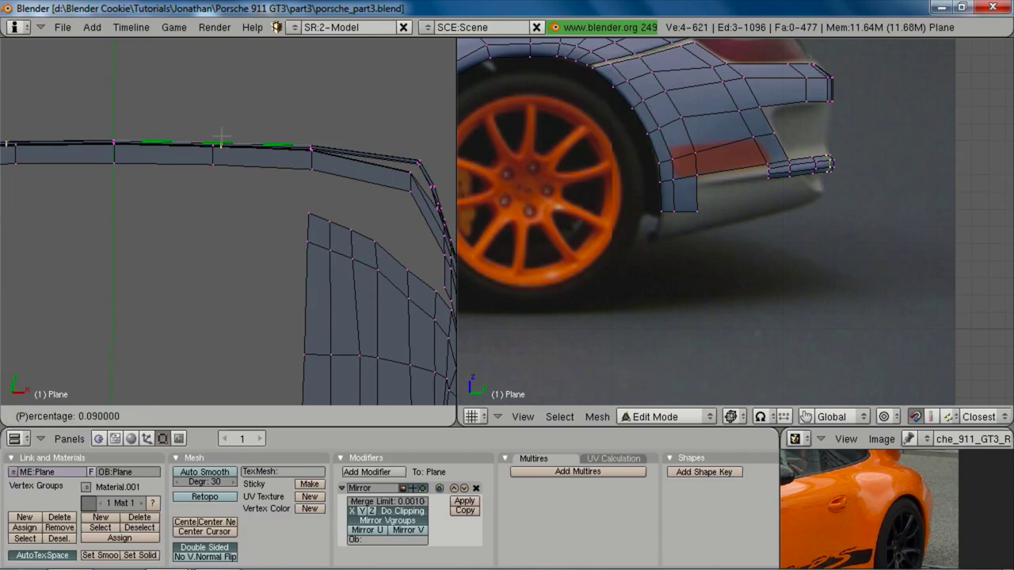
key("Escape")
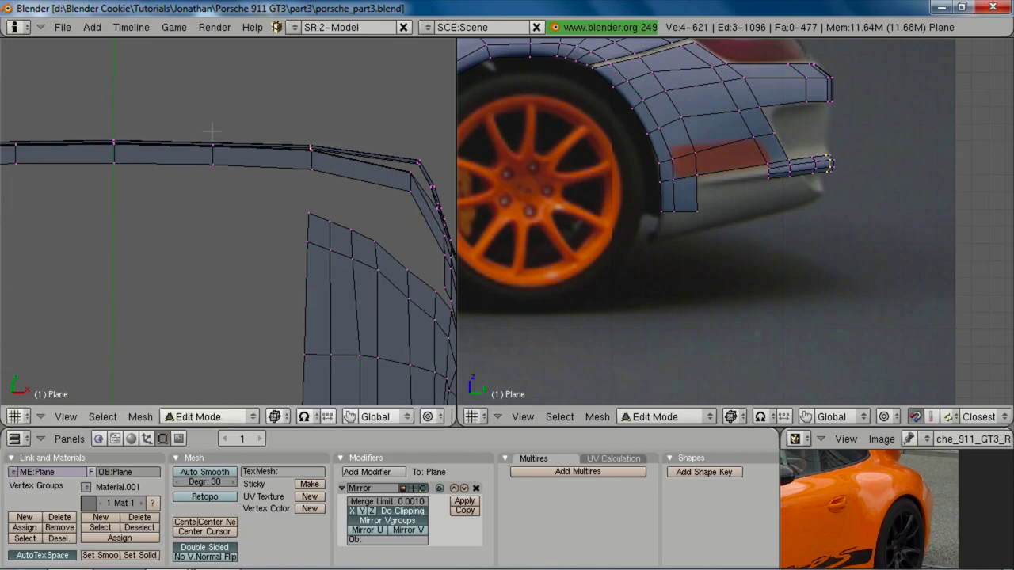
Step: Cut an edge loop through the lip in line with the upper strip's next vertex and move it slightly back along Y
key("ctrl+r")
left_click(212, 132)
left_click(211, 133)
key("g")
key("y")
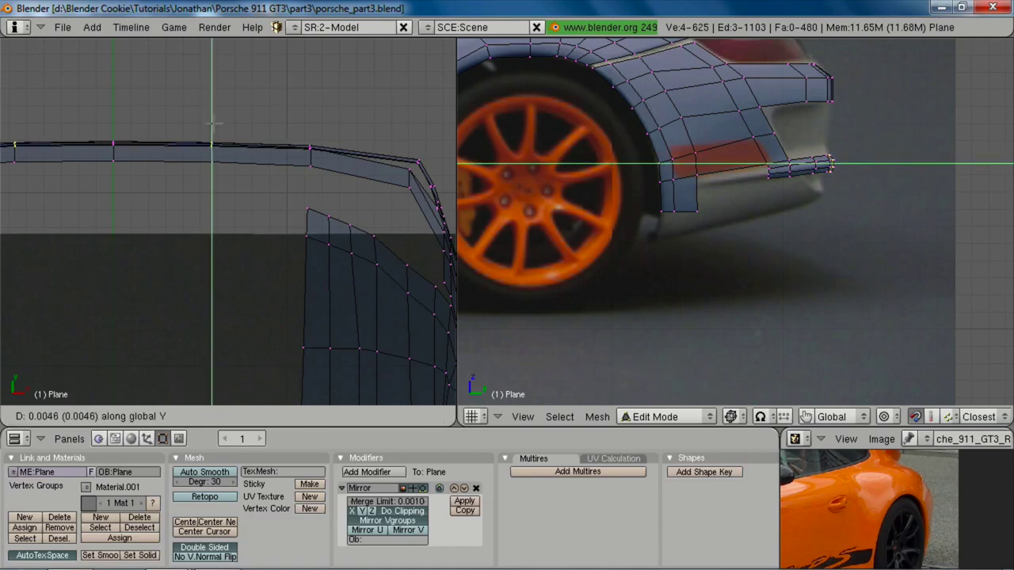
left_click(213, 124)
Step: Add the lip's centreline edge loop to the selection and move both loops slightly along Y
right_click(831, 156, "alt+shift")
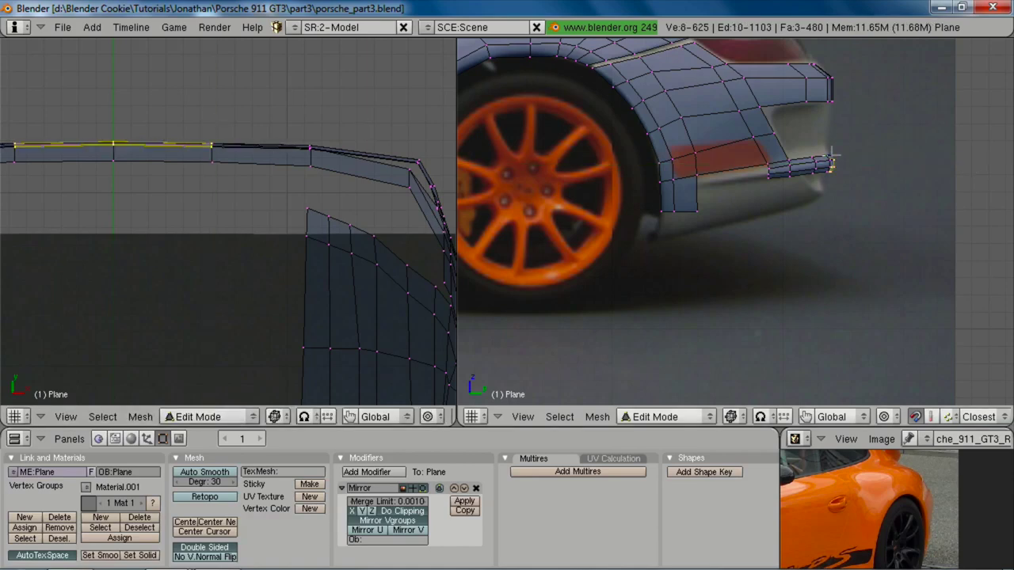
key("g")
key("y")
left_click(122, 171)
Step: In the top view, reposition the lip's corner vertices and adjust the adjacent vertex column to follow the bend of the bumper corner
middle_click_drag(327, 197, 233, 199, "shift")
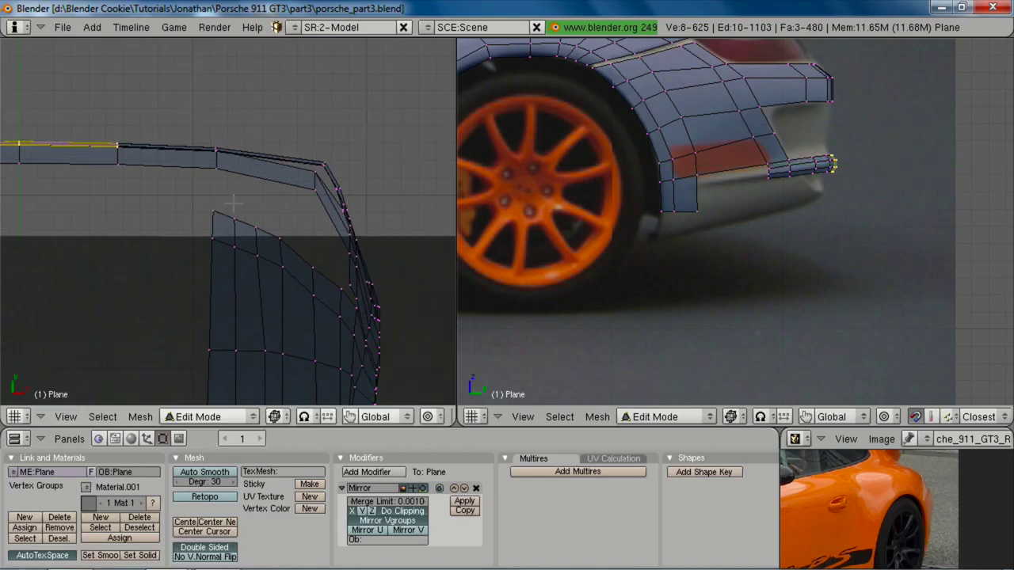
key("a")
key("b")
left_click_drag(307, 146, 352, 197)
key("g")
key("x")
key("x")
key("x")
left_click(324, 173)
key("a")
key("b")
key("g")
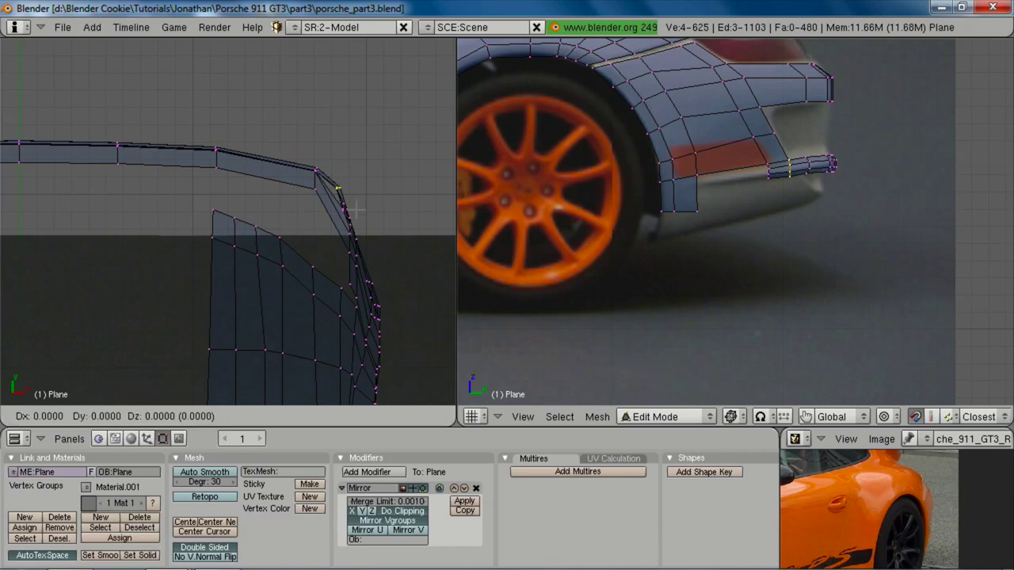
left_click(358, 211)
Step: In the rear view, cut a vertical edge loop through the bumper lip just outside the licence plate recess
middle_click_drag(815, 200, 775, 235, "shift")
scroll(811, 209, "up", 3)
scroll(293, 287, "down", 3)
key("KP_1")
key("z")
key("ctrl+KP_1")
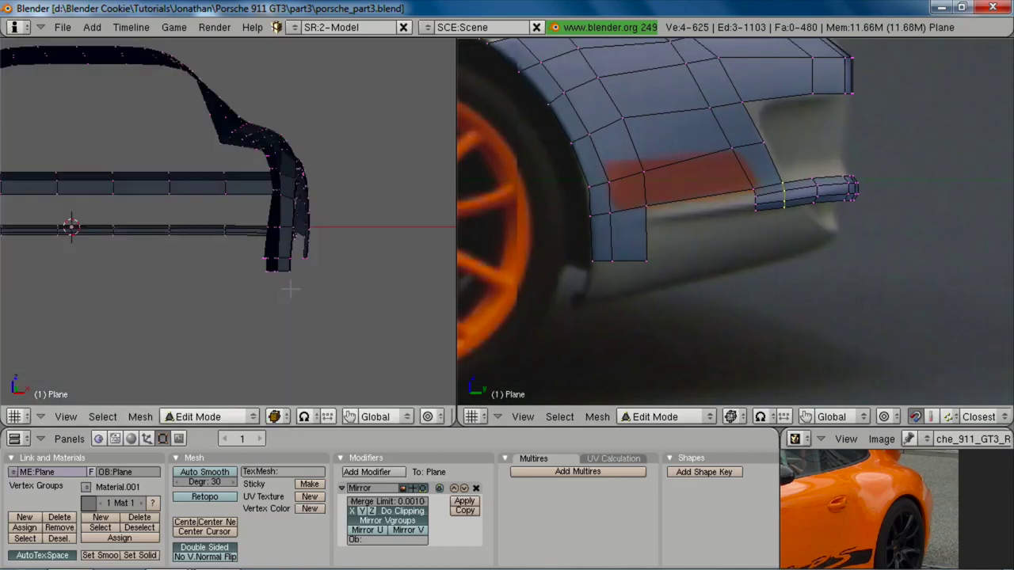
scroll(290, 289, "up", 3)
key("a")
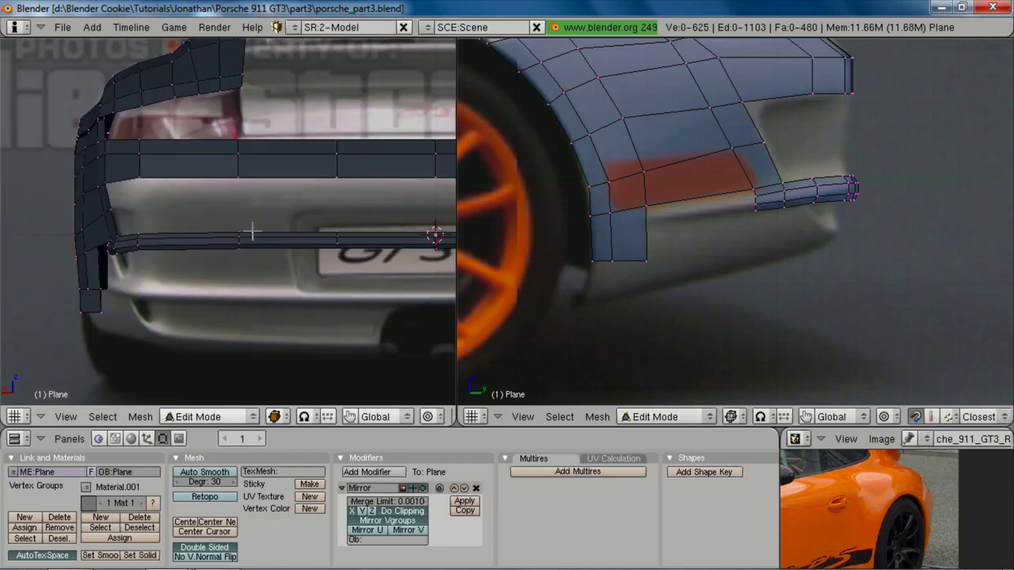
middle_click_drag(277, 248, 229, 263, "shift")
key("ctrl+r")
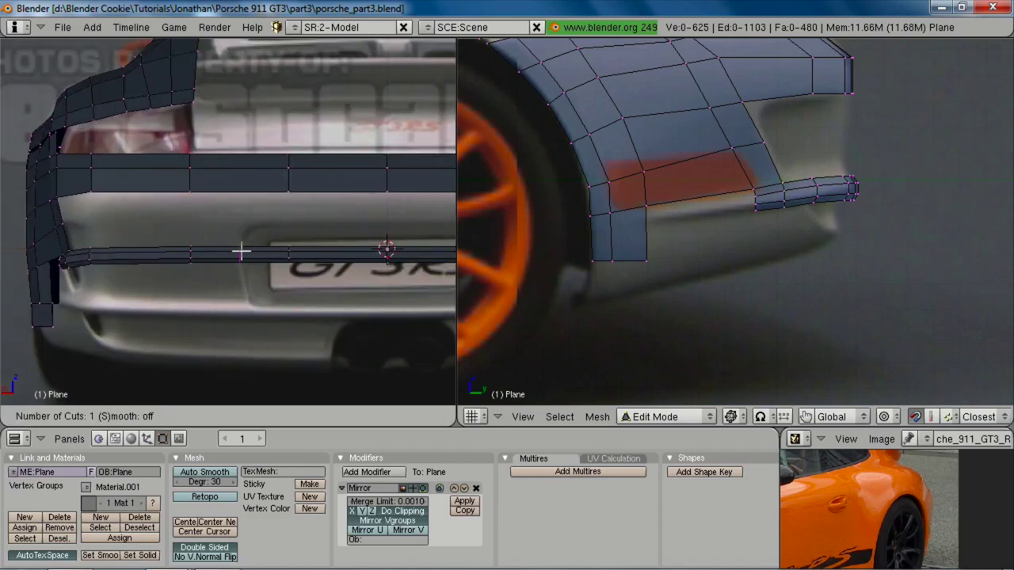
middle_click(241, 252)
Step: Cut a matching vertical edge loop through the upper bumper strip above the lip's new loop
scroll(248, 283, "down", 1)
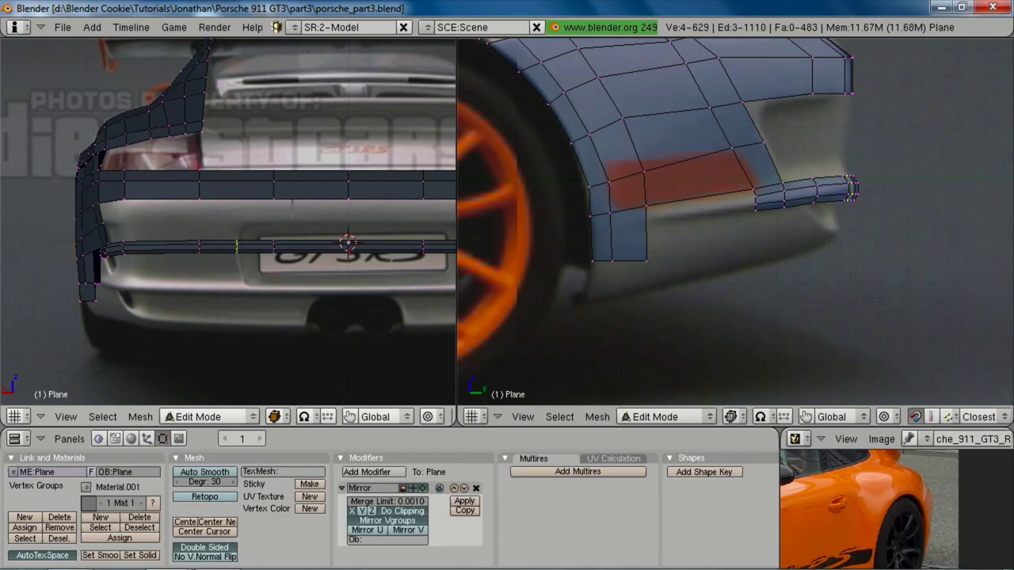
key("ctrl+r")
middle_click(238, 186)
scroll(182, 255, "up", 2)
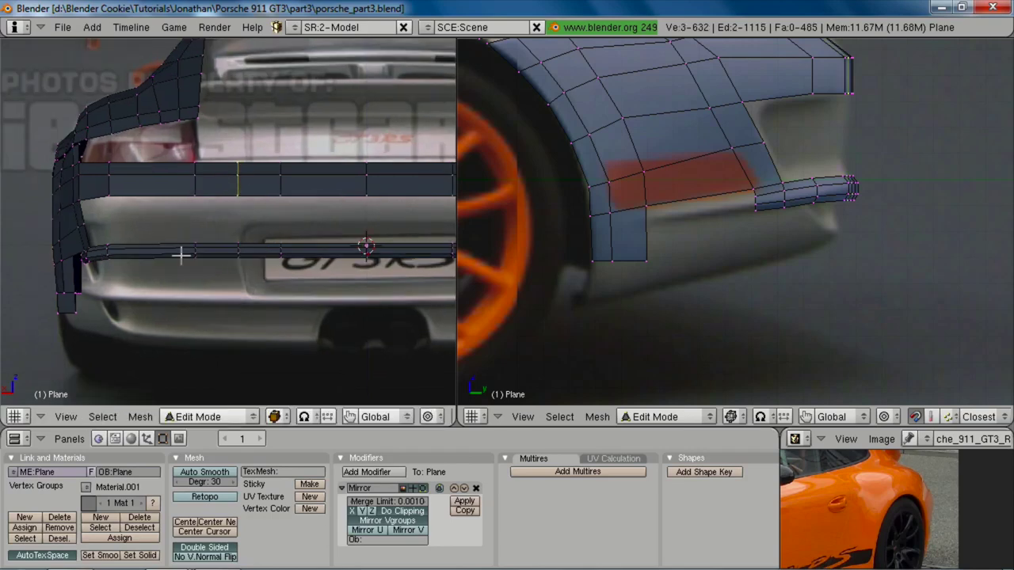
Step: Fill a face between the upper bumper strip and the lip just outside the licence plate recess
key("a")
right_click(242, 235, "shift")
right_click(242, 196, "shift")
right_click(193, 193, "shift")
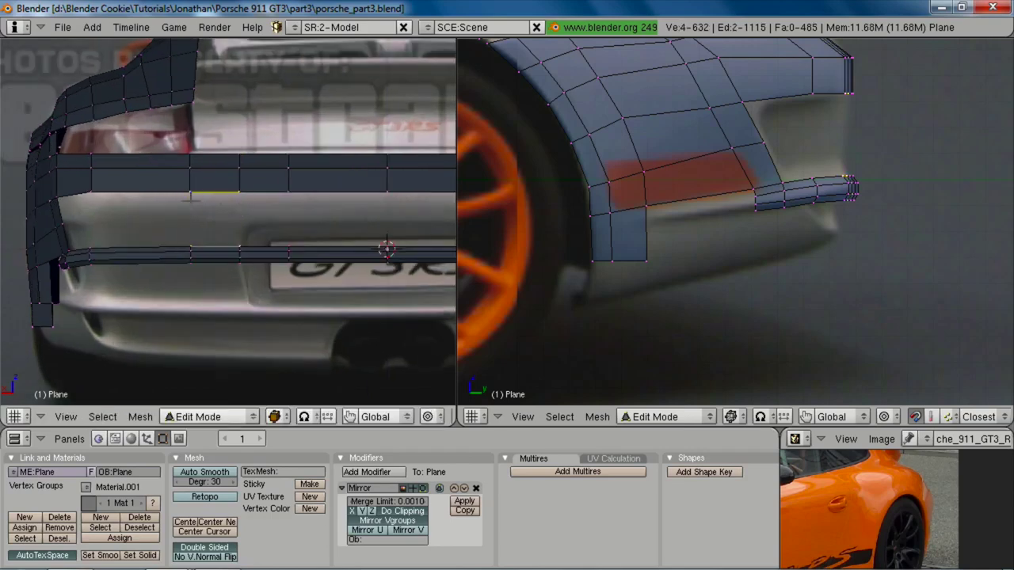
key("f")
Step: Fill the neighbouring gap between strip and lip with a face reaching toward the bumper corner
right_click(188, 194)
right_click(188, 237, "shift")
right_click(96, 240, "shift")
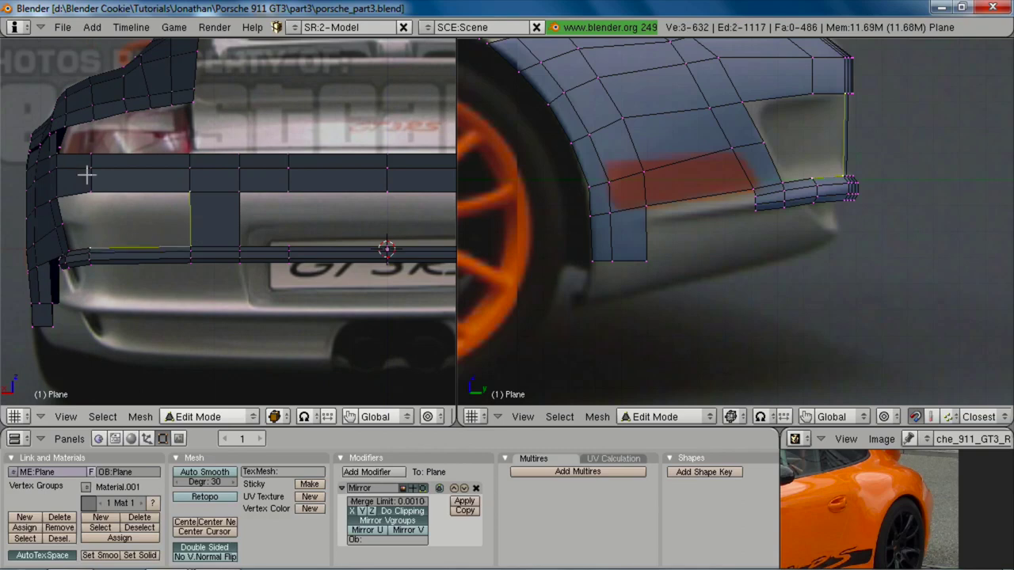
right_click(88, 175, "shift")
right_click(91, 199, "shift")
right_click(94, 172, "shift")
key("f")
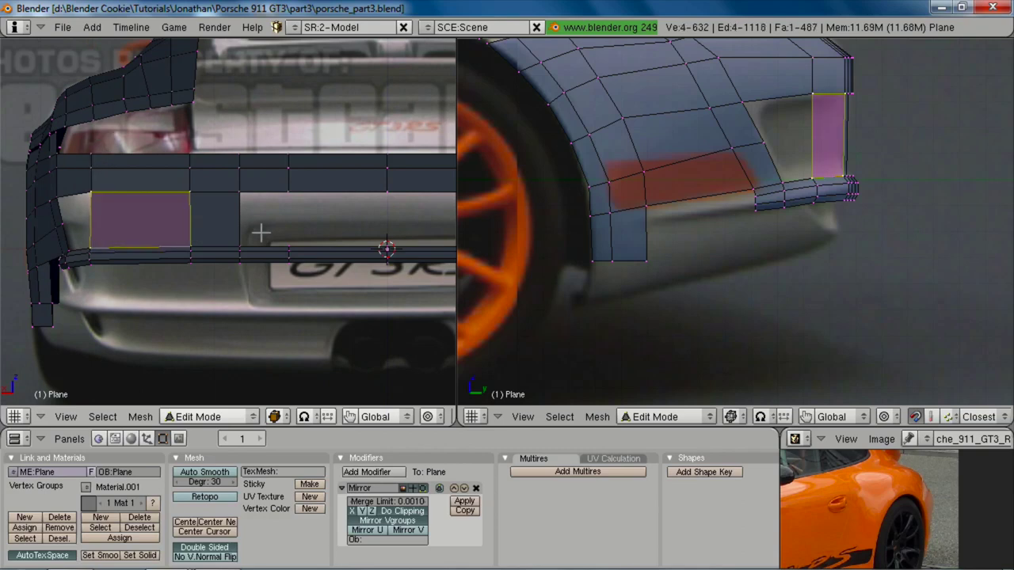
Step: Cut a horizontal edge loop through the middle of the two new bumper faces
key("a")
key("ctrl+r")
middle_click(225, 220)
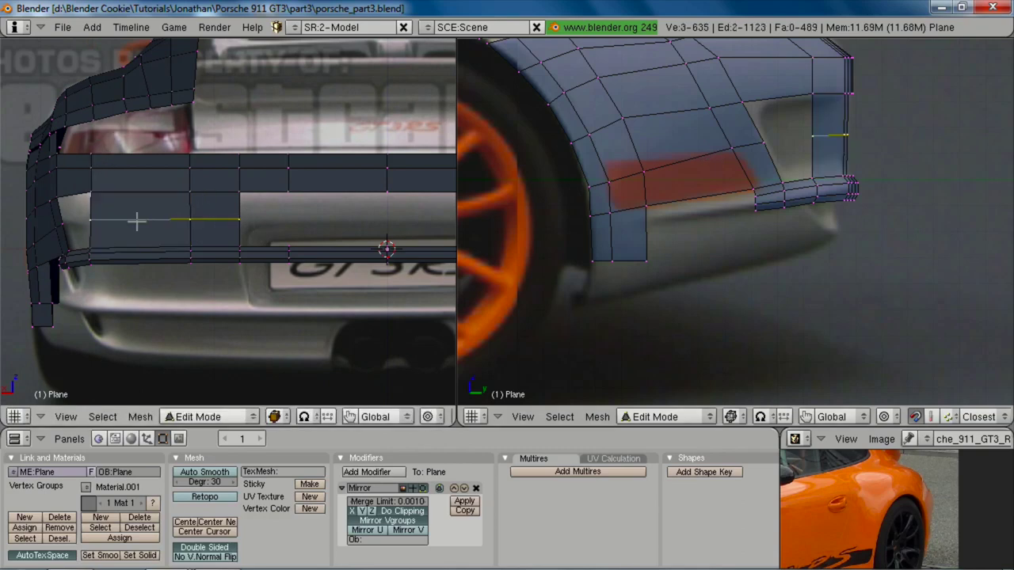
Step: Check the reference photos around the side vent and nudge the new loop's outer vertex at the vent opening
key("z")
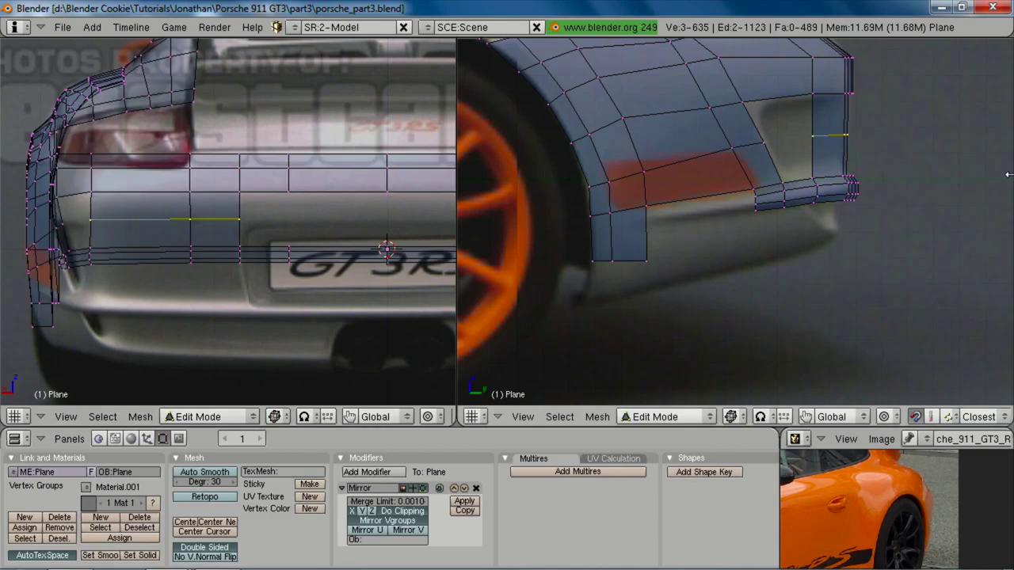
middle_click_drag(786, 159, 776, 188, "shift")
key("2")
scroll(825, 191, "down", 6)
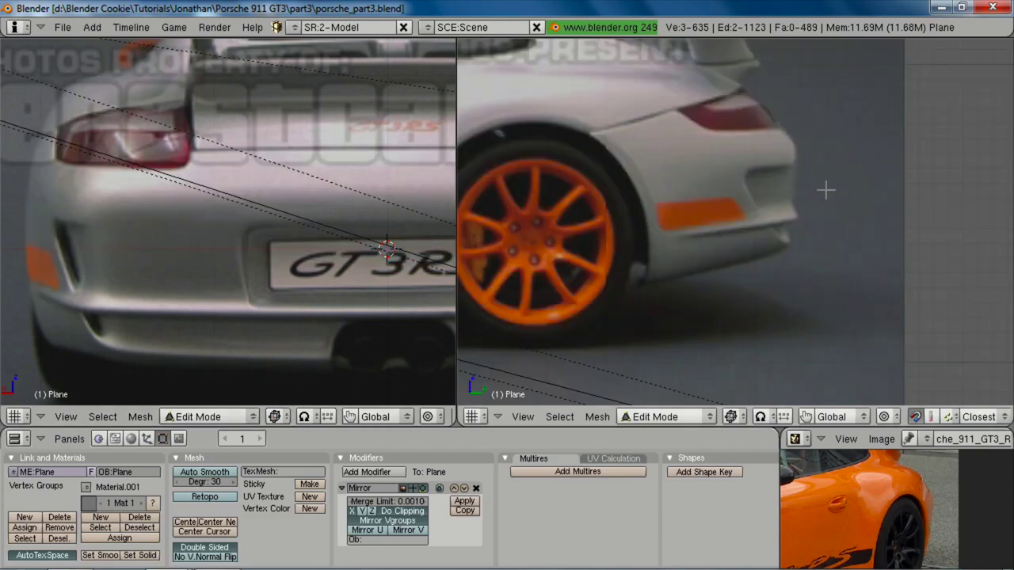
key("1")
scroll(825, 190, "up", 6)
key("a")
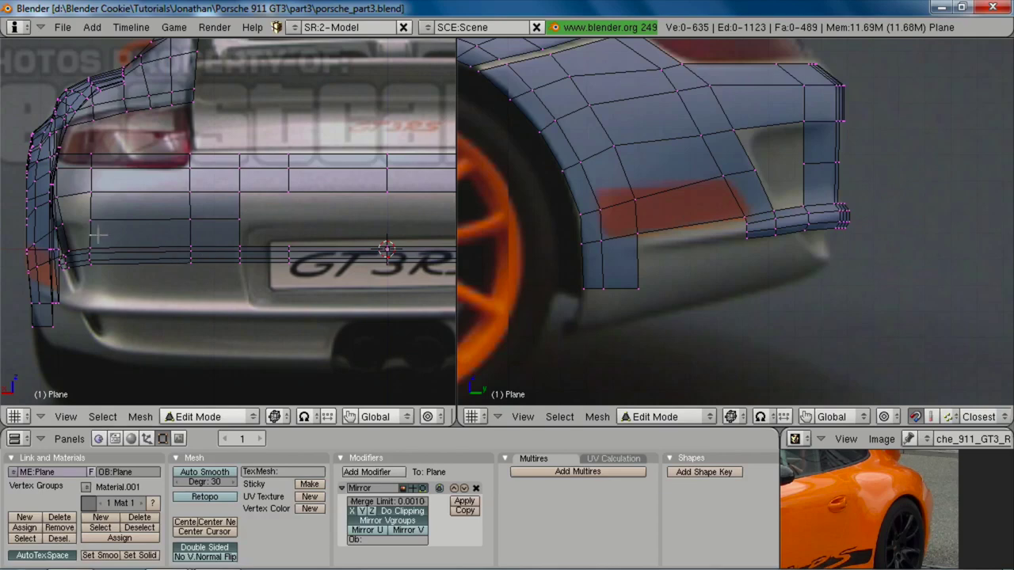
key("z")
key("z")
right_click(98, 225)
key("g")
left_click(104, 226)
Step: Extrude only the edges of the vent opening's boundary loop, scale them slightly inward and adjust their position
right_click(762, 151, "alt")
key("e")
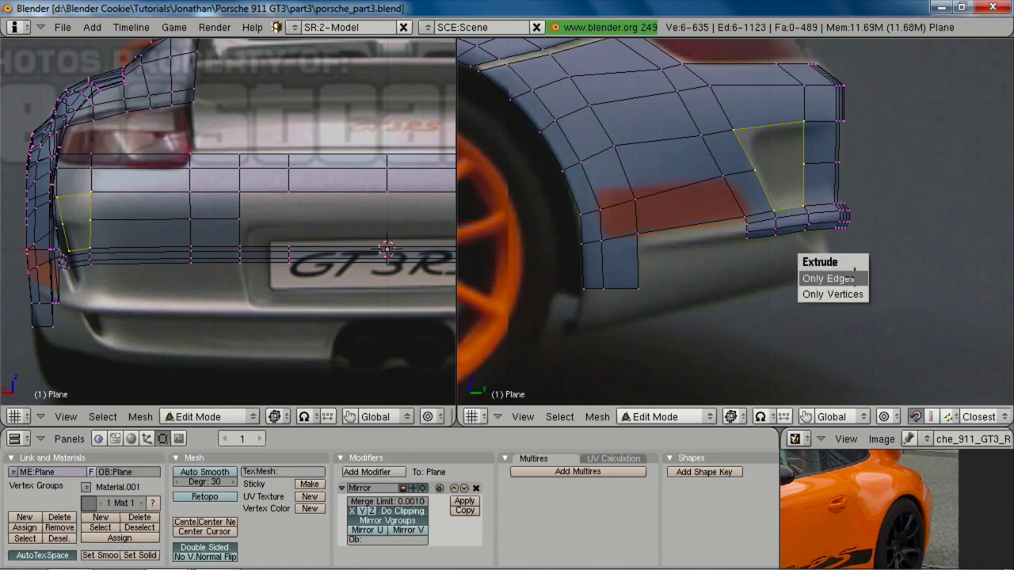
key("Return")
key("Escape")
key("s")
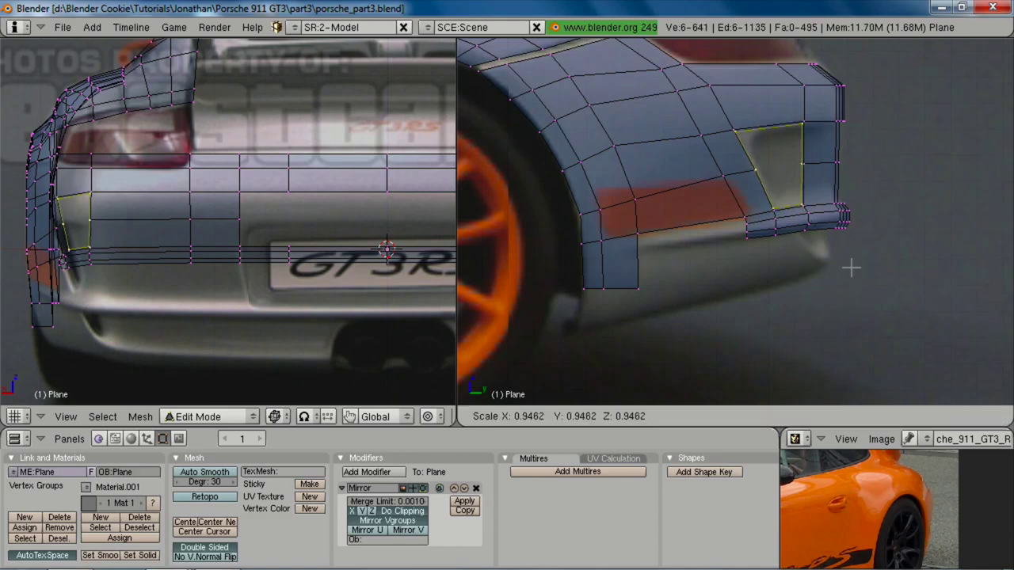
left_click(847, 245)
key("g")
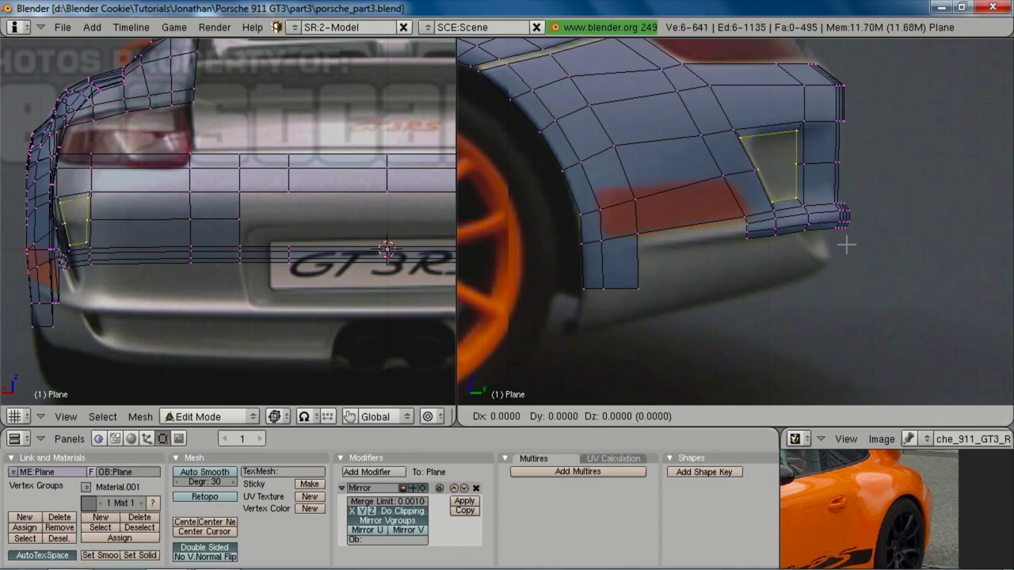
left_click(845, 244)
Step: In the rear view, scale the vent's inner edge loop along X to about 0.78
key("z")
middle_click_drag(137, 275, 267, 273, "shift")
scroll(267, 274, "up", 3)
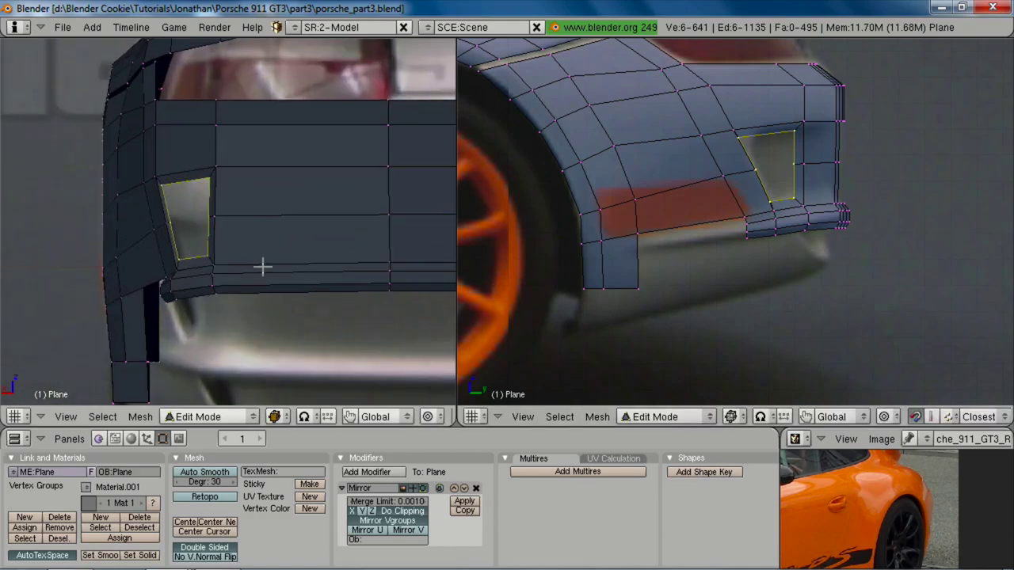
key("s")
key("x")
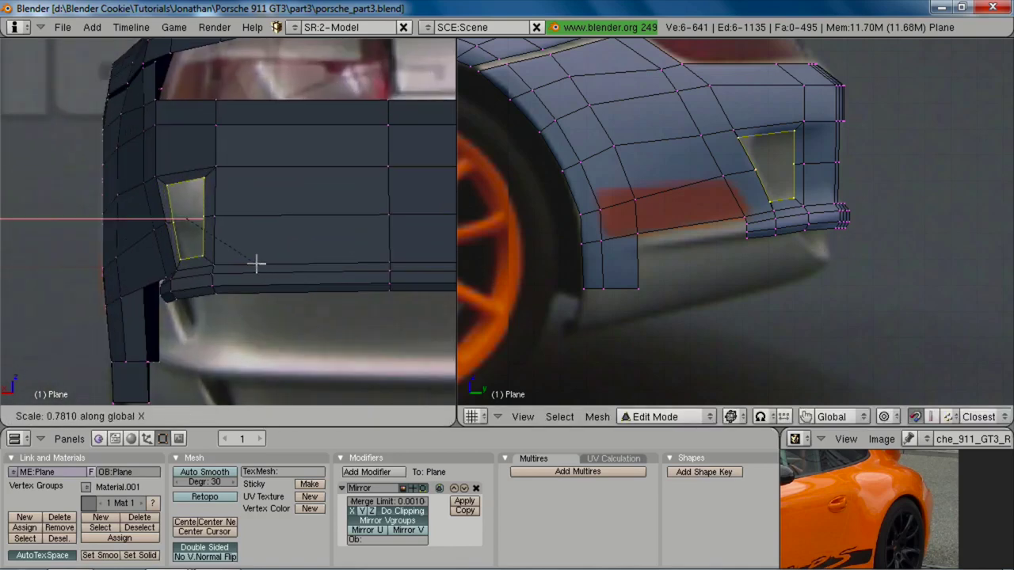
left_click(254, 260)
Step: Examine the vent opening's shape and position against the rear and side reference photos
scroll(238, 236, "down", 2)
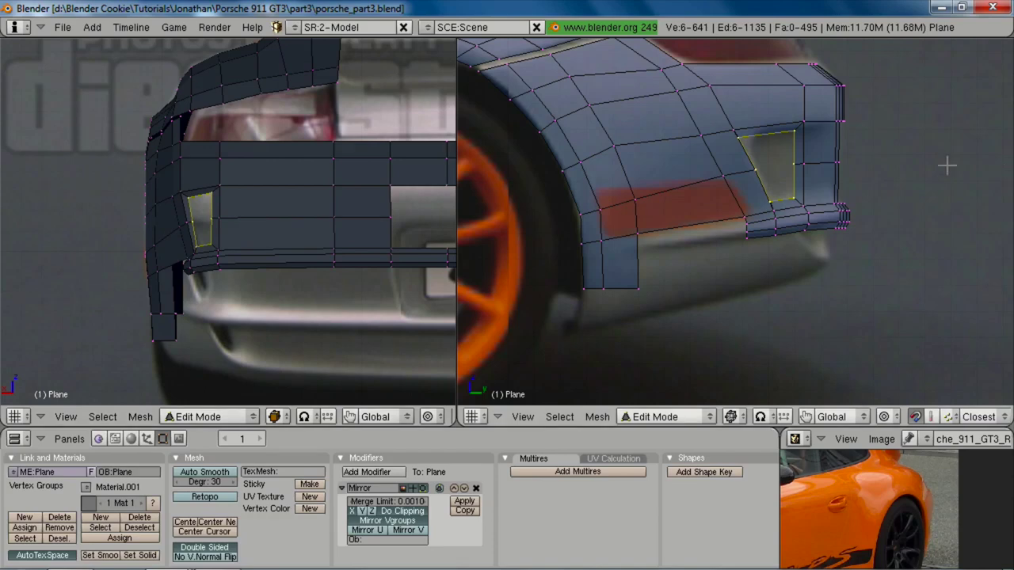
key("2")
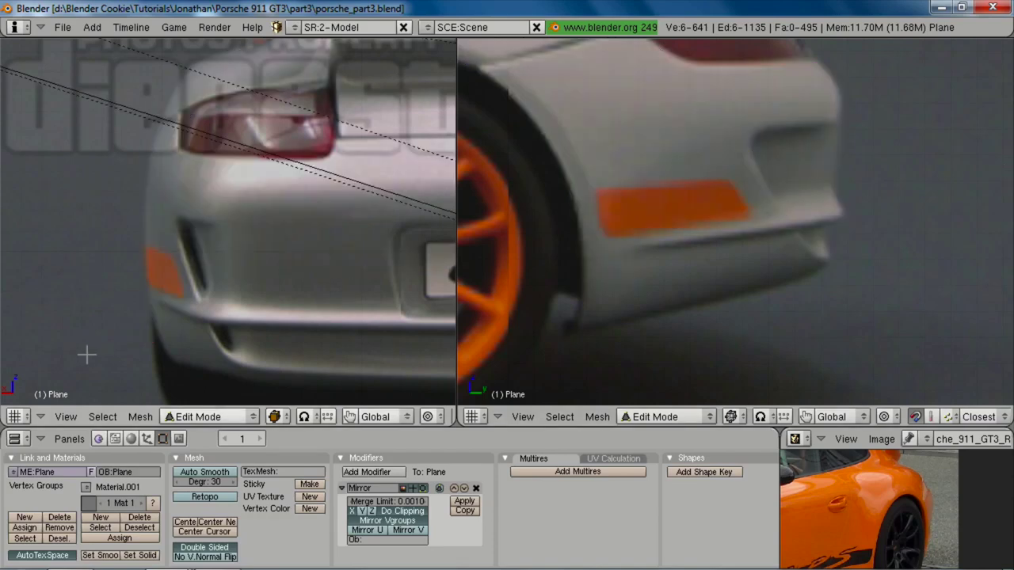
key("1")
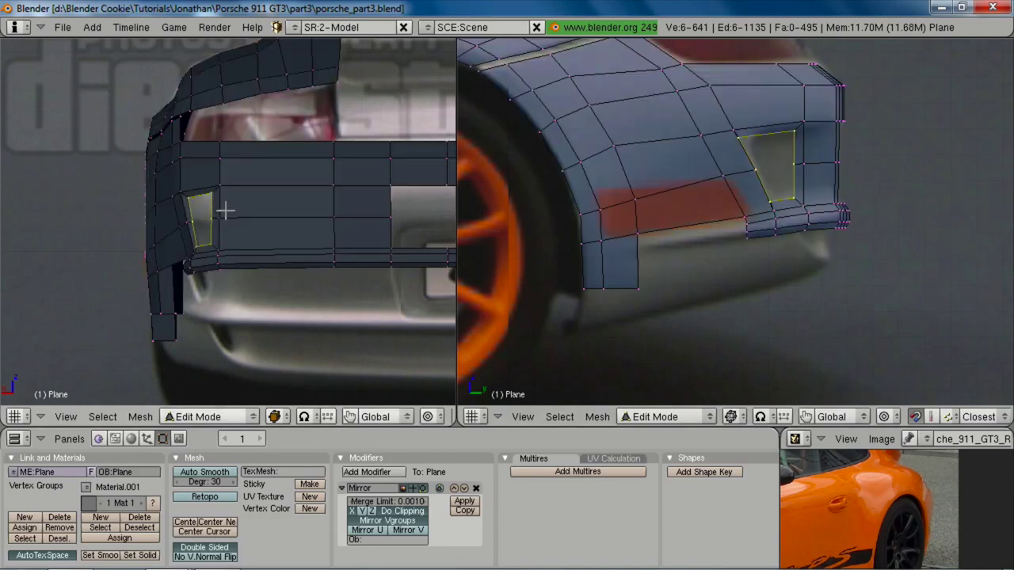
scroll(220, 244, "up", 2)
key("Tab")
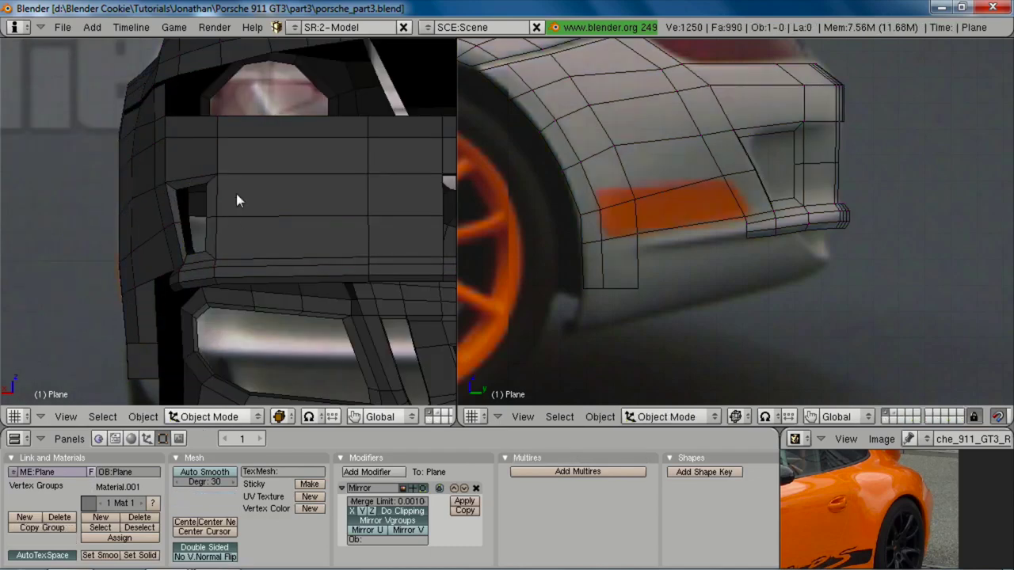
key("Tab")
key("z")
scroll(239, 234, "up", 2)
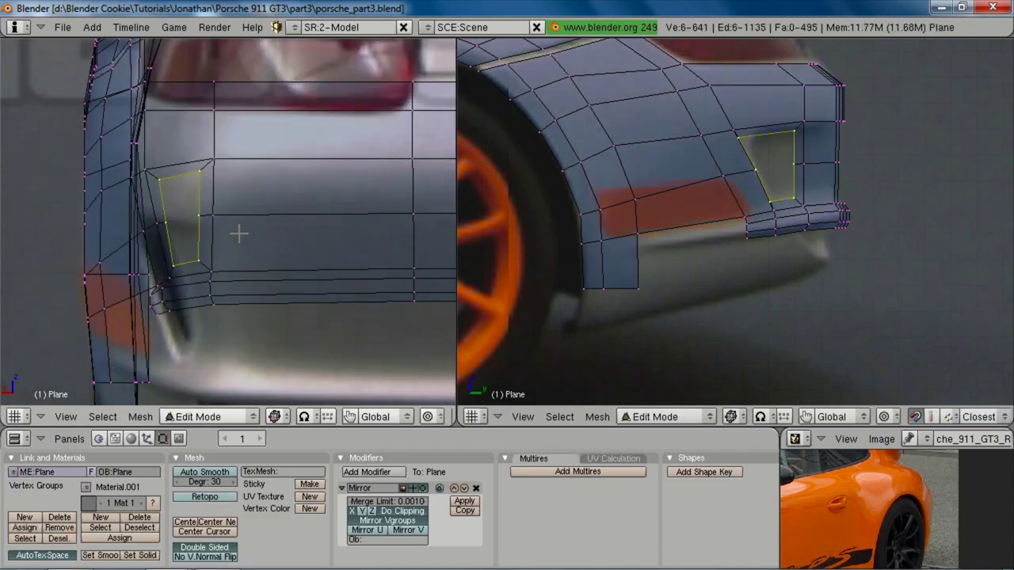
key("z")
key("z")
key("z")
Step: Cut two horizontal edge loops through the bumper beside the vent, one slid toward its upper edge and one toward its lower edge
scroll(770, 167, "up", 3)
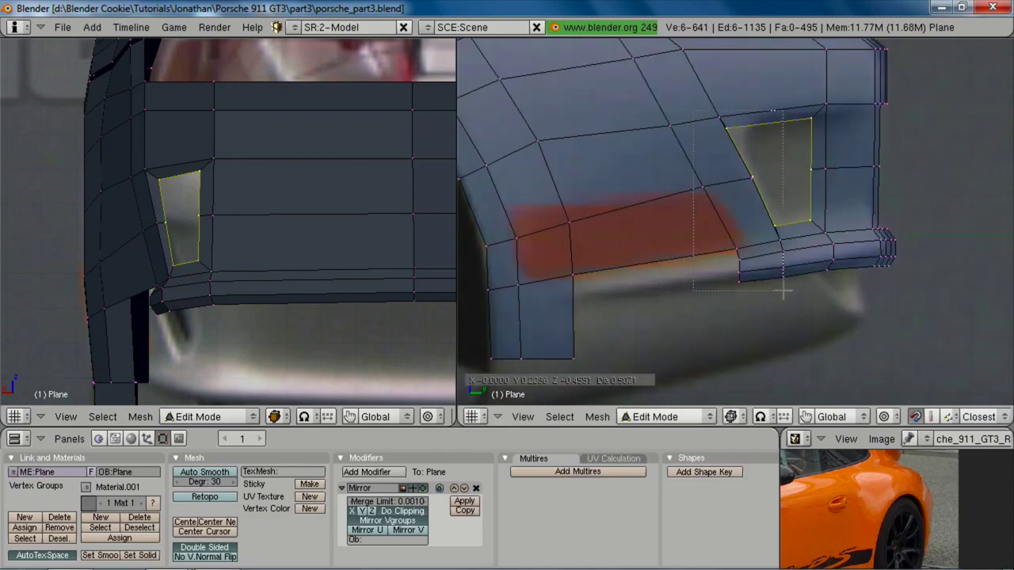
right_click(838, 204)
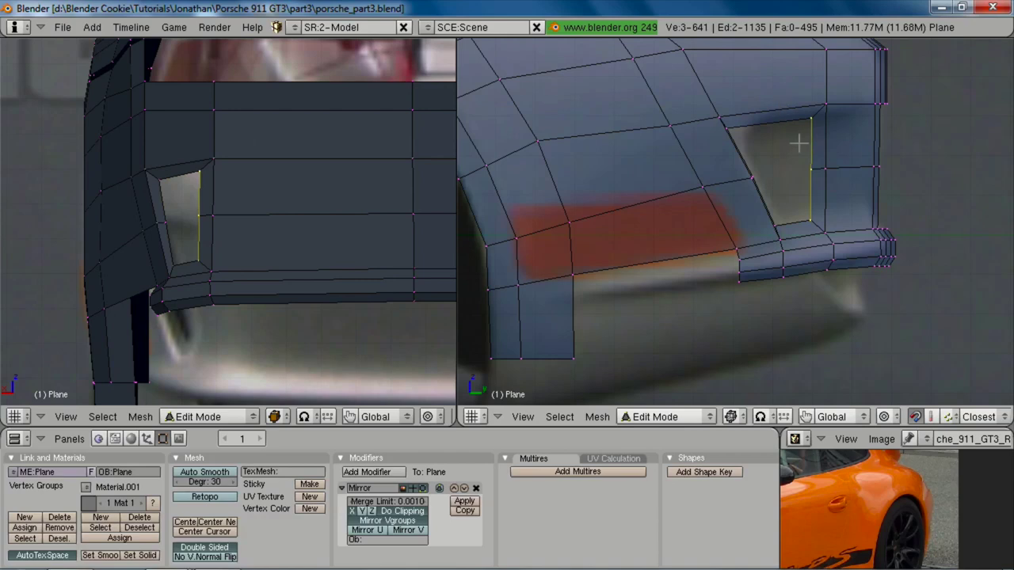
key("ctrl+r")
left_click(841, 131)
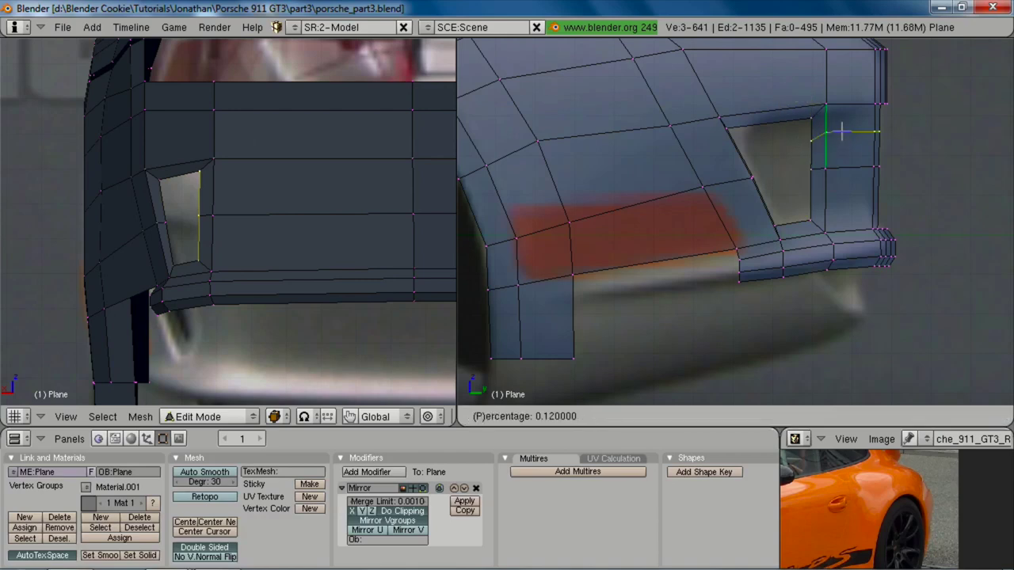
left_click(844, 120)
key("ctrl+r")
left_click(845, 190)
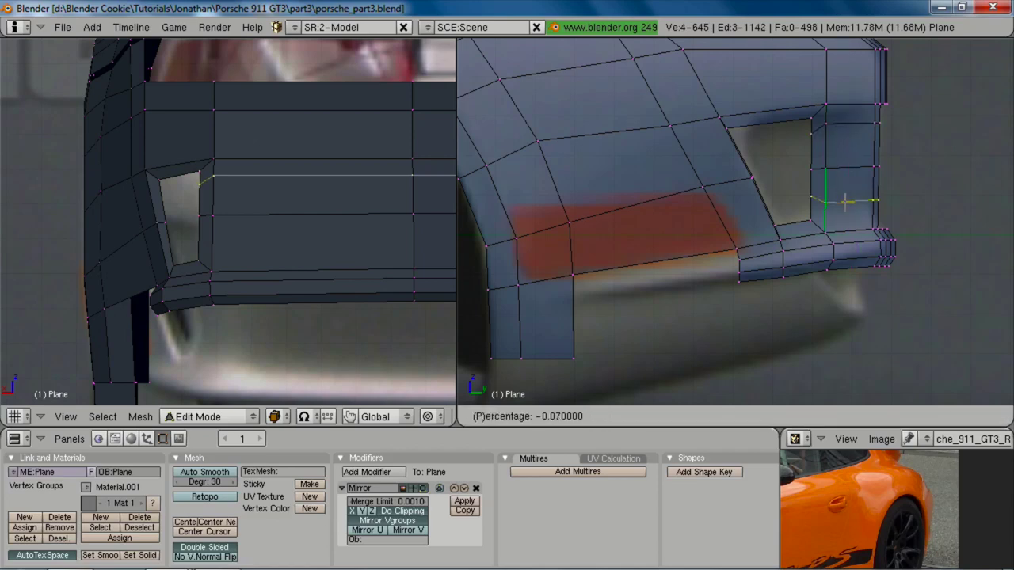
left_click(805, 199)
Step: Extrude the three vertices along the vent opening's rear inner edge forward across the opening in the side view
right_click(803, 200)
right_click(804, 160, "shift")
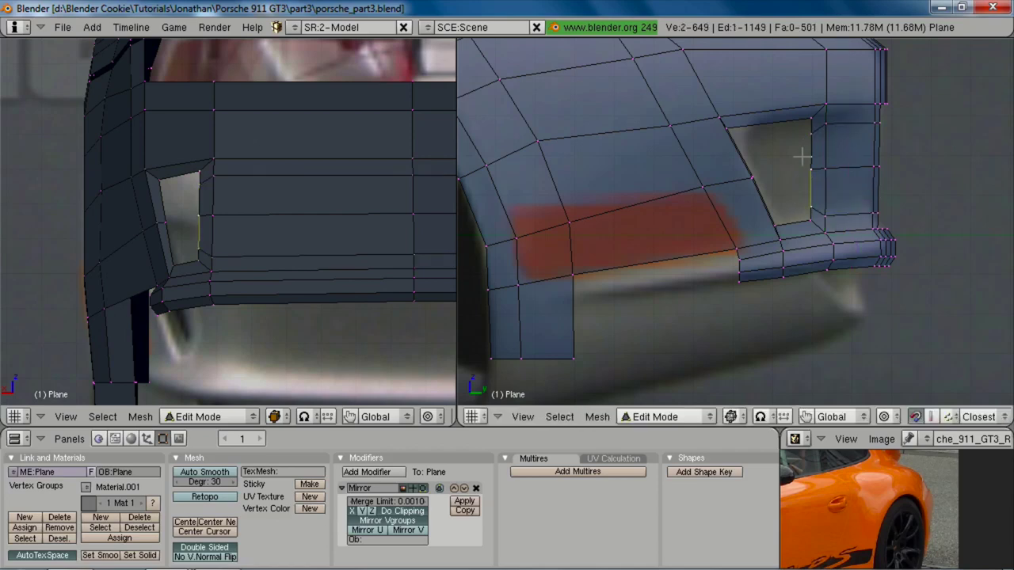
right_click(806, 138, "shift")
key("e")
left_click(842, 175)
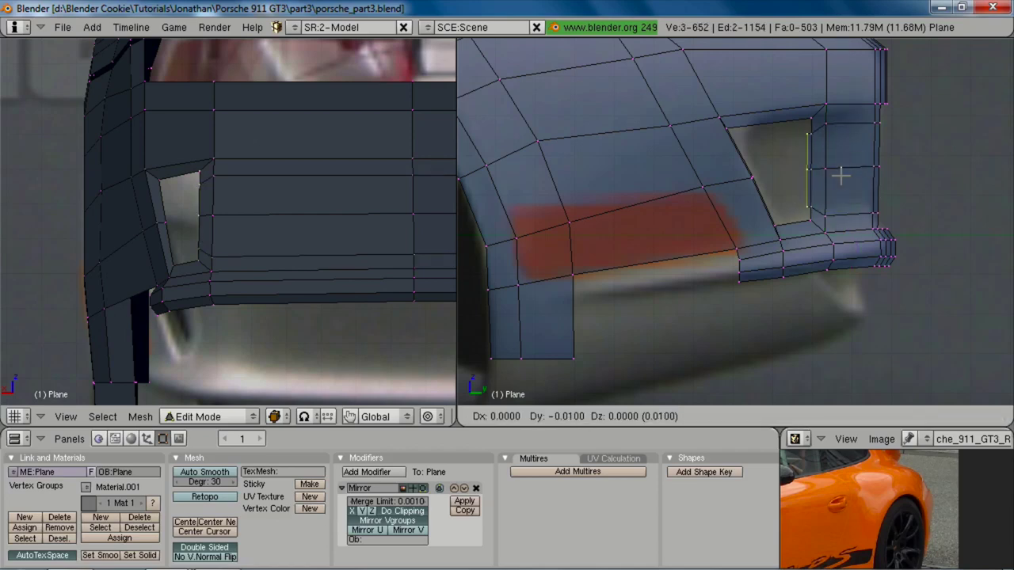
left_click(779, 184)
Step: In the side view, rotate the extruded edge by about 29 degrees and move it against the vent's slanted front edge
key("r")
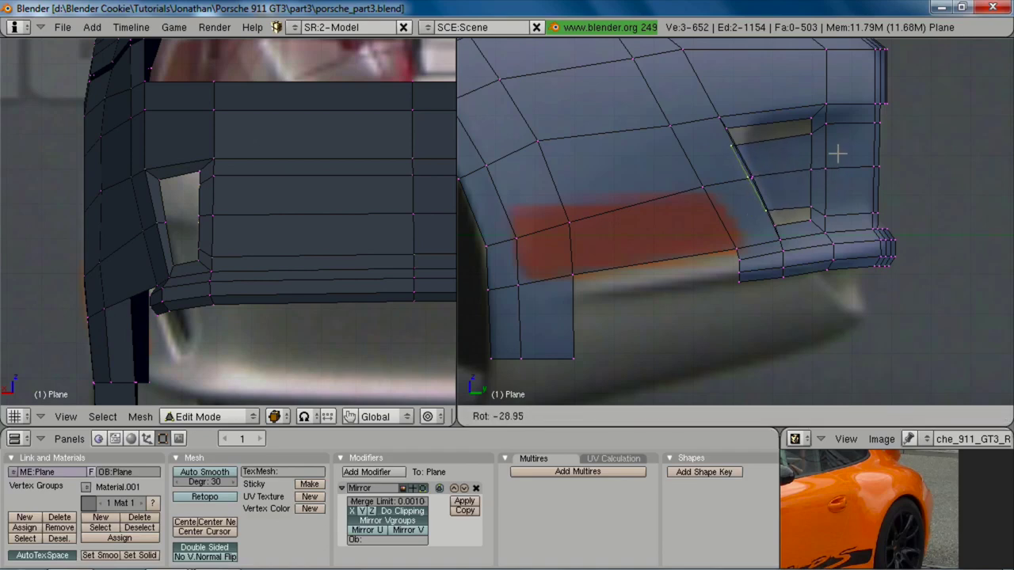
left_click(837, 158)
key("g")
left_click(840, 158)
Step: In the rear view, move the extruded edge into the vent opening and rotate it by about 11 degrees to follow the opening's outer side
key("z")
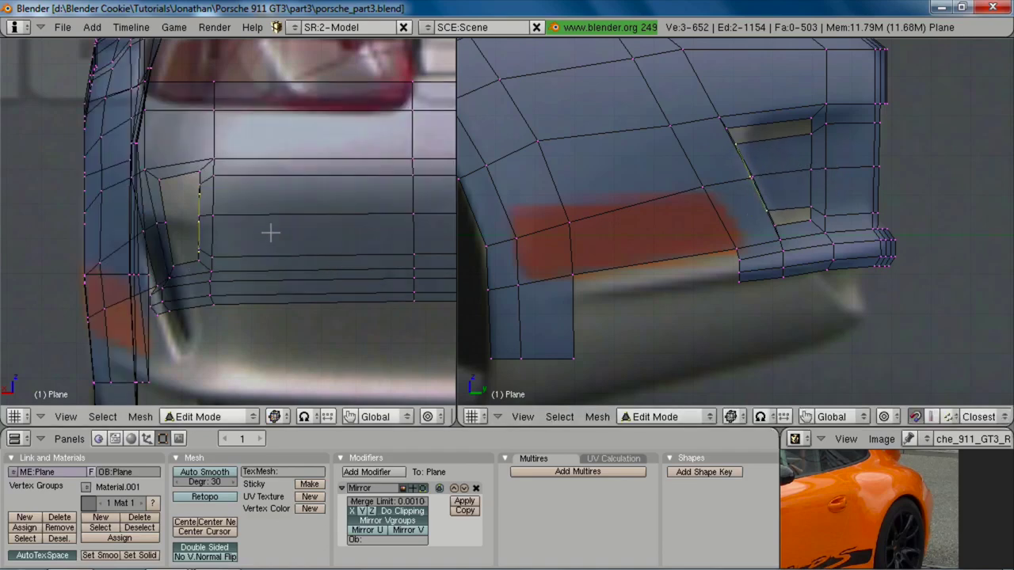
key("g")
left_click(246, 236)
key("z")
key("r")
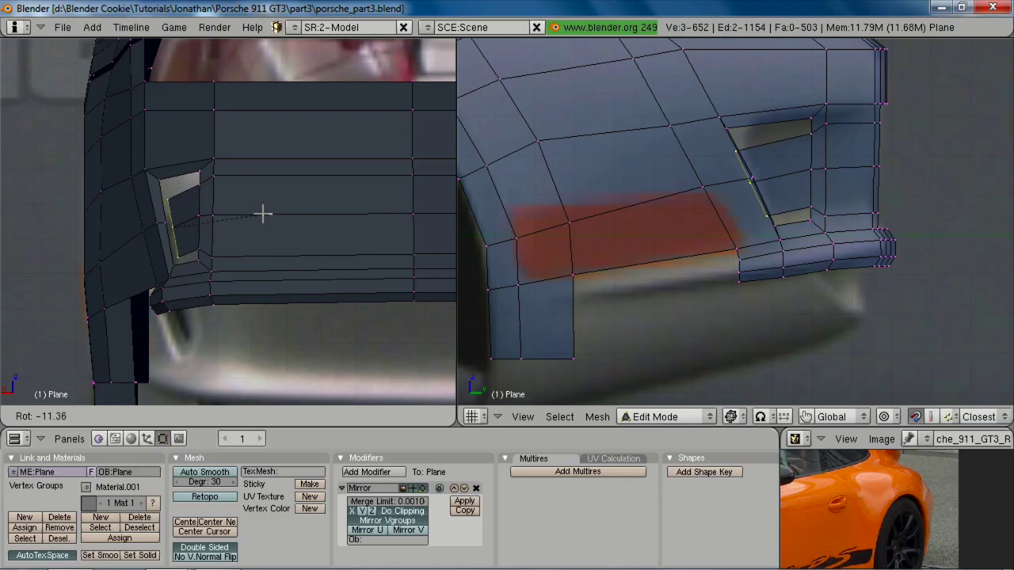
left_click(263, 214)
key("g")
left_click(268, 207)
key("z")
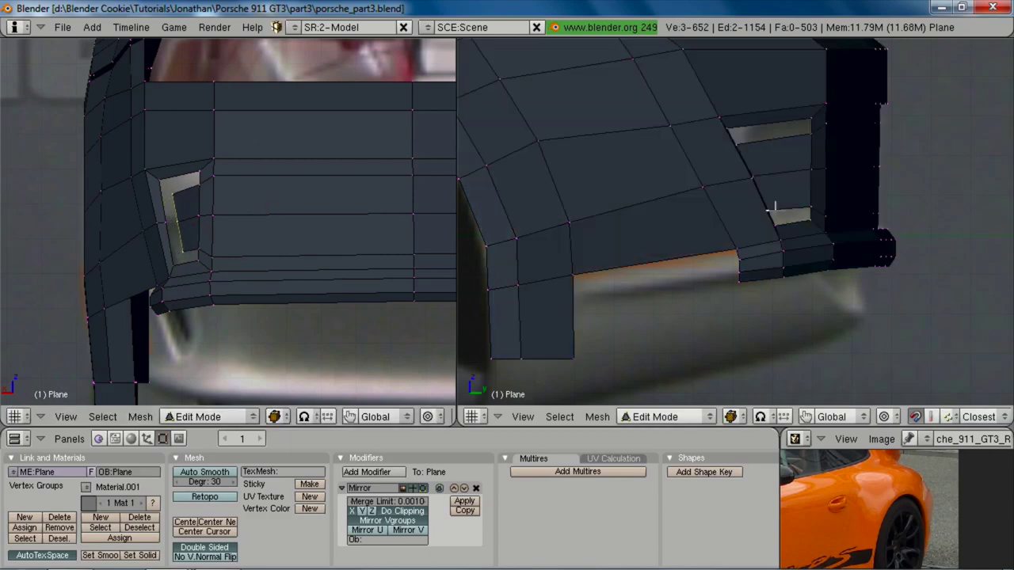
Step: Fill the gap above the vent's inner panel with a four-vertex face
key("z")
scroll(193, 232, "up", 2)
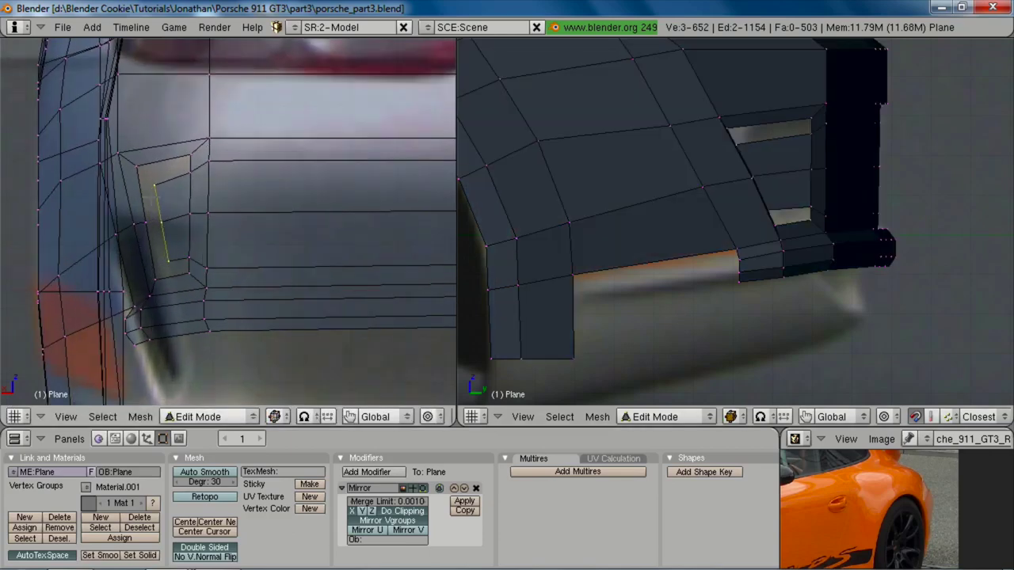
key("a")
right_click(150, 214)
middle_click_drag(161, 189, 168, 189, "shift")
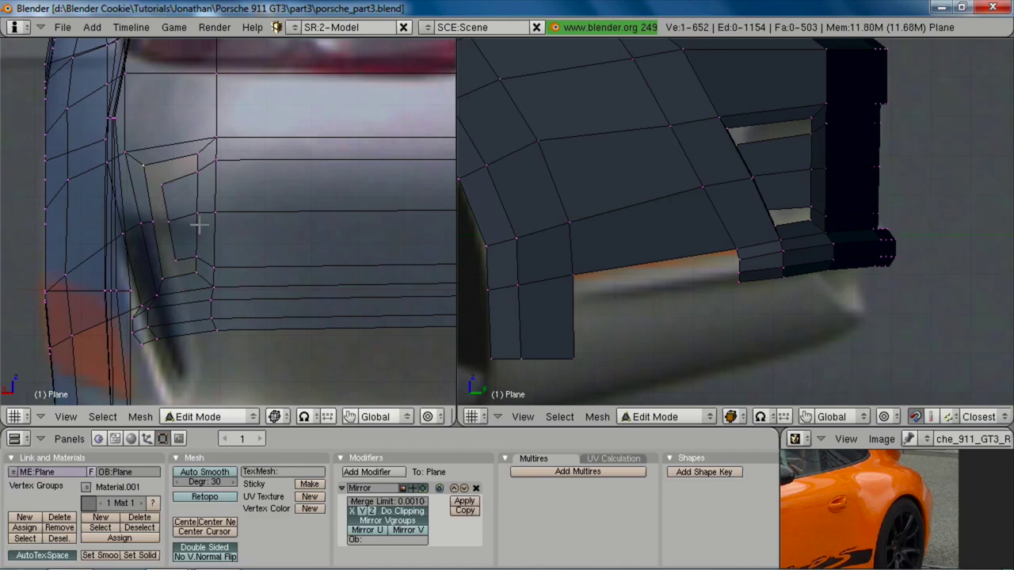
right_click(202, 160, "shift")
right_click(201, 172, "shift")
key("f")
key("a")
Step: Fill the gap below the vent's inner panel with a four-vertex face
right_click(179, 244)
right_click(199, 248, "shift")
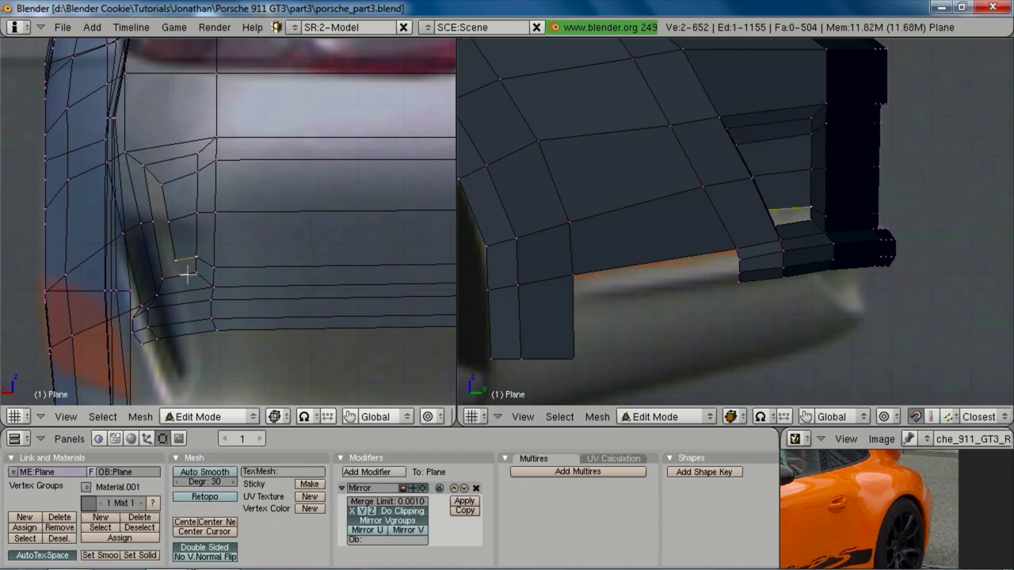
right_click(186, 284, "shift")
right_click(159, 274, "shift")
key("f")
key("a")
Step: Cancel the loop cut and undo the two faces filled above and below the vent's inner panel
key("ctrl+r")
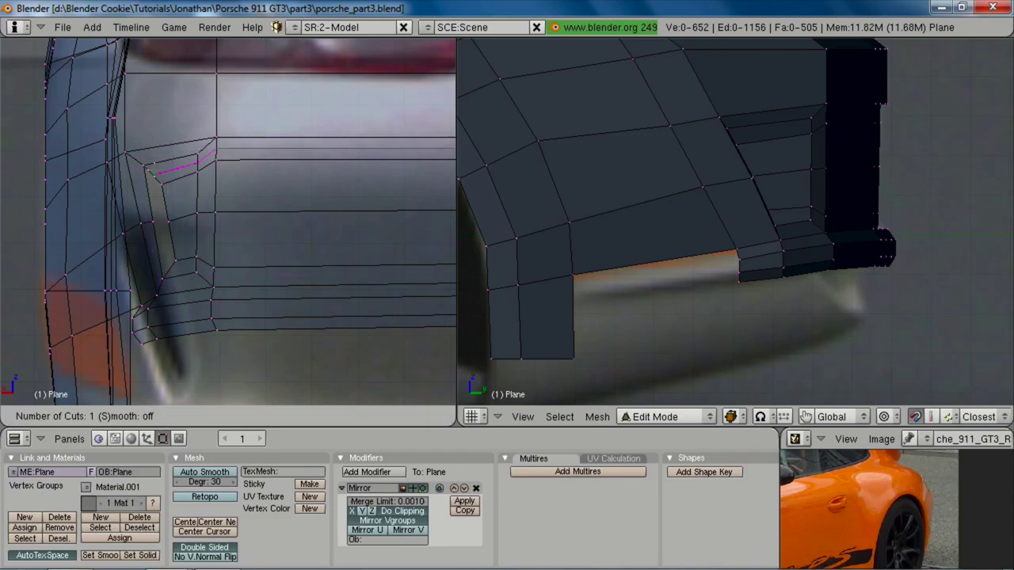
key("Escape")
key("ctrl+z")
key("ctrl+z")
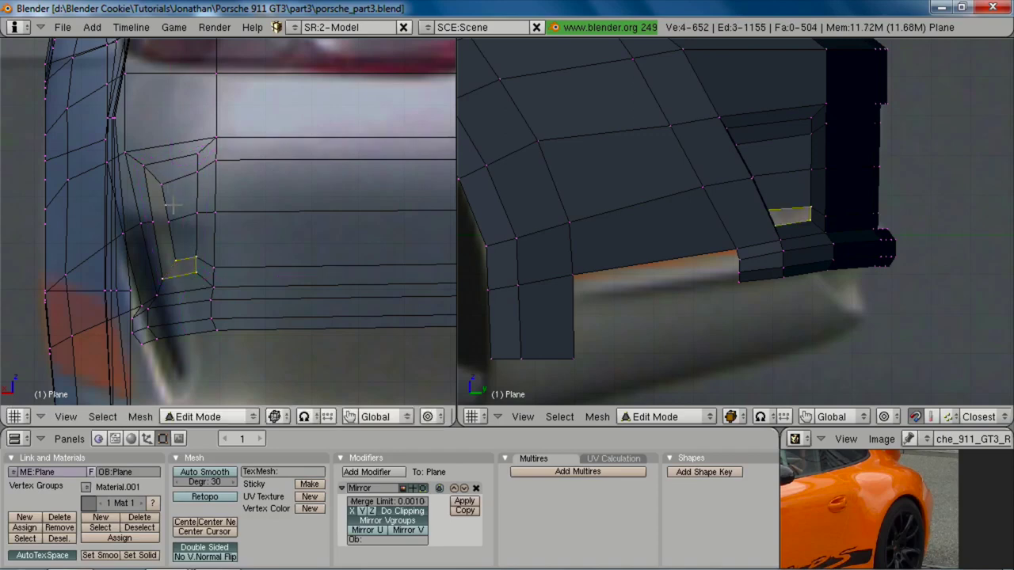
key("ctrl+z")
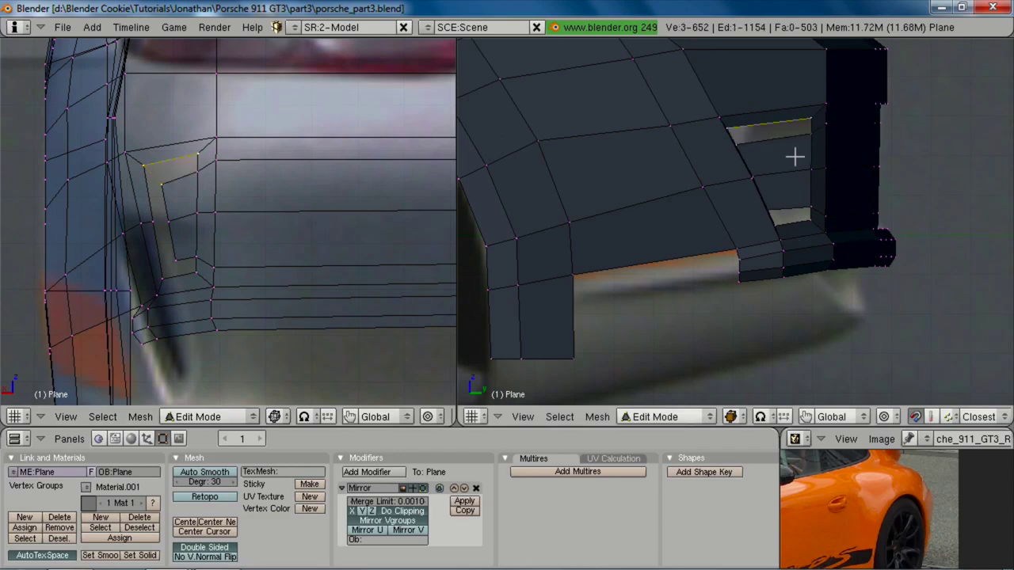
key("a")
key("z")
right_click(732, 126)
right_click(810, 121, "shift")
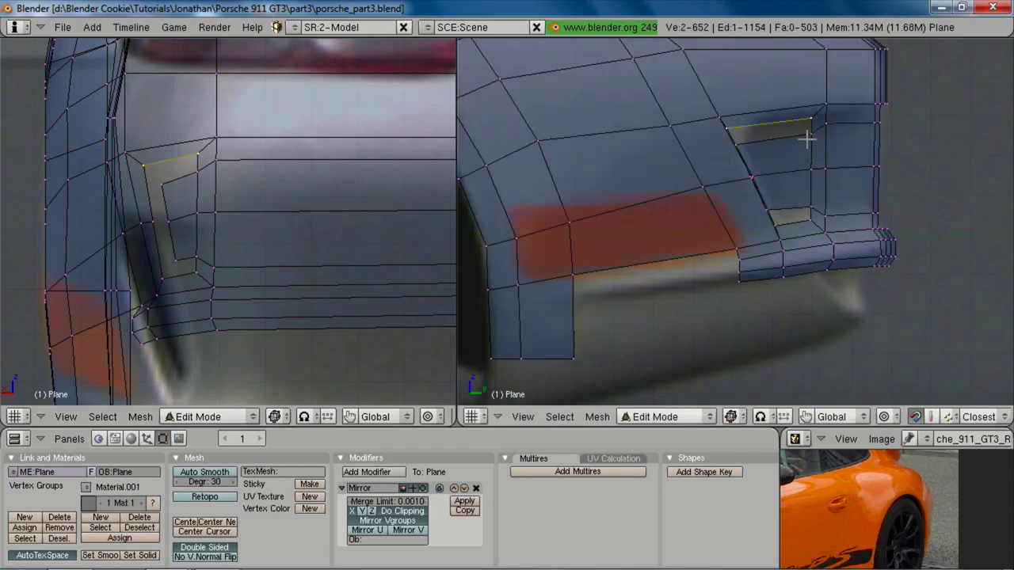
key("z")
key("g")
right_click(807, 139)
key("z")
middle_click_drag(772, 152, 800, 171, "shift")
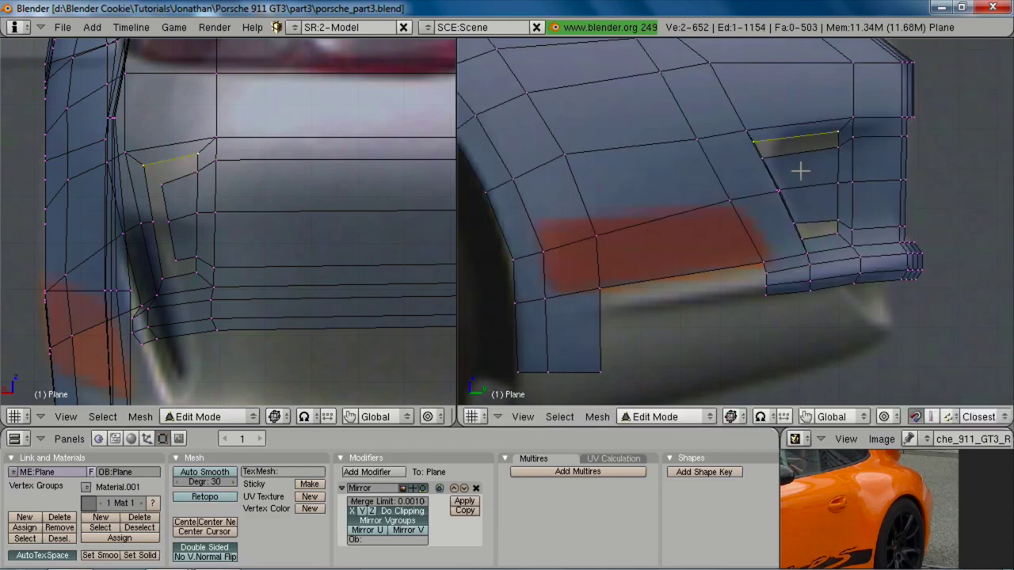
Step: Examine the side vent's shape in the rear and side reference images and in the green Porsche photo
scroll(800, 171, "up", 2)
scroll(265, 203, "up", 3)
middle_click_drag(72, 157, 85, 154, "shift")
key("a")
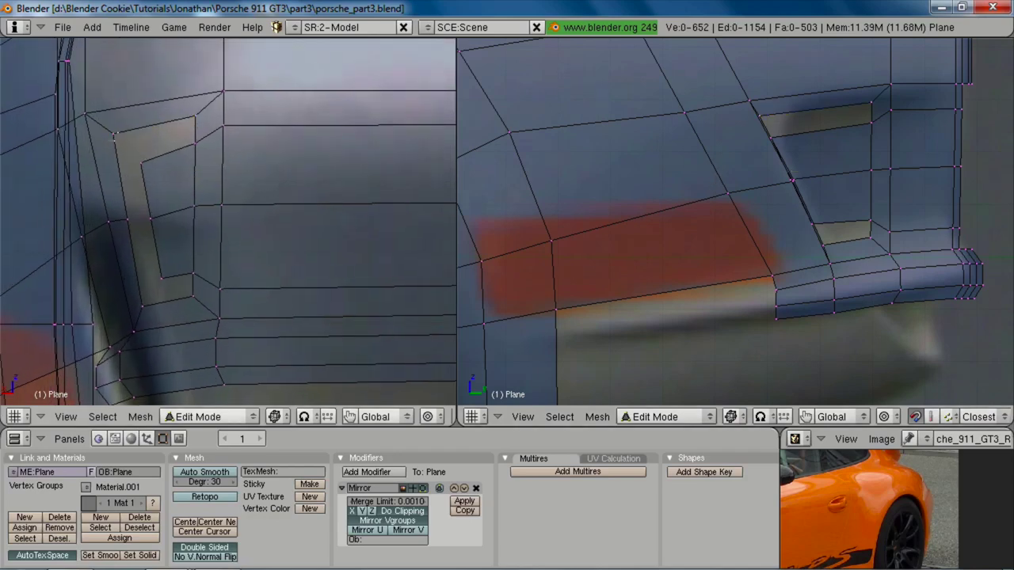
right_click(115, 134)
scroll(183, 301, "down", 3)
key("z")
scroll(188, 299, "down", 3)
key("2")
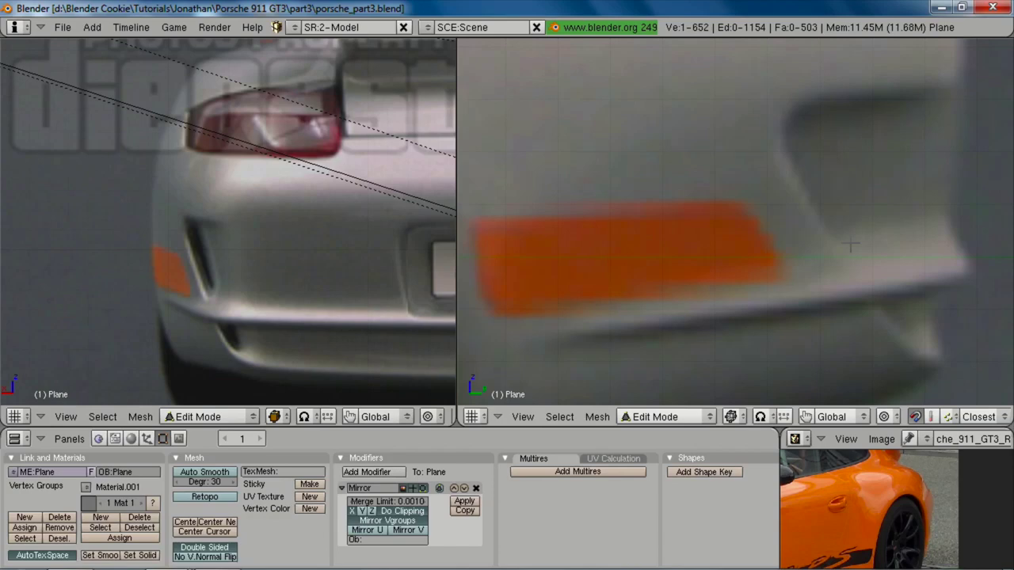
key("1")
scroll(888, 238, "down", 3)
middle_click_drag(879, 222, 802, 258, "shift")
key("alt+Tab")
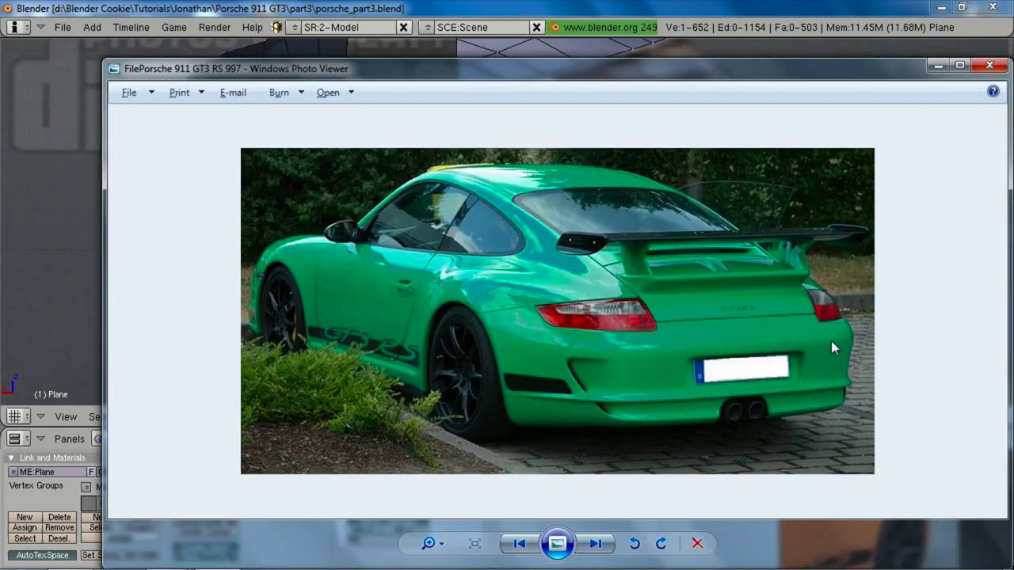
key("alt+Tab")
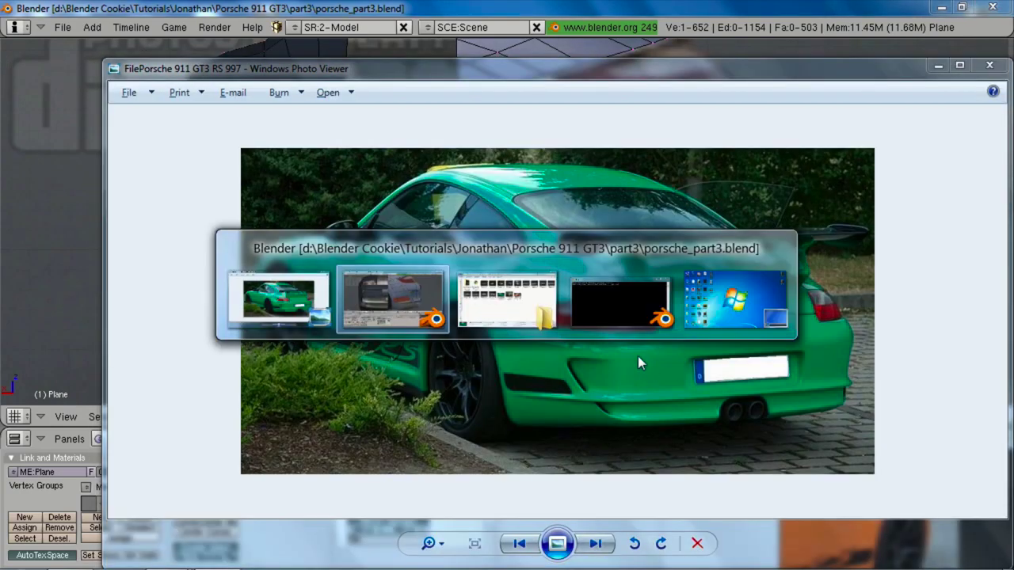
Step: Delete the small corner face at the upper rear of the vent opening
scroll(772, 222, "up", 5)
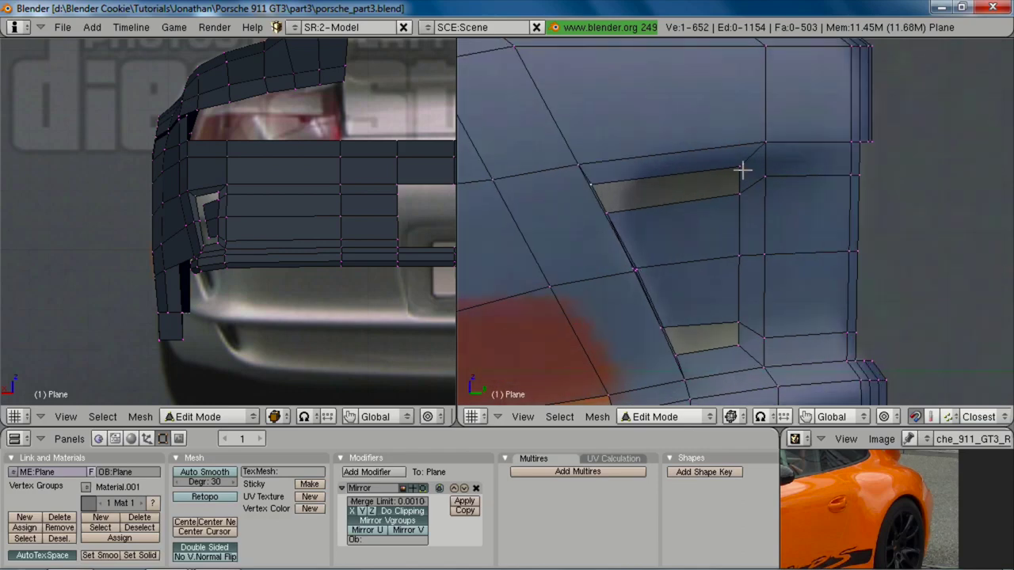
right_click(767, 159, "shift")
key("x")
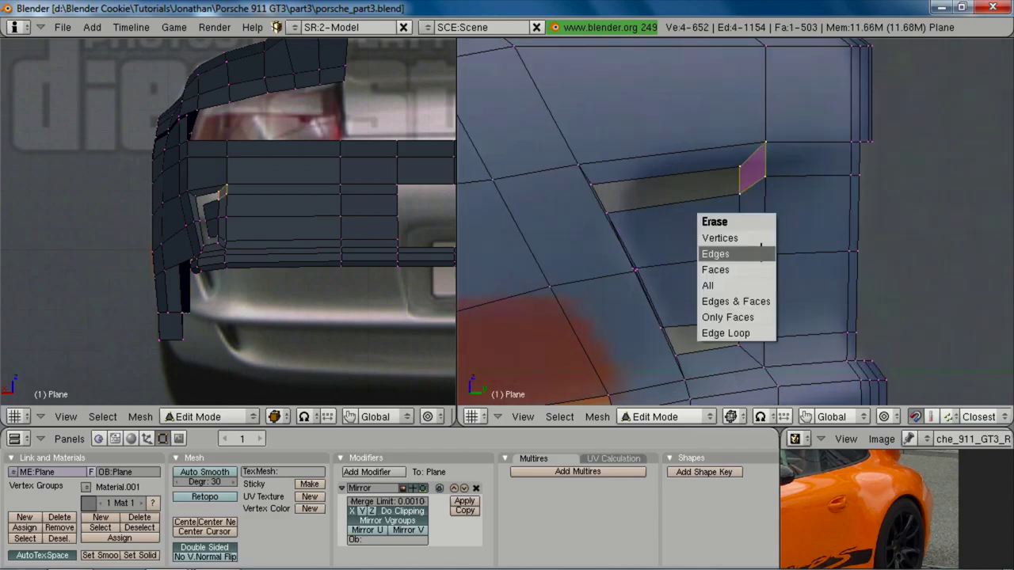
left_click(737, 269)
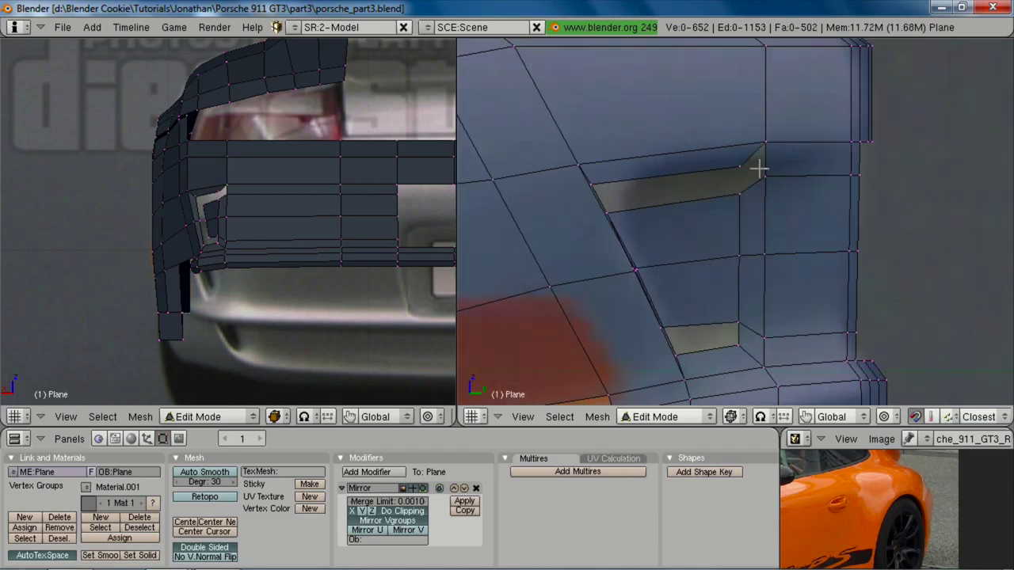
Step: Nudge the vent's upper inner edge slightly up and forward in the side view, and extrude it a short distance downward
right_click(583, 187, "shift")
key("g")
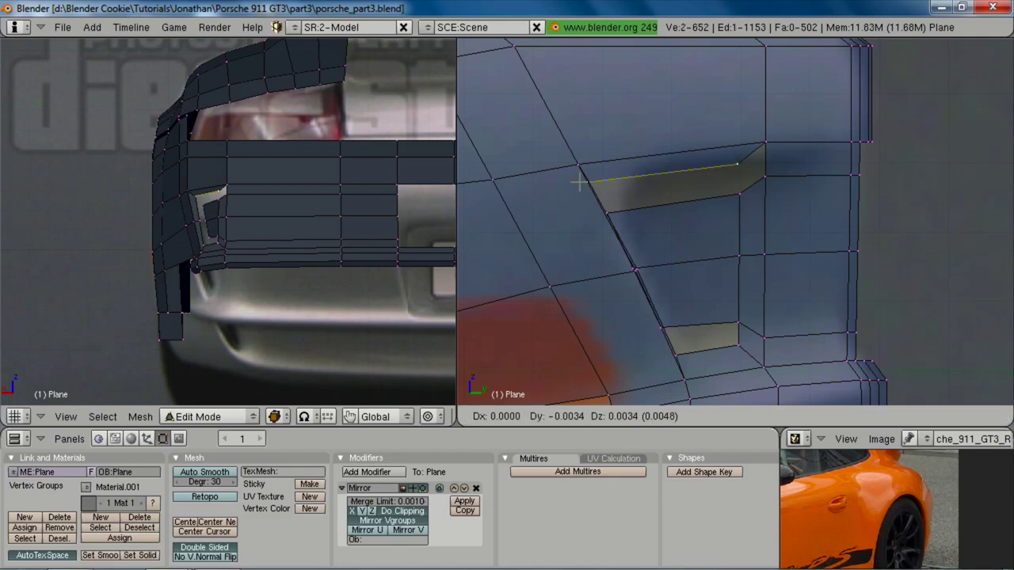
left_click(581, 181)
scroll(108, 195, "up", 4)
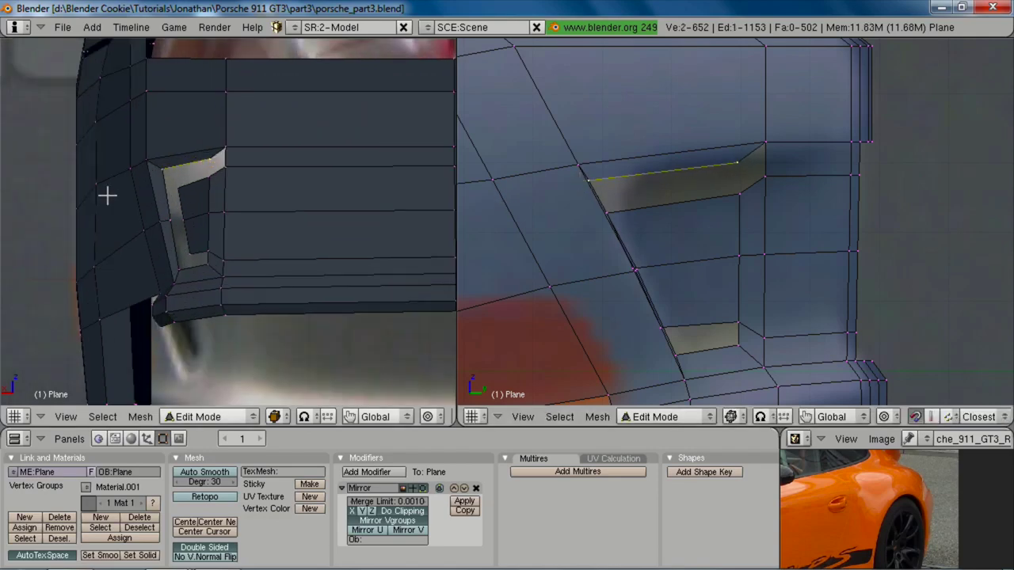
key("e")
left_click(748, 180)
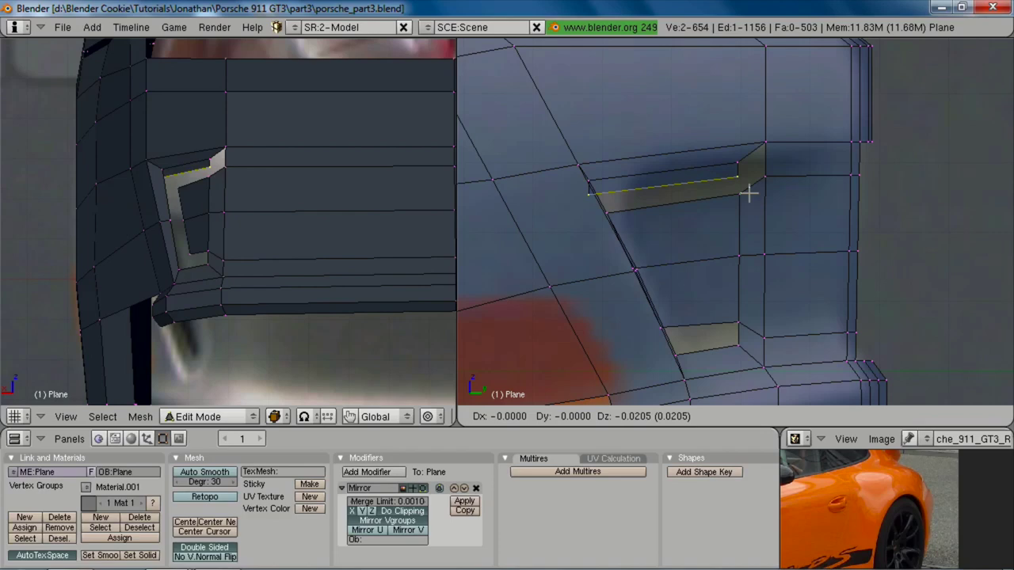
left_click(749, 188)
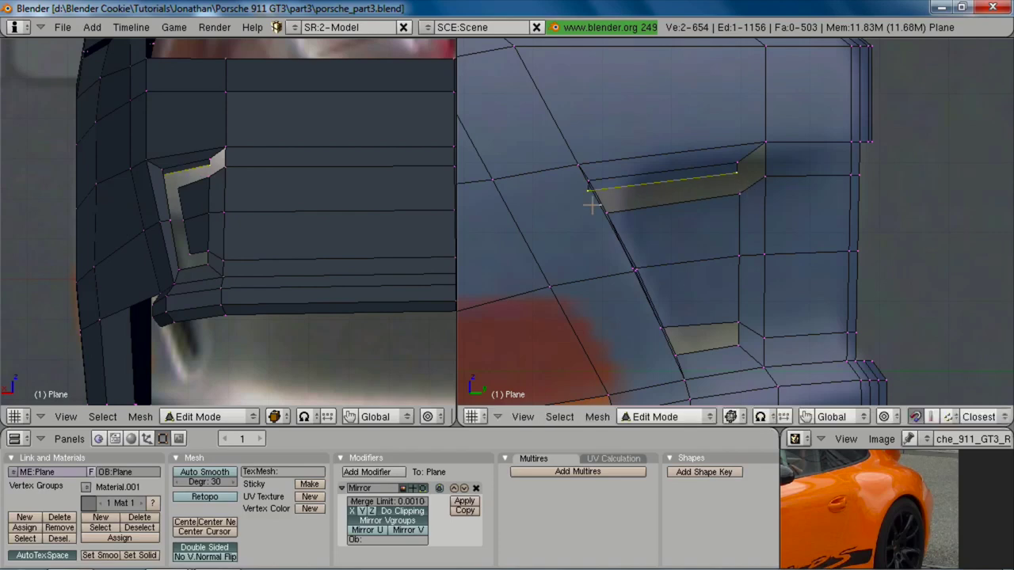
Step: Delete the four remaining vent frame faces along the outer side, bottom and lower rear corner of the opening
scroll(177, 154, "up", 3)
key("a")
right_click(102, 117)
key("z")
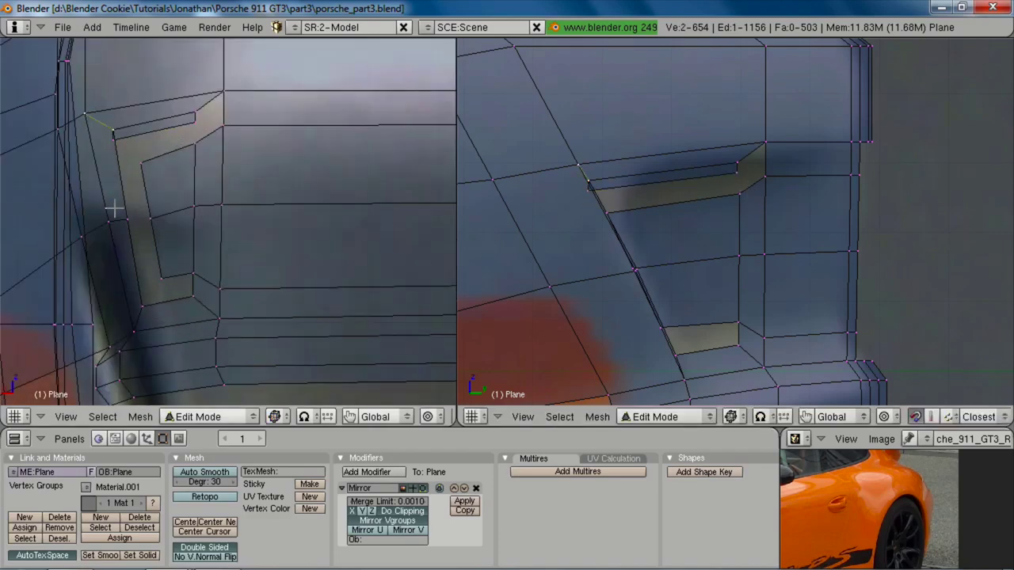
key("b")
left_click_drag(97, 198, 136, 252)
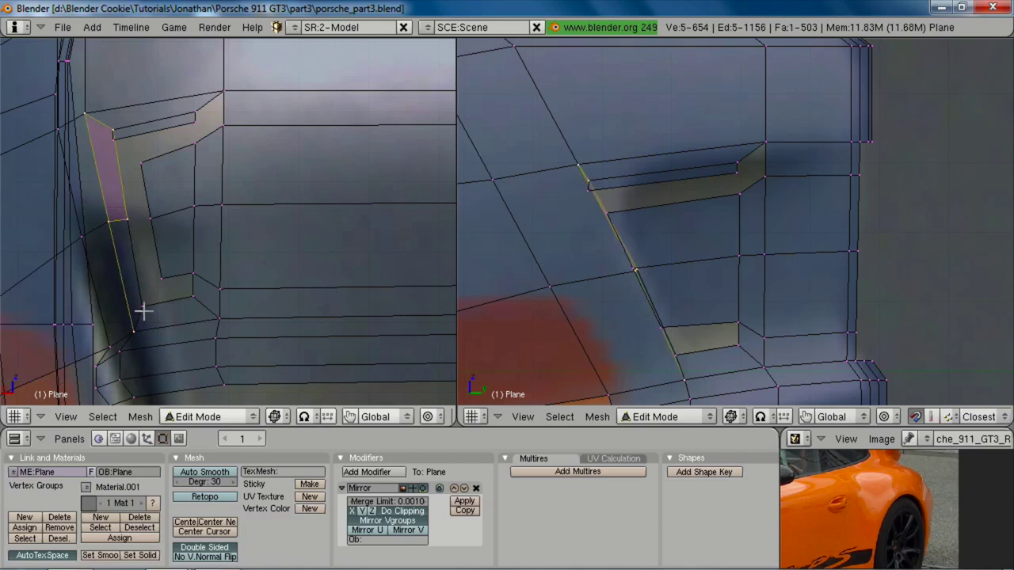
right_click(143, 308, "shift")
right_click(219, 288, "shift")
right_click(221, 314, "shift")
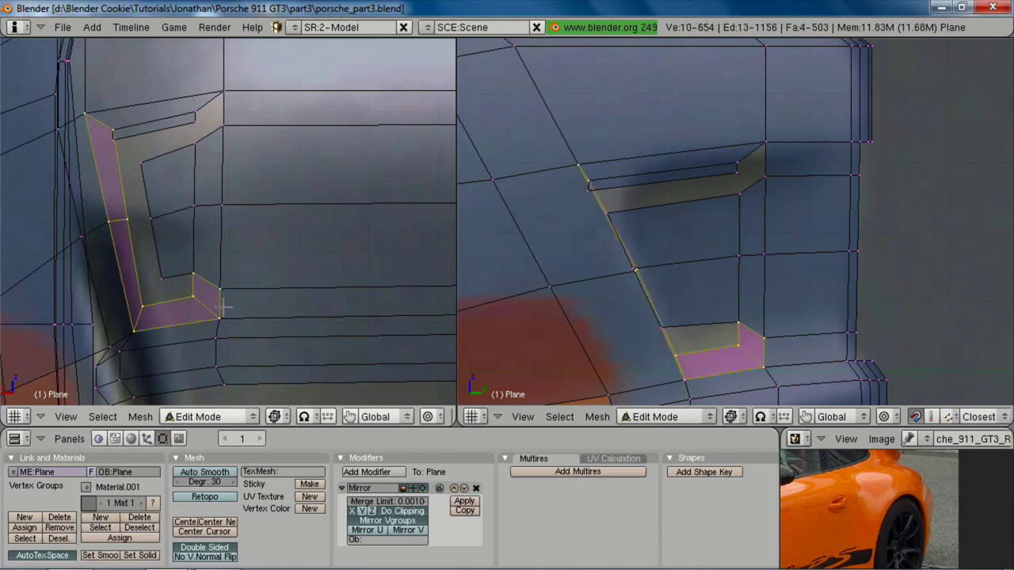
key("x")
left_click(222, 308)
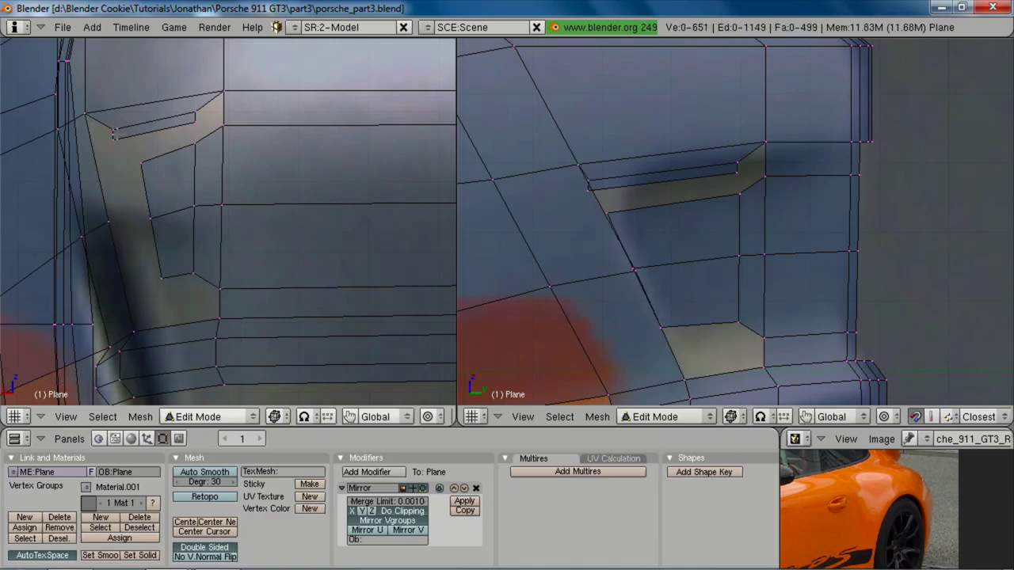
Step: Move the upper edge of the vent's top strip closer to the opening's upper border in the side and rear views
right_click(189, 107, "shift")
key("z")
key("g")
left_click(690, 201)
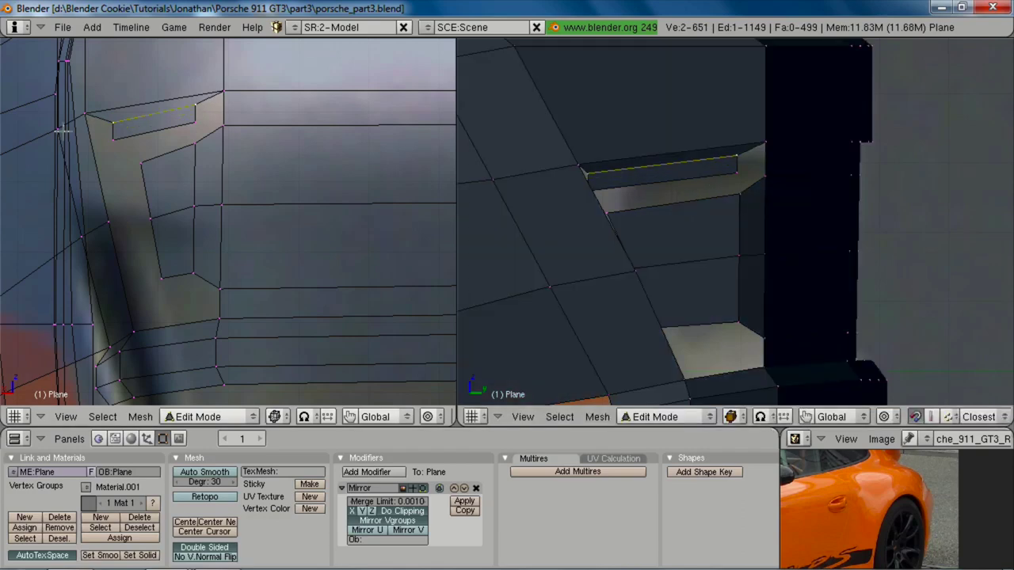
key("z")
key("g")
left_click(64, 131)
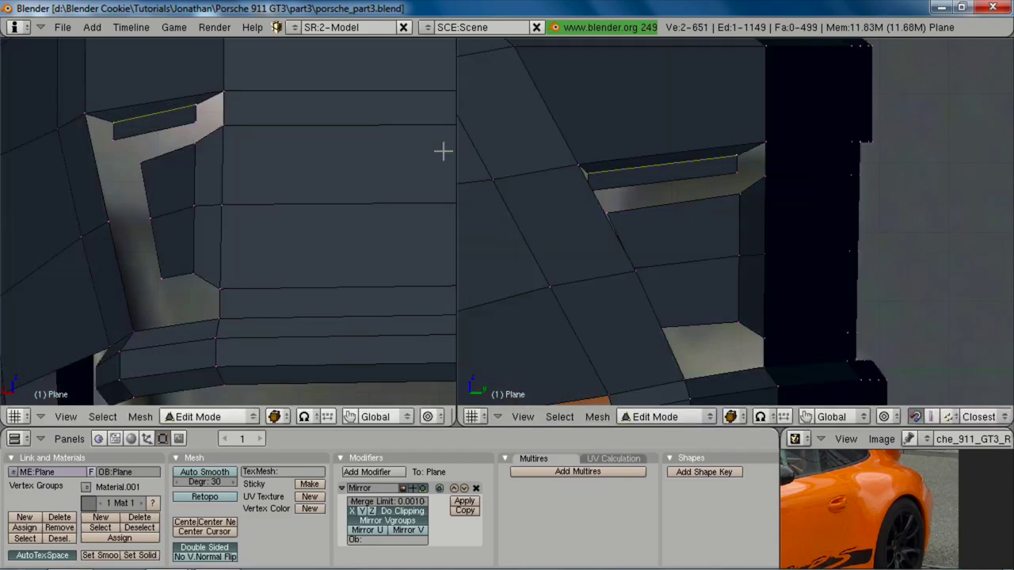
Step: In a perspective view, rotate and move the top strip's upper edge to align with the vent opening's upper border
middle_click_drag(529, 179, 807, 104)
key("r")
left_click(817, 118)
key("g")
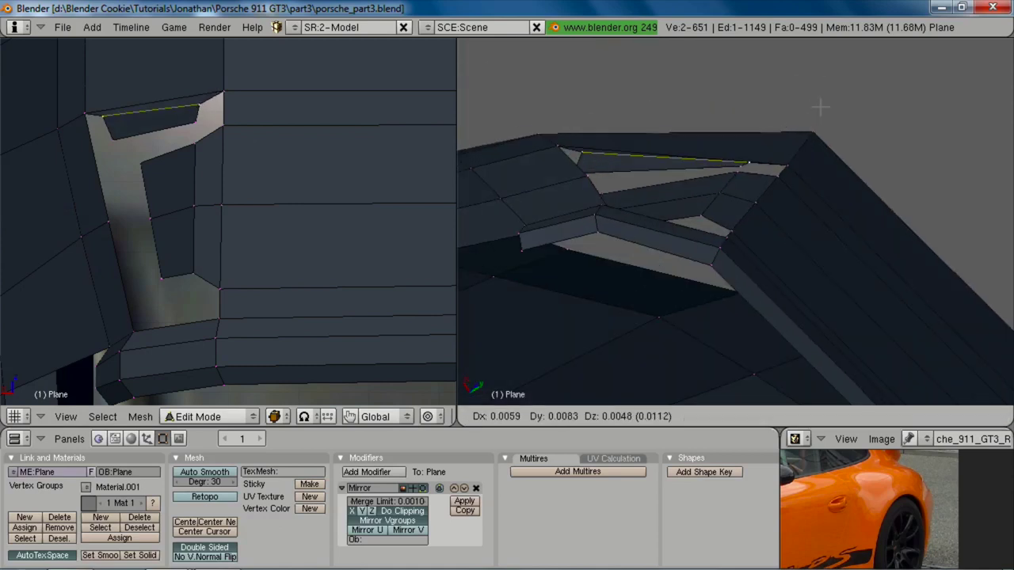
key("r")
left_click(822, 110)
key("g")
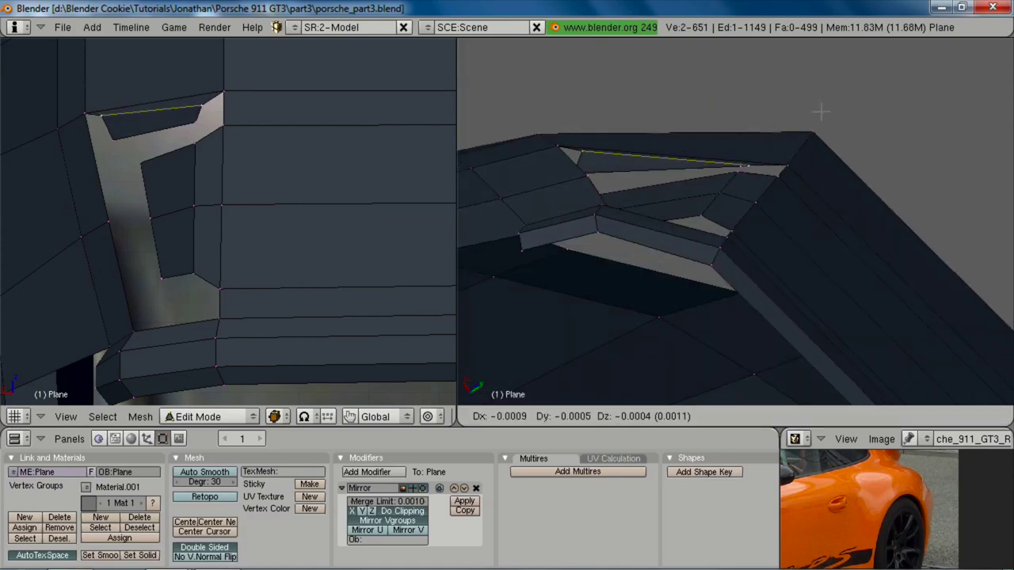
left_click(822, 113)
Step: Move and rotate the top strip's lower edge to run parallel to its upper edge, making the strip narrower
middle_click_drag(781, 115, 738, 167)
key("a")
key("g")
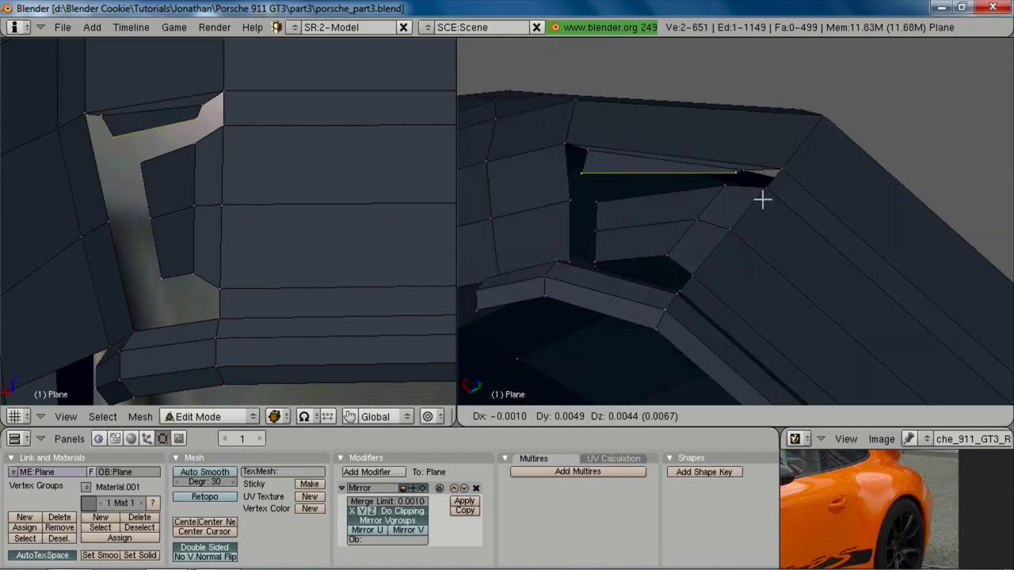
left_click(764, 201)
key("r")
left_click(769, 215)
key("g")
left_click(769, 211)
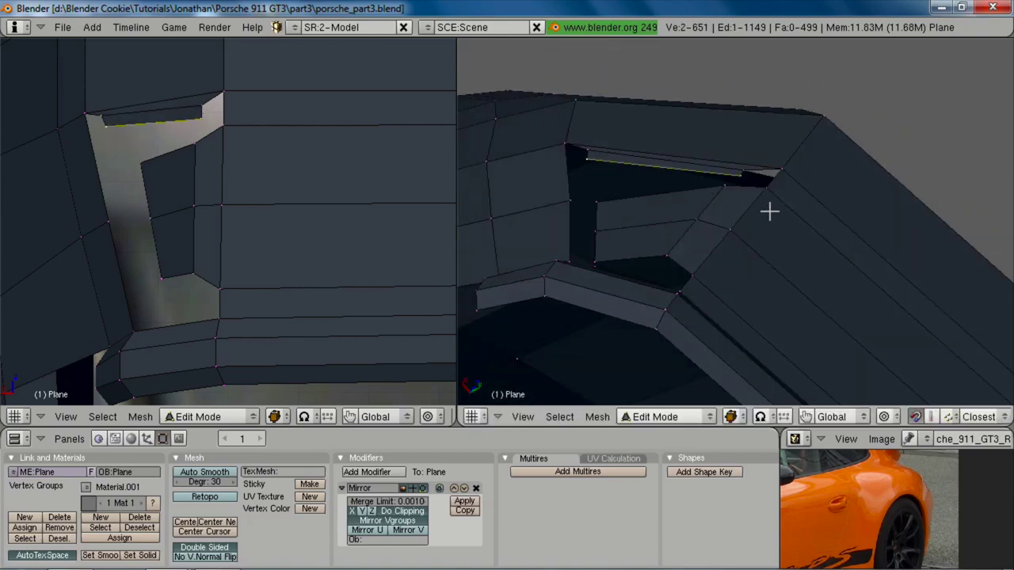
Step: Rotate the top strip's lower edge about Z and move it along X deeper into the vent opening
middle_click_drag(769, 211, 738, 176)
key("r")
key("z")
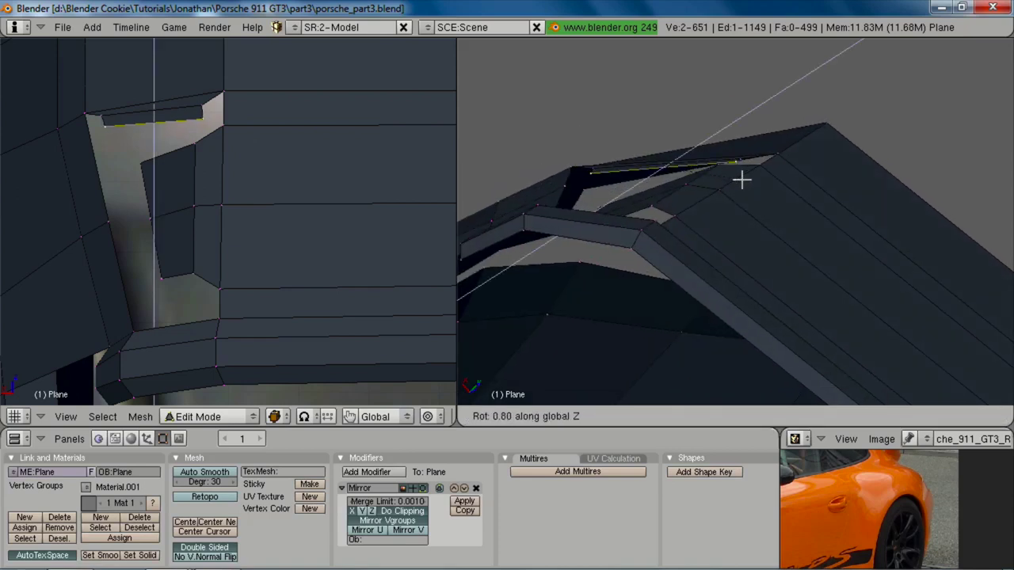
left_click(741, 181)
key("g")
key("x")
left_click(744, 188)
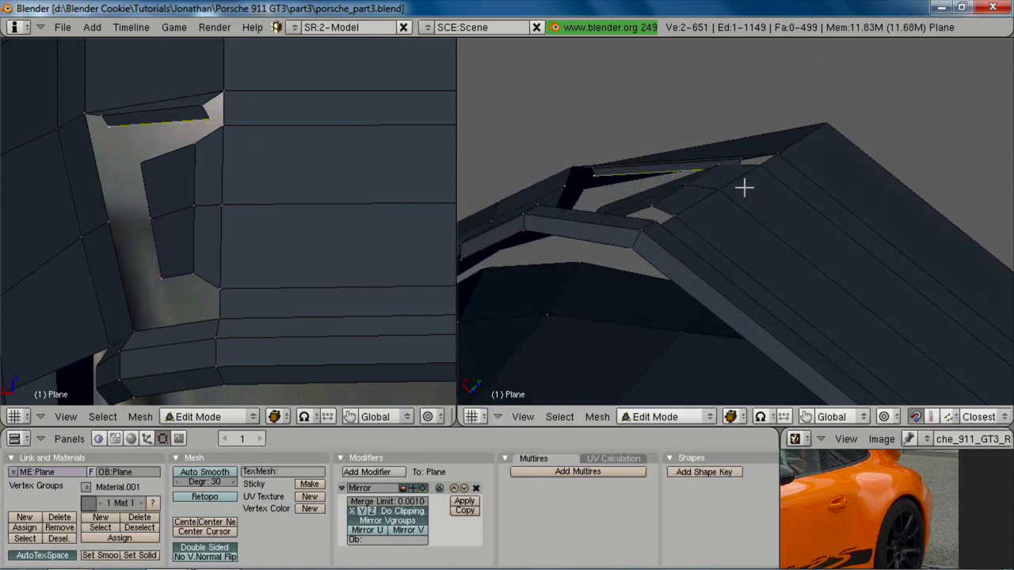
Step: Extrude the top strip's lower edge along X to give the strip an inward-facing underside
key("e")
left_click(743, 188)
key("x")
left_click(751, 197)
Step: Nudge the rear end vertex of the strip's lower edge slightly toward the strip in an angled wireframe view
middle_click_drag(708, 159, 742, 255)
key("KP_3")
key("z")
scroll(725, 148, "up", 2)
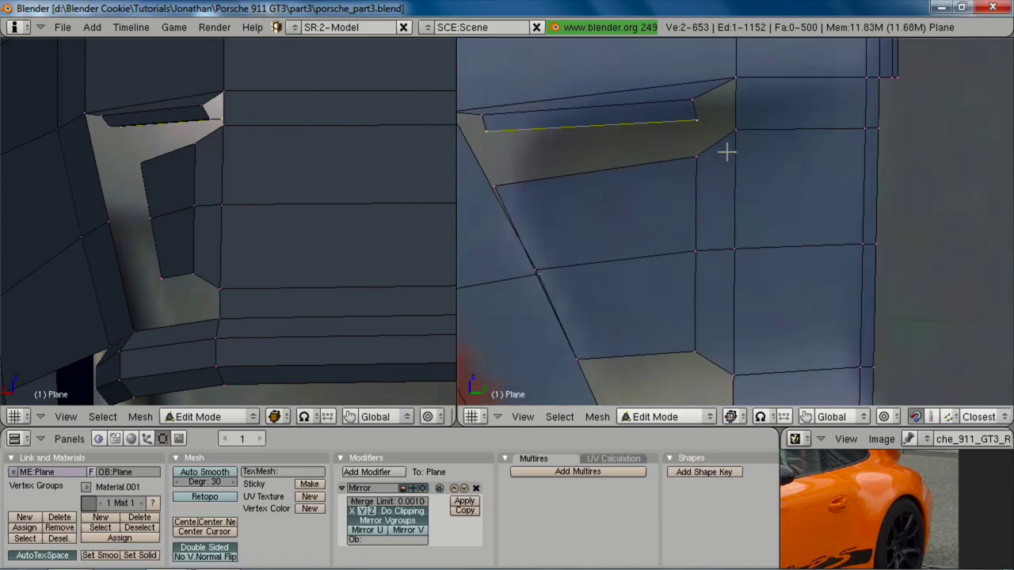
middle_click_drag(726, 151, 692, 120)
key("a")
right_click(708, 99)
key("g")
left_click(705, 99)
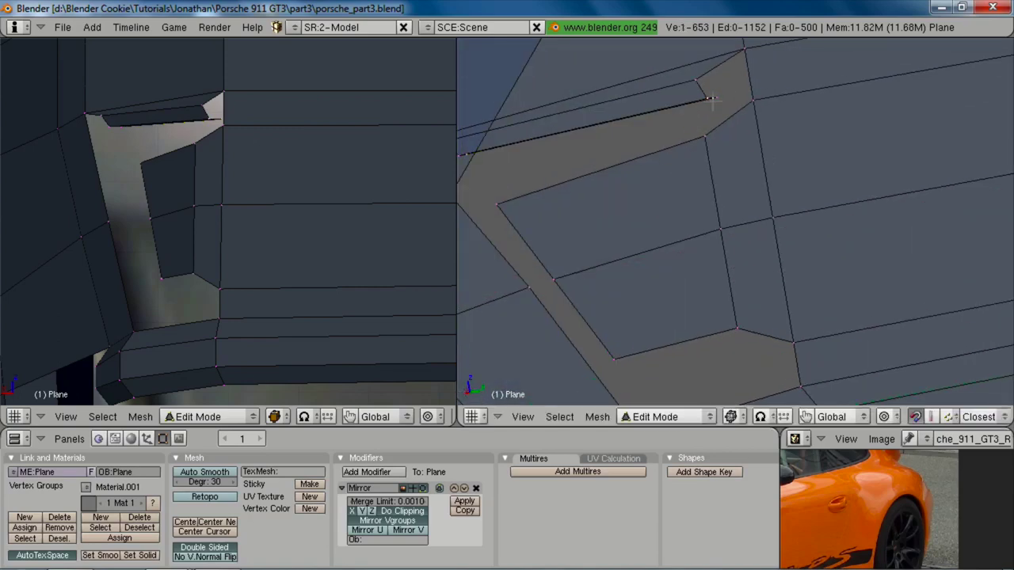
Step: Fill a face between the strip's rear end and the vent opening's upper rear corner
right_click(738, 61, "shift")
key("f")
scroll(720, 152, "down", 4)
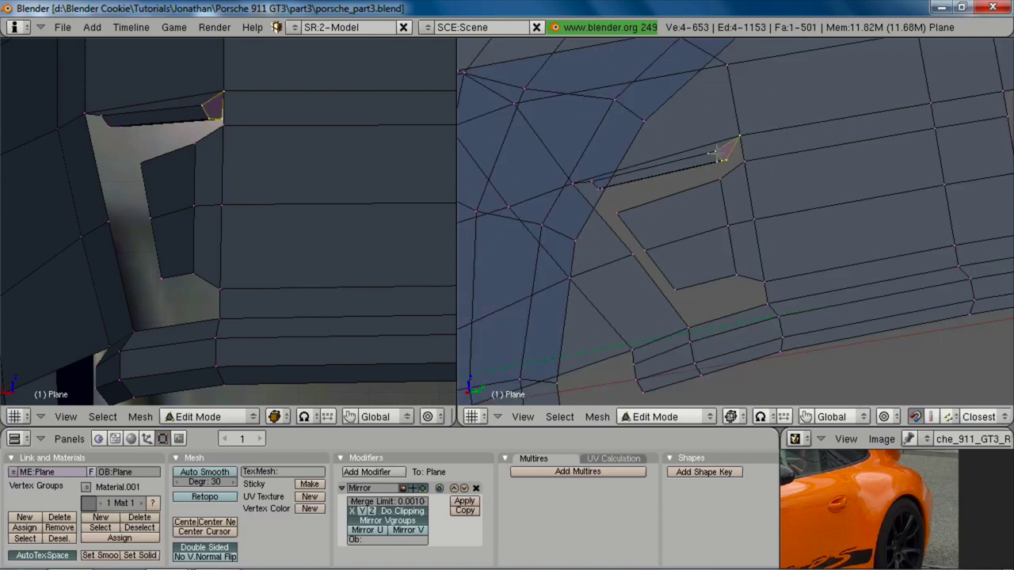
middle_click_drag(720, 154, 743, 250)
key("KP_3")
scroll(706, 152, "up", 4)
key("z")
key("z")
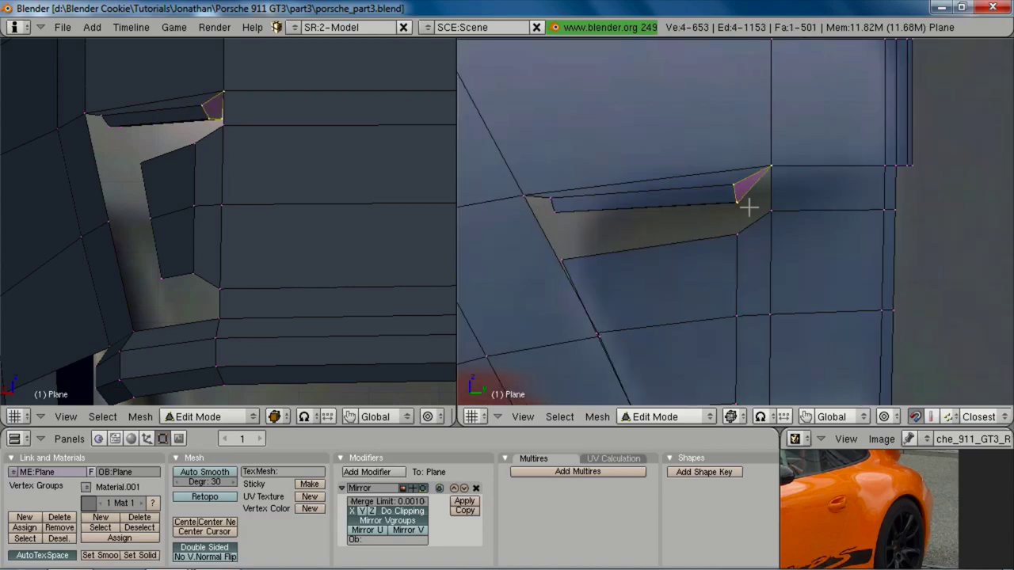
right_click(776, 160)
key("g")
key("z")
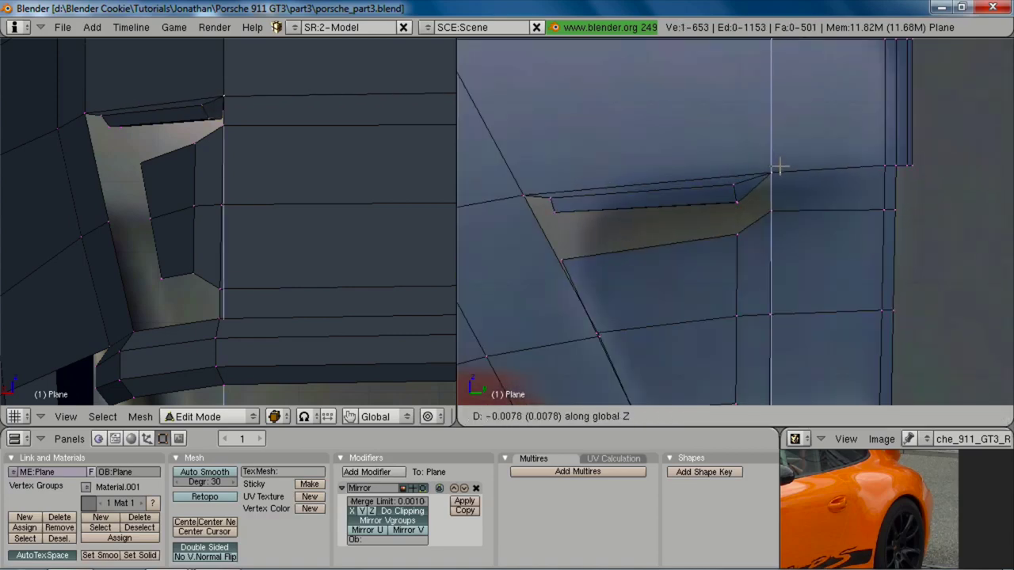
right_click(780, 166)
Step: Delete the face between the strip's rear end and the opening's upper rear corner
scroll(785, 224, "up", 3)
key("a")
key("b")
left_click_drag(719, 146, 761, 211)
right_click(801, 121, "shift")
key("x")
left_click(808, 204)
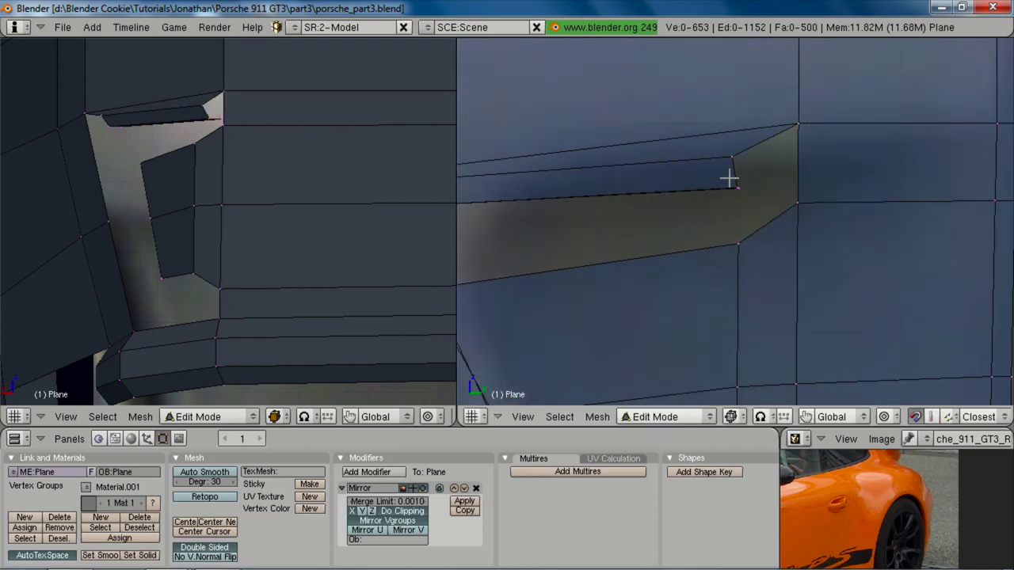
Step: Raise the lower vertex of the opening's upper rear corner along Z to about the strip's lower edge
right_click(798, 208)
key("g")
key("z")
left_click(803, 195)
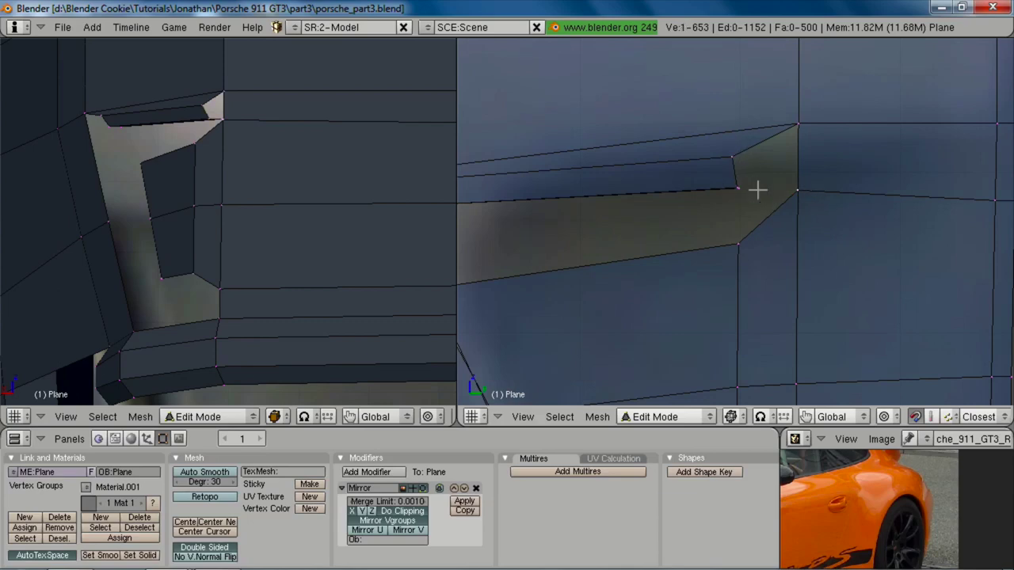
Step: Reposition the strip's lower rear vertex and fill a face joining the strip's rear end to the corner vertex below the opening's upper corner
middle_click_drag(787, 259, 750, 184)
key("g")
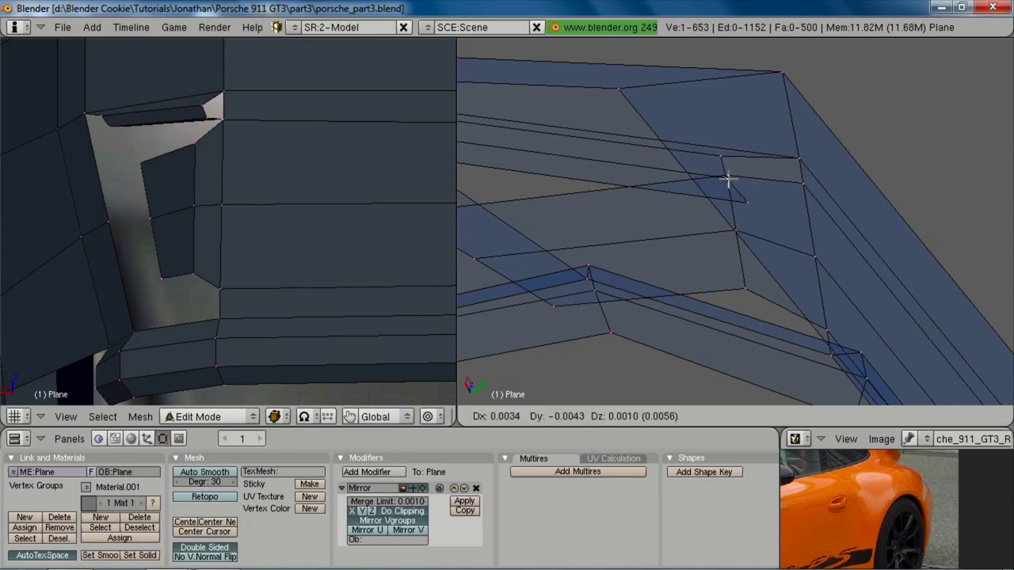
left_click(728, 179)
right_click(720, 150, "shift")
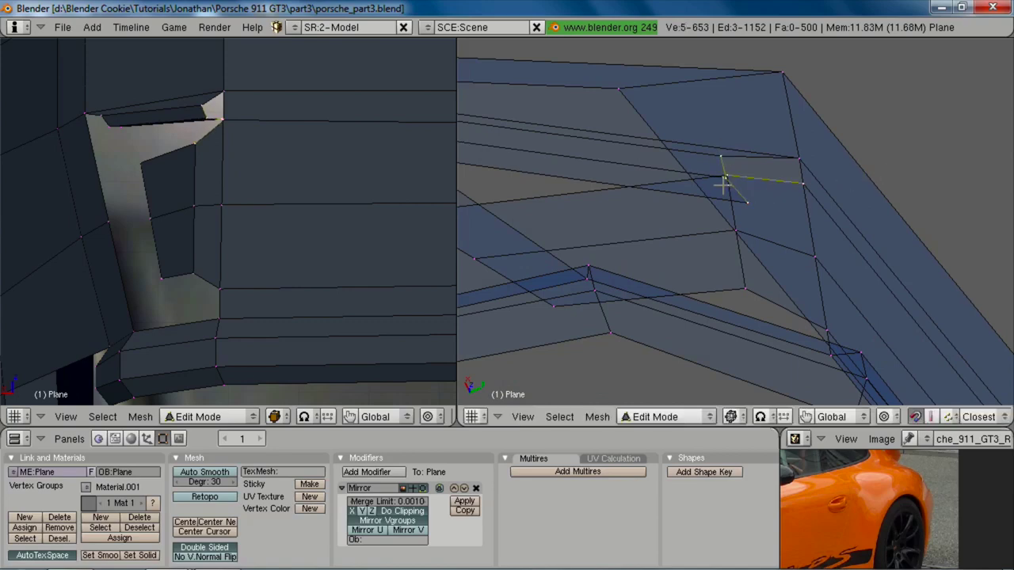
key("z")
middle_click_drag(735, 171, 764, 253)
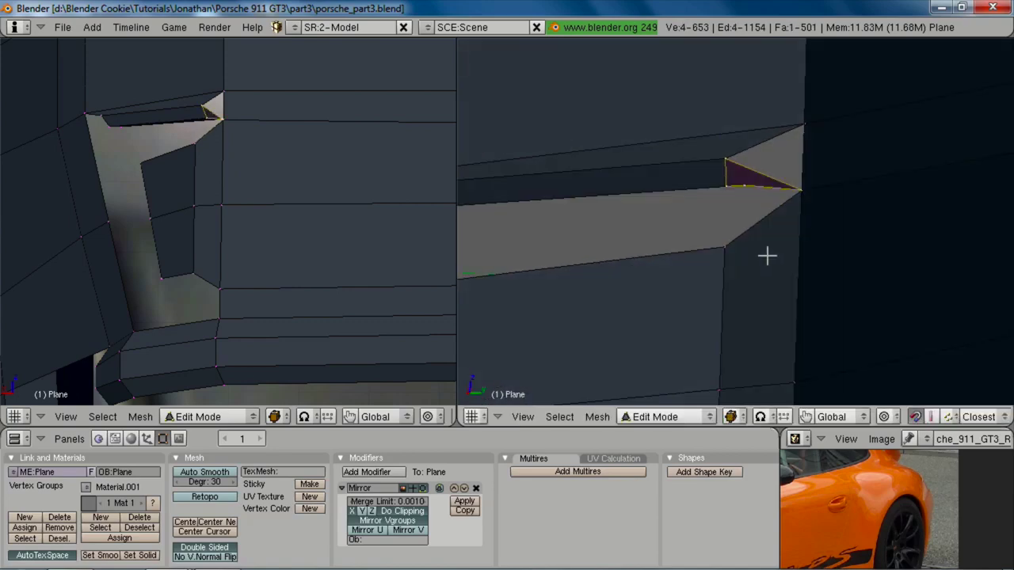
Step: Raise the corner vertex beside the strip's rear end slightly along Z in side view and check the vent against the background photo
key("KP_3")
key("z")
right_click(768, 201)
key("g")
key("z")
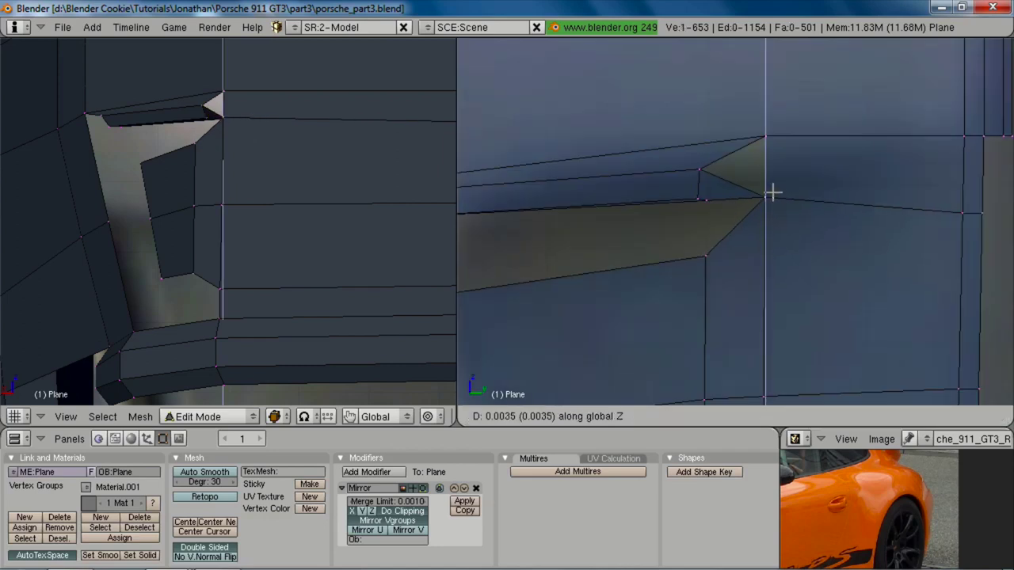
left_click(772, 195)
key("shift+h")
scroll(753, 242, "down", 3)
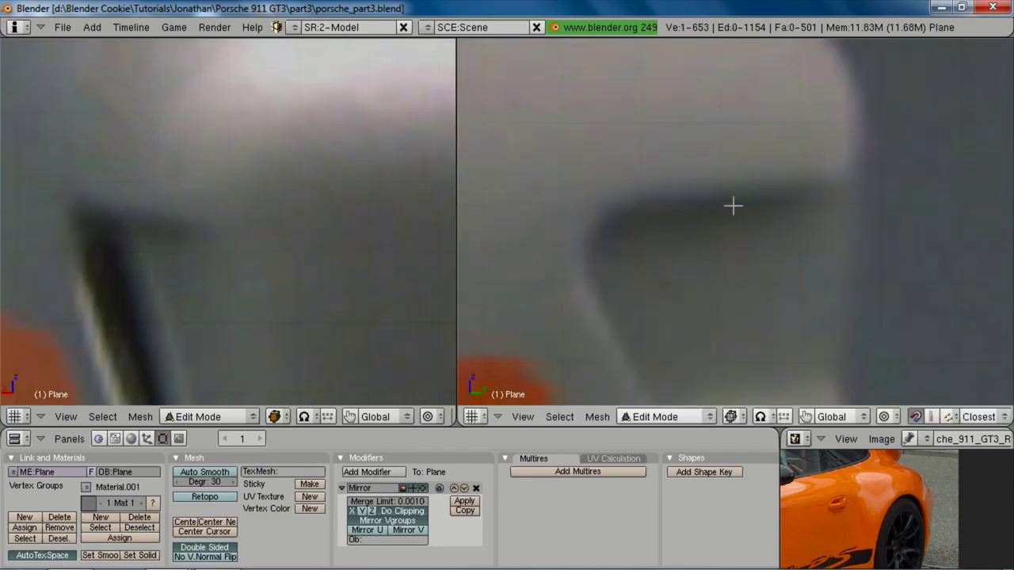
key("1")
key("z")
Step: Delete the narrow face between the opening's upper border and the top strip's upper edge
middle_click_drag(760, 251, 695, 248)
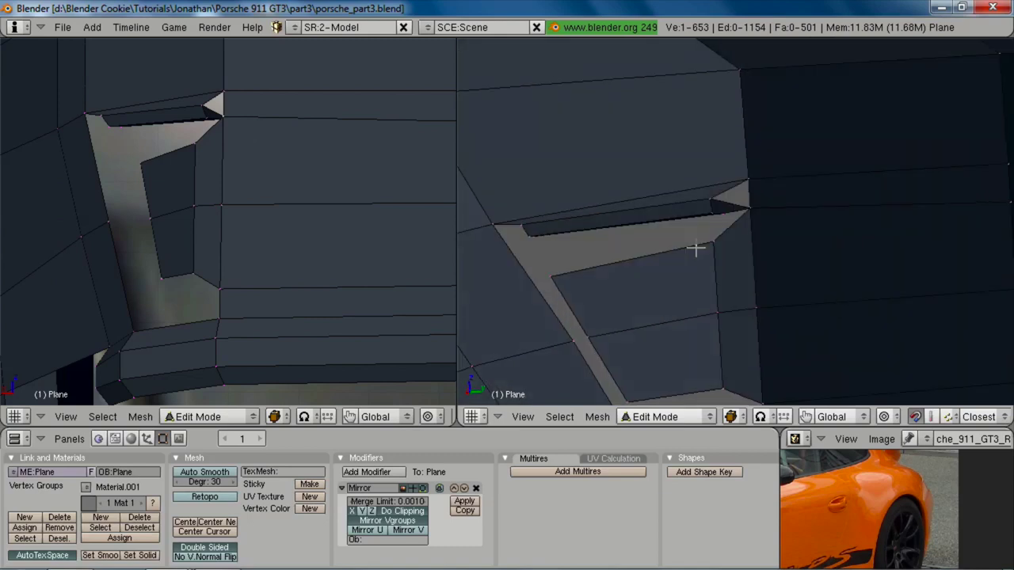
key("a")
right_click(712, 197, "shift")
mouse_move(674, 216)
middle_mouse_down()
mouse_move(716, 222)
mouse_move(670, 210)
middle_mouse_up()
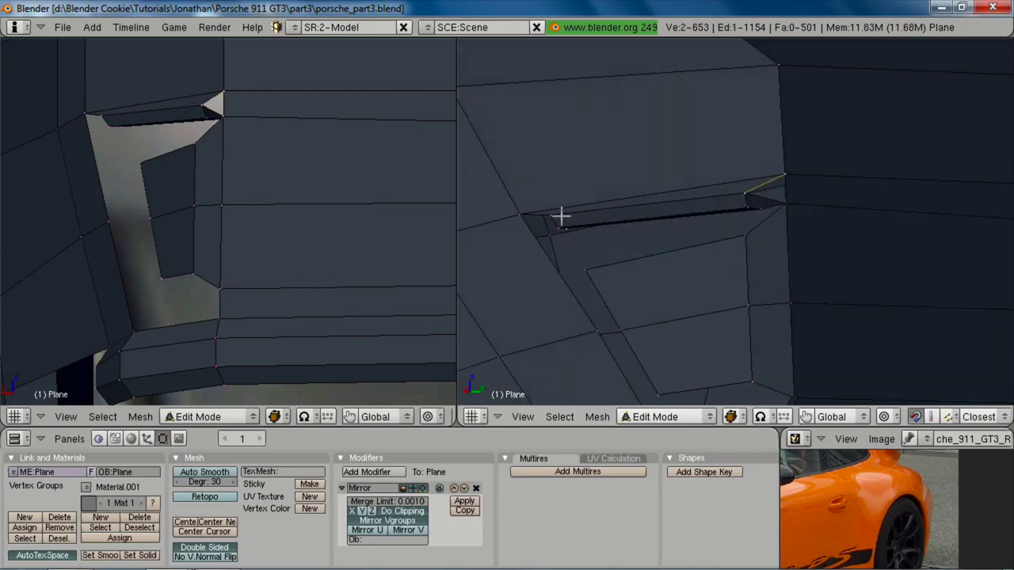
right_click(559, 212, "shift")
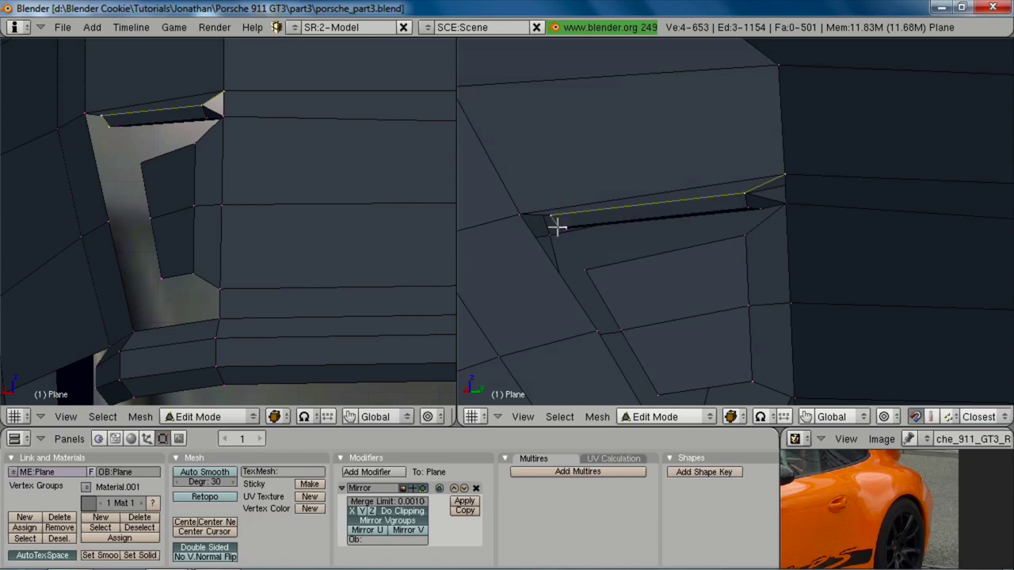
key("x")
left_click(515, 208)
Step: Cut an edge loop through the body panel above the vent, close to the opening's upper rear corner
mouse_move(688, 235)
middle_mouse_down()
mouse_move(704, 217)
mouse_move(691, 165)
middle_mouse_up()
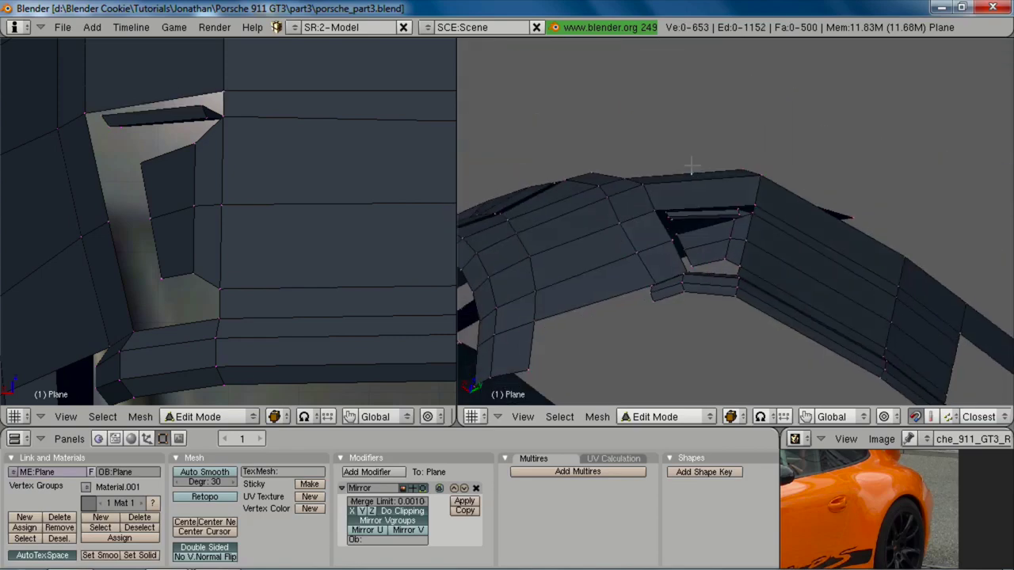
scroll(691, 166, "up", 3)
middle_click_drag(724, 195, 740, 219)
key("ctrl+r")
left_click(735, 178)
left_click(739, 175)
Step: Shift the new cut along X and fill a face closing the gap at the opening's upper rear corner
key("g")
key("x")
left_click(720, 204)
key("a")
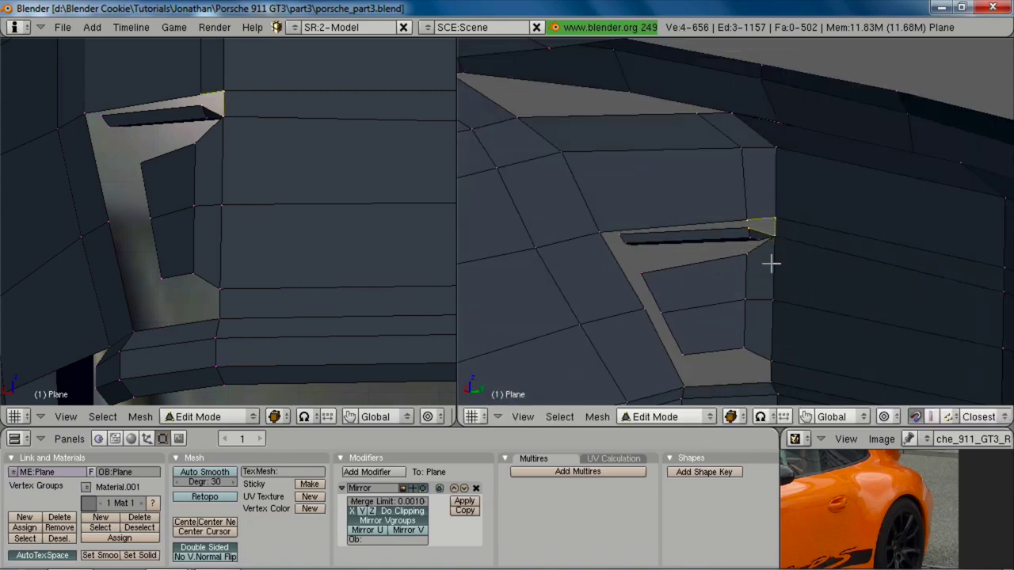
key("f")
Step: Move and rotate the top strip's outer end in side view to meet the opening's slanted outer border
middle_click_drag(772, 264, 728, 294)
key("KP_3")
scroll(729, 294, "up", 4)
middle_click_drag(638, 294, 499, 241, "shift")
key("a")
left_click_drag(543, 235, 586, 296)
key("g")
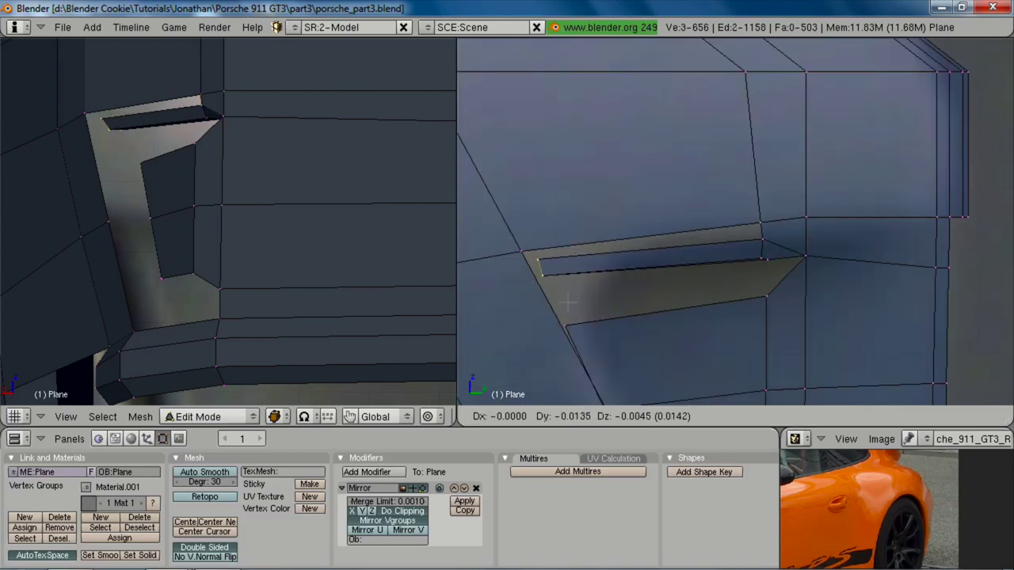
left_click(568, 304)
key("r")
left_click(576, 301)
key("g")
left_click(572, 304)
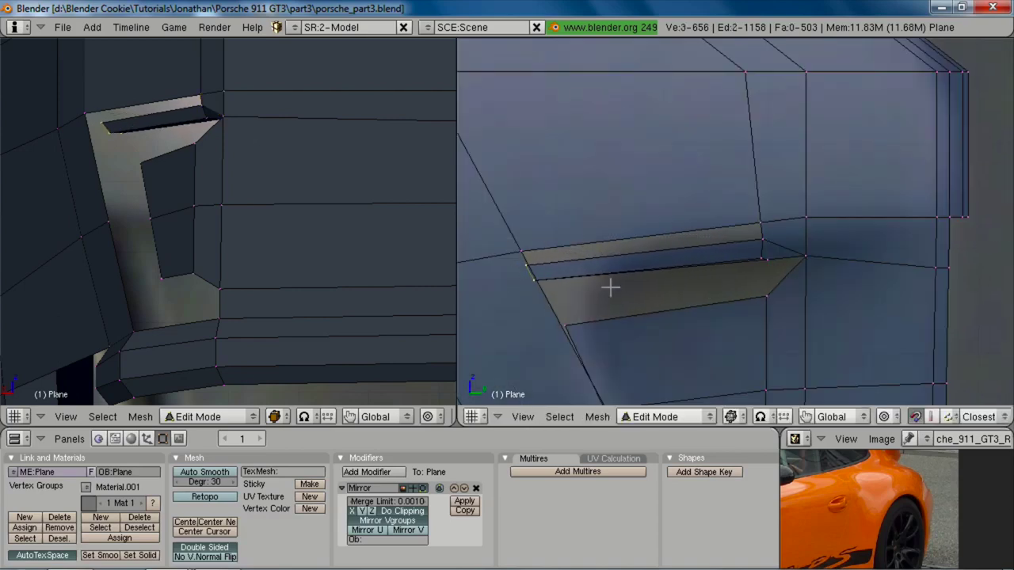
Step: Move the top strip's outer end inward along X so that it sits deeper inside the vent
middle_click_drag(688, 252, 830, 183)
key("z")
key("g")
key("x")
left_click(650, 215)
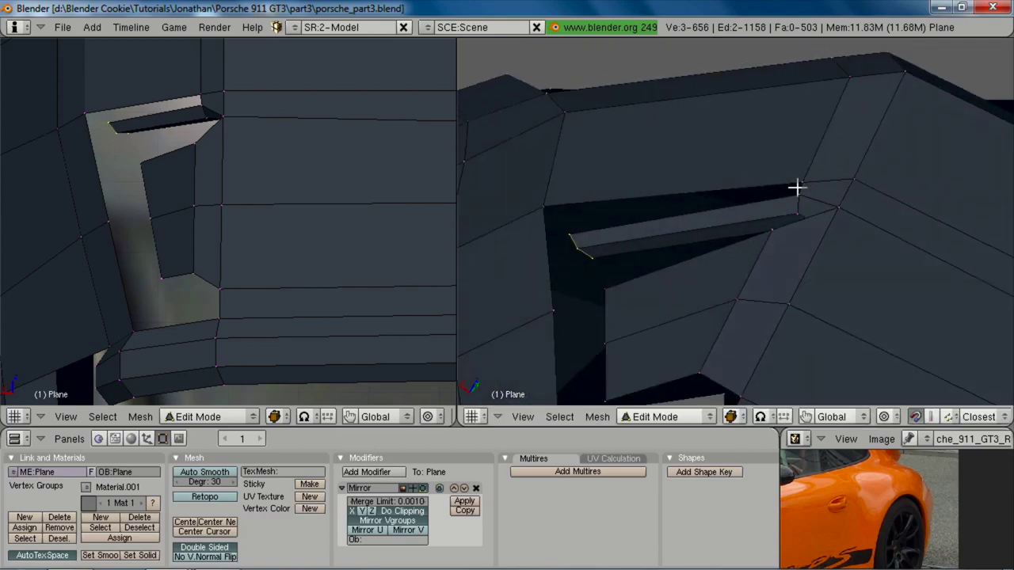
Step: Extrude a new vertex from the opening's upper outer corner a short distance into the vent
middle_click_drag(660, 204, 599, 200)
key("a")
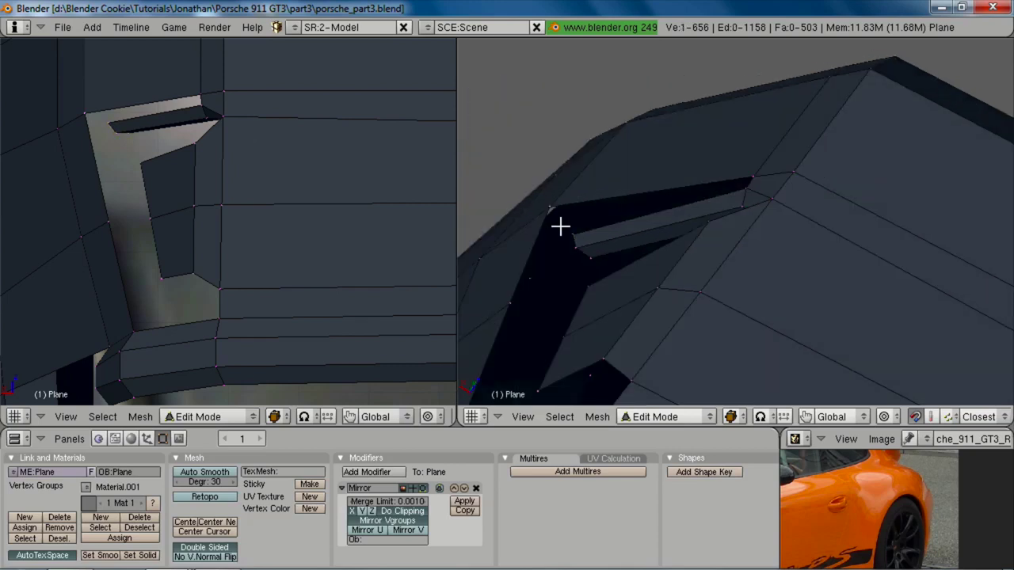
key("e")
left_click(559, 215)
Step: Fill a thin face along the opening's upper border between the new vertex and the upper rear corner
right_click(756, 174, "shift")
right_click(754, 186, "shift")
scroll(713, 218, "down", 2)
middle_click_drag(661, 251, 657, 203)
key("z")
key("a")
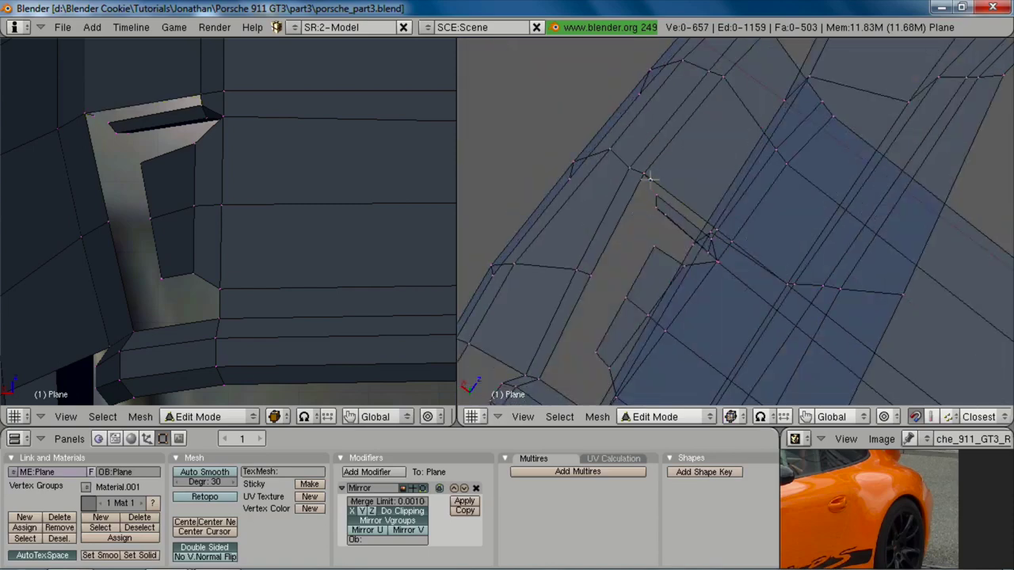
right_click(645, 180)
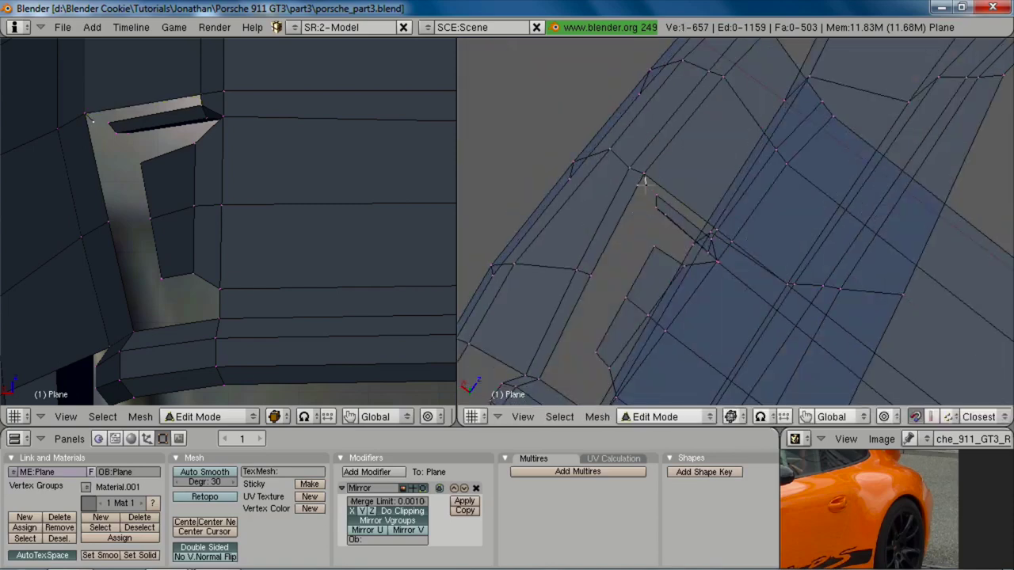
right_click(716, 241, "shift")
key("f")
Step: Adjust the new upper outer corner vertex along Z and freely so the thin upper face follows the border
key("a")
right_click(648, 191)
key("z")
middle_click_drag(648, 191, 677, 198)
key("g")
key("z")
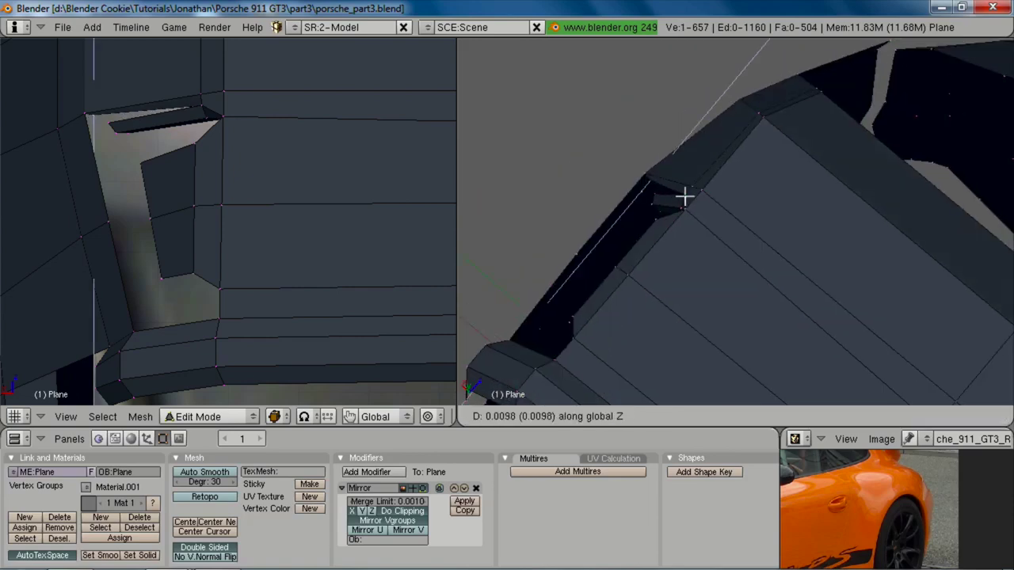
left_click(684, 197)
key("g")
left_click(687, 200)
middle_click_drag(578, 215, 710, 269)
key("z")
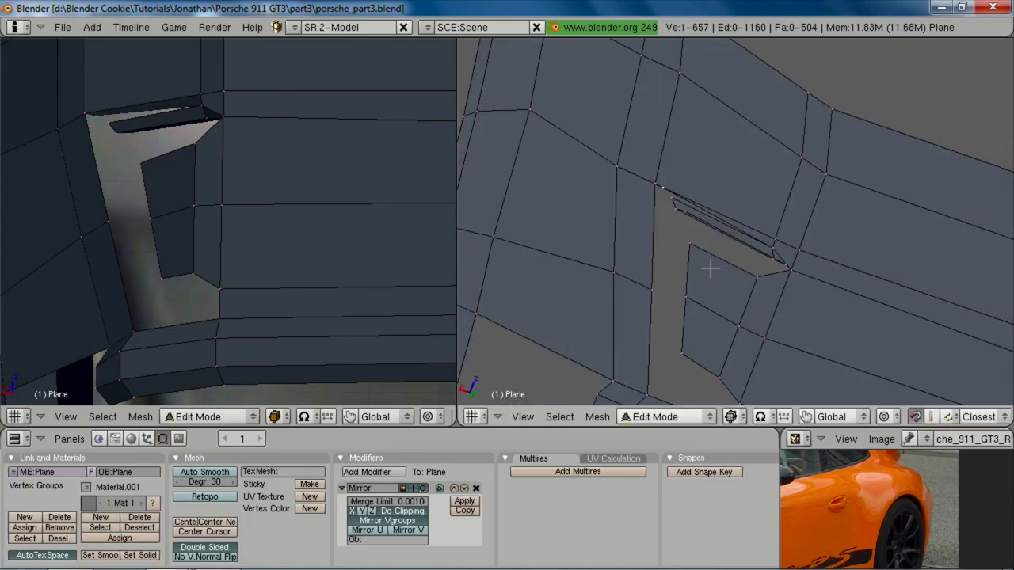
middle_click_drag(664, 241, 651, 122, "shift")
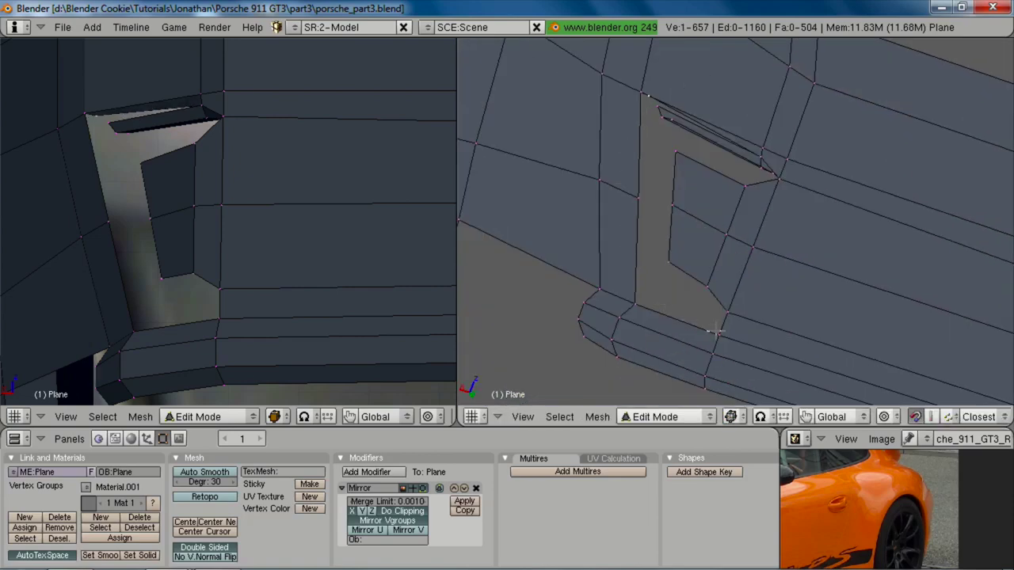
key("ctrl+r")
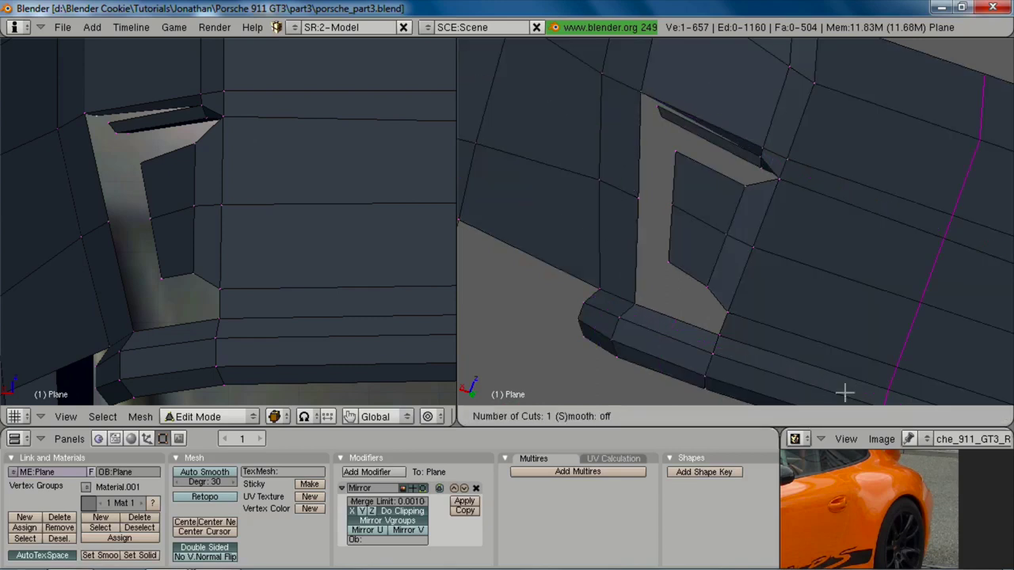
key("Escape")
Step: Extrude the lower edge of the opening's outer border inward along X
middle_click_drag(663, 211, 700, 177)
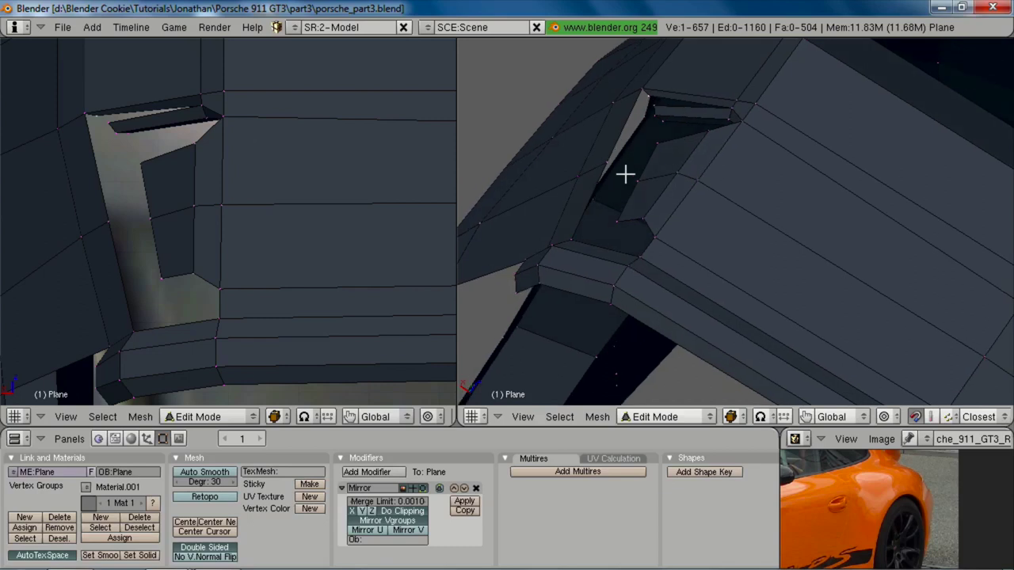
key("e")
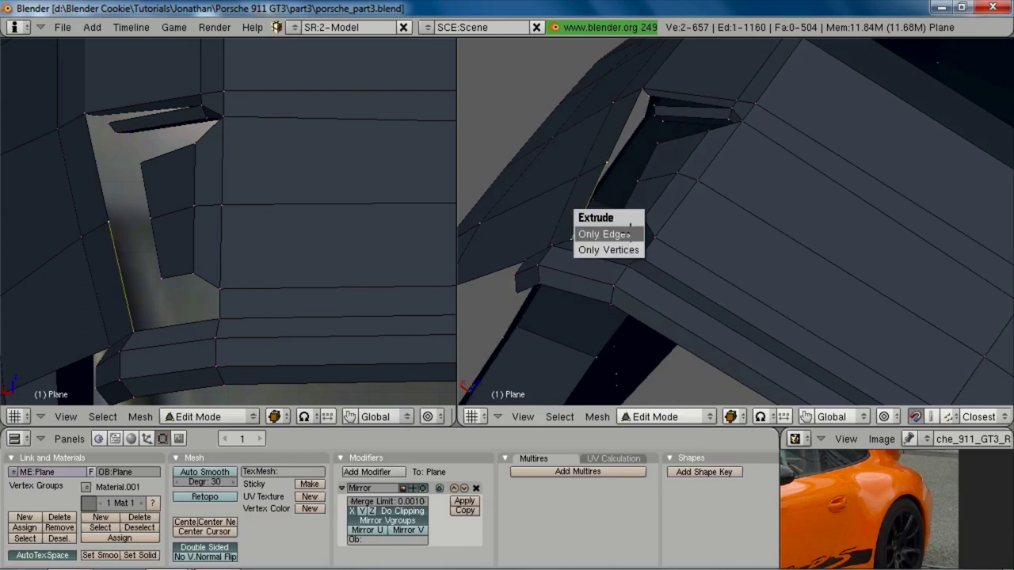
left_click(631, 234)
key("x")
left_click(642, 235)
Step: Fill a face along the upper part of the outer border, joining the extruded edge to the upper corner vertex
key("a")
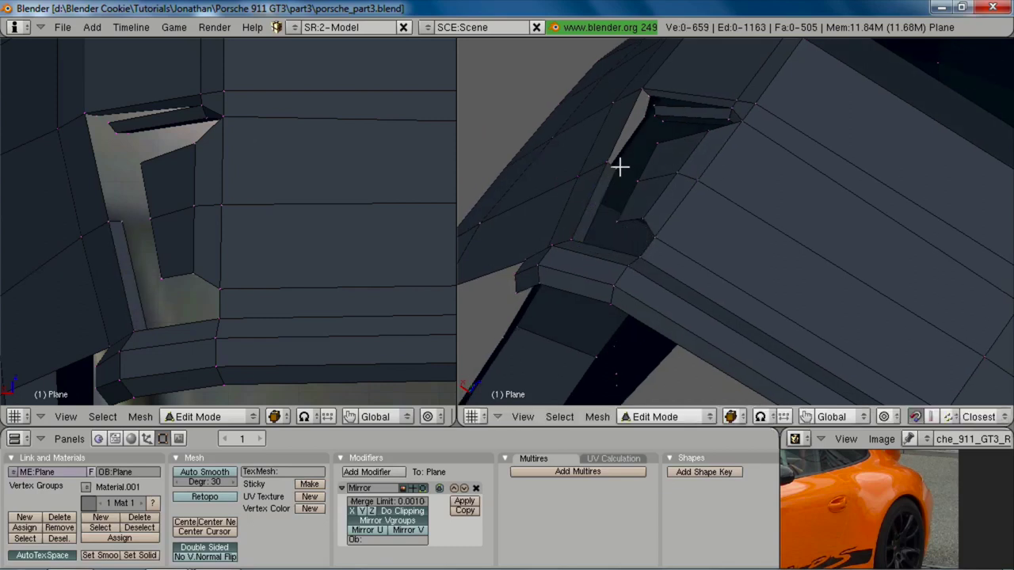
right_click(648, 100, "shift")
key("f")
Step: Cut an edge loop along the narrow bumper band beside the vent opening's lower rear corner
middle_click_drag(635, 174, 704, 258)
key("a")
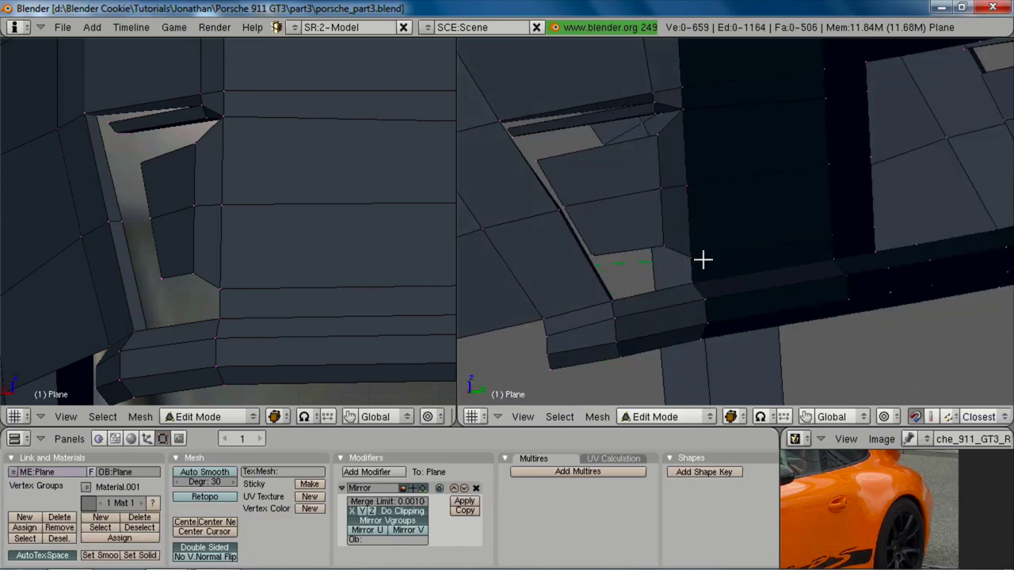
key("ctrl+r")
left_click(700, 267)
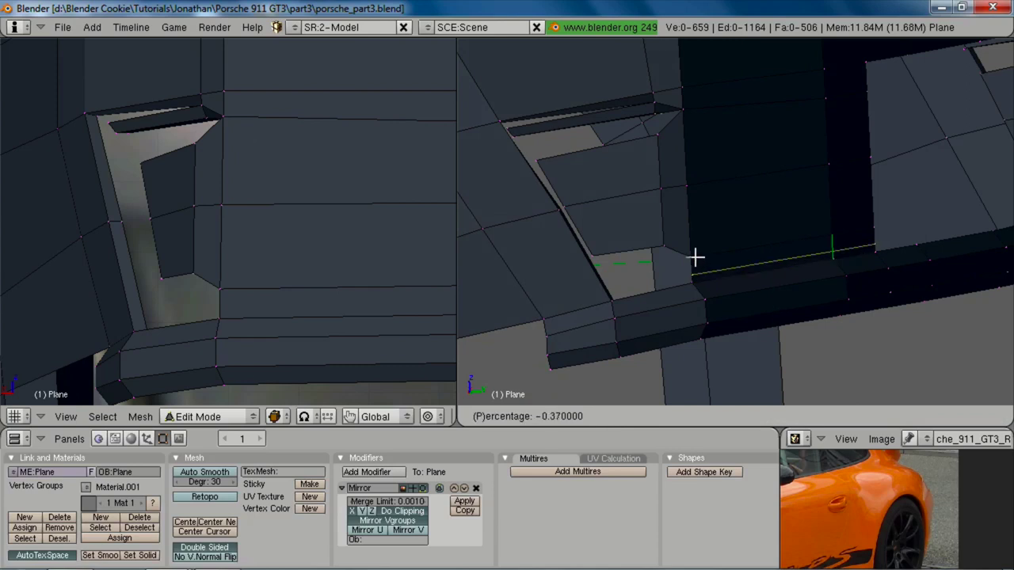
left_click(697, 261)
Step: Raise the lower outer corner vertex of the vent opening along Z and fill a face joining it to the newly cut loop
middle_click_drag(698, 266, 670, 298)
key("z")
right_click(596, 335)
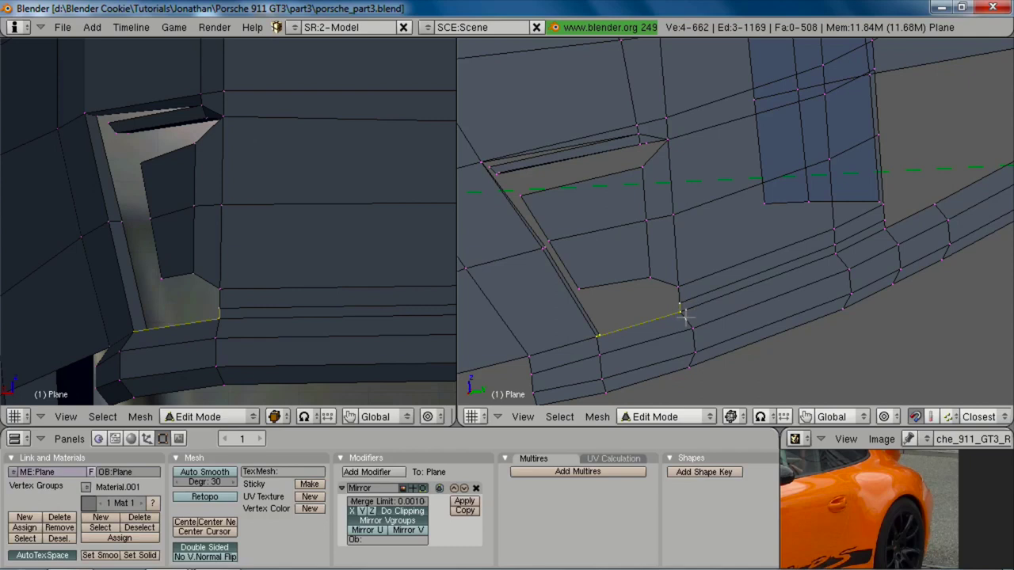
key("g")
key("z")
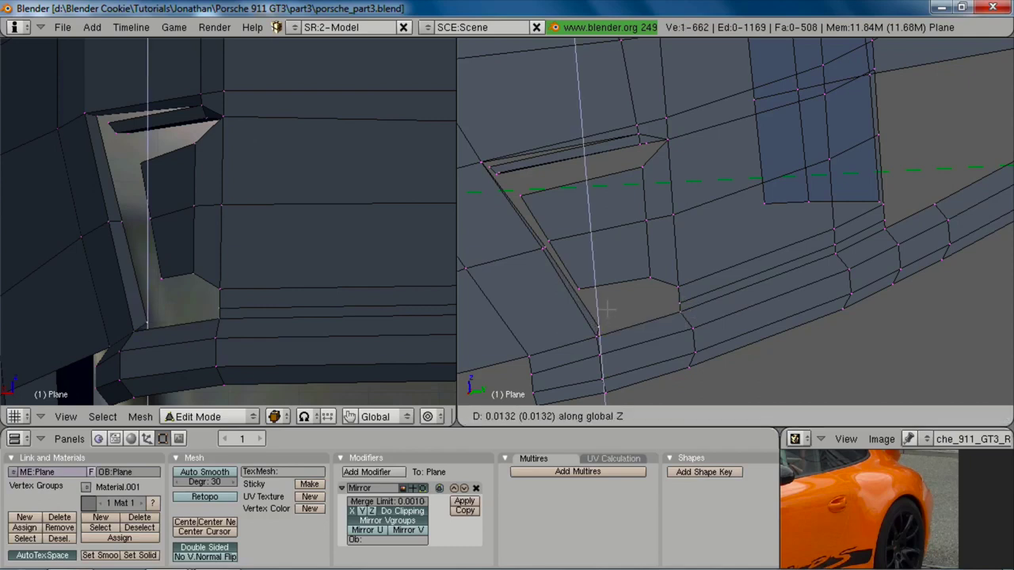
left_click(600, 331)
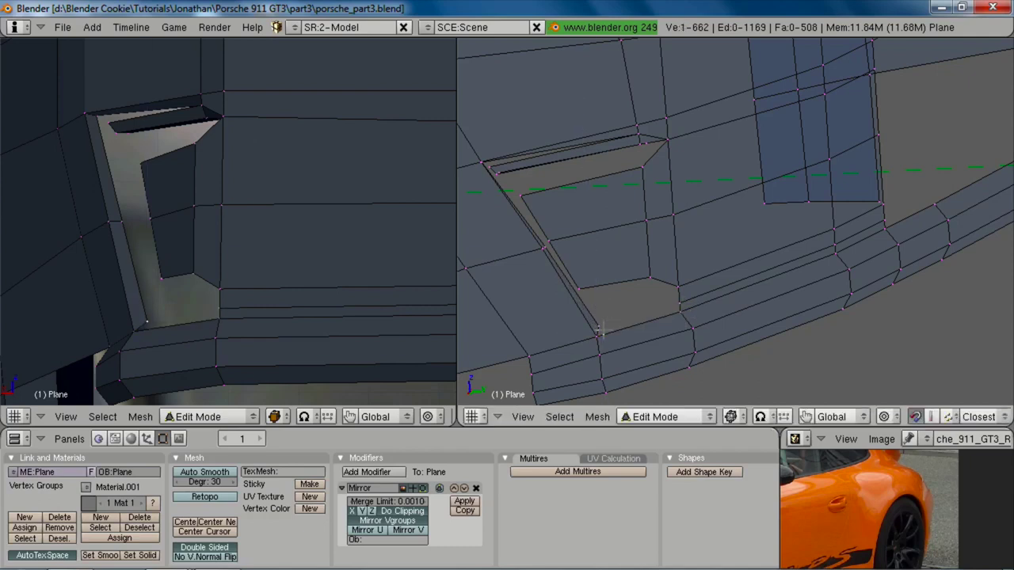
right_click(679, 314, "shift")
key("f")
Step: Lower the opening's bottom outer corner vertex along Z to flatten the thin face on the bumper ledge
right_click(603, 322)
key("g")
key("z")
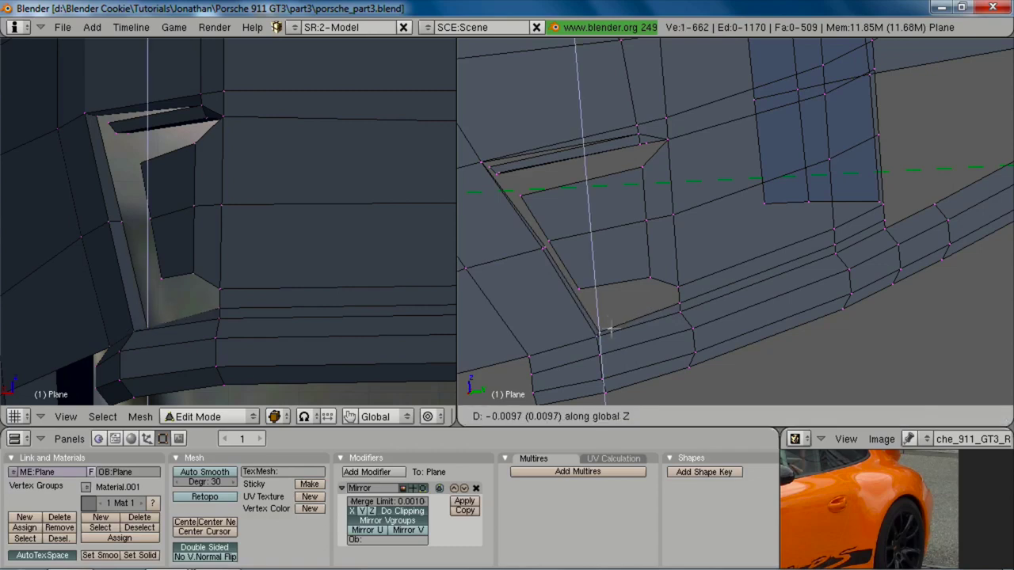
left_click(604, 330)
key("a")
key("z")
Step: Examine the vent opening and surrounding bumper mesh from several angles in Object and Edit Mode
mouse_move(649, 295)
middle_mouse_down()
mouse_move(688, 290)
mouse_move(648, 275)
mouse_move(676, 292)
middle_mouse_up()
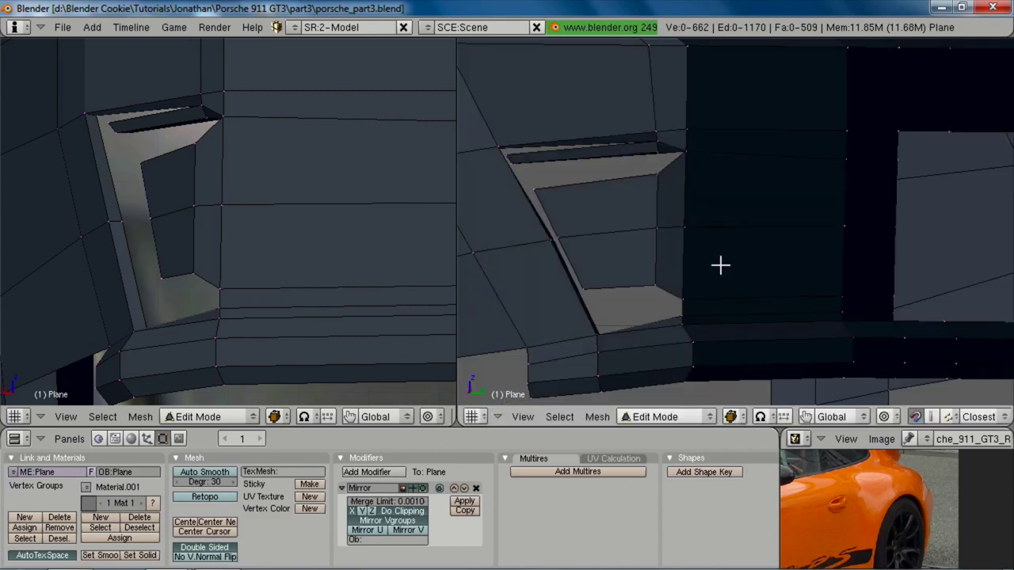
key("Tab")
scroll(706, 237, "down", 5)
middle_click_drag(701, 226, 623, 249)
scroll(625, 248, "up", 3)
key("Tab")
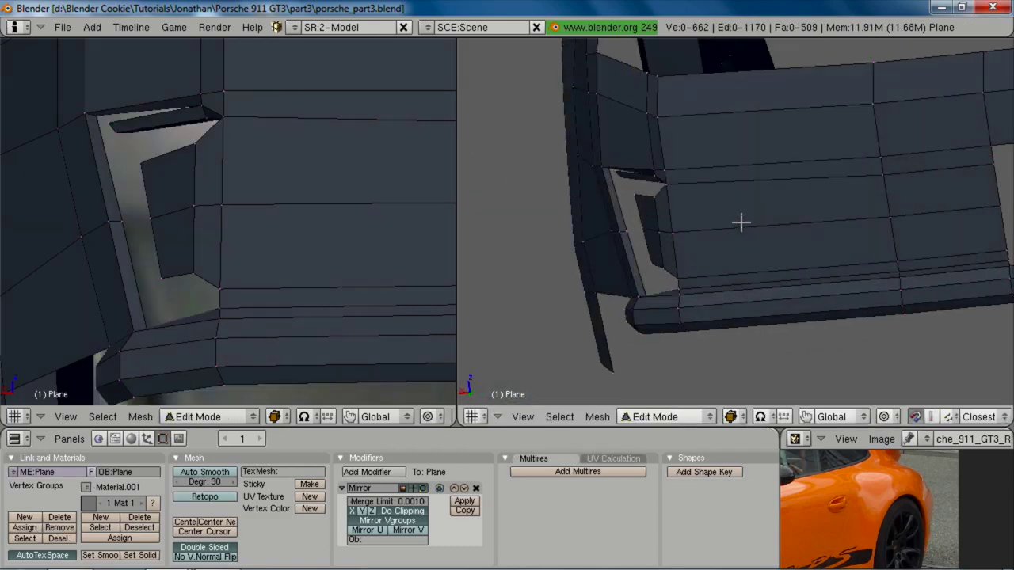
middle_click_drag(741, 222, 629, 192)
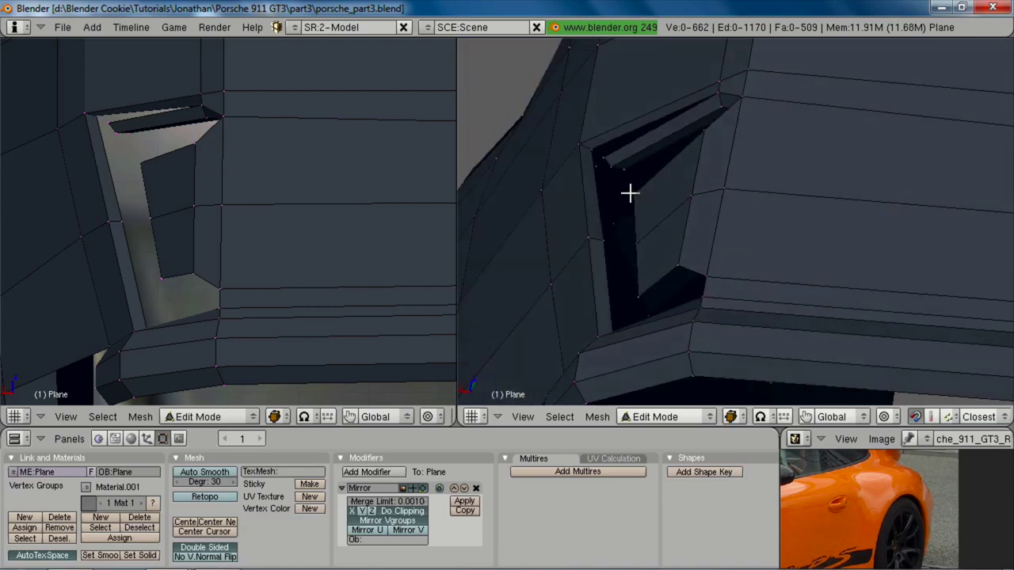
Step: Reposition the outer end of the thin strip beneath the opening's upper border, pulling it slightly inward
key("z")
key("a")
key("a")
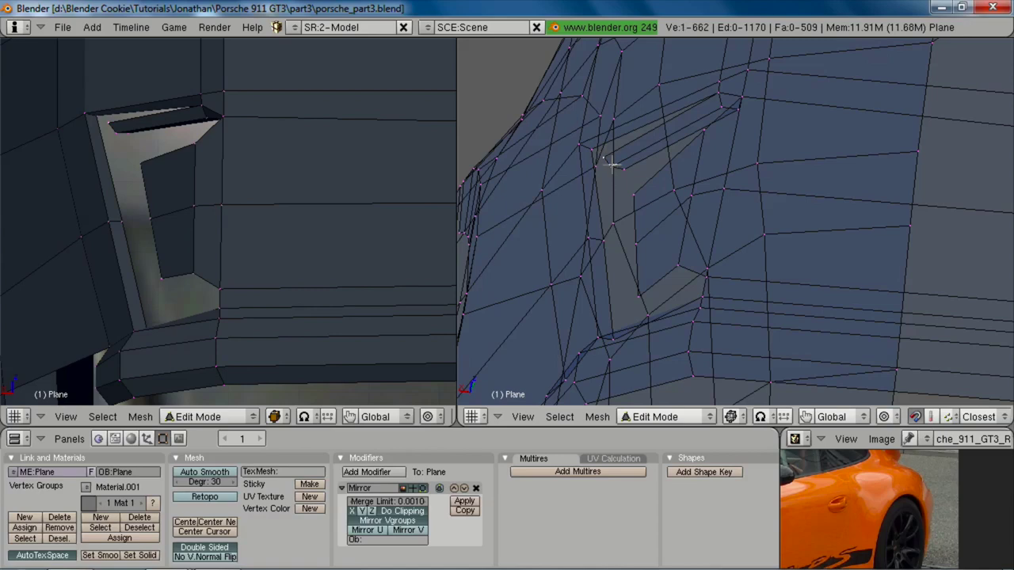
right_click(633, 168, "shift")
key("g")
left_click(633, 168)
key("z")
middle_click_drag(633, 168, 660, 206)
key("alt+Tab")
key("alt+Tab")
key("g")
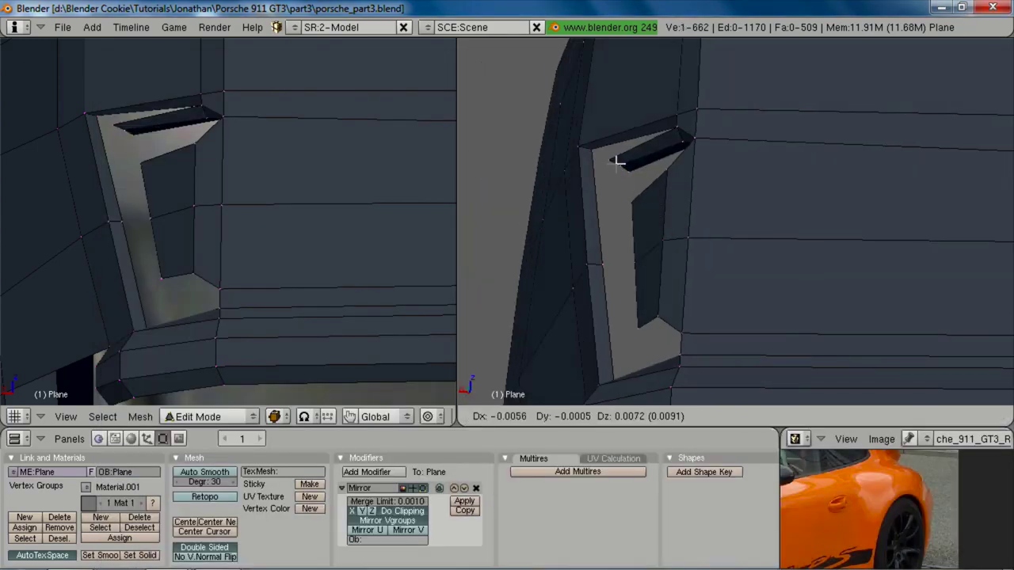
left_click(614, 160)
Step: Reposition the vertex at the inner end of the thin strip under the opening's upper border
right_click(679, 139)
key("z")
key("g")
mouse_move(674, 163)
middle_mouse_down()
mouse_move(663, 173)
mouse_move(718, 153)
mouse_move(693, 219)
mouse_move(707, 221)
middle_mouse_up()
left_click(668, 172)
key("z")
key("z")
Step: Snap the strip's upper outer vertex onto the opening's upper outer corner and remove the doubled vertex
key("g")
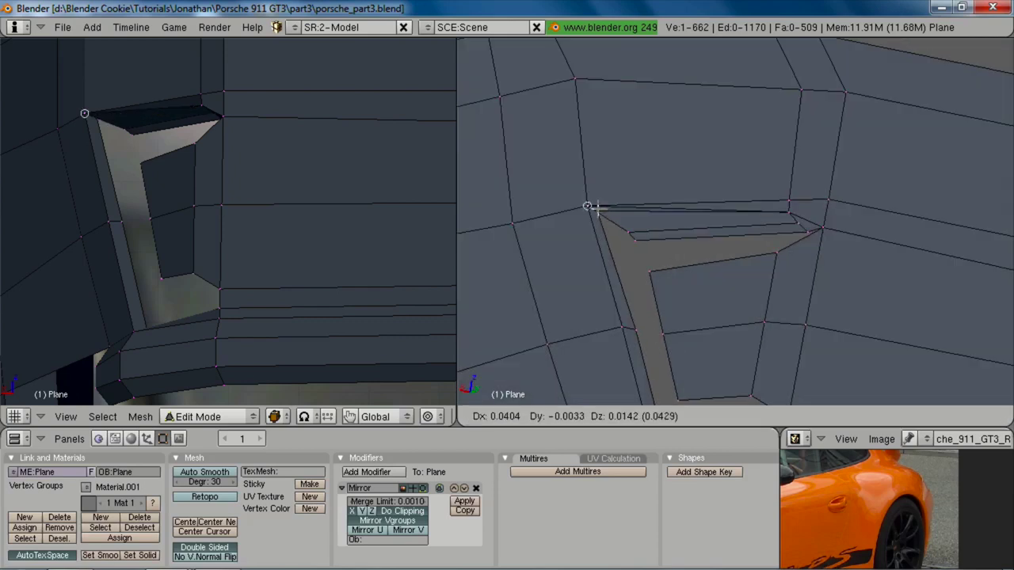
left_click(616, 214)
key("z")
middle_click_drag(663, 225, 618, 220)
key("a")
key("w")
left_click(621, 329)
key("a")
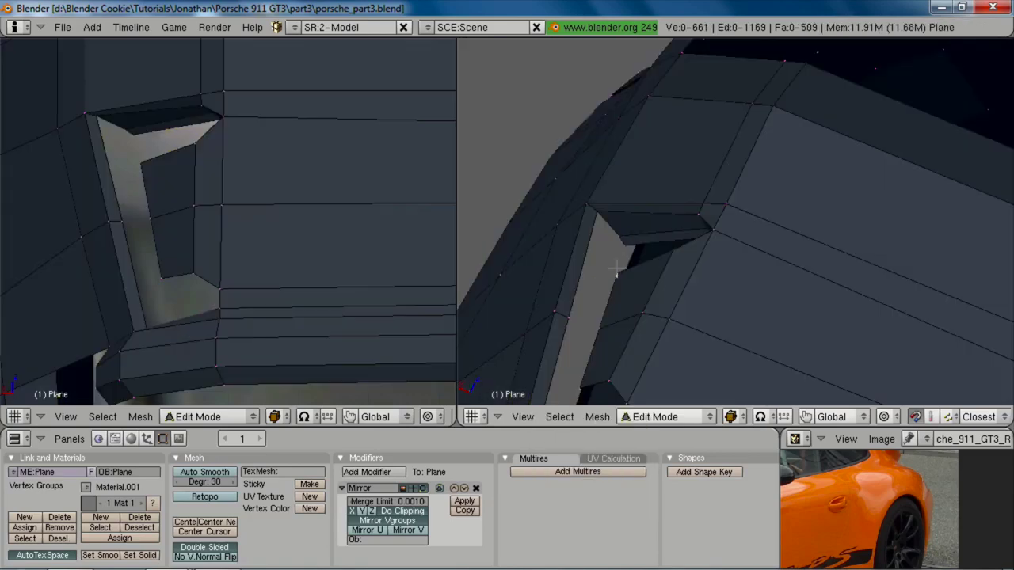
Step: Move the strip's lower outer vertex upward so the strip under the upper border becomes thinner
right_click(623, 232)
middle_click_drag(625, 280, 752, 221)
key("g")
left_click(604, 242)
key("g")
left_click(611, 232)
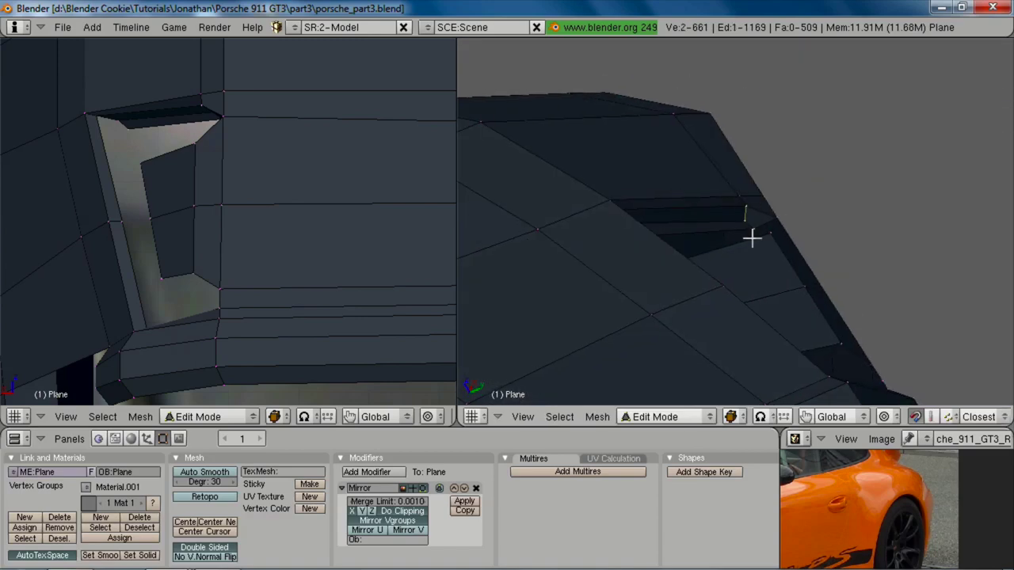
Step: Select the three vertices at the strip's inner end and apply Smooth to them twice
right_click(751, 229, "shift")
key("w")
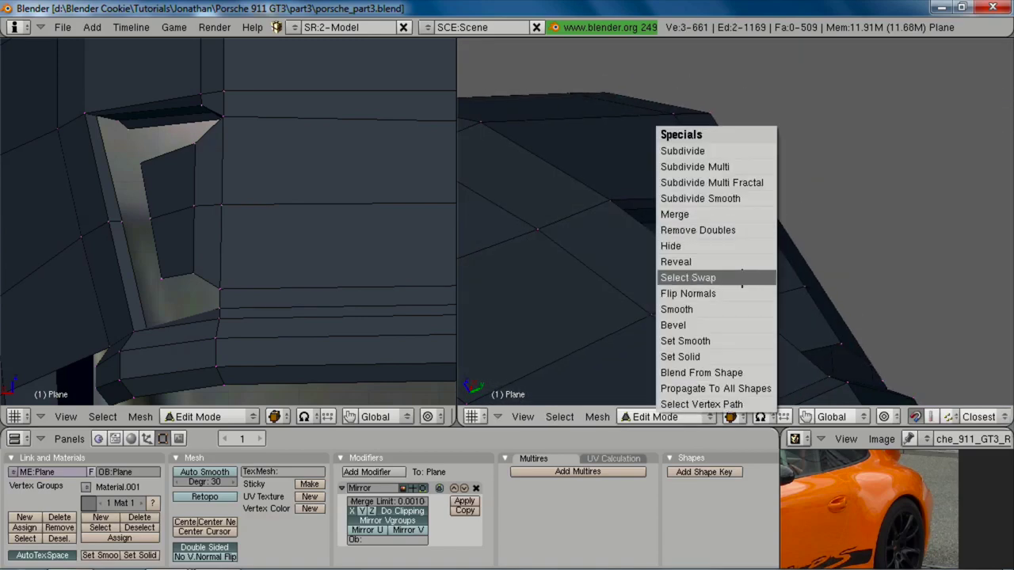
left_click(736, 324)
key("Escape")
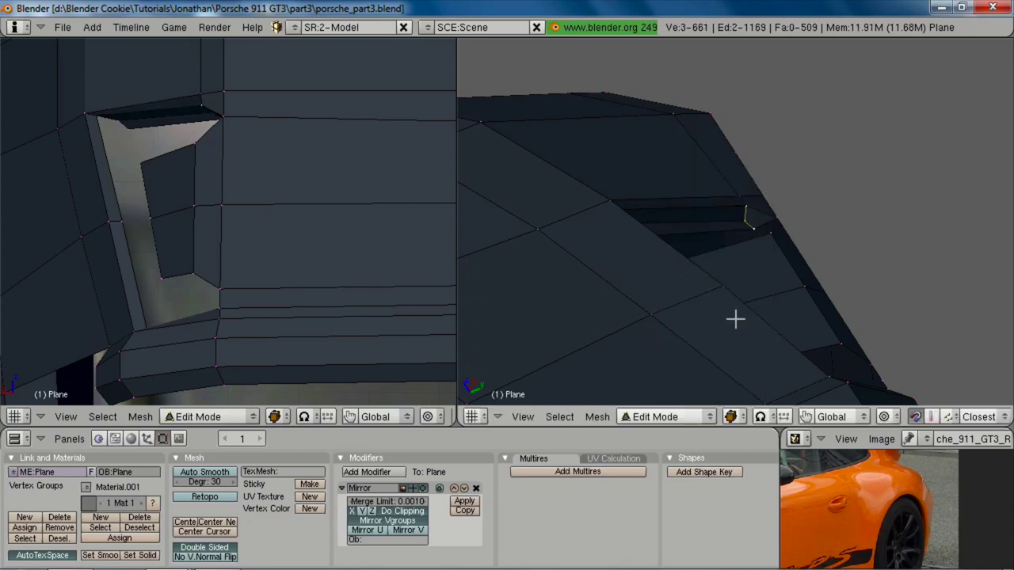
key("w")
left_click(735, 310)
key("w")
left_click(735, 310)
Step: Reposition the three smoothed vertices at the strip's inner end in the side view
middle_click_drag(782, 149, 722, 235)
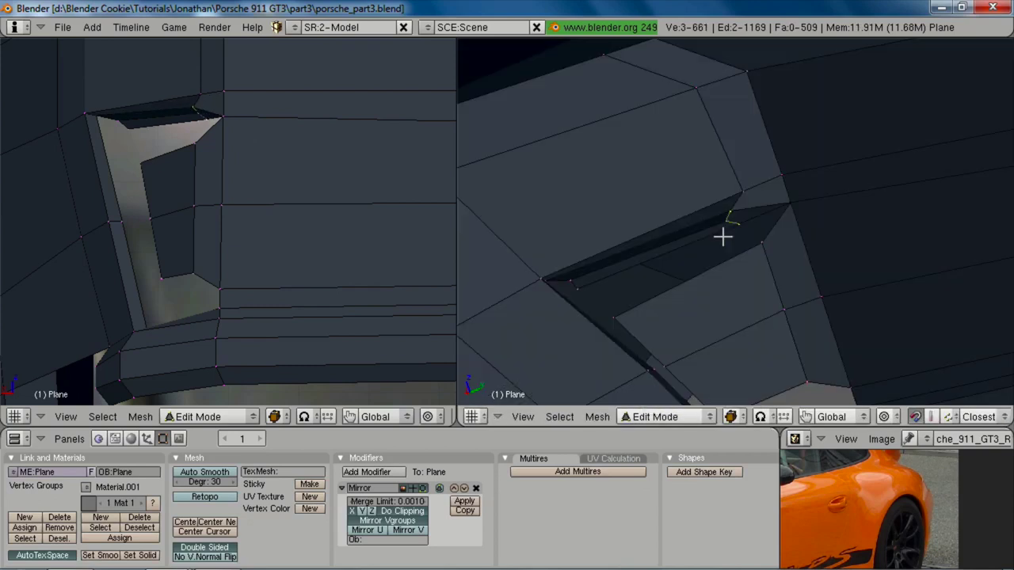
key("KP_3")
key("g")
left_click(677, 219)
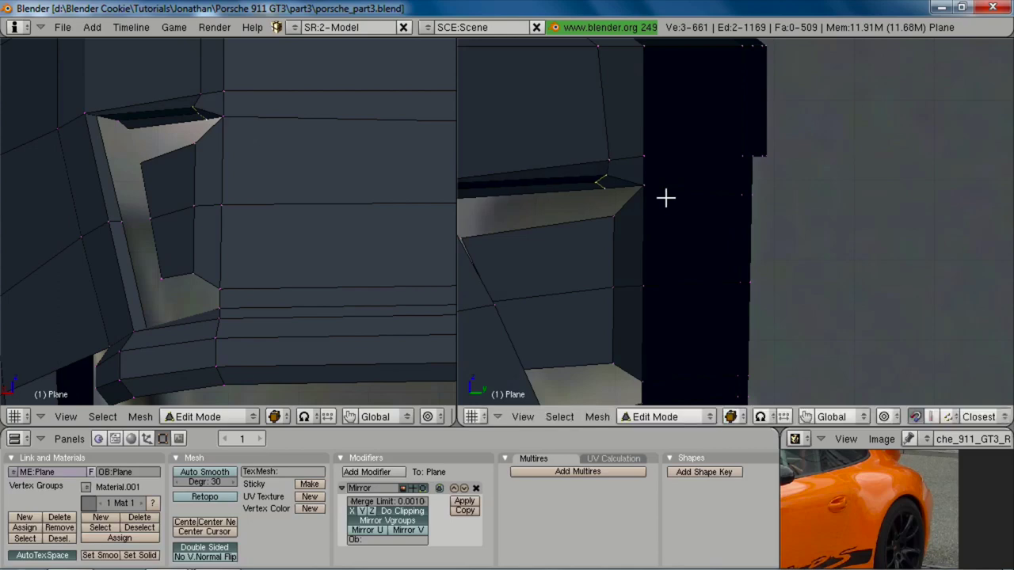
Step: Select the horizontal bumper edge running from the opening's upper inner corner and raise it along Z by about 0.017
key("z")
right_click(647, 183)
right_click(648, 181)
key("b")
left_click_drag(631, 171, 804, 227)
key("g")
key("z")
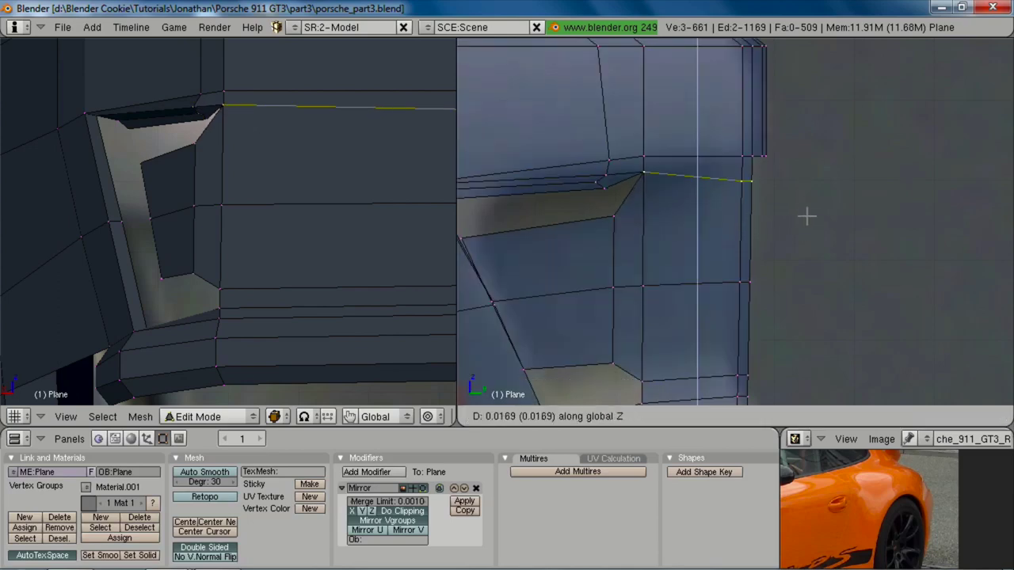
left_click(806, 212)
Step: Move the rear end vertices of the raised bumper edge along Z to level it with the opening's corner
key("a")
key("b")
left_click_drag(713, 164, 776, 206)
key("g")
key("z")
left_click(773, 197)
middle_click_drag(563, 213, 861, 135, "shift")
key("z")
key("a")
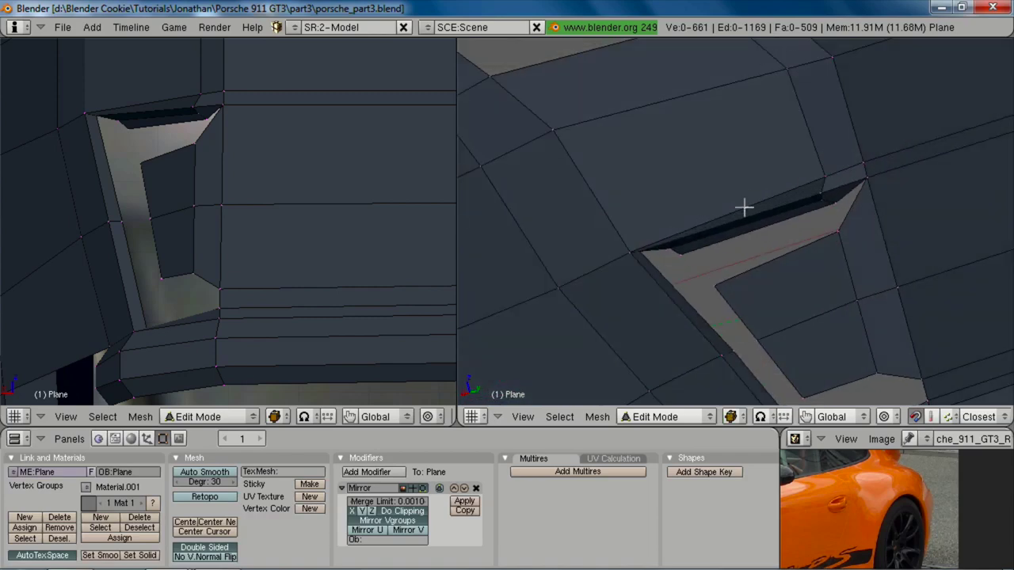
Step: Shift the two vertices at the strip's outer end inward along the opening's upper border
key("z")
key("z")
middle_click_drag(704, 280, 787, 168, "shift")
key("g")
left_click(716, 191)
key("z")
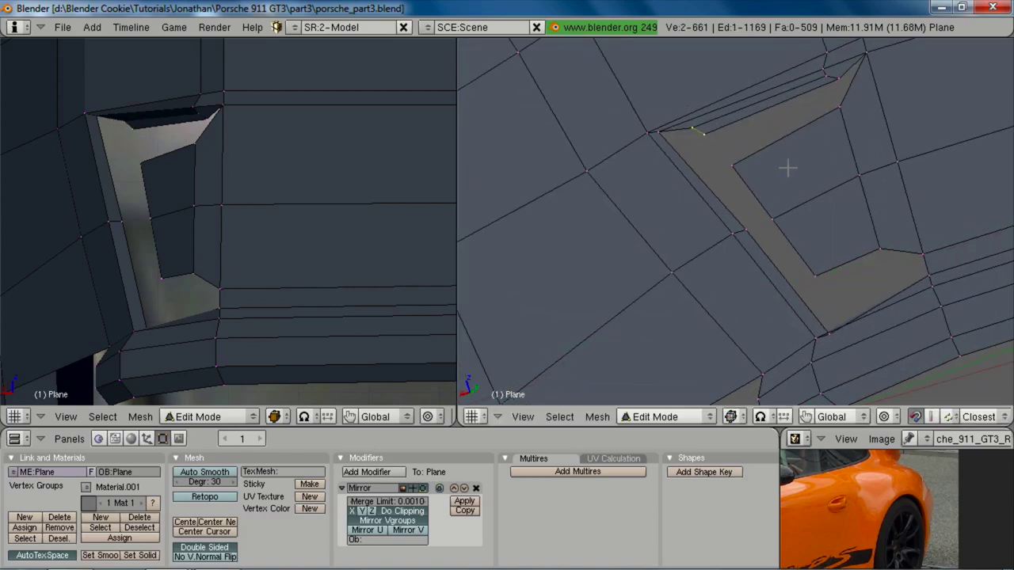
Step: Fill a face between the strip's lower edge and the upper edge of the recessed vent panel
right_click_drag(839, 74, 709, 128, "shift")
right_click(710, 128)
key("f")
middle_click_drag(768, 155, 705, 216, "shift")
key("a")
scroll(796, 169, "down", 4)
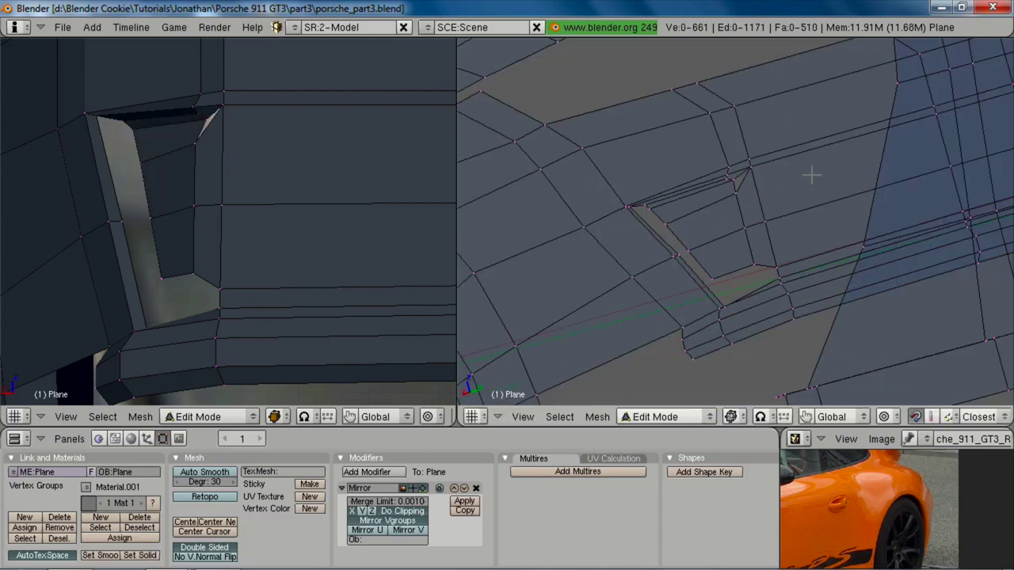
key("ctrl+r")
left_click(760, 188)
right_click(759, 188)
Step: Delete the upper side face connecting the recessed vent panel to the rear bumper border
right_click(745, 225, "shift")
key("x")
left_click(745, 222)
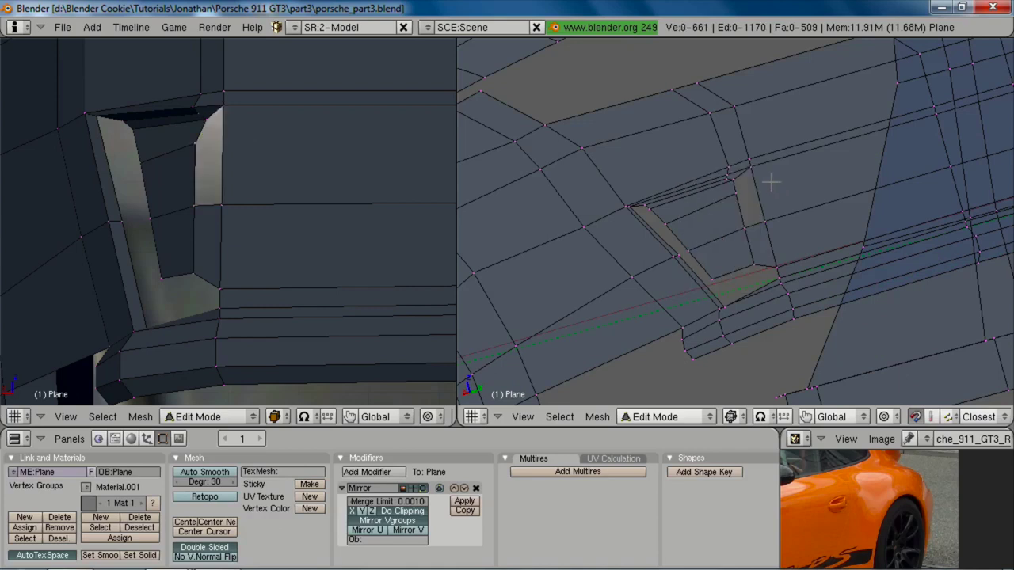
Step: Cut an edge loop across the rear bumper, level with the upper part of the gap beside the recessed panel
key("ctrl+r")
left_click(760, 184)
left_click(761, 182)
Step: Fill the gap between the recessed panel and the bumper border with two faces meeting at the new loop
right_click(735, 185, "alt")
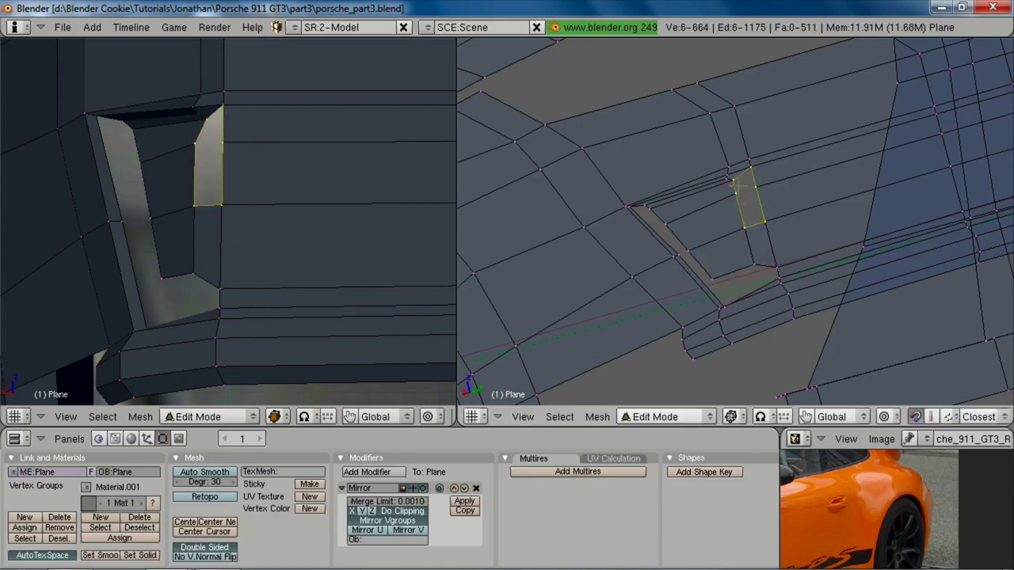
right_click_drag(756, 190, 757, 190)
key("f")
right_click(747, 187, "alt")
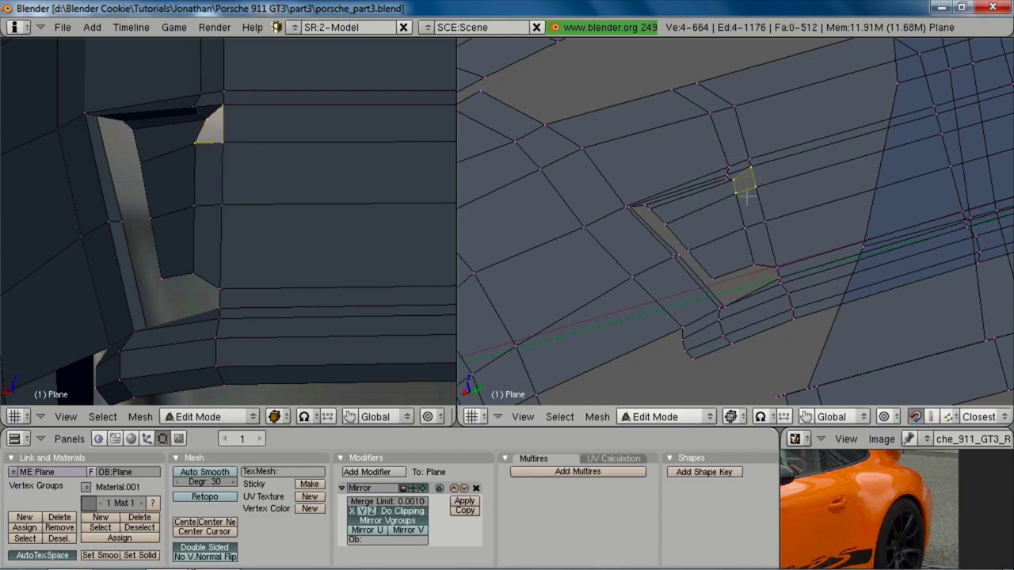
key("f")
key("a")
Step: Reposition the upper vertex on the recessed panel's rear edge in side view to smooth that edge's line
key("z")
middle_click_drag(638, 228, 731, 202)
key("KP_3")
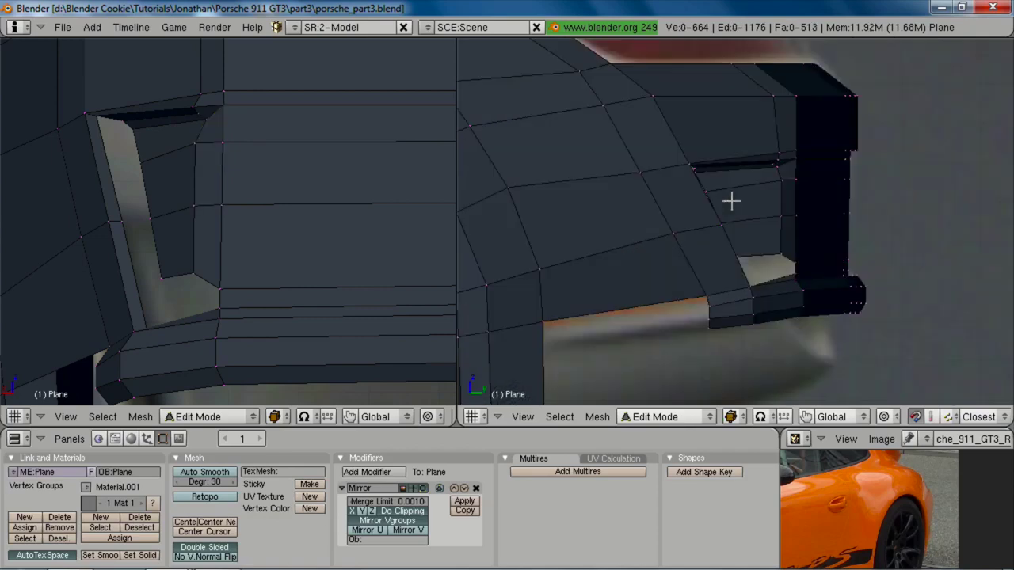
scroll(731, 201, "up", 3)
key("z")
key("z")
right_click(816, 151)
key("g")
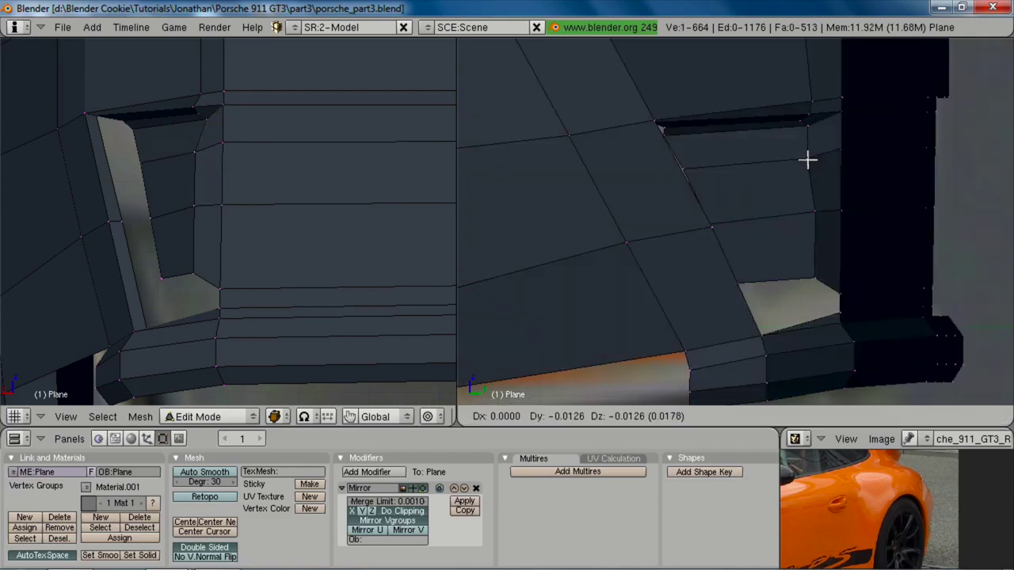
left_click(815, 152)
key("z")
key("g")
left_click(818, 178)
key("z")
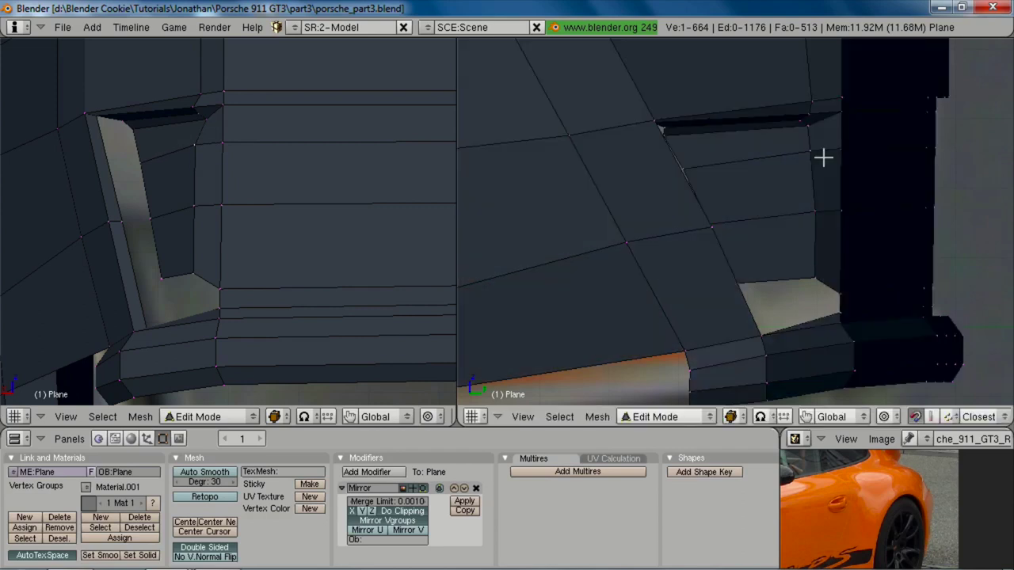
Step: Nudge the corner vertex at the rear end of the recess's upper strip in side view
middle_click_drag(824, 140, 794, 206, "shift")
key("z")
right_click(781, 178)
key("z")
key("g")
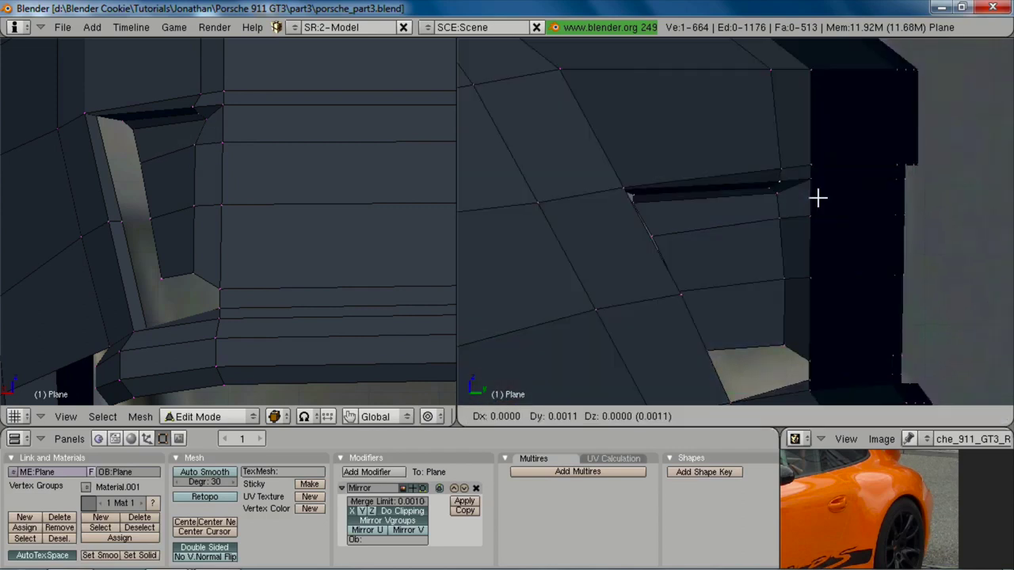
left_click(818, 196)
key("z")
Step: Select the narrow horizontal bumper band level with the vent's upper edge and raise it slightly along Z
right_click_drag(815, 163, 782, 169, "shift")
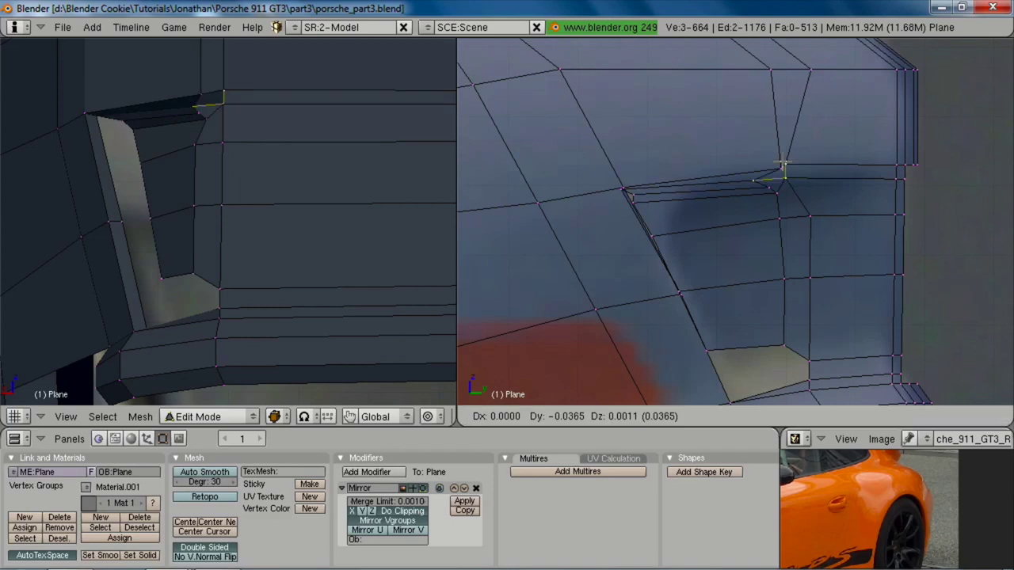
right_click(781, 169, "shift")
right_click(782, 170, "shift")
key("b")
left_click_drag(869, 142, 961, 199)
key("g")
key("z")
left_click(960, 192)
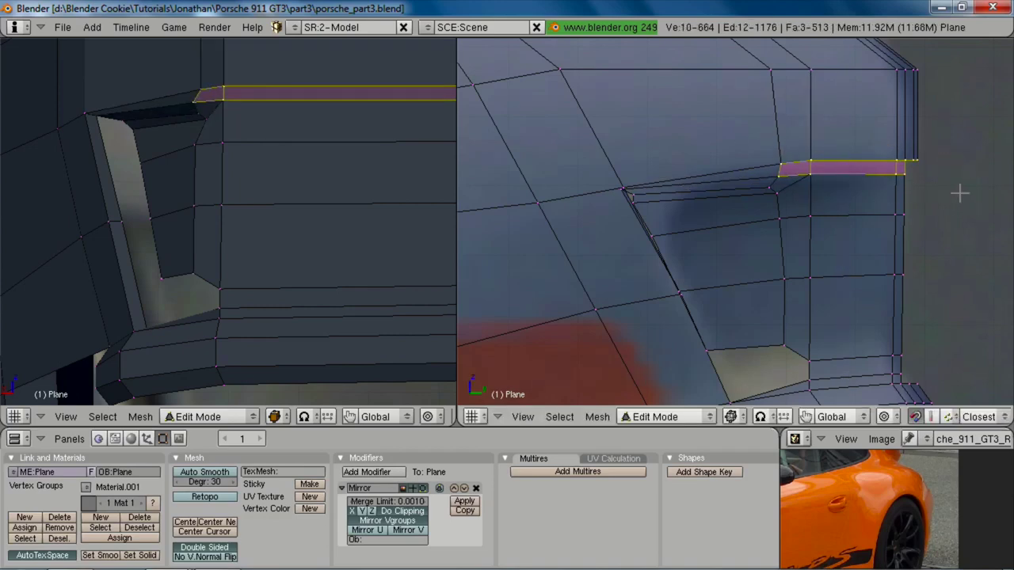
Step: Adjust the vertex at the recess's upper outer corner in side view so it follows the opening's slanted border
key("z")
middle_click_drag(754, 200, 812, 193, "shift")
key("z")
right_click(698, 202)
key("g")
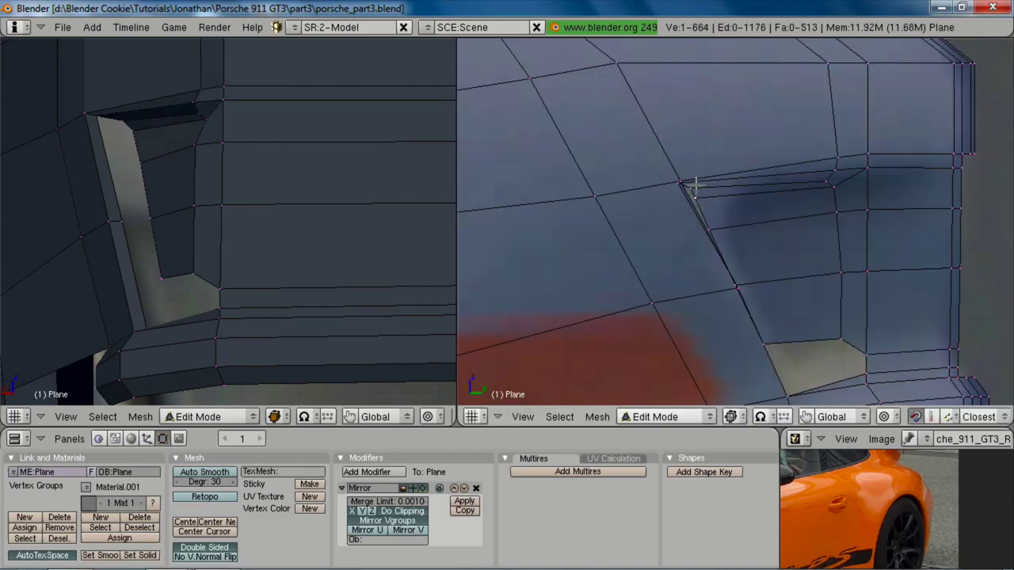
left_click(724, 230)
key("z")
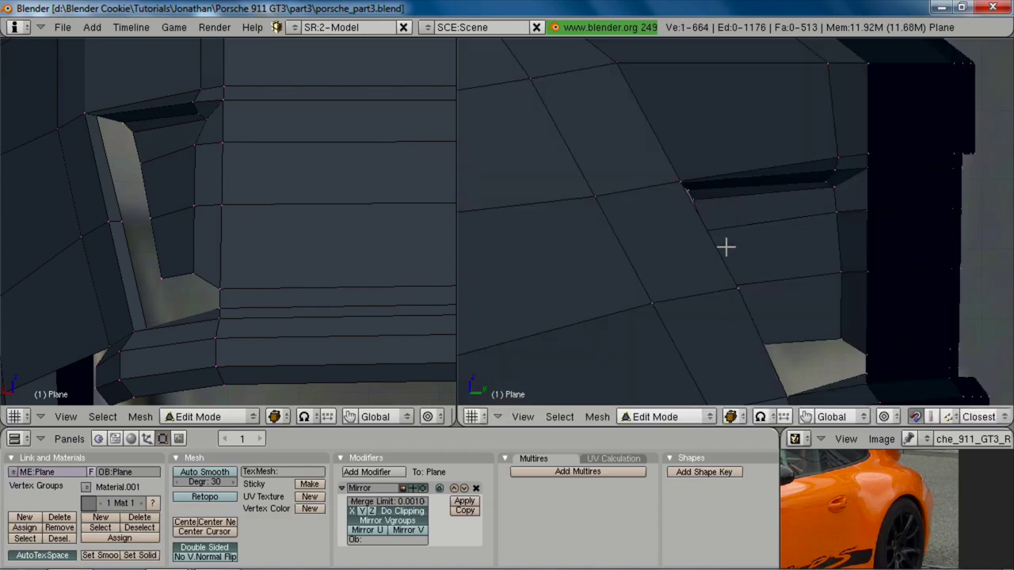
Step: Select the three vertices along the recessed panel's rear edge and move them along X toward the bumper border
mouse_move(726, 246)
middle_mouse_down()
mouse_move(732, 209)
mouse_move(871, 208)
mouse_move(819, 211)
middle_mouse_up()
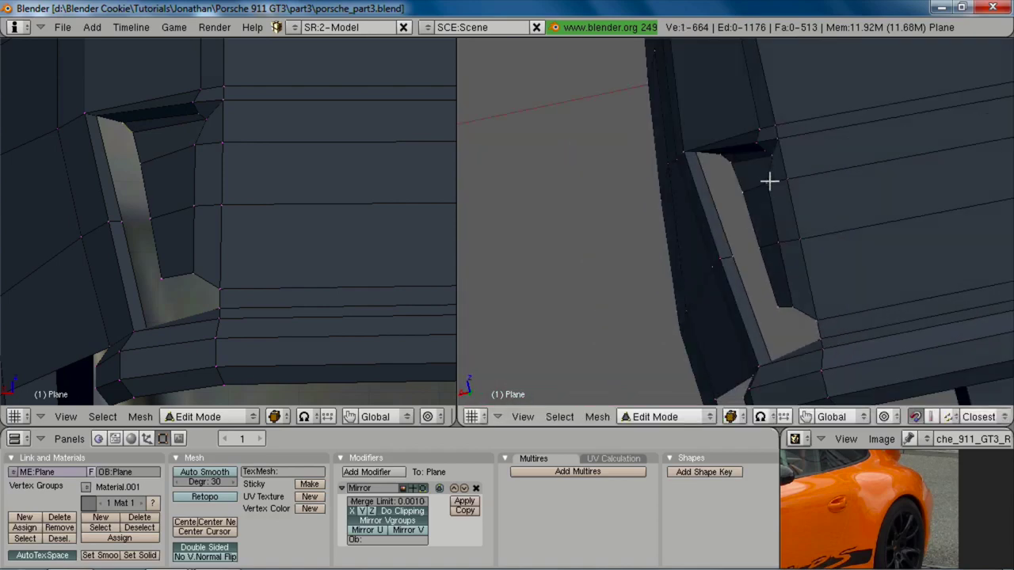
right_click(787, 305, "shift")
key("g")
key("x")
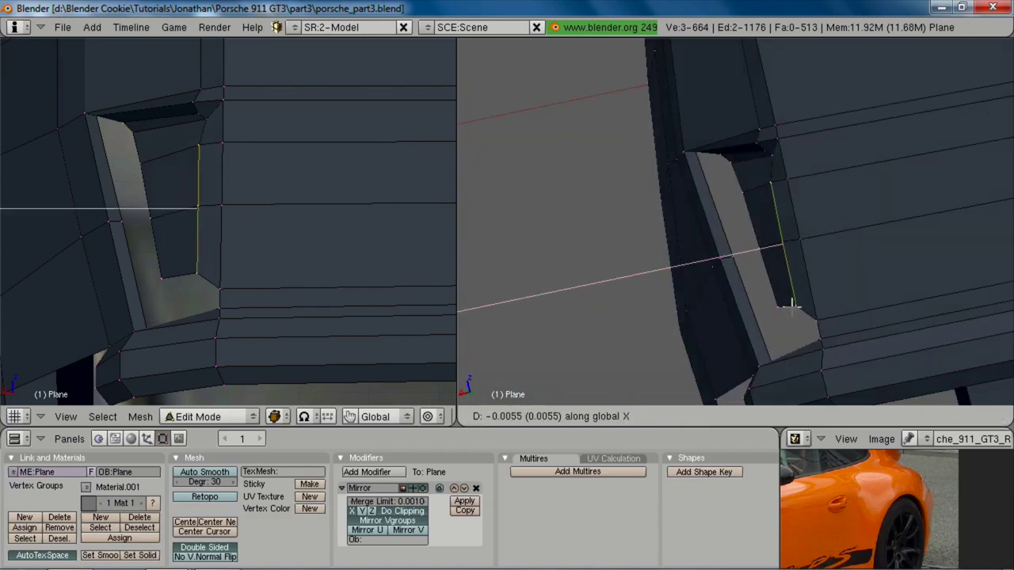
left_click(804, 304)
middle_click_drag(848, 247, 772, 208)
key("KP_3")
key("z")
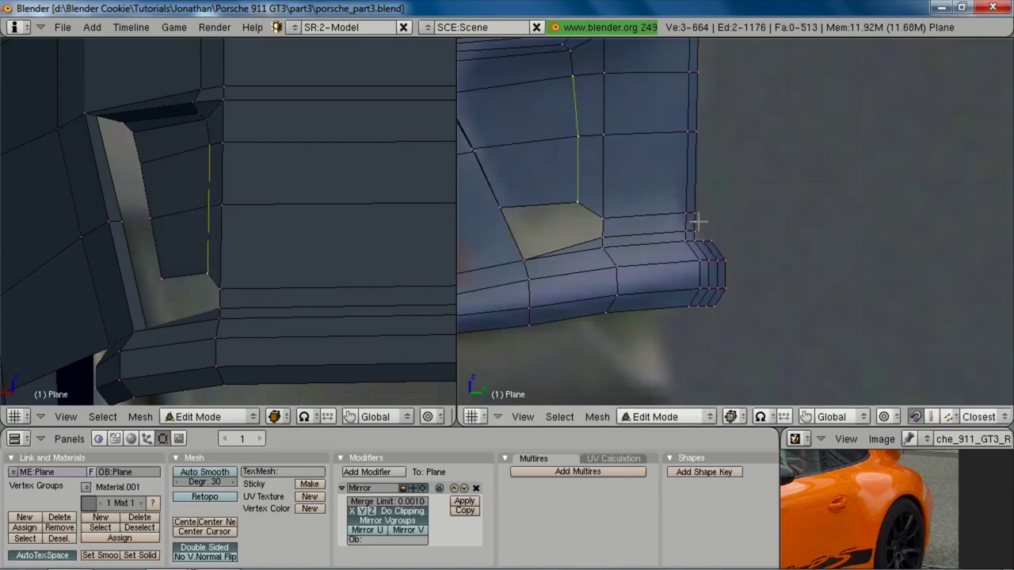
middle_click_drag(698, 221, 795, 301, "shift")
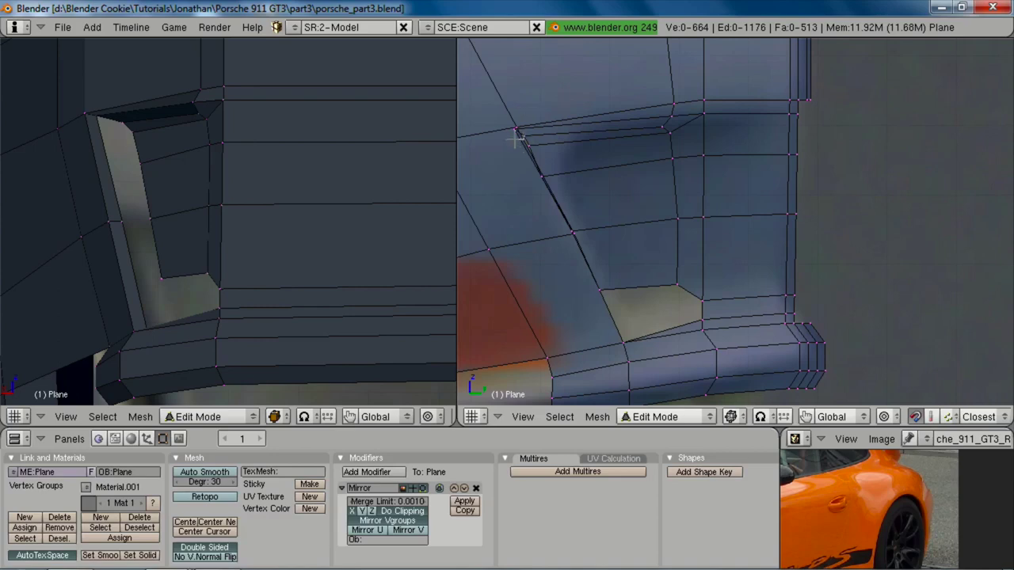
Step: Raise the vertex at the vent opening's lower front corner slightly along Z
middle_click_drag(616, 341, 610, 310)
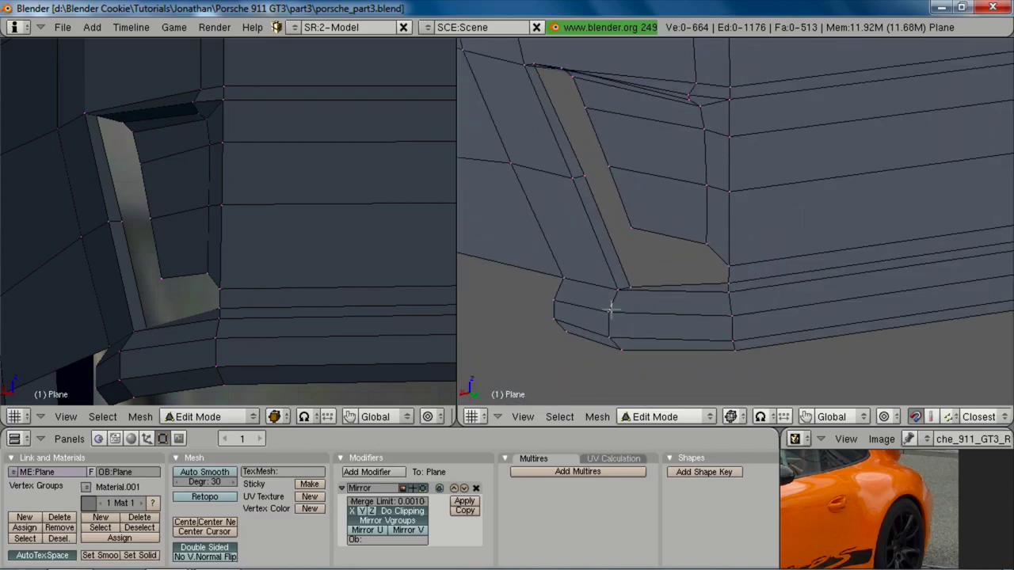
middle_click_drag(689, 259, 672, 233)
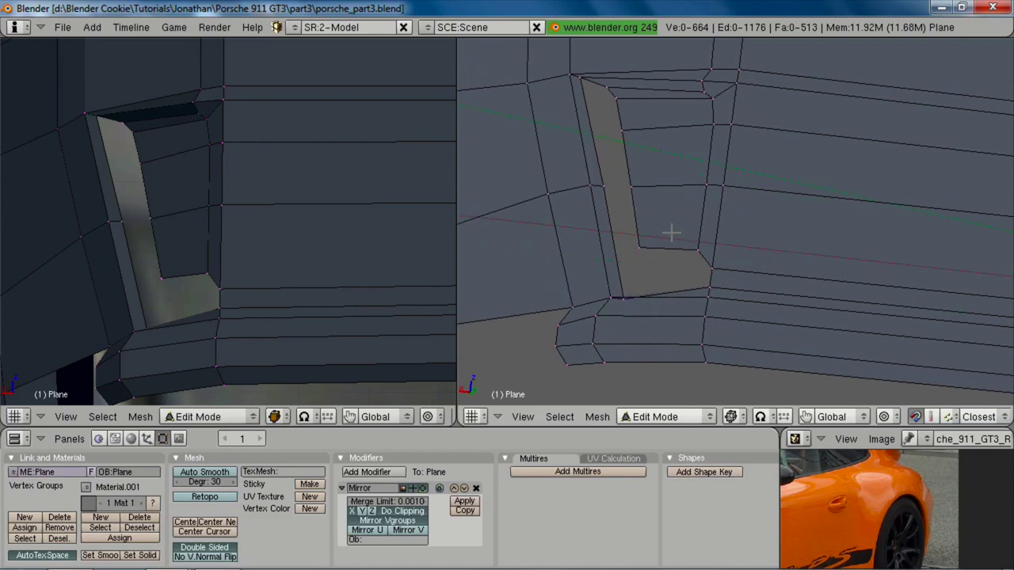
key("ctrl+r")
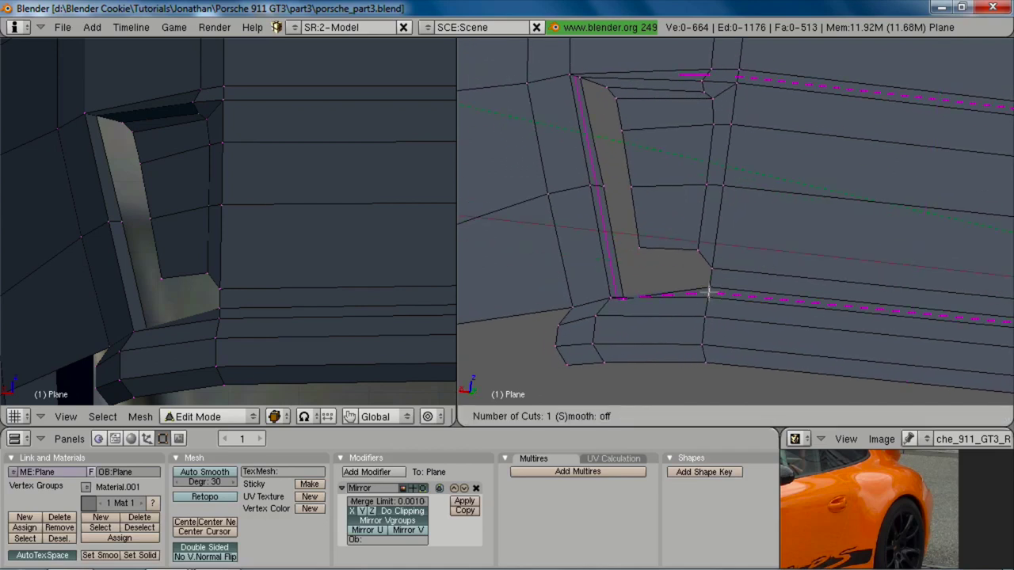
key("Escape")
right_click(624, 299)
key("g")
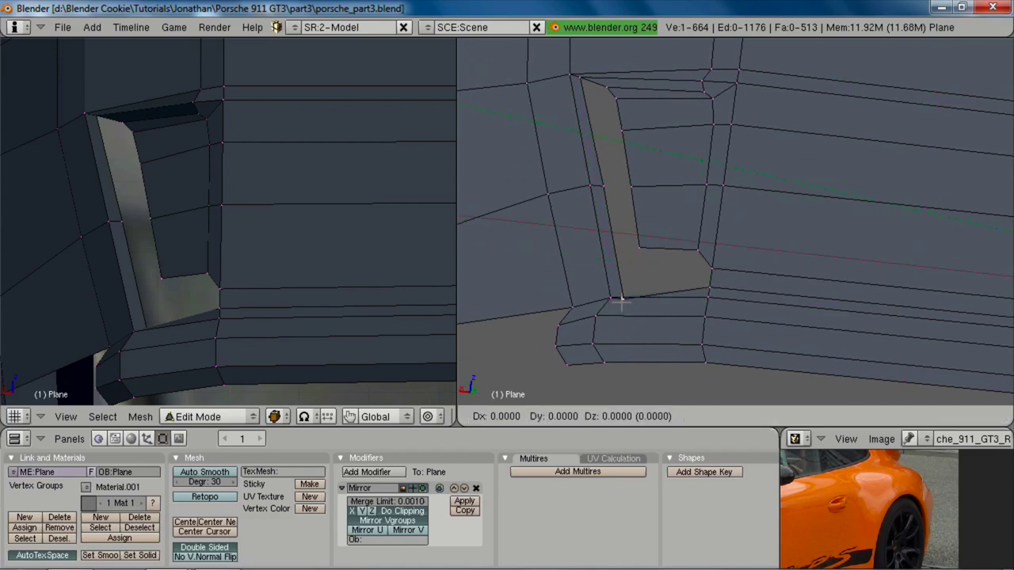
key("z")
left_click(624, 294)
Step: Select the recess's upper strip, duplicate it and move the copy down toward the vent opening's lower edge in side view
middle_click_drag(664, 217, 685, 225)
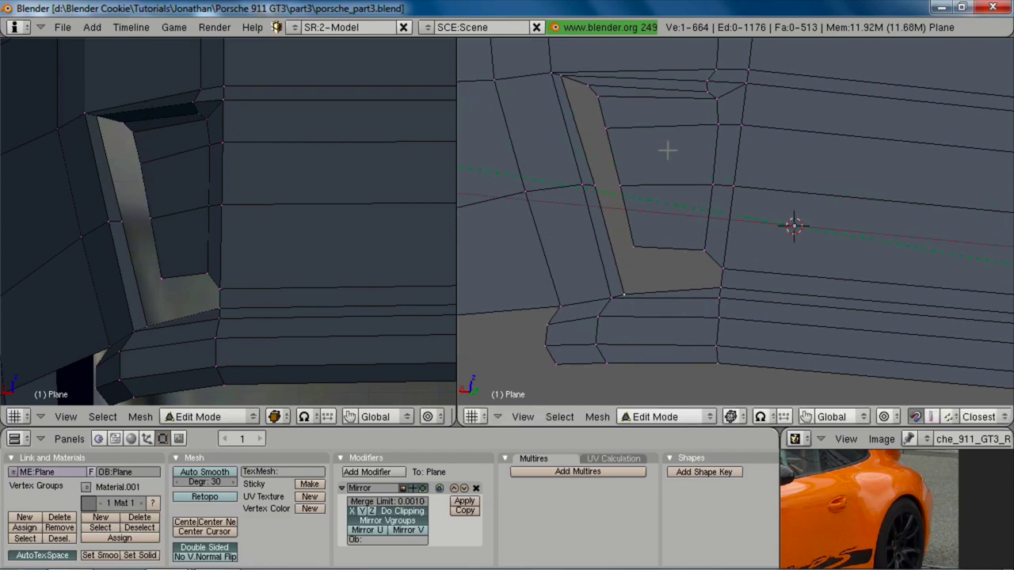
right_click(707, 81, "shift")
right_click(707, 91, "shift")
right_click(717, 99, "shift")
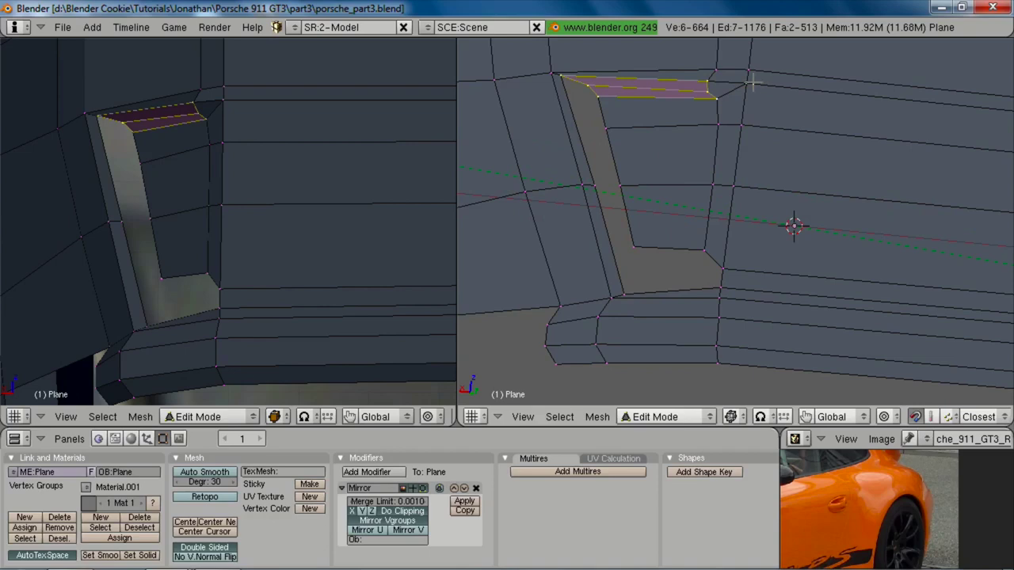
key("KP_3")
scroll(610, 155, "down", 6)
middle_click_drag(610, 155, 822, 199, "shift")
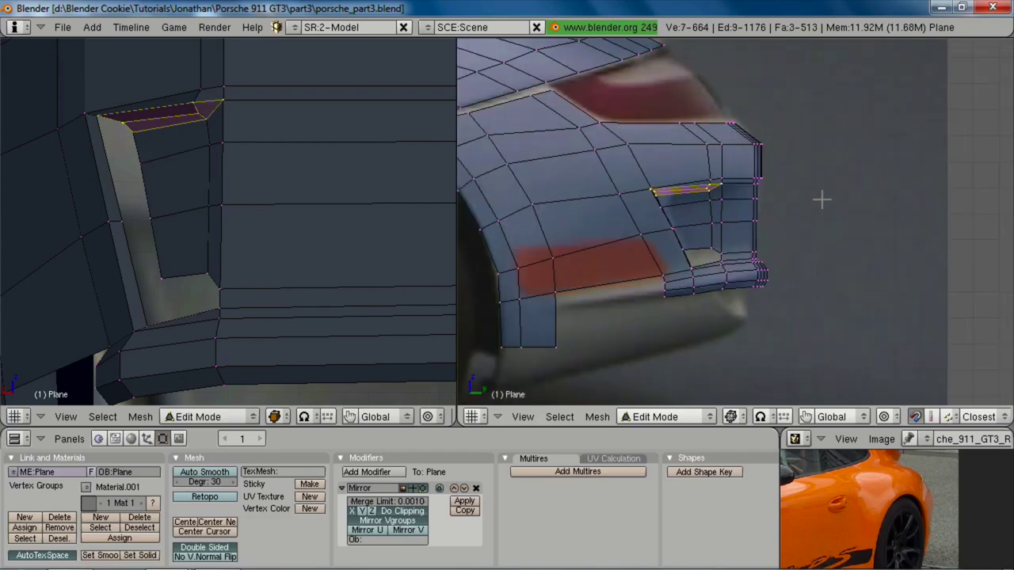
scroll(822, 199, "up", 4)
key("shift+d")
right_click(739, 248)
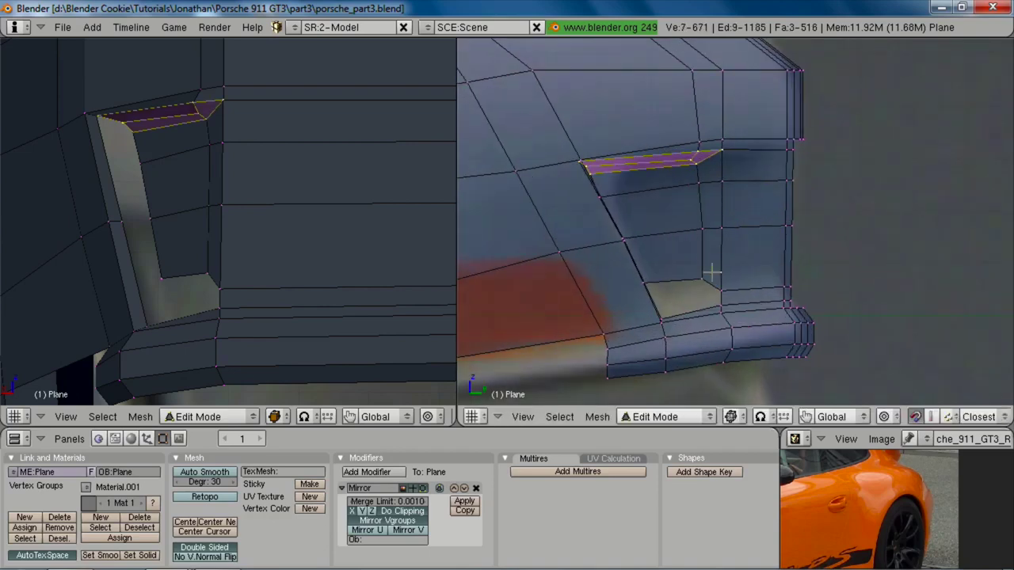
key("g")
left_click(731, 351)
Step: Mirror the copied strip along Z, move it and rotate it to follow the slope of the opening's lower edge
key("ctrl+m")
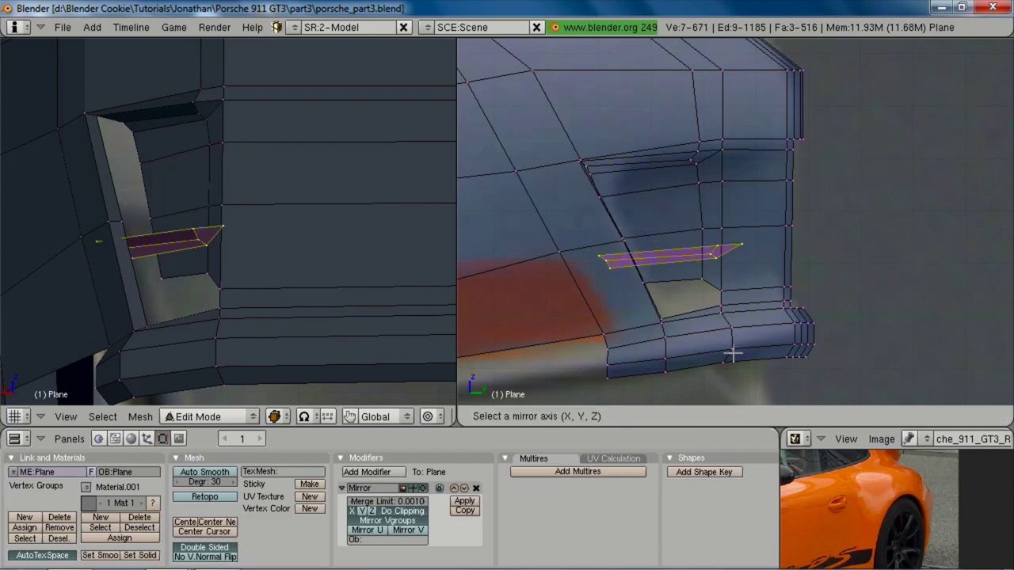
key("z")
left_click(733, 353)
key("g")
left_click(743, 362)
key("r")
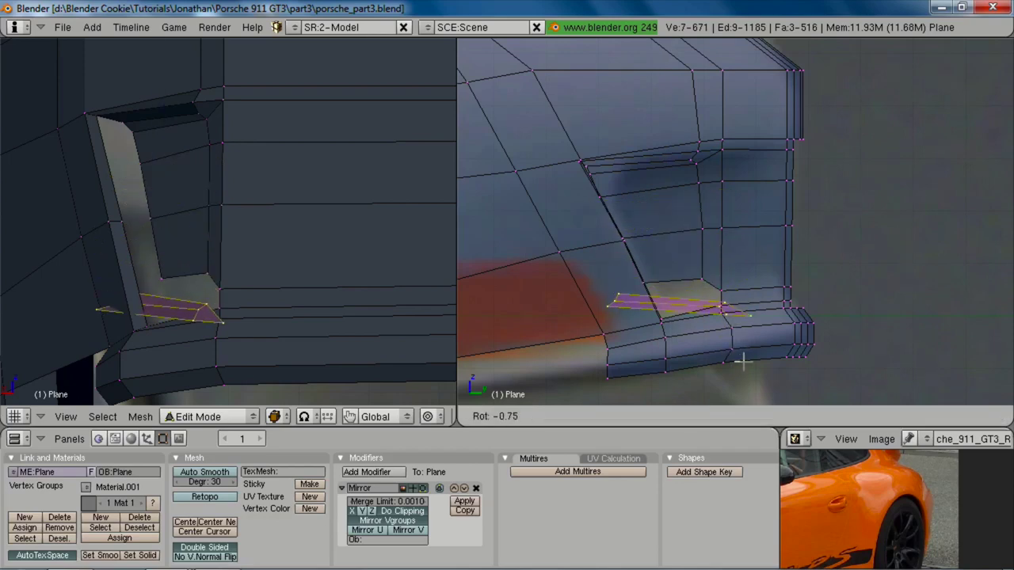
left_click(764, 340)
key("s")
left_click(727, 342)
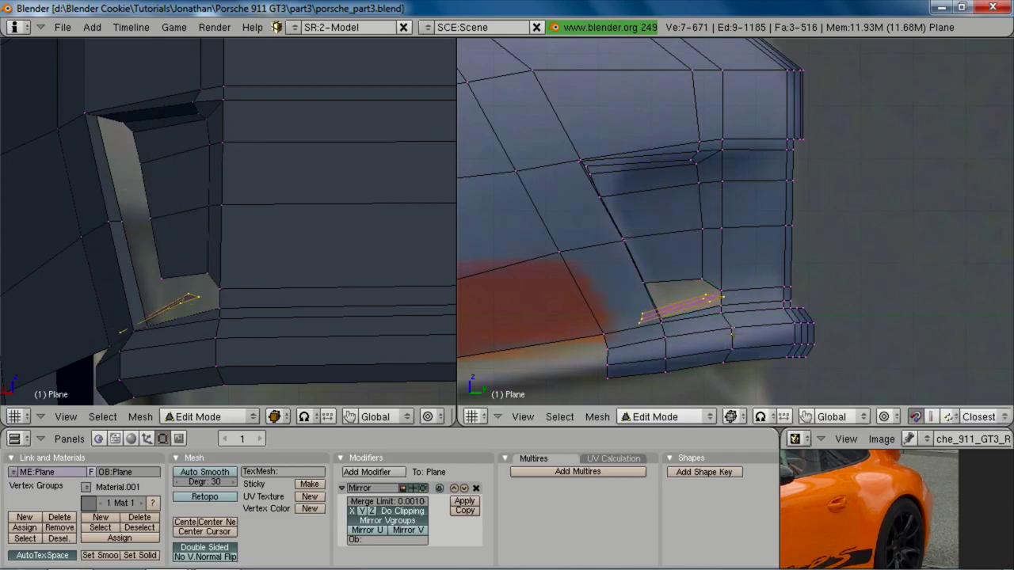
key("r")
right_click(752, 334)
key("ctrl+z")
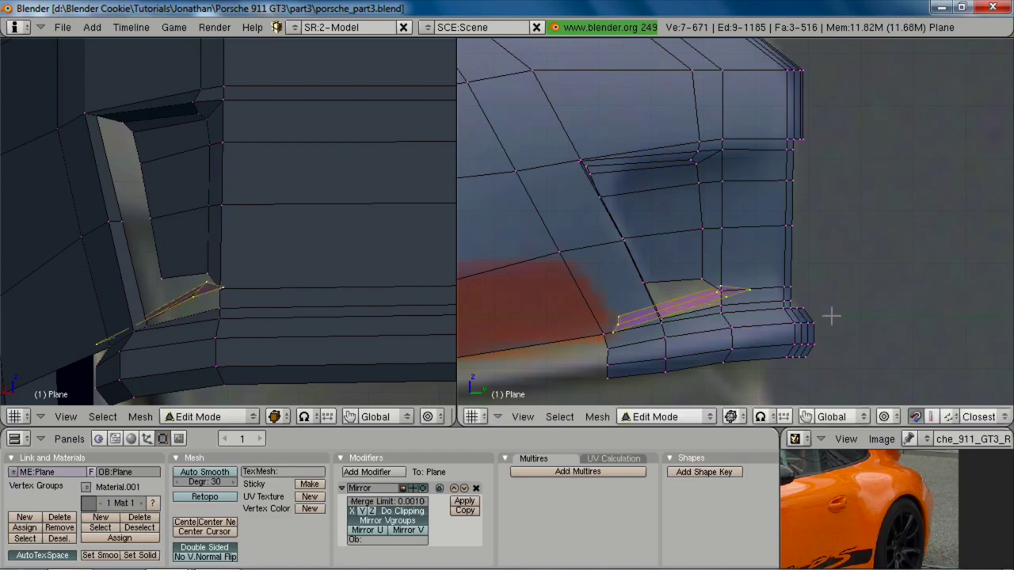
key("s")
right_click(780, 312)
Step: Shrink the copied strip with X locked to about half size, then move and rotate it onto the opening's lower edge
key("s")
key("shift+x")
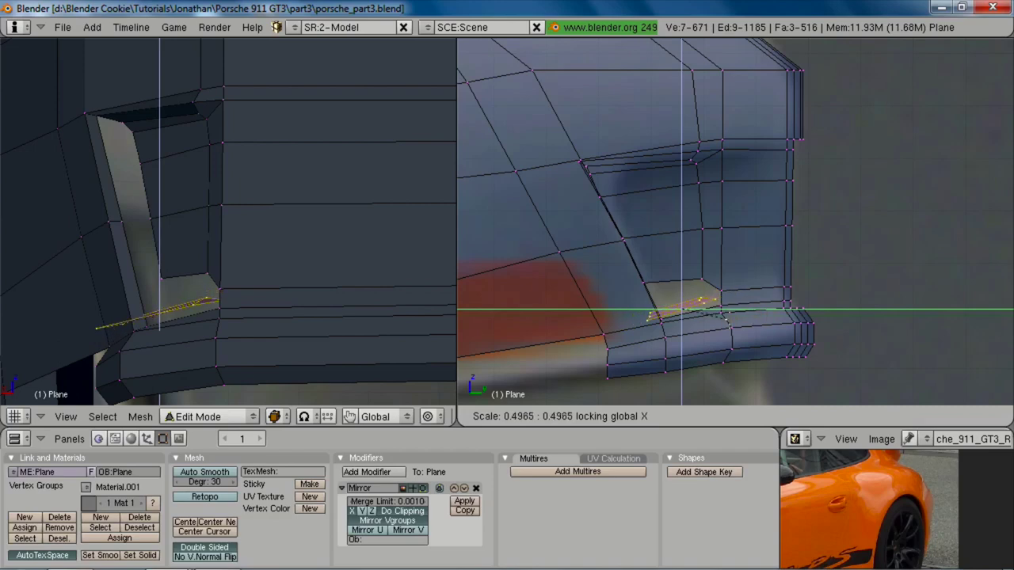
left_click(727, 321)
key("g")
left_click(740, 324)
key("r")
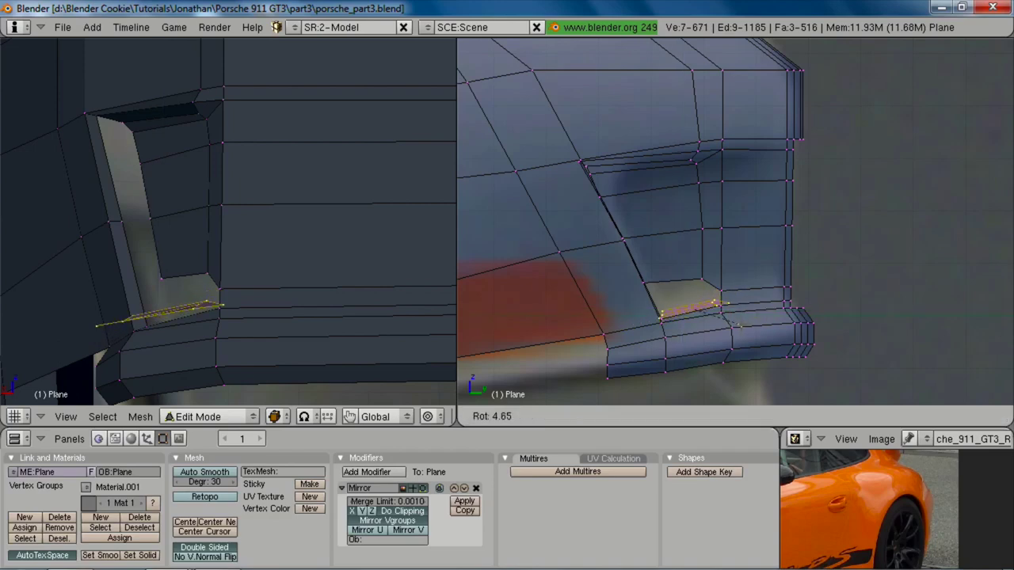
left_click(741, 326)
Step: Scale the lower strip down a little more with X locked and nudge it into place in side view
key("s")
key("shift+x")
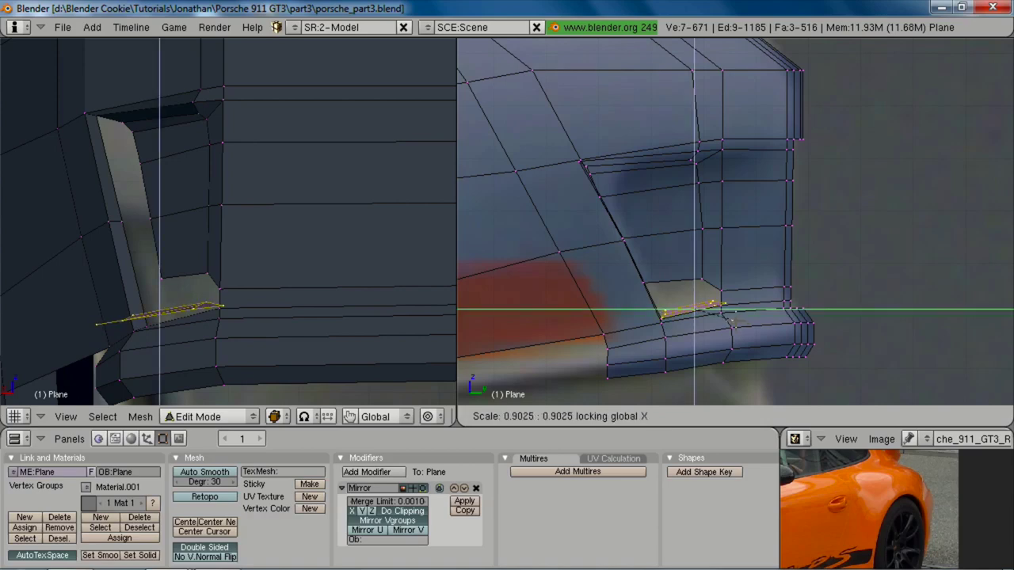
left_click(735, 321)
key("g")
left_click(736, 323)
Step: Move the lower strip along X toward the border of the vent opening
middle_click_drag(745, 347, 722, 297, "shift")
key("g")
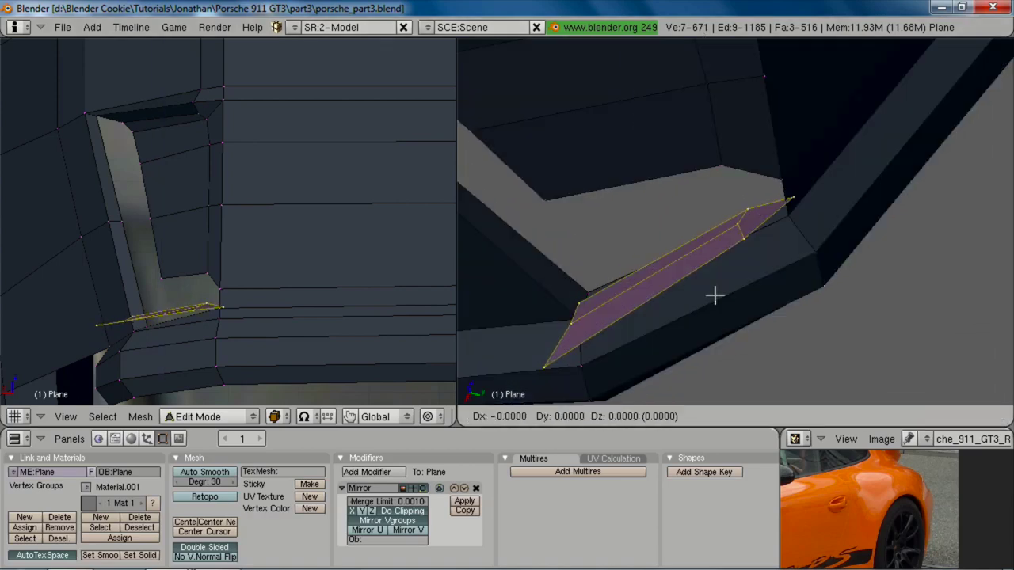
key("z")
right_click(723, 255)
key("g")
key("x")
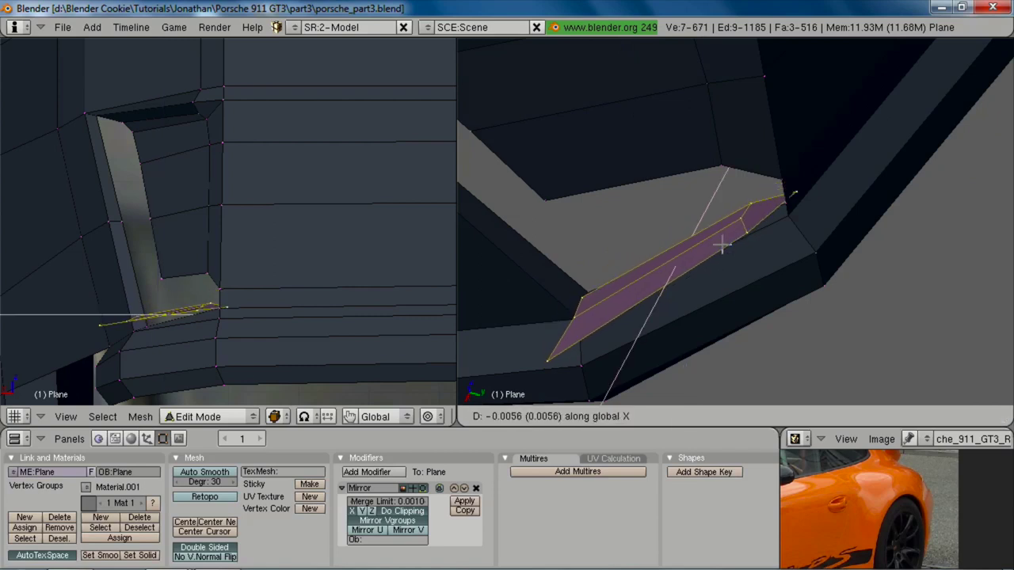
left_click(727, 230)
Step: Rotate the lower strip around Z, shift it along X and scale it down slightly to line up with the bumper ledge
key("r")
key("z")
left_click(912, 231)
key("g")
key("x")
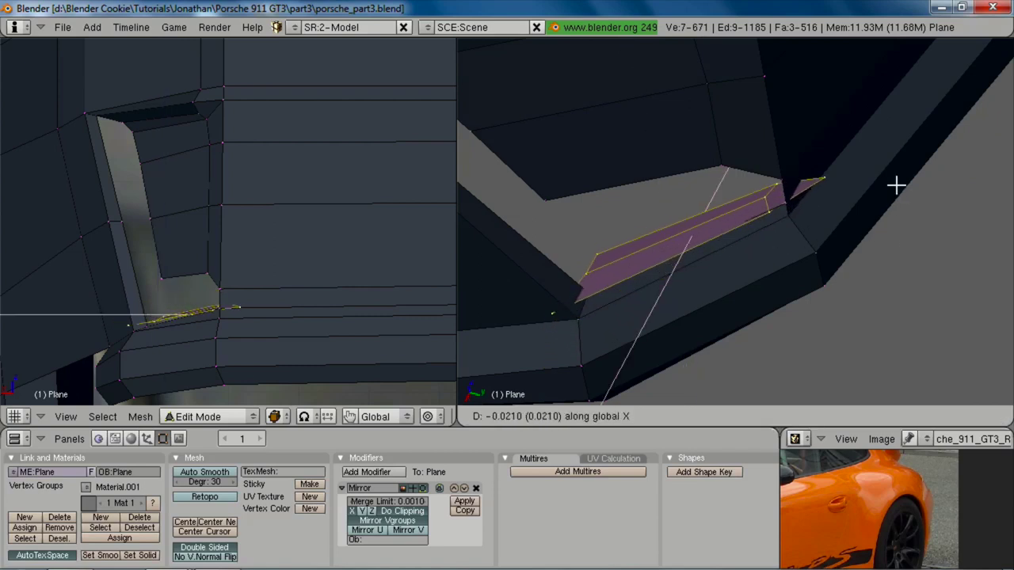
left_click(892, 194)
key("s")
left_click(872, 195)
key("a")
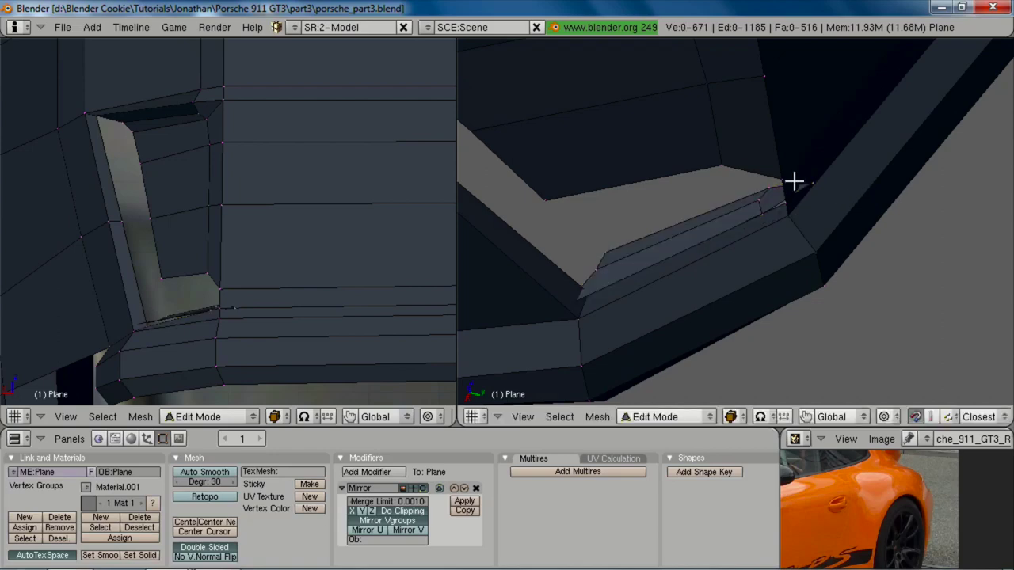
Step: Snap the lower strip's two outer end vertices onto the opening's lower rear and lower front corner vertices
key("g")
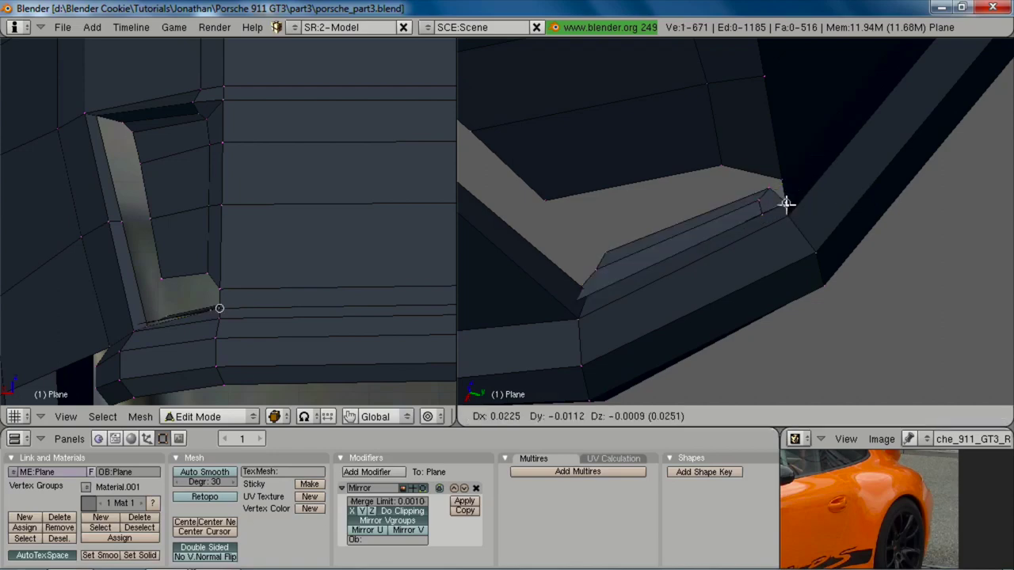
left_click(785, 203)
key("z")
right_click(564, 302)
key("g")
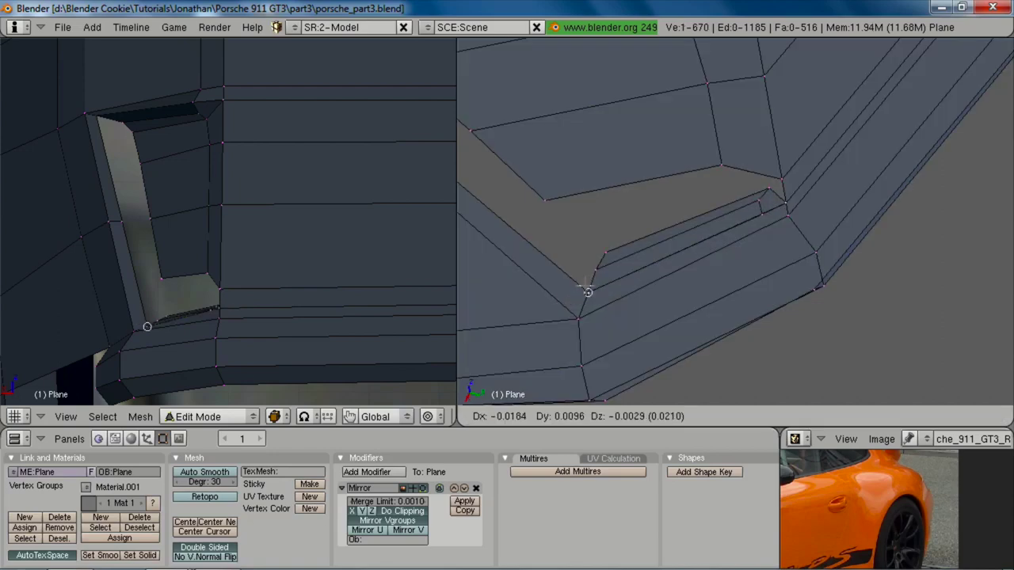
left_click(587, 291)
Step: Select the whole mesh and remove doubled vertices
key("a")
key("w")
left_click(650, 224)
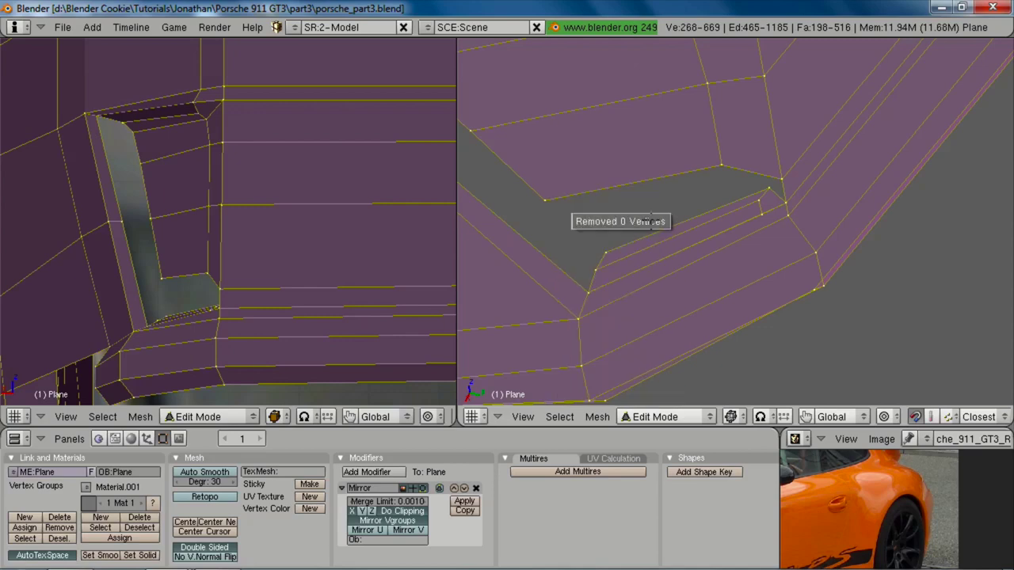
Step: Nudge the vertex at the rear end of the lower strip slightly
middle_click_drag(651, 220, 849, 200)
key("a")
key("g")
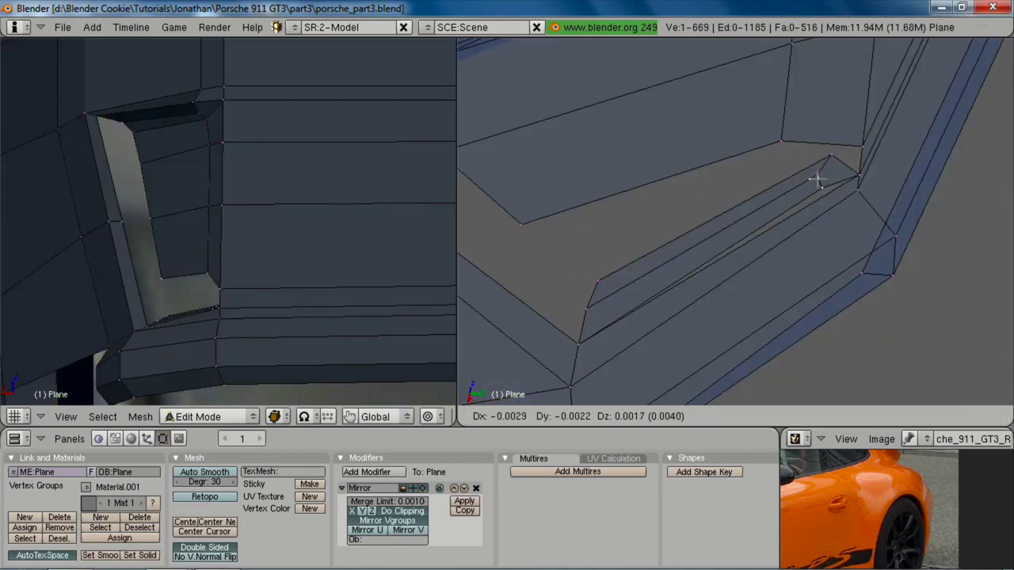
left_click(817, 178)
key("z")
Step: Cut an edge loop through the lower bumper lip close to its rear corner, below the vent
mouse_move(725, 323)
middle_mouse_down()
mouse_move(689, 220)
mouse_move(726, 328)
mouse_move(767, 256)
middle_mouse_up()
key("ctrl+r")
left_click(767, 285)
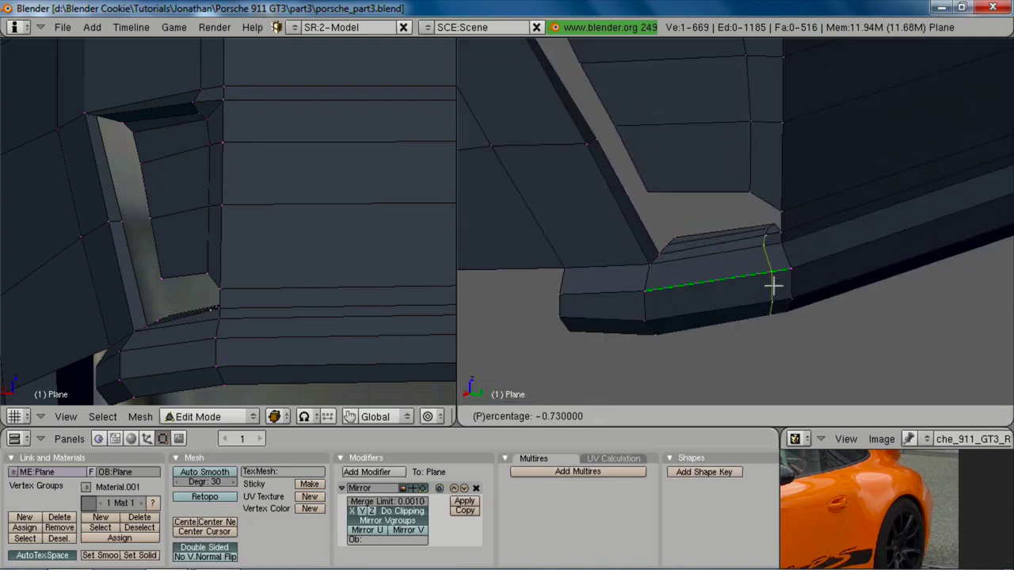
left_click(775, 286)
scroll(776, 288, "up", 4)
middle_click_drag(777, 290, 784, 287)
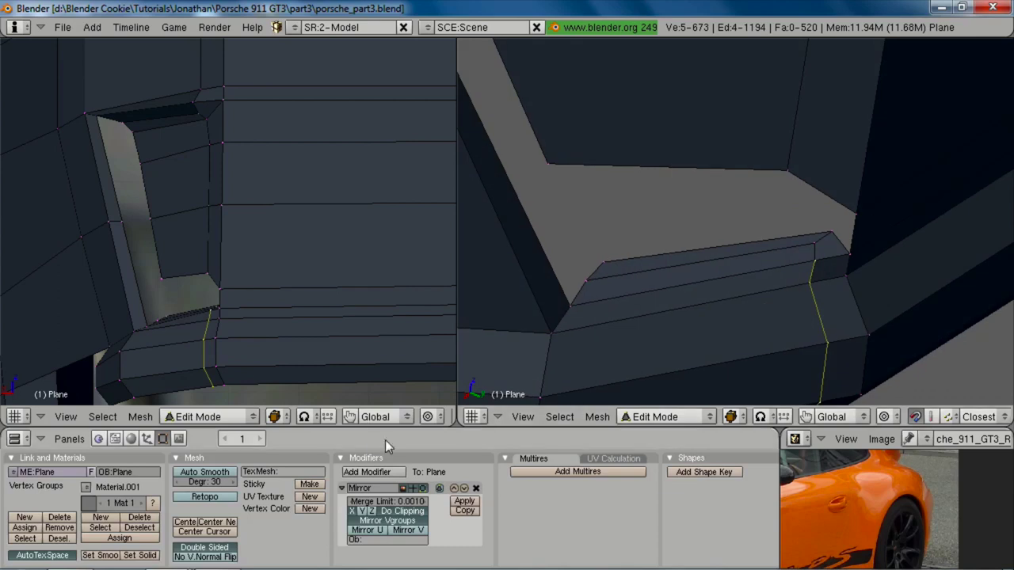
left_click(521, 417)
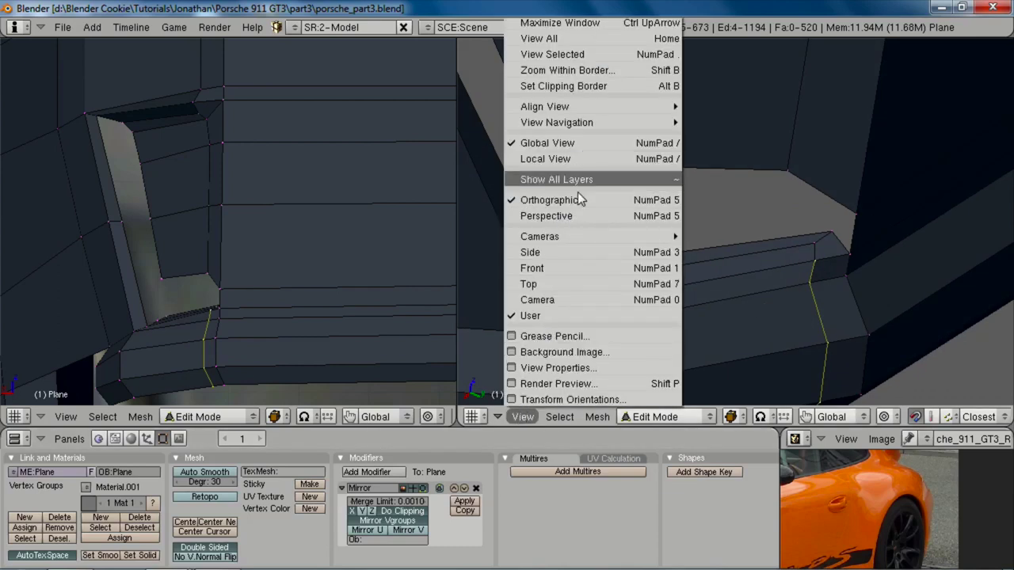
left_click(598, 418)
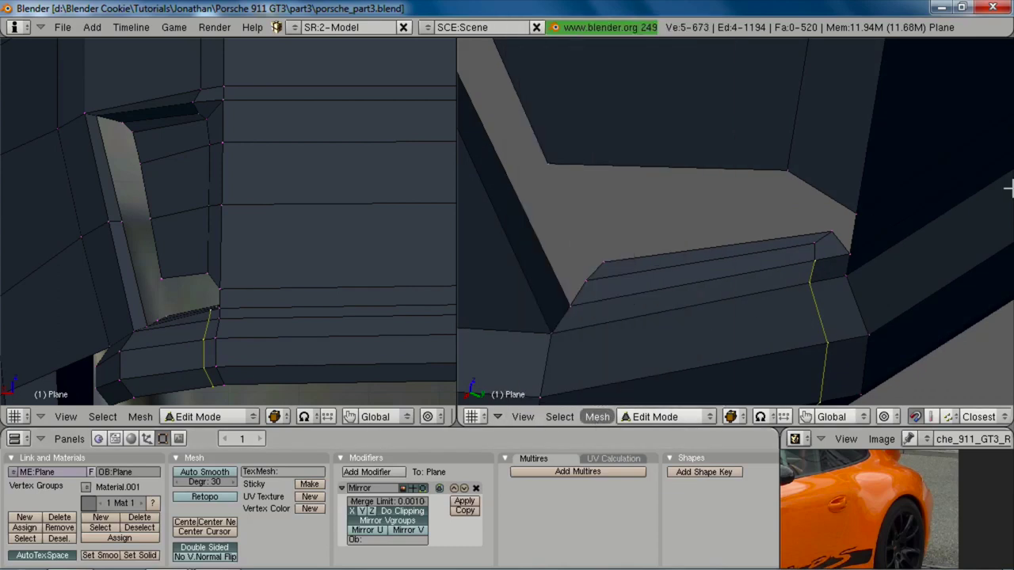
Step: Reposition the vertex at the lower strip's rear corner beside the new edge loop
mouse_move(701, 293)
middle_mouse_down()
mouse_move(738, 305)
mouse_move(747, 227)
mouse_move(796, 194)
mouse_move(761, 235)
mouse_move(729, 209)
mouse_move(795, 229)
mouse_move(819, 207)
mouse_move(773, 228)
middle_mouse_up()
key("g")
left_click(801, 195)
key("z")
key("g")
left_click(811, 199)
Step: Slide the new edge loop on the lower bumper lip slightly forward, away from the corner, in side view
key("KP_3")
scroll(770, 234, "down", 5)
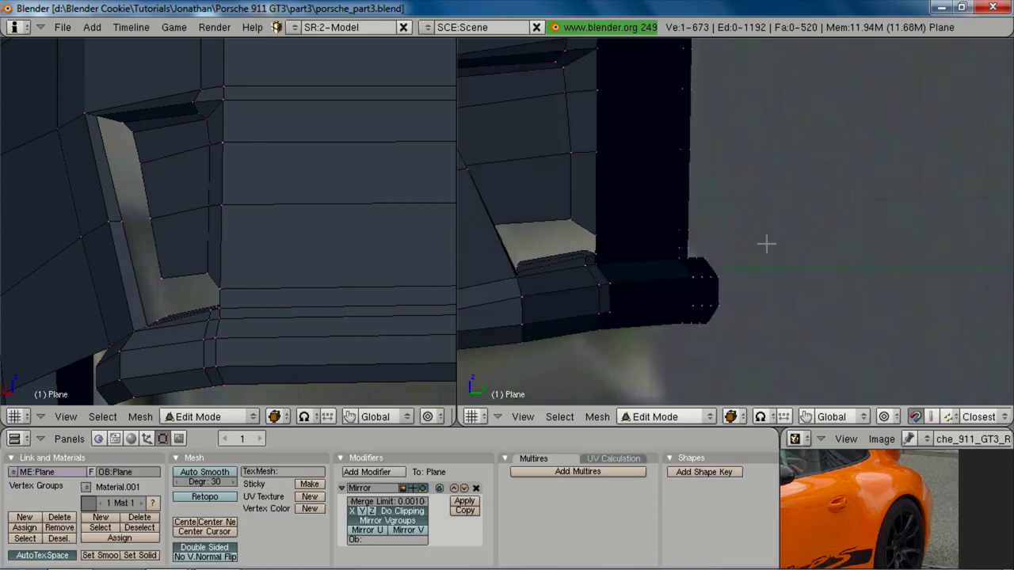
middle_click_drag(719, 259, 917, 214, "shift")
scroll(917, 214, "up", 3)
key("z")
middle_click_drag(805, 228, 796, 295, "shift")
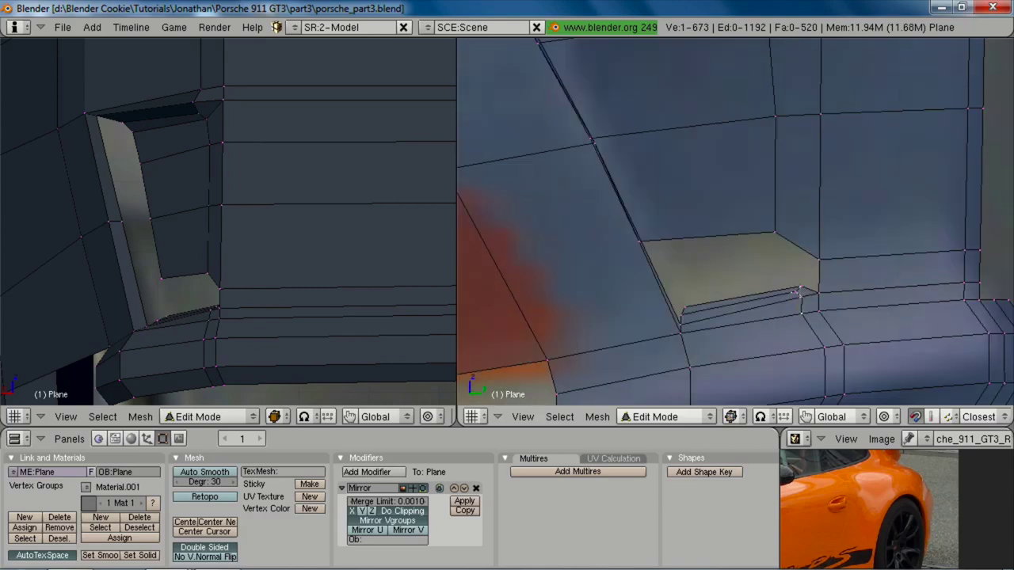
scroll(795, 296, "up", 3)
scroll(766, 263, "down", 5)
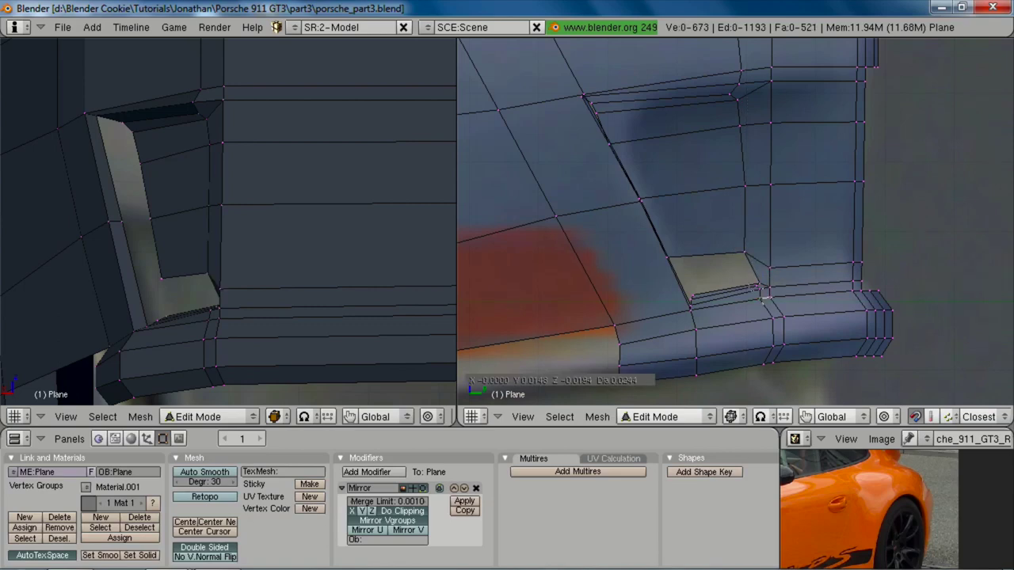
right_click(766, 299, "alt")
key("ctrl+e")
left_click(737, 317)
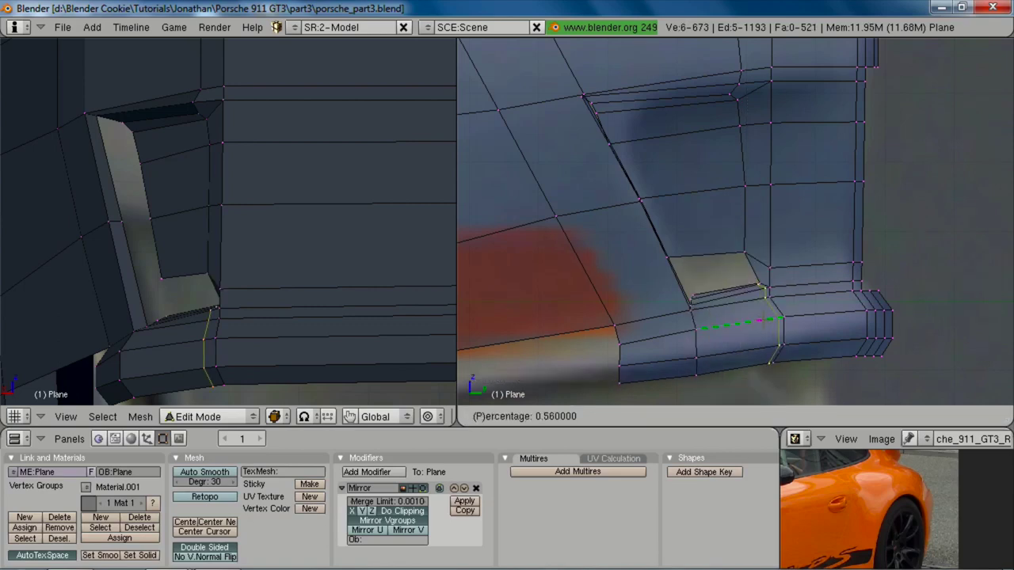
left_click(745, 319)
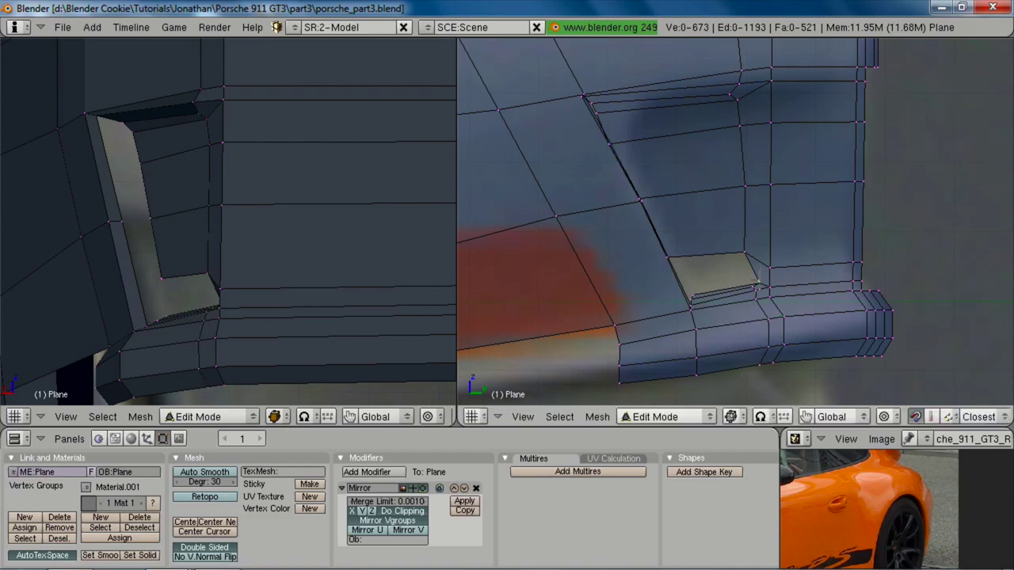
Step: Move the border vertex at the opening's lower rear corner slightly forward
right_click(760, 274)
key("g")
left_click(754, 274)
key("z")
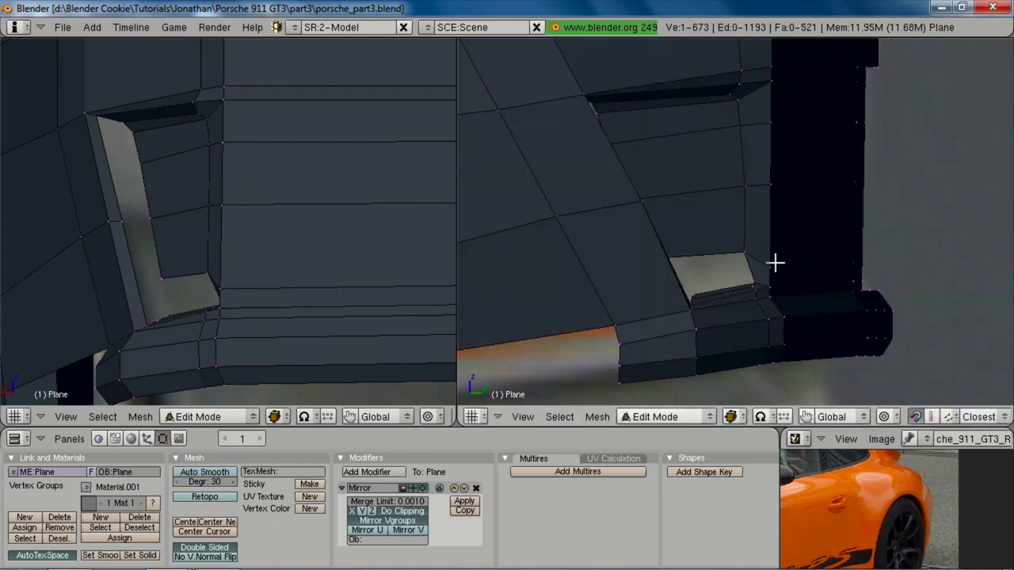
Step: Fill the gap between the recessed panel's lower edge and the lower strip with a face
mouse_move(774, 262)
middle_mouse_down()
mouse_move(715, 337)
mouse_move(676, 328)
mouse_move(766, 282)
mouse_move(755, 252)
mouse_move(749, 259)
mouse_move(695, 218)
mouse_move(748, 195)
middle_mouse_up()
right_click(672, 285, "shift")
key("f")
key("a")
Step: Move the two vertices at the recess's lower rear corner slightly rearward to even out the border
right_click(747, 257)
key("g")
left_click(753, 256)
key("a")
right_click(758, 273)
key("g")
left_click(764, 270)
key("a")
Step: Extrude the border loop around the side vent's open slot, leaving the new loop in place
scroll(756, 276, "down", 6)
scroll(695, 217, "up", 5)
right_click(701, 227, "alt")
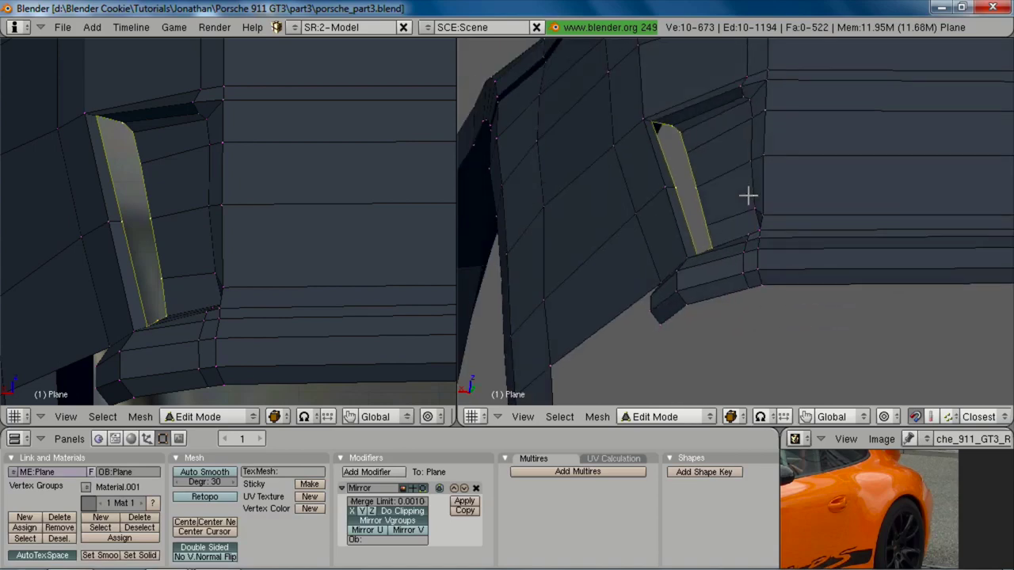
key("e")
left_click(758, 252)
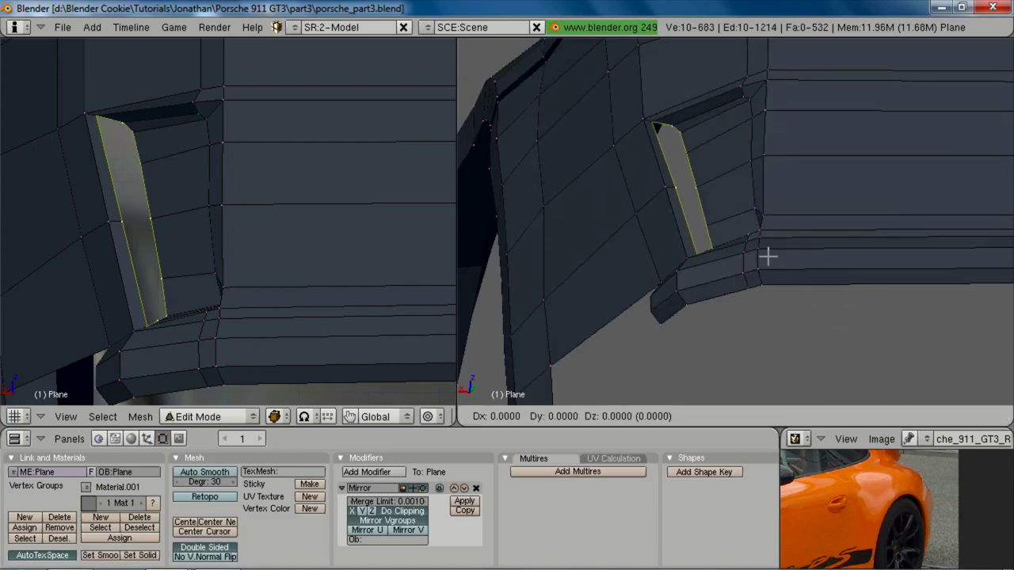
right_click(760, 265)
Step: Move the extruded slot loop forward in side view and position it behind the fender surface to give the slot depth
middle_click_drag(733, 219, 673, 209)
key("z")
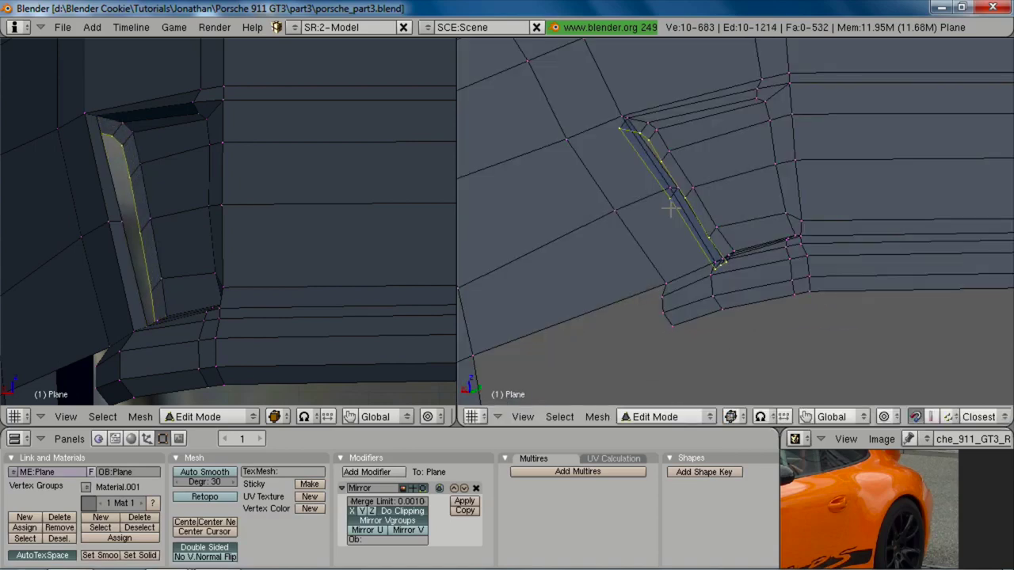
key("KP_3")
key("KP_5")
middle_click_drag(481, 200, 755, 267, "shift")
key("g")
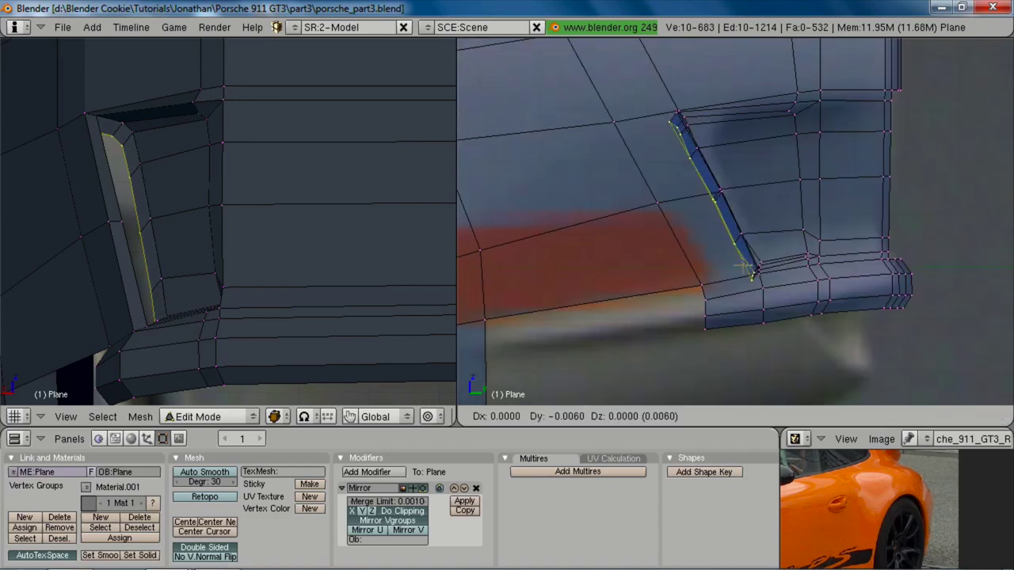
left_click(724, 263)
middle_click_drag(216, 213, 141, 174)
key("g")
left_click(181, 217)
Step: Reduce the selection to the slot's border vertices along the recessed panel's front edge and shift them along X
key("z")
key("a")
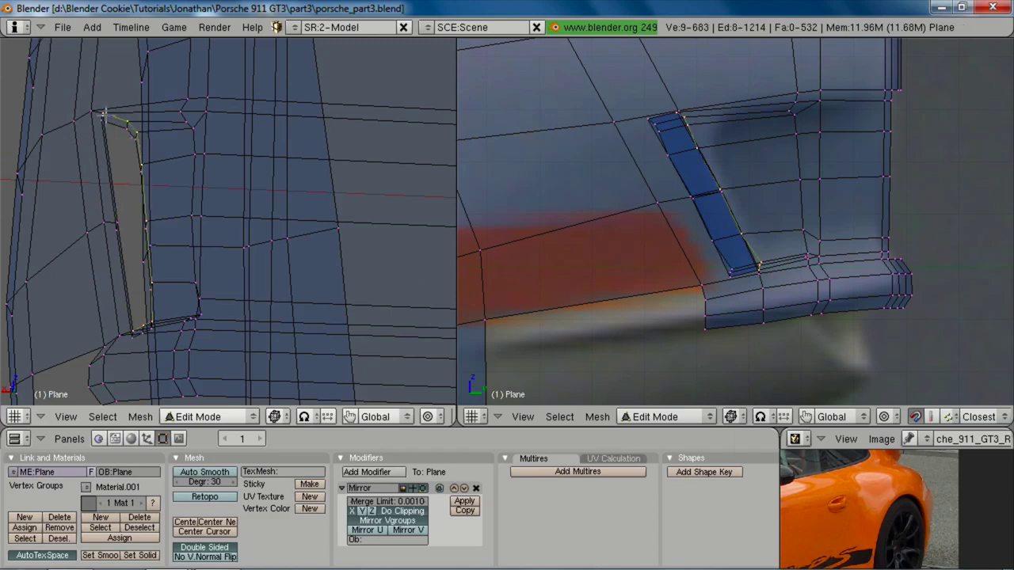
right_click(104, 115, "shift")
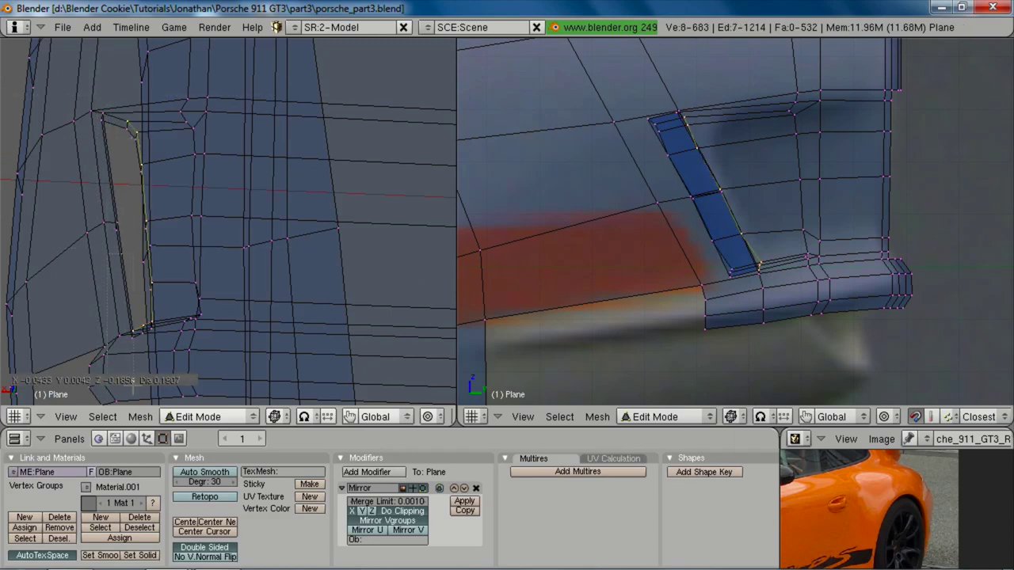
key("z")
key("g")
key("x")
left_click(189, 276)
middle_click_drag(186, 266, 192, 154)
key("Tab")
scroll(196, 188, "down", 4)
middle_click_drag(197, 189, 258, 225)
key("Tab")
scroll(879, 222, "up", 2)
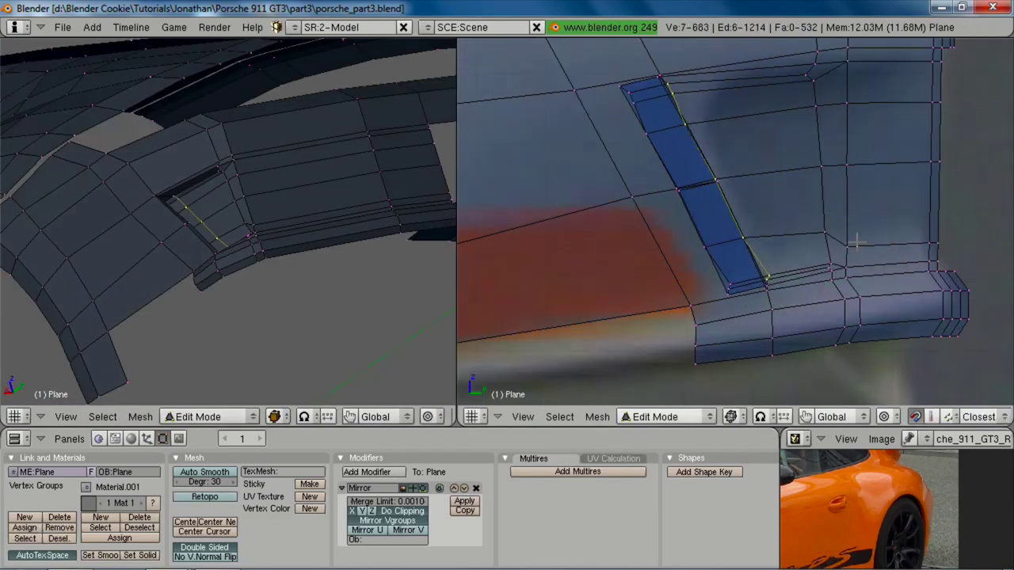
Step: Move the vertices of the vent's rear vertical edge slightly rearward and adjust their depth at the bumper corner
right_click(868, 87, "shift")
key("z")
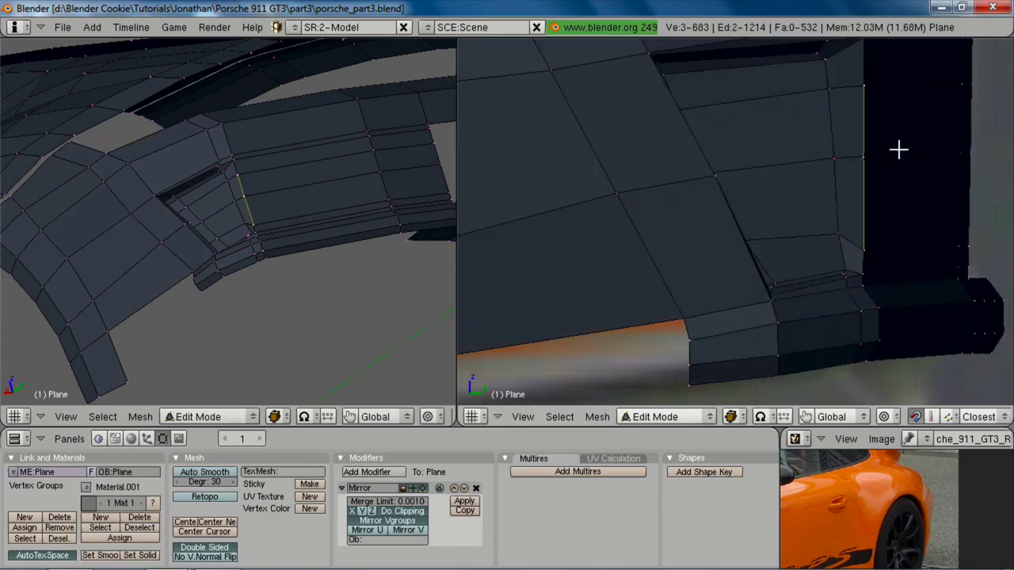
middle_click_drag(899, 150, 870, 240, "shift")
key("g")
left_click(876, 251)
middle_click_drag(236, 224, 323, 267)
key("g")
left_click(209, 239)
Step: Reposition the inner vertices around the recess's lower rear corner and along its inner rear edge to even out the border
scroll(280, 253, "up", 4)
right_click(287, 220)
key("g")
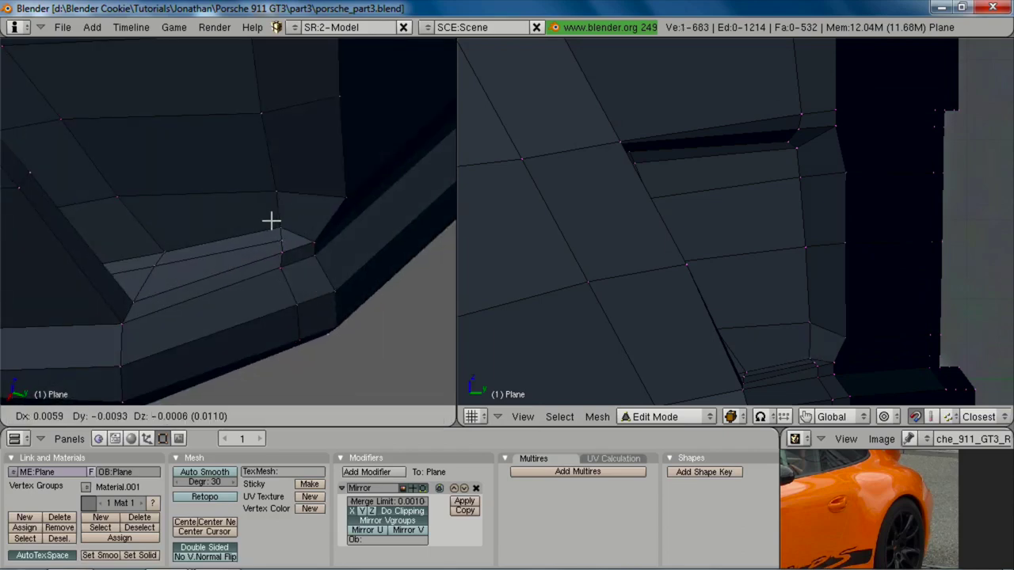
left_click(270, 229)
key("g")
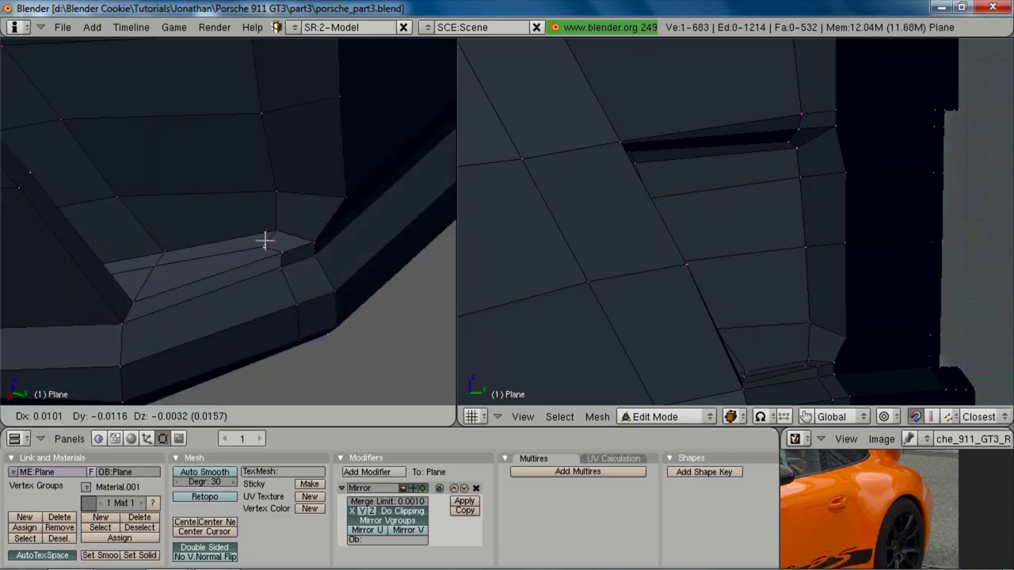
left_click(266, 241)
key("g")
left_click(270, 152)
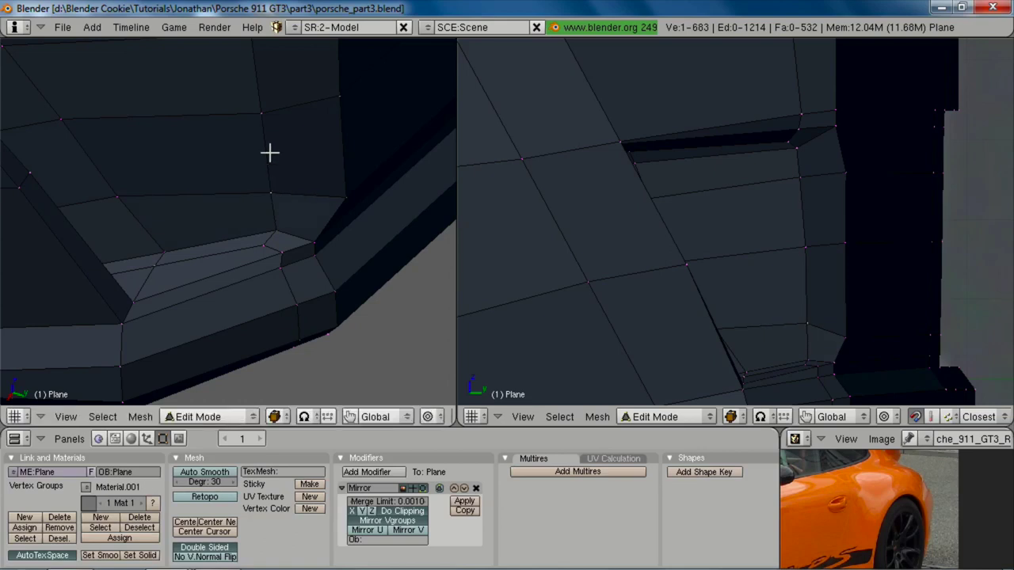
key("g")
left_click(797, 258)
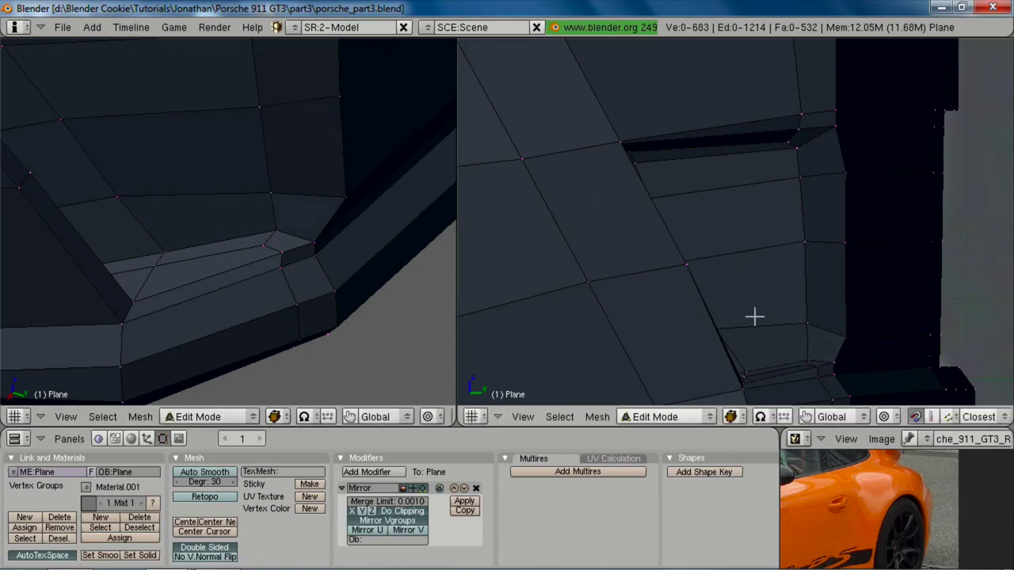
Step: Nudge the recessed panel's lower front edge vertex slightly rearward
key("z")
right_click(715, 332)
key("g")
left_click(718, 333)
key("z")
key("a")
Step: Move the group of vertices at the recess's lower front corner slightly forward
key("z")
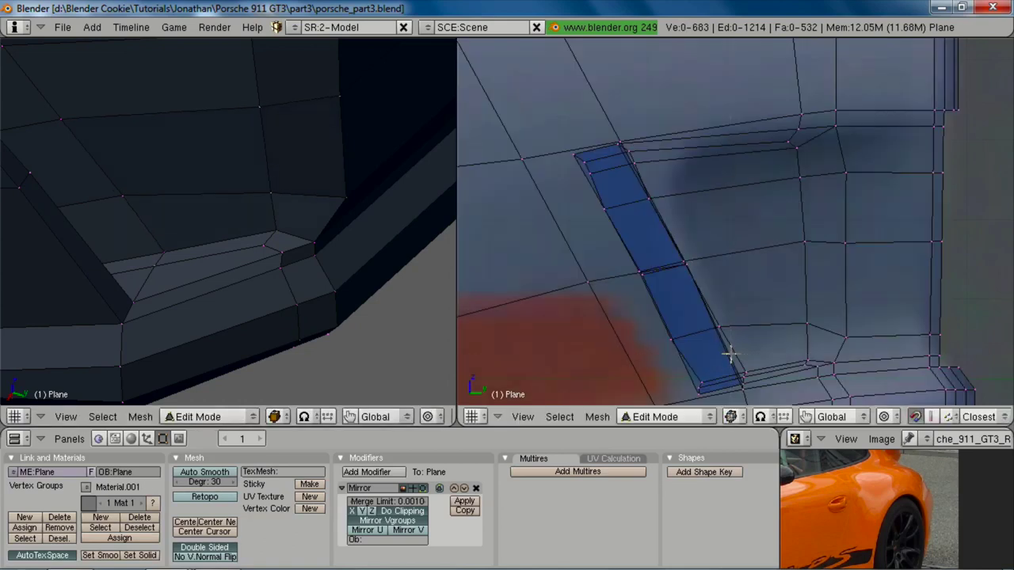
key("b")
left_click_drag(731, 354, 764, 388)
key("g")
left_click(744, 381)
key("a")
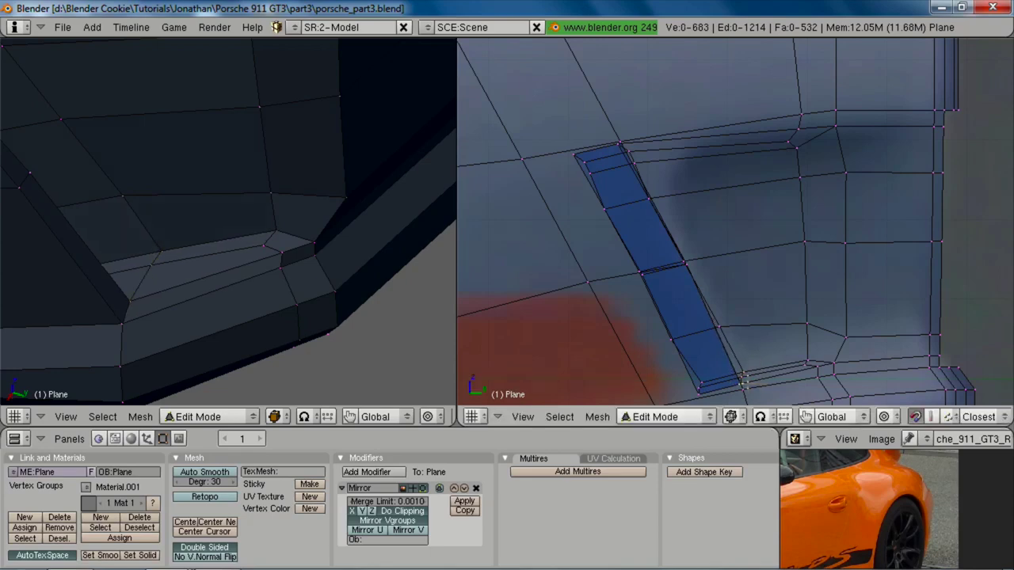
Step: Nudge the lower front corner vertex of the recessed panel and the front edge vertex above it slightly forward
right_click(745, 373, "shift")
key("g")
left_click(741, 373)
right_click(740, 373)
key("g")
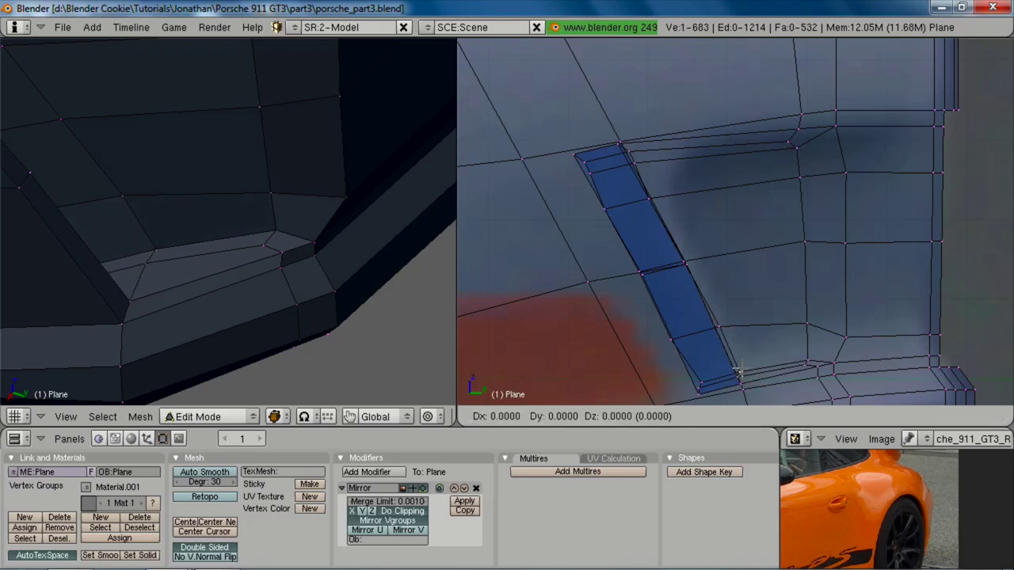
left_click(734, 371)
right_click(720, 323)
key("g")
left_click(714, 321)
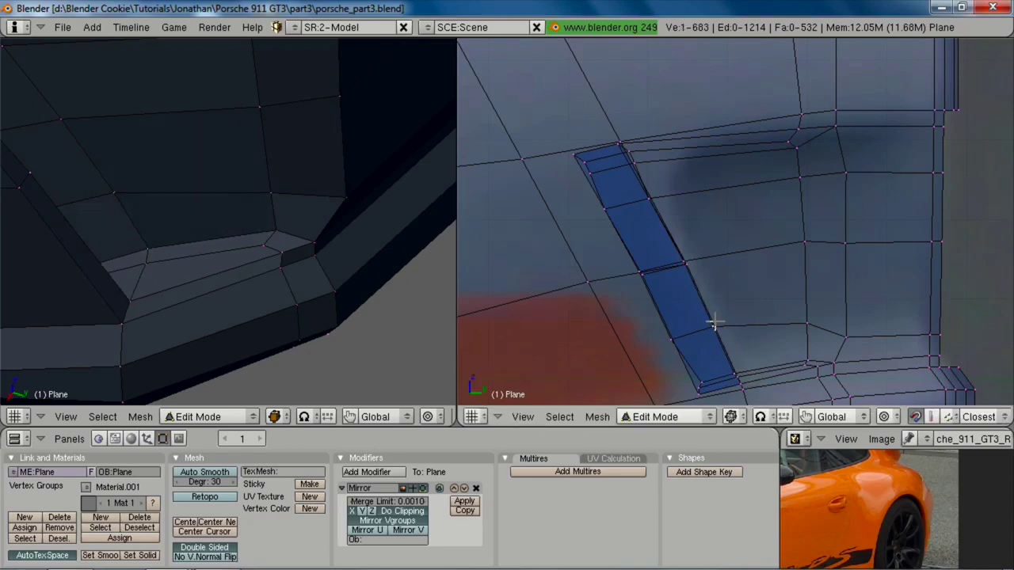
Step: Nudge the vertices at the lower and upper ends of the extruded slot loop's front side slightly forward
key("g")
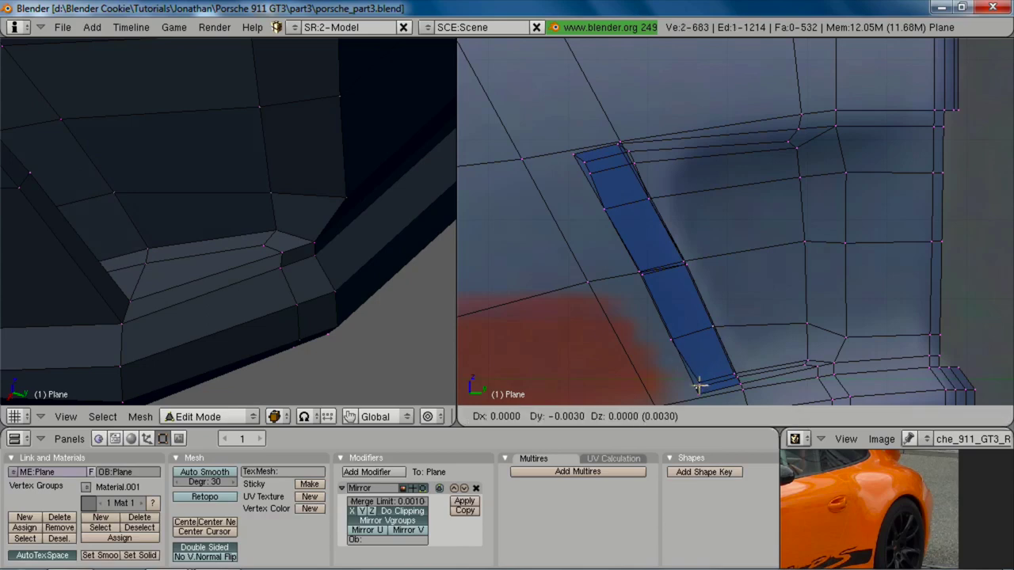
left_click(699, 385)
right_click(699, 383)
key("g")
left_click(693, 385)
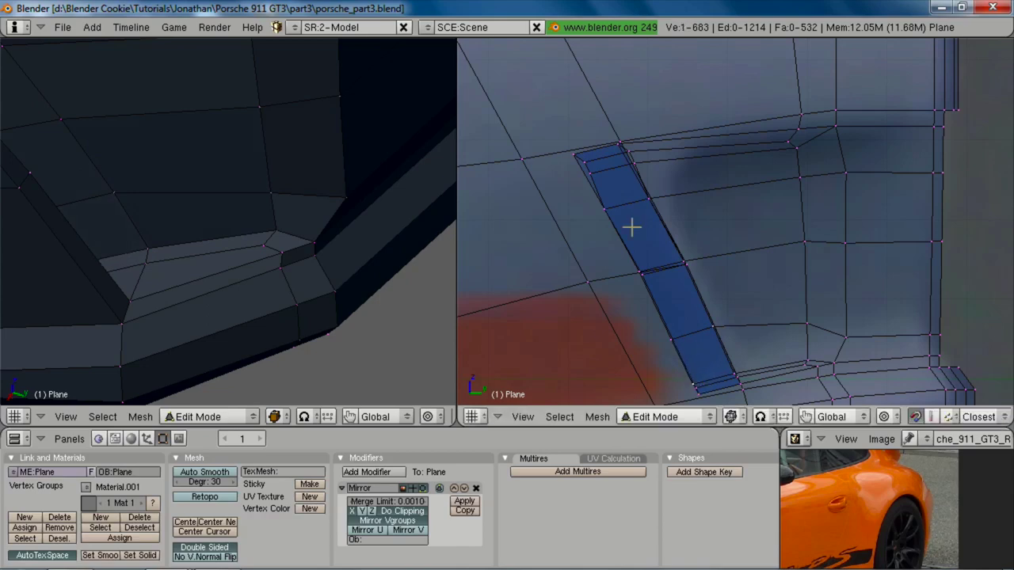
key("g")
left_click(580, 161)
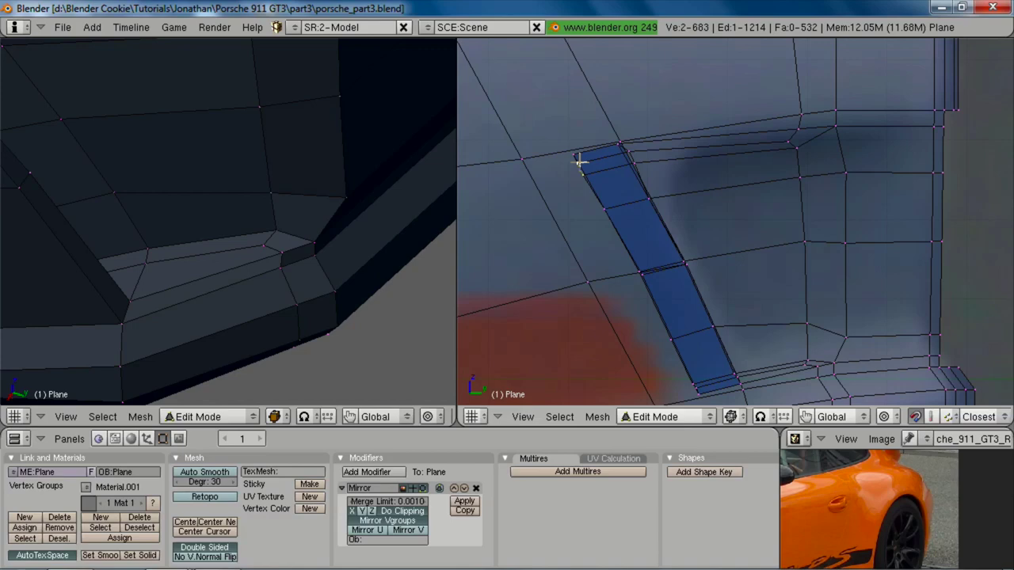
Step: Move the two vertices at the recess's upper front corner slightly forward
right_click(641, 156, "shift")
key("g")
left_click(637, 155)
key("z")
scroll(761, 214, "down", 3)
middle_click_drag(800, 224, 649, 202)
key("KP_3")
key("z")
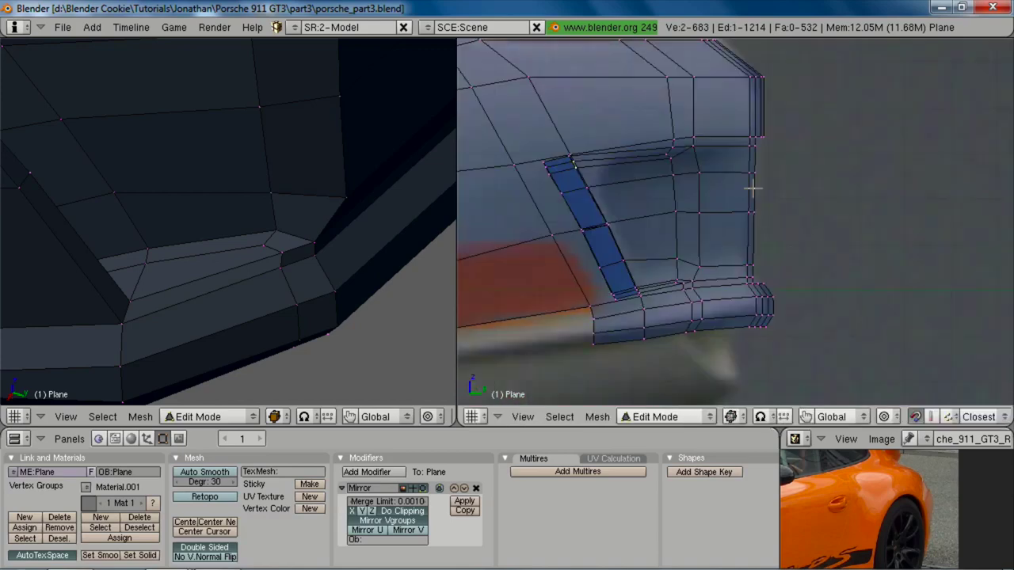
Step: Select the two fender faces bordering the front of the slot and move them about 0.0065 along X
key("a")
key("z")
middle_click_drag(706, 235, 730, 106, "shift")
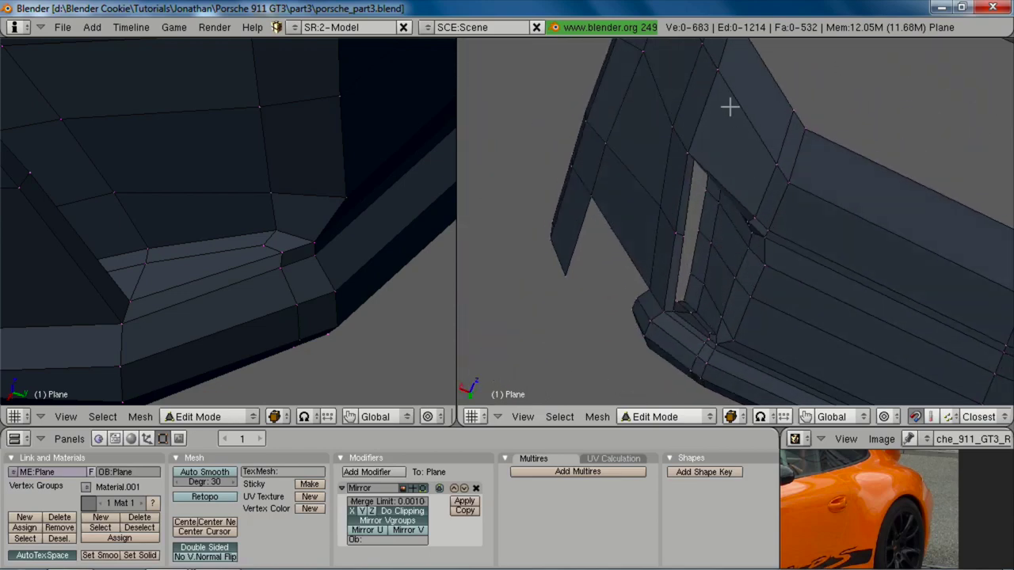
key("z")
right_click(660, 212, "shift")
right_click(660, 315, "shift")
key("z")
key("g")
key("x")
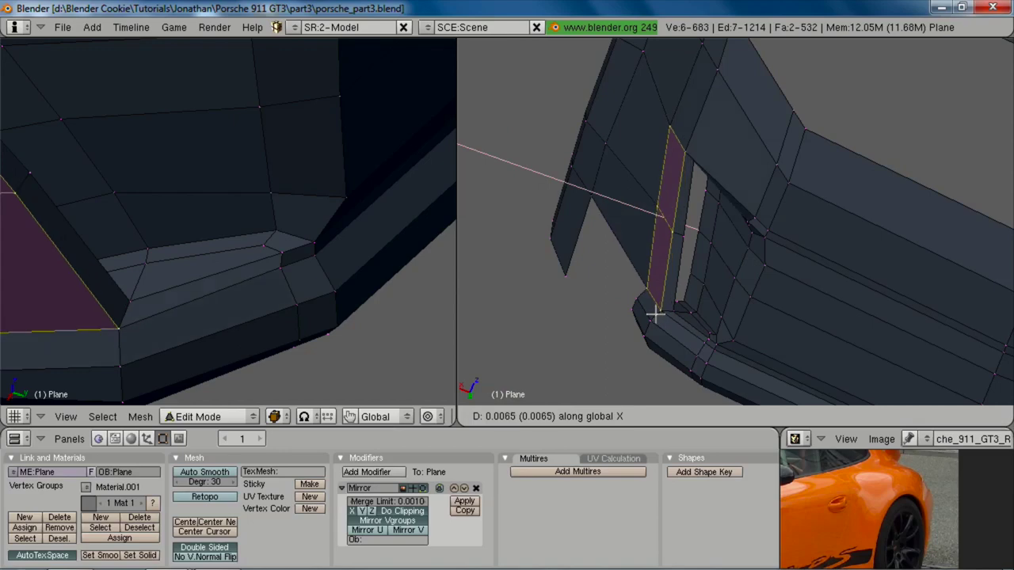
left_click(655, 315)
Step: Select only the six front edge vertices of the slot's extruded border and move them inward along X
middle_click_drag(704, 298, 688, 189)
key("a")
right_click(691, 184, "alt")
key("z")
right_click(681, 180, "alt+shift")
key("b")
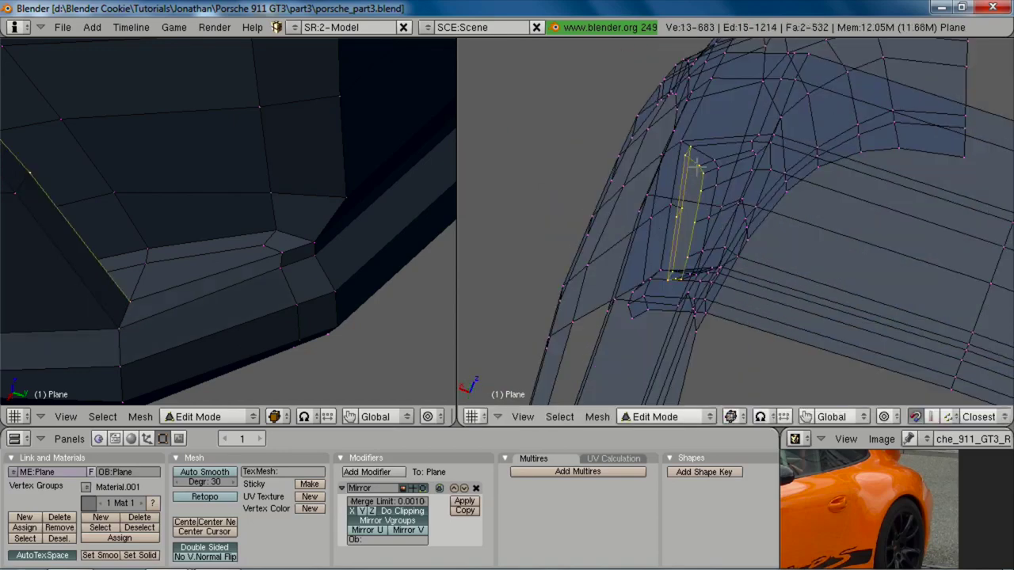
right_click_drag(693, 154, 729, 247)
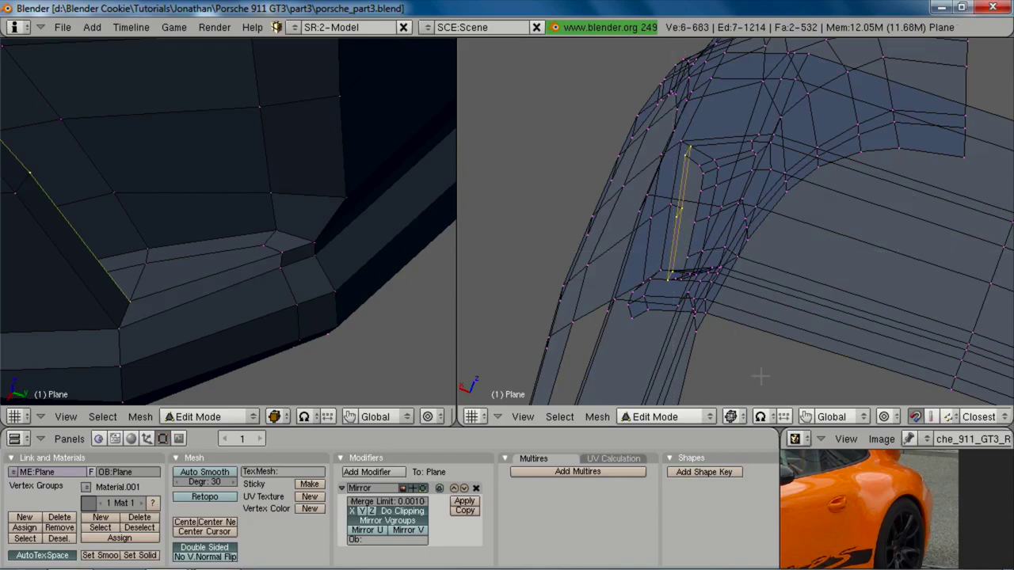
key("z")
key("g")
key("x")
left_click(694, 226)
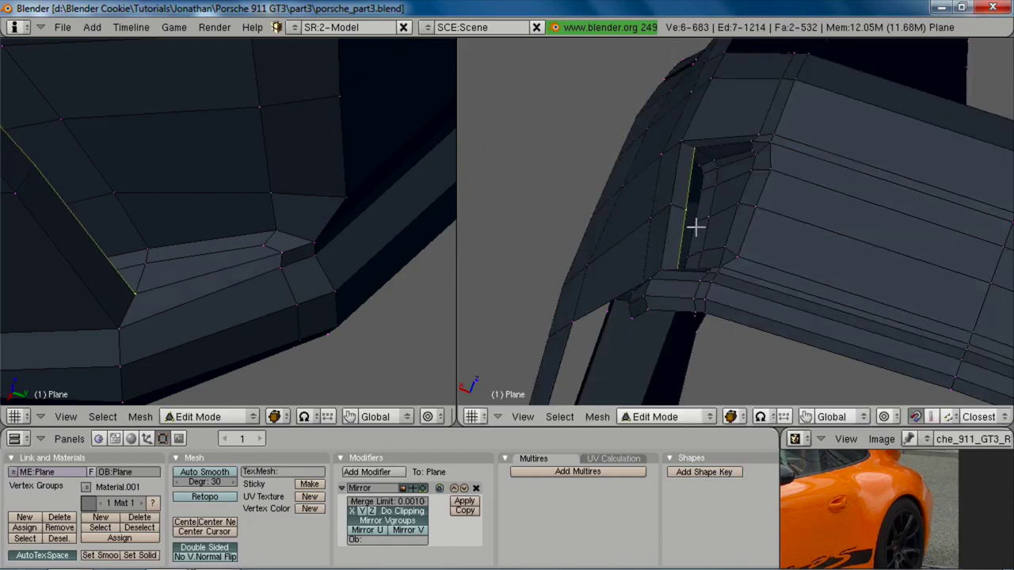
Step: Compare the fender and vent with the side reference, and frame the lower bumper area in both side and rear views
key("Tab")
scroll(683, 239, "down", 7)
middle_click_drag(671, 249, 763, 303)
key("KP_3")
scroll(772, 293, "up", 4)
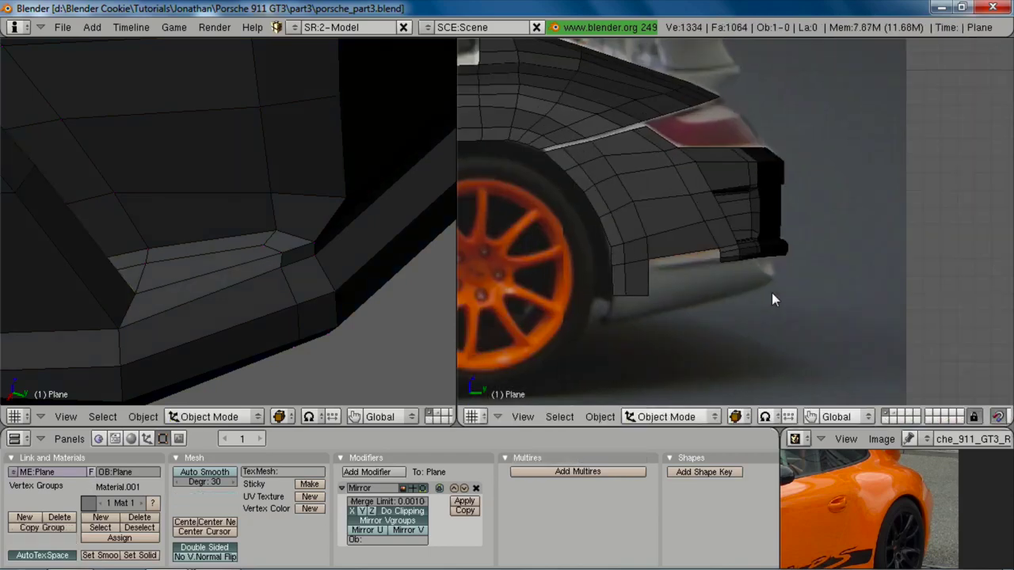
key("Tab")
key("z")
scroll(768, 211, "down", 4)
key("2")
scroll(808, 317, "up", 3)
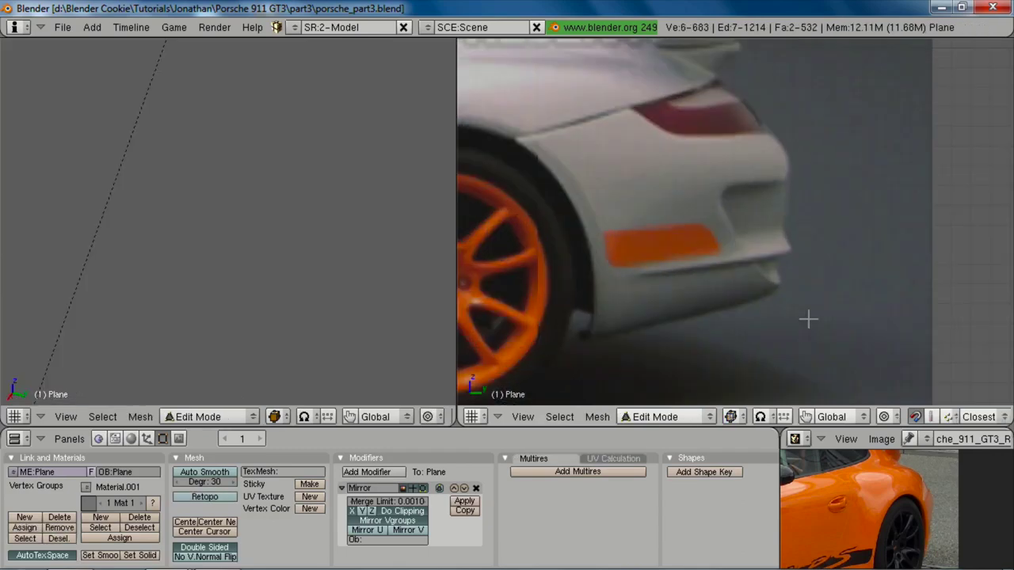
key("1")
scroll(262, 319, "down", 9)
middle_click_drag(245, 283, 166, 208)
key("KP_3")
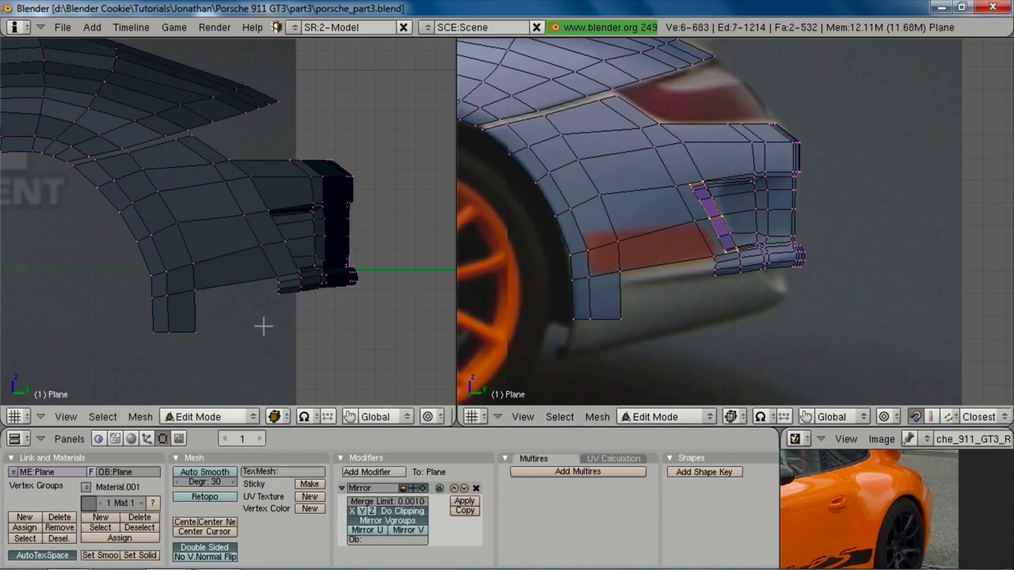
scroll(230, 320, "down", 5)
key("ctrl+KP_1")
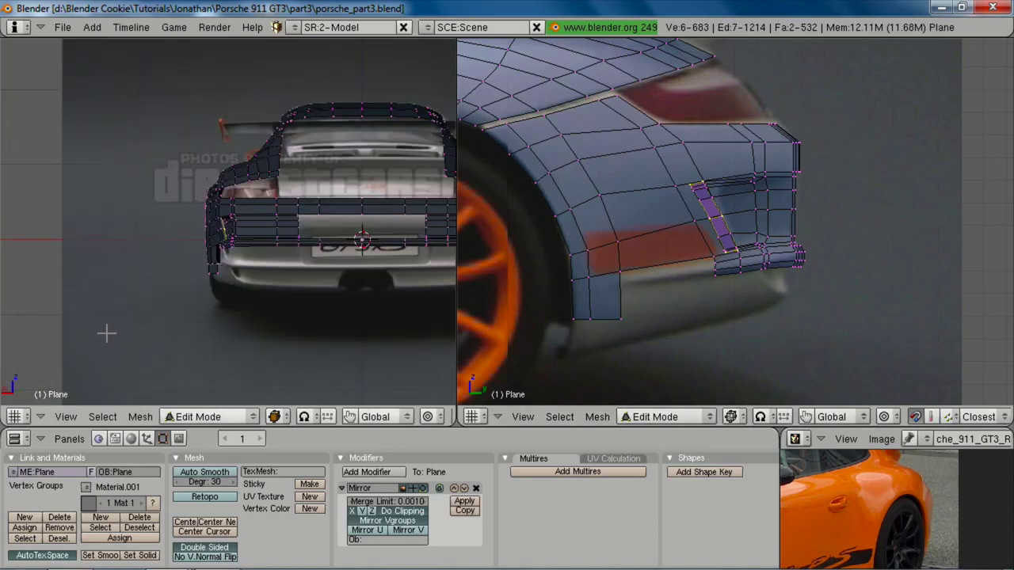
scroll(107, 334, "up", 5)
middle_click_drag(242, 372, 187, 342, "shift")
scroll(188, 342, "up", 2)
scroll(895, 266, "up", 2)
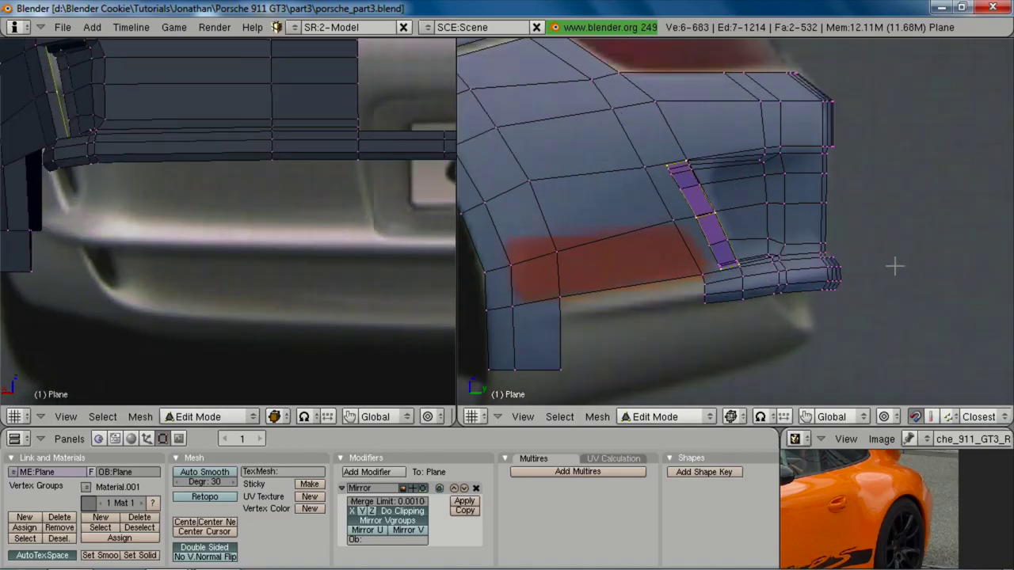
Step: Duplicate the whole side vent with its front border strip and place the copy below the bumper lip
scroll(895, 266, "up", 1)
key("a")
key("b")
left_click_drag(626, 117, 722, 209)
left_click_drag(761, 296, 762, 297)
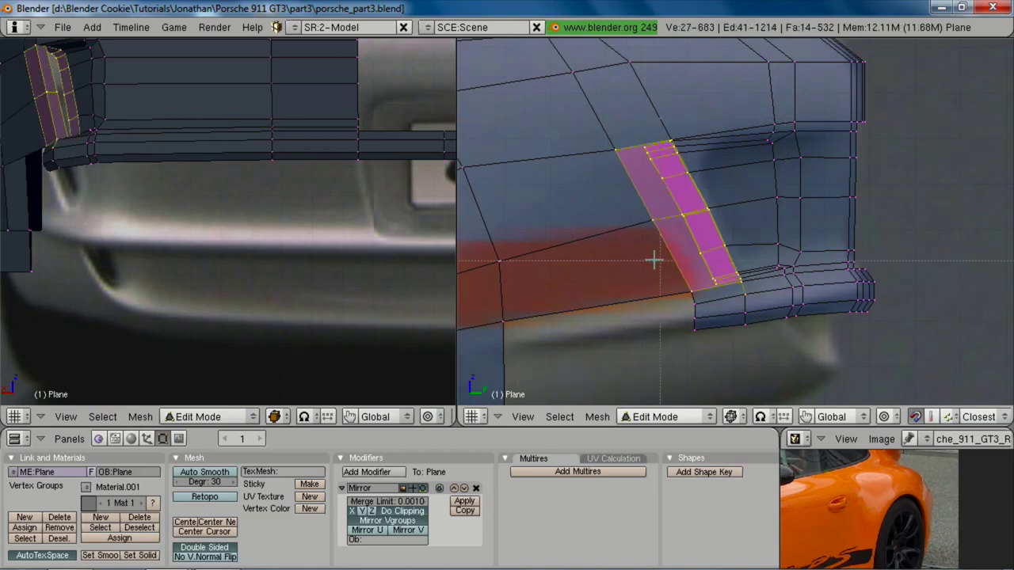
left_click_drag(733, 91, 821, 284)
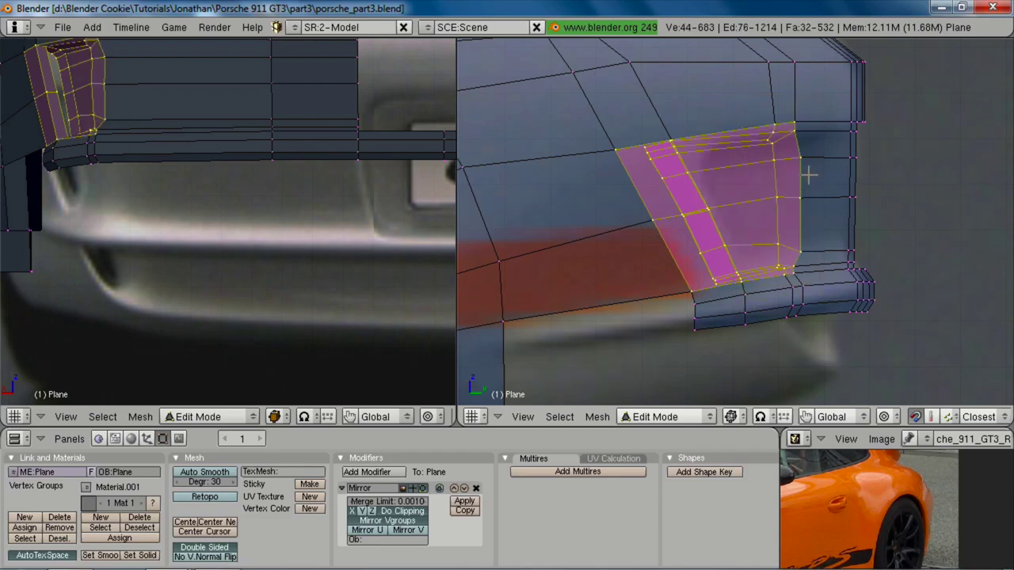
key("shift+d")
left_click(869, 377)
middle_click_drag(871, 381, 857, 294, "shift")
Step: Scale the vent copy to about 0.51 in Y and Z, leaving X unscaled, and move it up toward the bumper lip
key("s")
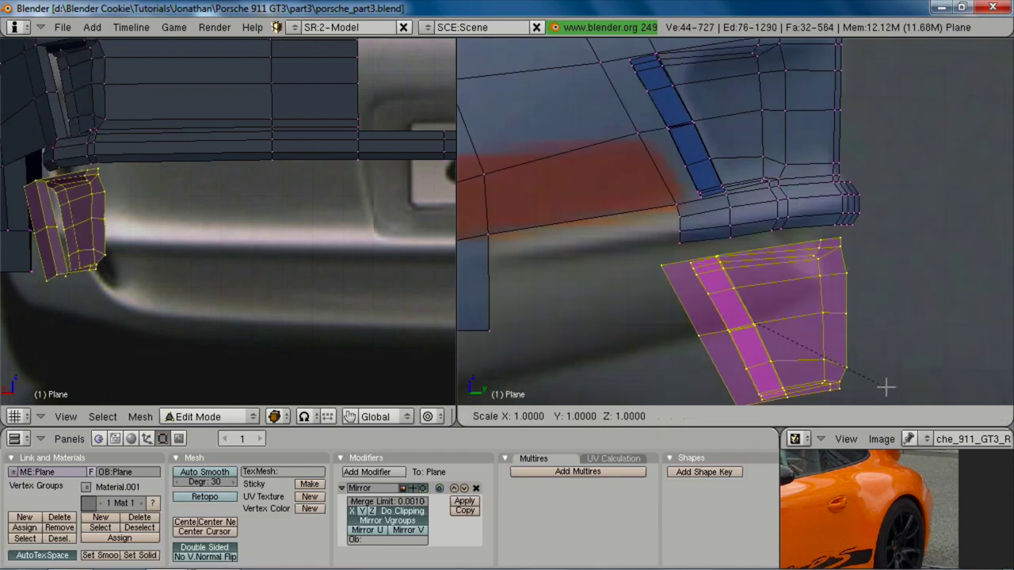
key("shift+x")
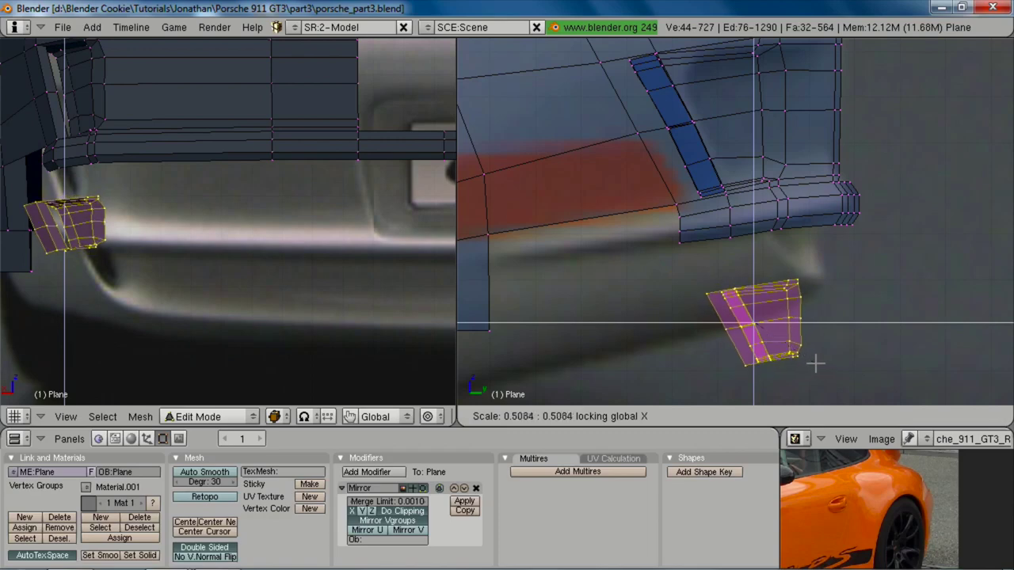
left_click(814, 362)
key("g")
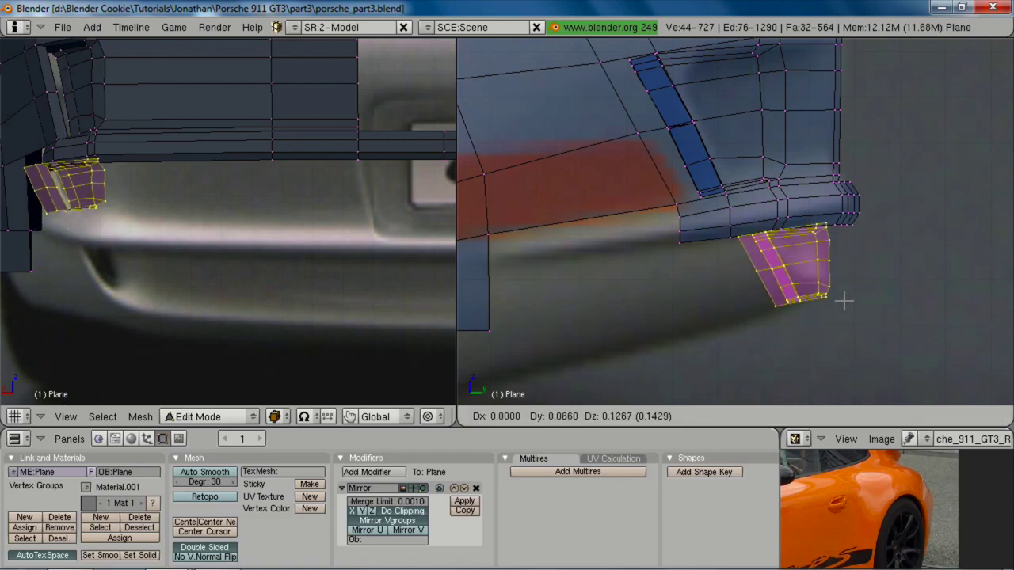
left_click(840, 312)
Step: Align the vent copy along X against the rear reference and place it directly beneath the bumper lip's outer end
middle_click_drag(104, 234, 136, 225, "shift")
key("g")
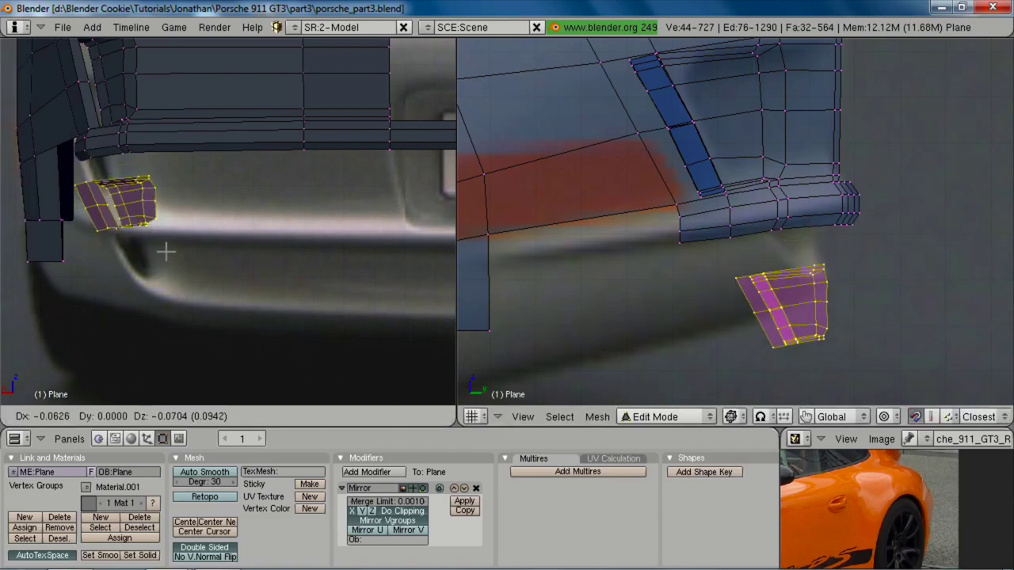
left_click(163, 242)
key("g")
key("x")
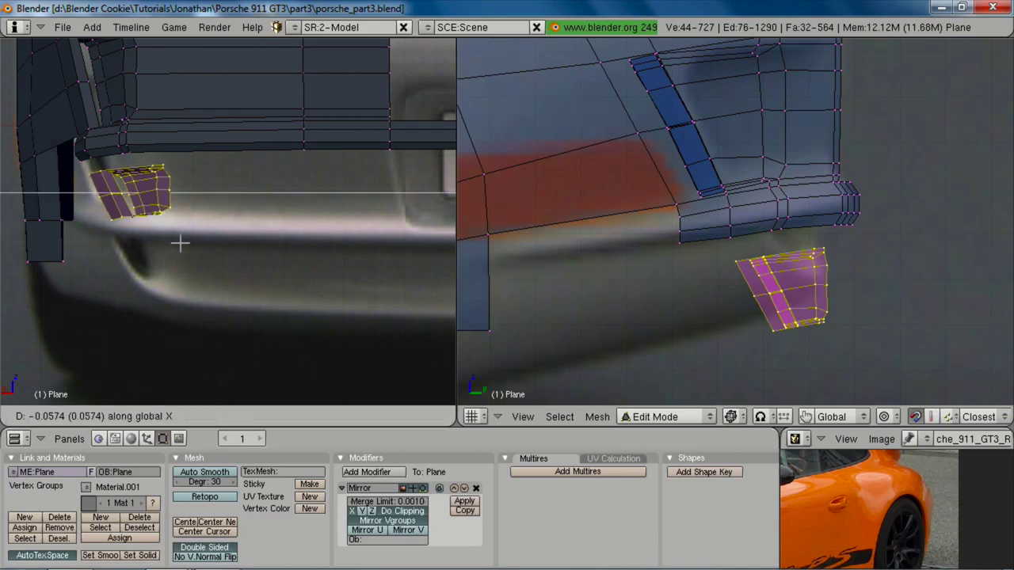
left_click(175, 240)
key("g")
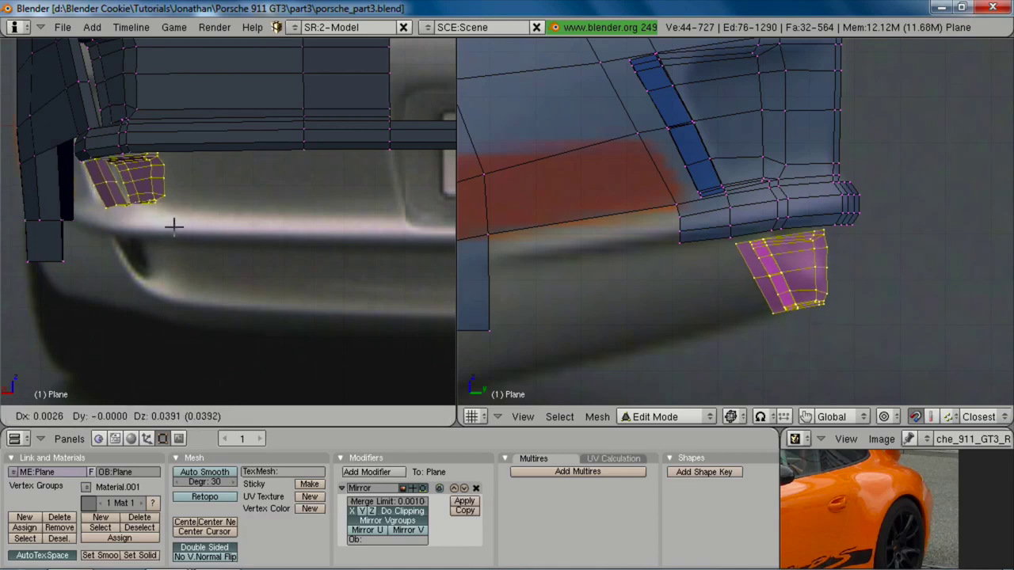
left_click(171, 224)
Step: Shift the vent copy slightly forward along Y in the side view, keeping it just beneath the bumper lip
scroll(696, 274, "up", 2)
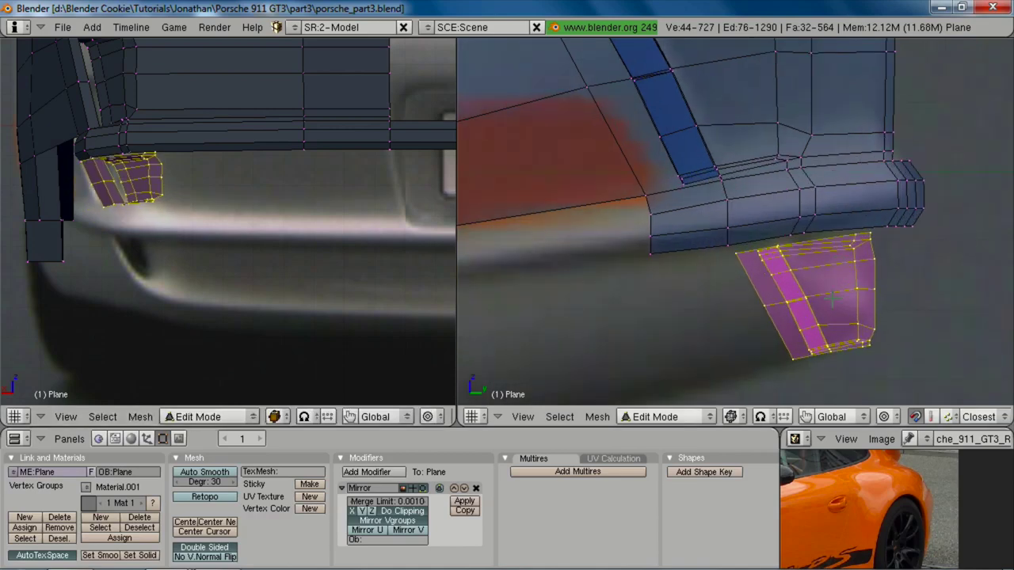
key("2")
key("1")
key("g")
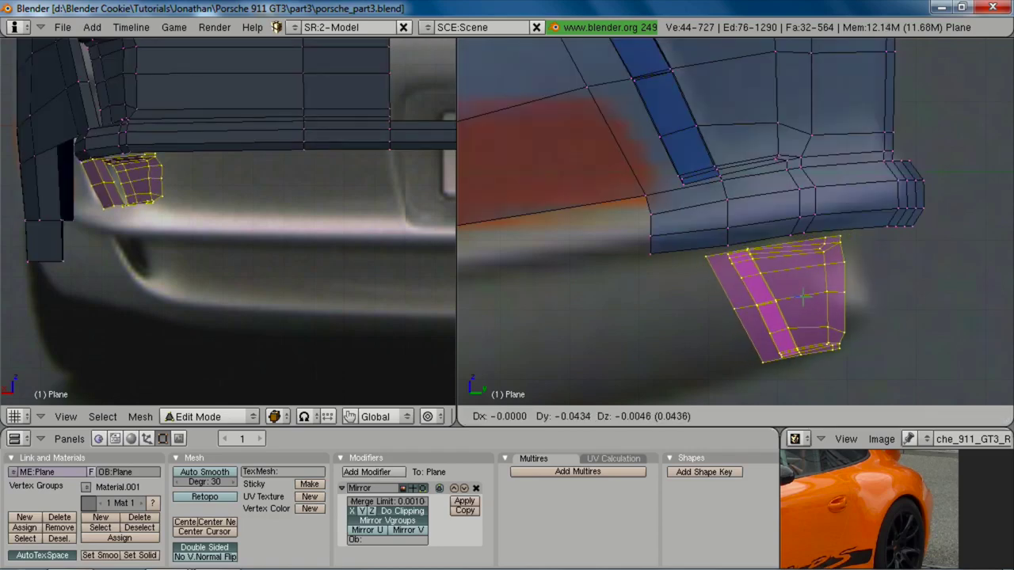
left_click(814, 293)
Step: Move the bumper lip's lower vertices above the vent copy rearward to line up with its front slot edge
key("a")
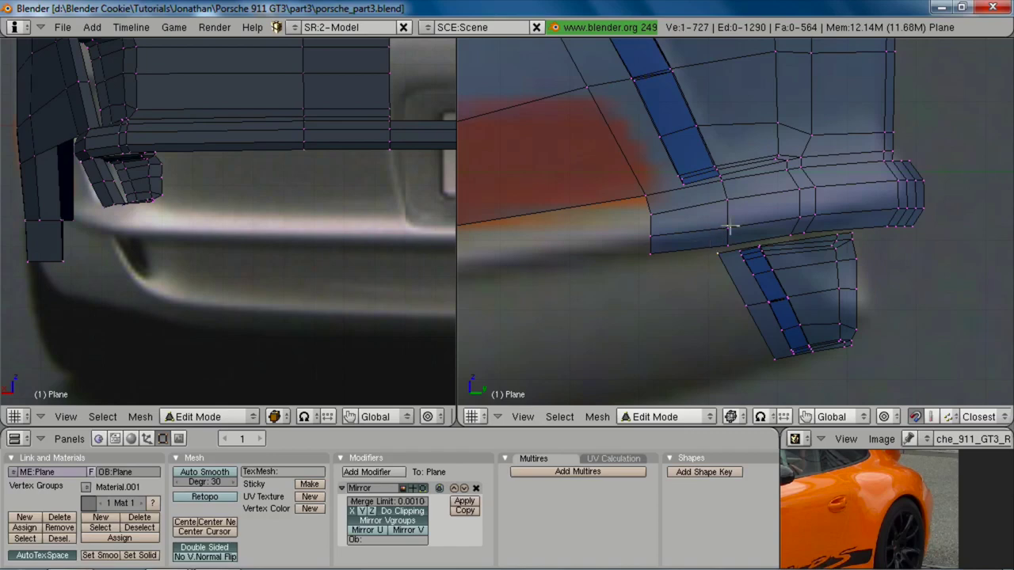
key("g")
left_click(742, 246)
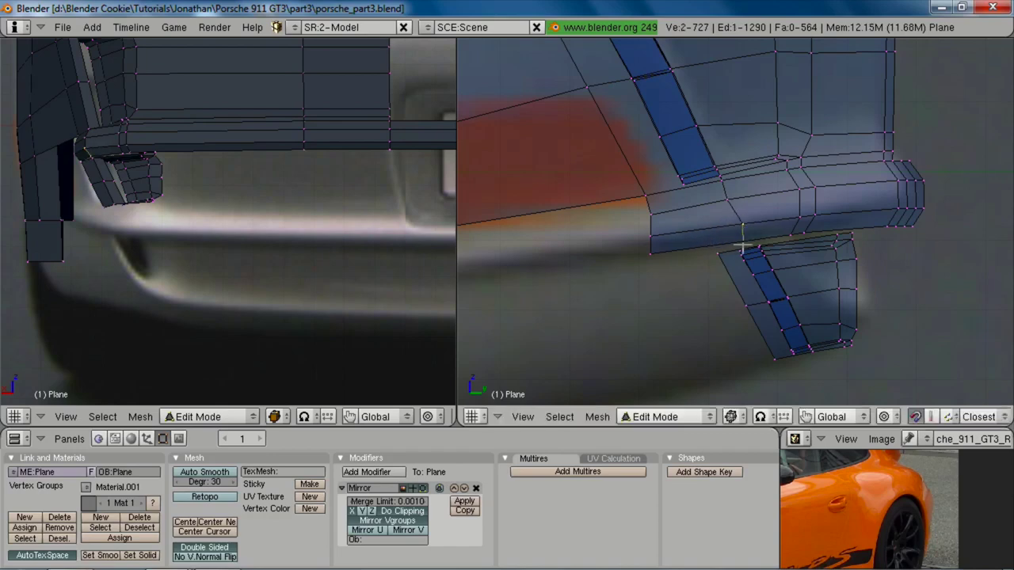
key("g")
left_click(749, 239)
key("a")
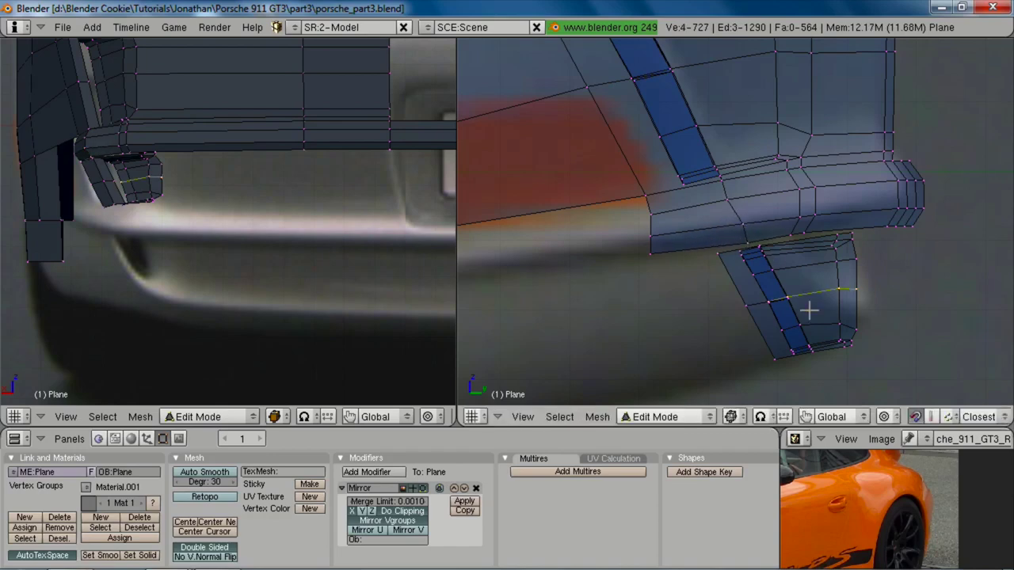
Step: Delete the middle horizontal edge loops from the vent copy's recessed panel and its front border strip
mouse_move(809, 311)
middle_mouse_down()
mouse_move(792, 230)
mouse_move(728, 258)
middle_mouse_up()
key("x")
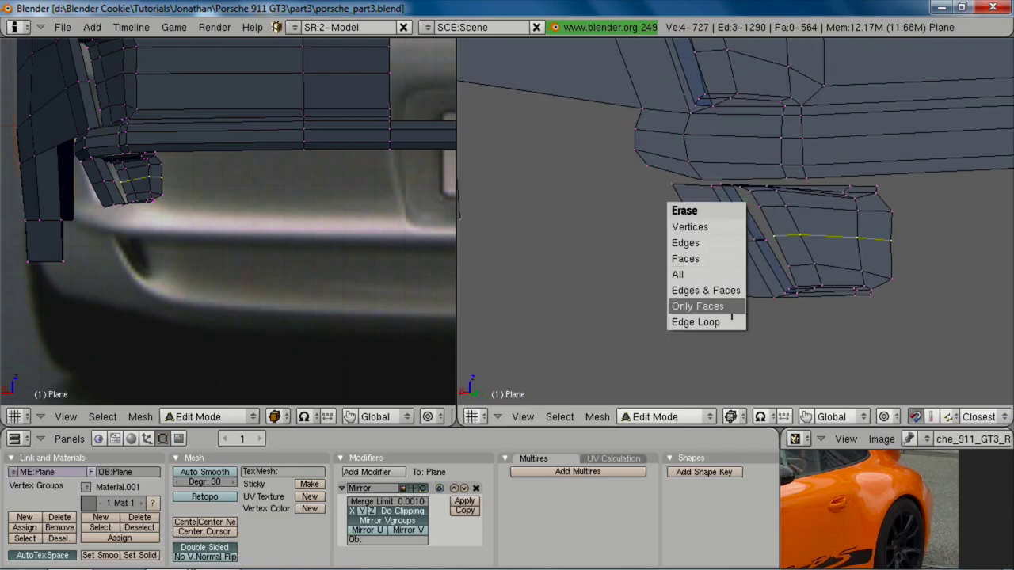
left_click(726, 321)
key("a")
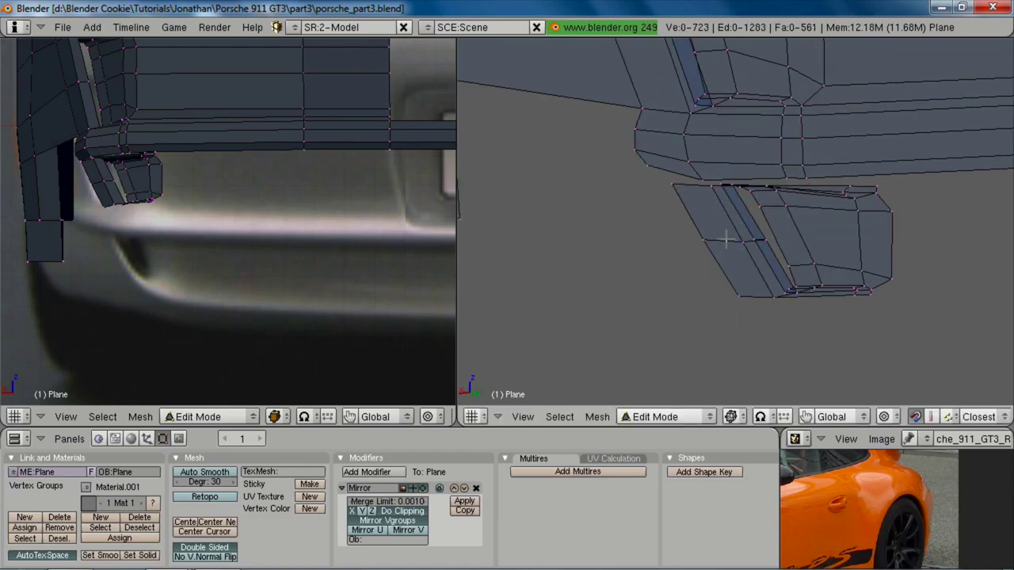
right_click(726, 238, "alt")
key("x")
left_click(722, 243)
Step: Select the rear end vertices of the vent copy and move them slightly forward along Y in the side view
key("z")
mouse_move(718, 280)
middle_mouse_down()
mouse_move(753, 248)
mouse_move(706, 222)
mouse_move(813, 220)
mouse_move(835, 188)
middle_mouse_up()
key("a")
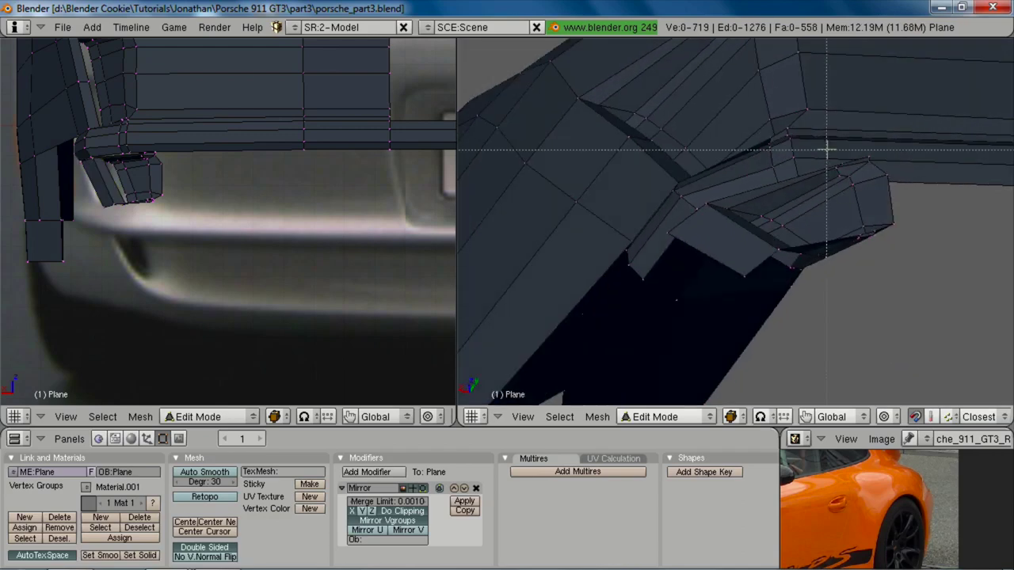
left_click_drag(826, 149, 926, 252)
key("z")
middle_click_drag(917, 244, 842, 209)
key("g")
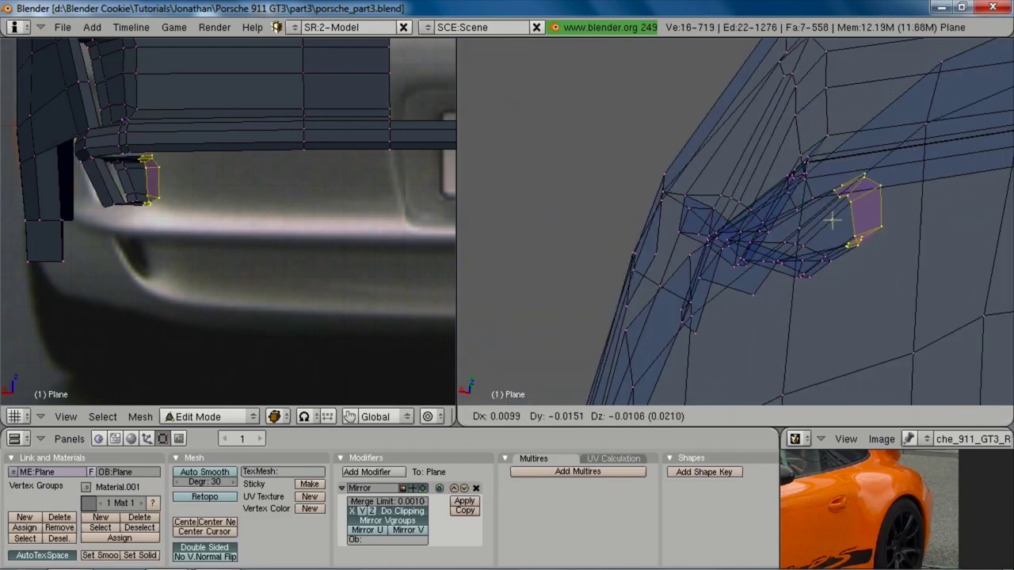
right_click(819, 228)
key("KP_3")
key("z")
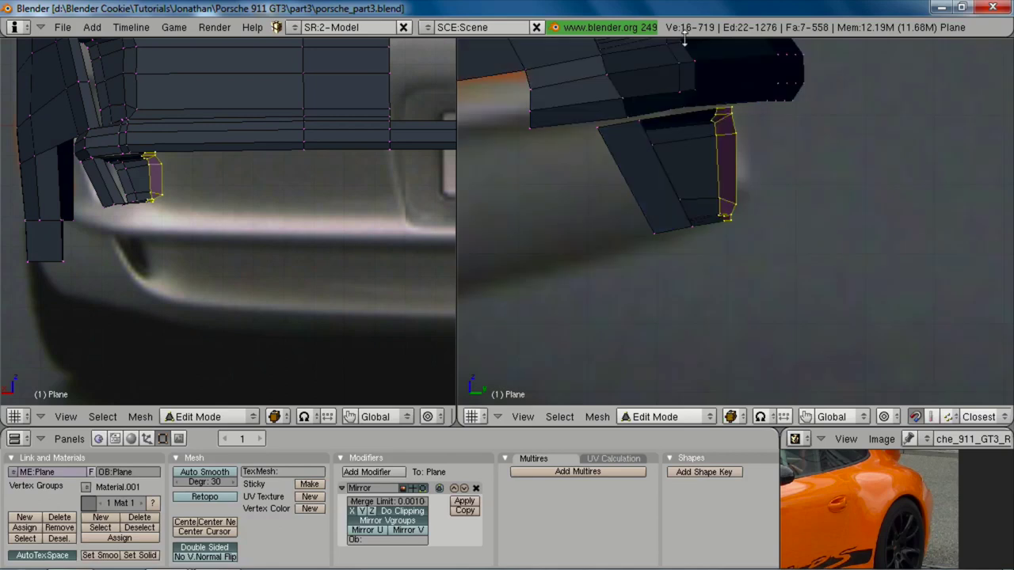
key("g")
left_click(686, 101)
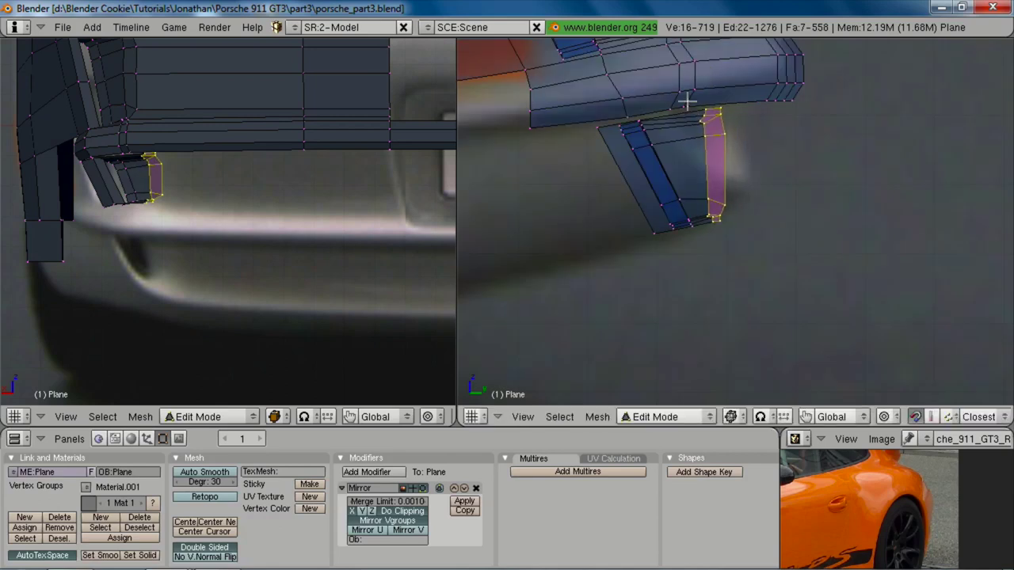
Step: Move the bumper lip's vertex pair above the vent copy rearward by about 0.023, toward the vent's rear edge
key("a")
key("g")
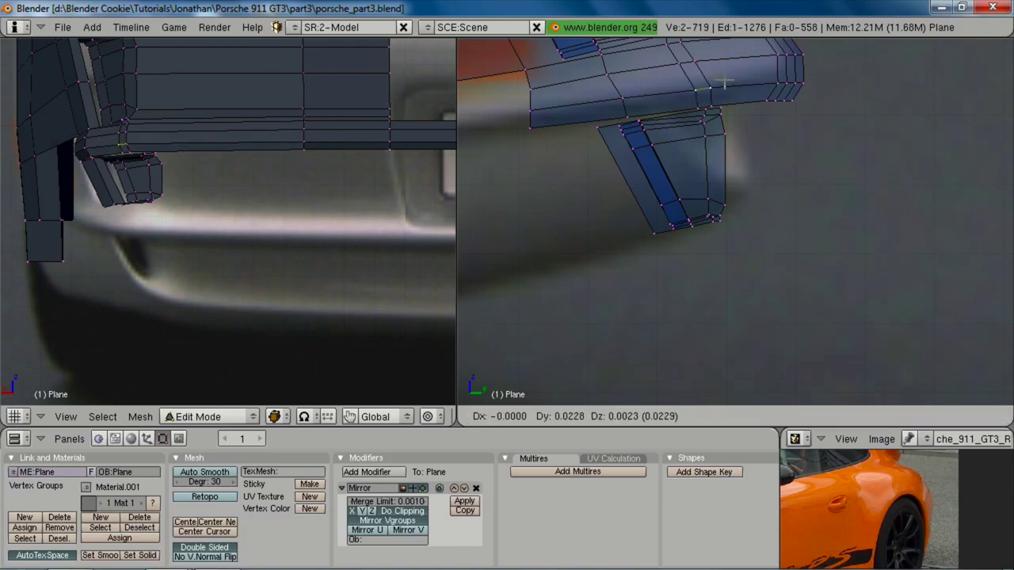
left_click(724, 81)
key("a")
right_click(680, 62, "shift")
Step: Select the vent copy's rear end vertices and move them outward along X to make the vent shallower
key("z")
middle_click_drag(705, 95, 764, 228)
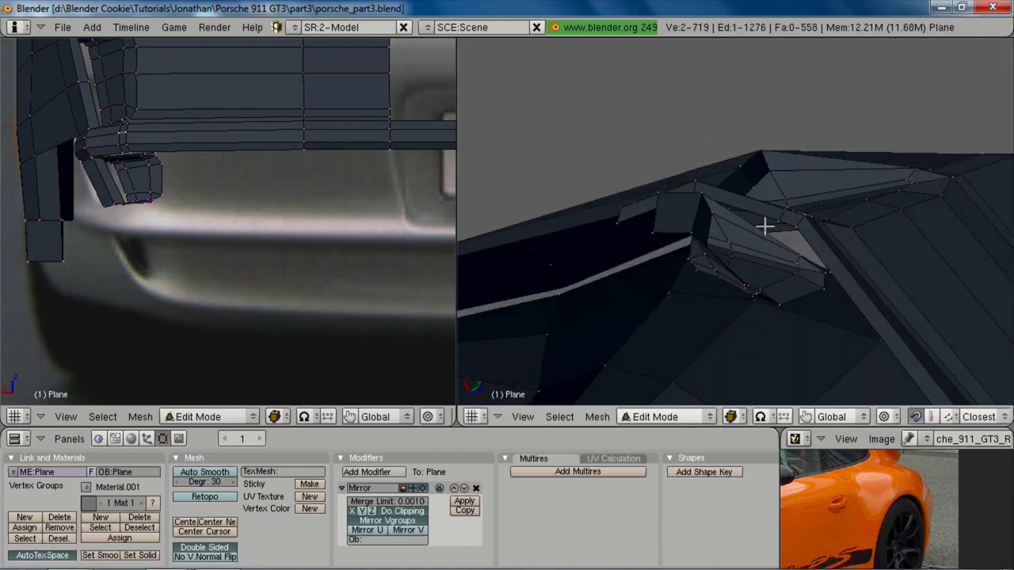
middle_click_drag(761, 282, 802, 250)
key("b")
left_click_drag(802, 234, 870, 293)
key("z")
middle_click_drag(765, 242, 776, 281)
key("g")
key("x")
left_click(777, 275)
key("g")
key("x")
left_click(776, 231)
key("a")
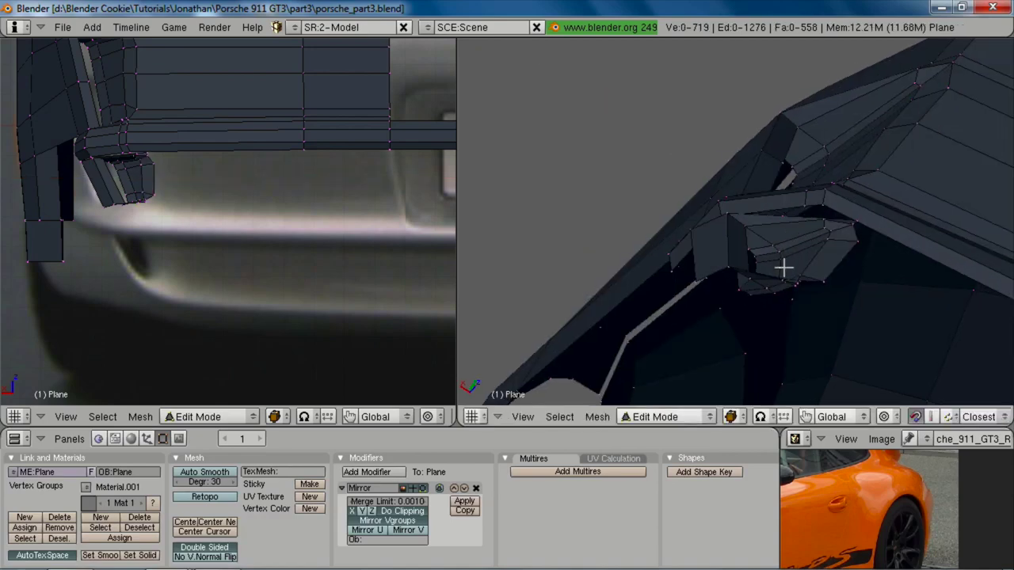
Step: Select the face loop inside the vent copy's slot and scale it down along X
right_click(758, 266, "alt+shift")
key("z")
key("z")
key("s")
key("x")
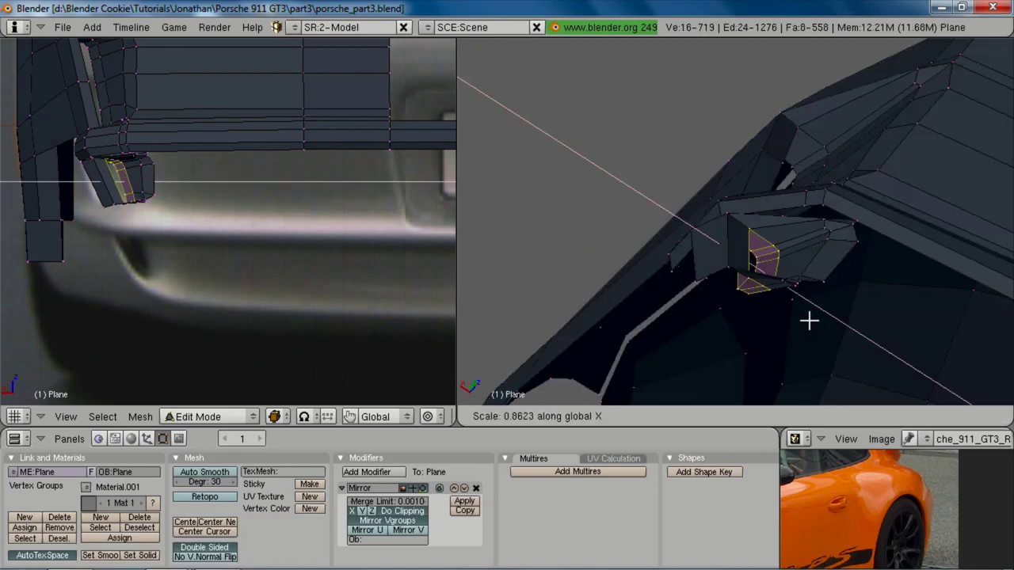
Step: Scale the selected vent faces to about 0.86 along X and reposition the outer edge of the side flap below the bumper ridge
left_click(799, 310)
middle_click_drag(711, 201, 703, 266)
key("a")
right_click(694, 251, "alt")
key("g")
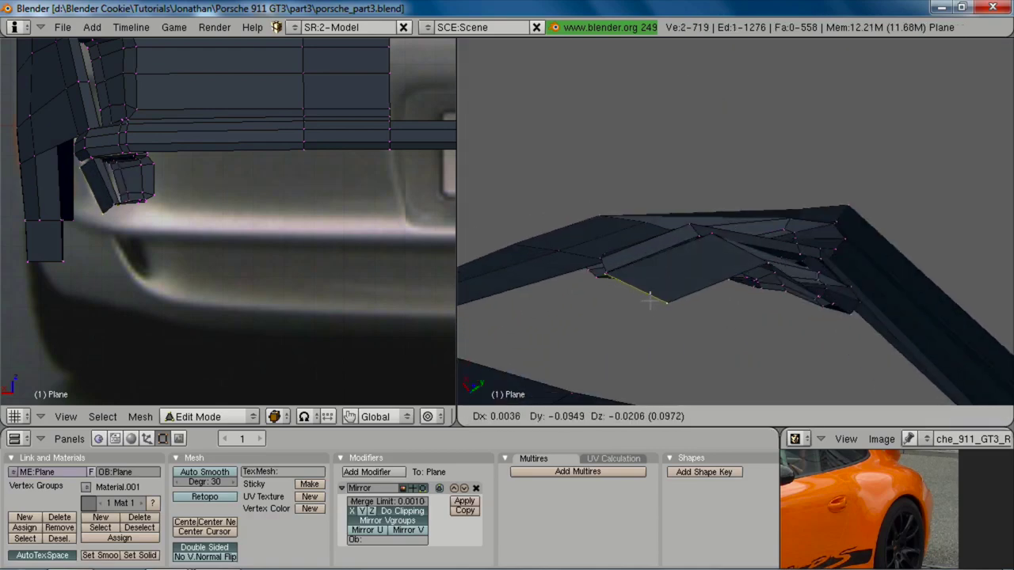
left_click(654, 302)
middle_click_drag(719, 176, 740, 294)
key("g")
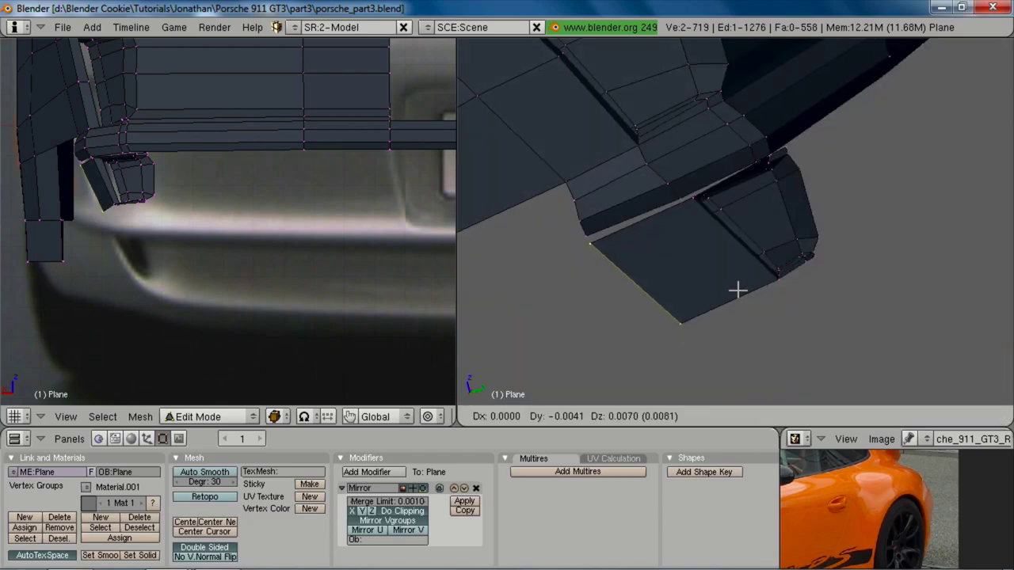
left_click(738, 290)
Step: Move the side flap's upper corner vertex up against the lower corner of the bumper ridge
key("a")
key("g")
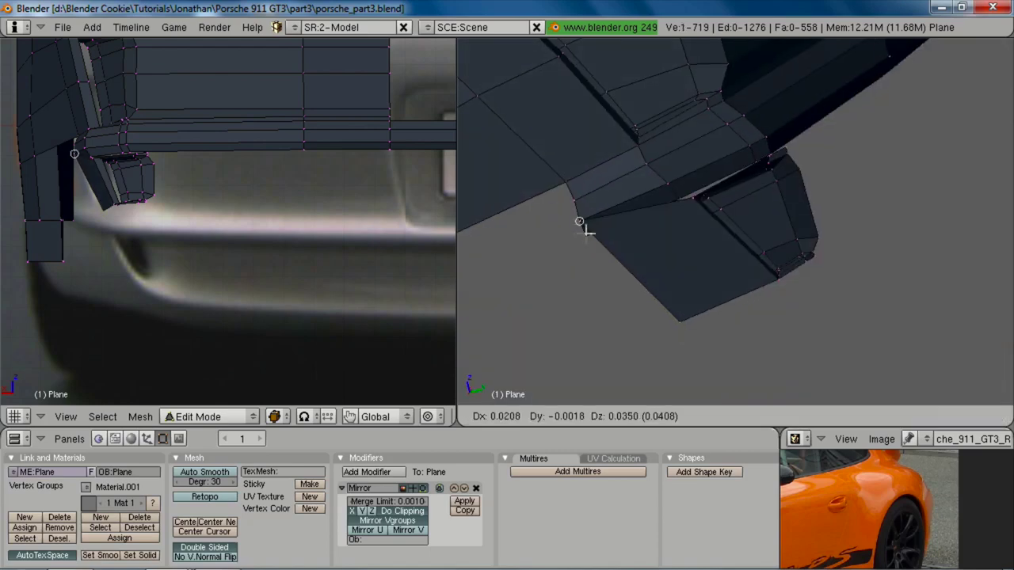
left_click(586, 231)
key("ctrl+z")
key("g")
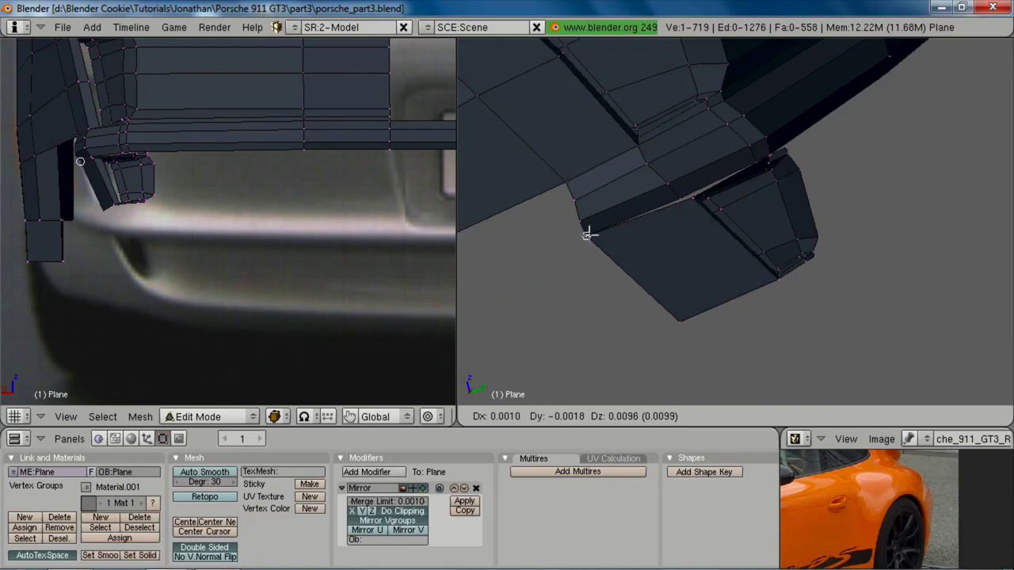
left_click(587, 235)
middle_click_drag(590, 235, 715, 194)
key("g")
key("Escape")
Step: Select the inner side faces of the vent block and shift them toward the side flap
key("z")
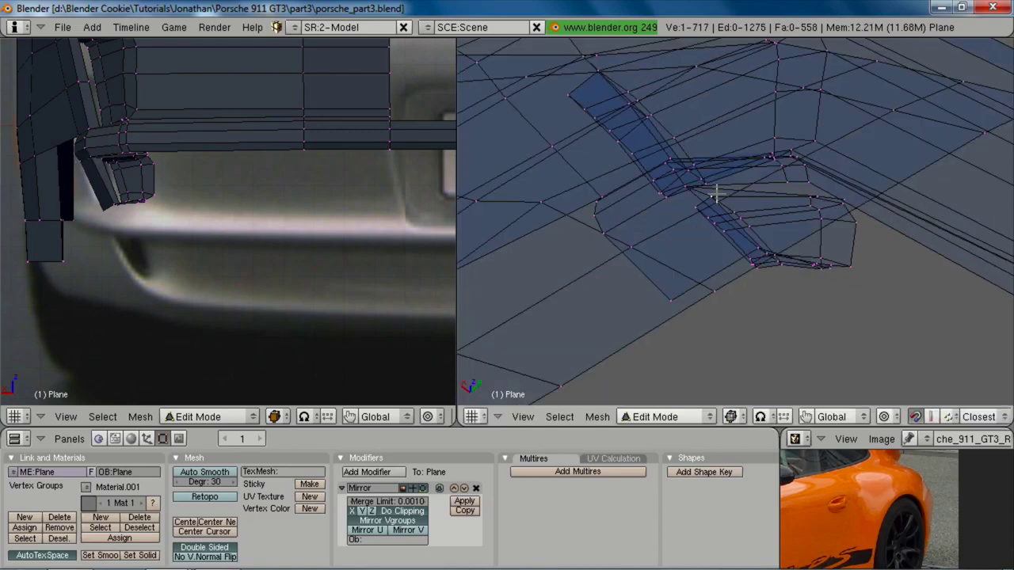
left_click_drag(779, 281, 791, 283)
key("z")
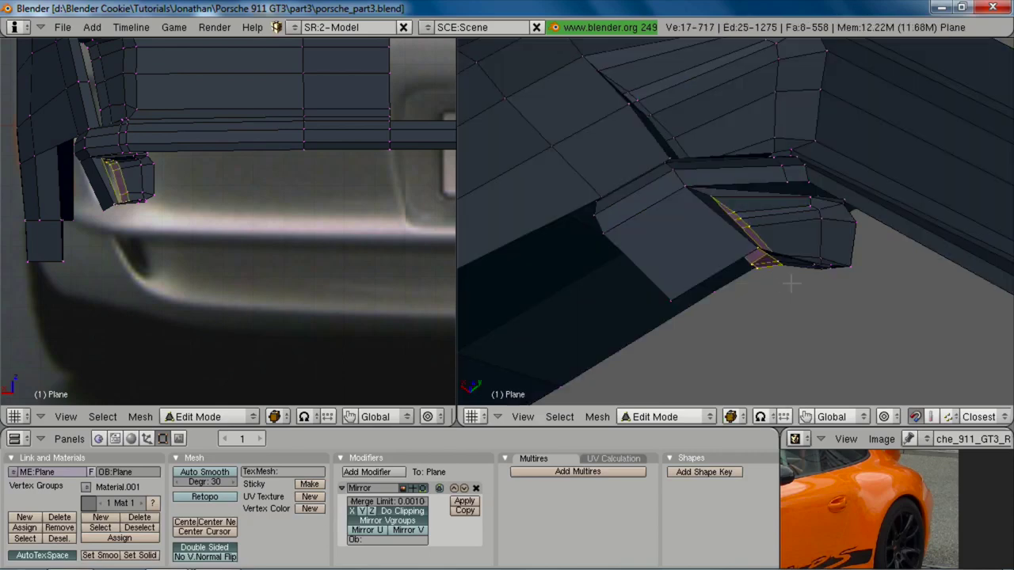
key("g")
left_click(780, 286)
Step: Move the top vertex of the vent block so it snaps onto the underside of the bumper ridge
mouse_move(747, 217)
middle_mouse_down()
mouse_move(771, 185)
mouse_move(797, 174)
middle_mouse_up()
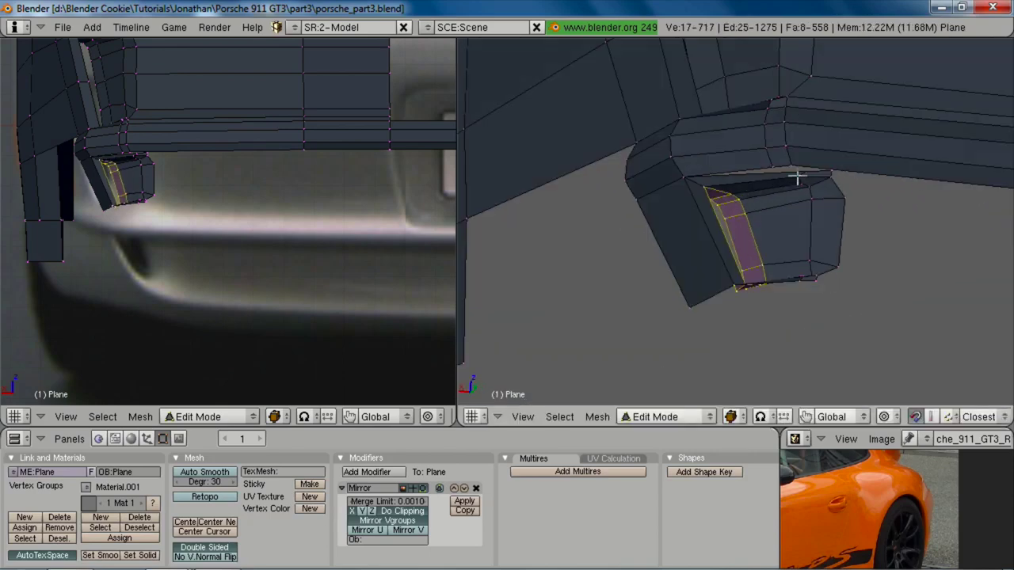
key("a")
right_click(810, 169)
middle_click_drag(735, 240, 771, 170)
key("g")
left_click(772, 170)
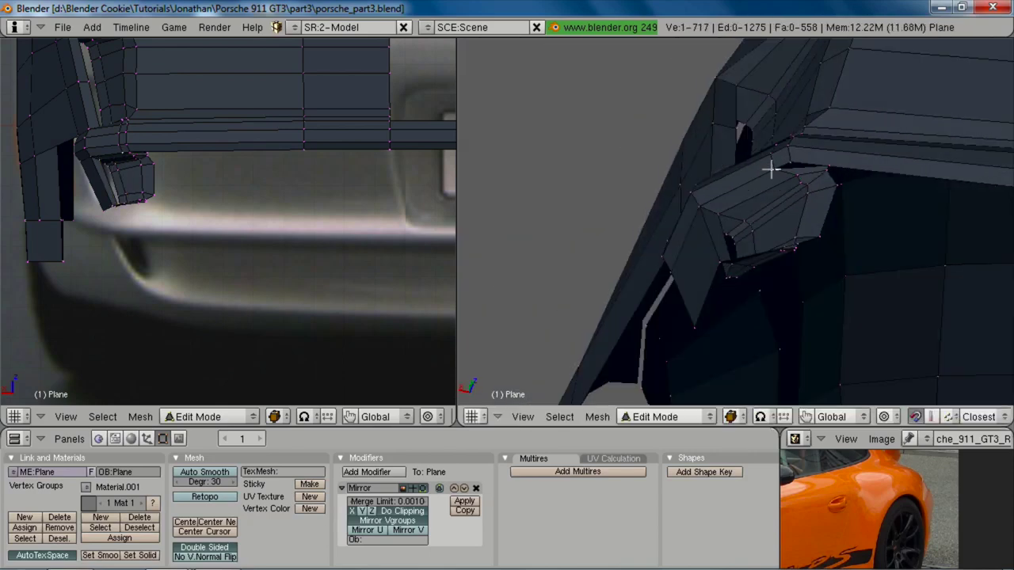
key("g")
left_click(792, 167)
Step: Select the faces at the vent block's upper outer corner and reposition them beneath the bumper ridge
key("b")
left_click_drag(782, 159, 846, 197)
key("g")
right_click(850, 198)
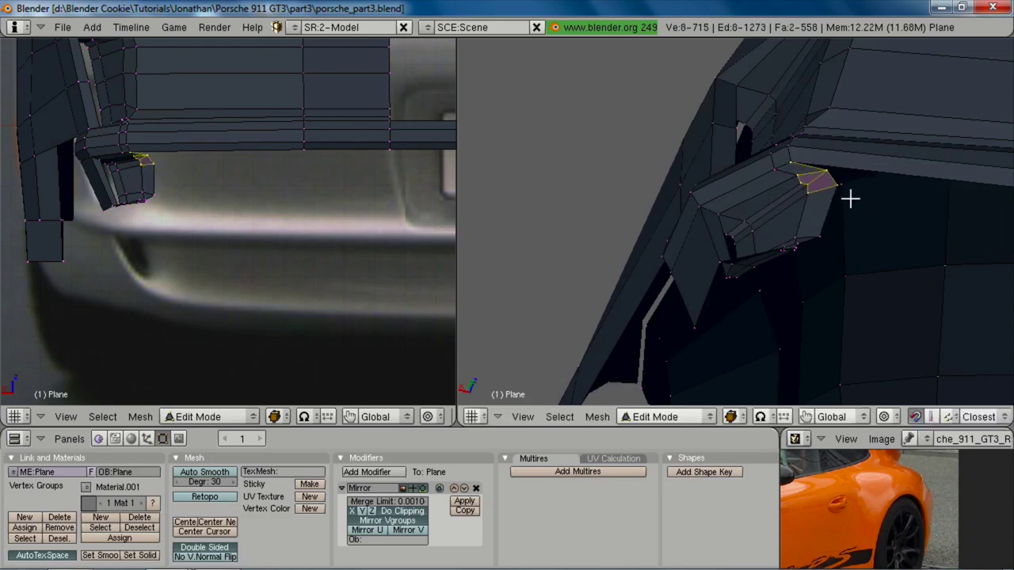
key("z")
key("z")
key("g")
left_click(803, 215)
middle_click_drag(800, 222, 817, 278)
key("g")
left_click(808, 269)
Step: Compare the bumper corner with the side blueprint and with the green Porsche photo in Windows Photo Viewer
key("KP_3")
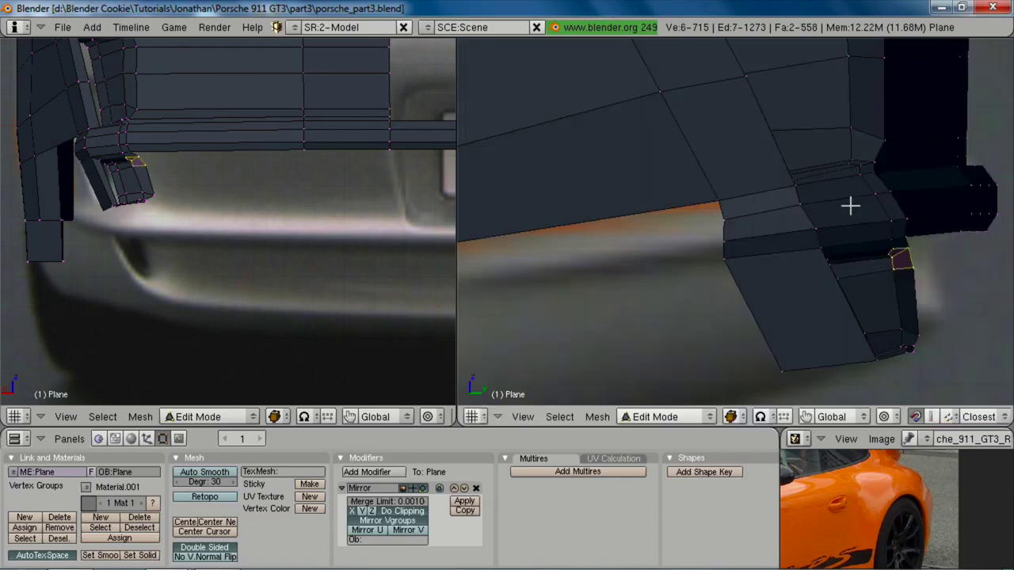
key("Tab")
scroll(823, 230, "down", 6)
middle_click_drag(807, 202, 700, 201)
scroll(776, 212, "down", 4)
scroll(815, 227, "up", 6)
scroll(175, 301, "down", 5)
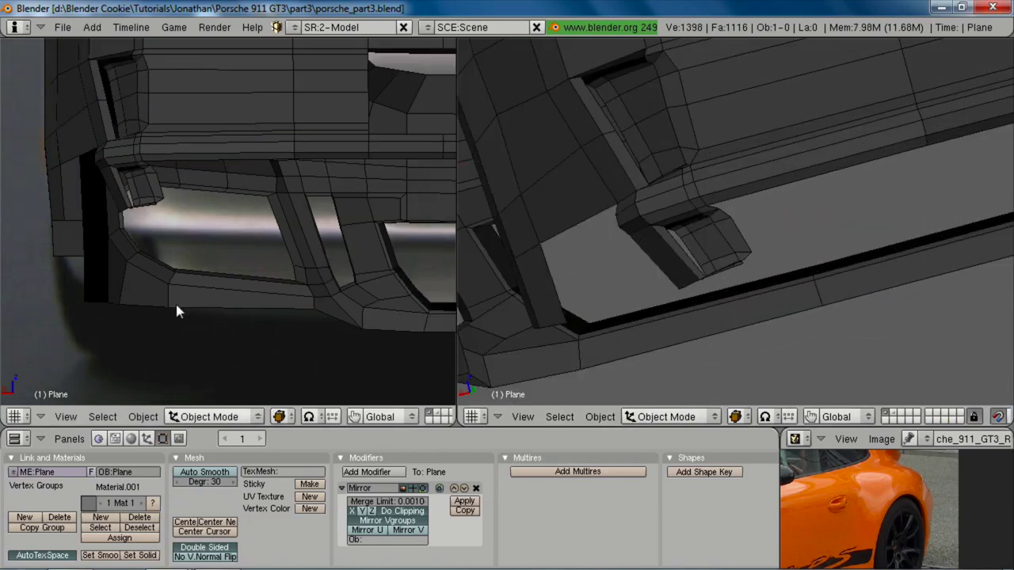
scroll(774, 223, "down", 1)
middle_click_drag(774, 223, 741, 195)
key("KP_3")
key("z")
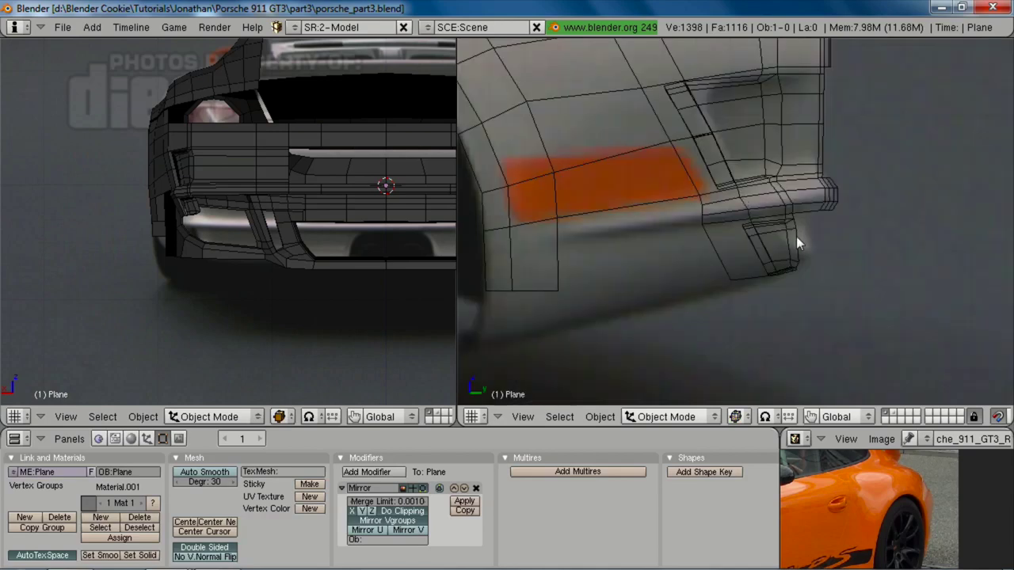
scroll(816, 273, "up", 2)
scroll(795, 306, "down", 5)
key("alt+Tab")
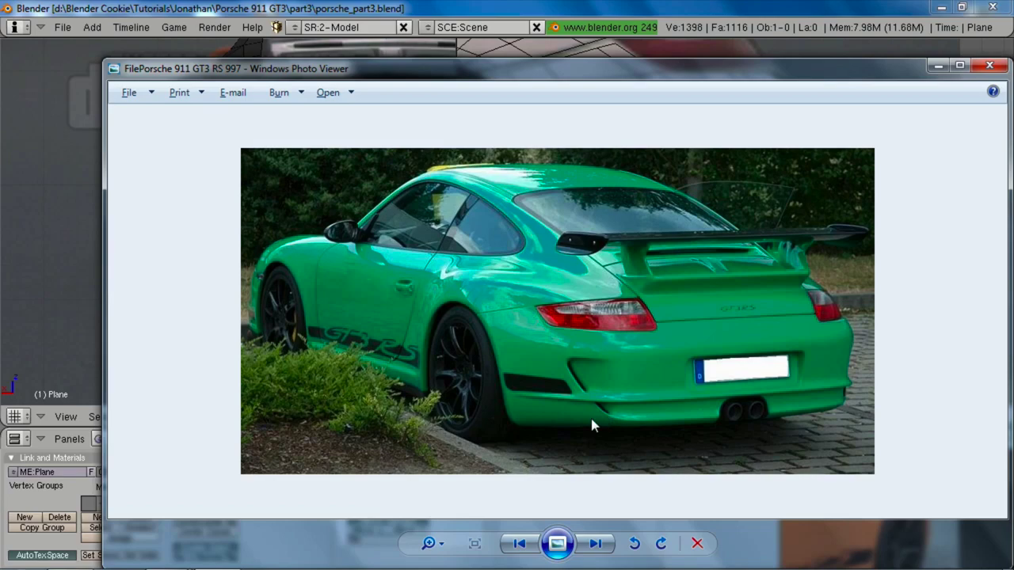
key("alt+Tab")
scroll(758, 248, "down", 1)
scroll(792, 260, "up", 4)
key("z")
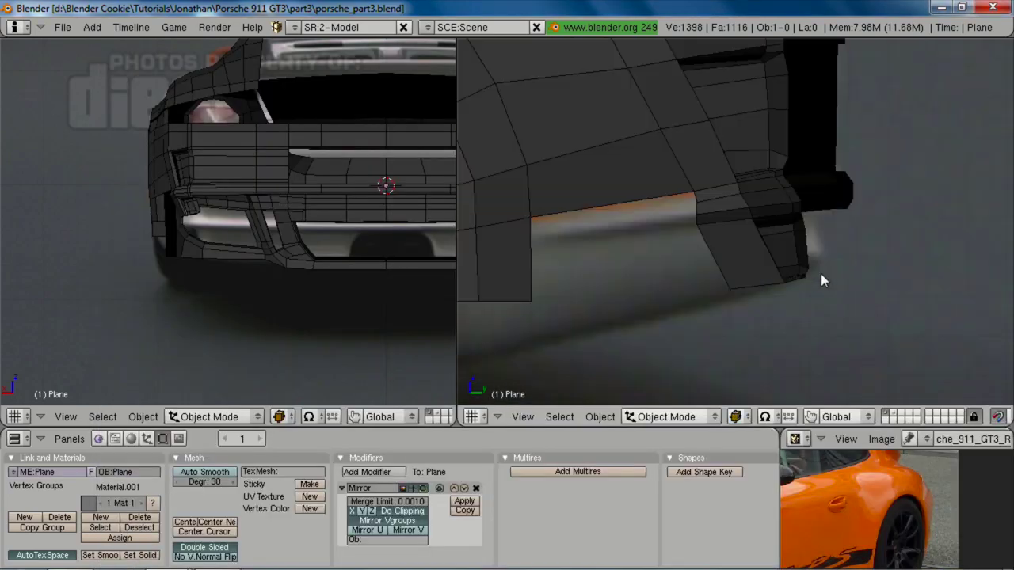
Step: Extrude the bottom edges of the side flap and vent block straight down along Z
key("Tab")
middle_click_drag(821, 273, 710, 289)
scroll(710, 289, "up", 4)
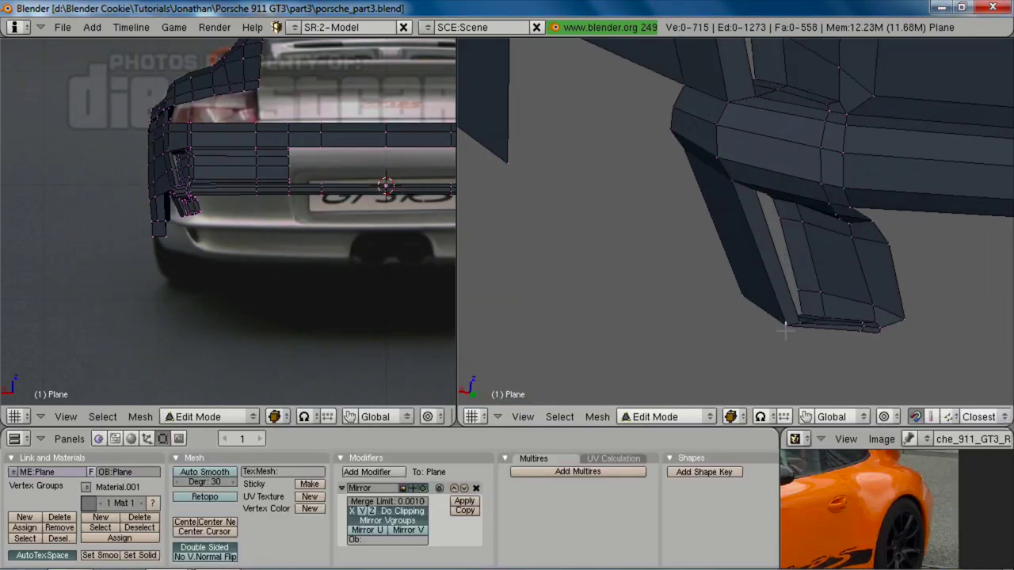
key("e")
left_click(890, 339)
key("z")
left_click(899, 377)
Step: In side view, raise the new bottom strip and the adjoining vent faces to follow the blueprint's bumper outline
key("KP_3")
key("z")
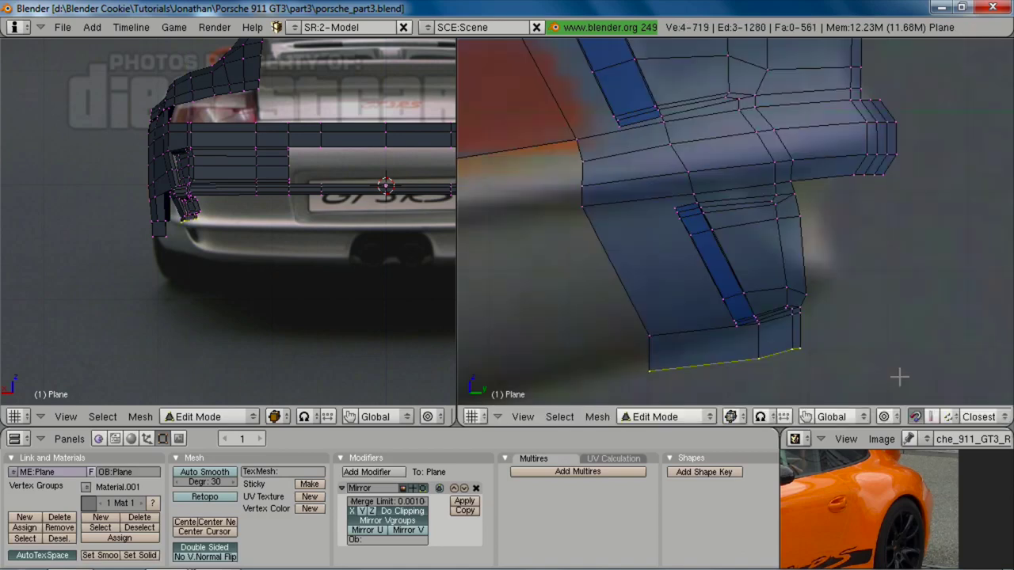
key("g")
right_click(832, 361)
key("b")
left_click_drag(569, 272, 829, 383)
key("g")
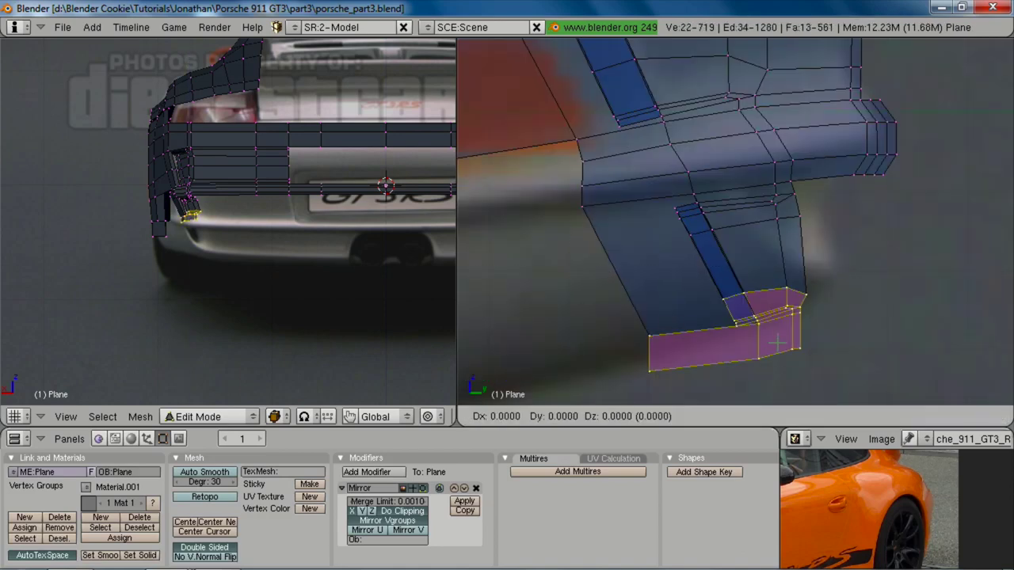
left_click(764, 313)
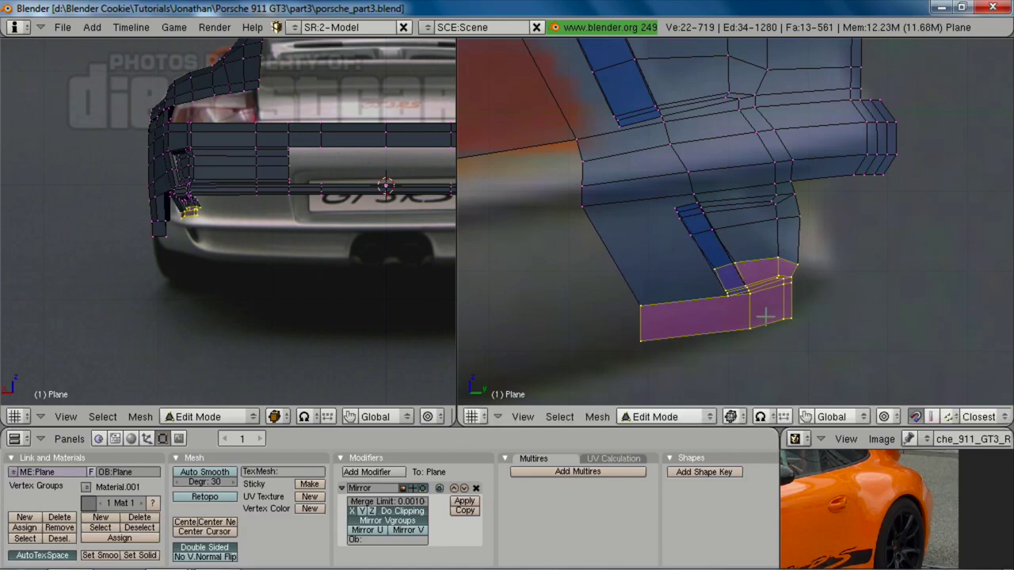
key("g")
left_click(759, 318)
scroll(786, 308, "down", 6)
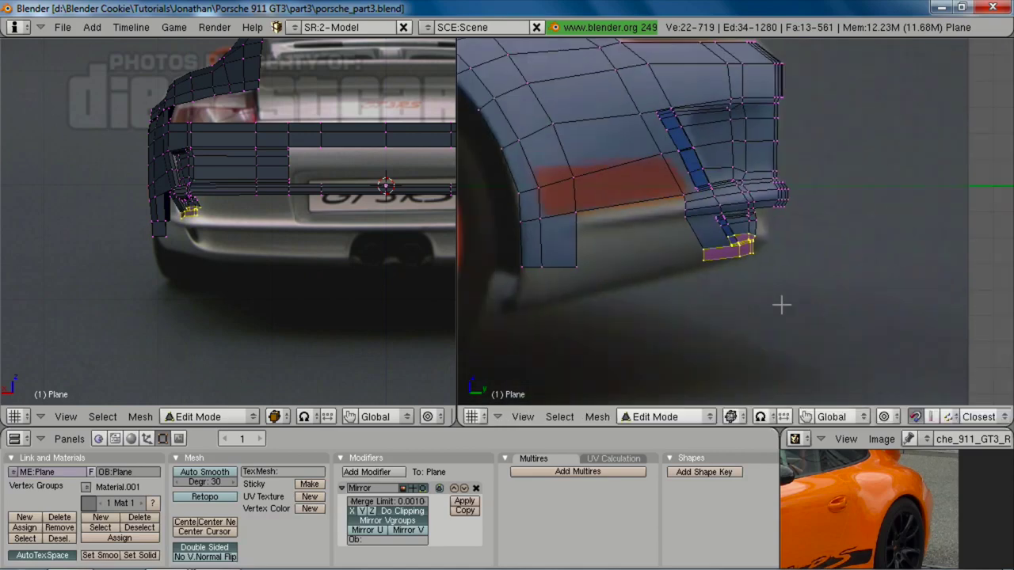
Step: In the rear view, shift the bottom strip and adjoining vent faces about 0.018 along X
scroll(158, 261, "up", 5)
key("a")
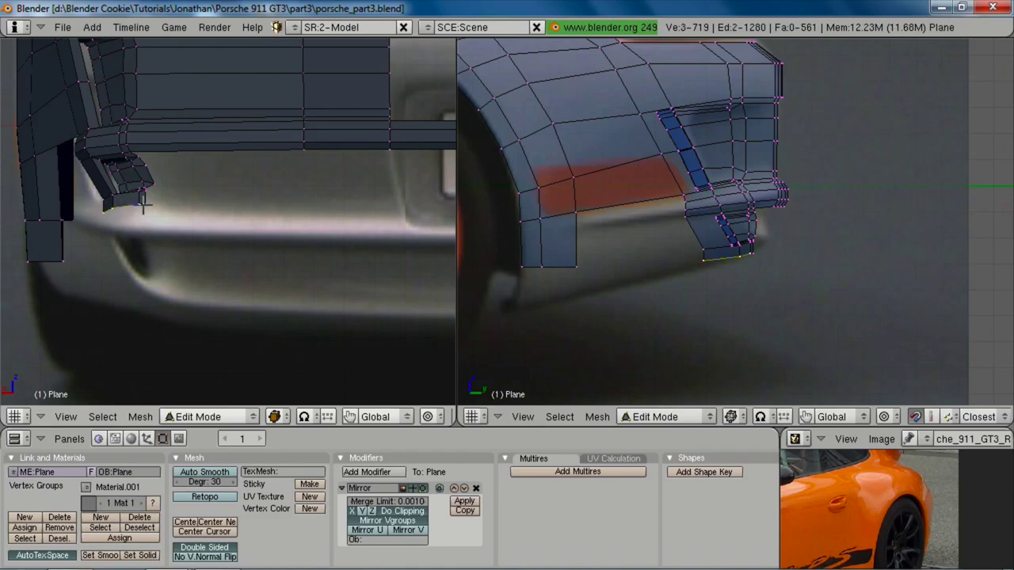
left_click_drag(91, 175, 168, 227)
key("z")
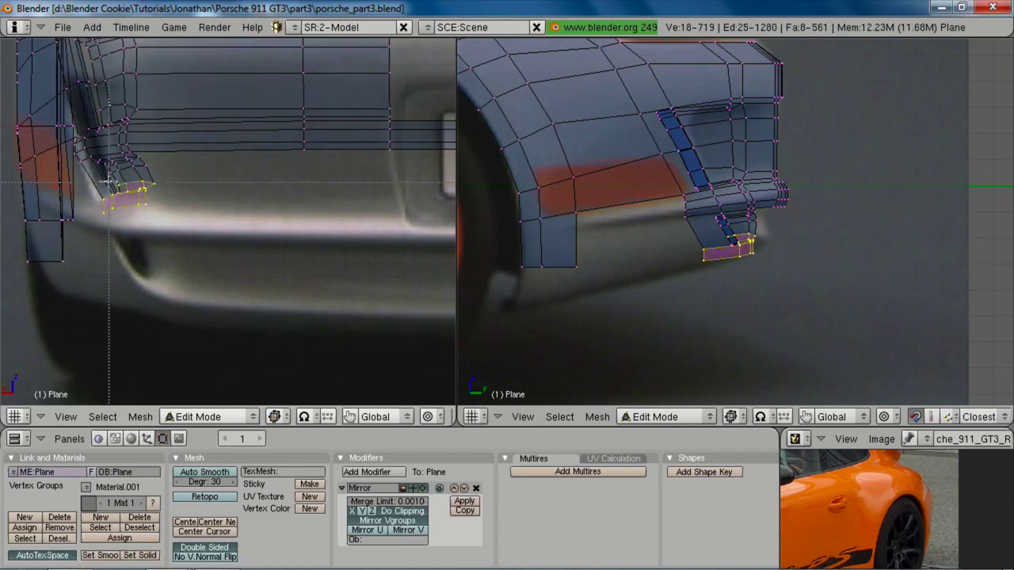
left_click_drag(103, 179, 176, 220)
key("z")
key("g")
key("x")
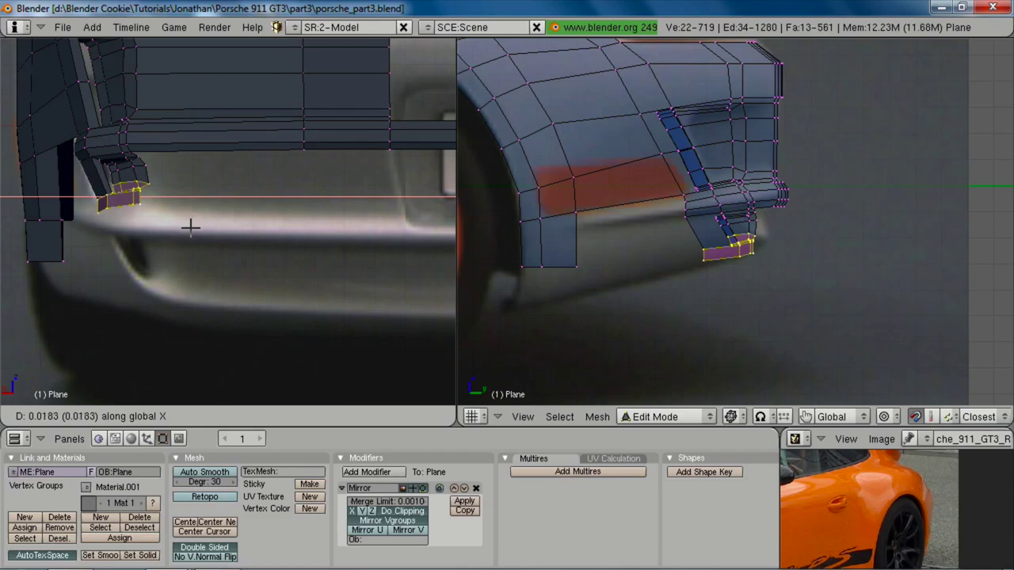
left_click(190, 228)
Step: Select the vent's upper inner side faces and move them about 0.013 along X
key("a")
key("z")
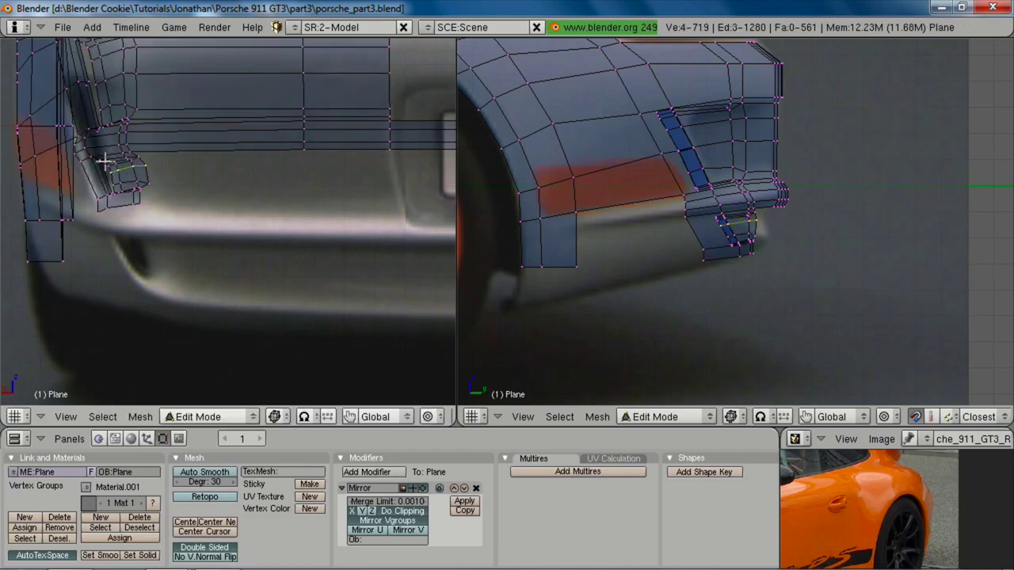
key("b")
left_click_drag(103, 160, 124, 176)
scroll(122, 171, "up", 4)
key("b")
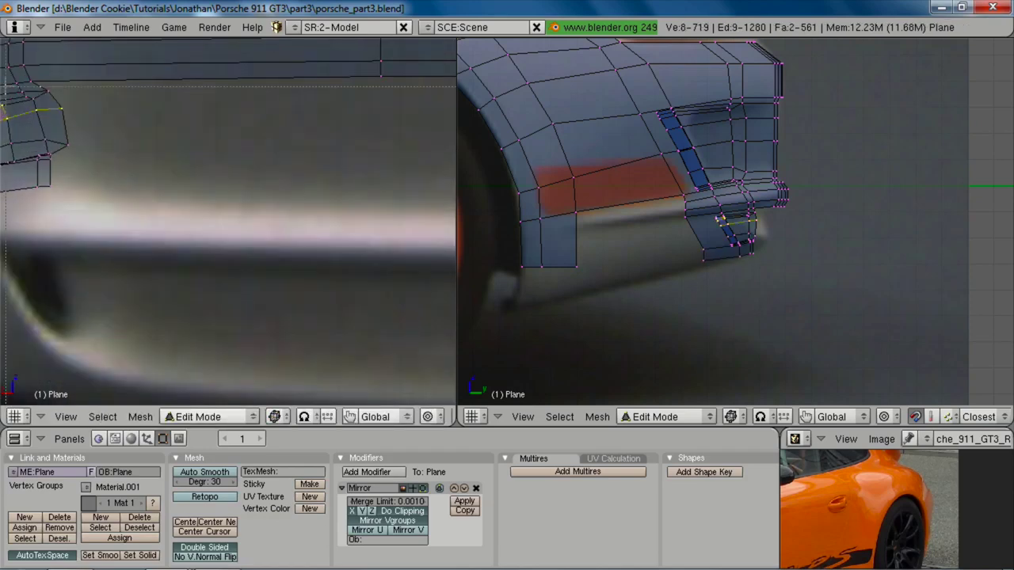
key("Escape")
middle_click_drag(29, 108, 179, 168, "shift")
key("z")
key("b")
right_click_drag(176, 163, 231, 192)
key("g")
key("x")
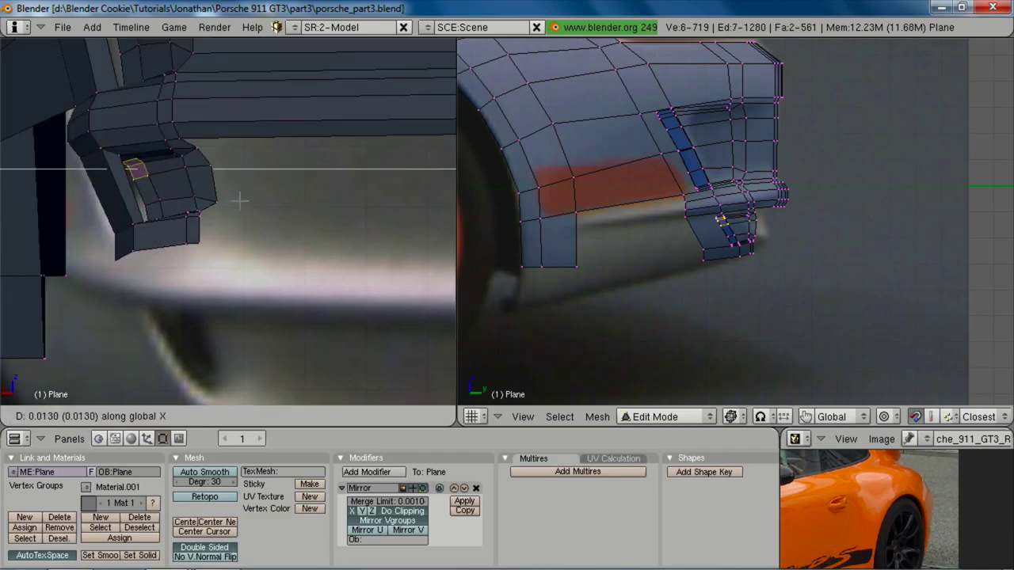
left_click(240, 201)
Step: Select the lower edge of the vent's inner side and move it about 0.004 along X
key("a")
right_click(145, 202, "shift")
key("g")
key("x")
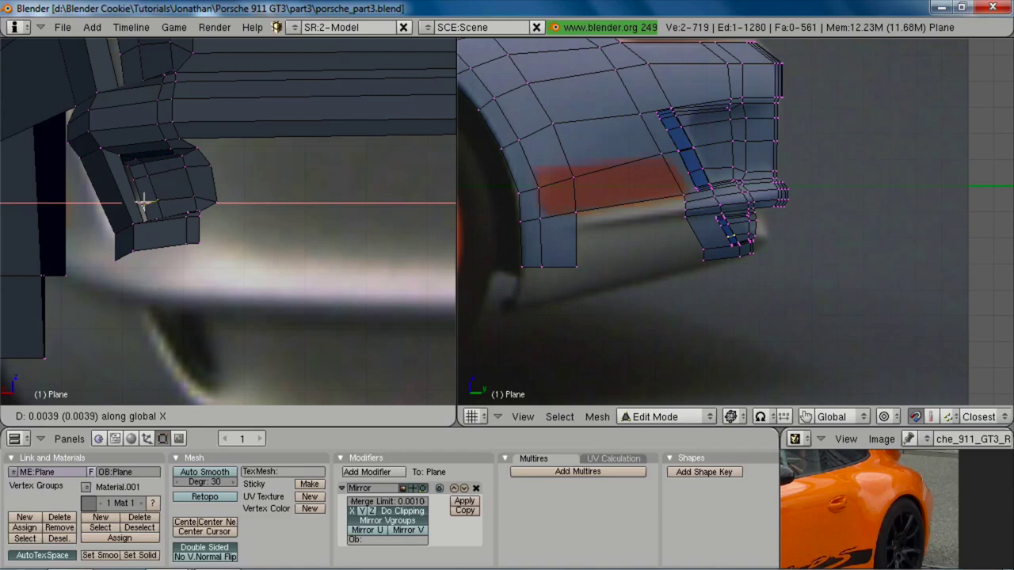
left_click(144, 203)
Step: Select the bottom edges of the new strip and shift them about -0.010 along X
key("a")
key("z")
key("b")
key("z")
key("g")
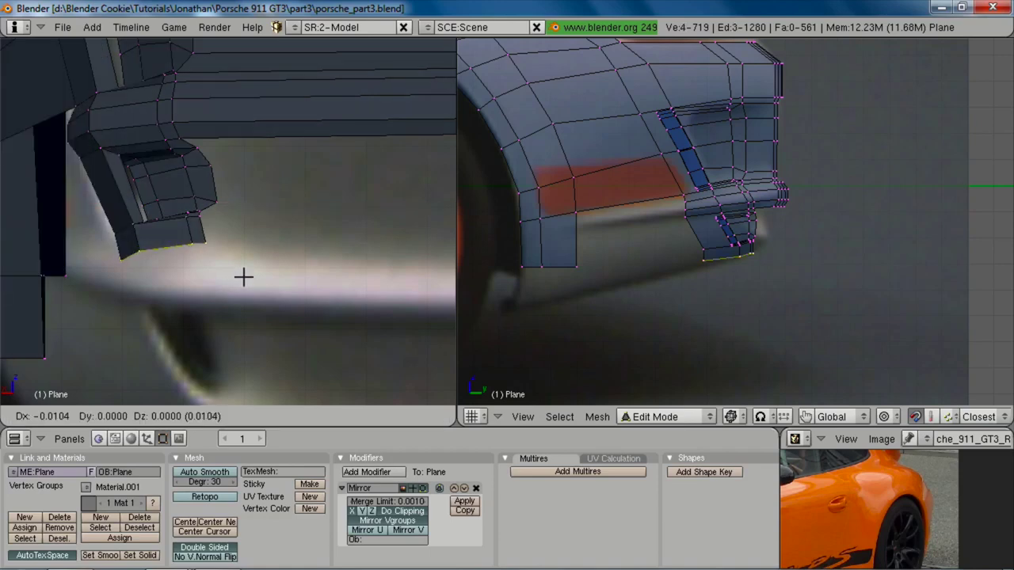
left_click(245, 278)
Step: In top view, extrude the strip's inner end edge toward the car's centre, below the bumper ridge
scroll(245, 277, "down", 5)
scroll(255, 267, "up", 2)
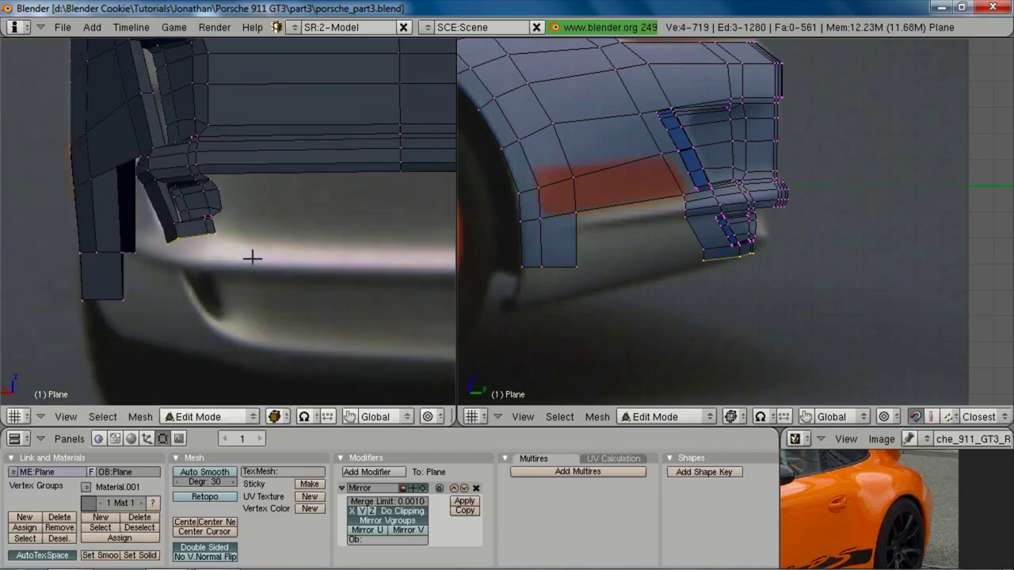
right_click(213, 218, "shift")
scroll(291, 283, "down", 3)
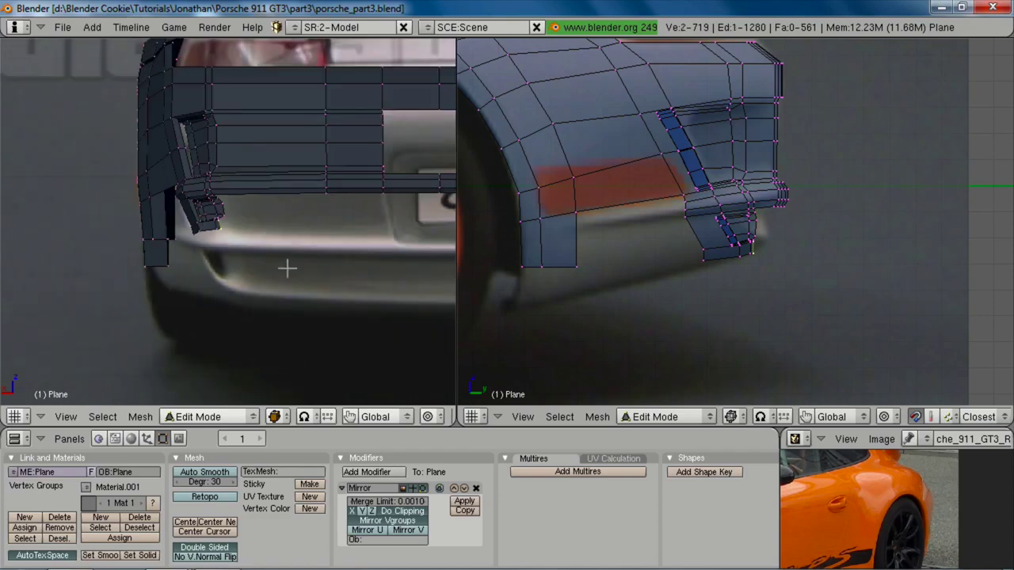
key("KP_7")
key("e")
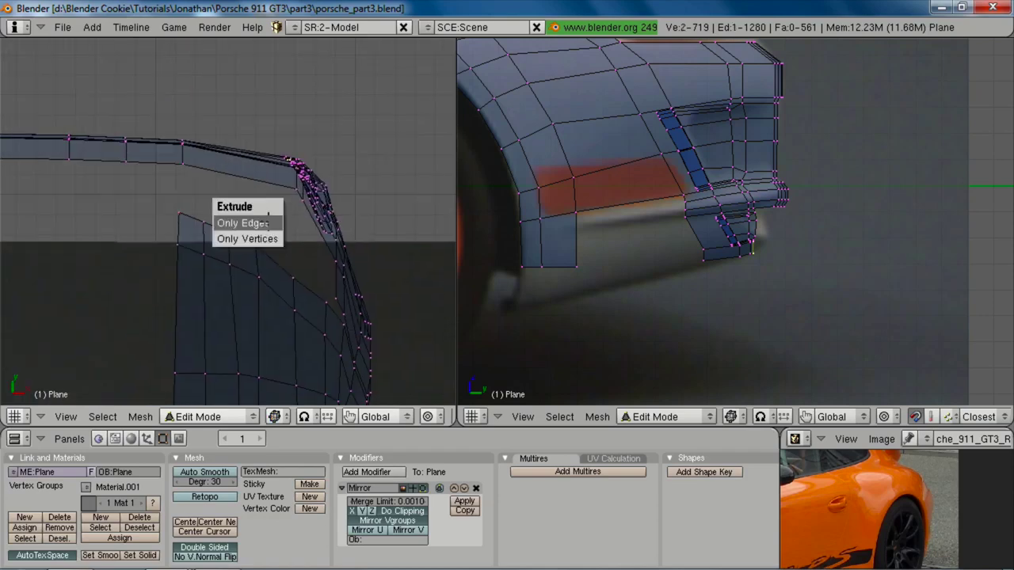
left_click(268, 223)
left_click(158, 199)
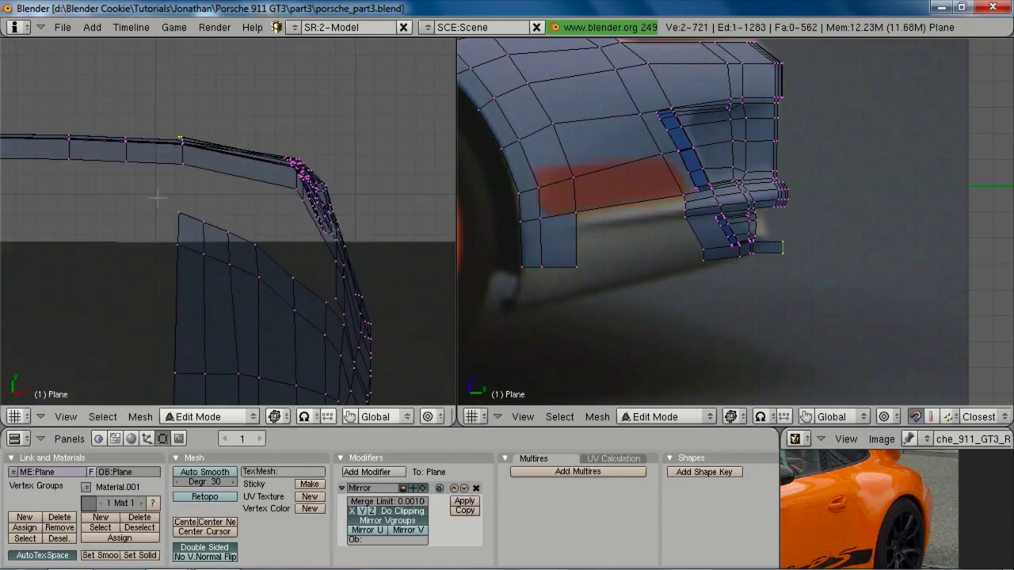
Step: Flatten the extruded edge by scaling it to 0 along X and position it under the bumper ridge
type("sx0")
key("Return")
key("g")
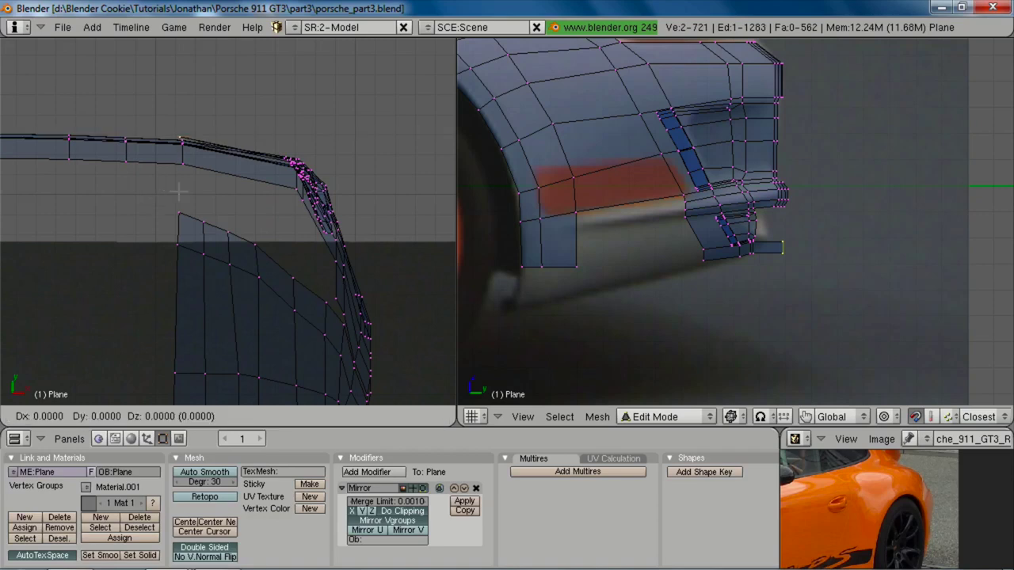
left_click(180, 194)
Step: Extrude another strip segment toward the centre and align its end with the bumper ridge's curve
key("e")
left_click(179, 194)
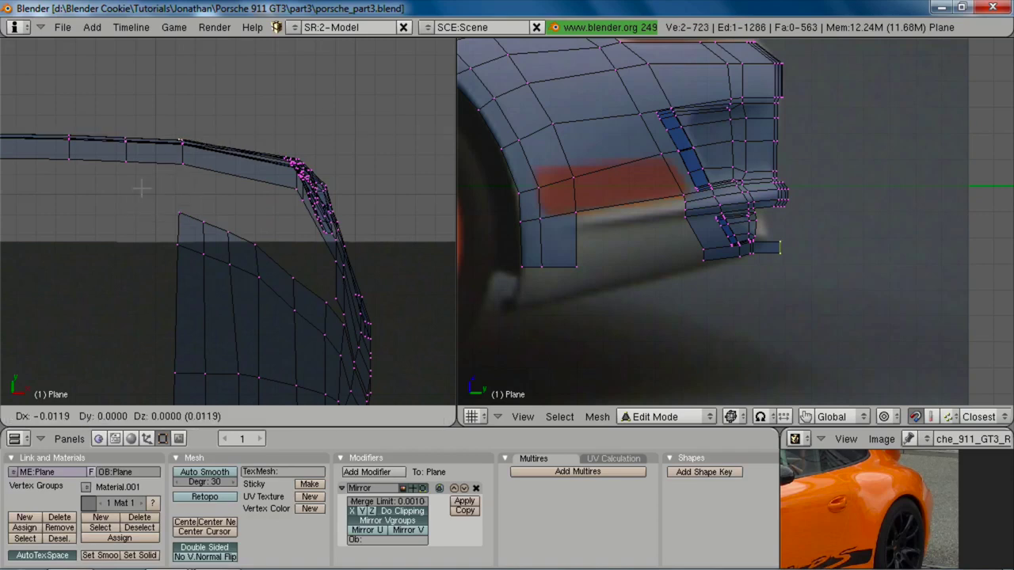
left_click(99, 191)
key("g")
left_click(99, 189)
Step: Extrude the lower strip's inner end in two more segments, the last about 0.60 long, reaching the car's centreline along the ridge's curve
key("e")
left_click(96, 189)
left_click(43, 186)
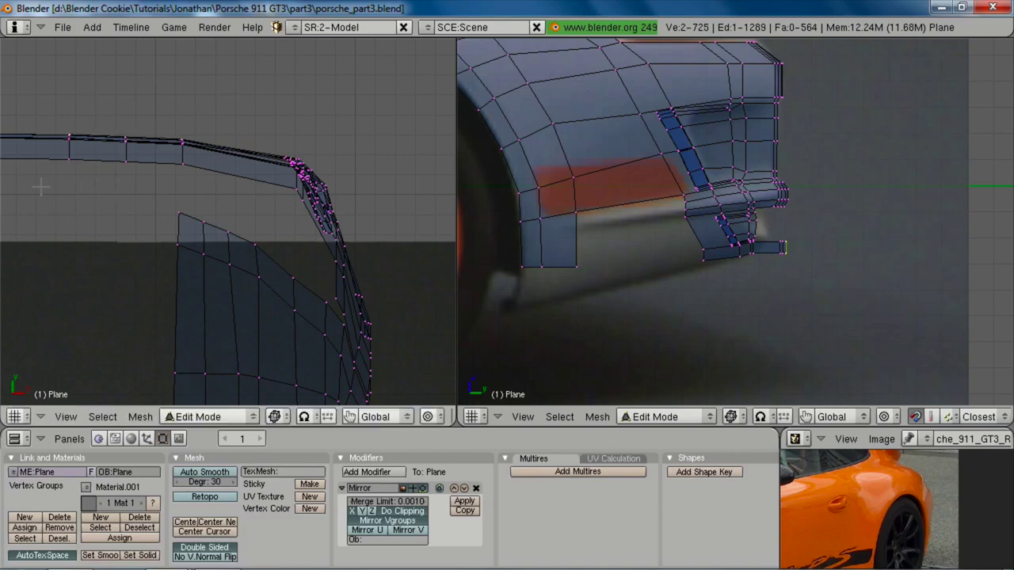
middle_click_drag(43, 187, 194, 196, "shift")
key("e")
left_click(229, 208)
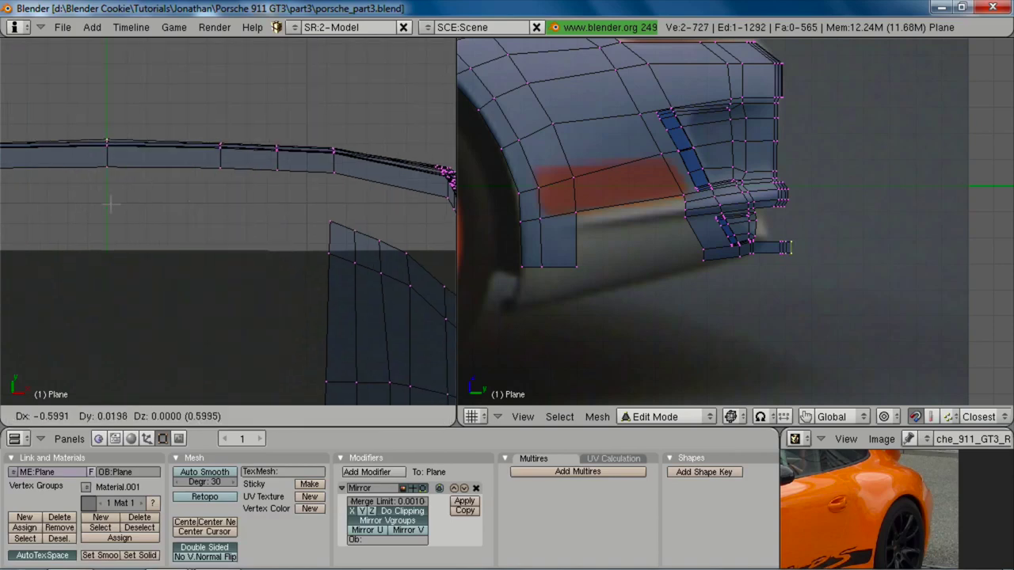
left_click(111, 205)
Step: In side view, select the strip's inner segment vertices and move them about -0.052 along Y
scroll(798, 248, "up", 1)
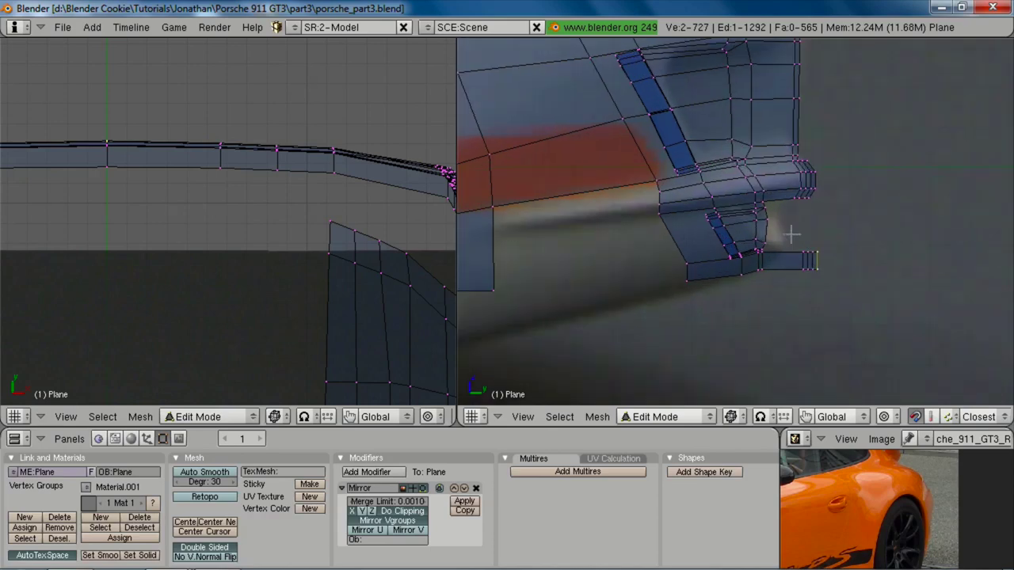
key("b")
left_click_drag(791, 234, 833, 291)
key("alt+Tab")
key("alt+Tab")
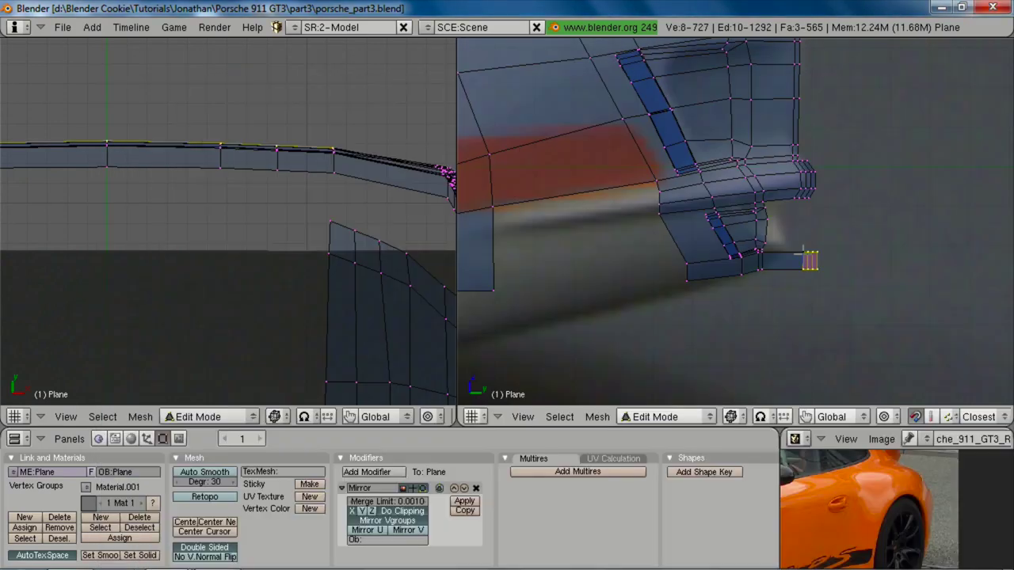
key("g")
key("y")
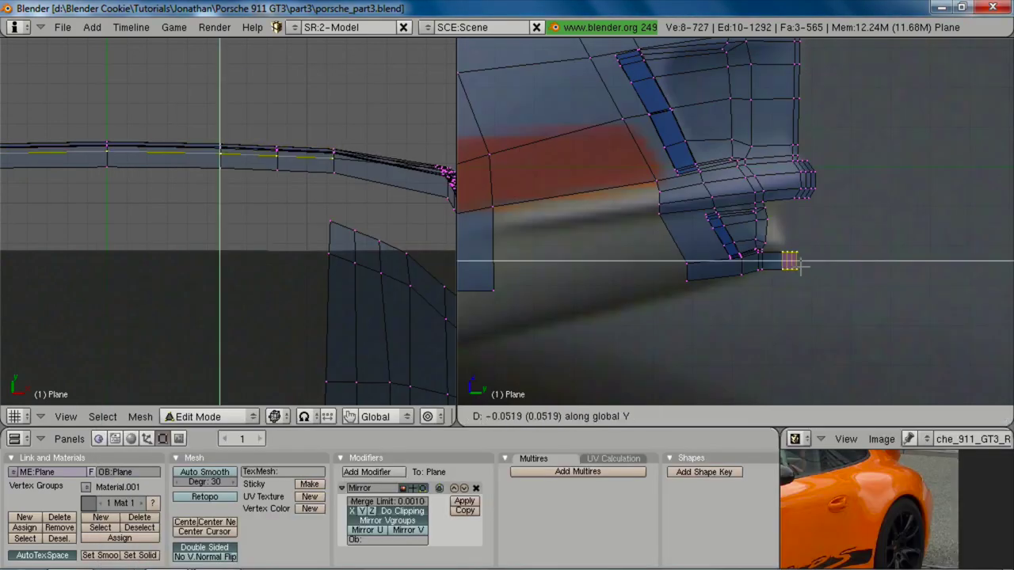
left_click(801, 267)
Step: Examine the lower strip in a perspective view and compare it with the green Porsche photo
middle_click_drag(362, 232, 245, 247, "shift")
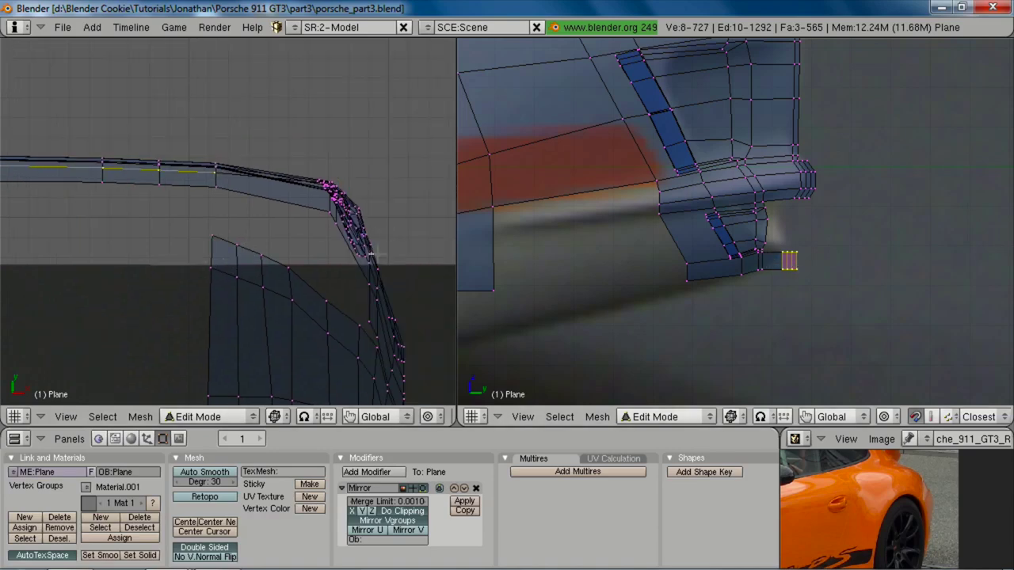
middle_click_drag(377, 254, 330, 203)
key("alt+Tab")
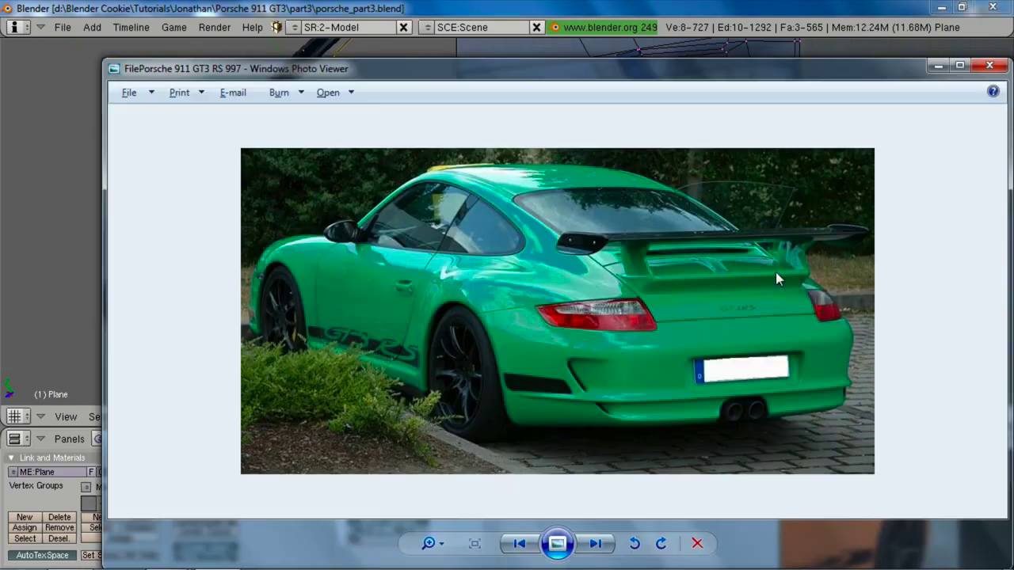
key("alt+Tab")
key("2")
key("1")
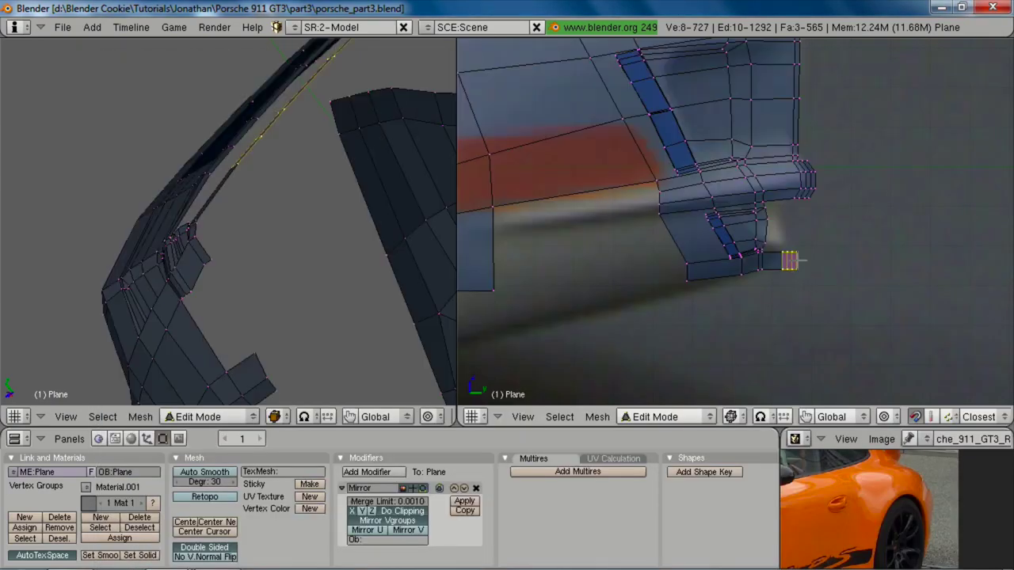
Step: Select the vertices of the lower vent's rearmost vertical edge and flatten them by scaling along Y
scroll(774, 226, "up", 2)
key("a")
left_click_drag(755, 201, 797, 263)
key("g")
key("y")
left_click(794, 264)
key("a")
right_click(782, 219)
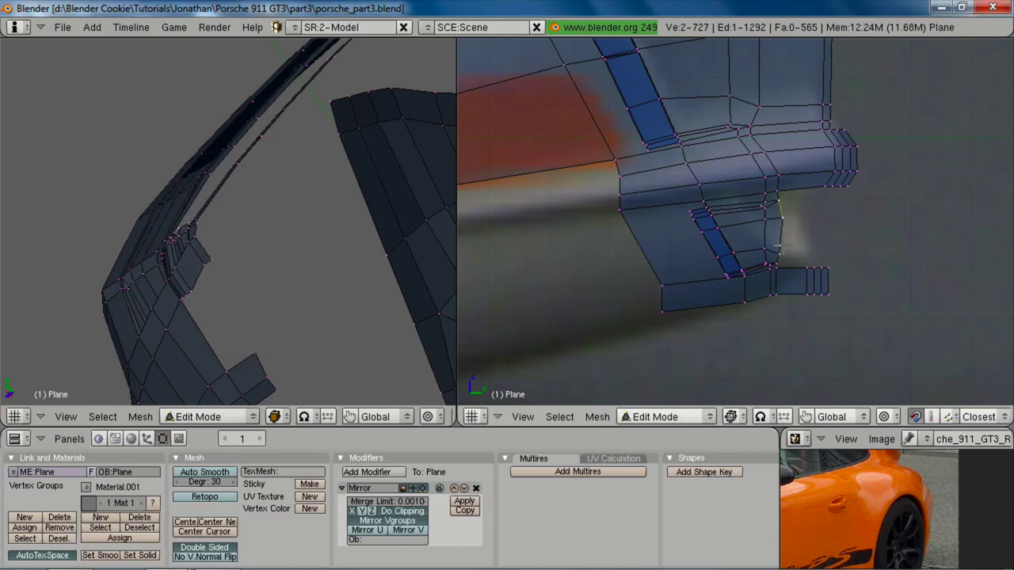
right_click(781, 239, "shift")
key("s")
key("y")
key("Return")
Step: Move the flattened vent edge slightly toward the front of the car along Y
scroll(953, 249, "up", 4)
key("g")
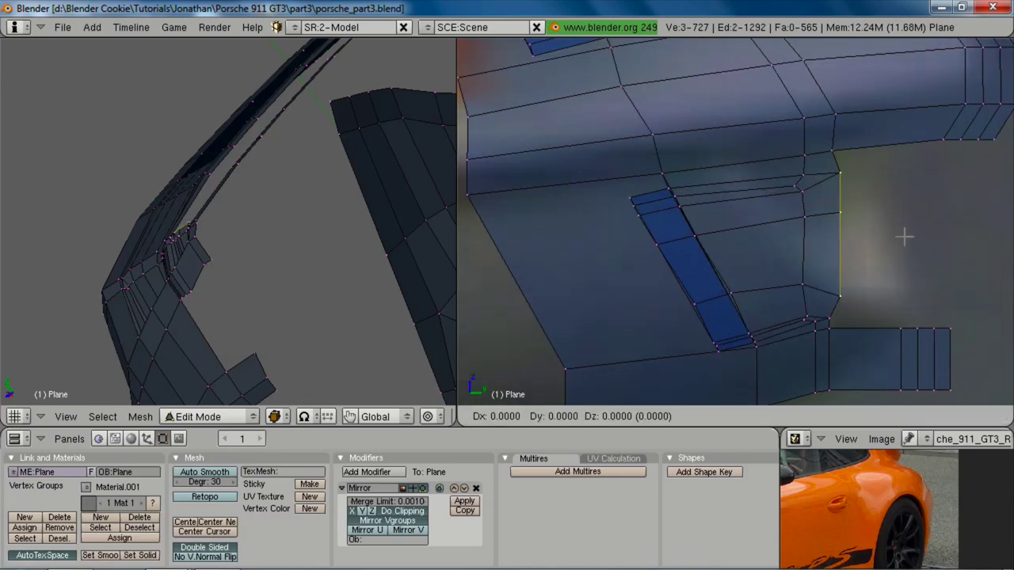
key("y")
left_click(896, 236)
key("a")
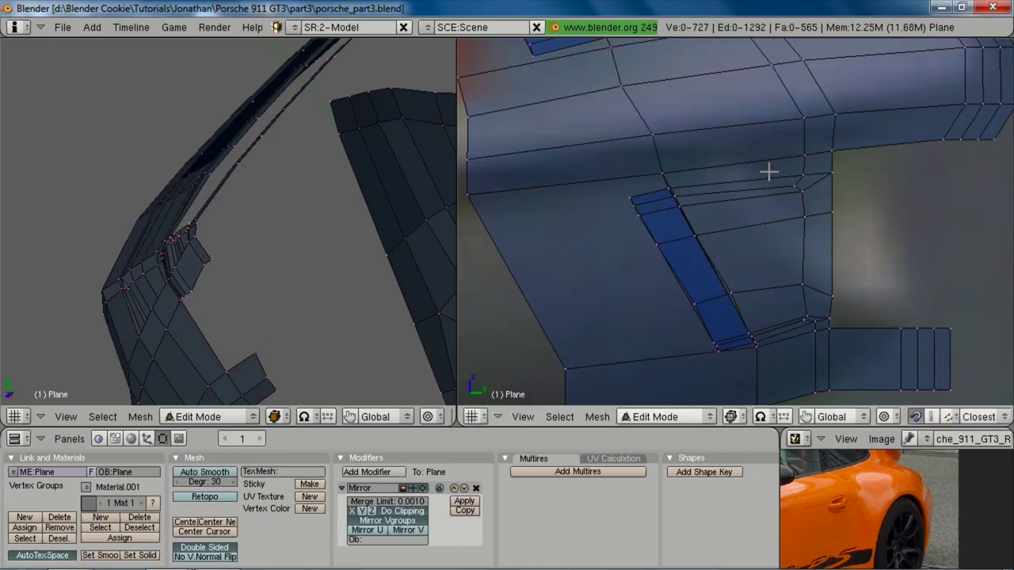
Step: Examine the lower vent and bumper strips in solid shading from several angles against the side and photo references
key("shift+h")
scroll(903, 290, "down", 9)
key("ctrl+z")
key("alt+Tab")
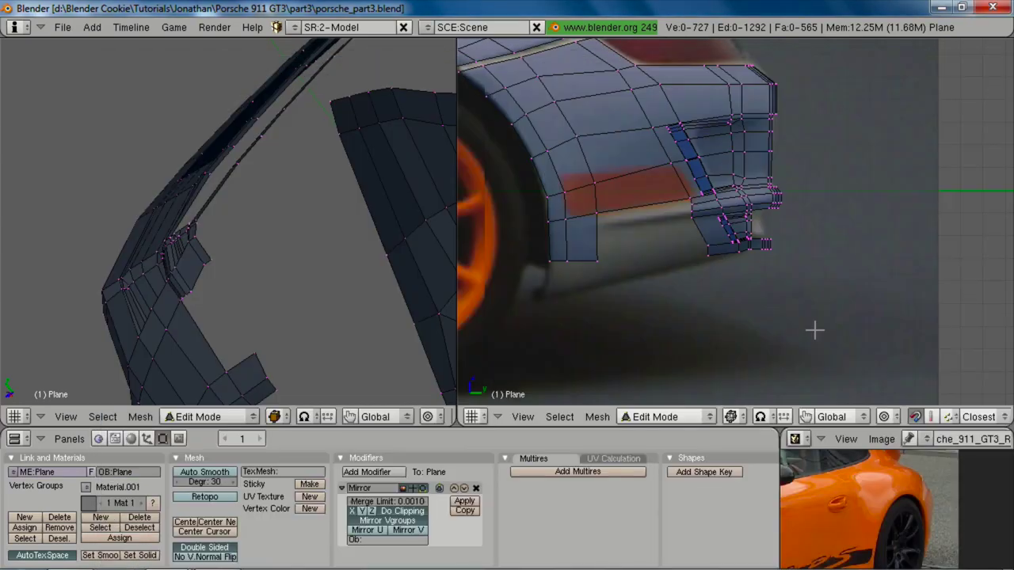
scroll(735, 222, "up", 3)
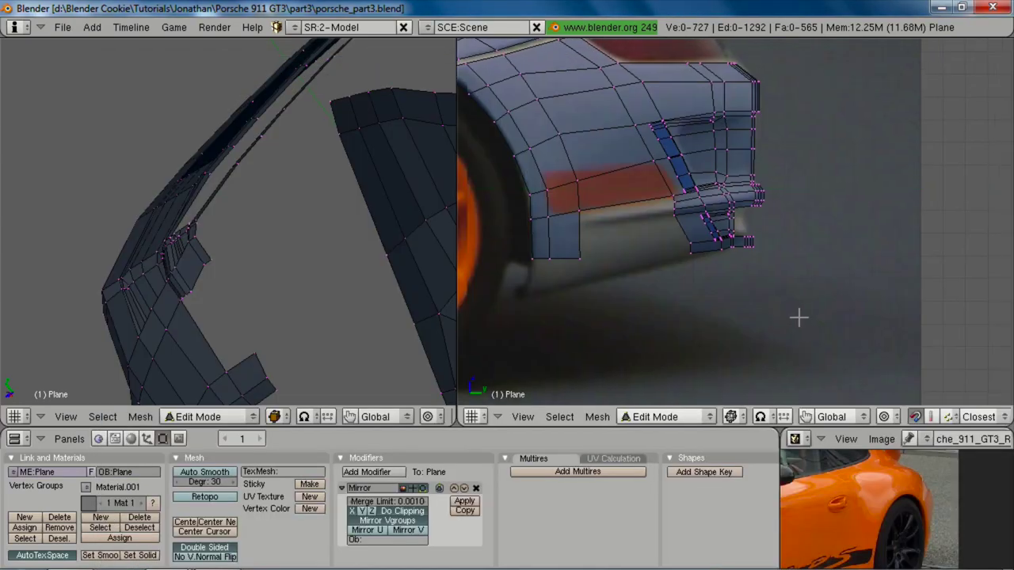
right_click(753, 279, "shift")
key("z")
mouse_move(753, 279)
middle_mouse_down()
mouse_move(702, 275)
mouse_move(819, 258)
mouse_move(783, 217)
middle_mouse_up()
scroll(819, 259, "down", 2)
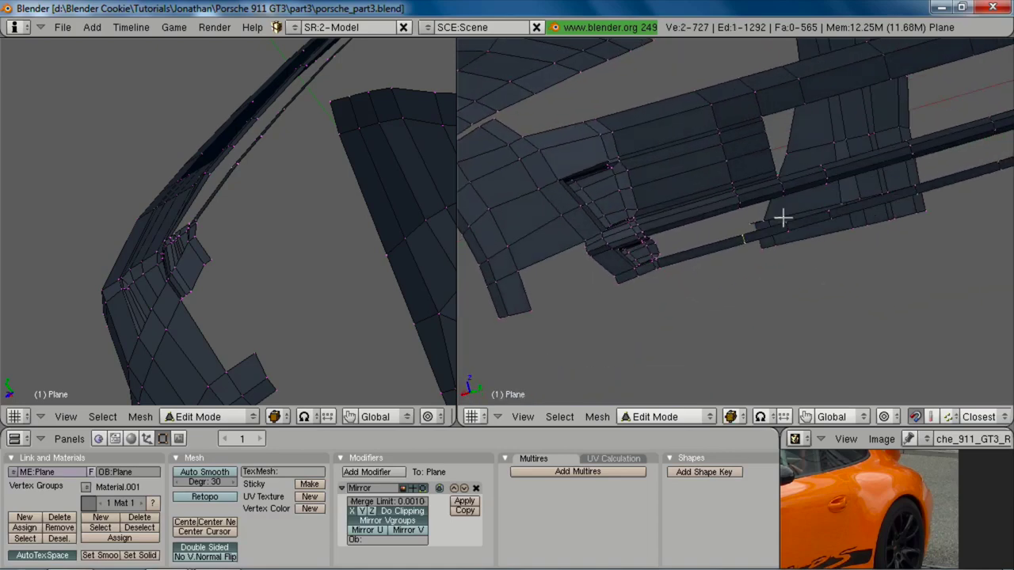
key("KP_3")
key("alt+Tab")
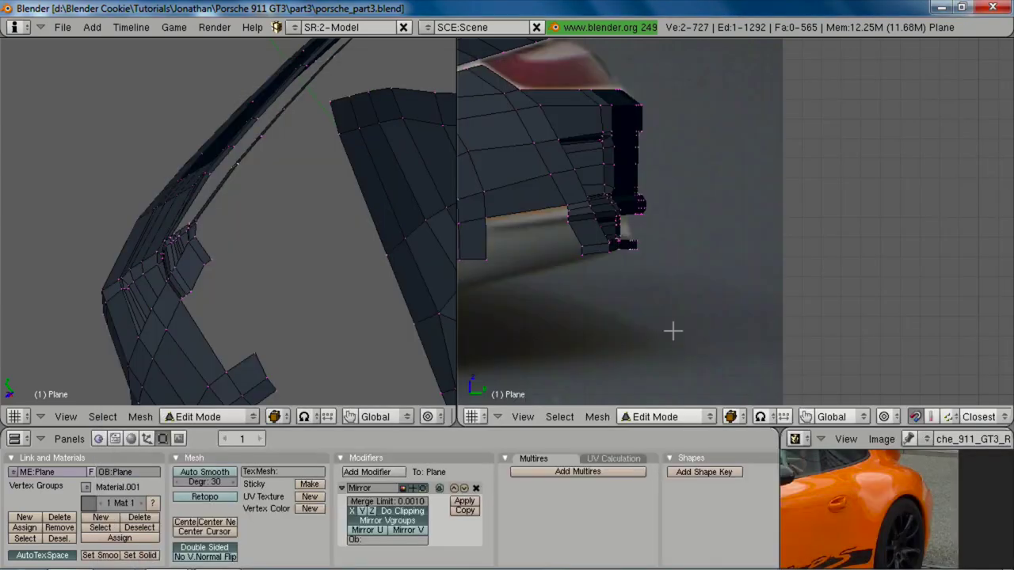
scroll(672, 330, "up", 2)
middle_click_drag(633, 249, 873, 243)
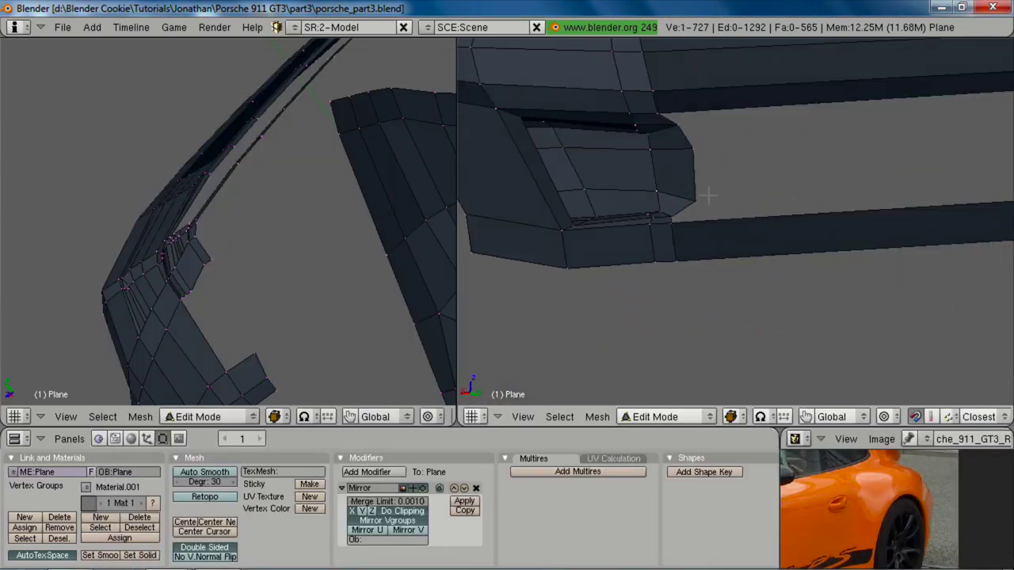
Step: Select the lower vent's inner vertical edge and extrude it in top view to the lower strip's first division
key("g")
left_click(694, 167)
right_click(695, 149, "shift")
middle_click_drag(701, 209, 723, 218)
right_click(689, 120, "shift")
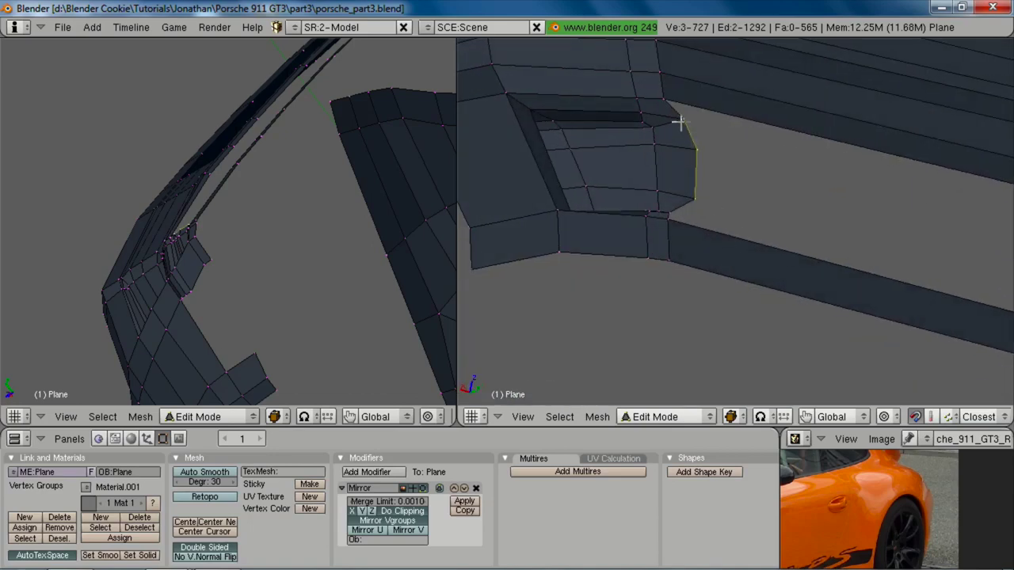
key("KP_3")
key("z")
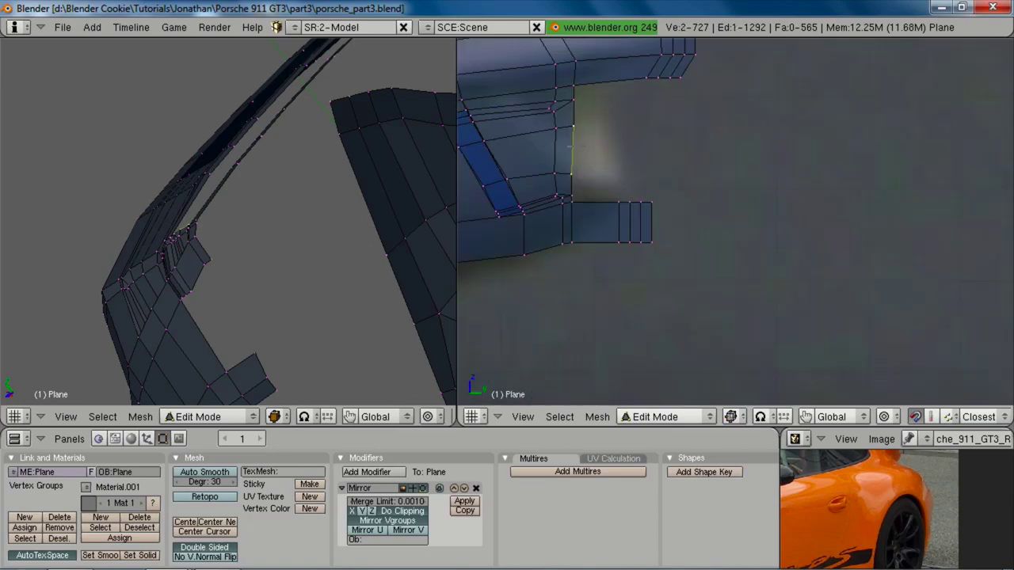
scroll(200, 231, "down", 3)
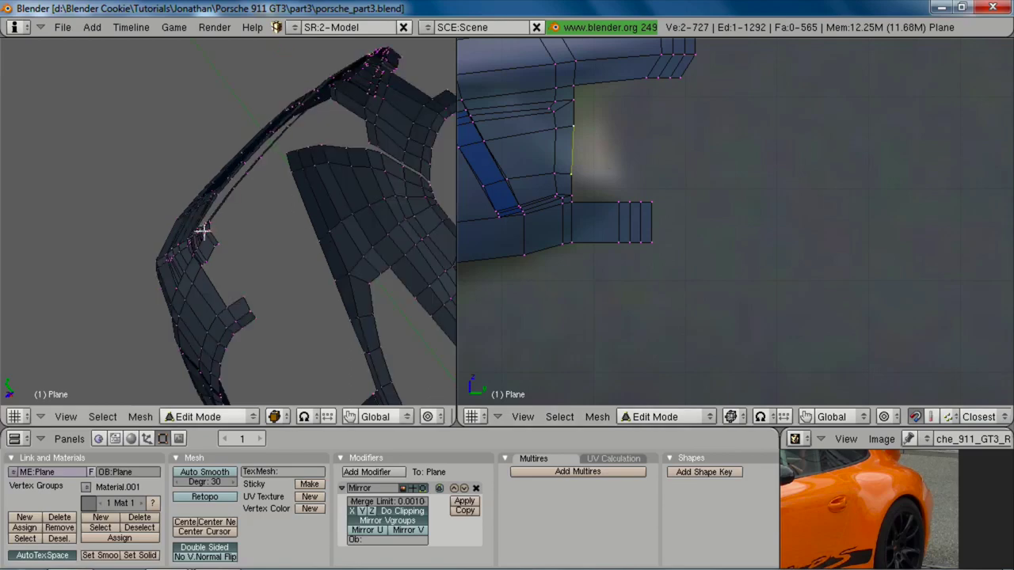
key("KP_7")
scroll(208, 230, "up", 4)
key("e")
left_click(290, 238)
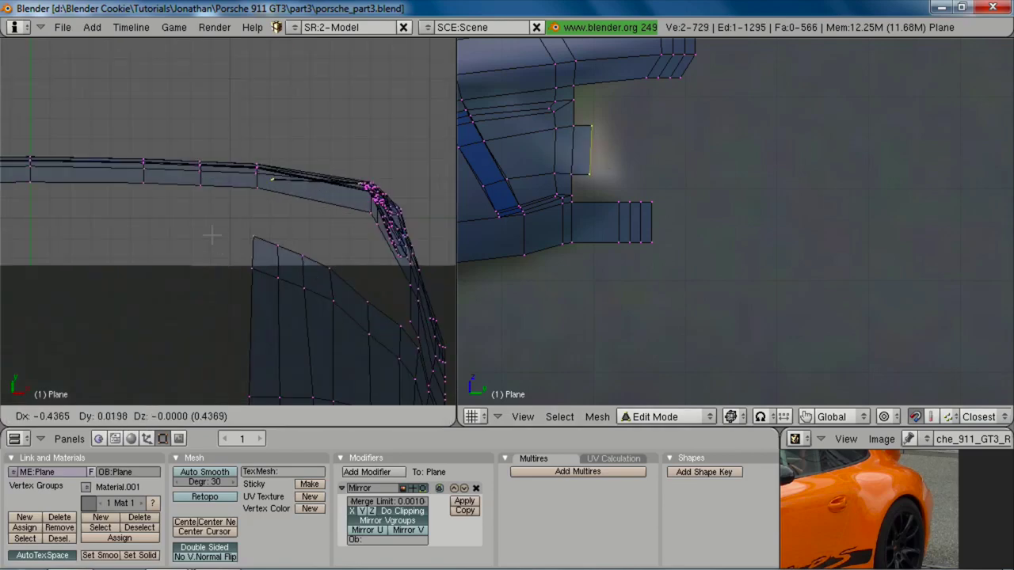
left_click(195, 237)
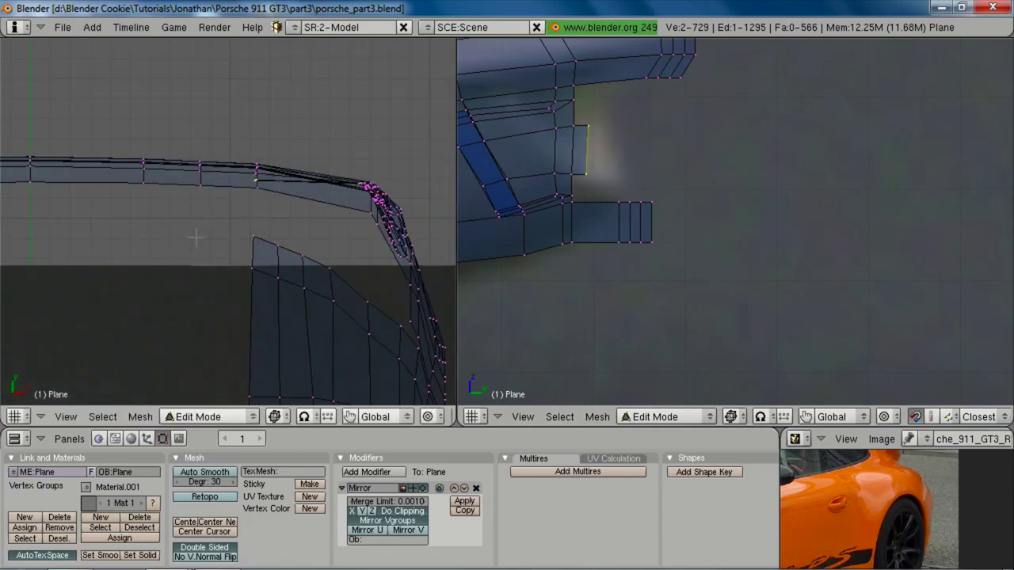
Step: Extrude the new upper strip two more segments toward the centre, lining each end up with the lower strip's divisions
key("e")
left_click(273, 238)
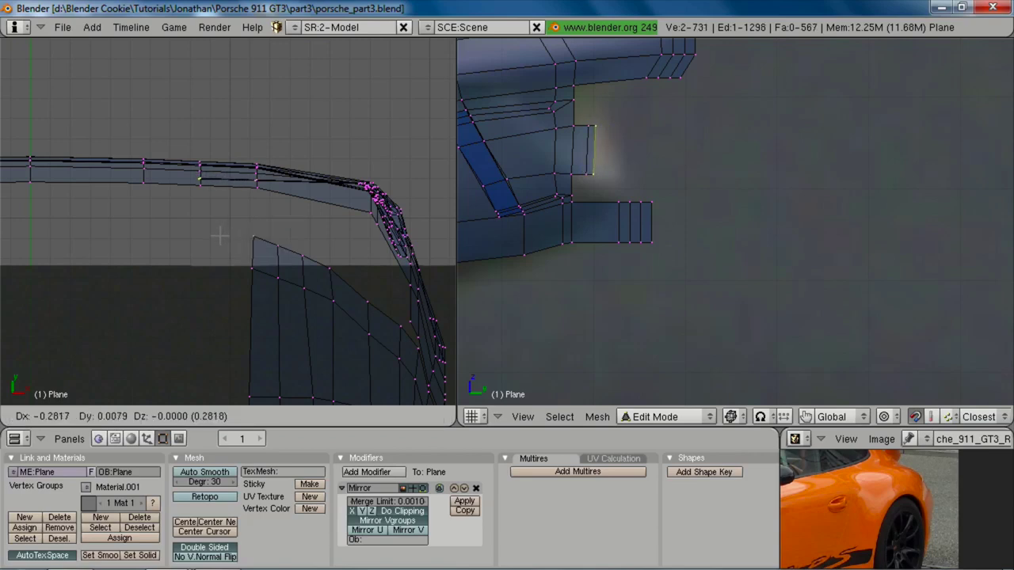
left_click(220, 236)
key("e")
left_click(220, 236)
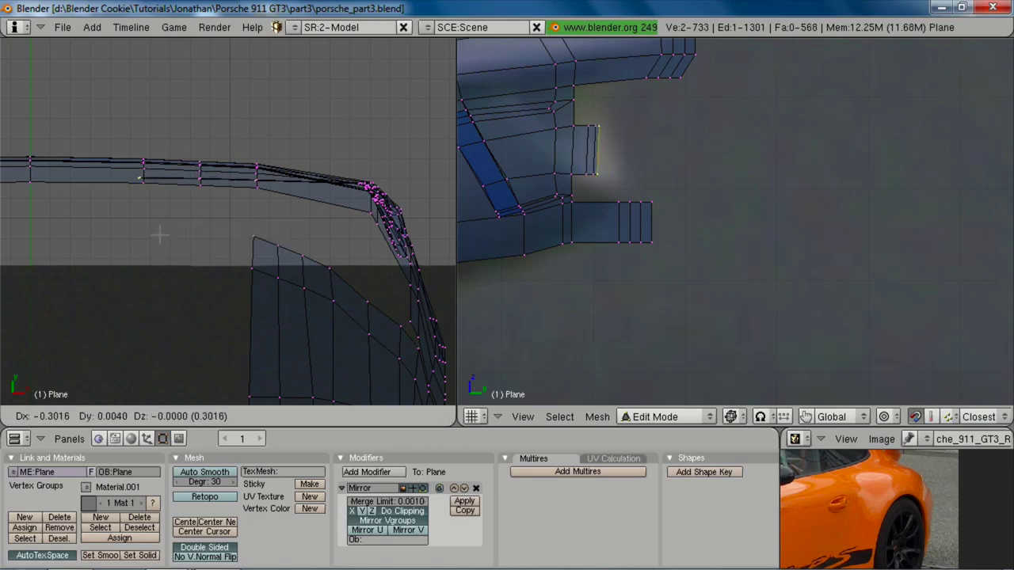
left_click(162, 235)
Step: Extrude the upper strip's final segment about -0.56 along X to the centreline and shift its end about 0.013 along Y
key("e")
left_click(161, 236)
key("x")
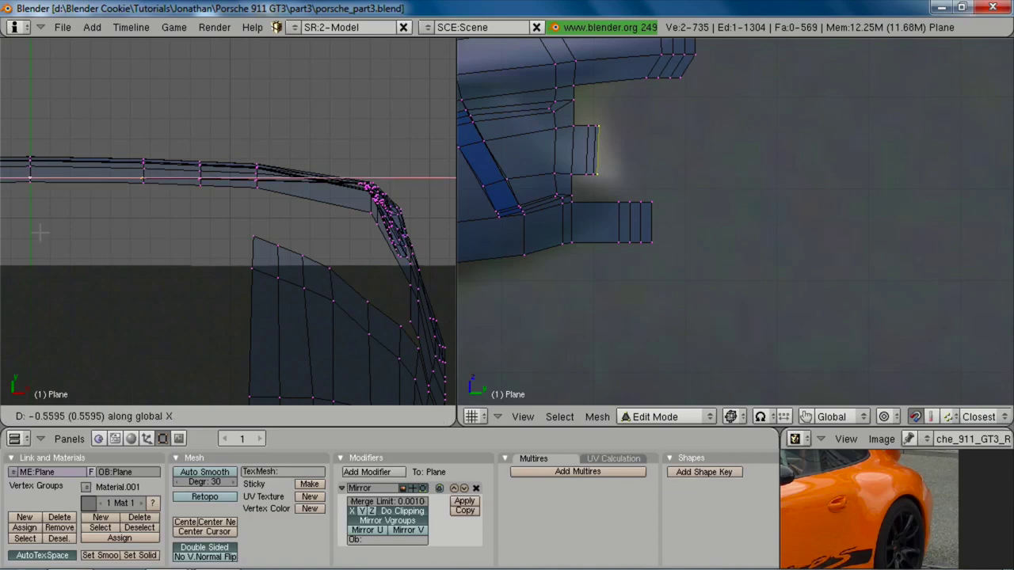
left_click(31, 230)
key("g")
key("y")
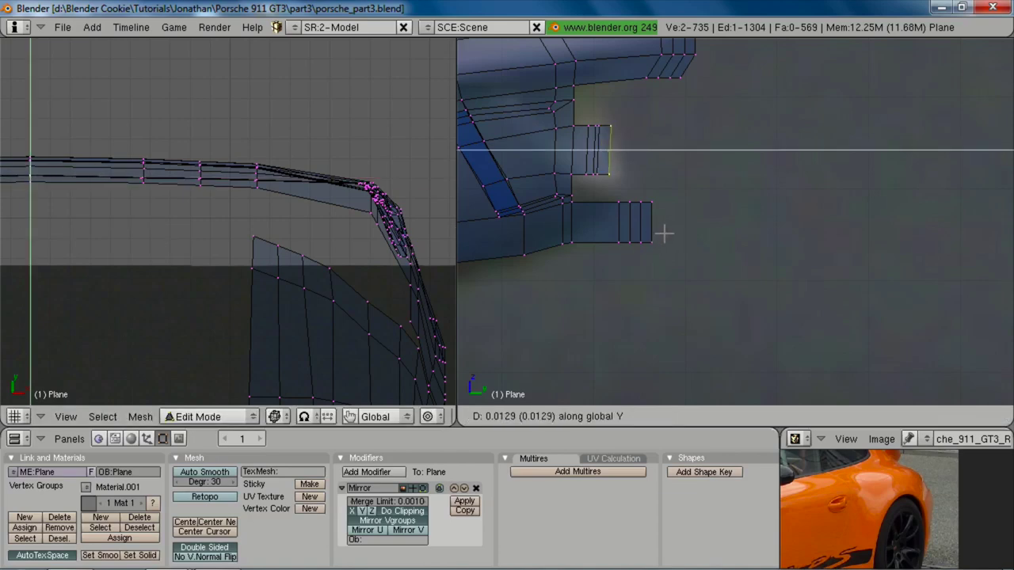
left_click(664, 234)
Step: Nudge the upper strip's division nearest the centreline along Y to smooth the strip's curve
key("z")
mouse_move(663, 234)
middle_mouse_down()
mouse_move(623, 140)
mouse_move(744, 258)
mouse_move(733, 250)
middle_mouse_up()
scroll(623, 140, "up", 4)
key("a")
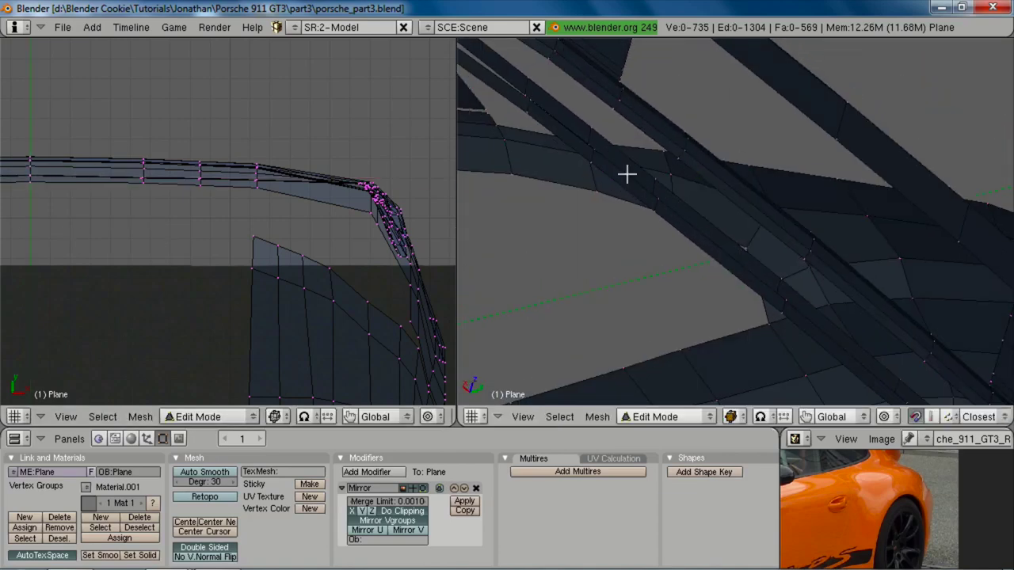
key("a")
key("z")
middle_click_drag(651, 184, 740, 179)
key("g")
key("y")
left_click(742, 179)
Step: Move the neighbouring outer division of the upper strip about 0.003 along Y
middle_click_drag(536, 166, 573, 206)
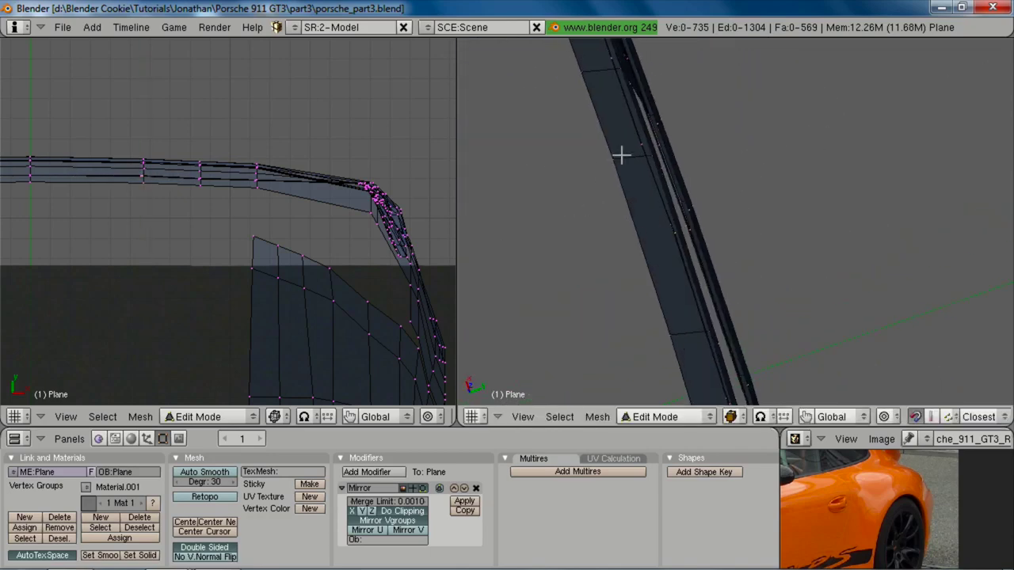
right_click(636, 144)
key("z")
key("g")
key("y")
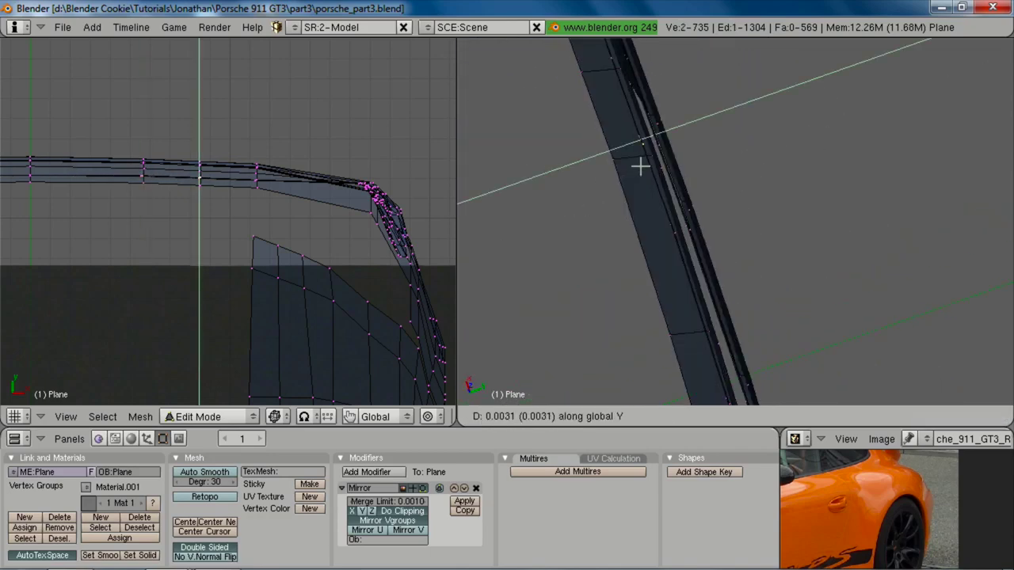
left_click(640, 166)
Step: Cut an edge loop across the lower strip close to the vent and close the corner face between vent and strip
middle_click_drag(643, 166, 722, 226)
scroll(499, 185, "up", 2)
middle_click_drag(500, 186, 593, 256, "shift")
scroll(593, 256, "up", 2)
key("ctrl+r")
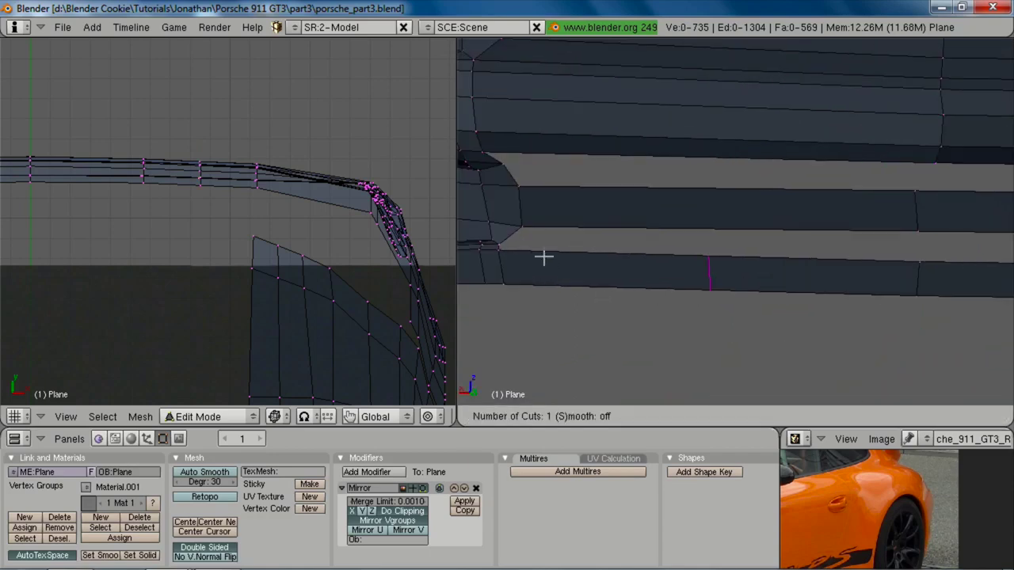
left_click(526, 259)
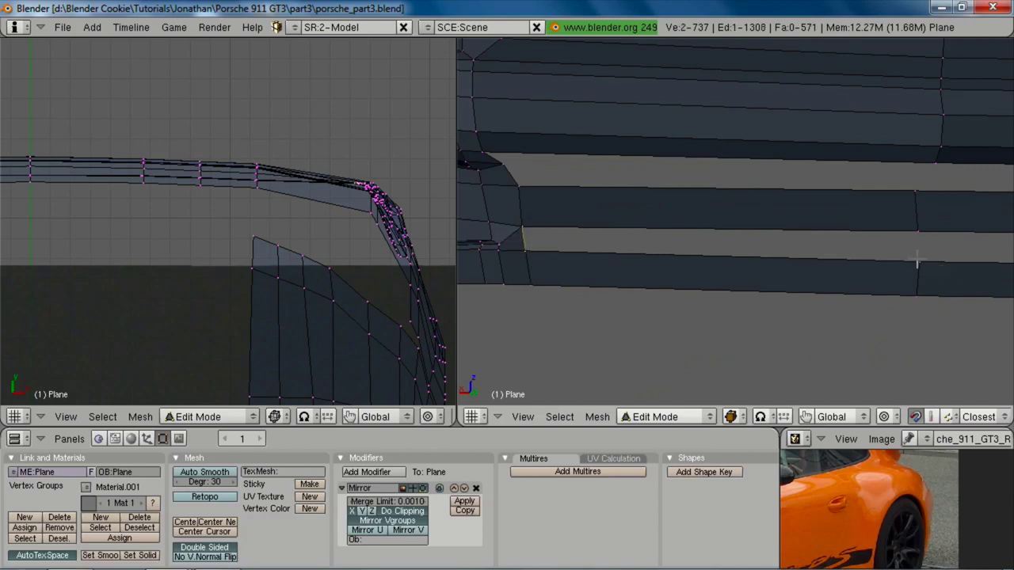
Step: Create the first face bridging the gap between the two strips, from the vent to their first division
right_click(919, 234, "shift")
key("f")
scroll(919, 238, "down", 3)
middle_click_drag(927, 258, 758, 270, "shift")
key("a")
Step: Fill the remaining gap between the two strips with faces, segment by segment, up to the car's centreline
right_click(826, 246, "alt")
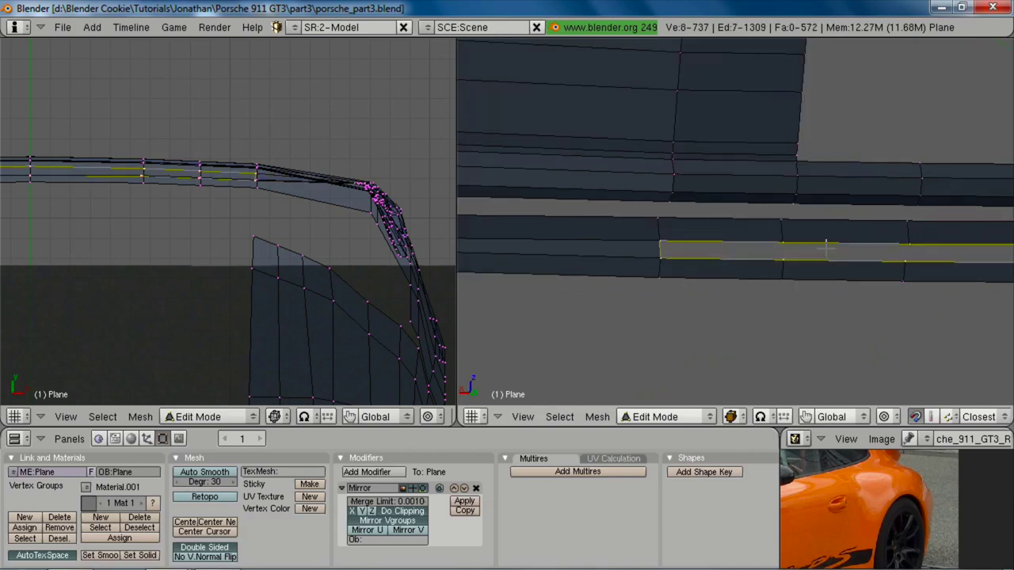
key("b")
right_click_drag(867, 228, 909, 323)
key("f")
key("Escape")
scroll(765, 303, "down", 5)
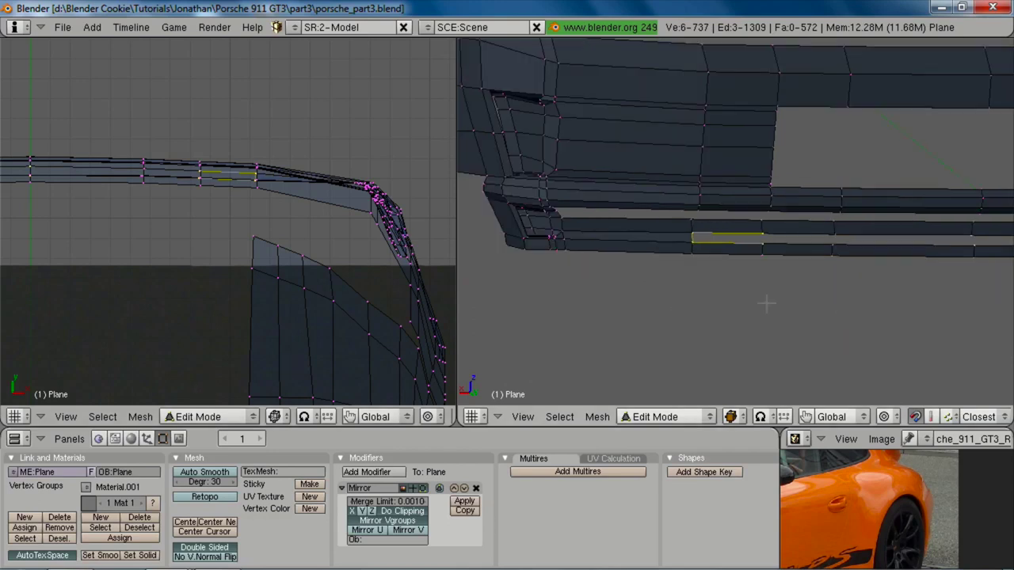
key("b")
right_click(786, 225, "alt")
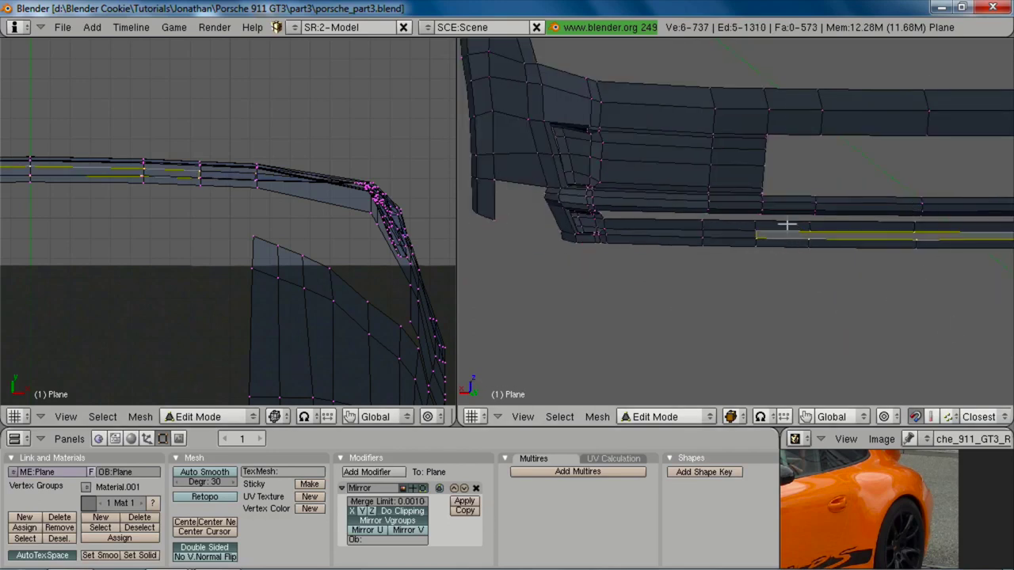
key("f")
key("a")
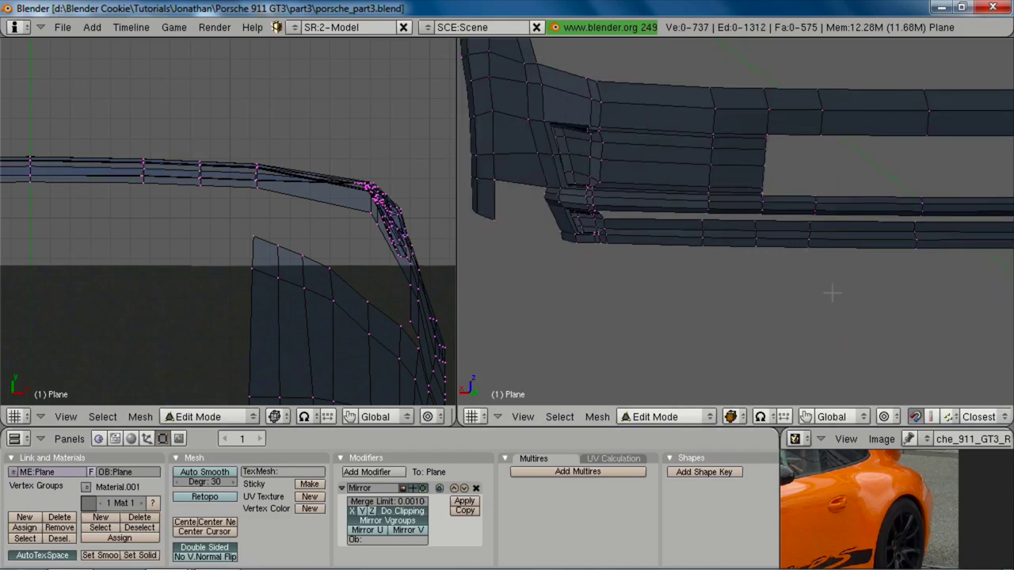
Step: Return to the side view and bring up the green Porsche photo in Windows Photo Viewer to study the rear bumper
key("KP_3")
key("2")
key("1")
key("alt+Tab")
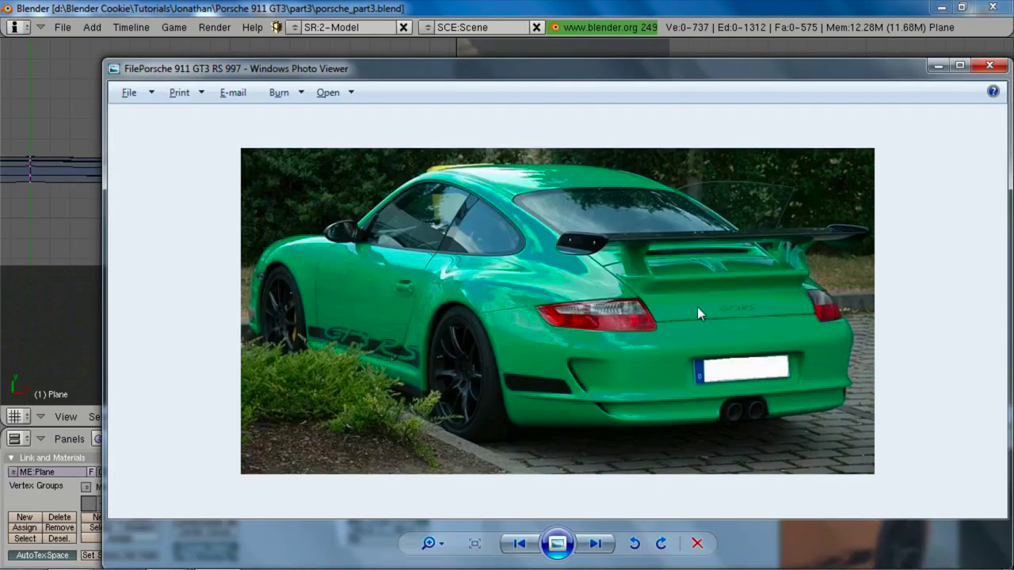
Step: Switch back to Blender and lower the bottom edge row of the recessed strip along Z, level with the lip below
key("alt+Tab")
middle_click_drag(697, 307, 833, 276, "shift")
scroll(594, 319, "up", 4)
middle_click_drag(587, 353, 780, 271, "shift")
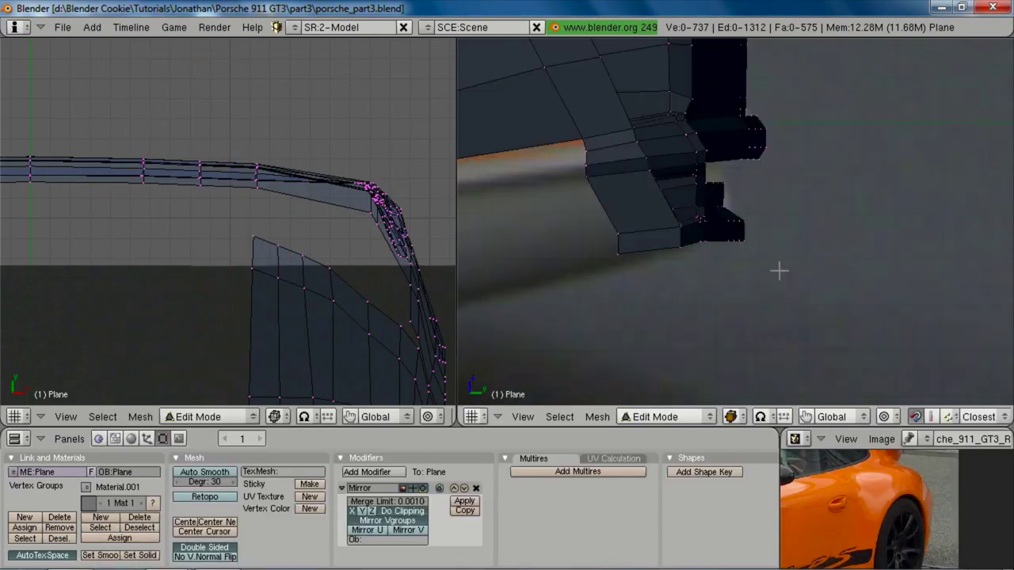
scroll(780, 271, "up", 4)
key("z")
key("b")
left_click_drag(693, 183, 736, 197)
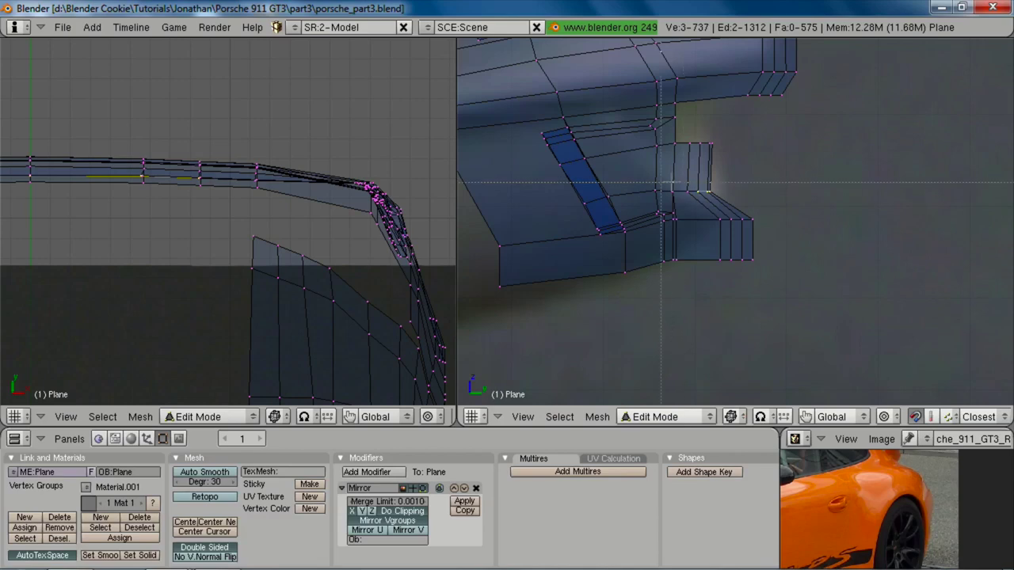
left_click_drag(673, 183, 738, 212)
key("b")
right_click_drag(663, 207, 730, 244)
key("z")
key("g")
key("z")
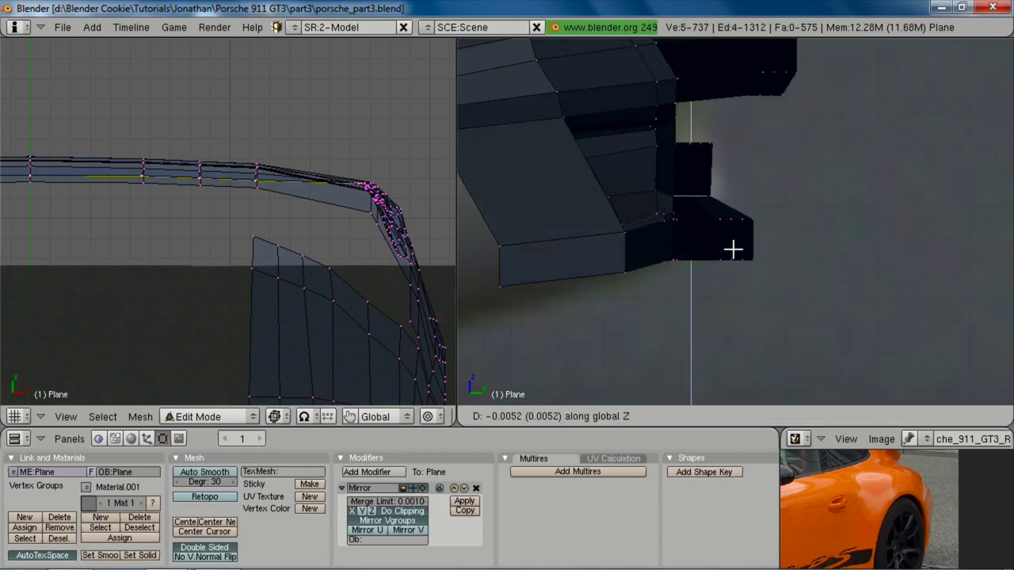
left_click(740, 271)
Step: Nudge the vertex where the vent's lower inner corner meets the recessed strip
middle_click_drag(751, 218, 838, 256)
middle_click_drag(750, 293, 832, 271)
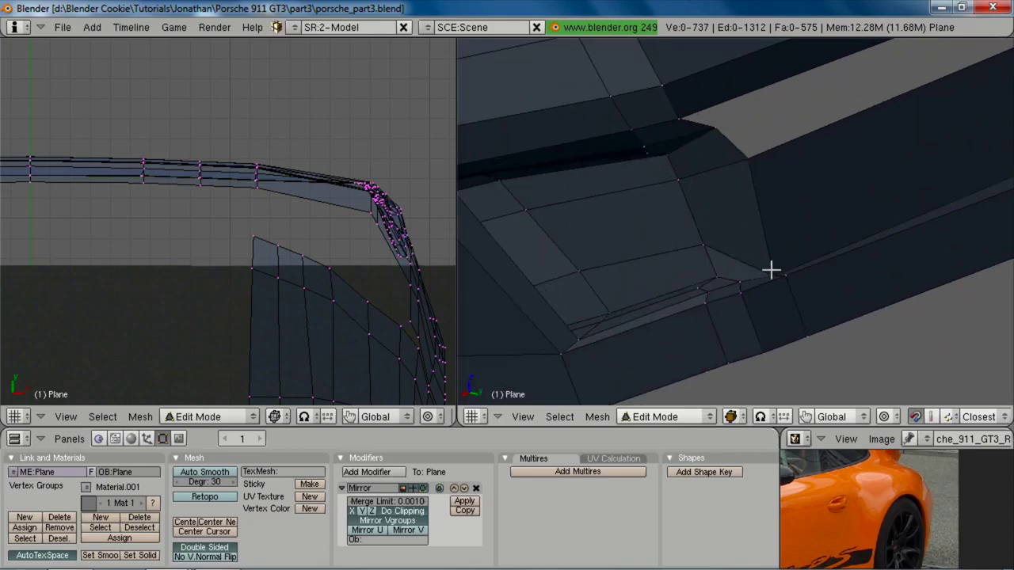
right_click(772, 269)
key("g")
key("x")
left_click(766, 245)
key("g")
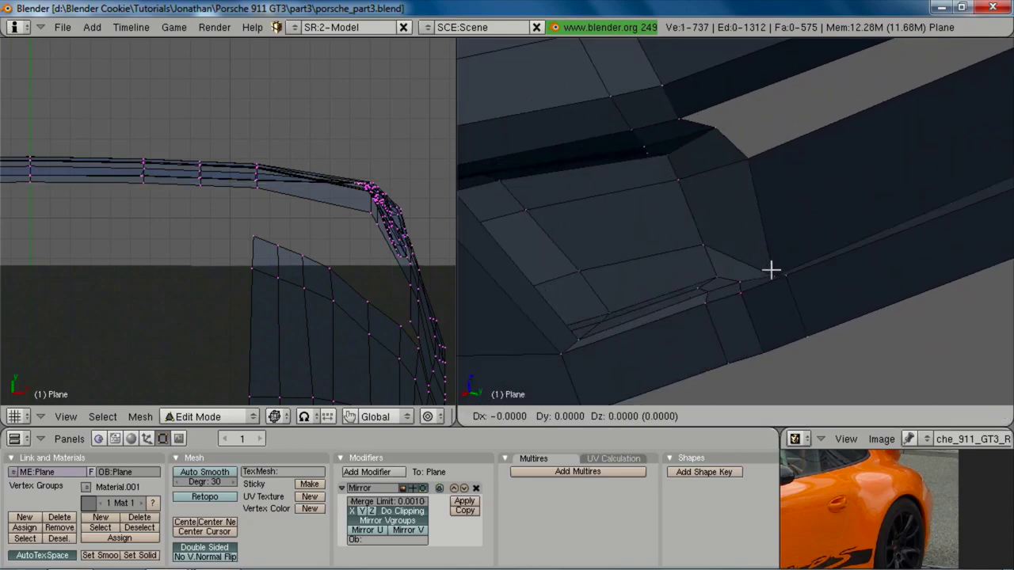
left_click(768, 273)
Step: Shift the small face at the vent's bottom corner along Z and forward along Y
key("a")
right_click(705, 293, "shift")
middle_click_drag(732, 307, 759, 301)
key("g")
key("z")
left_click(744, 294)
key("g")
key("y")
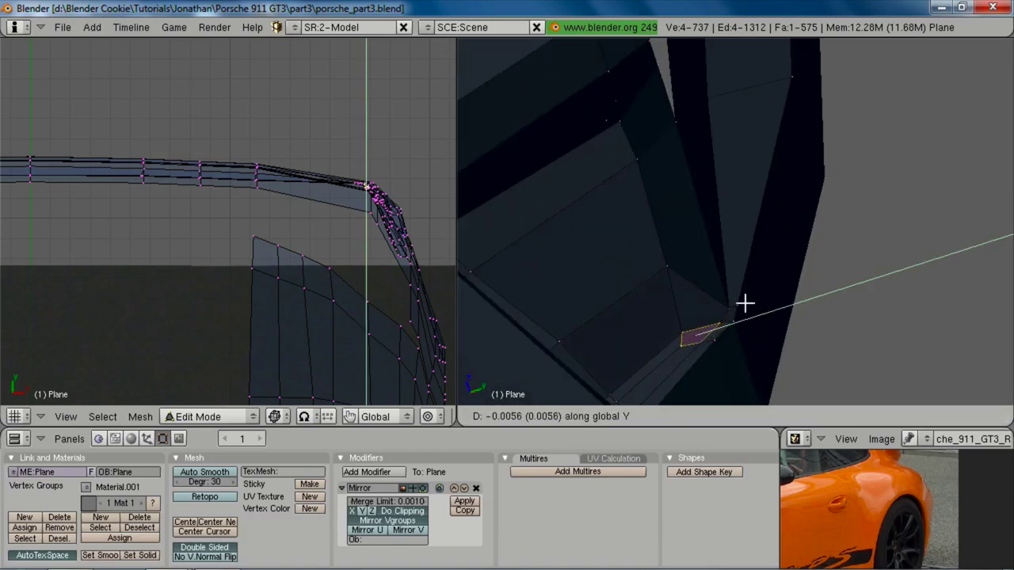
left_click(740, 305)
Step: Move the two vertices beside the vent's small corner face forward along Y, the first by about 0.009
right_click(730, 305)
key("g")
key("y")
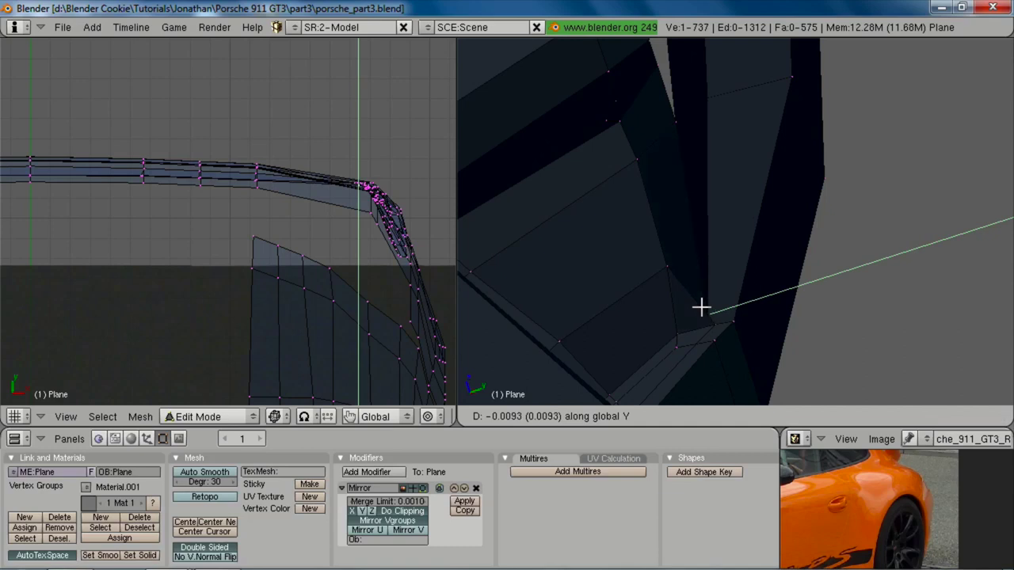
left_click(701, 307)
key("a")
right_click(712, 322)
key("g")
key("y")
left_click(698, 326)
Step: Adjust the remaining vertex at the vent's lower corner along Y in the side view and check the corner's shape
key("a")
right_click(682, 329)
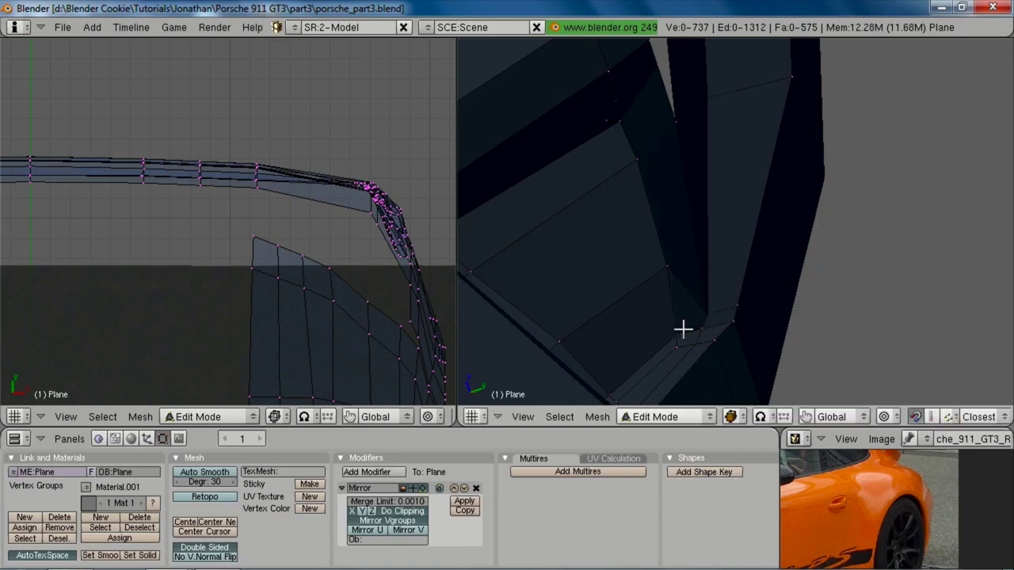
key("KP_3")
key("z")
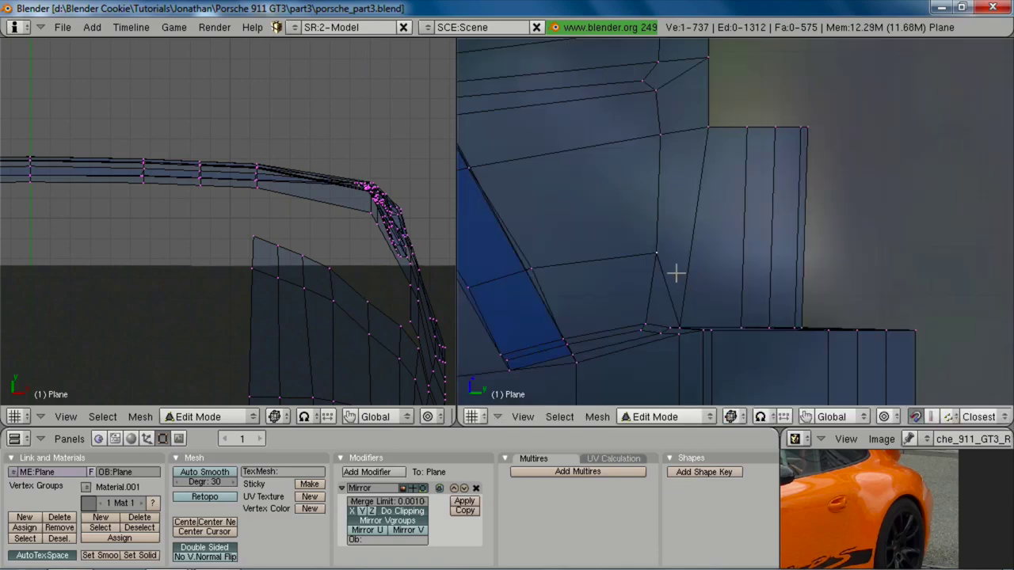
key("g")
key("y")
left_click(674, 276)
key("z")
mouse_move(734, 269)
middle_mouse_down()
mouse_move(711, 313)
mouse_move(710, 288)
mouse_move(728, 284)
middle_mouse_up()
scroll(711, 287, "down", 4)
scroll(728, 284, "down", 5)
key("Tab")
key("Tab")
Step: Try to flatten the vertices around the vent's lower corner by scaling them to 0 along Z, and undo it
scroll(732, 290, "up", 4)
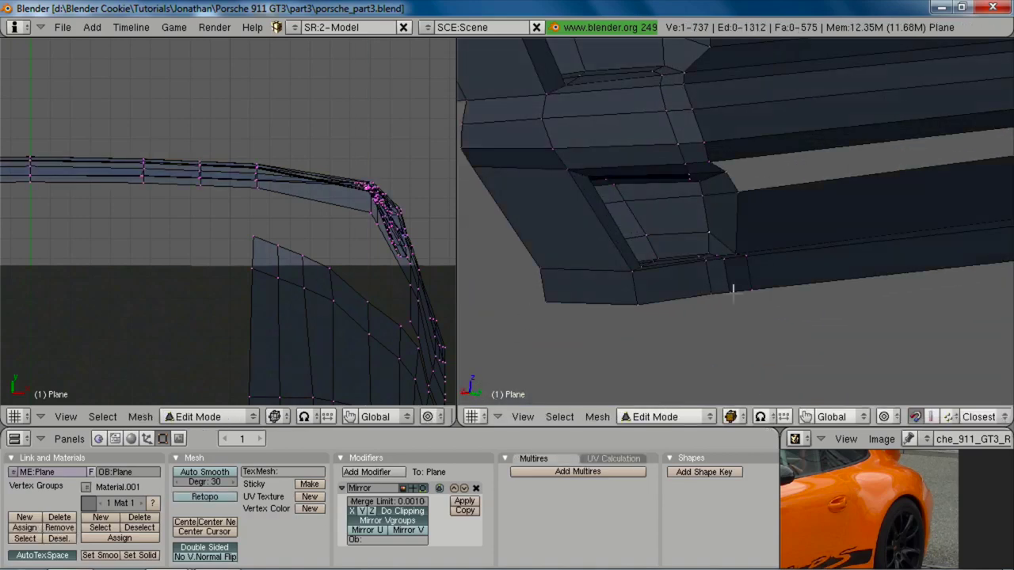
scroll(689, 272, "up", 3)
left_click_drag(640, 235, 860, 335)
key("s")
key("z")
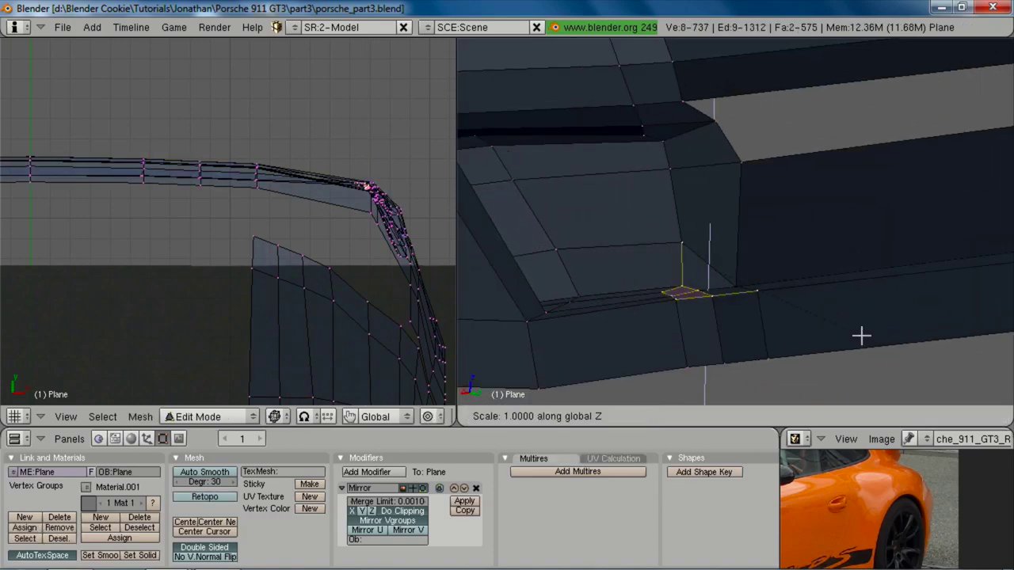
key("0")
key("Return")
key("ctrl+z")
key("z")
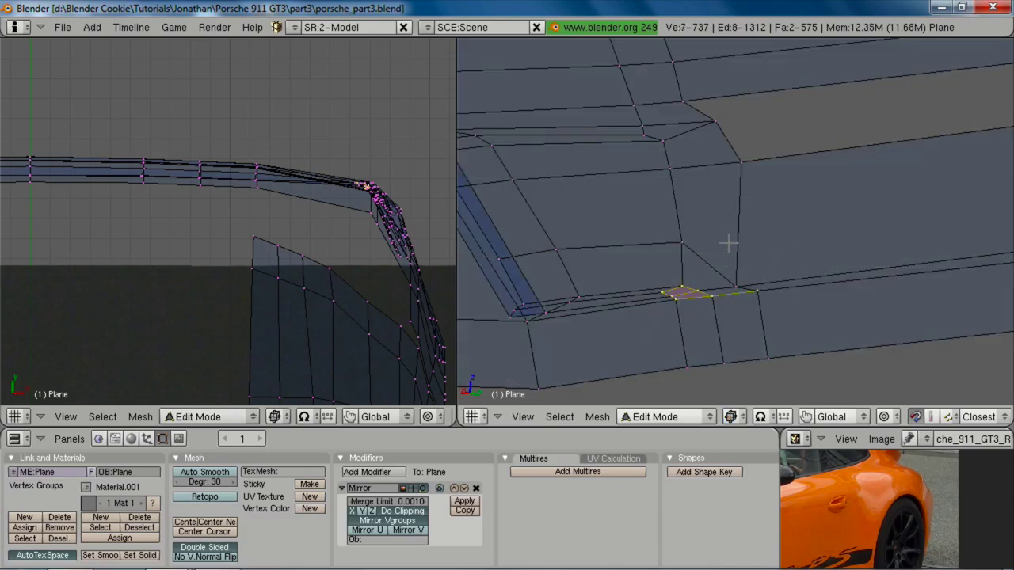
right_click(735, 286, "shift")
key("g")
key("Return")
key("Tab")
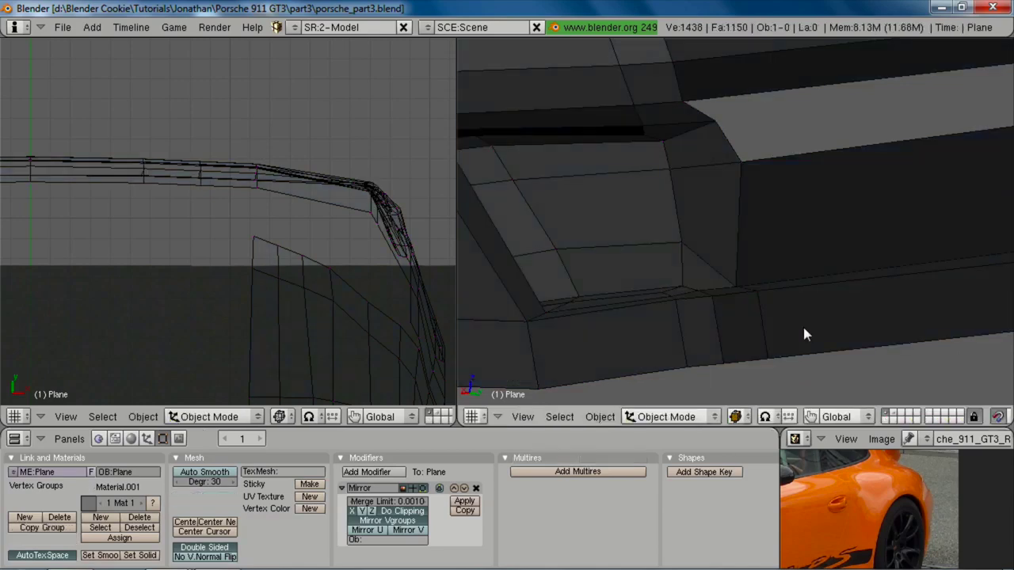
Step: Move the vertex on the vent's bottom ledge by about -0.007 along X and reposition it along Y
mouse_move(802, 324)
middle_mouse_down()
mouse_move(772, 274)
mouse_move(795, 323)
mouse_move(658, 336)
mouse_move(612, 301)
middle_mouse_up()
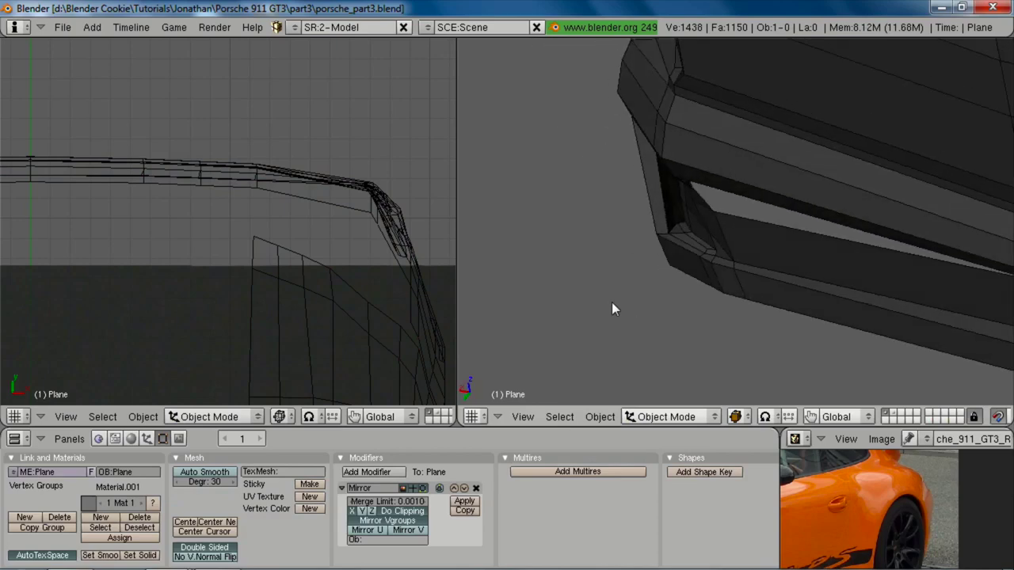
scroll(613, 302, "up", 2)
key("Tab")
right_click(696, 279)
key("g")
key("x")
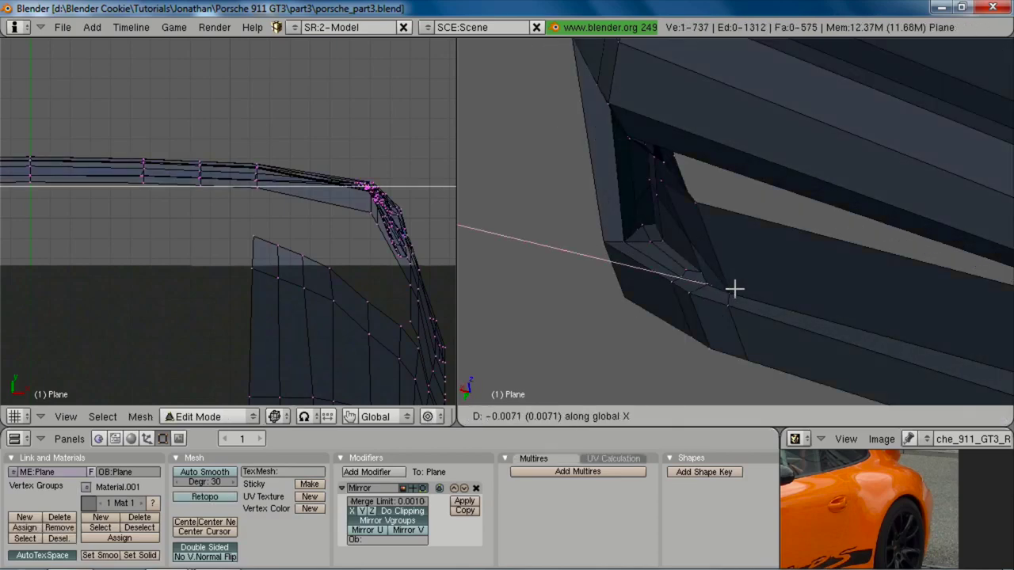
left_click(731, 288)
middle_click_drag(731, 287, 706, 273)
key("g")
key("y")
left_click(749, 314)
Step: Shift the short vertical edge of the lower lip beneath the vent about 0.008 along X
scroll(695, 237, "down", 4)
key("Tab")
scroll(694, 238, "down", 3)
scroll(707, 279, "up", 5)
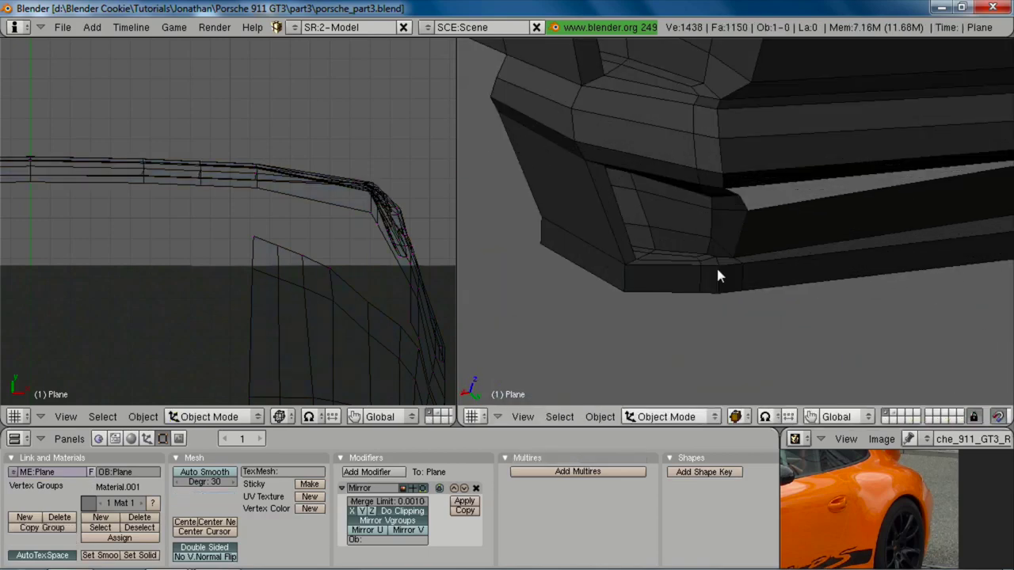
key("Tab")
key("g")
key("x")
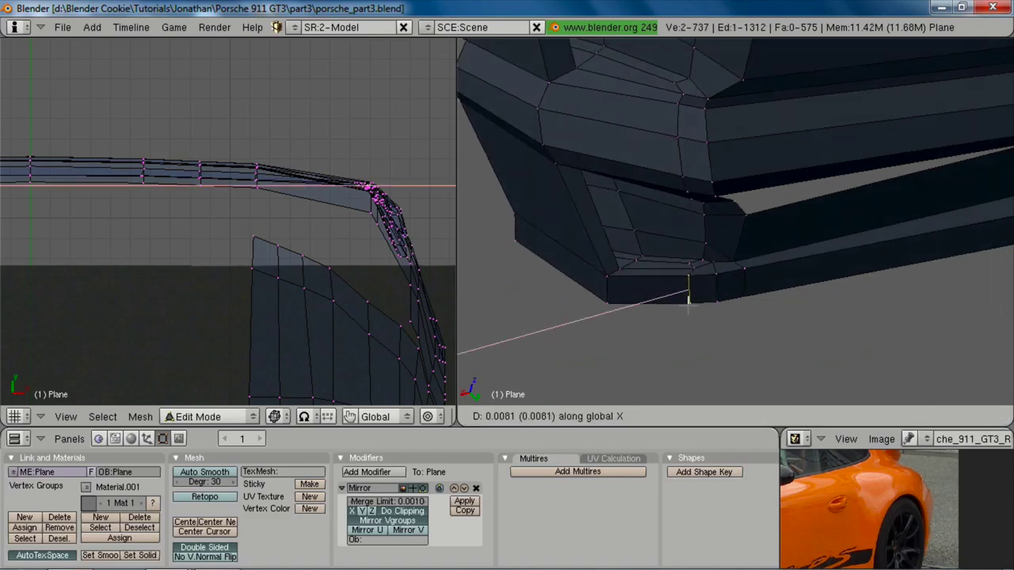
left_click(683, 305)
middle_click_drag(764, 283, 687, 294)
key("Tab")
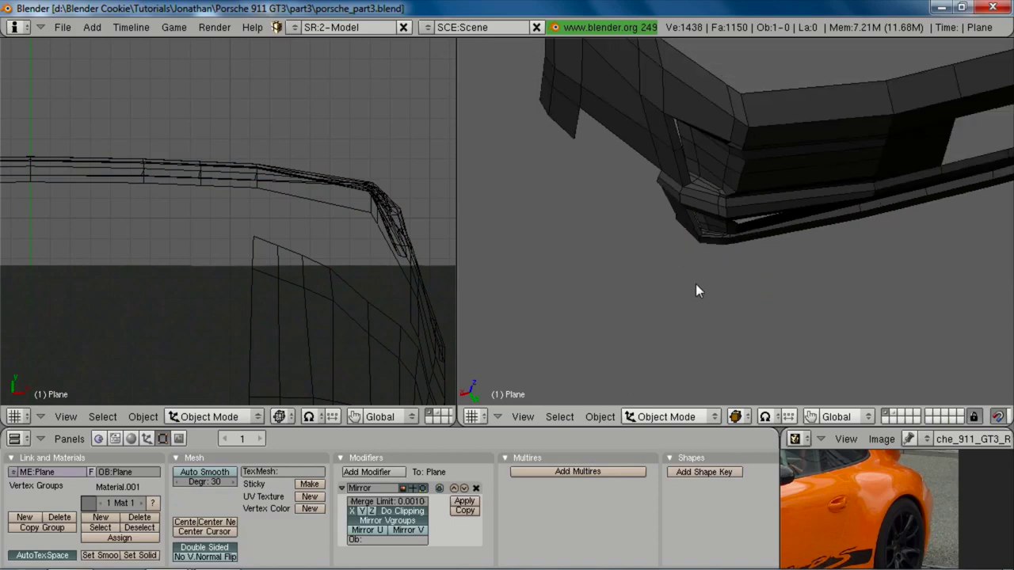
Step: Fill the gap between the upper and lower strips with faces from the first division up to the centreline
scroll(695, 283, "down", 3)
middle_click_drag(747, 254, 754, 229)
key("Tab")
scroll(793, 196, "up", 2)
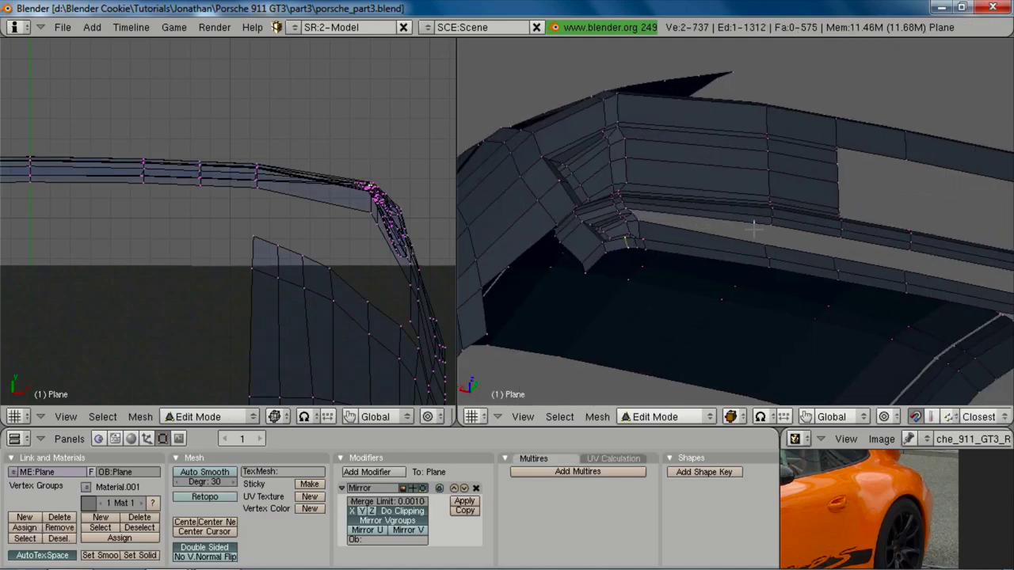
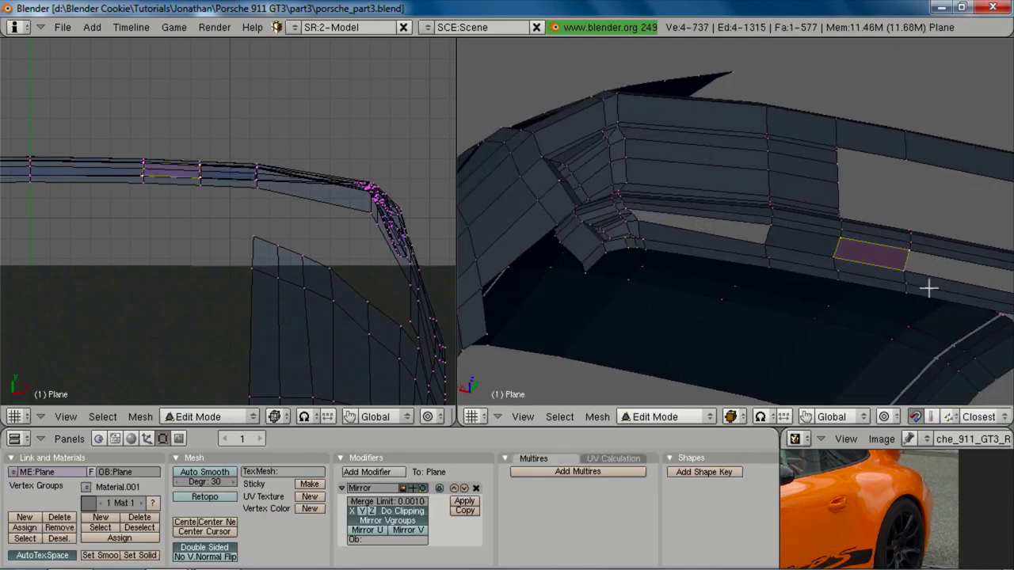
middle_click_drag(928, 288, 793, 260, "shift")
key("a")
right_click(880, 264, "alt")
key("f")
Step: Cut an edge loop lengthwise through the new bridging faces and push it forward along Y
middle_click_drag(683, 261, 808, 305, "shift")
scroll(650, 277, "up", 3)
scroll(615, 272, "up", 1)
key("ctrl+r")
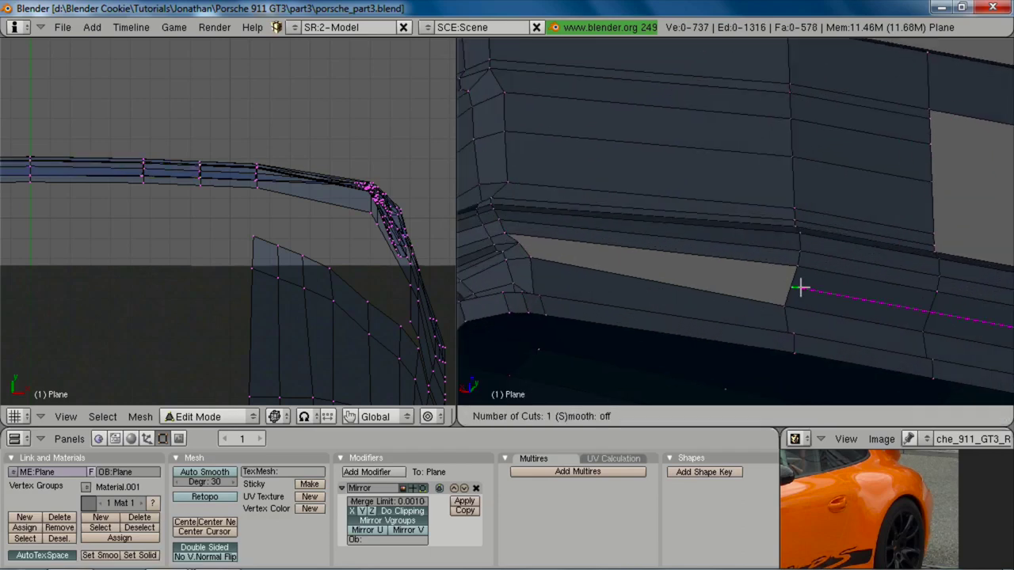
left_click(811, 289)
middle_click_drag(811, 288, 832, 198)
key("g")
key("y")
left_click(850, 280)
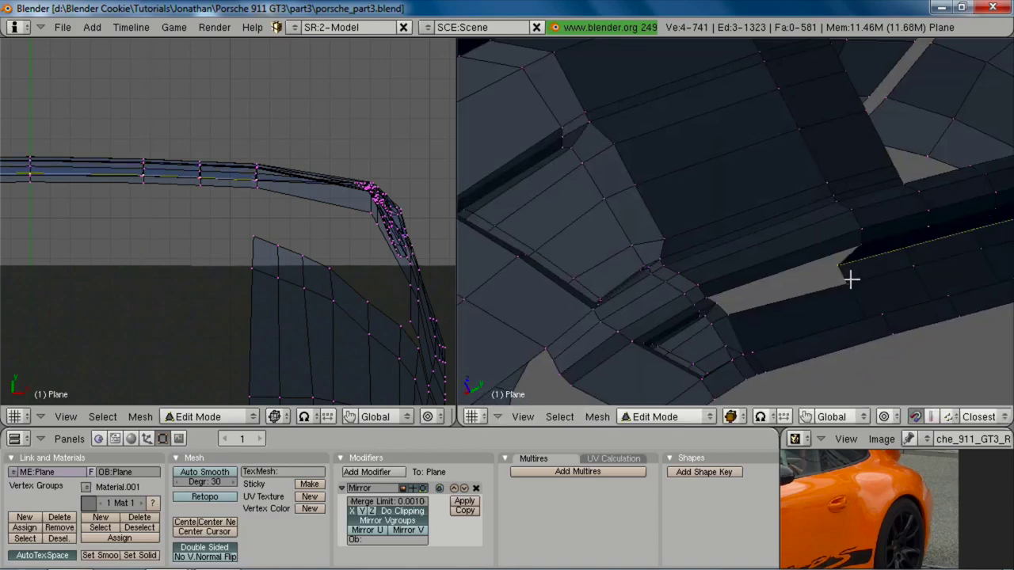
Step: Close the gap between the vent and the strips' first division with two faces joined to the new loop
middle_click_drag(850, 280, 814, 240)
middle_click_drag(665, 253, 656, 253)
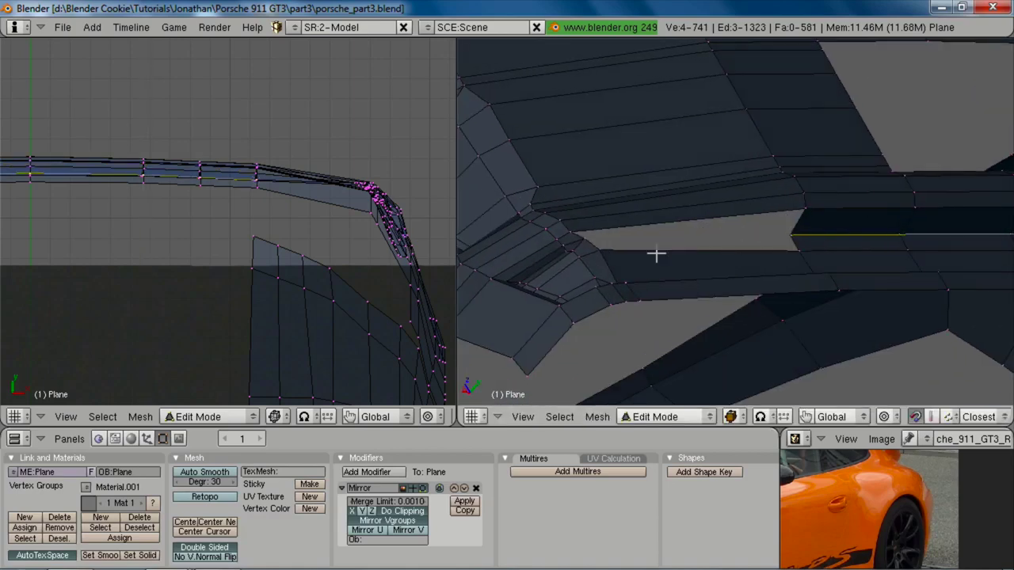
right_click(796, 234, "shift")
key("f")
key("a")
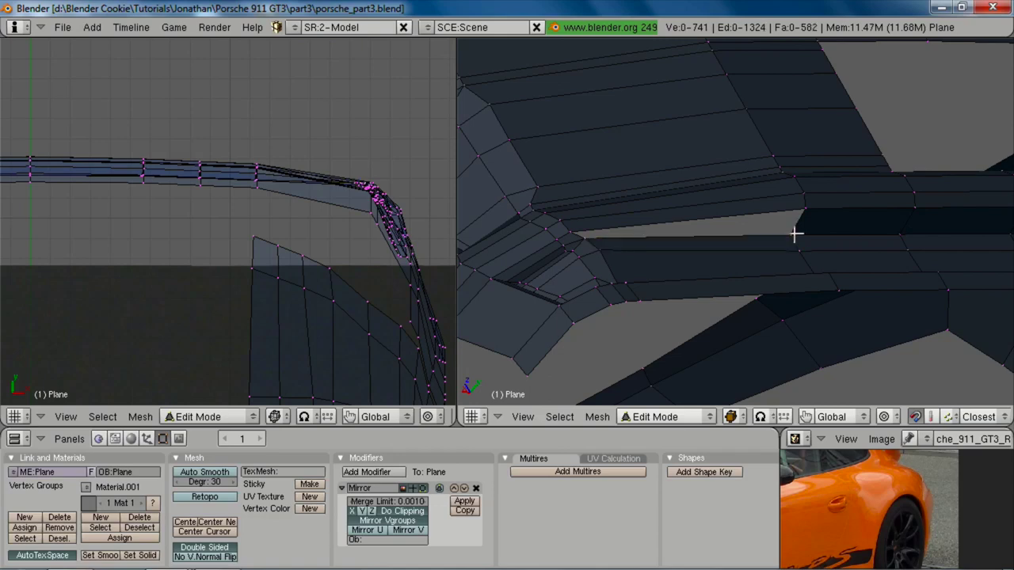
key("f")
Step: Examine the closed bumper from several angles and compare it with the green Porsche photo in Windows Photo Viewer
middle_click_drag(803, 230, 801, 204)
scroll(800, 205, "down", 3)
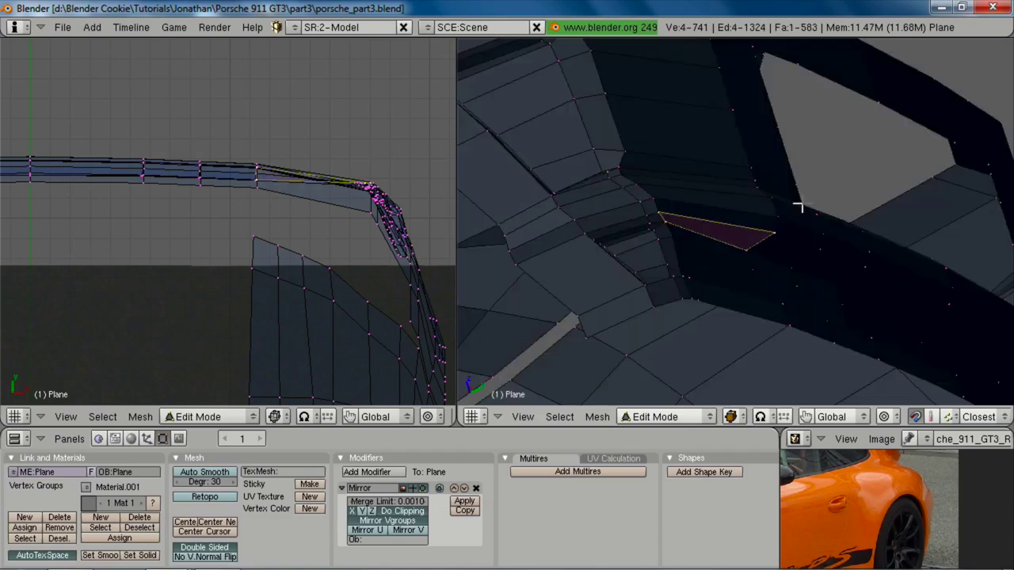
key("KP_3")
key("z")
scroll(770, 252, "up", 3)
middle_click_drag(708, 296, 812, 226)
key("Tab")
key("alt+Tab")
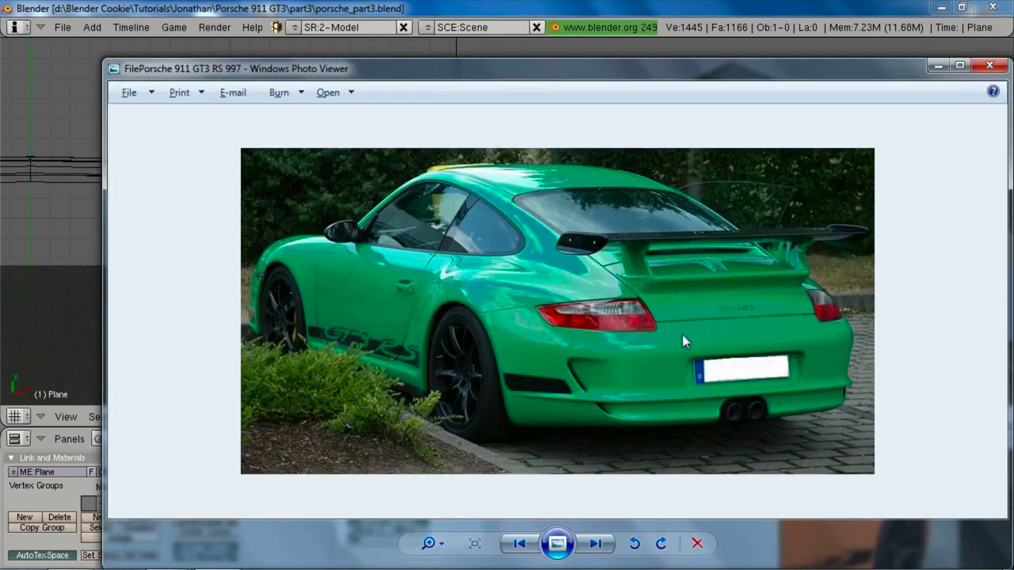
key("alt+Tab")
key("Tab")
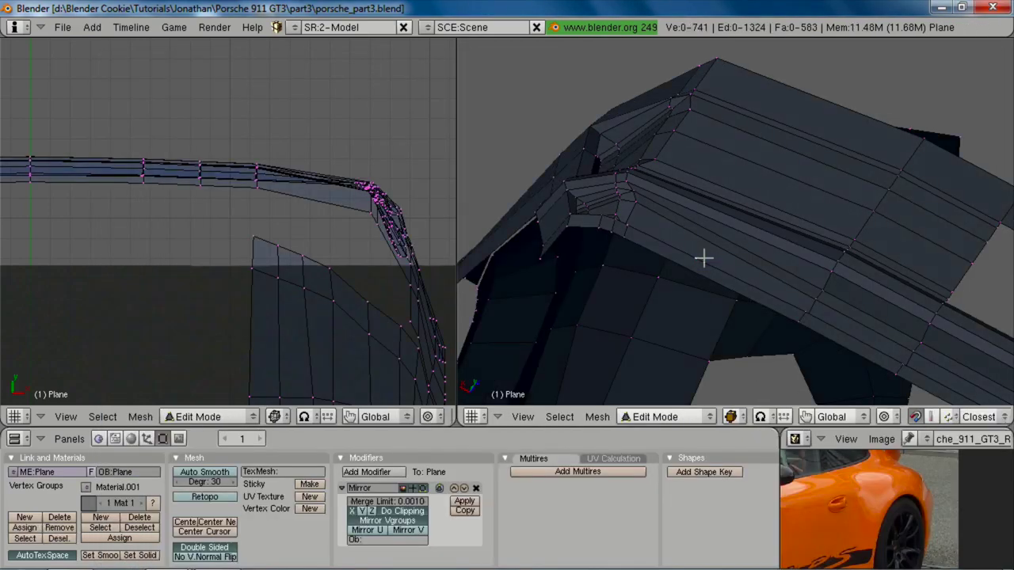
Step: Select the lengthwise edge row under the upper strip and shift it along Y
key("z")
right_click(639, 193, "shift")
key("z")
middle_click_drag(713, 230, 903, 309)
key("g")
key("y")
left_click(844, 268)
Step: Restrict the selection to the edge row's three vertices nearest the centreline and shift them along Y
key("b")
right_click_drag(862, 228, 900, 263)
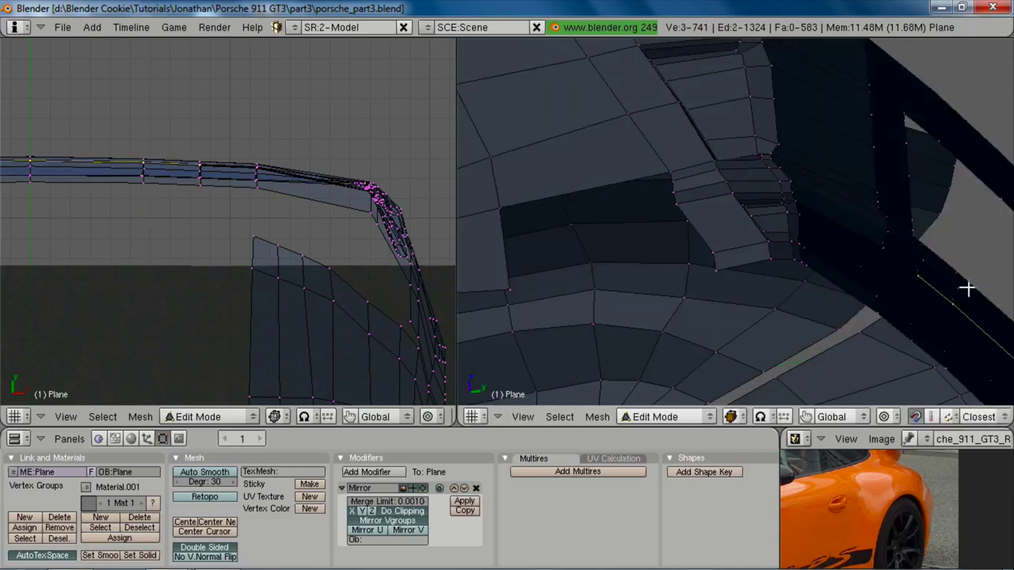
middle_click_drag(967, 289, 825, 260, "shift")
key("g")
key("y")
right_click(780, 246)
key("b")
key("Escape")
key("g")
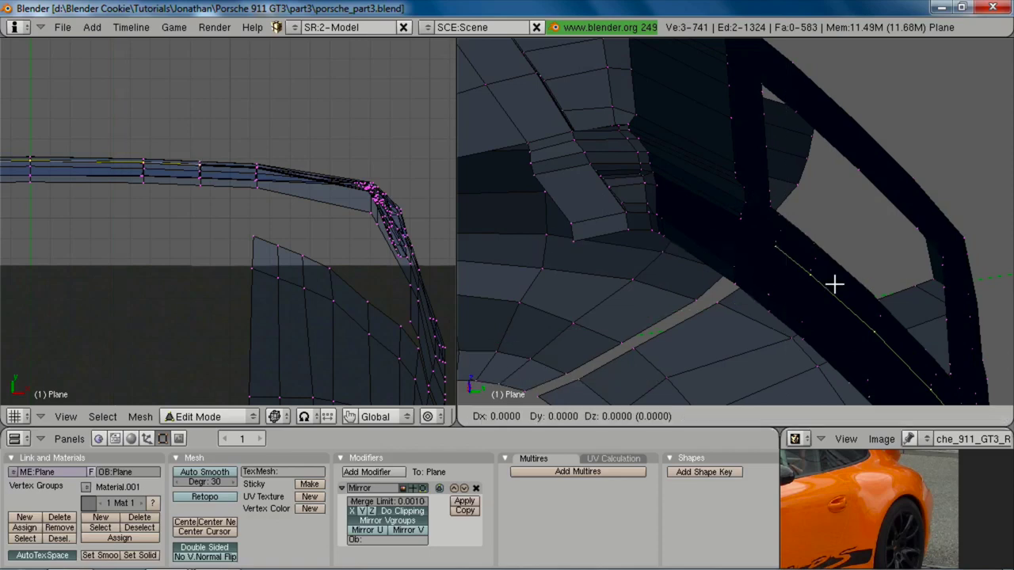
key("y")
left_click(817, 273)
Step: Deselect one more outer vertex and shift the last two vertices at the centreline along Y
key("b")
right_click_drag(783, 220, 768, 266)
key("z")
key("z")
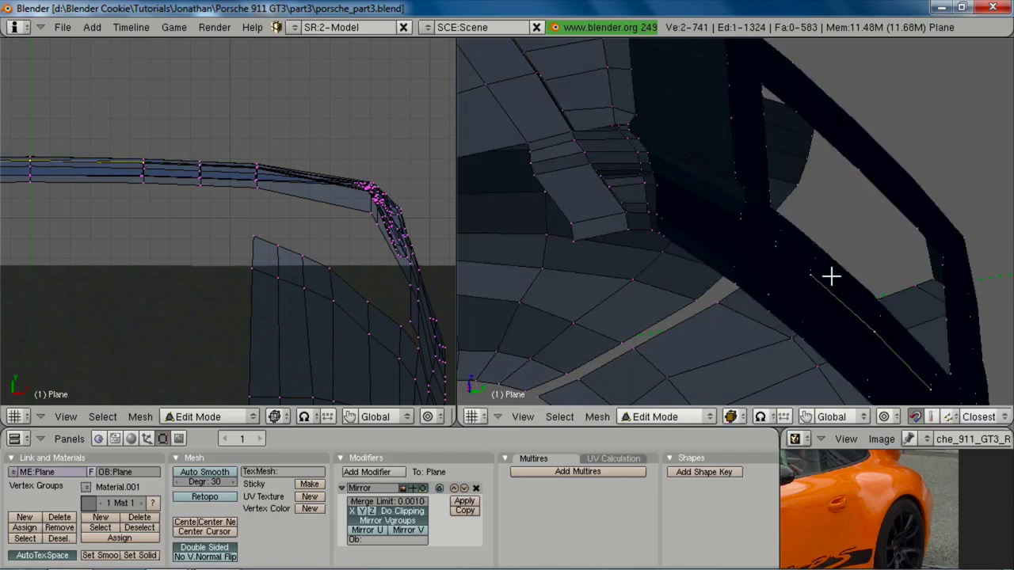
key("g")
key("y")
left_click(794, 233)
Step: Select all five vertices of the edge row under the upper strip and nudge them along Y
middle_click_drag(792, 230, 752, 238)
middle_click_drag(757, 242, 822, 214, "shift")
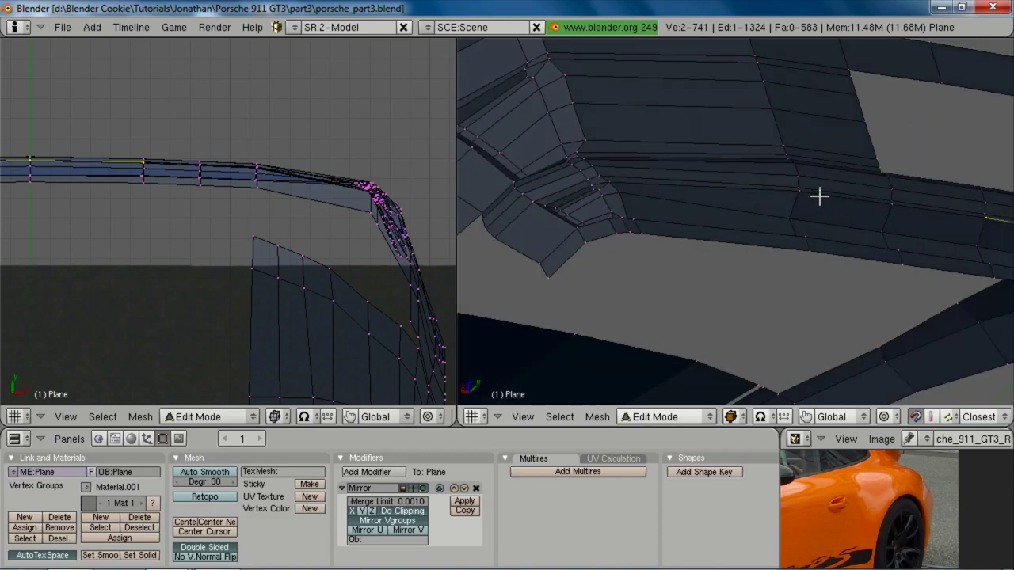
key("g")
key("y")
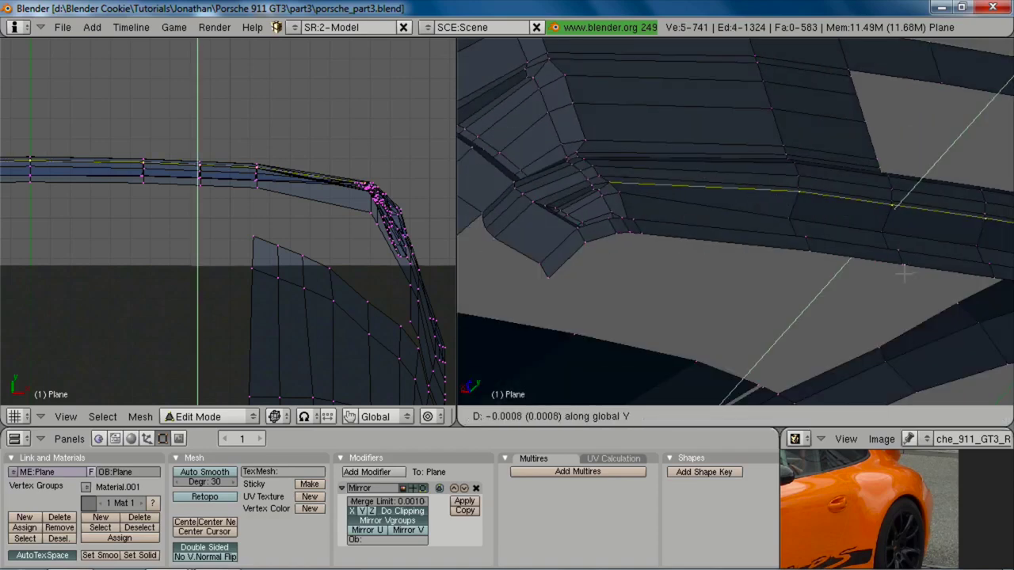
left_click(899, 275)
Step: Move the five-vertex edge row further forward along Y in the side view to slope the underside inward
key("KP_3")
middle_click_drag(983, 294, 864, 214, "shift")
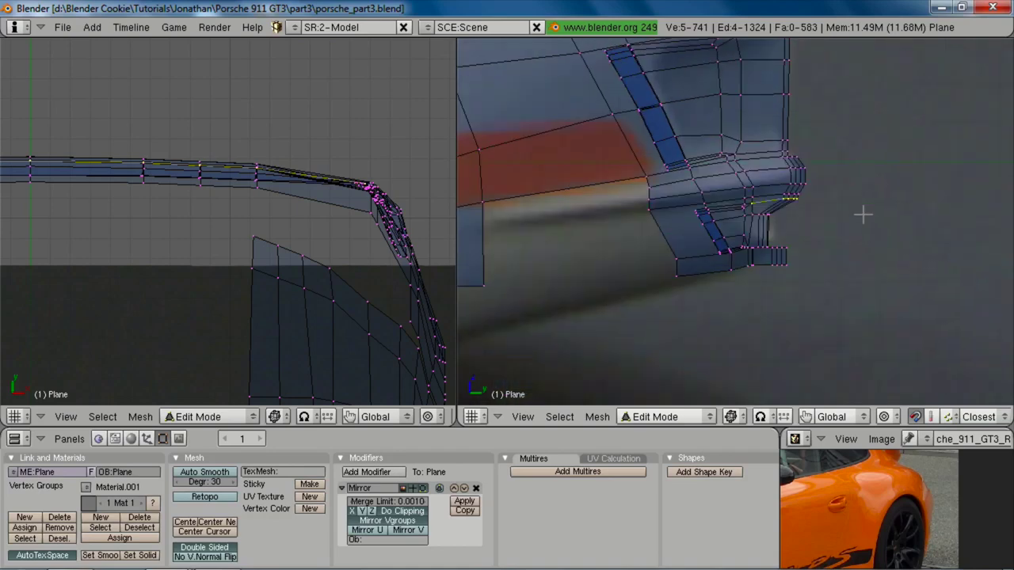
scroll(863, 214, "up", 3)
key("g")
key("y")
left_click(843, 251)
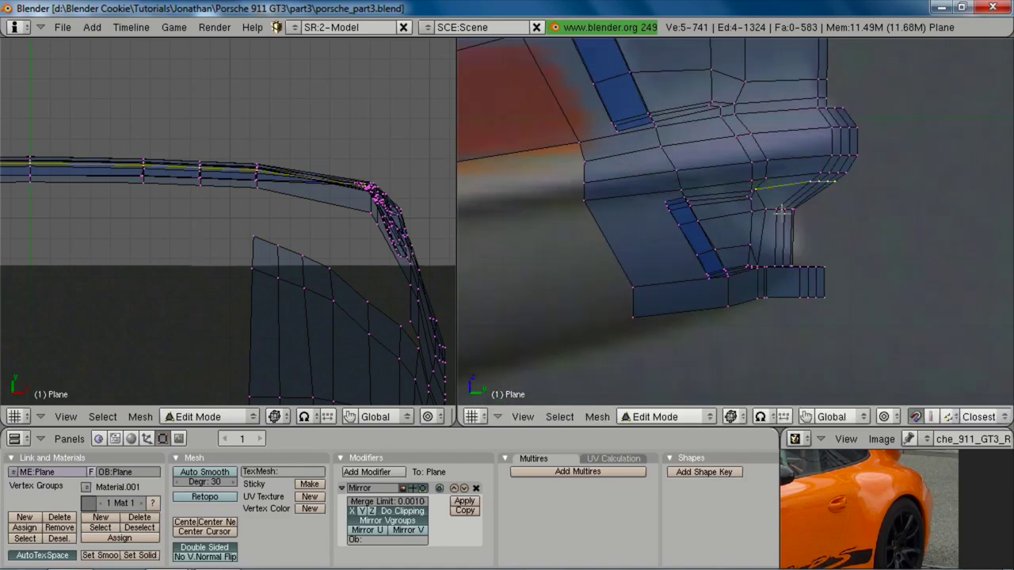
Step: Undo the last shift of the five-vertex row, drop one vertex from the selection and move the rest along Y
key("ctrl+z")
right_click(769, 181, "shift")
key("g")
key("y")
left_click(730, 244)
key("a")
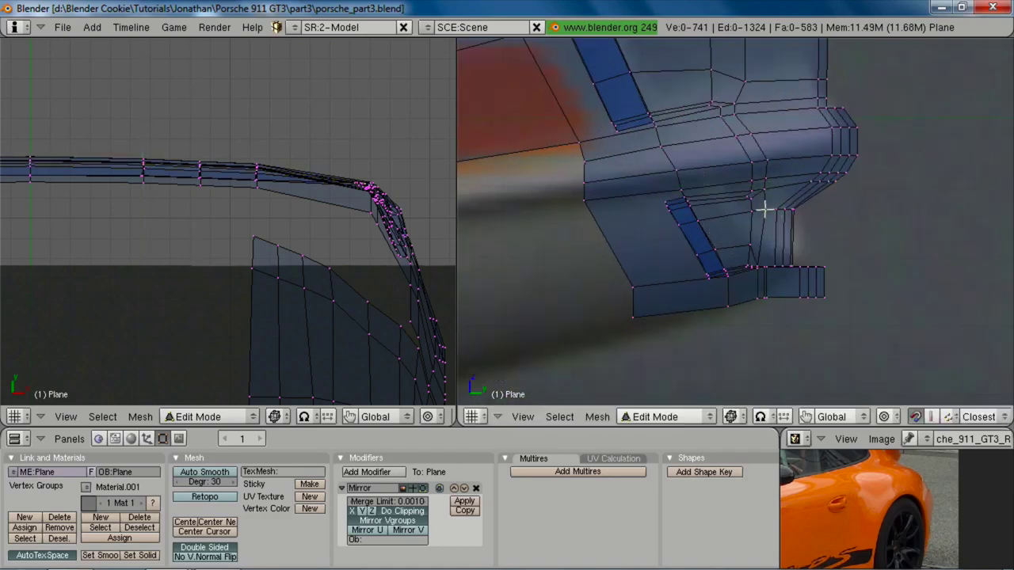
Step: Select the four vertices of the edge row just below and shift them along Y, checking the slope against the green car photo
left_click_drag(771, 201, 818, 231)
key("g")
key("y")
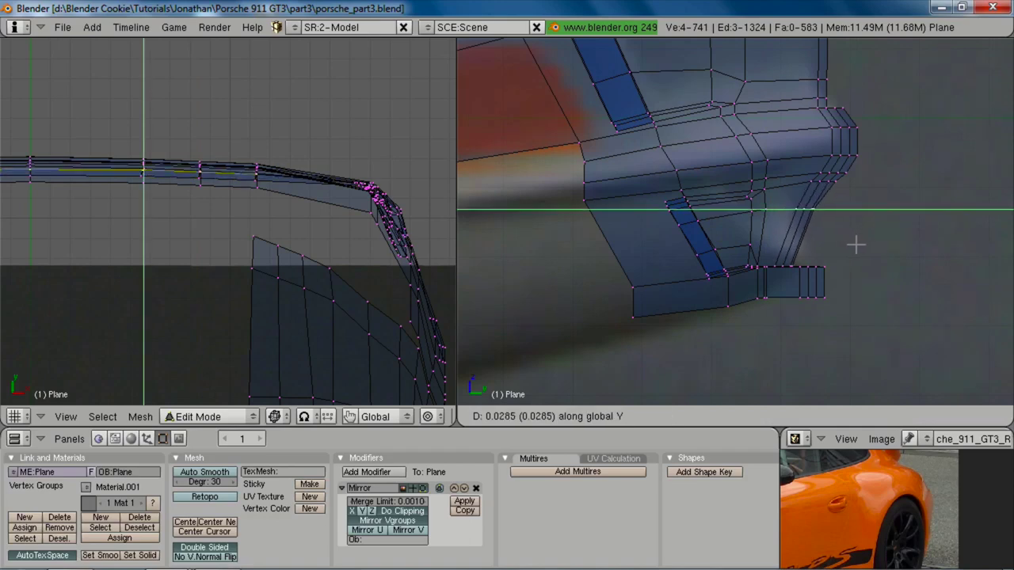
key("alt+Tab")
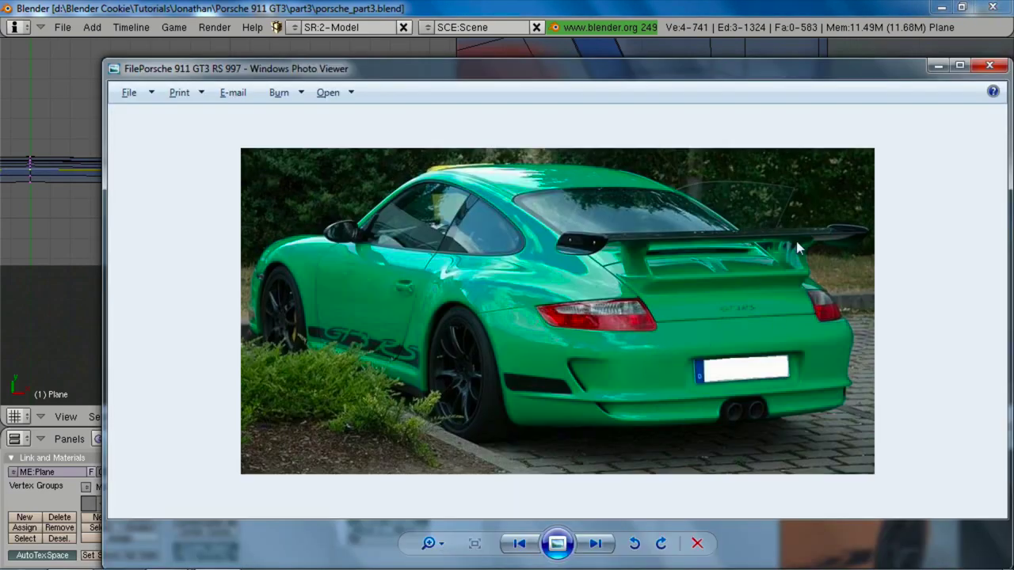
key("alt+Tab")
key("g")
key("y")
right_click(834, 255)
Step: Examine the shaded bumper in object mode and compare its lower edge with the green car photo
mouse_move(834, 255)
middle_mouse_down()
mouse_move(805, 177)
mouse_move(727, 193)
mouse_move(828, 243)
middle_mouse_up()
scroll(725, 193, "down", 3)
key("Tab")
key("a")
key("alt+Tab")
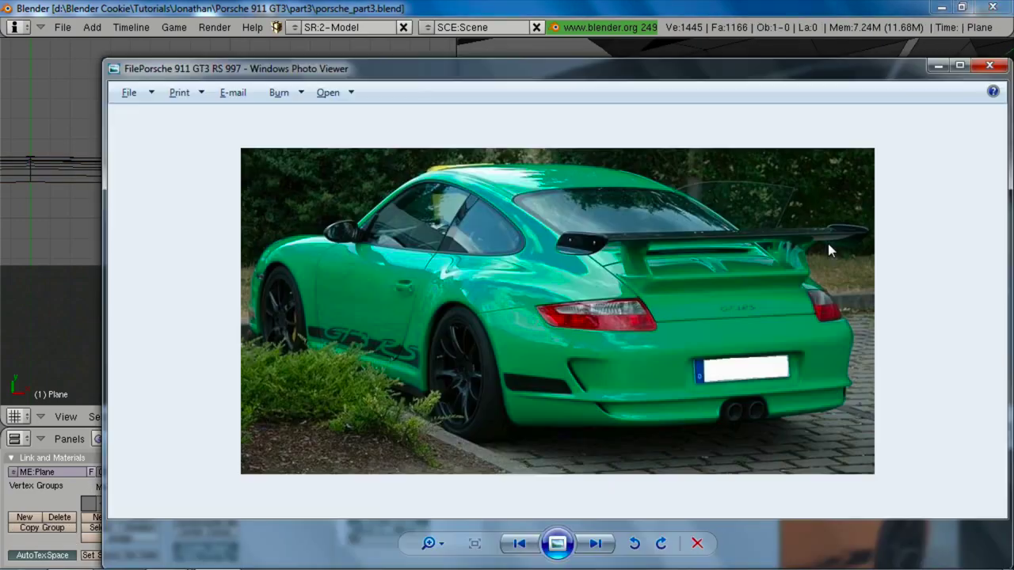
key("alt+Tab")
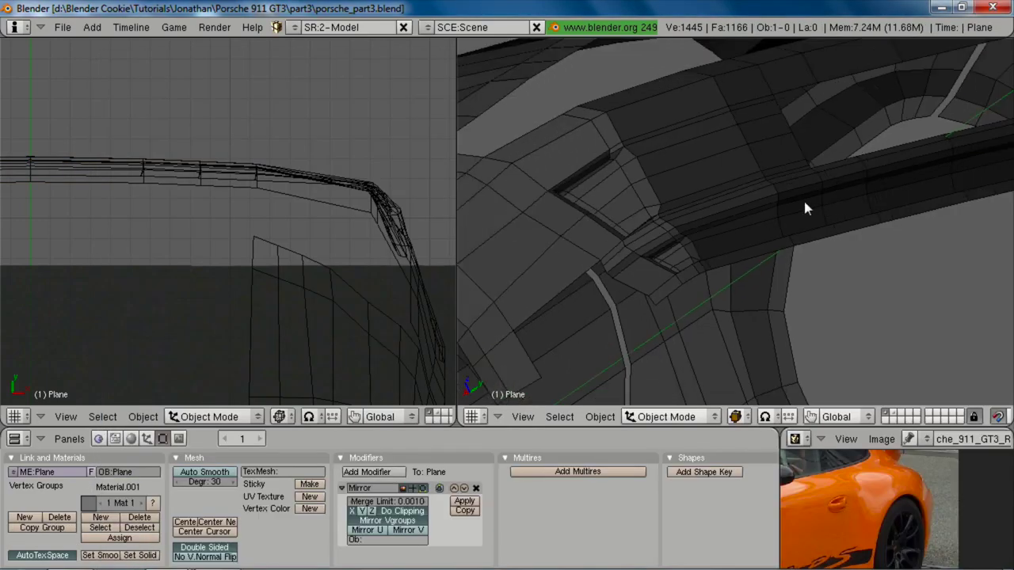
key("alt+Tab")
key("alt+Tab")
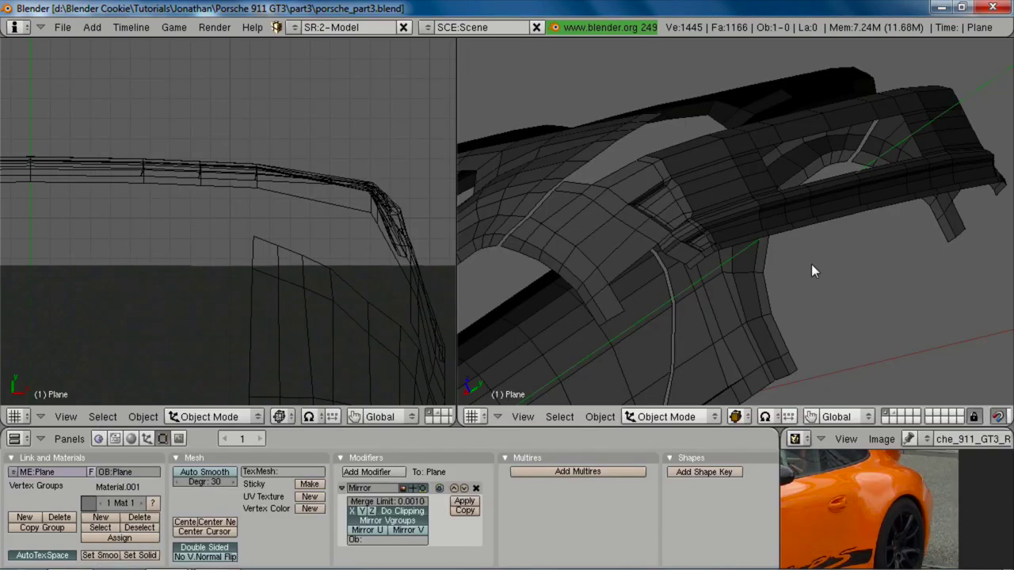
Step: Examine the lower strip and corner vent close up from several angles against the green car photo
key("Tab")
scroll(793, 256, "up", 4)
middle_click_drag(792, 256, 729, 197)
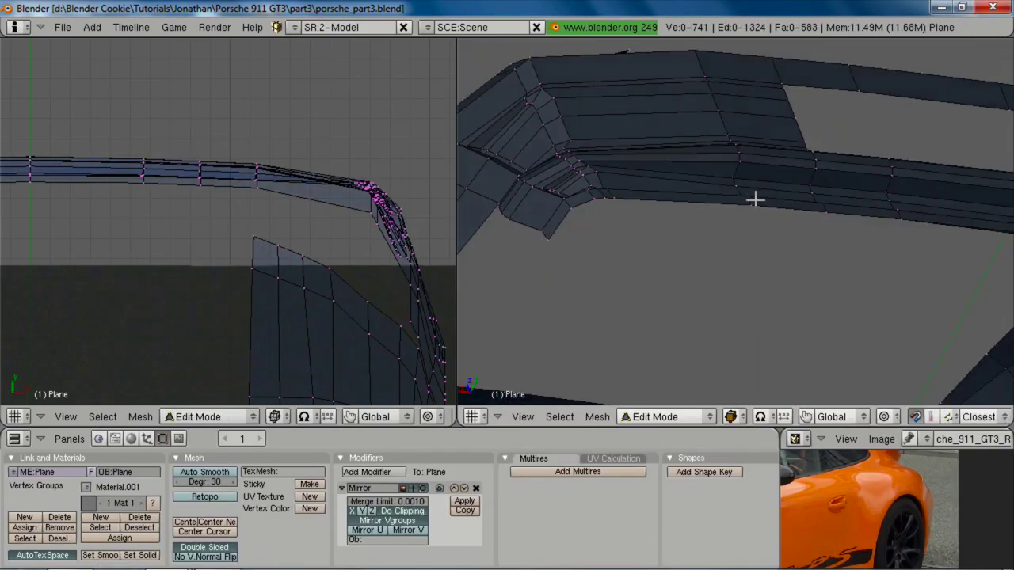
key("alt+Tab")
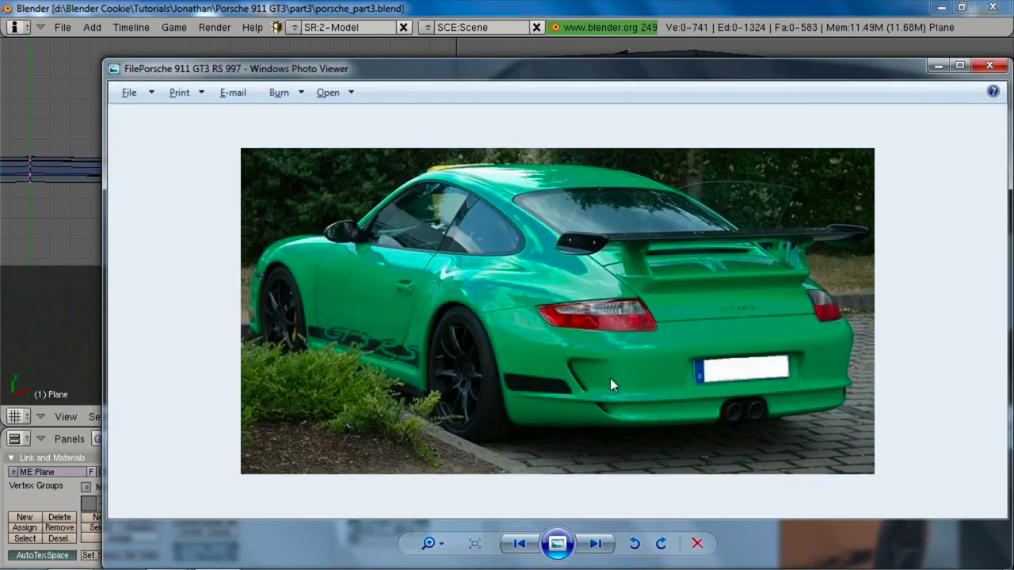
key("alt+Tab")
middle_click_drag(681, 341, 718, 279)
right_click(784, 193, "alt")
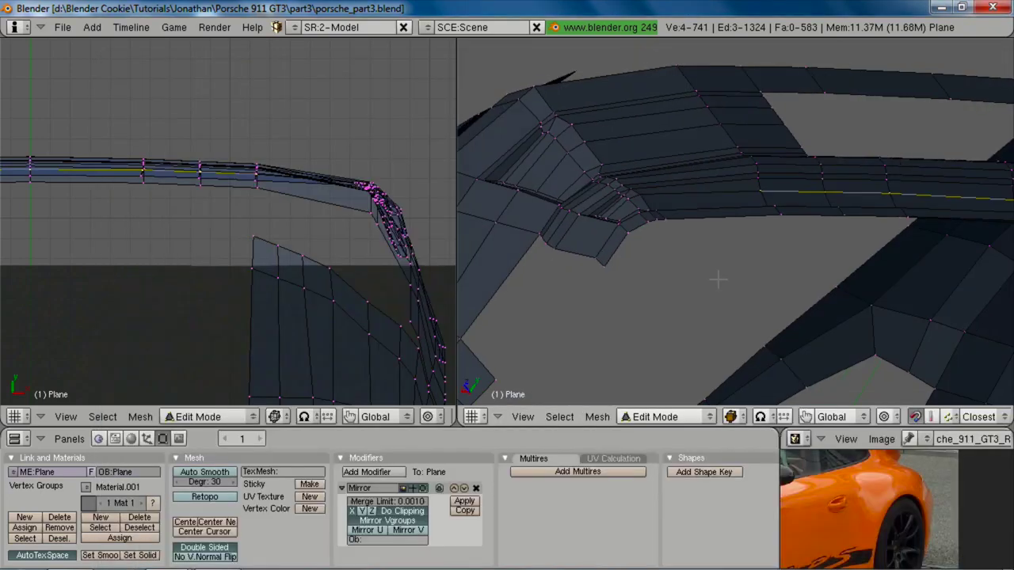
key("a")
scroll(730, 228, "down", 3)
middle_click_drag(729, 228, 714, 240)
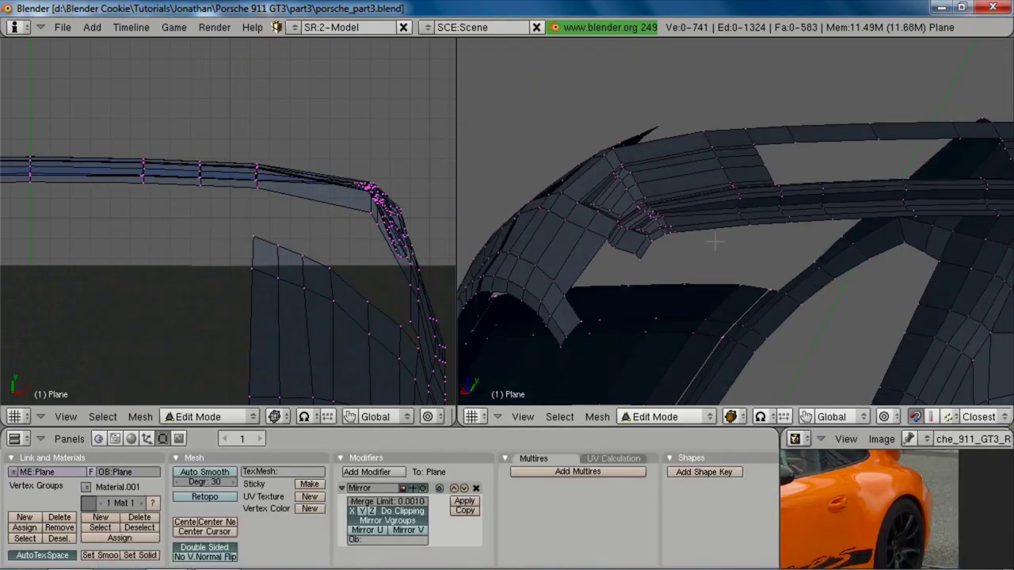
scroll(775, 210, "up", 3)
middle_click_drag(775, 209, 780, 200)
key("alt+Tab")
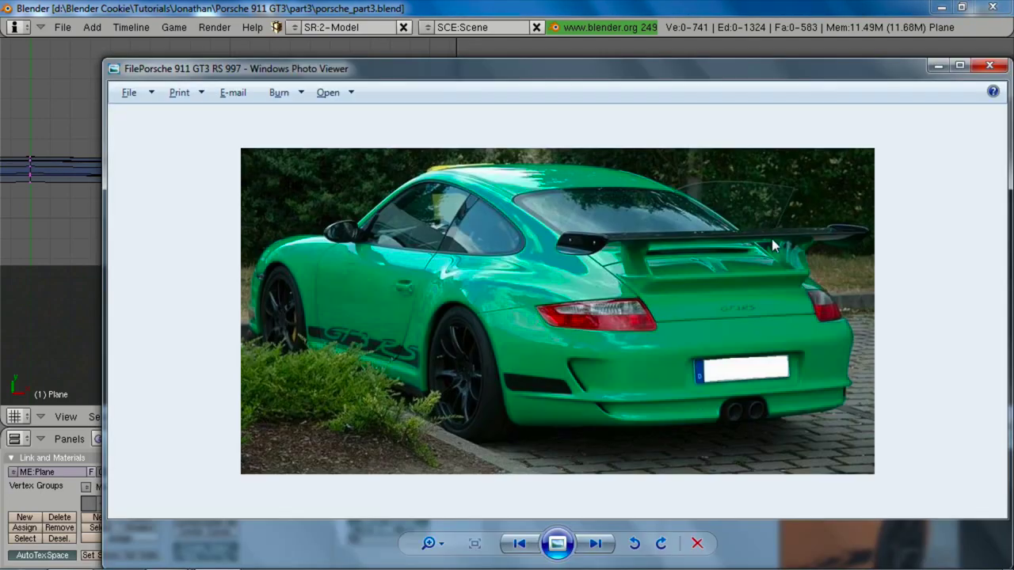
key("alt+Tab")
middle_click_drag(771, 237, 750, 238)
scroll(749, 238, "up", 3)
key("l")
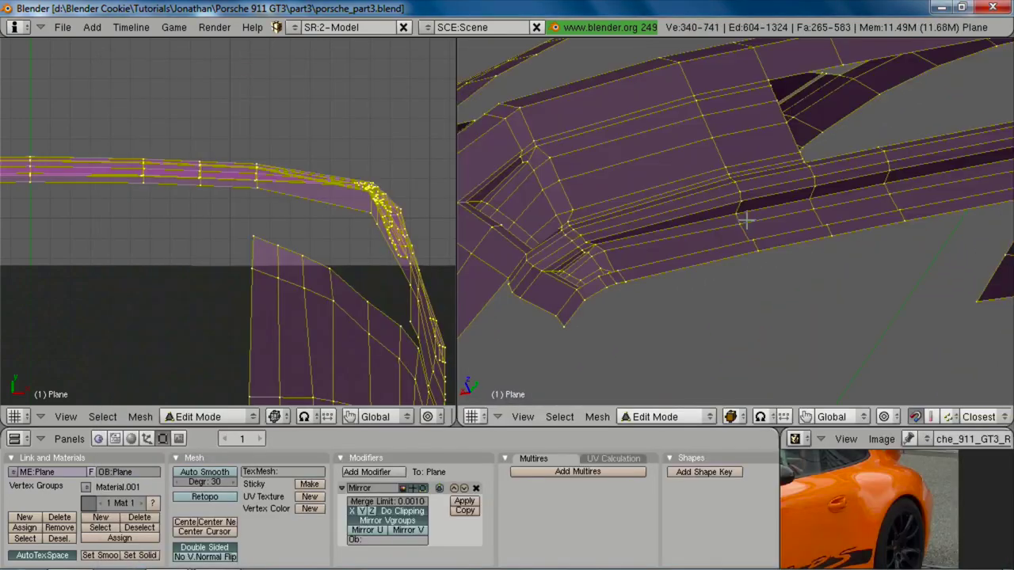
key("alt+Tab")
key("alt+Tab")
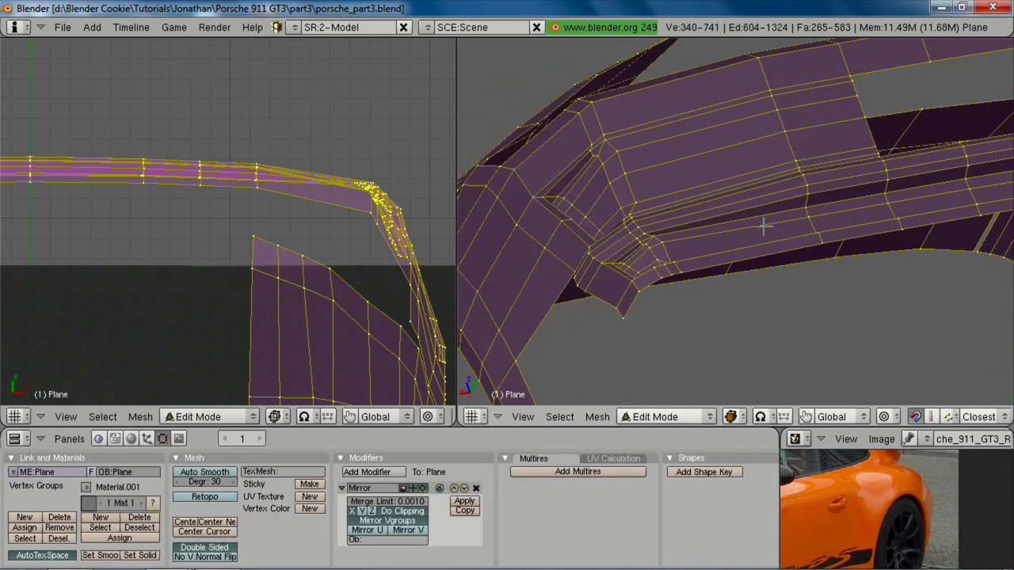
middle_click_drag(789, 251, 788, 225)
Step: Select the six vertices of the two small faces beside the lower corner vent and shift them along Y
key("a")
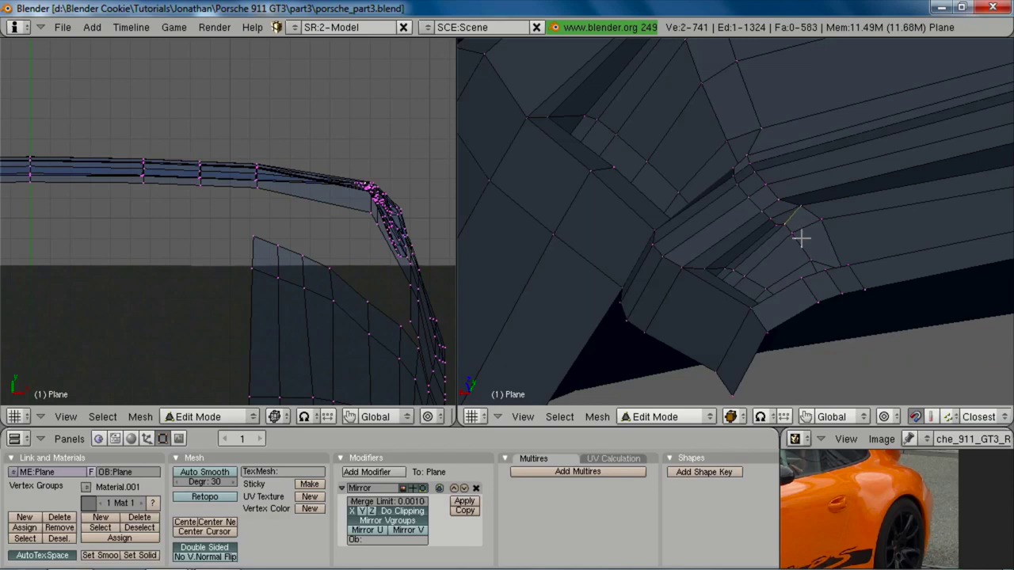
right_click(770, 219, "shift")
middle_click_drag(780, 221, 801, 163)
key("g")
key("x")
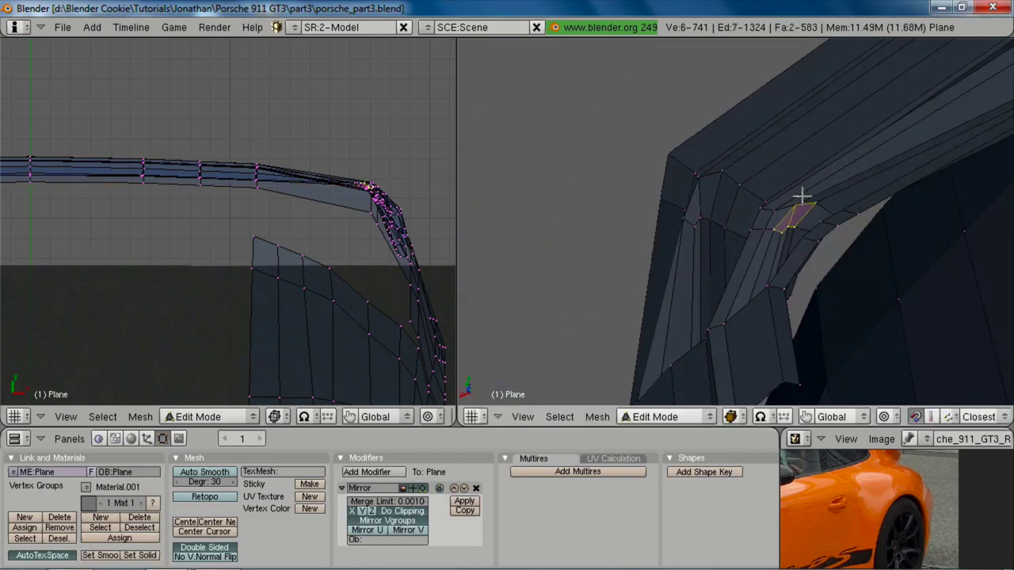
key("y")
left_click(804, 205)
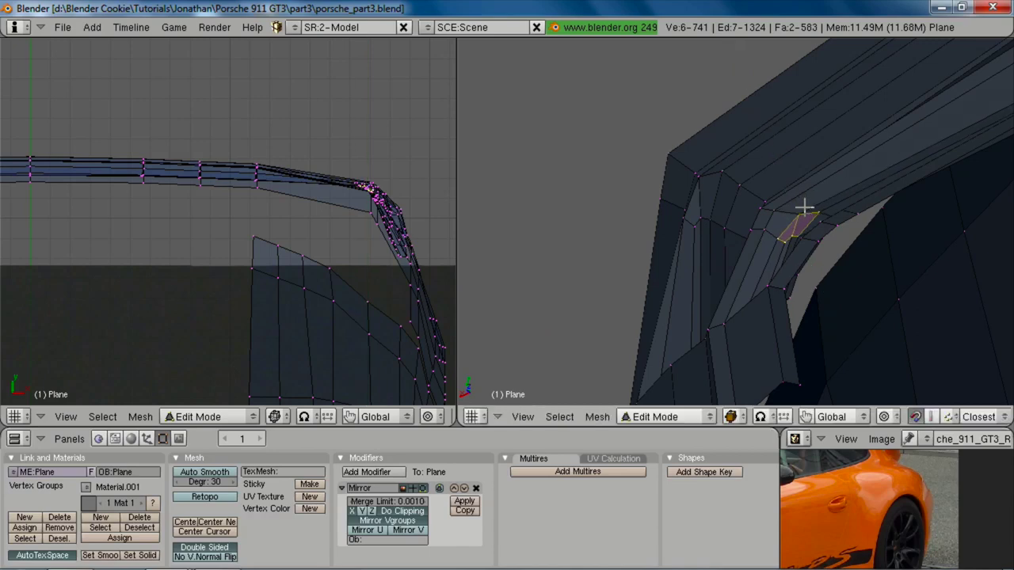
Step: Nudge a single vertex beside the lower corner vent slightly forward in the wireframe side view
key("KP_3")
key("z")
key("z")
middle_click_drag(798, 333, 747, 241, "shift")
key("z")
right_click(744, 294)
key("g")
left_click(736, 294)
key("z")
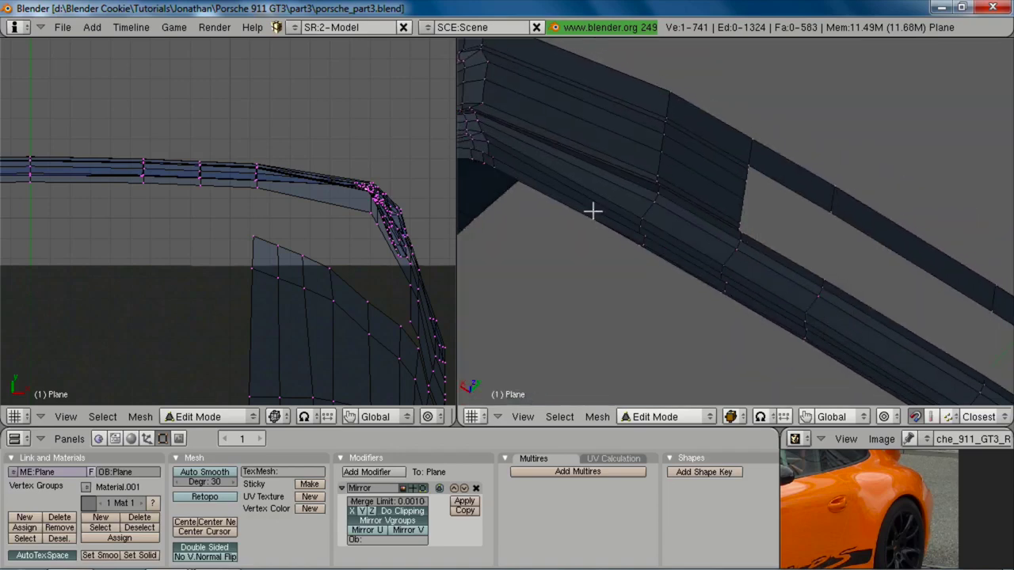
Step: Select the lower strip's three five-vertex columns nearest the centreline and shift them slightly along Y
middle_click_drag(637, 209, 727, 272)
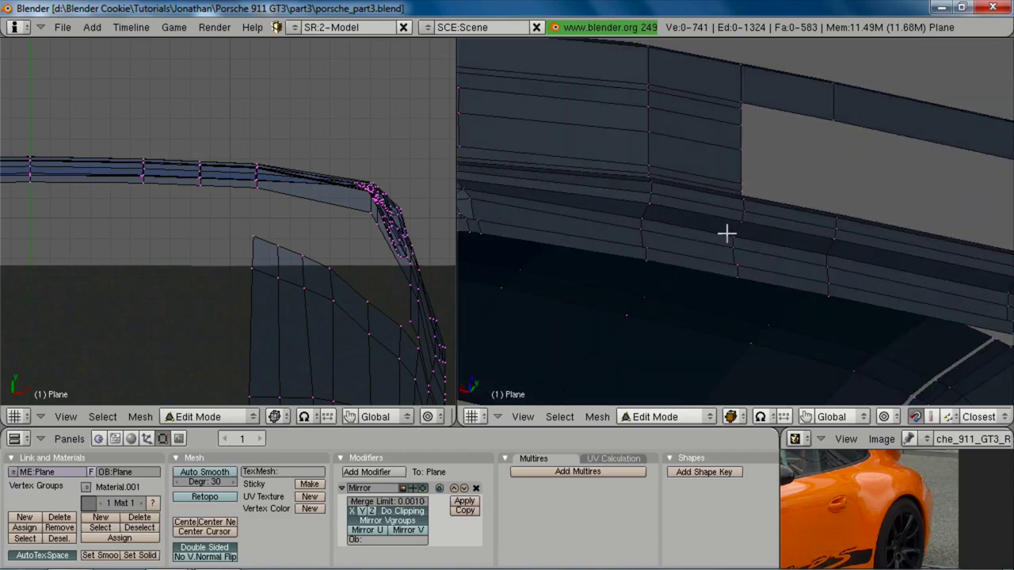
key("b")
left_click_drag(718, 231, 782, 275)
key("z")
key("b")
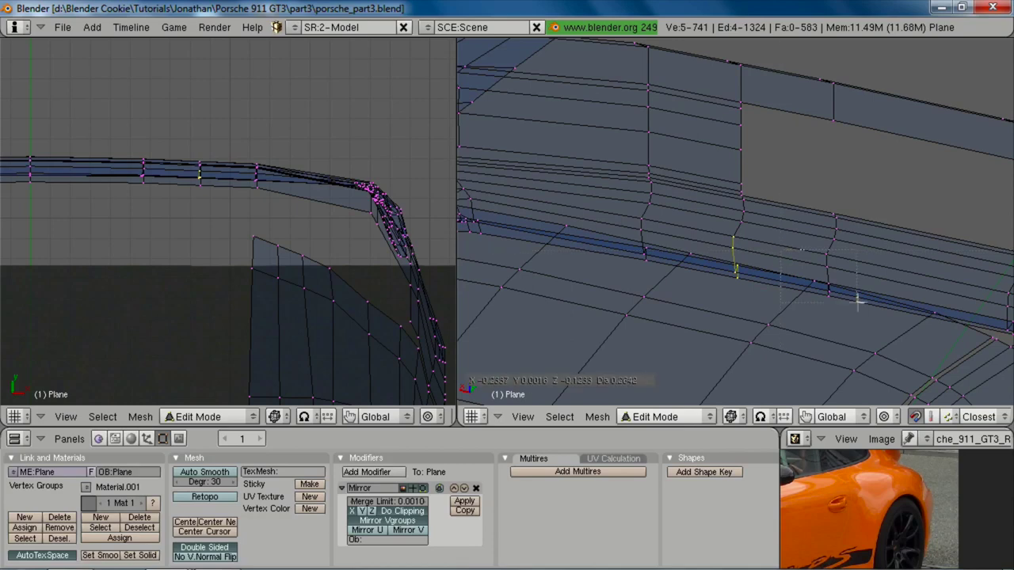
left_click_drag(857, 302, 858, 302)
key("z")
middle_click_drag(813, 309, 816, 279)
key("z")
scroll(816, 293, "down", 5)
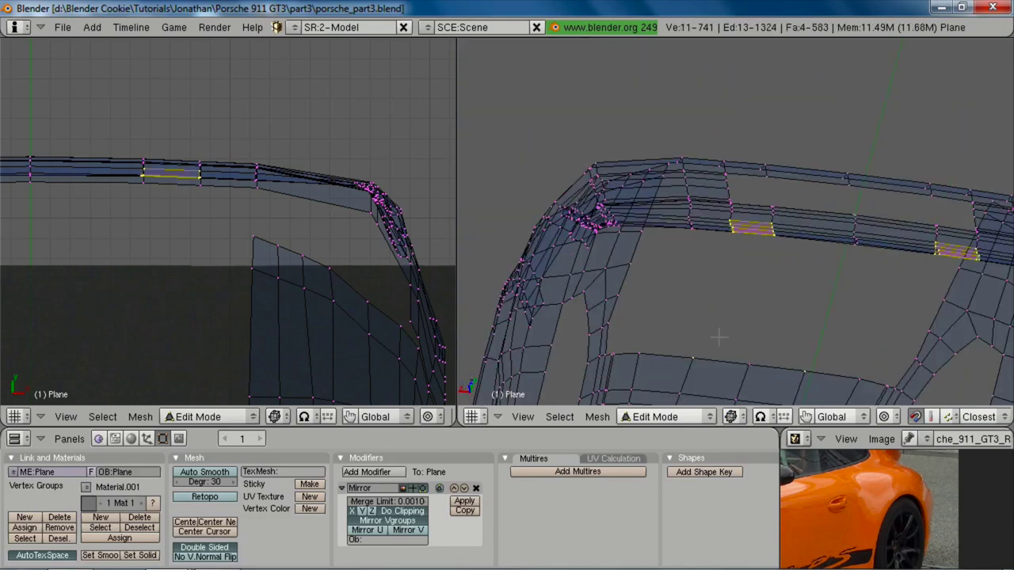
key("g")
right_click(844, 231)
key("b")
left_click_drag(845, 230, 875, 264)
key("z")
scroll(812, 264, "up", 3)
key("g")
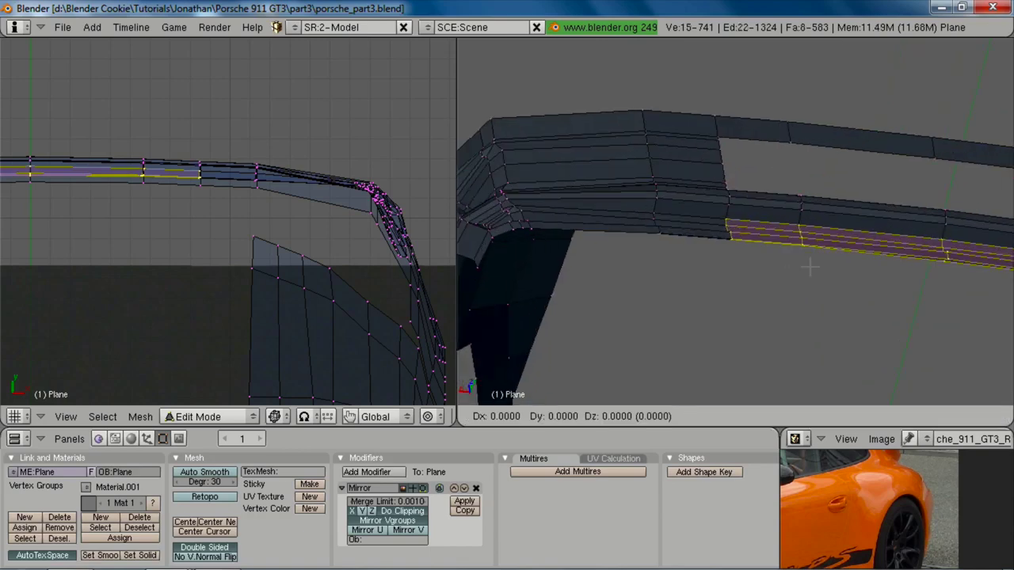
key("y")
left_click(812, 261)
key("a")
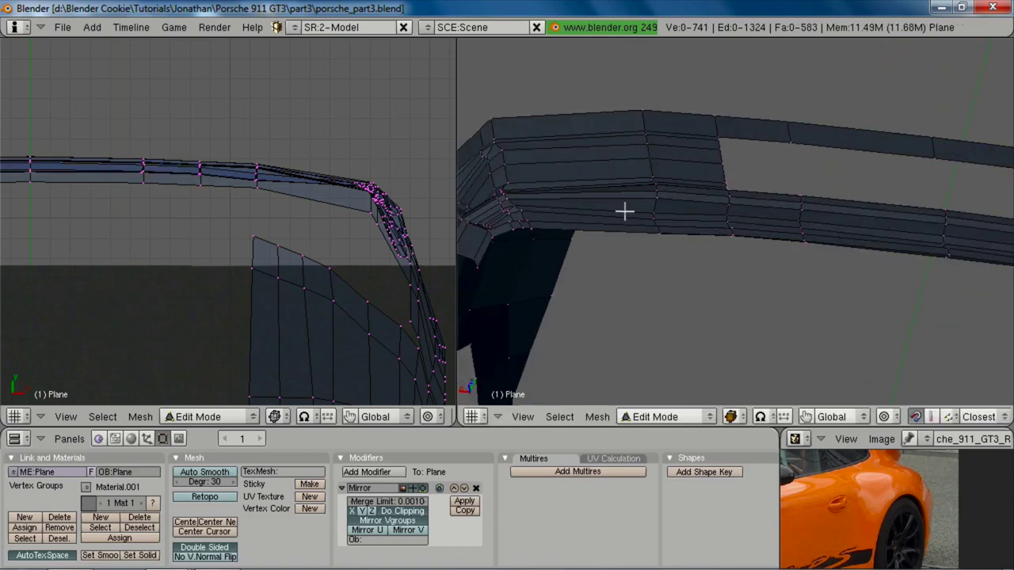
Step: Select the lower strip's next five-vertex column towards the corner and move it about 0.008 along Y
key("z")
key("b")
left_click_drag(632, 205, 678, 250)
key("z")
key("g")
key("y")
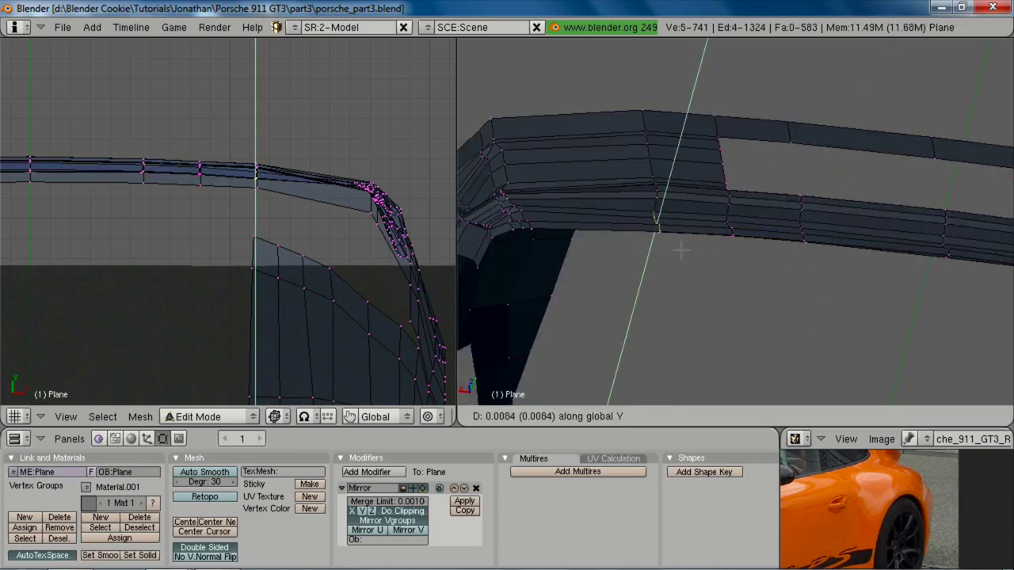
left_click(682, 251)
Step: Examine the adjusted bumper strip's curve from below and behind in object and edit mode
scroll(682, 250, "down", 3)
middle_click_drag(681, 251, 678, 182)
scroll(677, 215, "down", 2)
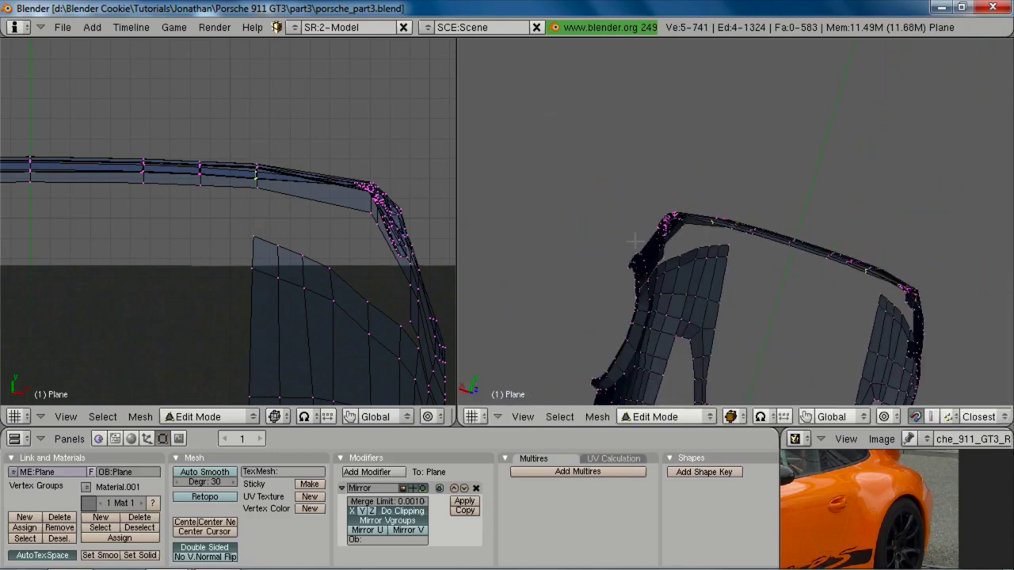
scroll(827, 258, "up", 3)
middle_click_drag(766, 275, 752, 223)
key("Tab")
scroll(716, 230, "down", 4)
key("Tab")
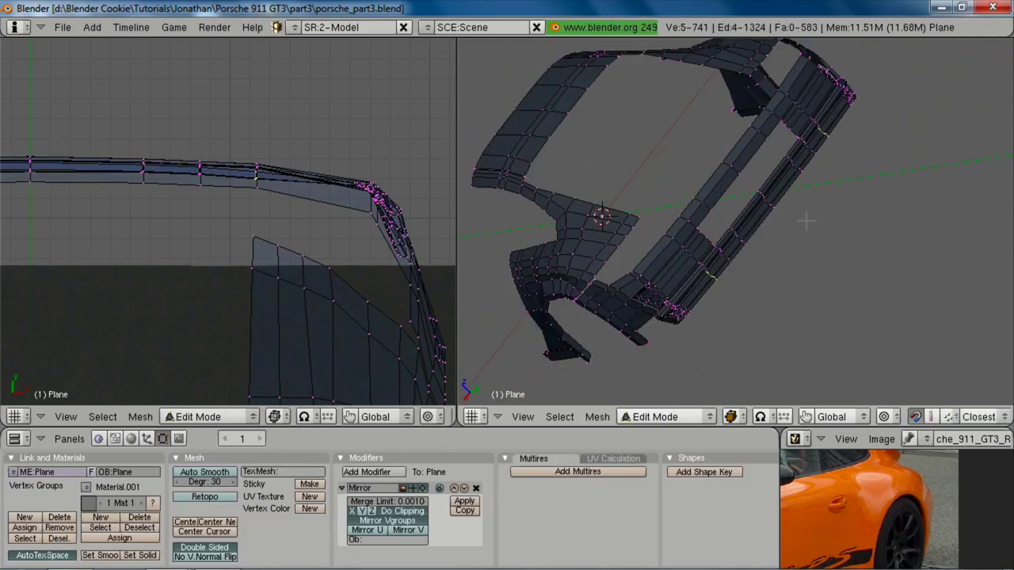
key("KP_3")
key("KP_3")
Step: Examine the bumper mesh against the rear blueprint view and the green car photo
scroll(276, 226, "down", 5)
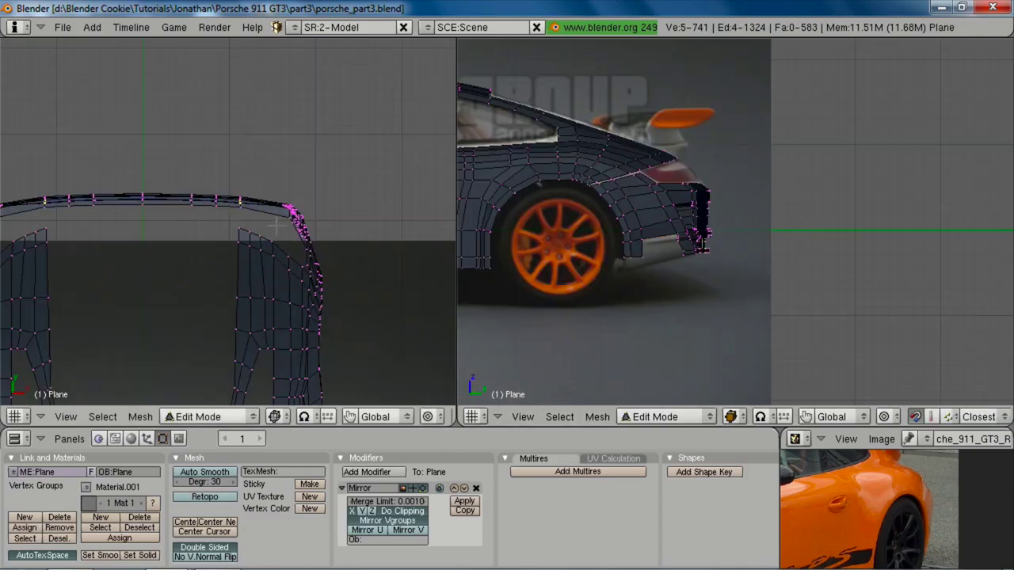
key("ctrl+KP_1")
scroll(302, 274, "up", 4)
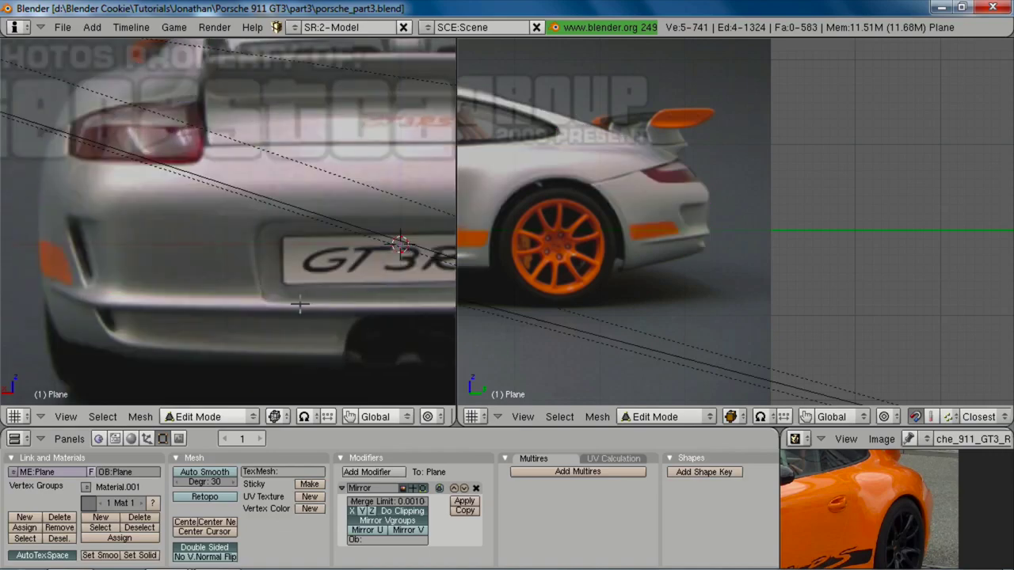
scroll(707, 263, "up", 3)
middle_click_drag(708, 263, 787, 214, "shift")
scroll(824, 303, "up", 2)
key("alt+Tab")
key("alt+Tab")
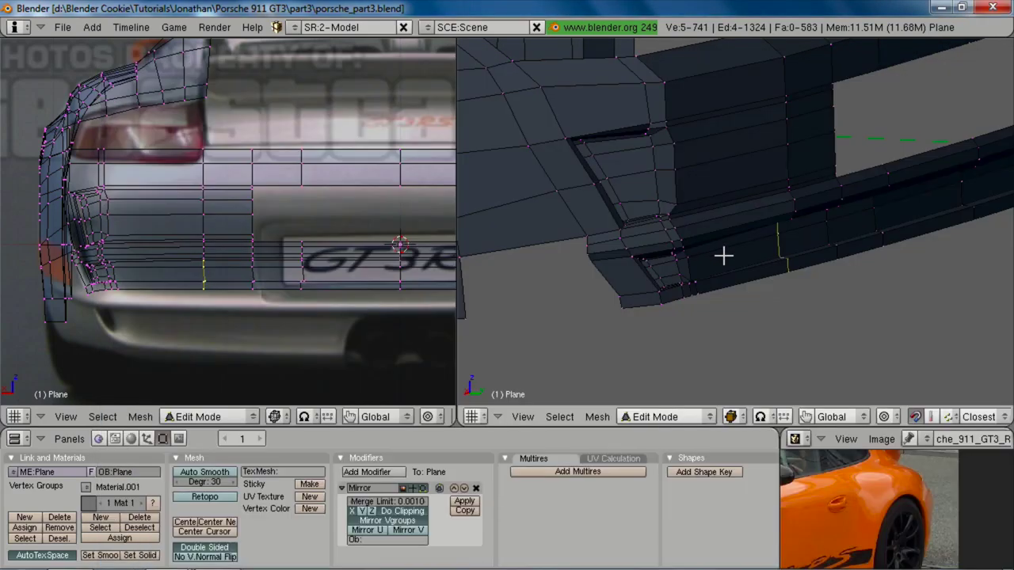
middle_click_drag(724, 256, 738, 260)
scroll(738, 260, "up", 2)
Step: Select the four-vertex edge row just above the bumper ledge in the side view and move it slightly forward
key("KP_3")
key("z")
middle_click_drag(771, 180, 701, 257, "shift")
scroll(737, 225, "up", 3)
key("a")
key("b")
left_click_drag(734, 182, 784, 210)
left_click_drag(931, 232, 924, 222)
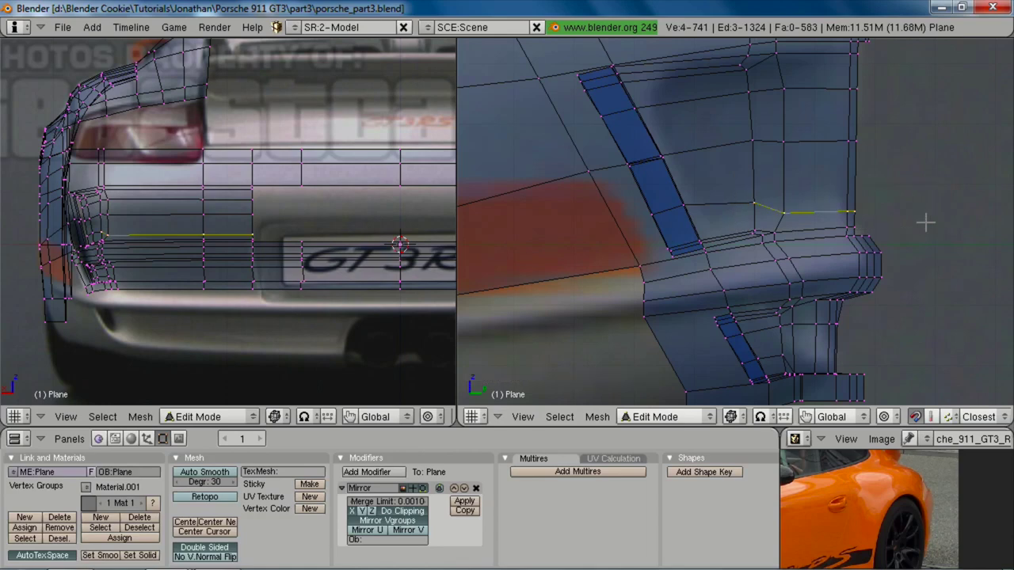
key("g")
left_click(918, 223)
Step: Select the six vertices of the crease row where the upper bumper meets the ledge and move them slightly forward
key("a")
key("b")
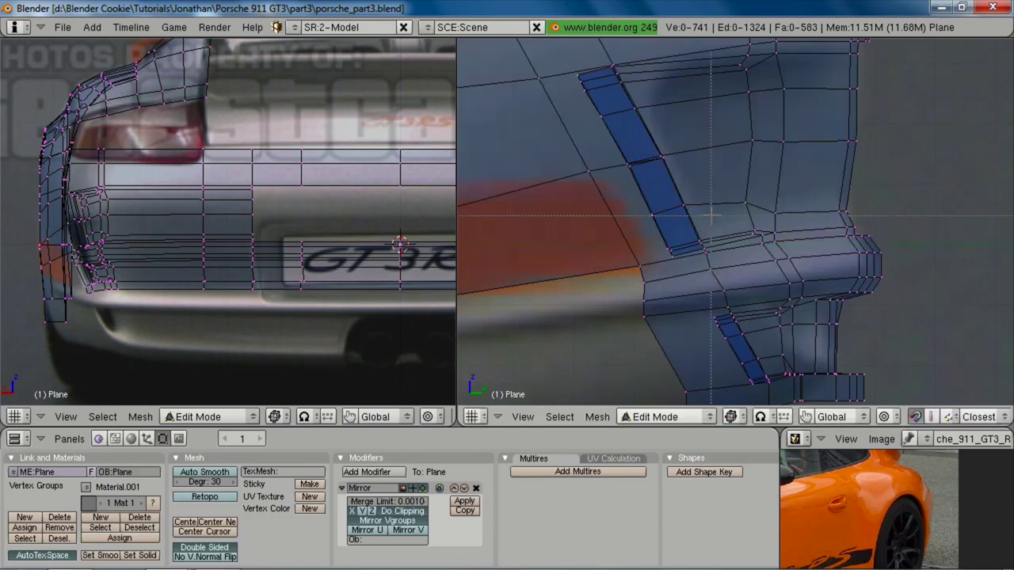
left_click_drag(713, 215, 878, 234)
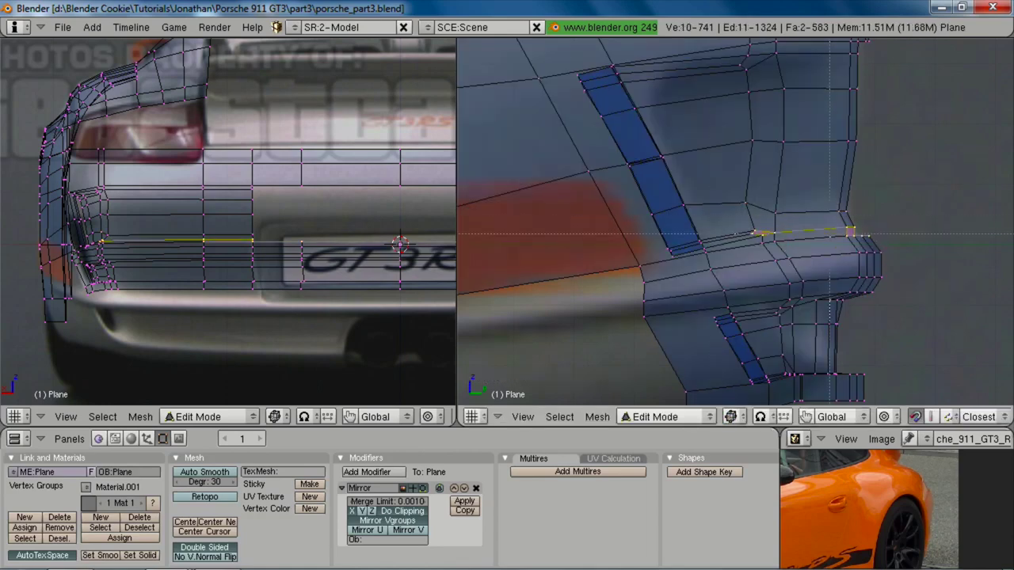
right_click_drag(830, 220, 879, 247)
key("g")
left_click(941, 285)
key("z")
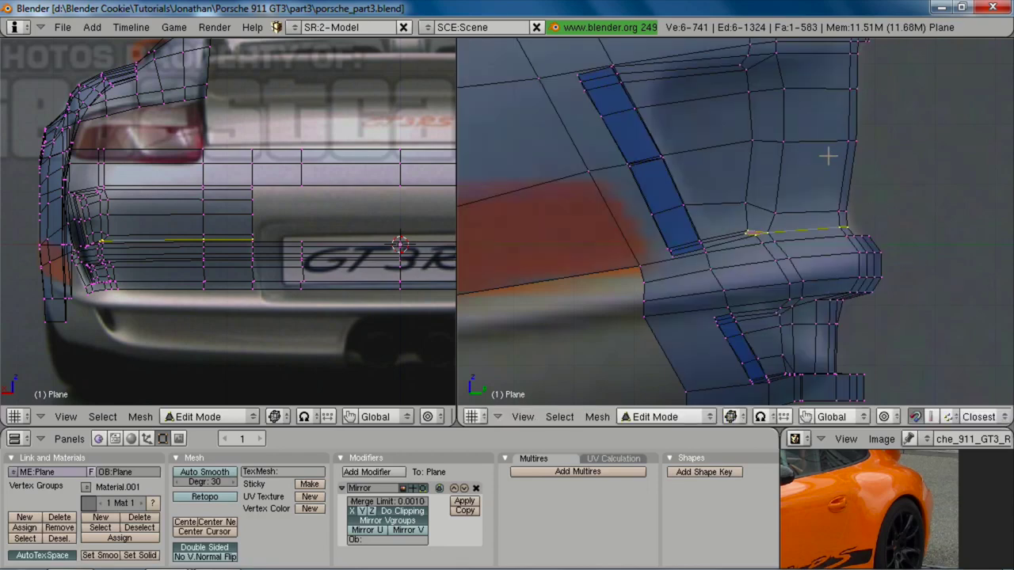
Step: Select the four-vertex edge row across the middle of the upper bumper face and move it slightly forward
middle_click_drag(829, 156, 834, 197, "shift")
key("a")
key("b")
left_click_drag(726, 144, 903, 203)
key("g")
left_click(895, 201)
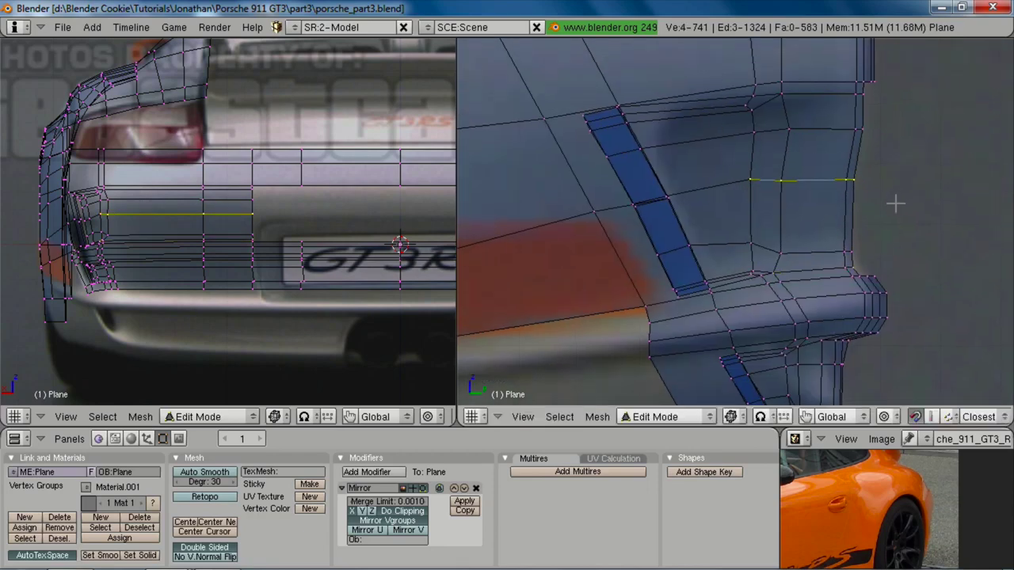
key("z")
key("z")
Step: Select the four-vertex edge row near the top of the upper vent, nudge it forward and check it against the green car photo
scroll(877, 238, "down", 3)
key("a")
key("b")
left_click_drag(740, 164, 859, 184)
key("z")
key("g")
left_click(866, 187)
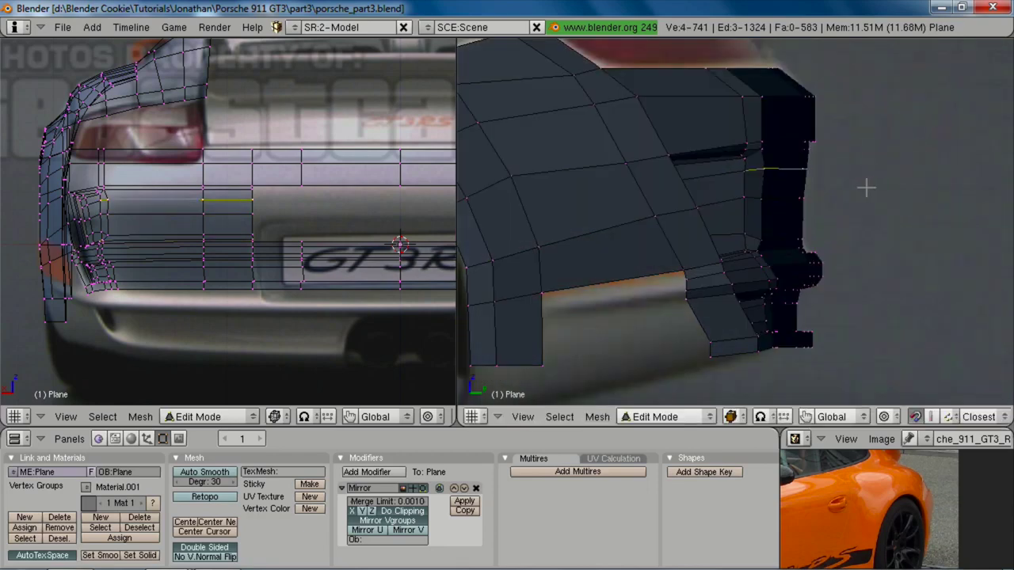
key("alt+Tab")
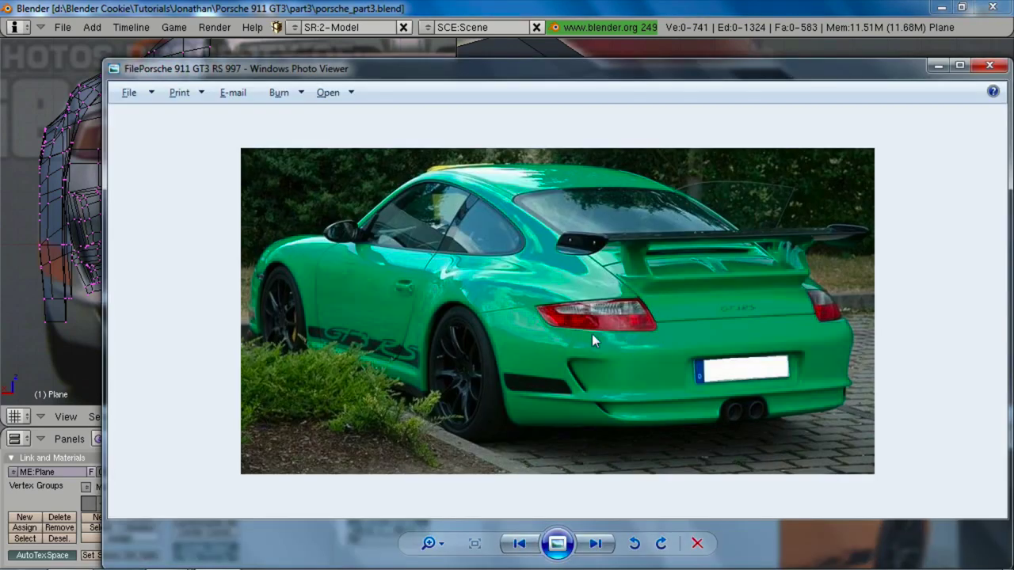
Step: Select the four-vertex edge row just below the top of the bumper vent and move it about 0.0115 forward along Y
key("alt+Tab")
middle_click_drag(739, 261, 751, 272, "shift")
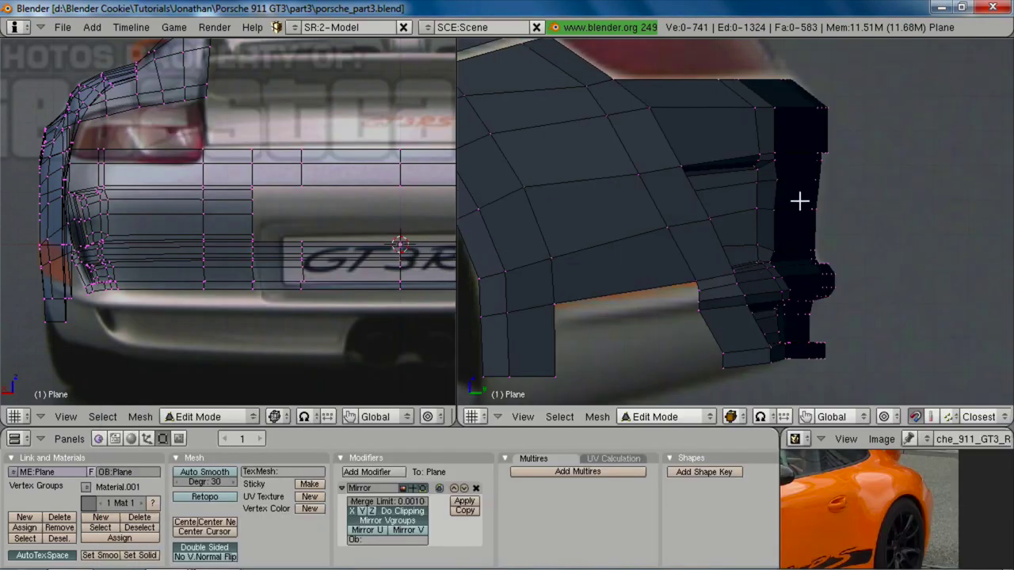
middle_click_drag(799, 201, 768, 177)
key("a")
key("z")
key("b")
left_click_drag(734, 181, 872, 198)
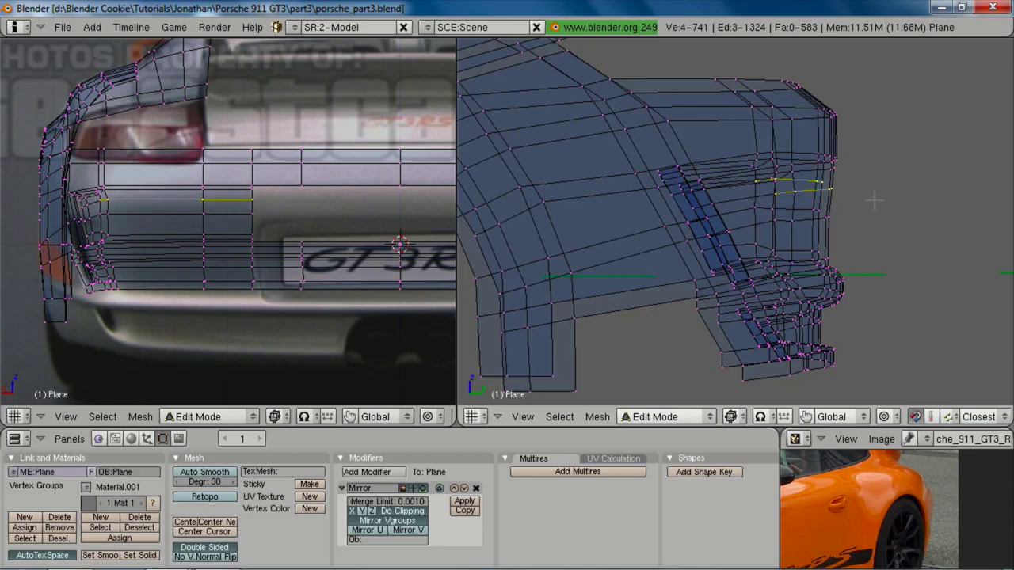
key("KP_3")
key("z")
key("g")
key("y")
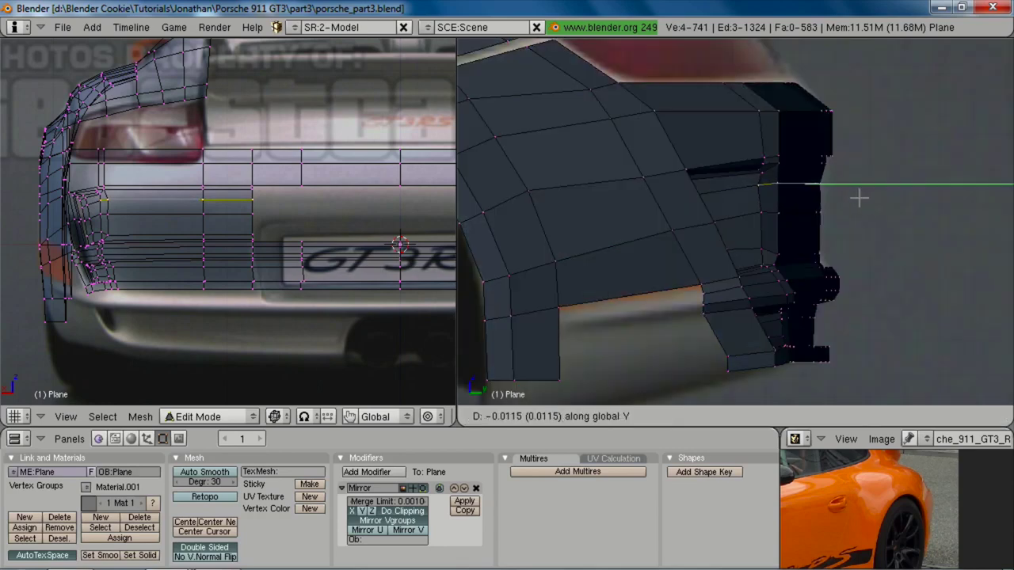
left_click(862, 199)
Step: Examine the rear bumper face and its central opening, comparing them with the licence plate area in the green car photo
middle_click_drag(861, 207, 692, 286)
key("alt+Tab")
key("alt+Tab")
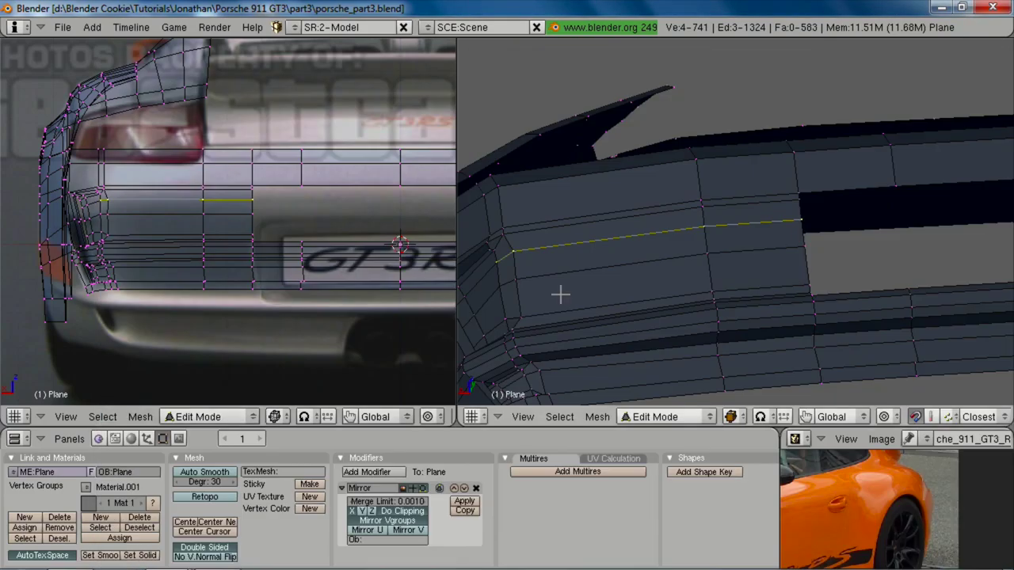
scroll(281, 281, "down", 4)
middle_click_drag(321, 267, 215, 270, "shift")
scroll(214, 267, "up", 3)
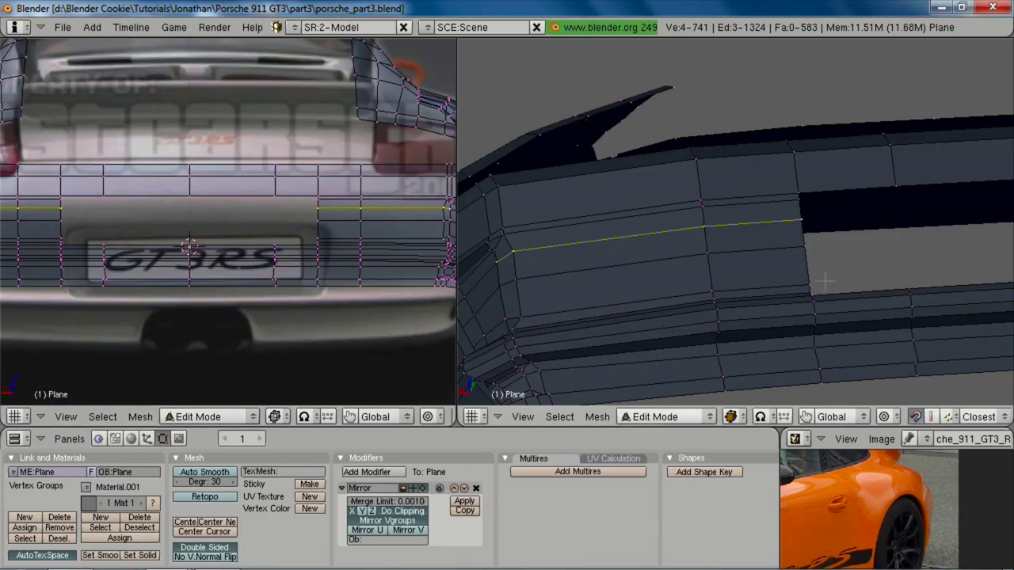
scroll(844, 259, "down", 3)
middle_click_drag(863, 237, 899, 353)
key("alt+Tab")
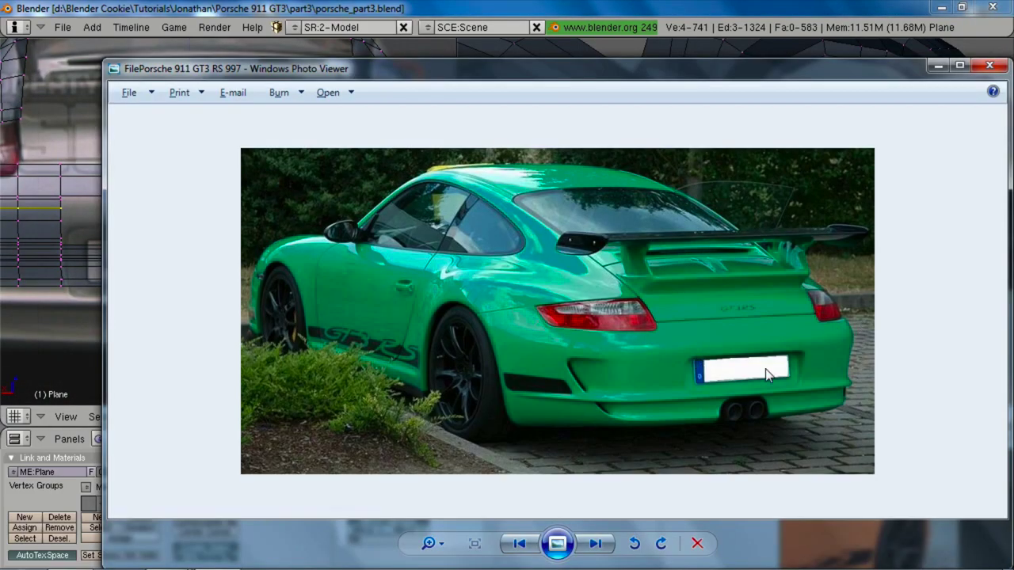
key("alt+Tab")
middle_click_drag(832, 246, 746, 284)
Step: Select only the side edge column of the central bumper opening and scale it along X about the 3D cursor to slant it
right_click(810, 276, "alt")
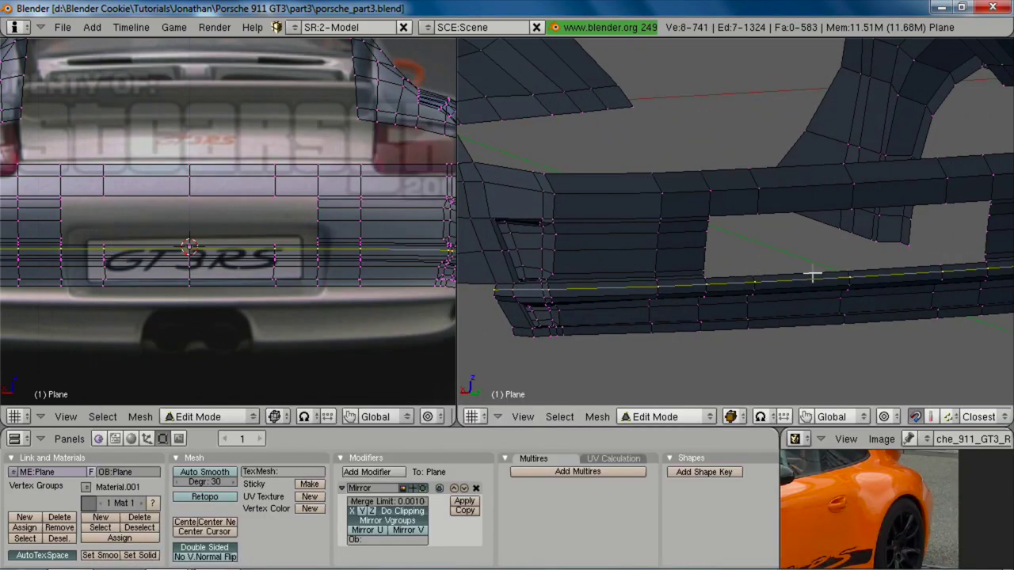
right_click(813, 274, "alt")
middle_click_drag(808, 290, 778, 267)
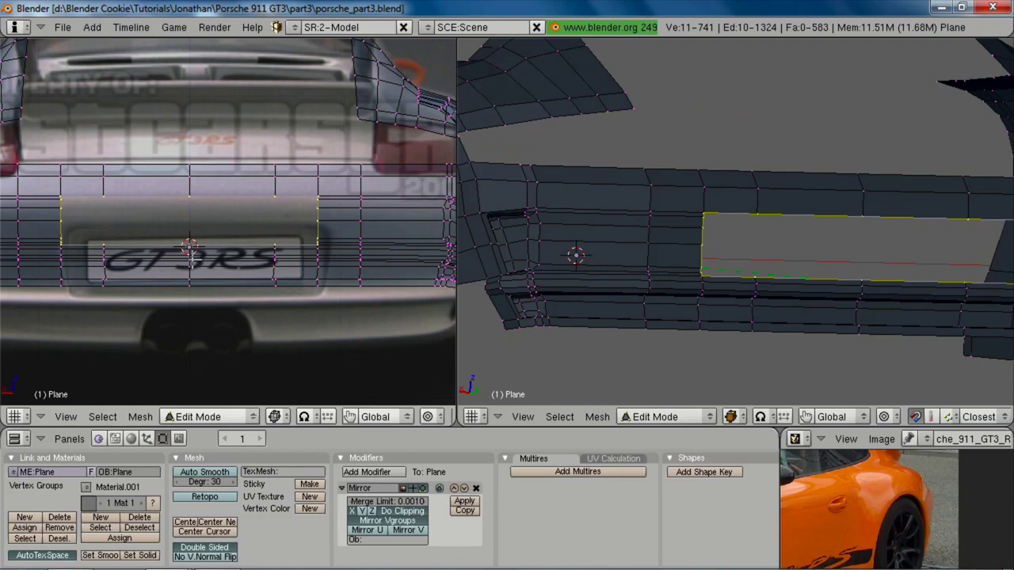
key("b")
right_click_drag(73, 161, 262, 307)
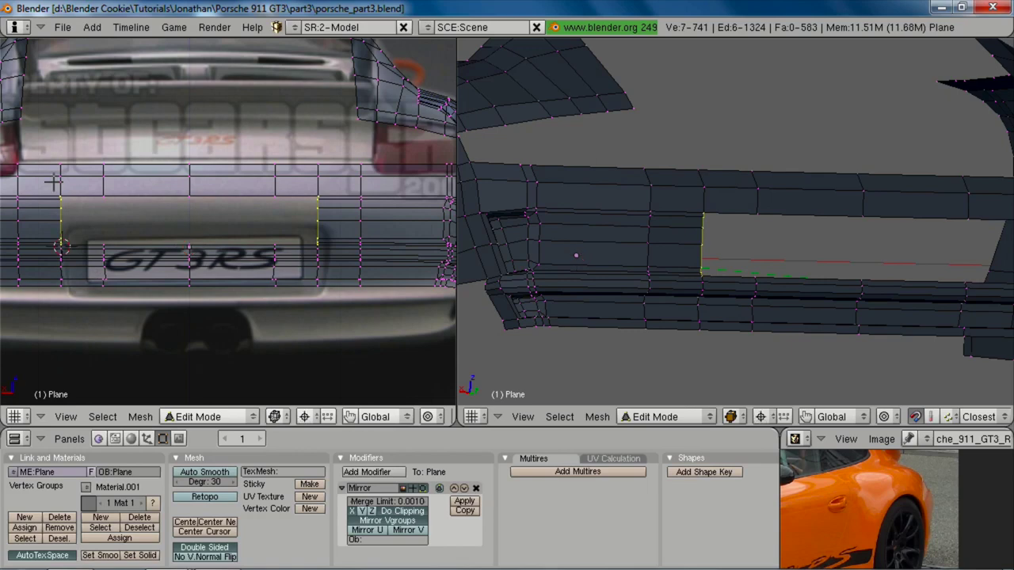
key("s")
key("x")
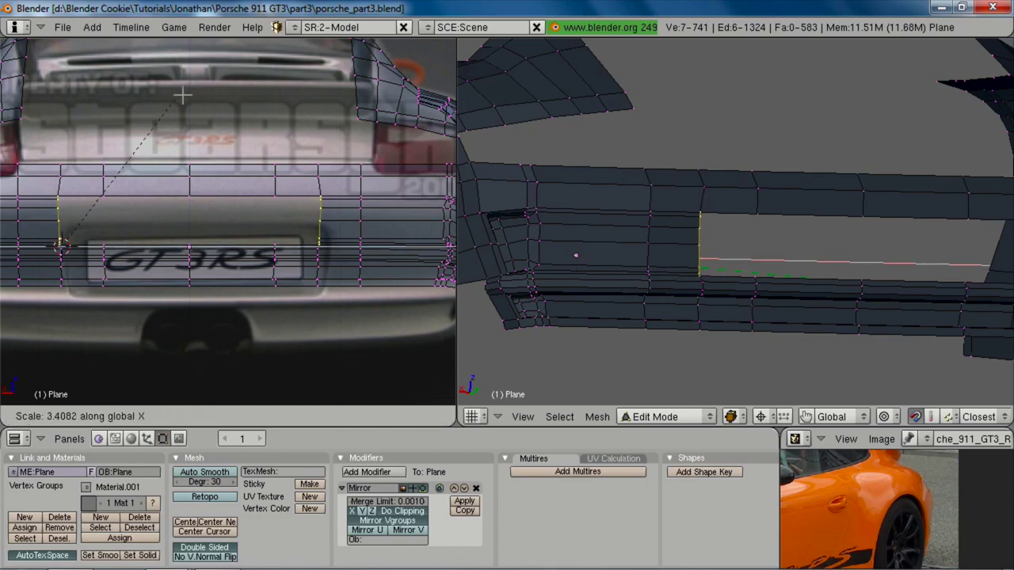
left_click(308, 85)
Step: Shift the opening's side edge column along X and rotate it about -1.9 degrees to follow the recess in the rear photo
middle_click_drag(123, 215, 274, 206, "shift")
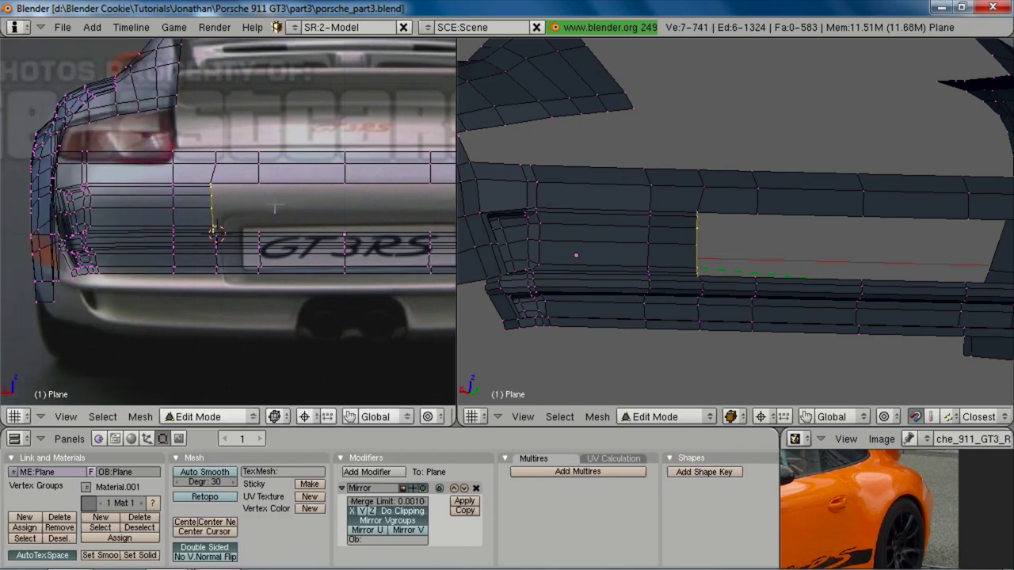
scroll(267, 211, "up", 5)
key("g")
key("x")
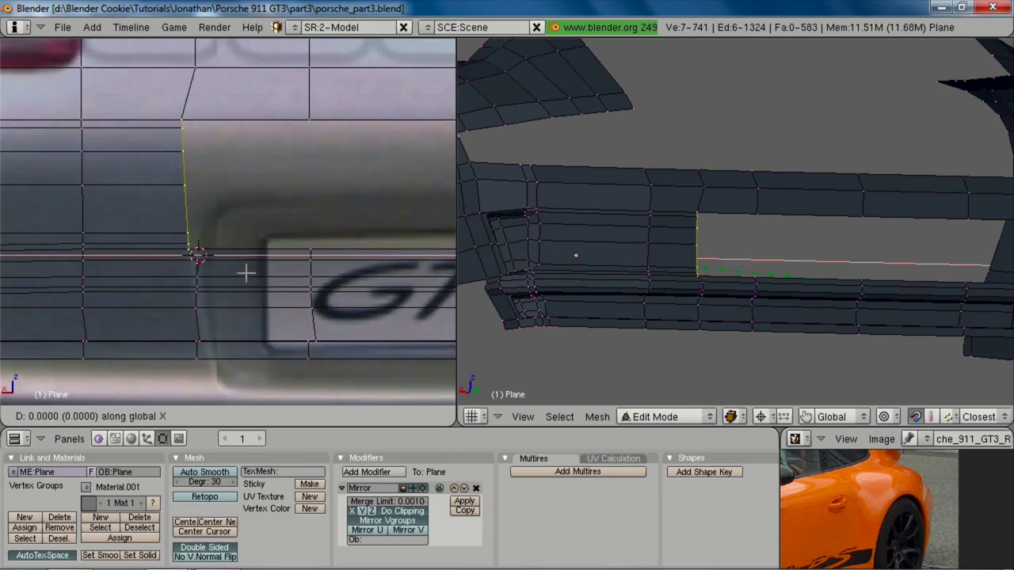
left_click(251, 274)
key("r")
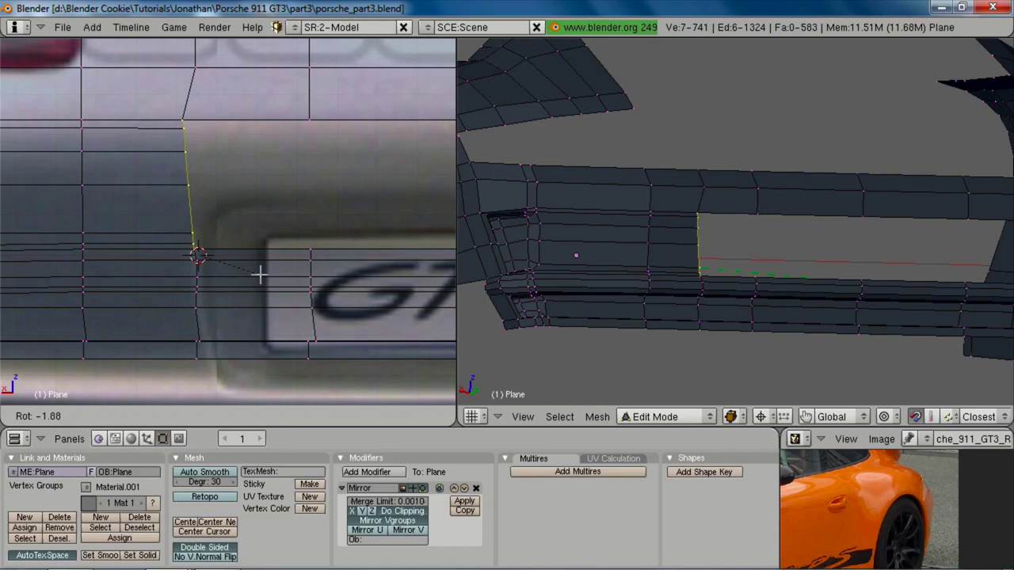
left_click(260, 275)
key("g")
key("x")
left_click(263, 275)
Step: Select the vertex at the upper corner of the opening's side edge and adjust its height along Z
key("a")
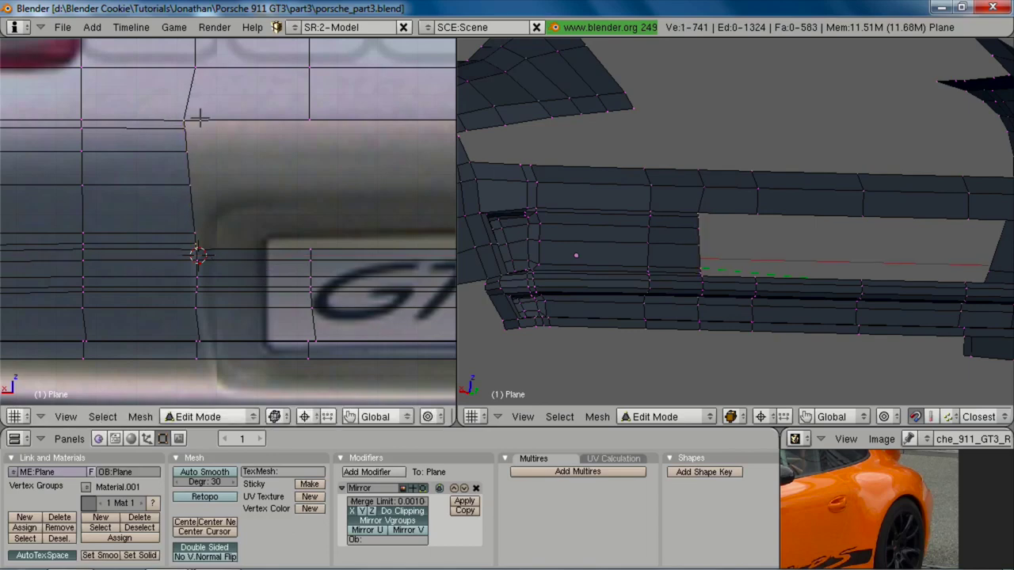
key("g")
key("z")
left_click(93, 118)
Step: Extrude the edge loop around the central opening and scale it to about 0.956, with a further Z scale of about 0.932
right_click(184, 168, "alt")
middle_click_drag(194, 169, 222, 242, "ctrl")
middle_click_drag(222, 243, 182, 244, "shift")
key("e")
left_click(144, 247)
key("s")
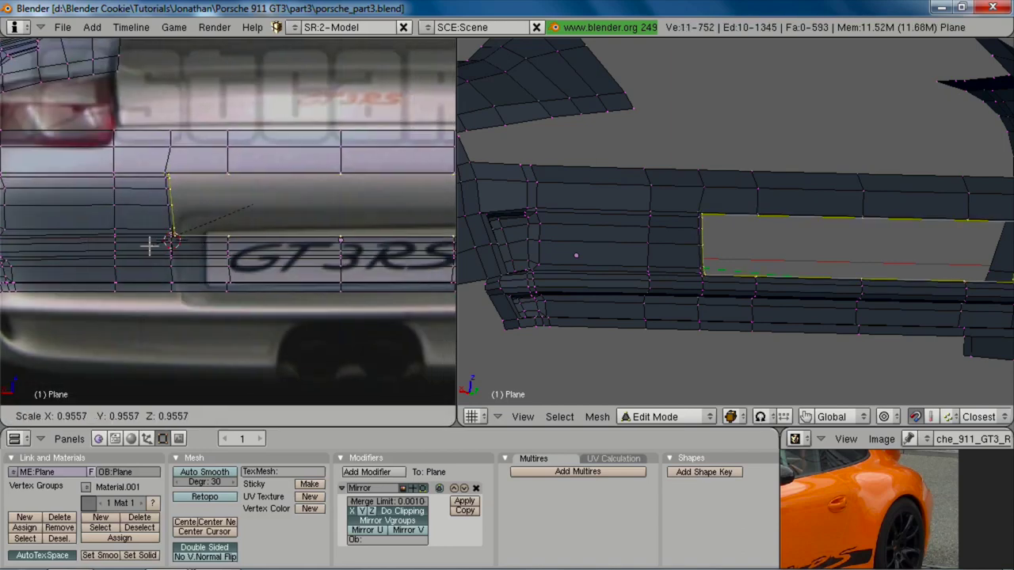
left_click(149, 246)
key("s")
key("z")
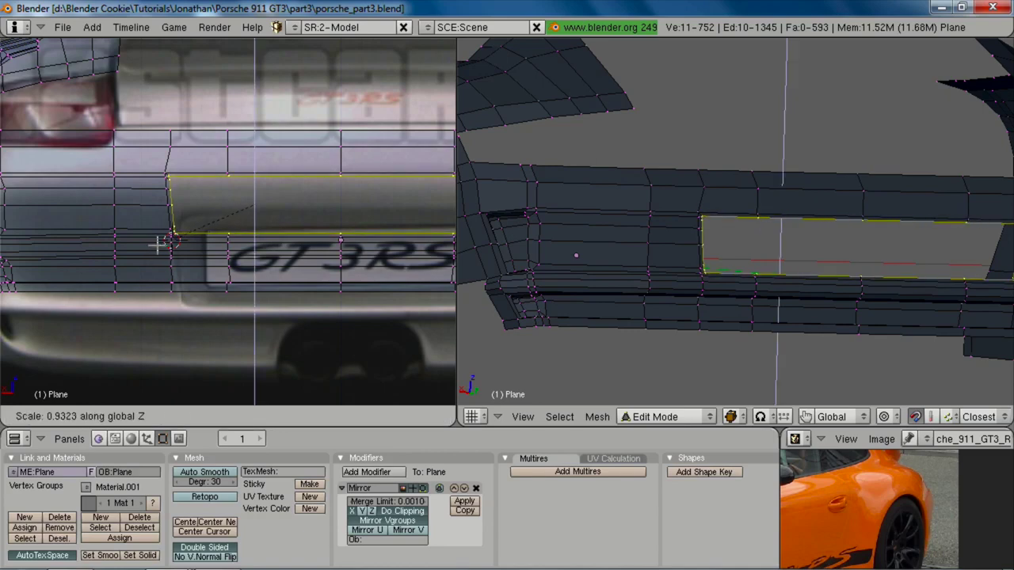
left_click(157, 246)
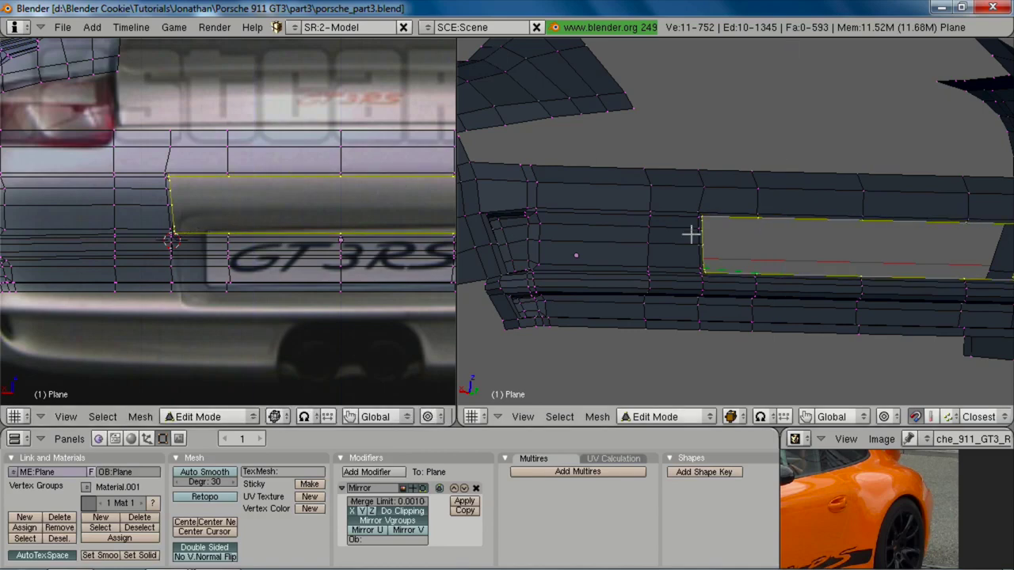
Step: Extrude the opening's edge loop about 0.025 forward along Y in the side view to give the recess depth
key("KP_3")
key("z")
middle_click_drag(817, 259, 768, 233, "shift")
scroll(769, 233, "up", 3)
key("e")
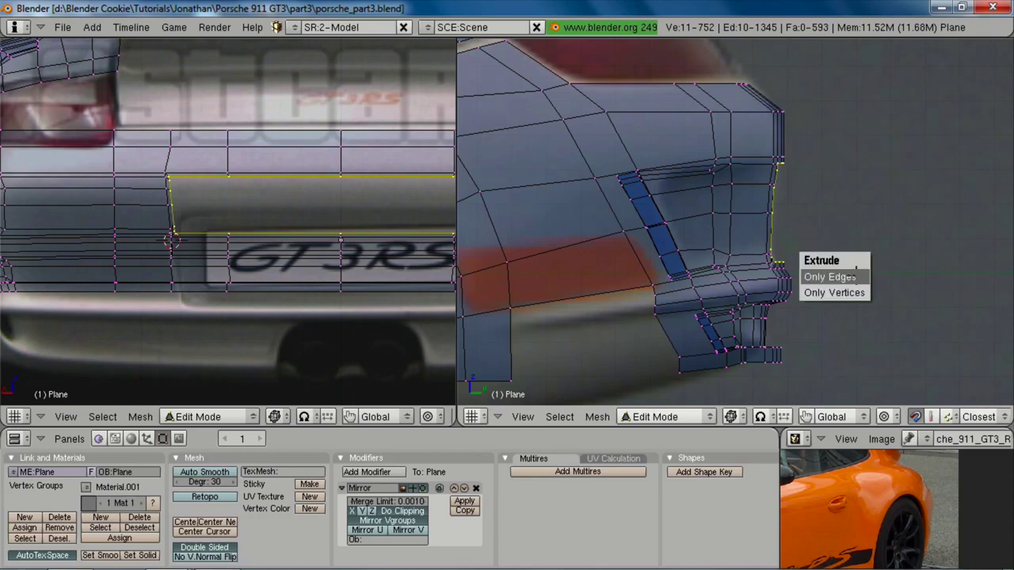
left_click(855, 276)
key("y")
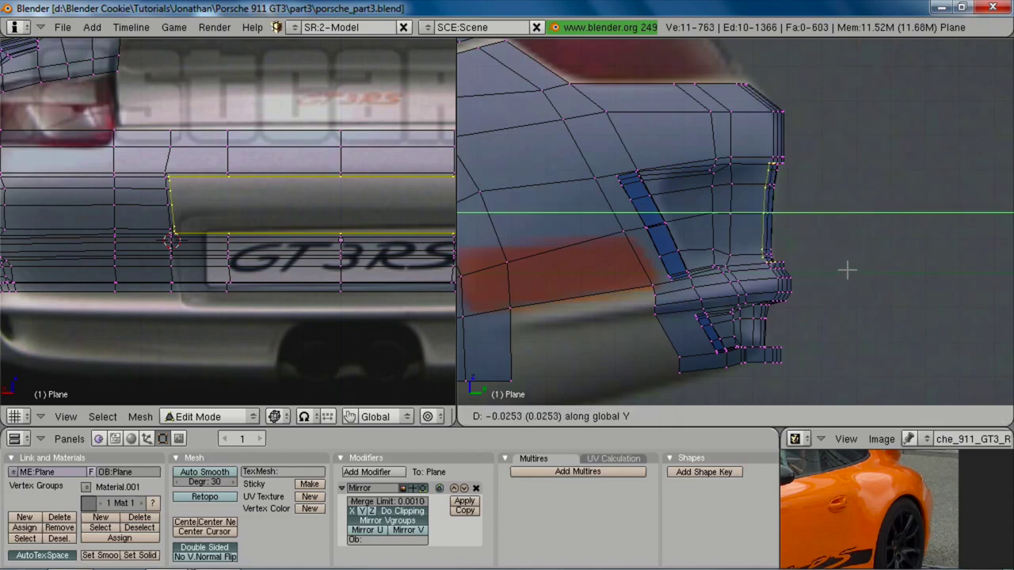
left_click(845, 270)
scroll(888, 347, "up", 2)
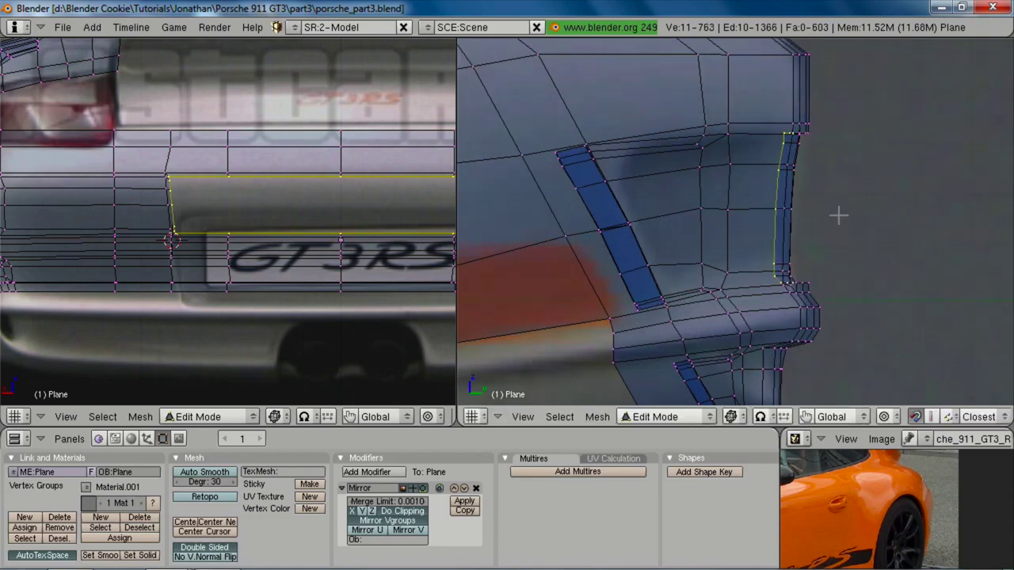
Step: Select the two vertices near the top of the recess side wall and nudge them slightly along Y
right_click(775, 142)
key("g")
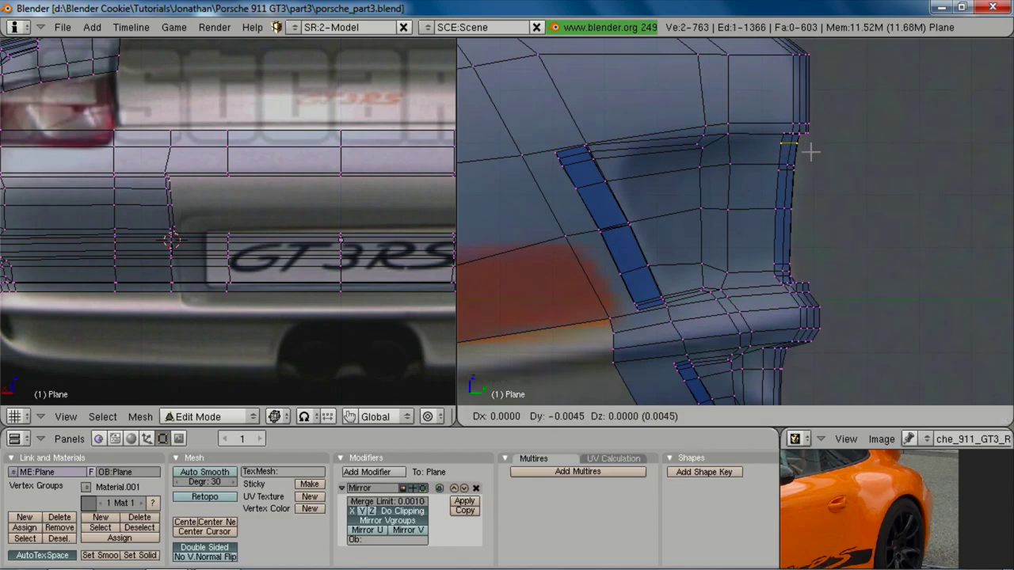
left_click(812, 151)
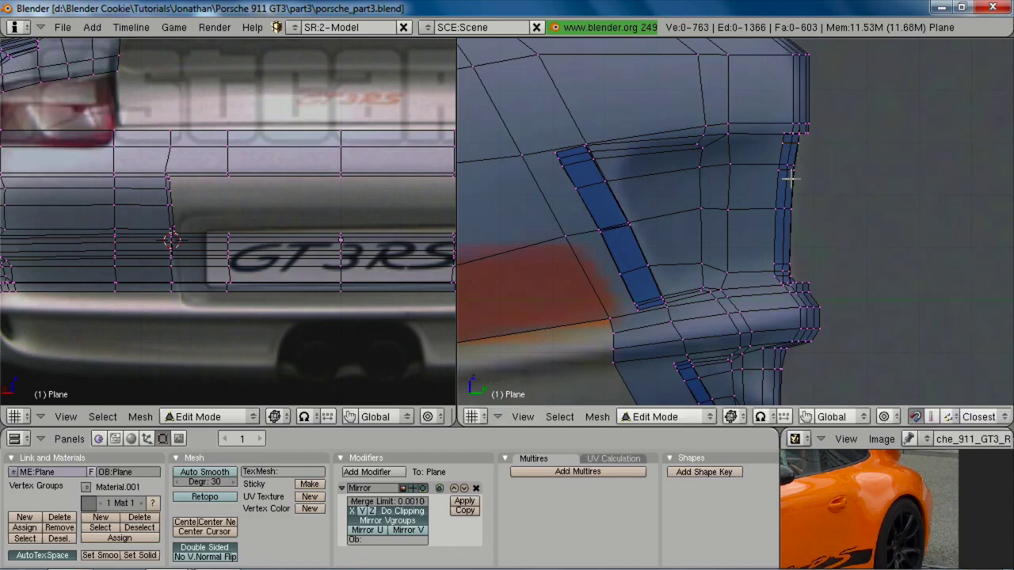
Step: Try to extrude the recess's inner edge loop and shrink it along Z
right_click(783, 181, "alt")
right_click(781, 193, "alt")
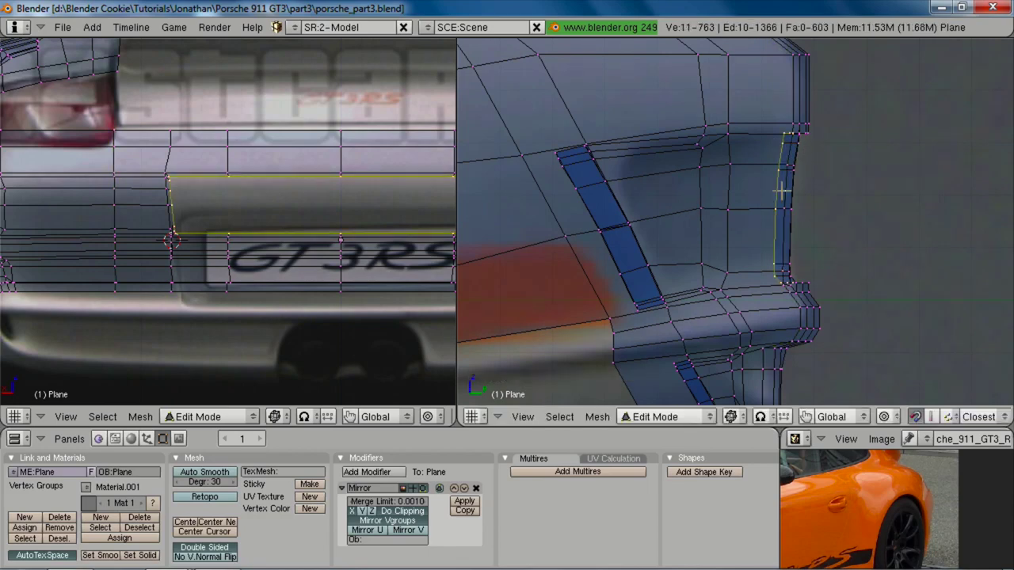
key("e")
left_click(212, 277)
key("s")
key("z")
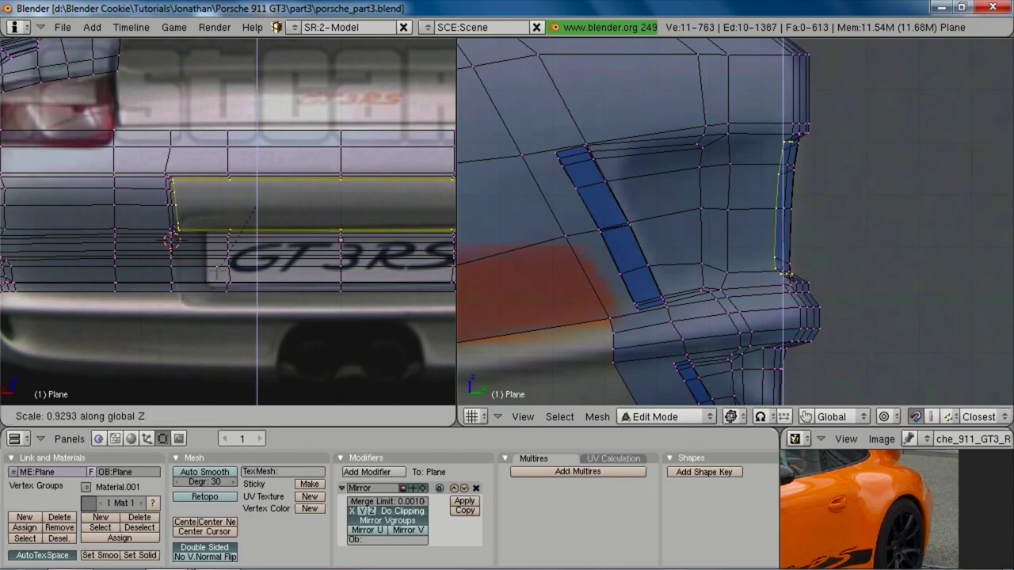
left_click(233, 265)
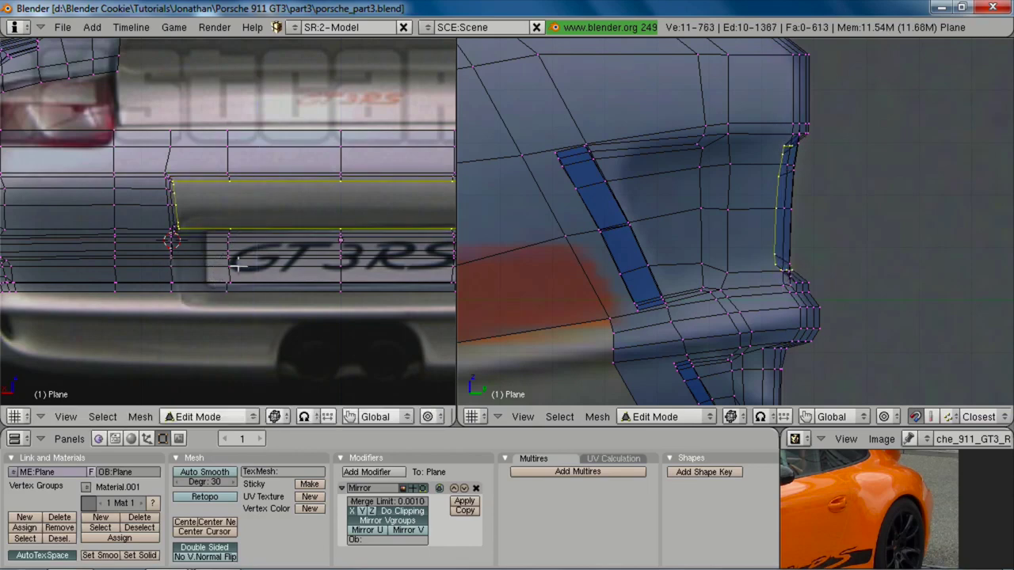
middle_click_drag(725, 206, 694, 204)
key("z")
middle_click_drag(800, 196, 599, 163)
middle_click_drag(724, 188, 711, 206)
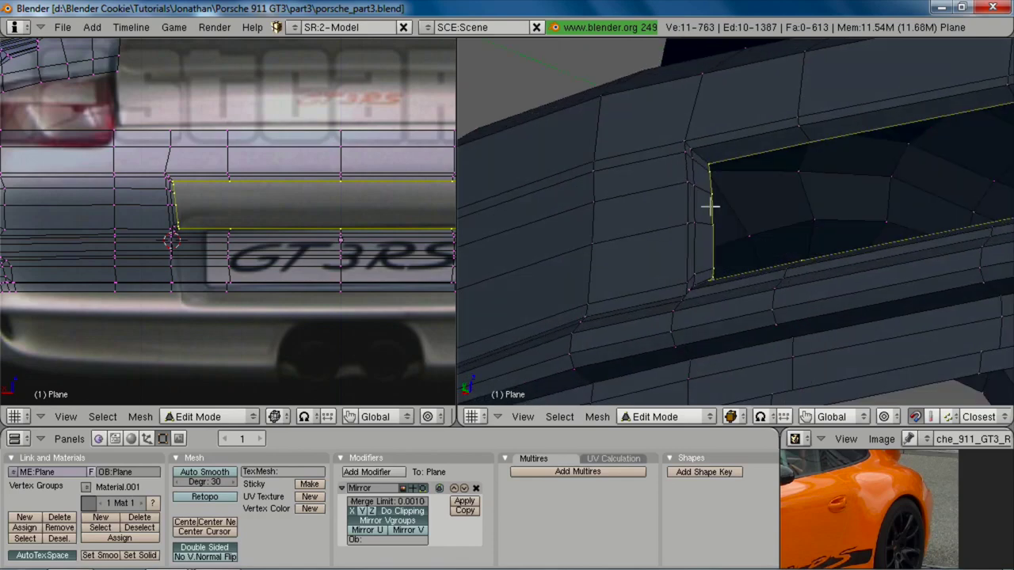
key("ctrl+z")
key("e")
left_click(715, 191)
key("s")
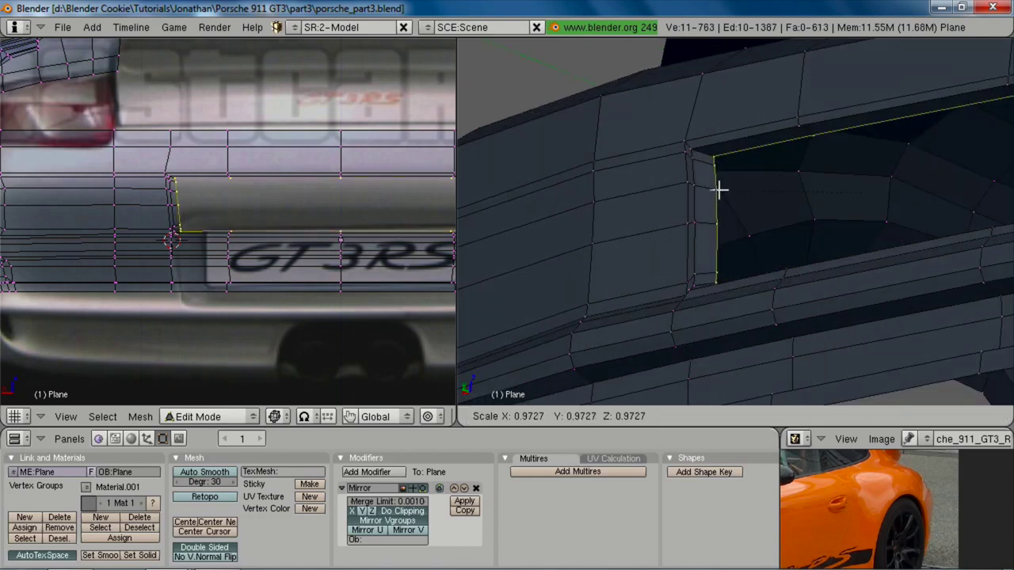
left_click(719, 188)
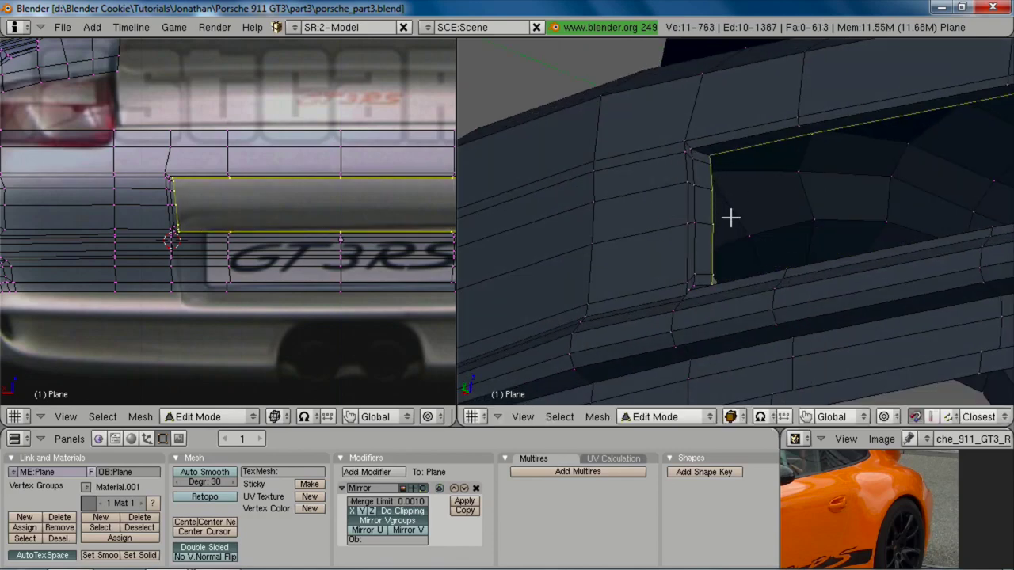
Step: Extrude the recess's inner edge loop, scale it to about 0.977, and shrink it slightly further along Z
key("e")
left_click(754, 229)
key("s")
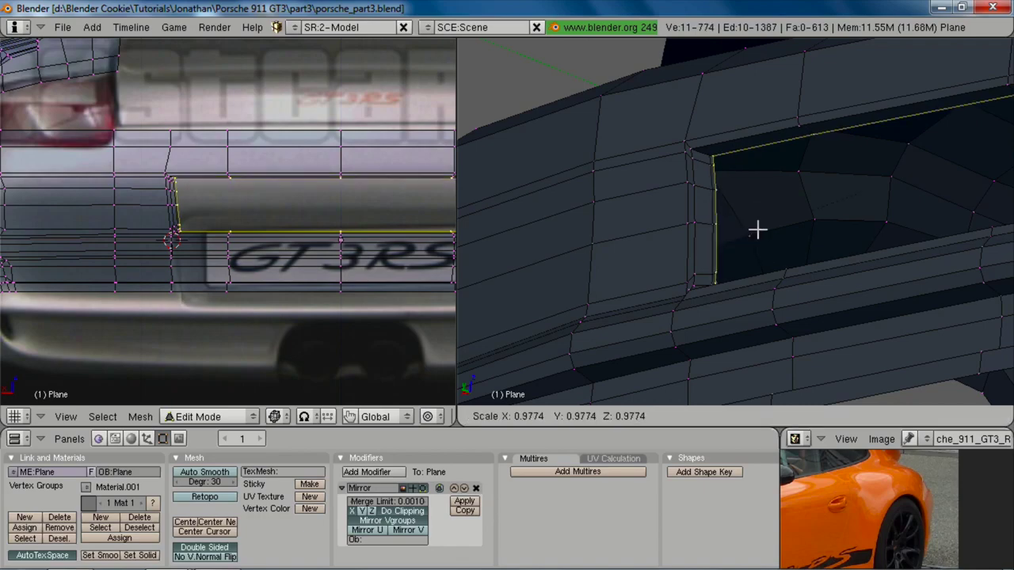
left_click(758, 229)
key("s")
key("z")
left_click(763, 229)
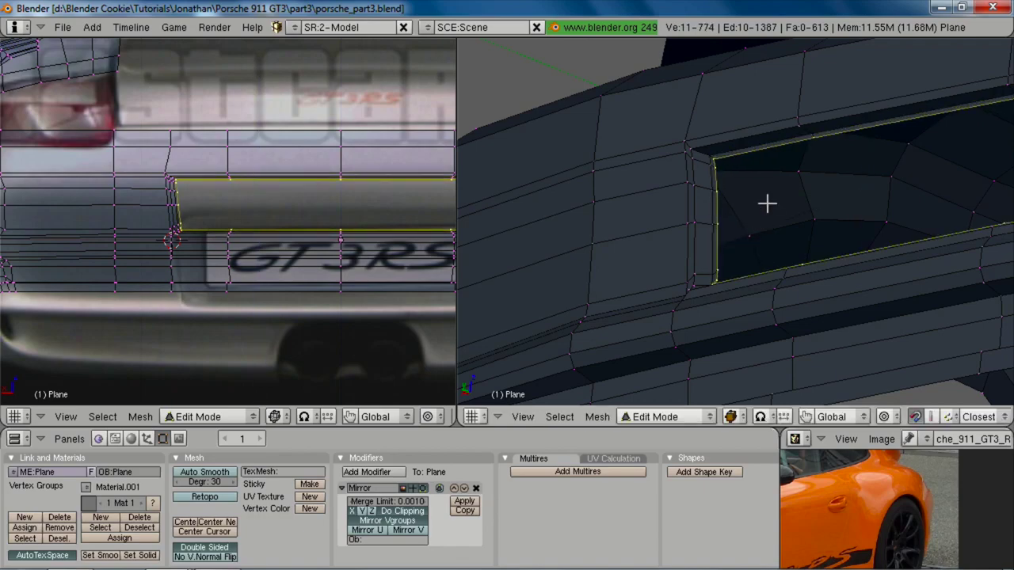
Step: Select the two vertices at the inner corner of the recess side and move them along Y to even out the wall
mouse_move(767, 203)
middle_mouse_down()
mouse_move(720, 262)
mouse_move(724, 289)
mouse_move(713, 261)
mouse_move(765, 274)
mouse_move(731, 224)
middle_mouse_up()
scroll(766, 274, "up", 2)
key("z")
key("a")
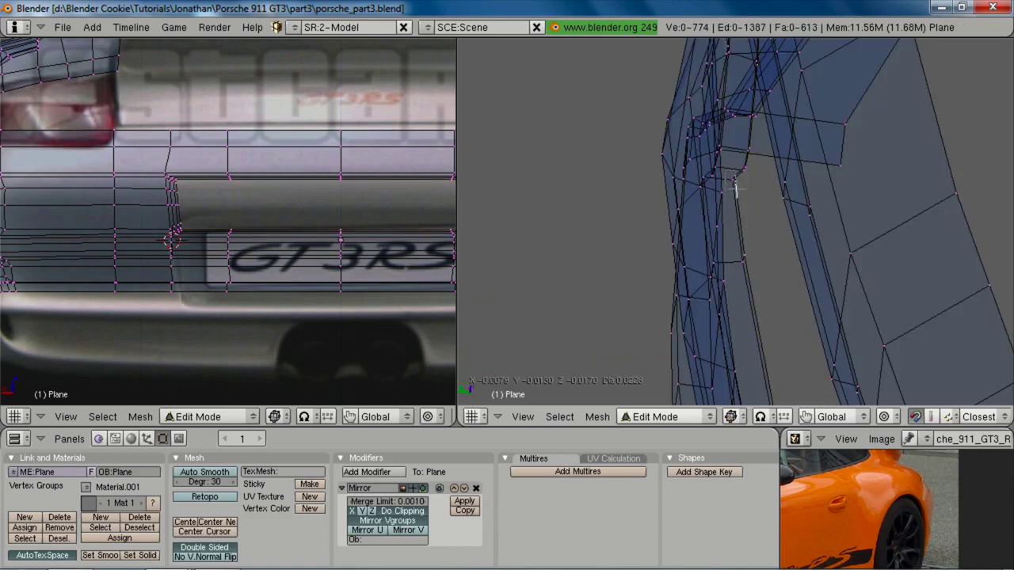
left_click_drag(735, 190, 736, 192)
key("z")
key("g")
key("y")
left_click(746, 198)
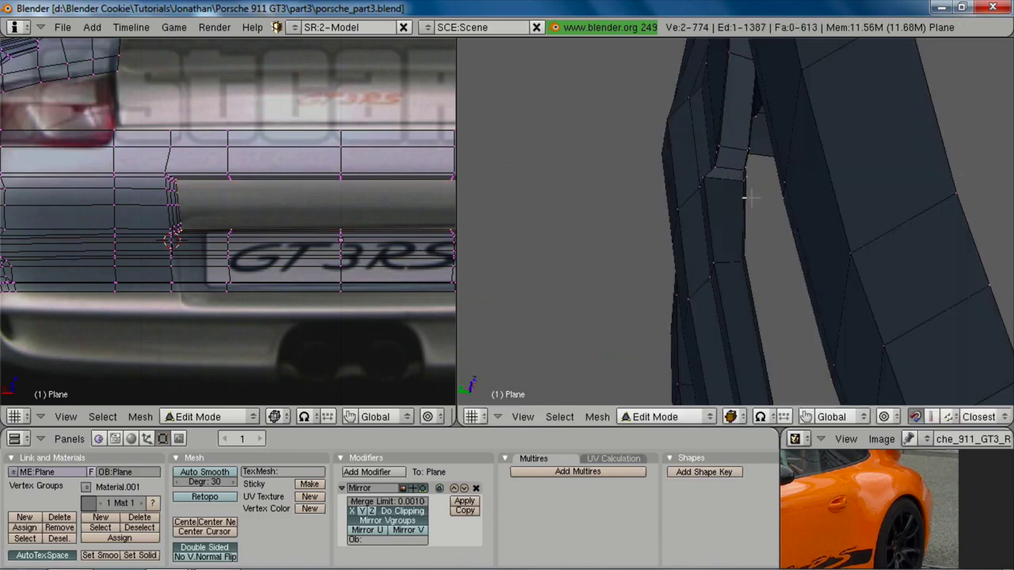
Step: Adjust the remaining vertices along the recess's inner side edge by moving them along Y
middle_click_drag(745, 197, 718, 356)
key("a")
key("g")
key("y")
left_click(710, 197)
key("g")
key("y")
left_click(720, 180)
Step: Select the licence plate recess's inner edge loop and check the green car's rear reference photo for the recess shape
right_click(754, 192, "alt")
scroll(761, 264, "down", 4)
key("alt+Tab")
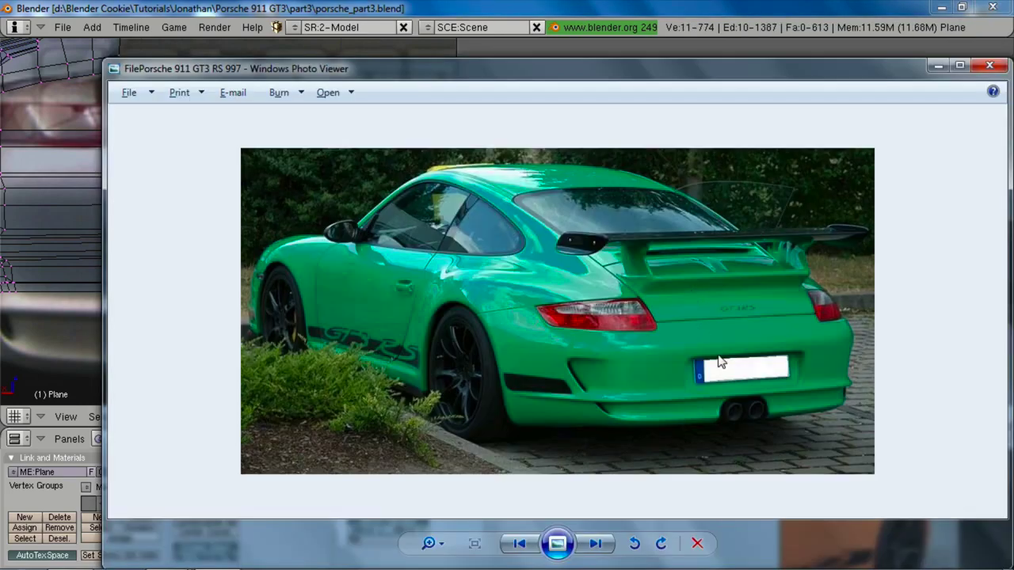
key("alt+Tab")
Step: Clear the loop selection and select only the vertices along the recess's inner side edge
scroll(805, 312, "up", 3)
middle_click_drag(713, 274, 626, 292)
key("ctrl+KP_1")
key("KP_3")
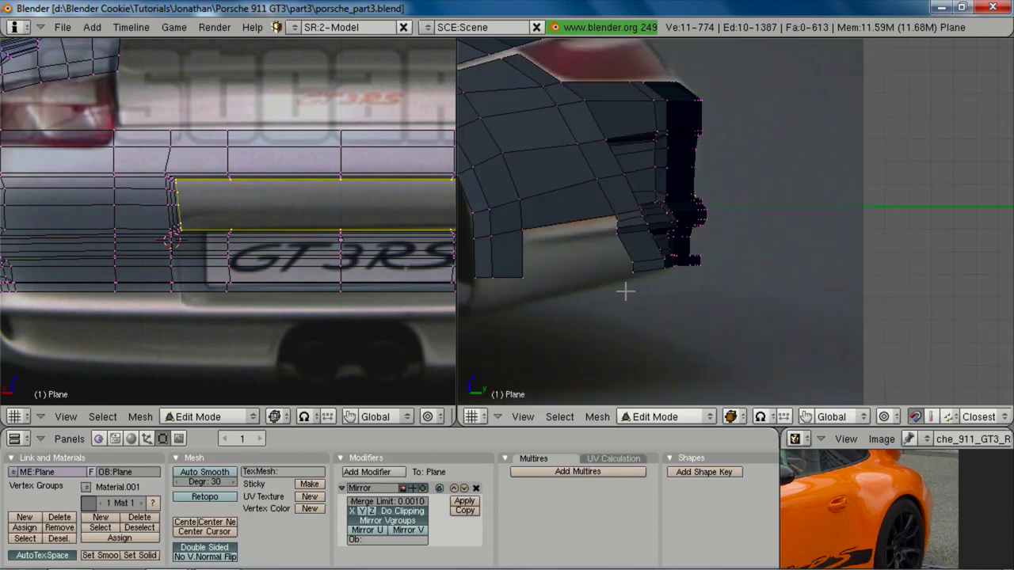
scroll(256, 274, "up", 3)
key("z")
middle_click_drag(256, 274, 220, 243)
scroll(222, 243, "up", 2)
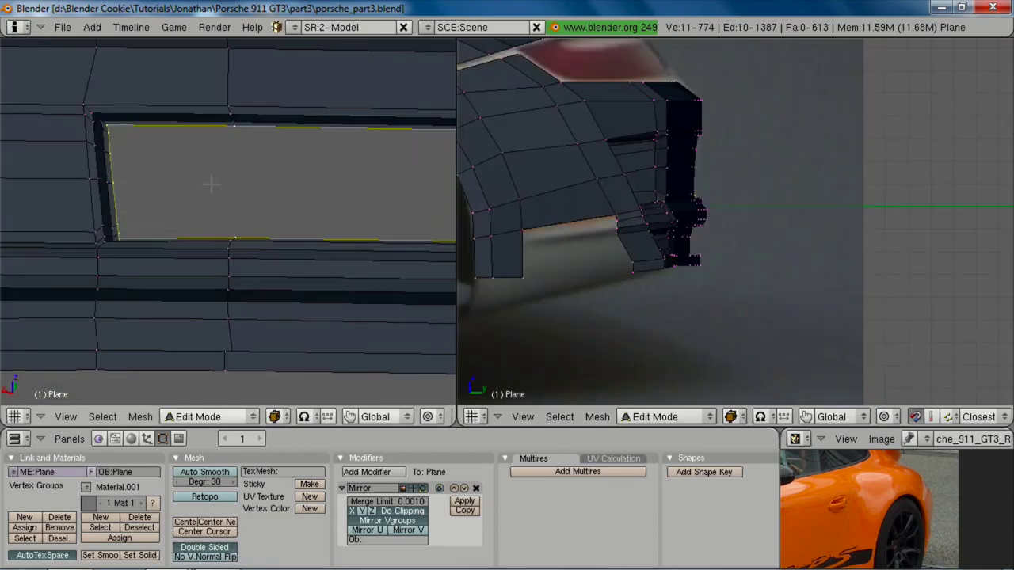
key("a")
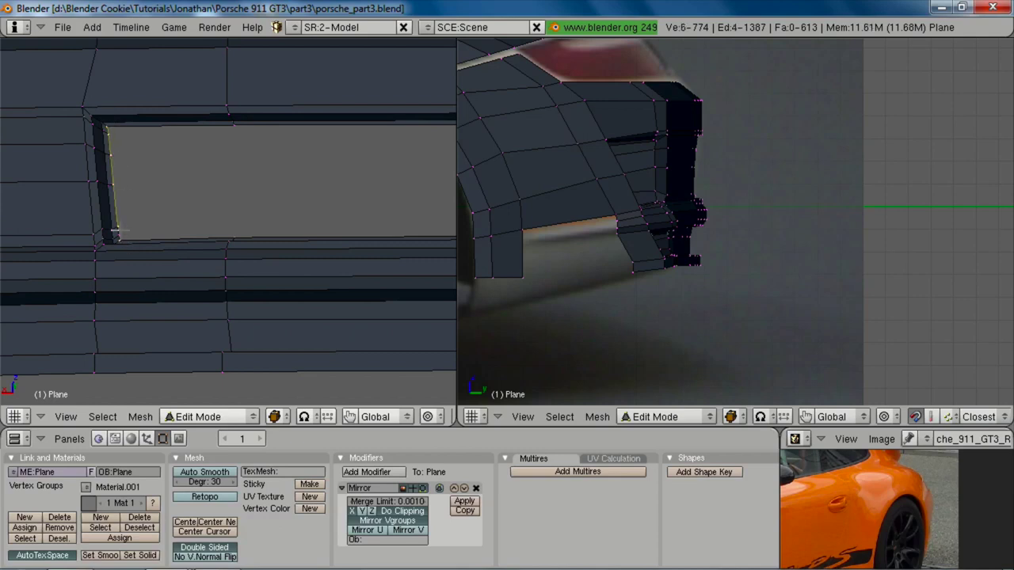
Step: Try to extrude the recess's inner side edge about 0.26 along X across the opening
key("e")
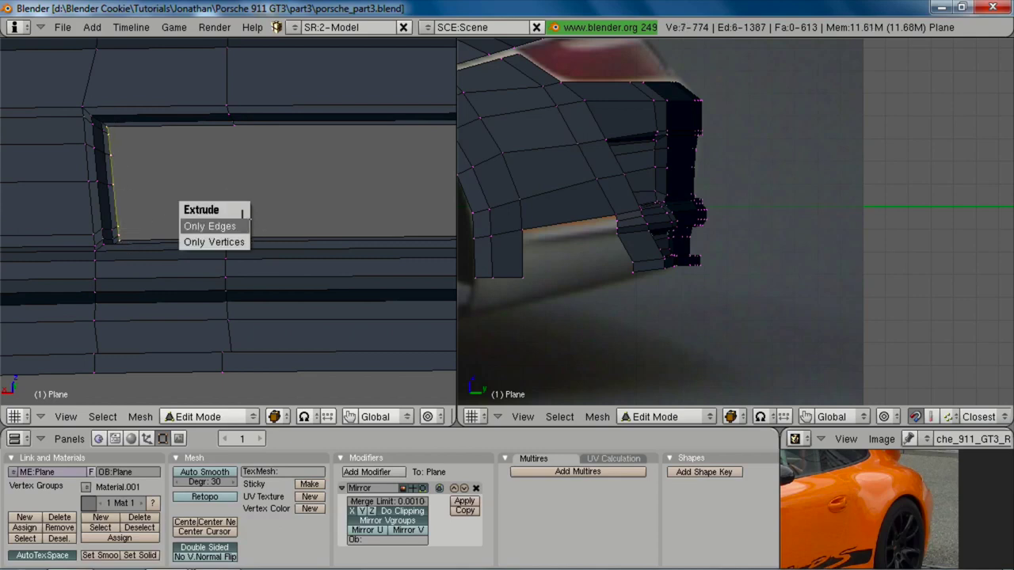
left_click(242, 220)
key("x")
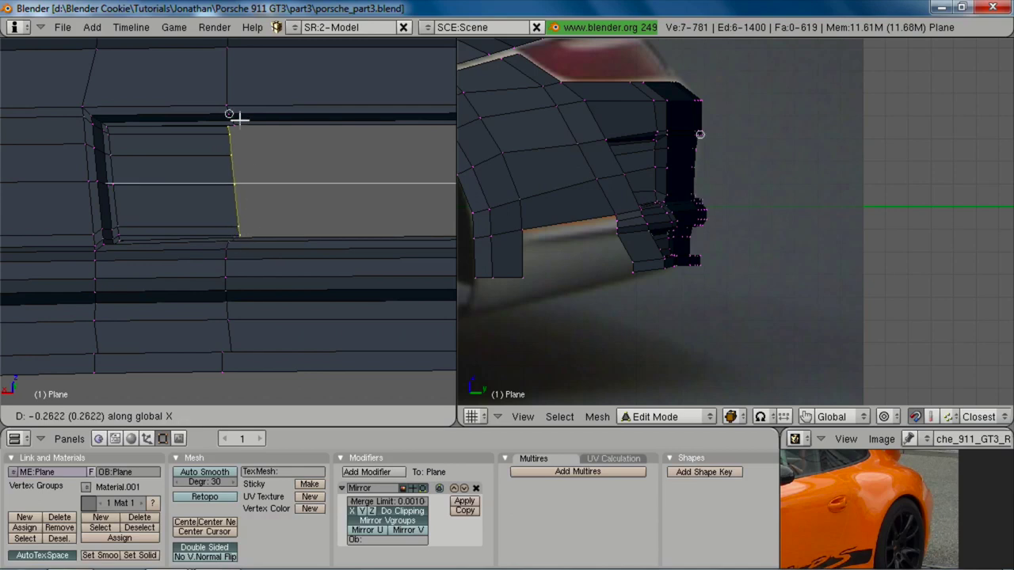
left_click(234, 129)
scroll(353, 201, "up", 3)
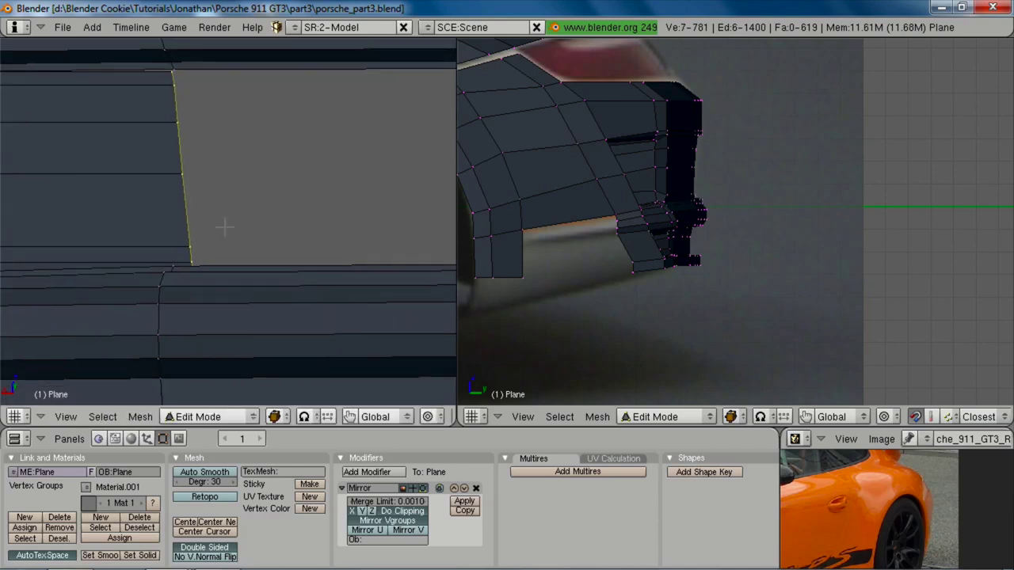
middle_click_drag(224, 226, 186, 277)
key("ctrl+z")
key("e")
left_click(162, 248)
key("x")
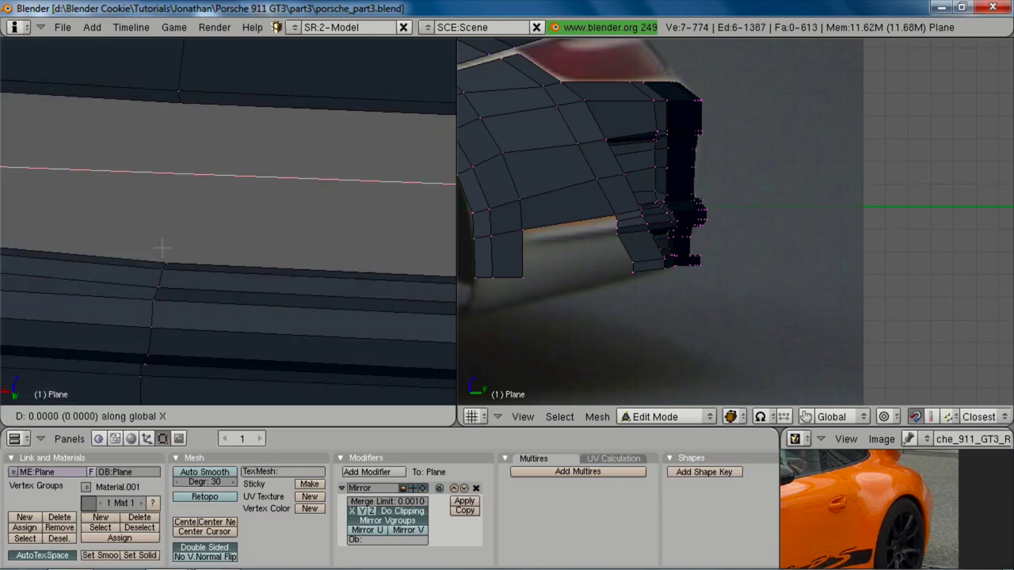
right_click(163, 248)
scroll(165, 248, "down", 4)
key("g")
key("x")
right_click(179, 249)
Step: Extrude the recess's inner side edge into the opening, about 0.25 in X and 0.02 in Y with Z locked
key("e")
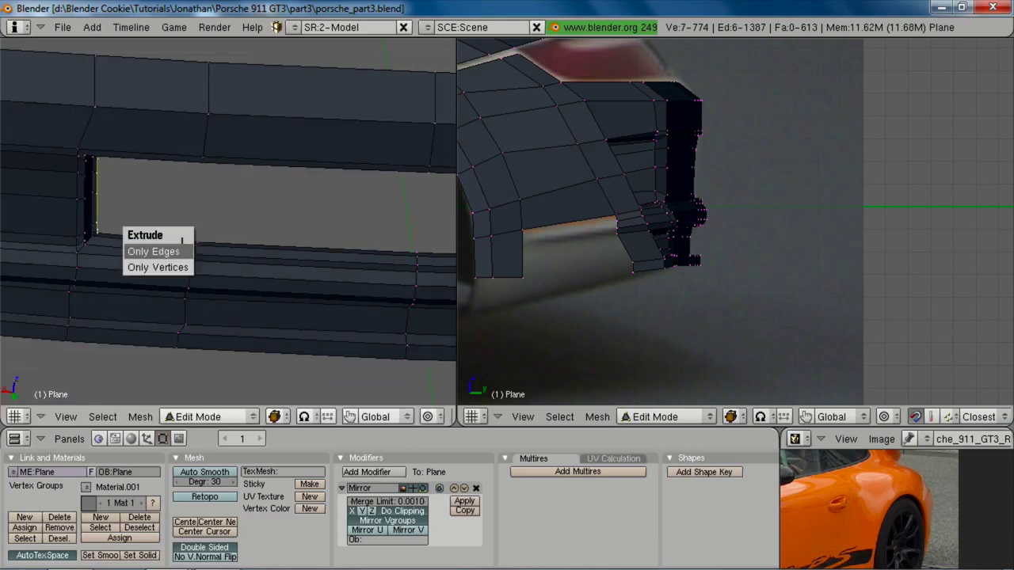
left_click(180, 250)
key("x")
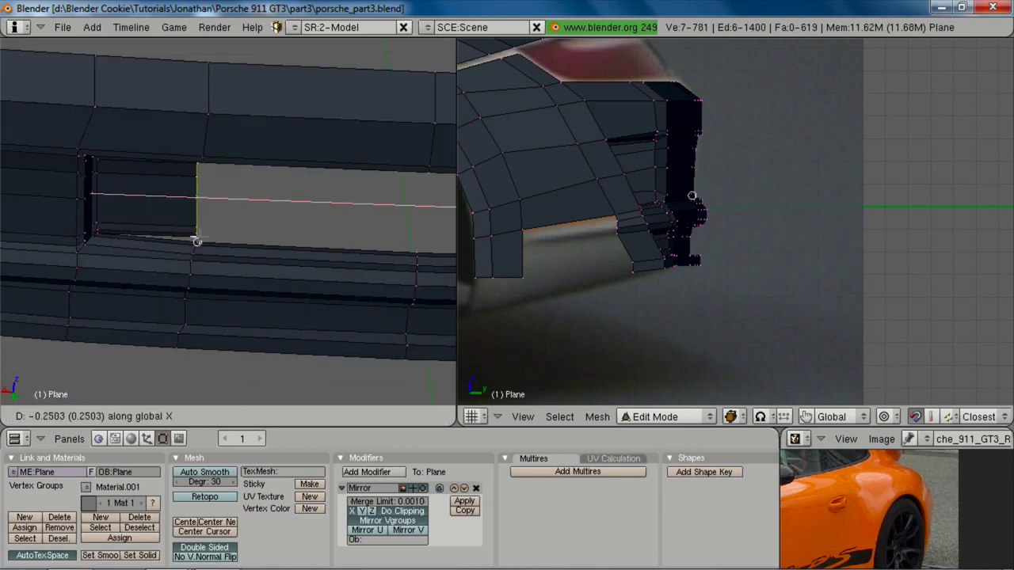
right_click(198, 237)
key("g")
key("shift+z")
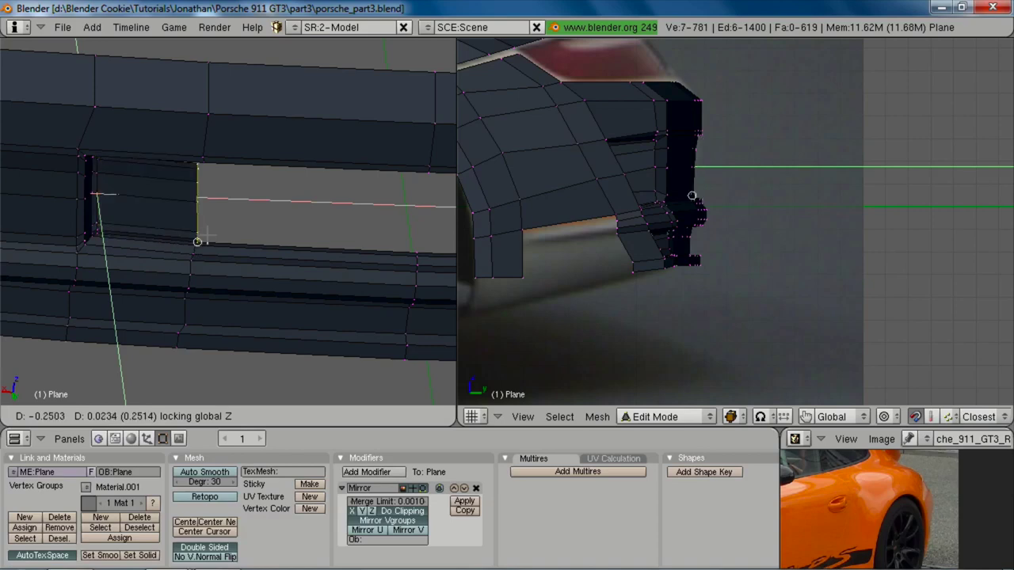
left_click(203, 233)
Step: Extrude the new edge again to the middle of the recess, about 0.55 in X and 0.01 in Y with Z locked
middle_click_drag(227, 229, 264, 252)
key("e")
left_click(260, 233)
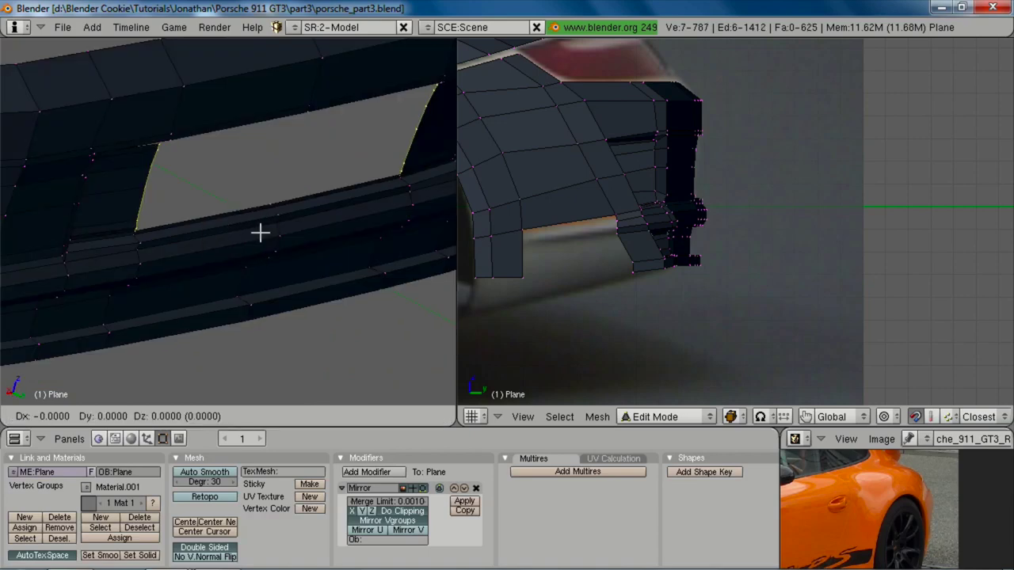
key("z")
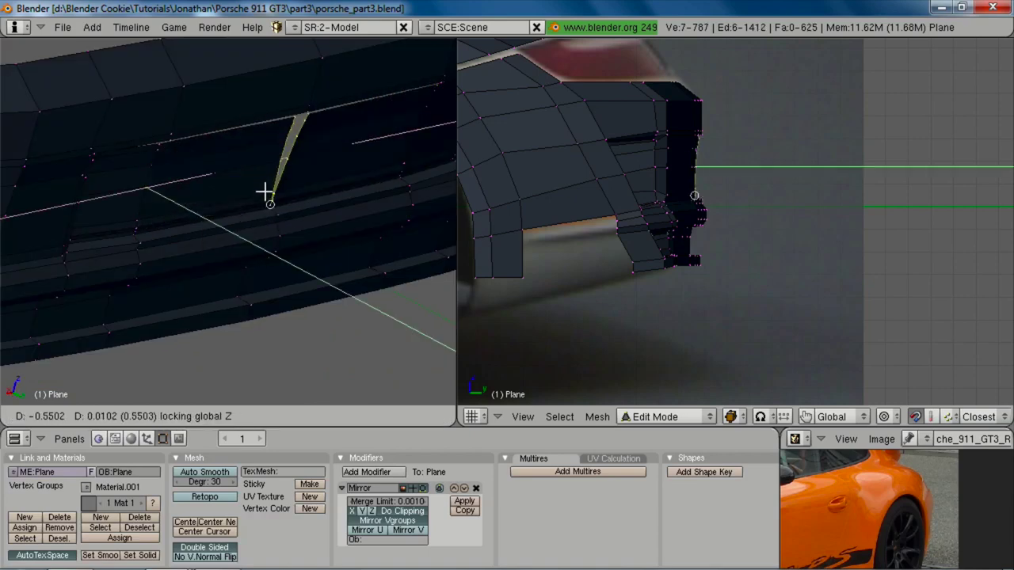
left_click(268, 193)
middle_click_drag(263, 237, 250, 219)
Step: Try to straighten the extruded middle edge by scaling it to 0 along X
key("s")
key("x")
key("0")
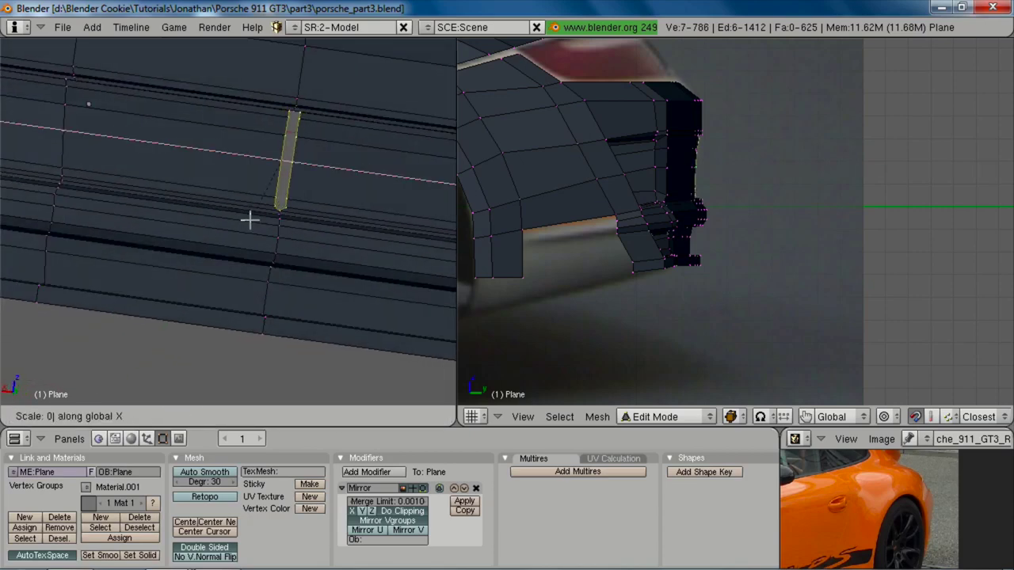
key("Return")
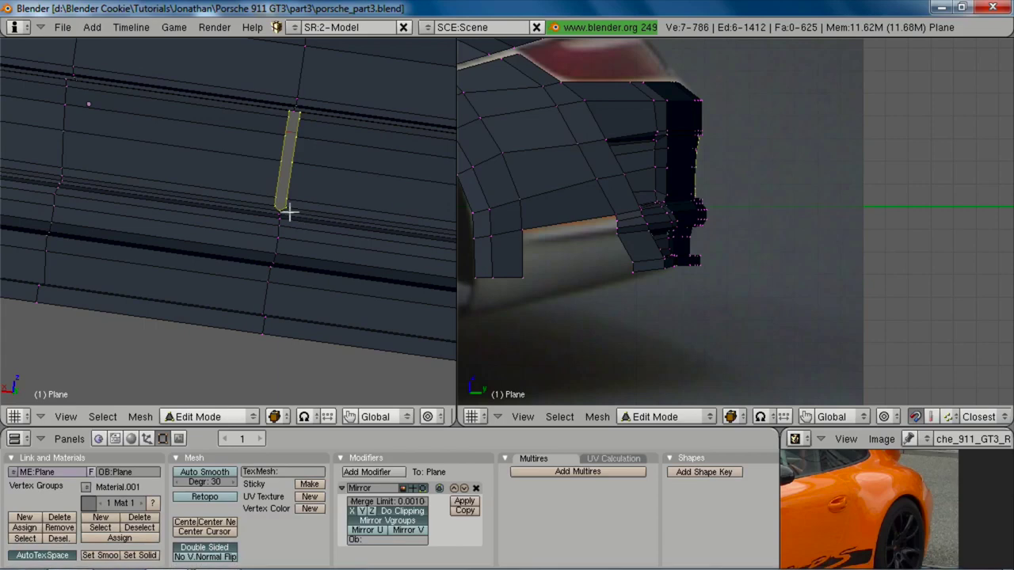
key("g")
key("x")
key("s")
key("x")
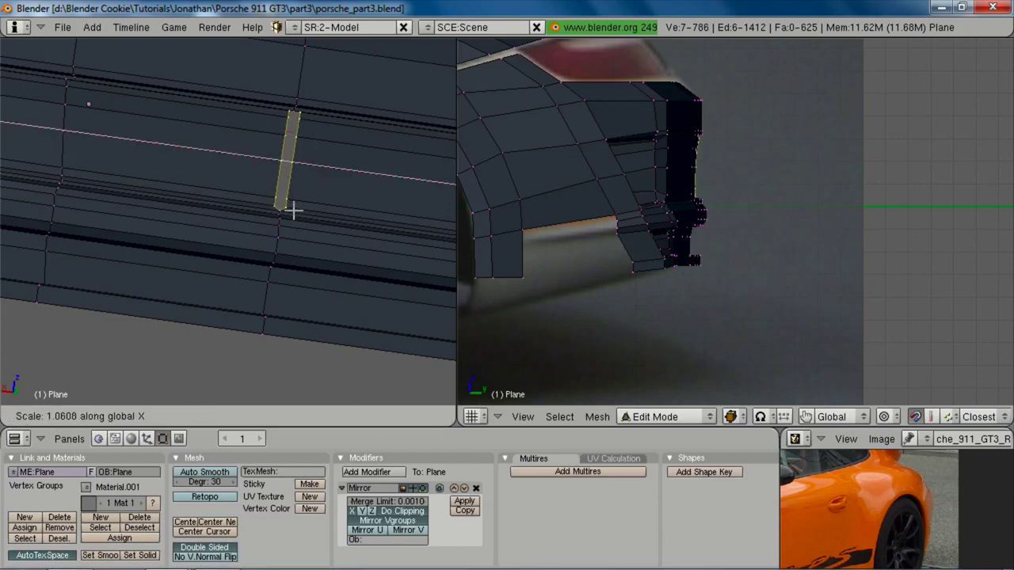
left_click(283, 219)
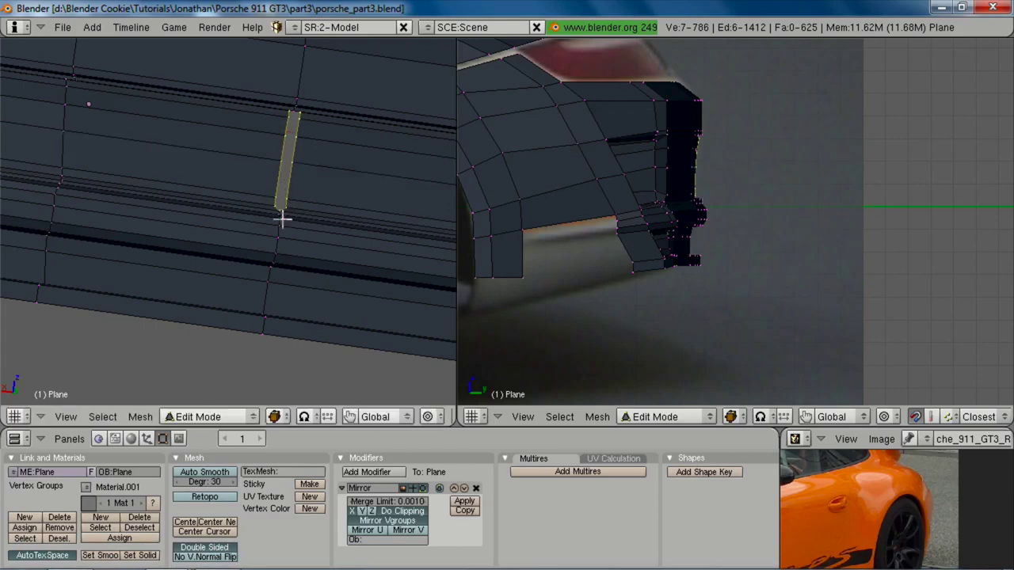
Step: Recentre the 3D cursor, use it as the pivot, and align the extruded middle edge with the car's centre line
key("Home")
key("s")
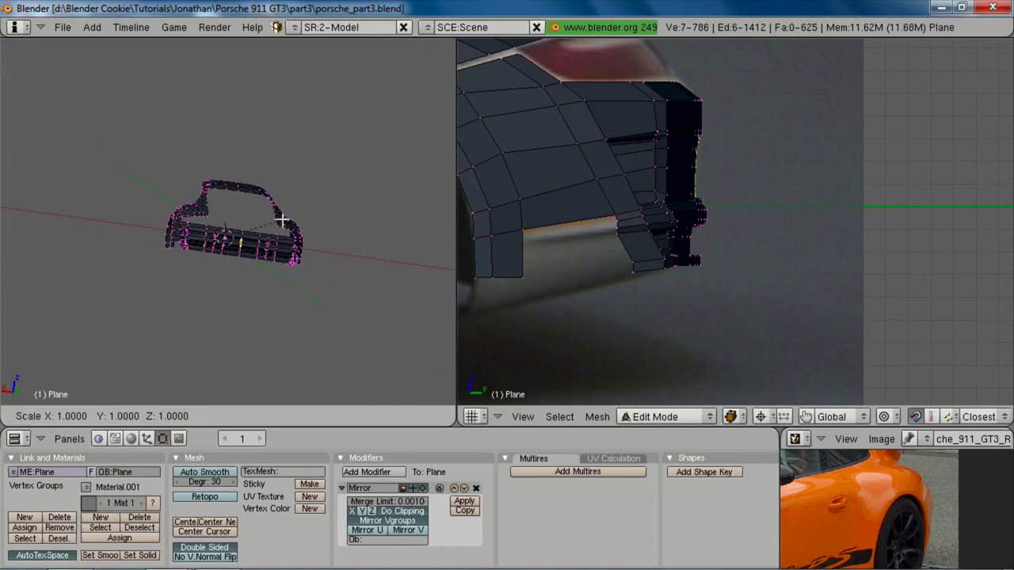
right_click(283, 221)
key("ctrl+KP_1")
scroll(283, 223, "up", 10)
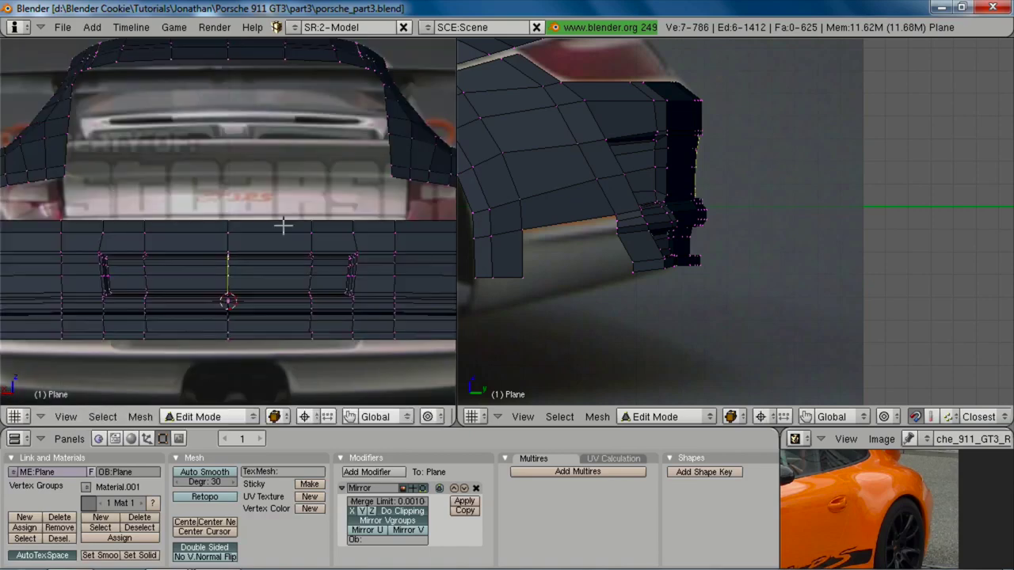
Step: Select the upper vertices of the recess panel's intermediate edge column and snap them to the recess's upper rim
middle_click_drag(267, 312, 283, 262, "shift")
scroll(283, 262, "up", 3)
middle_click_drag(80, 289, 325, 265, "shift")
middle_click_drag(326, 265, 149, 211)
scroll(148, 202, "up", 3)
key("a")
key("z")
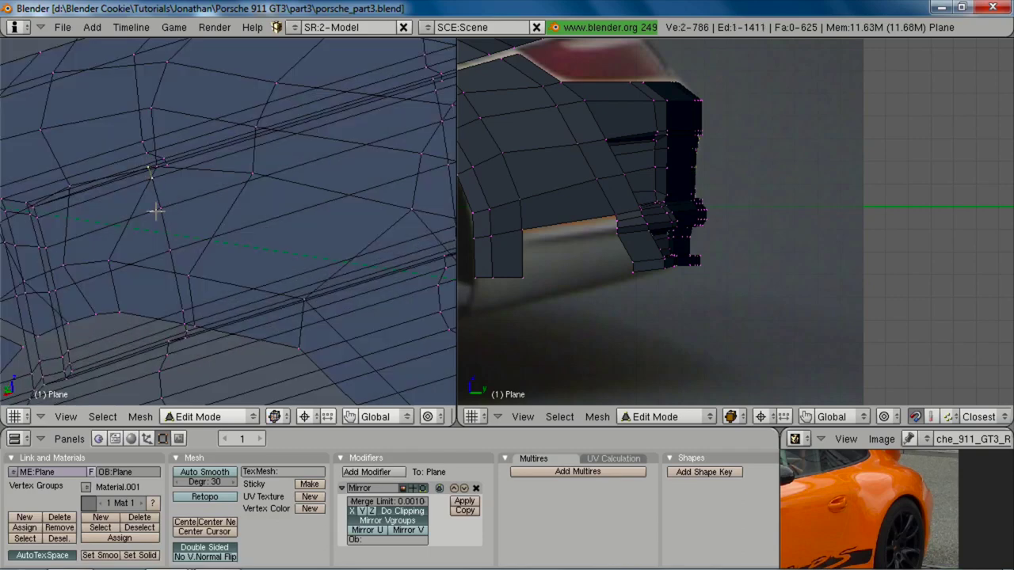
right_click(156, 211, "shift")
key("z")
key("z")
key("ctrl+KP_1")
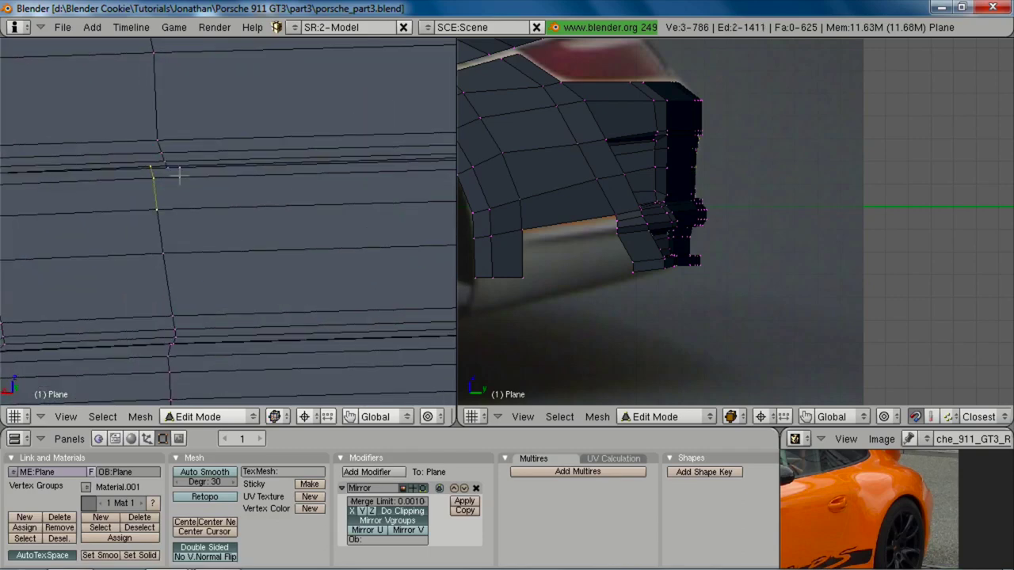
key("g")
left_click(174, 173, "ctrl")
Step: Select the upper vertices of the recess panel's centre column and snap them to the upper rim
middle_click_drag(300, 244, 104, 259)
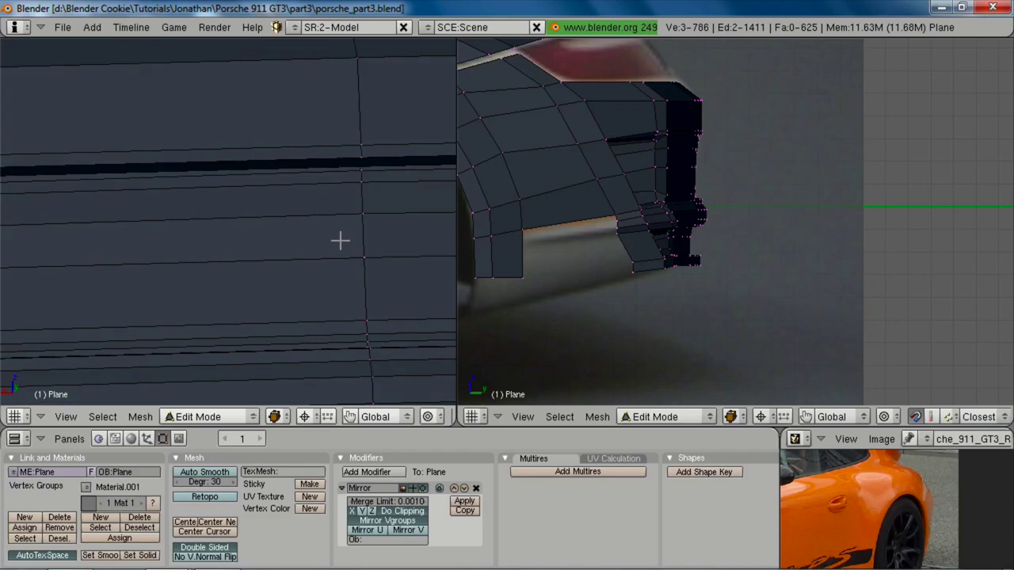
key("z")
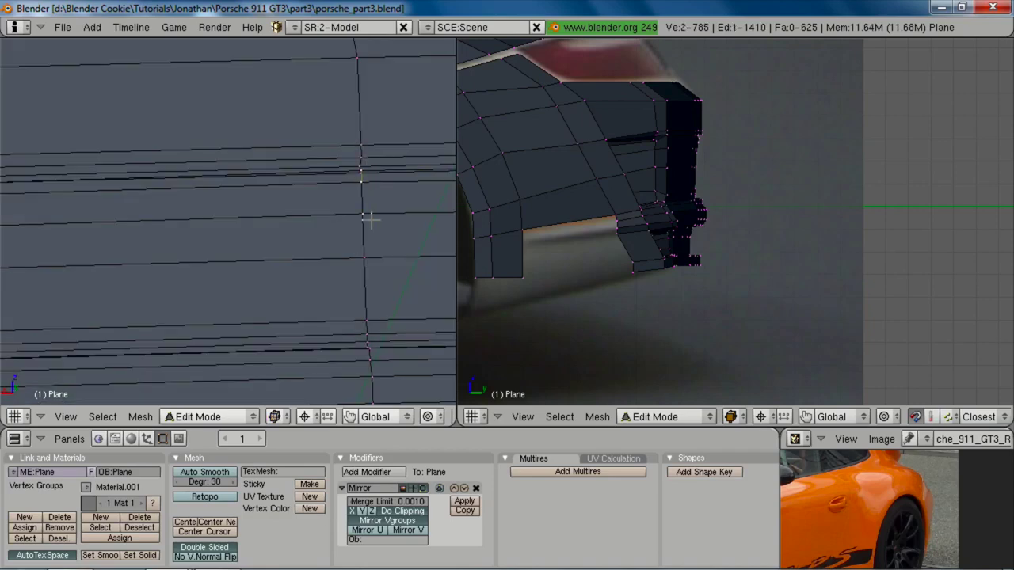
right_click(370, 220, "shift")
key("g")
left_click(364, 172, "ctrl")
Step: Move the recess panel's middle horizontal edge inward in the side view to follow the recess wall's profile
scroll(291, 226, "down", 4)
key("z")
mouse_move(291, 227)
middle_mouse_down()
mouse_move(245, 231)
mouse_move(305, 243)
middle_mouse_up()
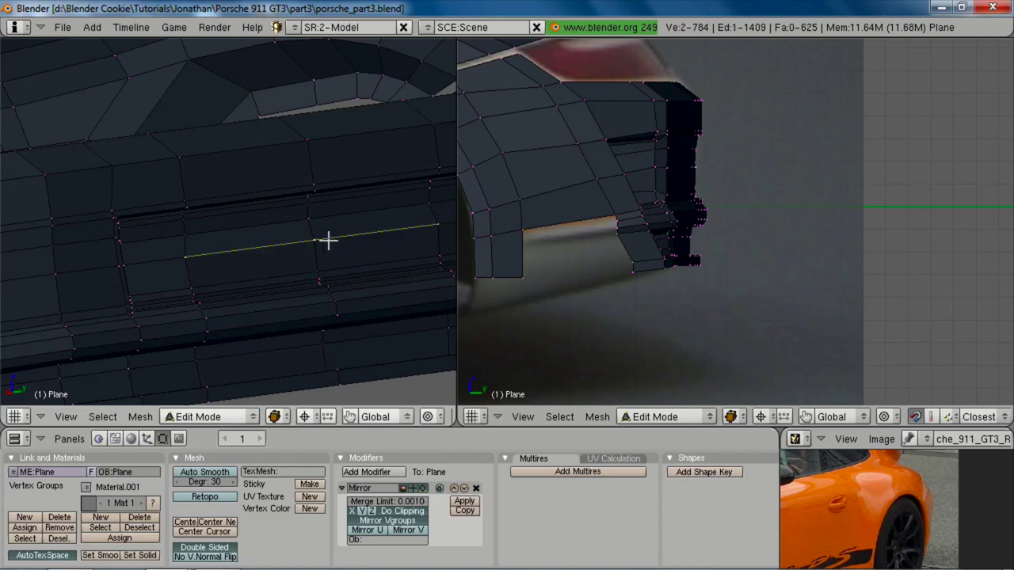
key("z")
scroll(667, 167, "up", 5)
middle_click_drag(661, 121, 715, 262, "shift")
scroll(706, 249, "up", 2)
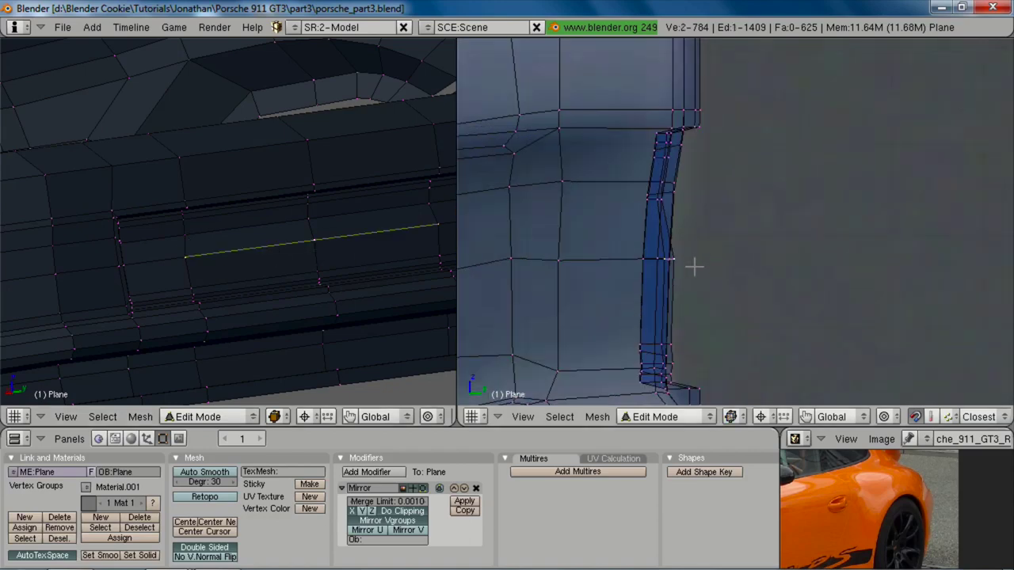
scroll(694, 268, "up", 1)
key("g")
left_click(665, 322)
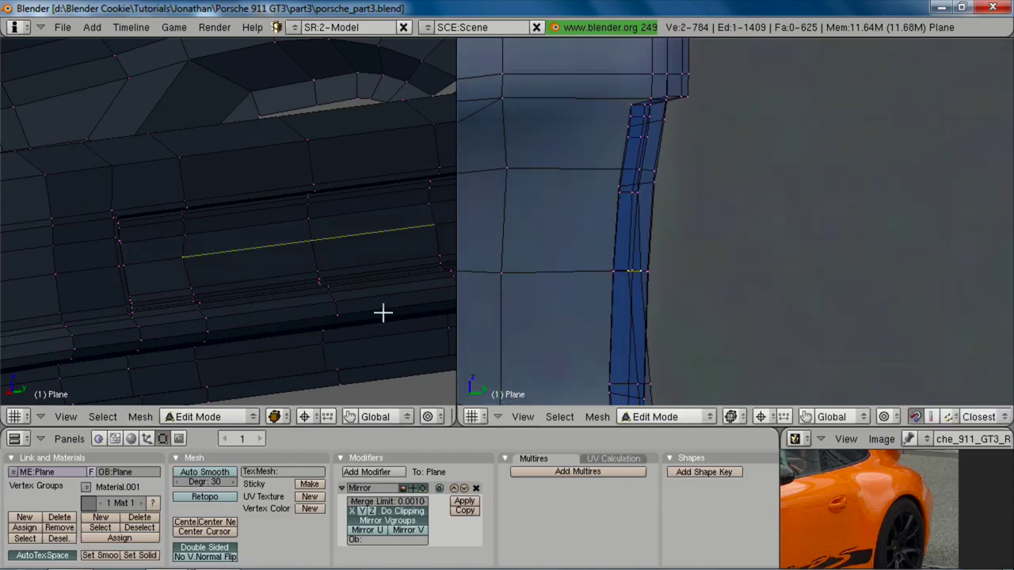
Step: Select all vertices along the recess panel's side edge, from its upper corner down to its lower corner
middle_click_drag(383, 312, 242, 210)
scroll(231, 225, "up", 2)
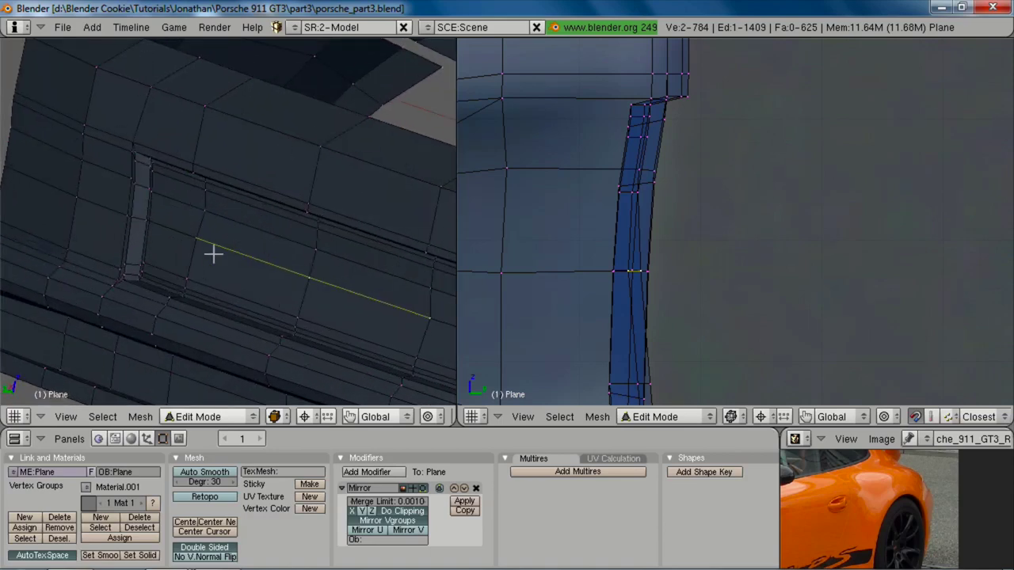
middle_click_drag(213, 253, 218, 209)
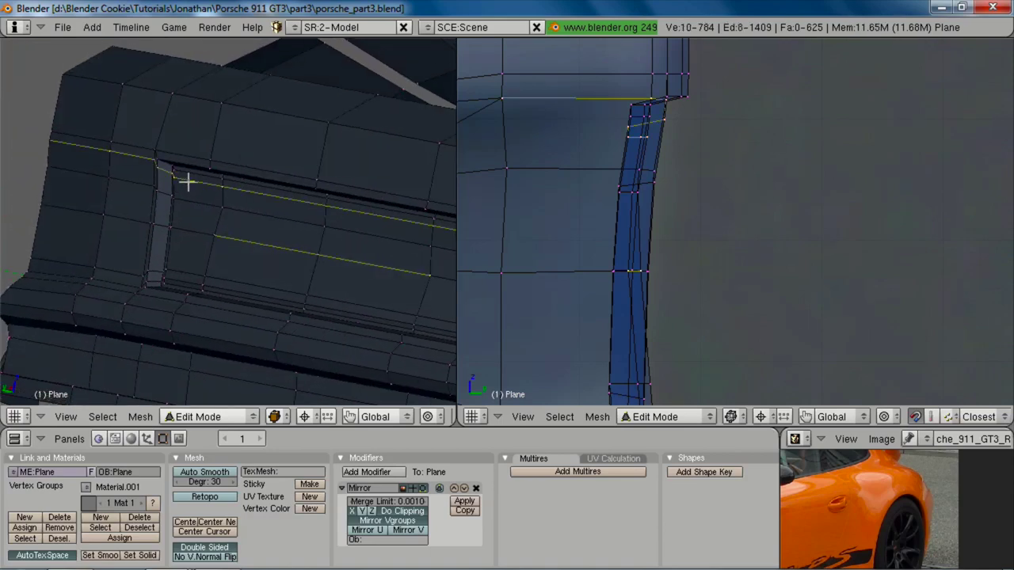
key("a")
key("b")
left_click_drag(604, 89, 636, 165)
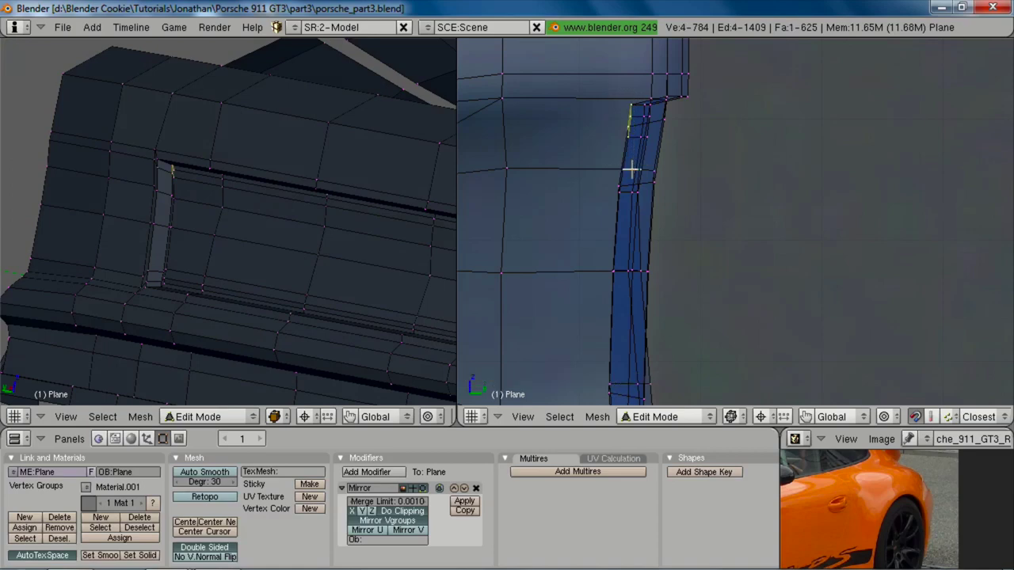
middle_click_drag(631, 169, 644, 93, "shift")
key("b")
left_click_drag(605, 81, 638, 224)
key("b")
left_click_drag(588, 244, 636, 402)
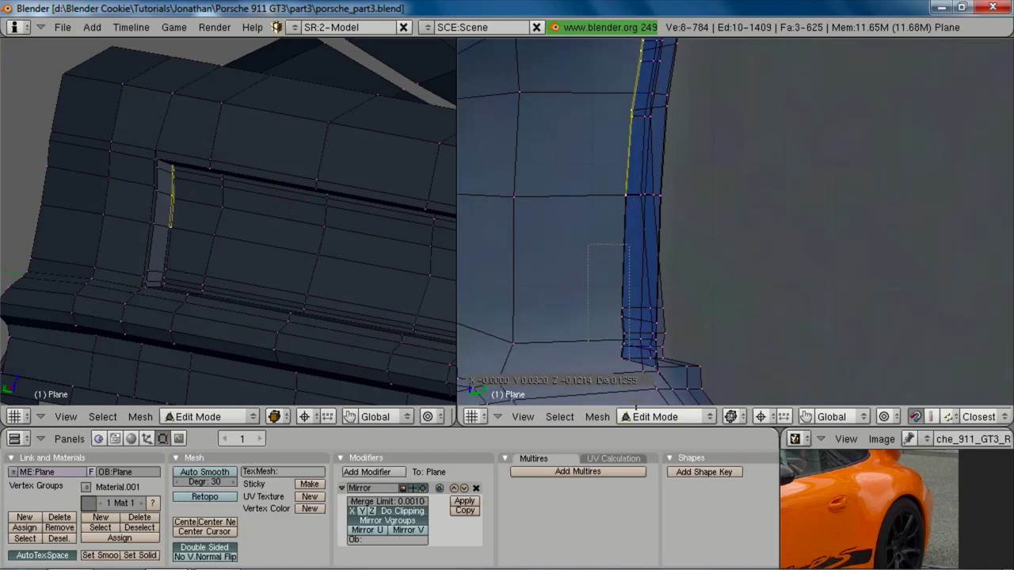
left_click_drag(635, 340, 635, 342)
Step: Extend the selection to the recess panel's remaining vertices, covering the intermediate and centre columns
key("z")
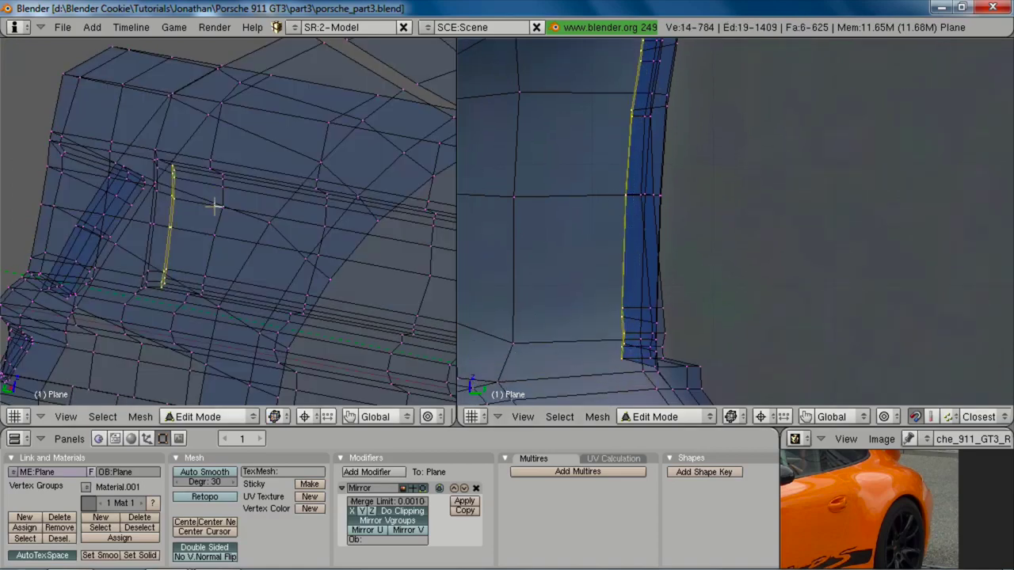
left_click_drag(217, 163, 236, 299)
key("b")
left_click_drag(315, 192, 344, 243)
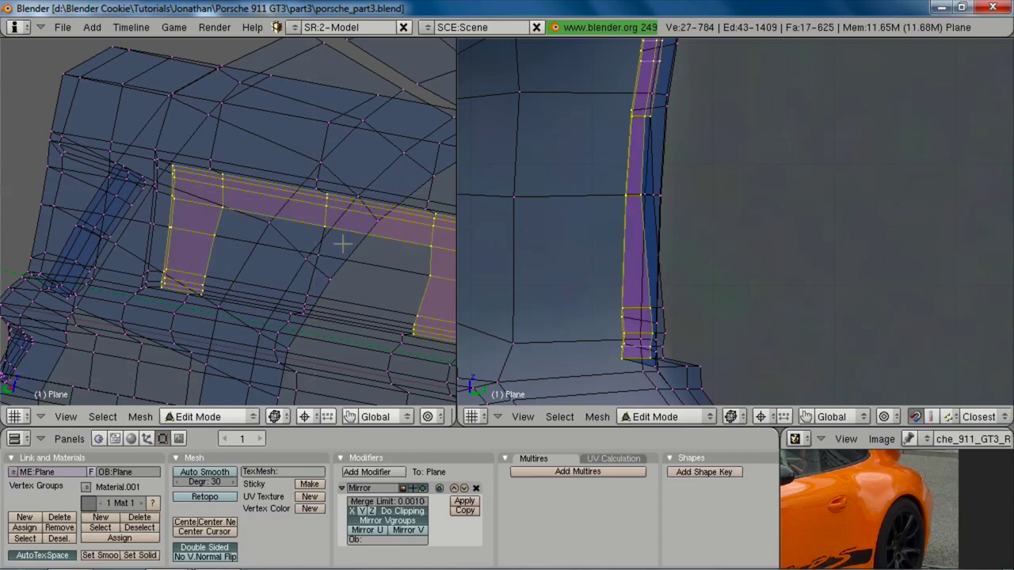
right_click(321, 252, "shift")
right_click(310, 294, "shift")
right_click(306, 313, "shift")
right_click(308, 299, "shift")
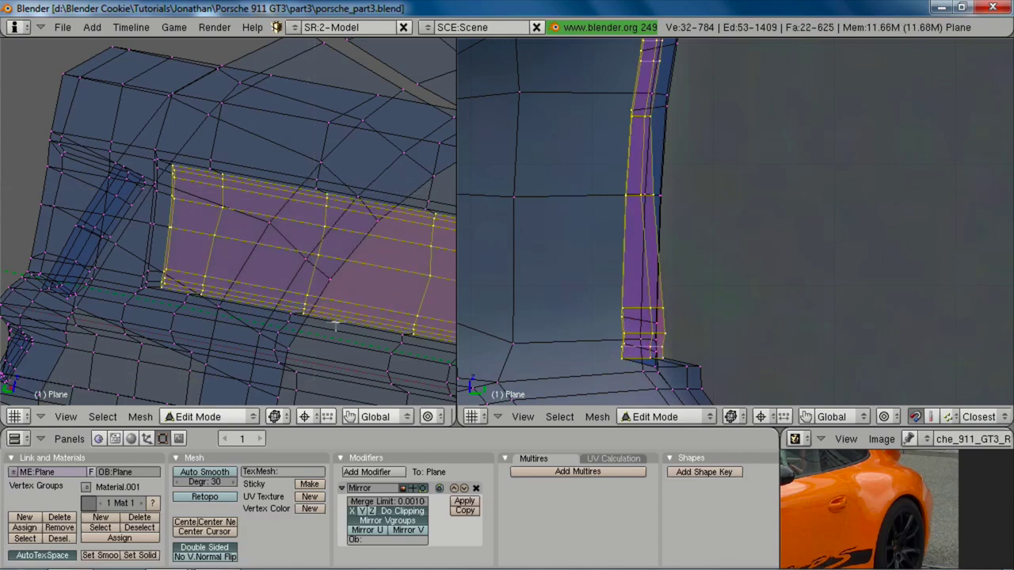
Step: Try to flatten the selected recess panel by scaling it to 0 along Y about the 3D cursor
middle_click_drag(335, 322, 241, 298, "shift")
type("sy0")
key("Return")
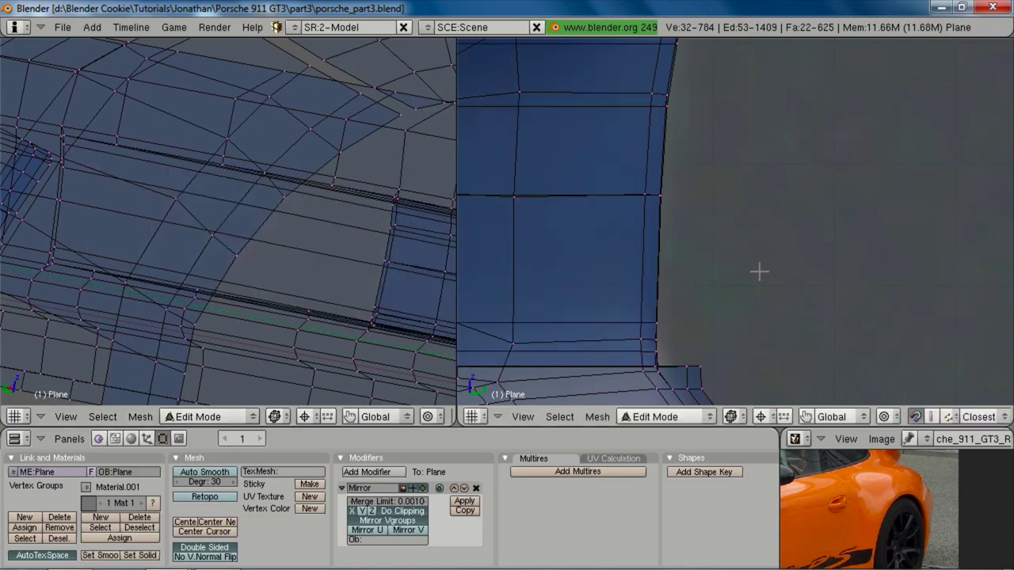
key("ctrl+z")
Step: Flatten the selected recess panel by scaling it to 0 along Y and move it deeper into the bumper along Y
type("sy0")
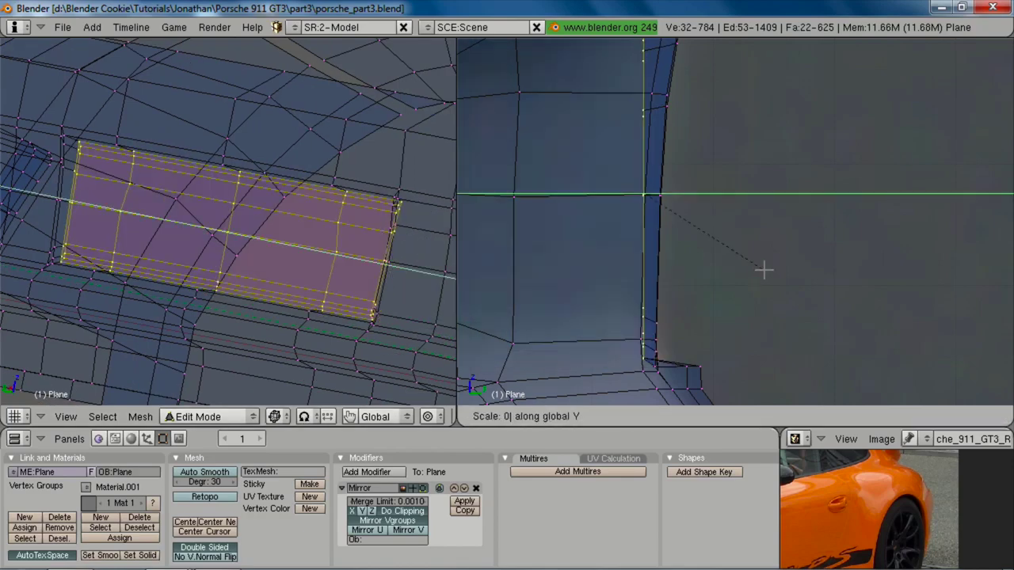
key("Return")
key("g")
key("y")
left_click(747, 269)
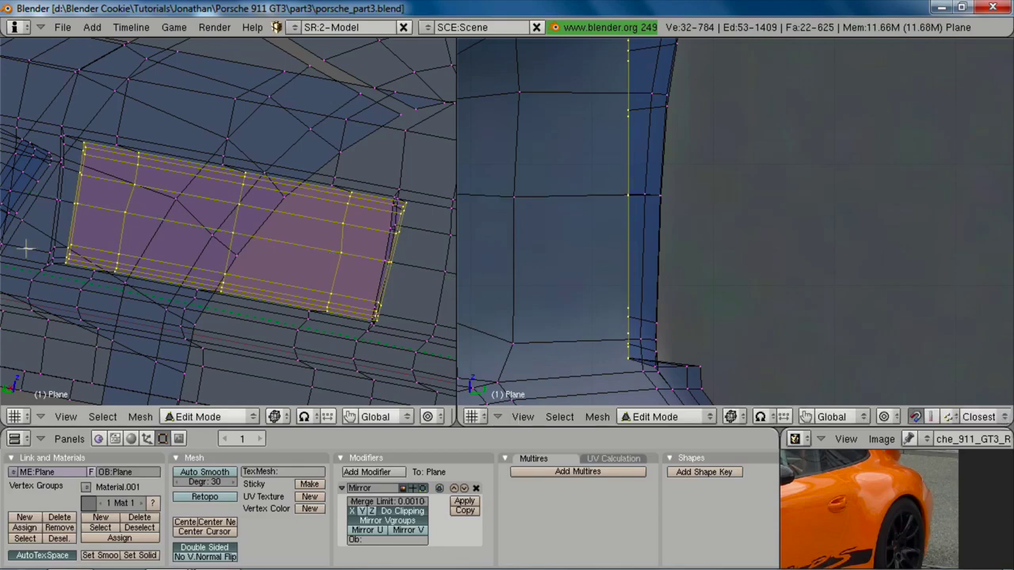
Step: Check the flattened recess in solid shading from a wider view and save over the existing blend file
key("z")
scroll(211, 244, "down", 3)
middle_click_drag(211, 244, 290, 249)
scroll(222, 240, "up", 5)
key("Tab")
scroll(222, 240, "down", 5)
scroll(143, 248, "down", 4)
scroll(187, 220, "down", 3)
key("ctrl+w")
left_click(212, 237)
Step: Add an edge loop across the bumper's lower corner behind the wheel arch, slightly above the middle of the tab
scroll(290, 249, "up", 5)
key("Tab")
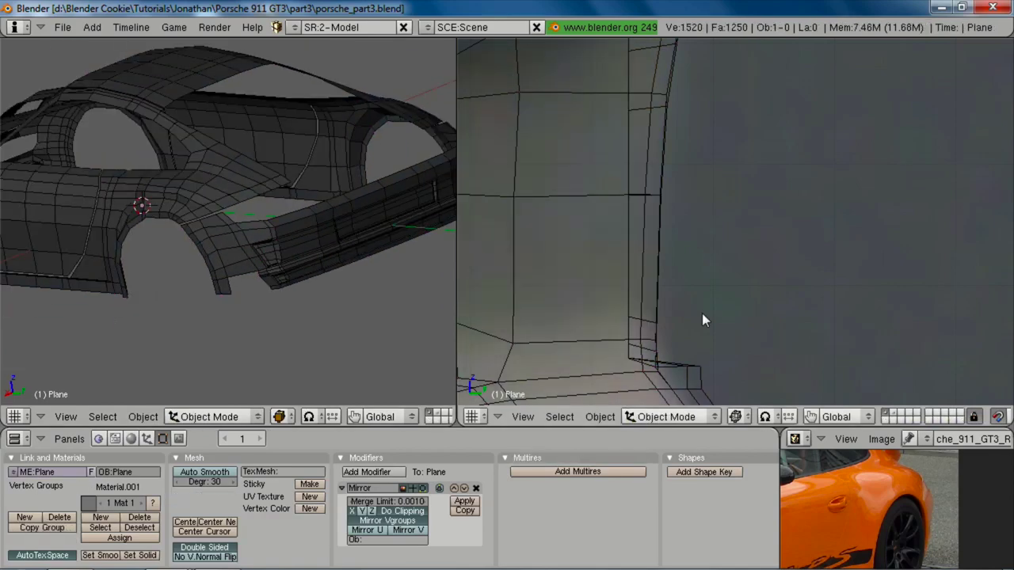
scroll(795, 314, "down", 3)
middle_click_drag(795, 314, 704, 293)
scroll(761, 287, "up", 3)
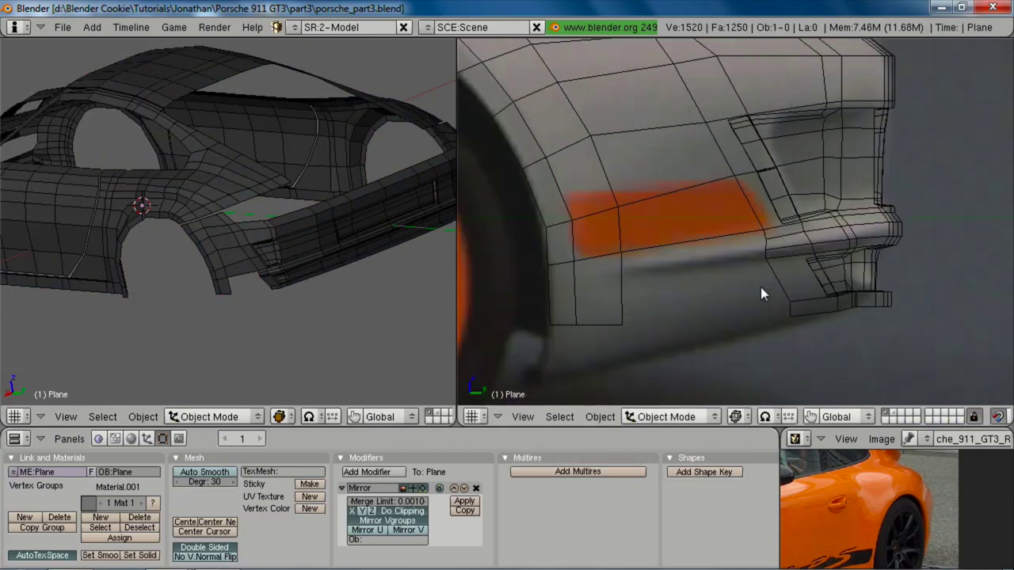
key("Tab")
key("a")
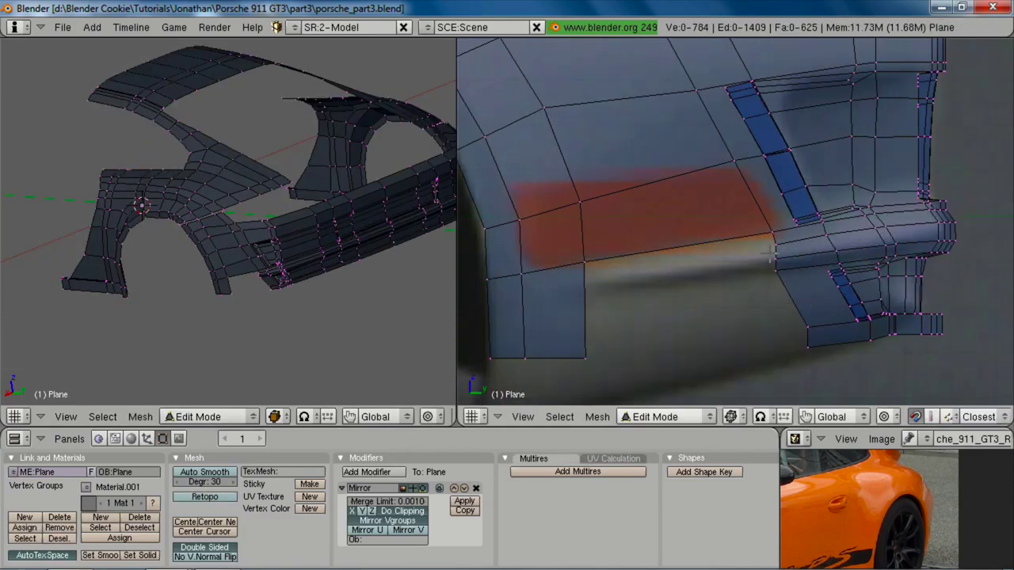
key("ctrl+r")
left_click(591, 294)
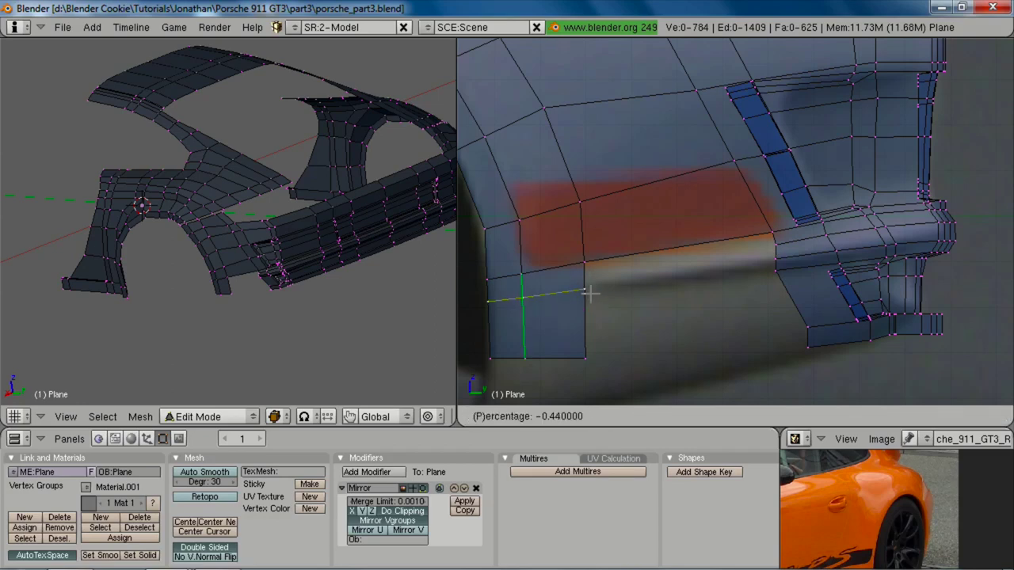
left_click(596, 297)
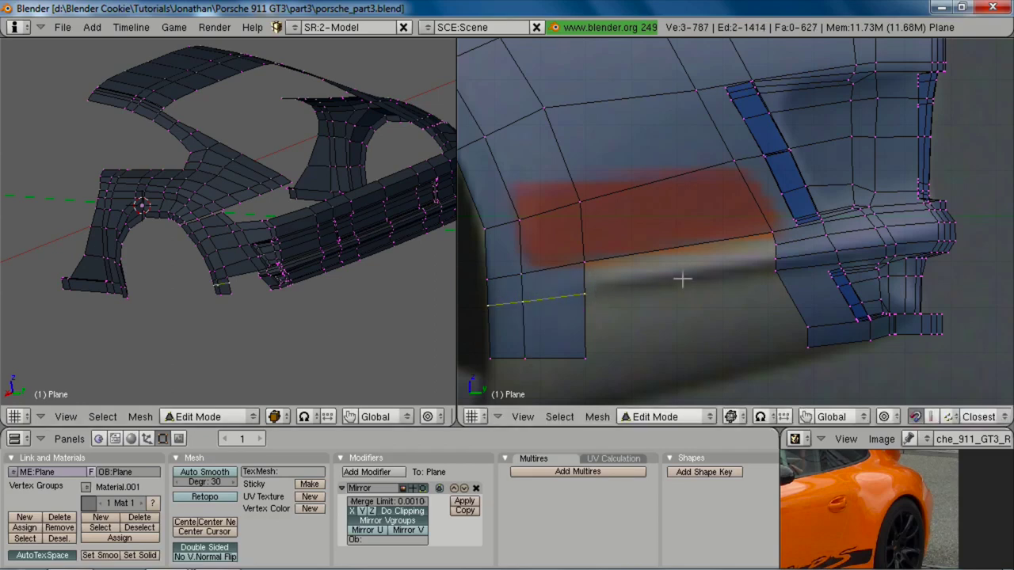
middle_click_drag(682, 279, 710, 286, "shift")
key("ctrl+r")
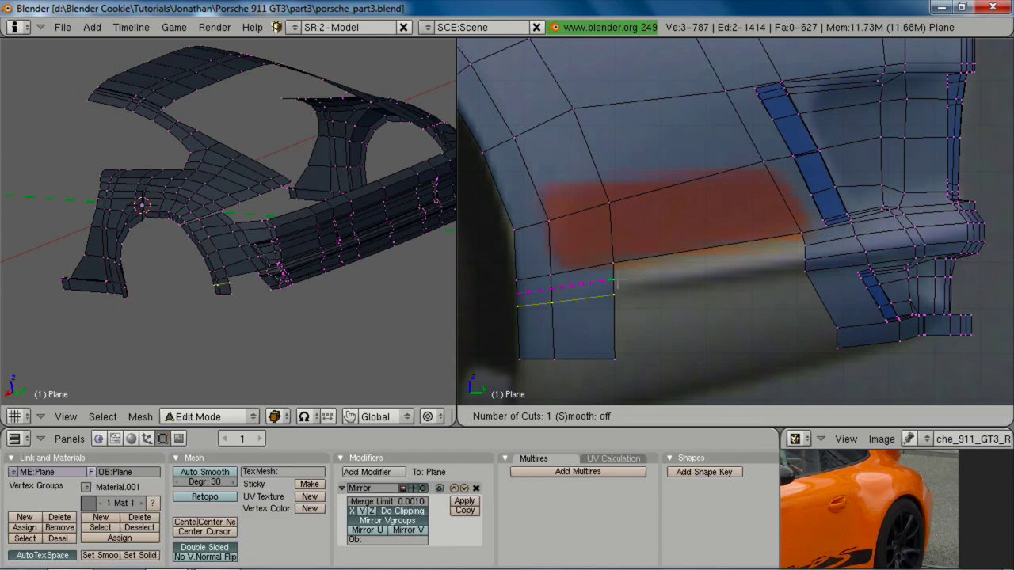
key("Escape")
Step: Extrude the upper part of the lower corner's rear edge rearward along Y and scale it down
right_click(613, 297)
key("2")
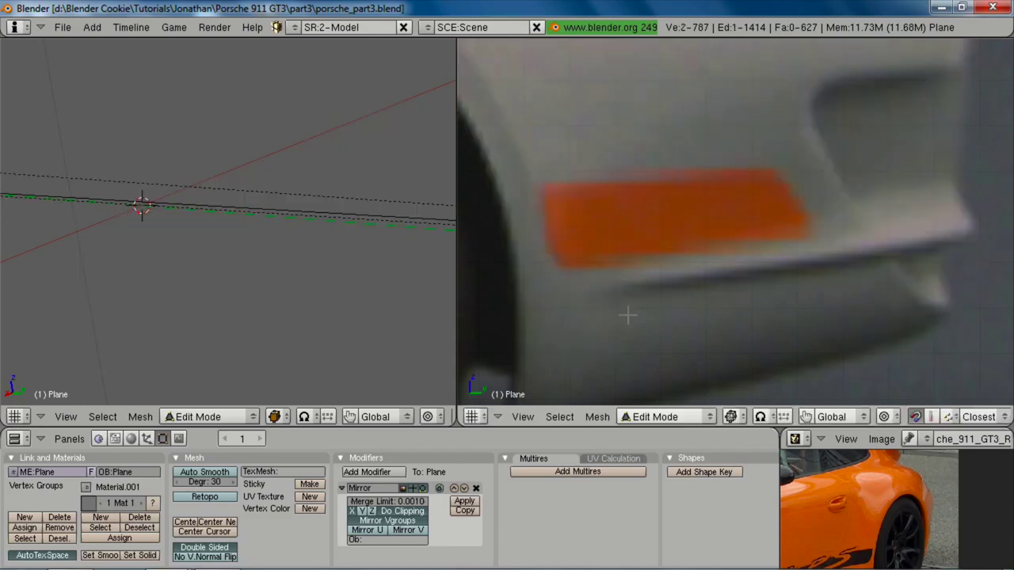
scroll(627, 315, "down", 3)
key("1")
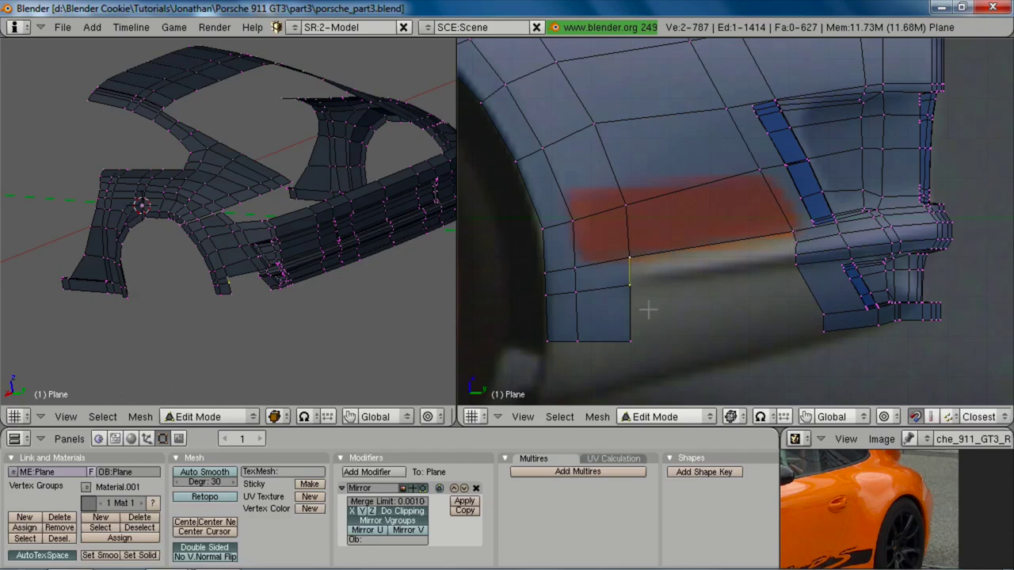
key("e")
left_click(647, 308)
key("s")
key("g")
key("y")
left_click(652, 283)
Step: Fill the faces between the extruded edge, the wheel arch corner and the bumper's protruding ridge
key("f")
key("a")
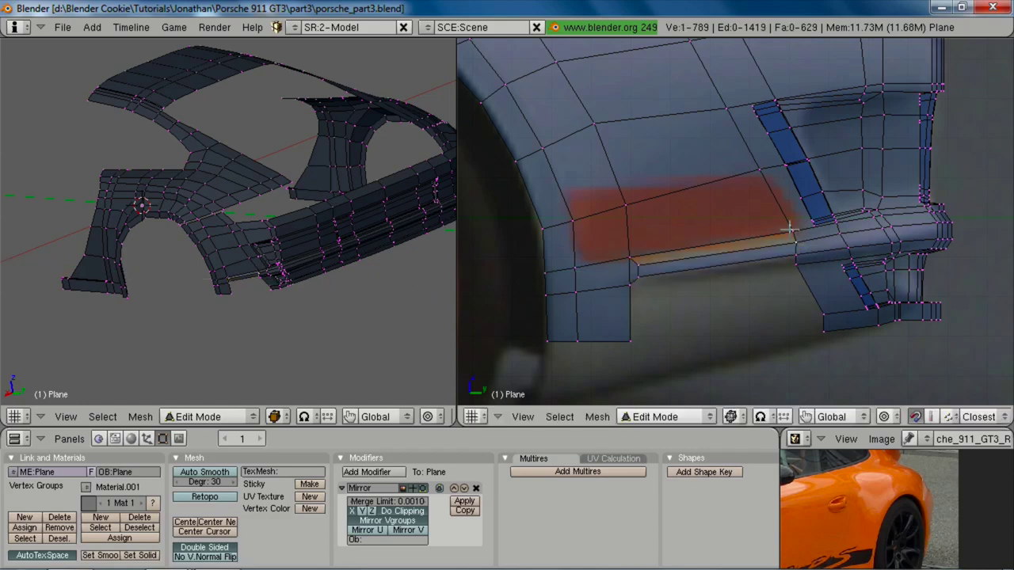
key("f")
key("a")
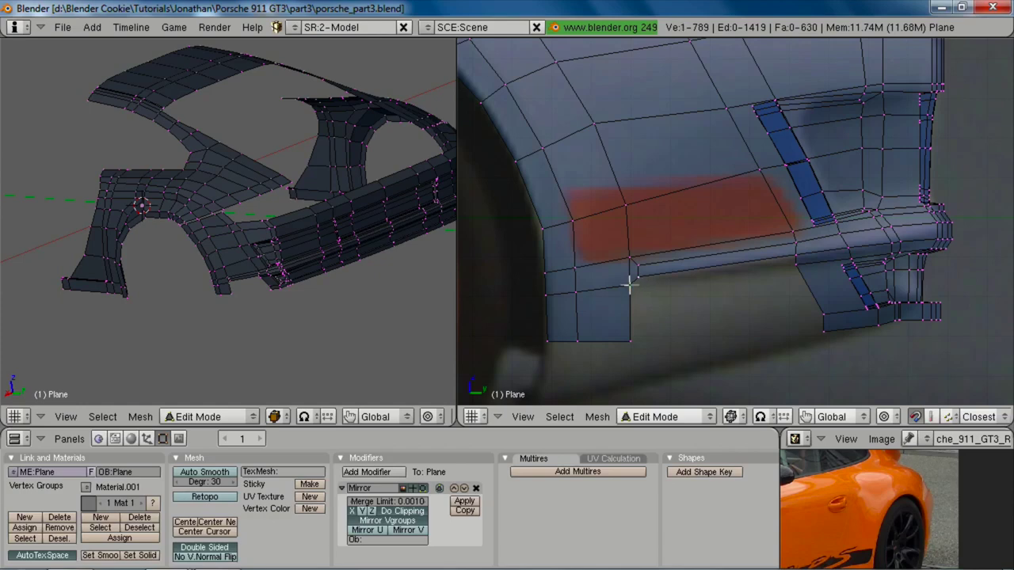
right_click(796, 270, "shift")
key("f")
Step: Shift the ridge's narrow front end edge along X, refining its depth from a perspective view
scroll(246, 296, "up", 4)
middle_click_drag(263, 333, 114, 182, "shift")
scroll(198, 186, "up", 4)
key("Tab")
key("Tab")
right_click(115, 152)
right_click(120, 161, "shift")
key("g")
key("x")
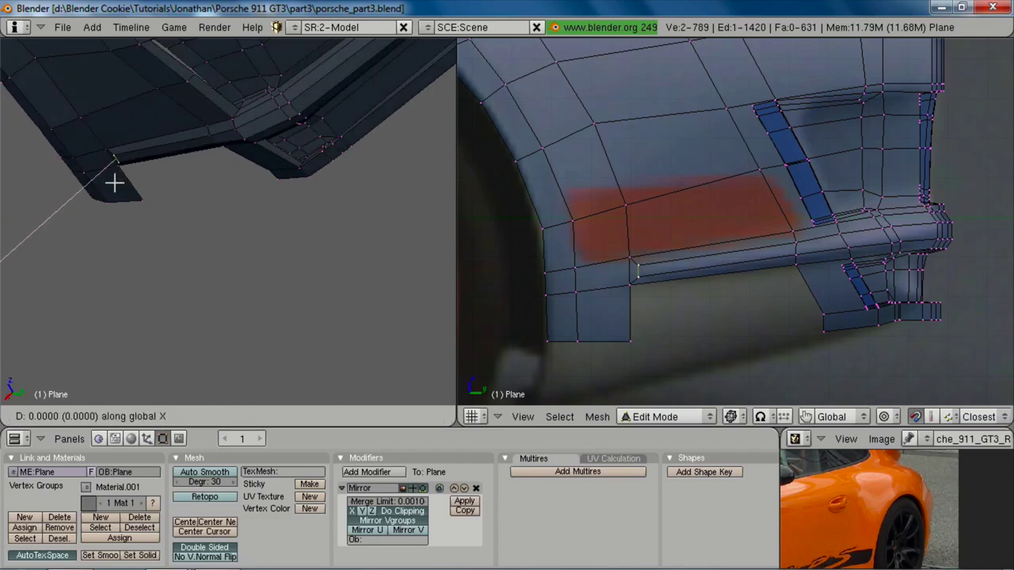
left_click(119, 181)
key("Tab")
middle_click_drag(231, 229, 198, 228)
key("Tab")
key("g")
key("x")
left_click(165, 182)
key("Tab")
scroll(199, 228, "down", 5)
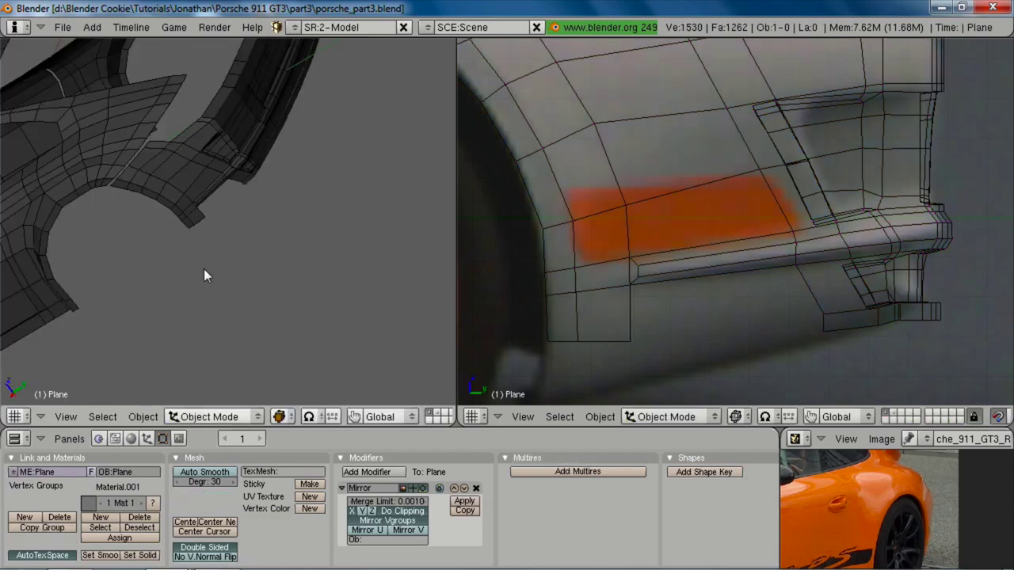
Step: Fill the large gap below the ridge with a face joining the wheel arch corner to the rear corner
middle_click_drag(204, 269, 215, 404)
scroll(226, 221, "up", 4)
key("Tab")
scroll(671, 282, "down", 5)
scroll(766, 303, "up", 2)
key("a")
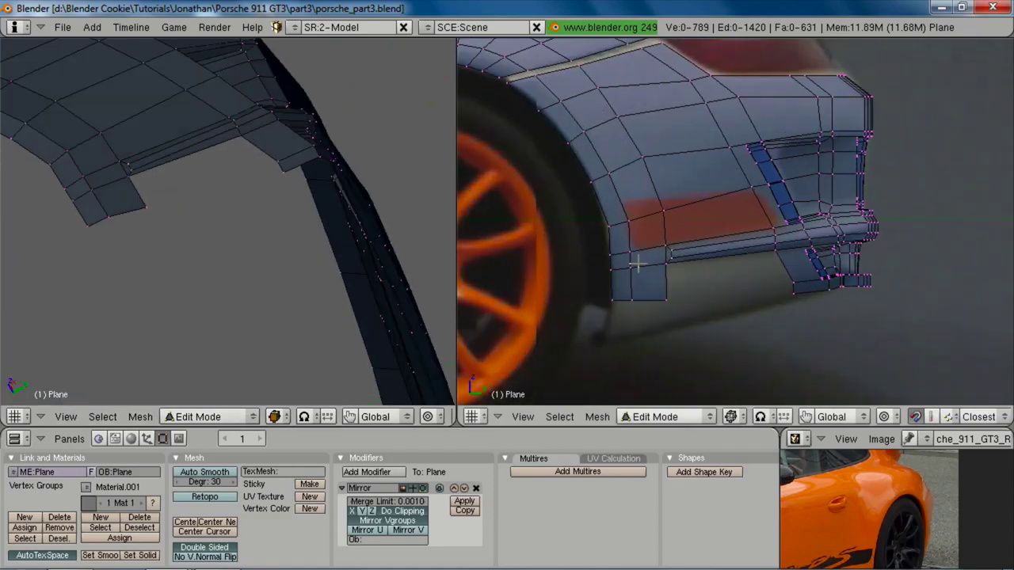
key("f")
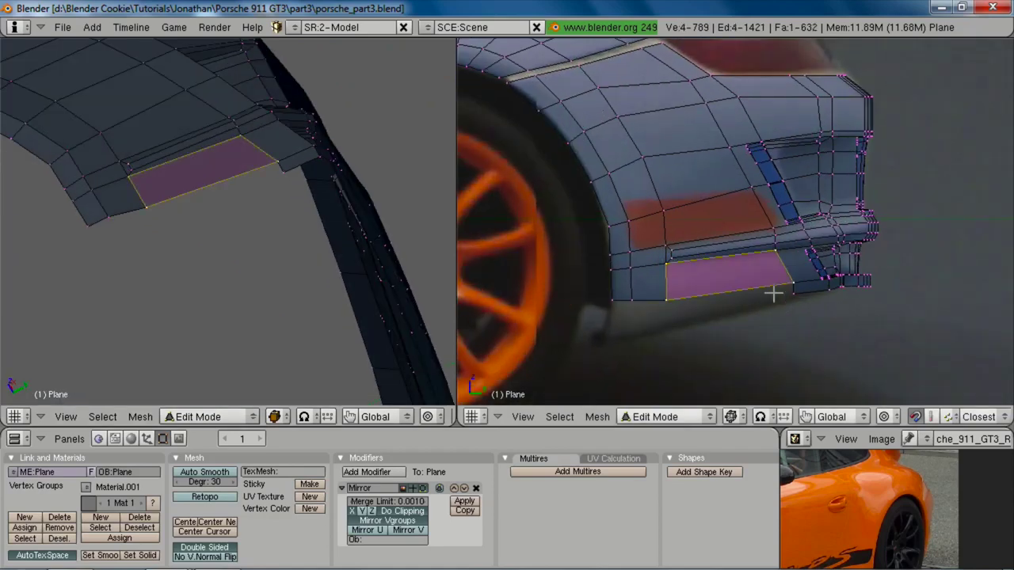
Step: Lower the two front bottom vertices along Z and drop the foremost one further towards the reference's lower edge
key("a")
key("b")
left_click_drag(615, 304, 744, 345)
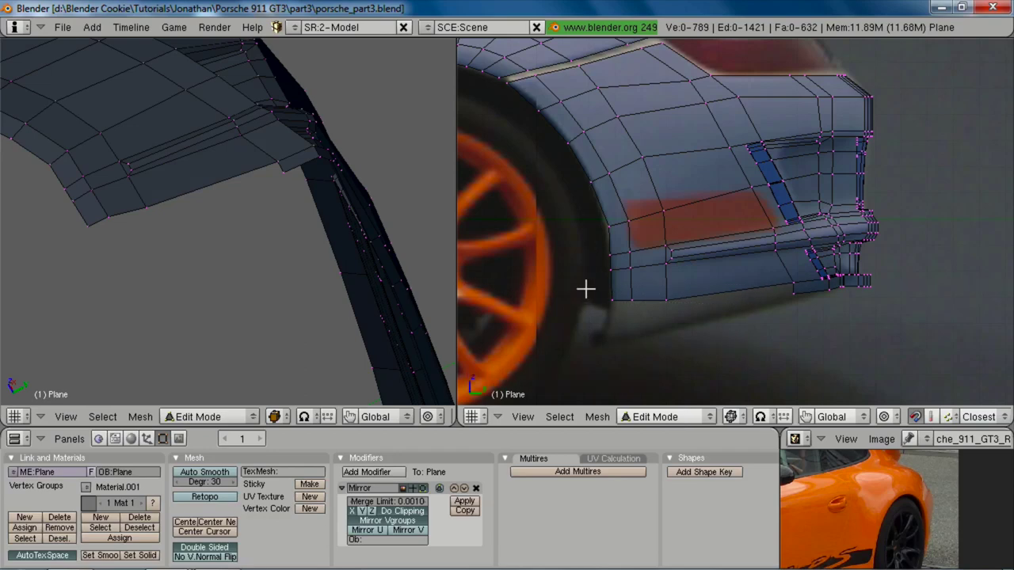
key("b")
left_click_drag(586, 290, 643, 312)
key("g")
key("z")
left_click(642, 318)
key("a")
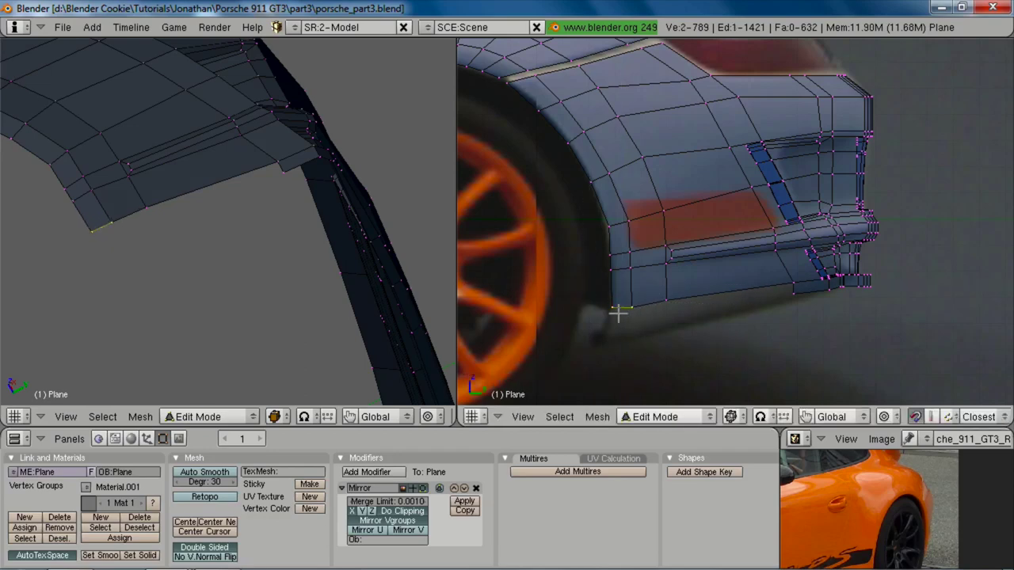
right_click(618, 314)
key("g")
key("z")
left_click(619, 319)
Step: Reposition the two front bottom vertices along Z and scale them along Z to match the lower edge's slope
key("g")
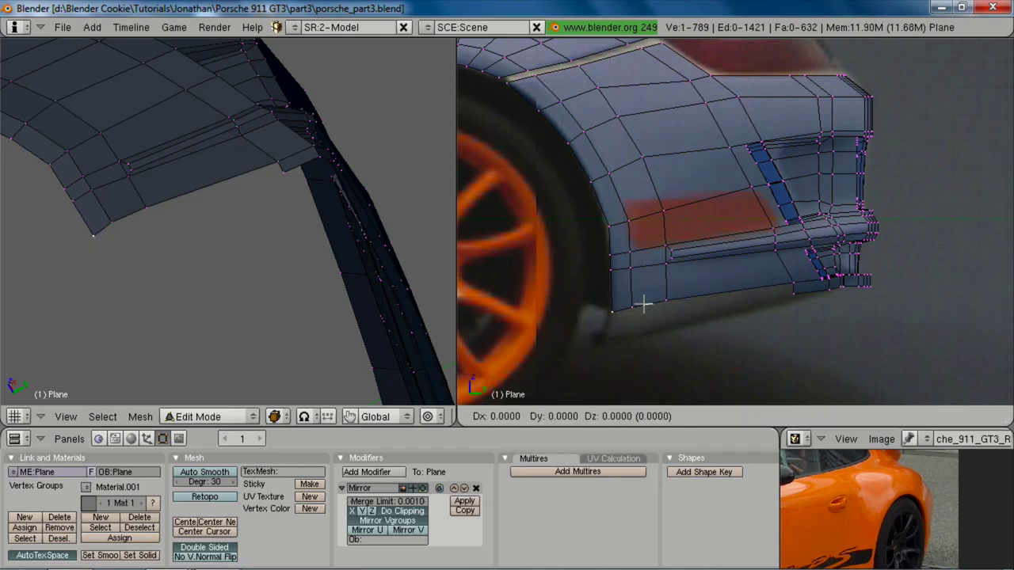
right_click(641, 305)
right_click(638, 305, "shift")
key("shift+g")
key("g")
key("z")
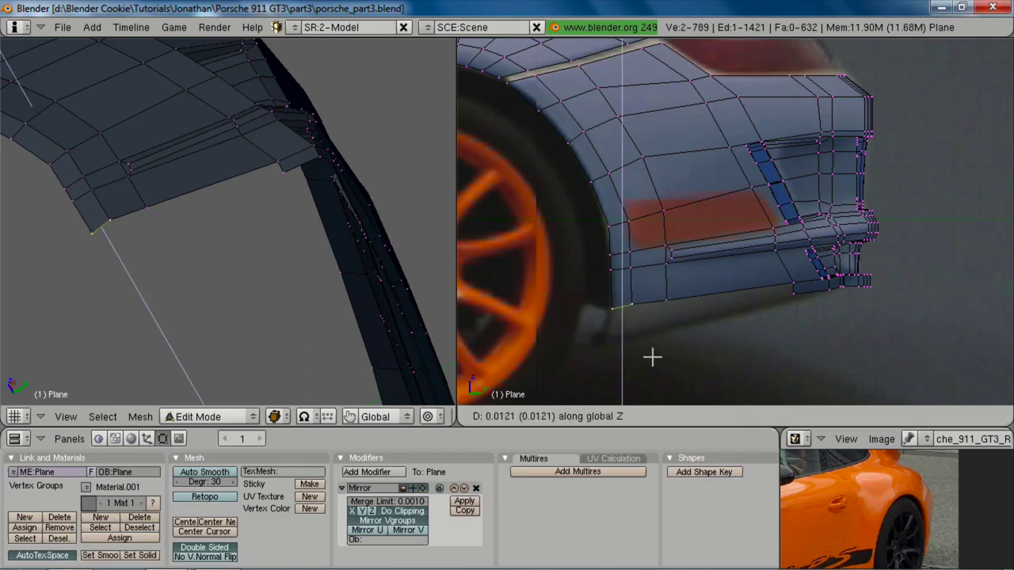
left_click(652, 358)
key("s")
key("z")
left_click(648, 350)
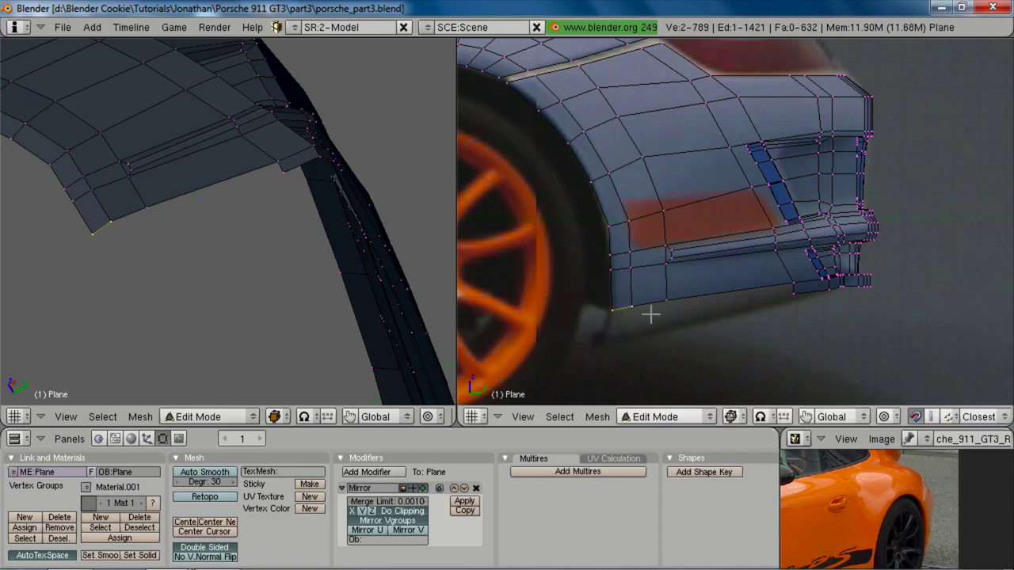
Step: Extrude the bumper's side lower edge downward along Z by about 0.044, snapping to the rear section's lower corner
right_click(796, 280, "shift")
key("e")
left_click(799, 304)
key("z")
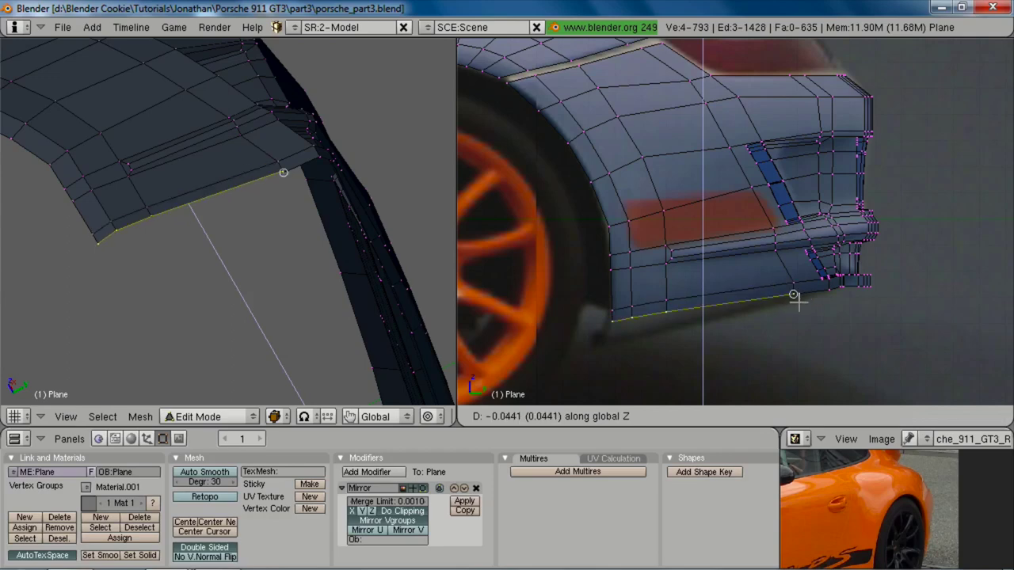
left_click(799, 307)
Step: Inspect the extended lower edge from a perspective angle and in the side view against the reference
middle_click_drag(762, 297, 732, 280)
key("z")
middle_click_drag(655, 243, 626, 270)
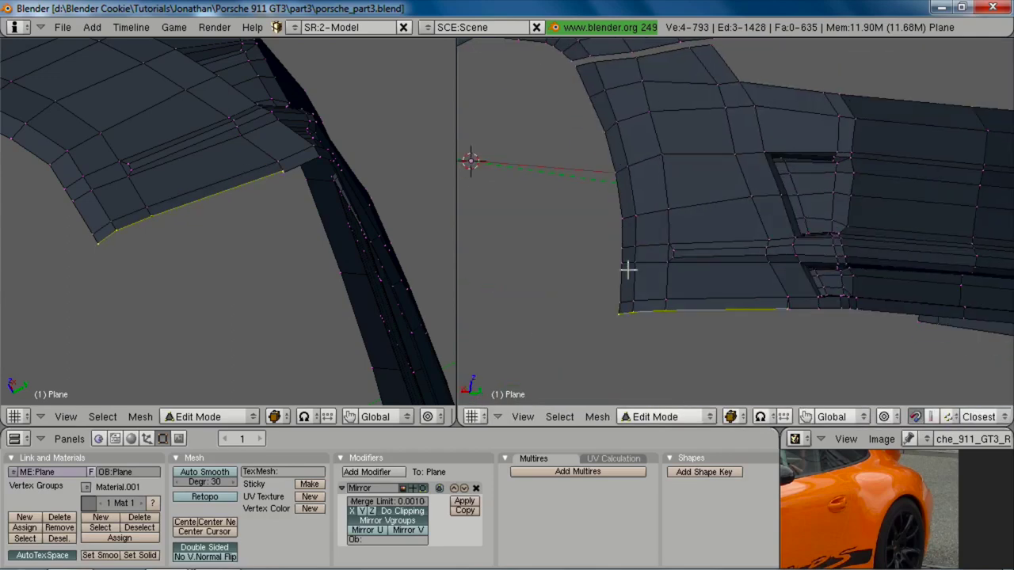
key("z")
key("KP_3")
middle_click_drag(720, 287, 740, 296, "shift")
scroll(740, 296, "down", 3)
middle_click_drag(925, 277, 677, 286, "shift")
scroll(677, 286, "up", 3)
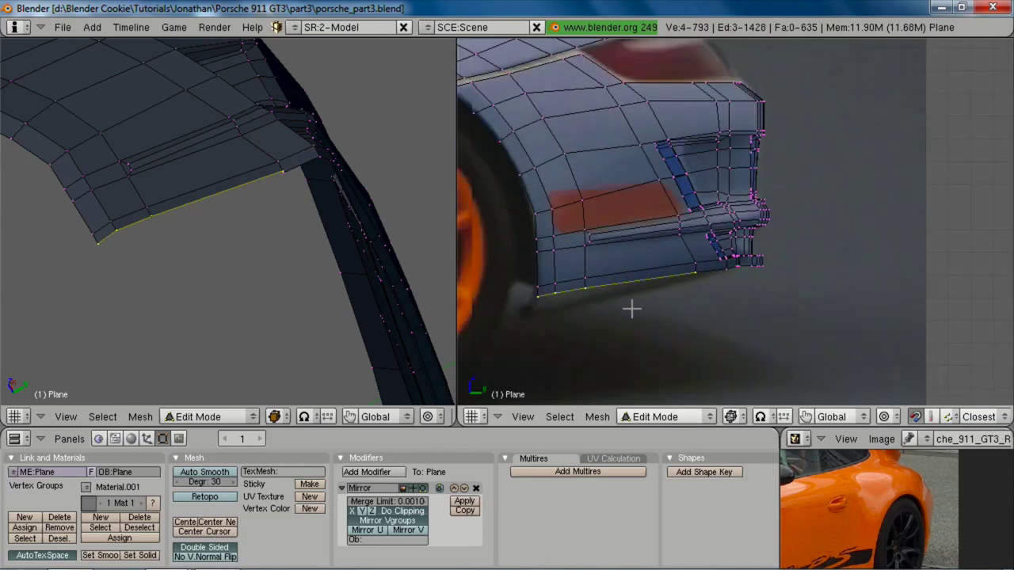
Step: Move the three front vertices of the new lower edge inward in the rear view, leaving out the rearmost vertex
right_click(585, 287, "shift")
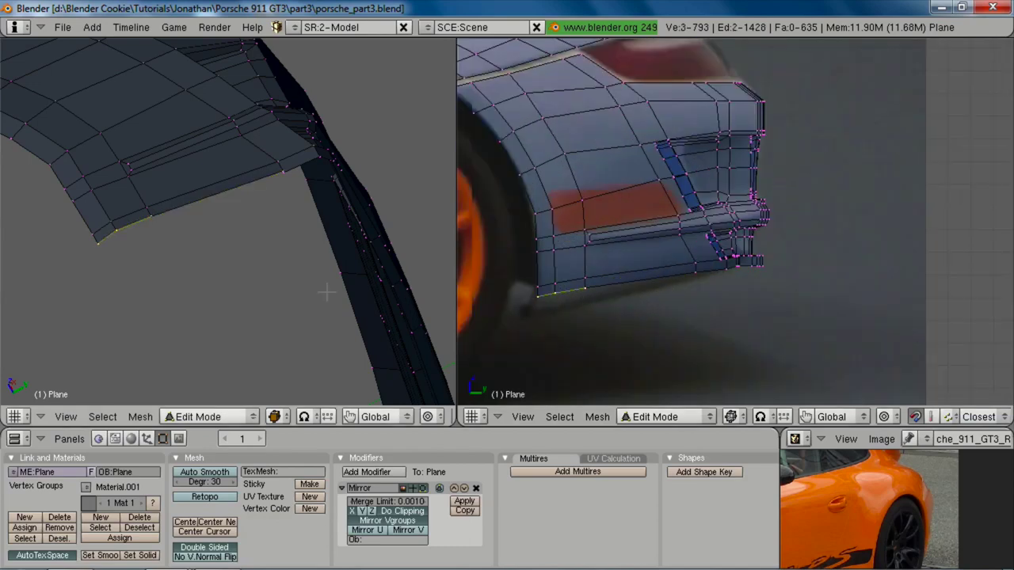
key("ctrl+KP_1")
scroll(208, 307, "down", 2)
middle_click_drag(238, 348, 250, 257, "shift")
middle_click_drag(48, 372, 168, 250, "shift")
scroll(169, 251, "up", 2)
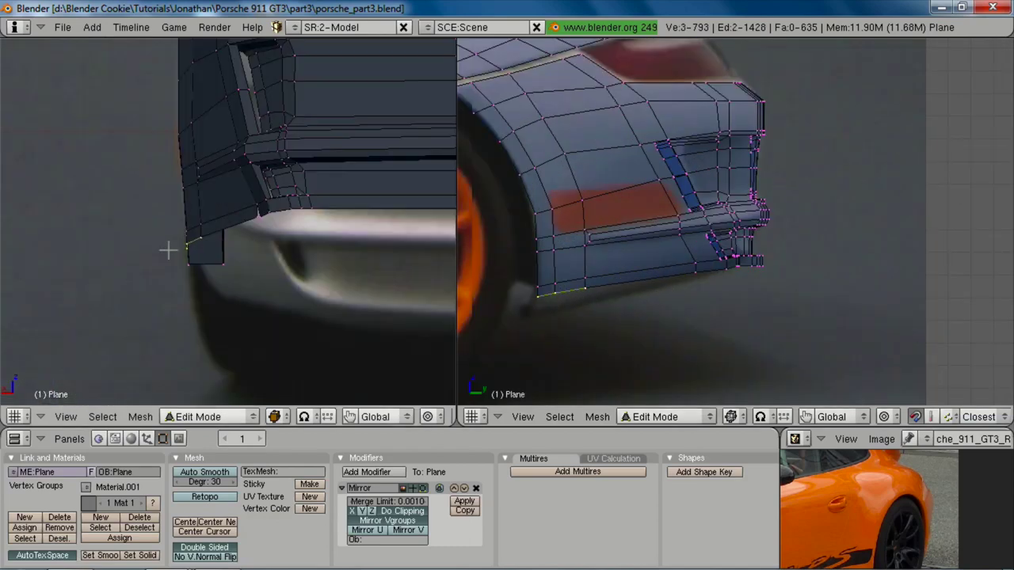
key("2")
key("1")
scroll(147, 283, "up", 2)
key("g")
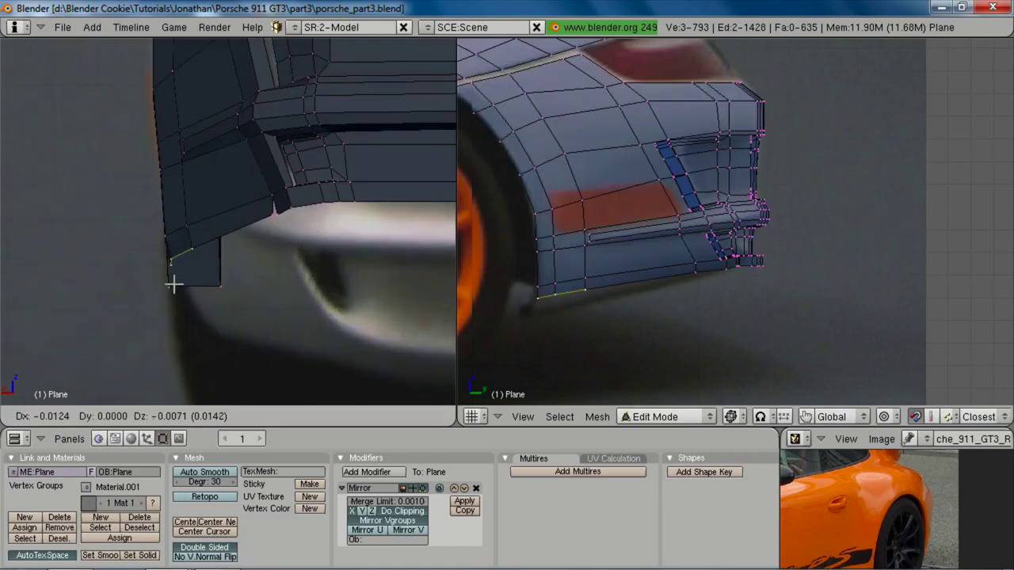
left_click(176, 283)
Step: Select all vertices of the lower strip's front two faces and move them along X by about 0.011
key("b")
left_click_drag(524, 274, 596, 303)
key("g")
key("x")
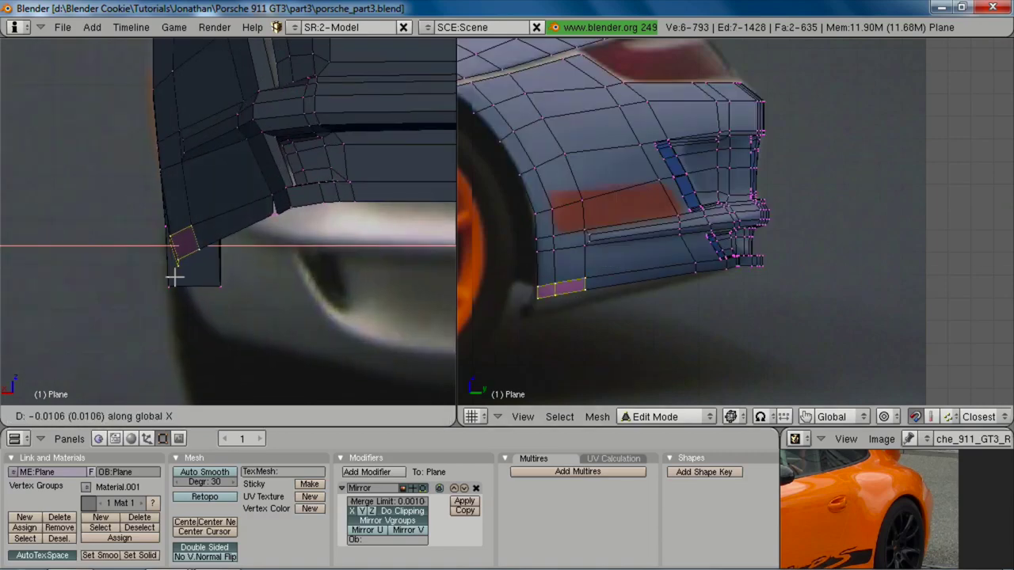
left_click(175, 277)
Step: Snap and merge the lower strip's rear corner vertex with its neighbour, and move the vertex above along X by about 0.007
key("a")
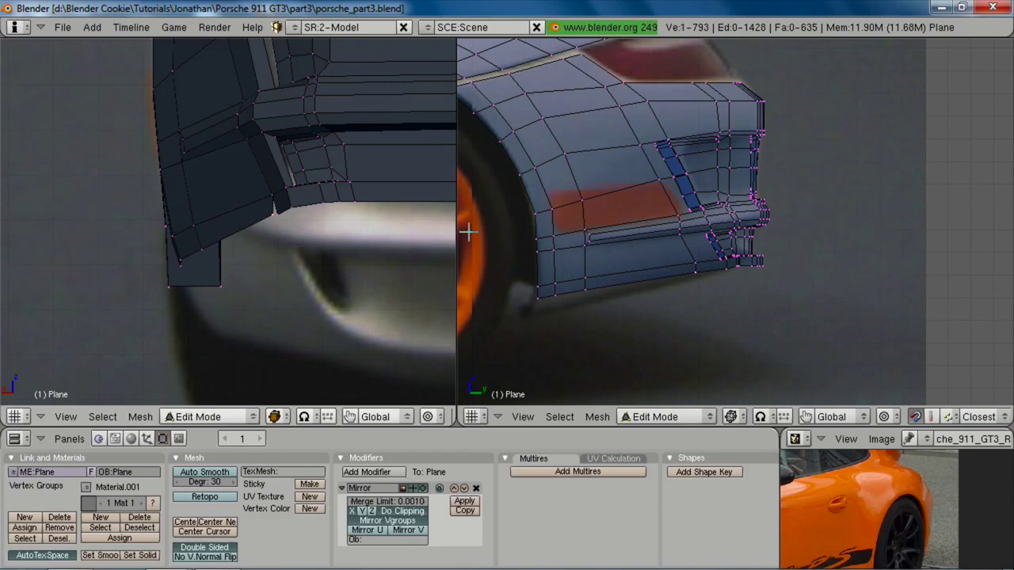
scroll(728, 280, "up", 3)
middle_click_drag(731, 281, 692, 273)
right_click(659, 337)
key("g")
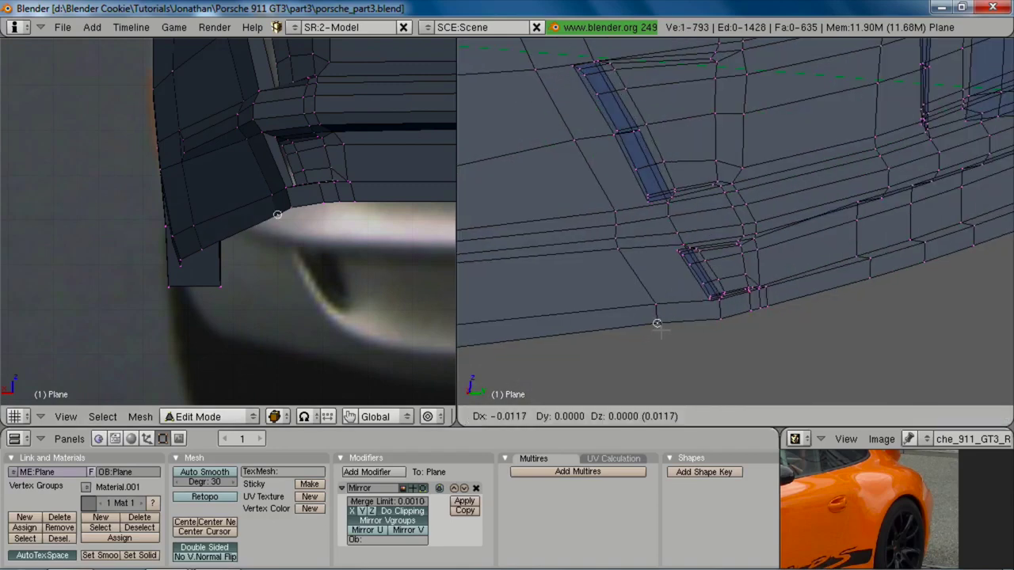
left_click(657, 323)
key("g")
key("x")
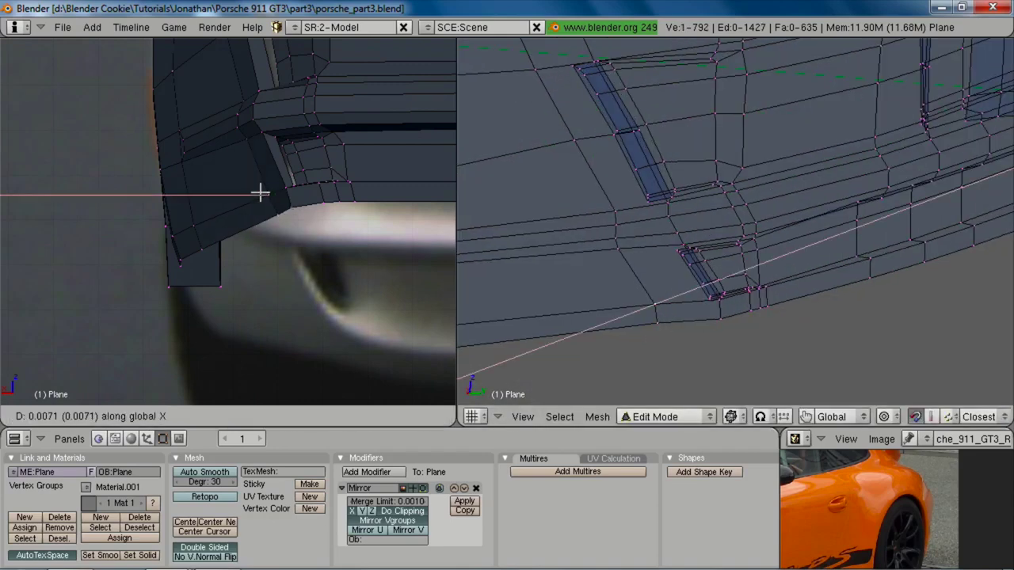
left_click(260, 192)
Step: Adjust the lower strip's vertices near the rear corner in the side view to follow the reference's bottom edge
middle_click_drag(734, 247, 1012, 188, "shift")
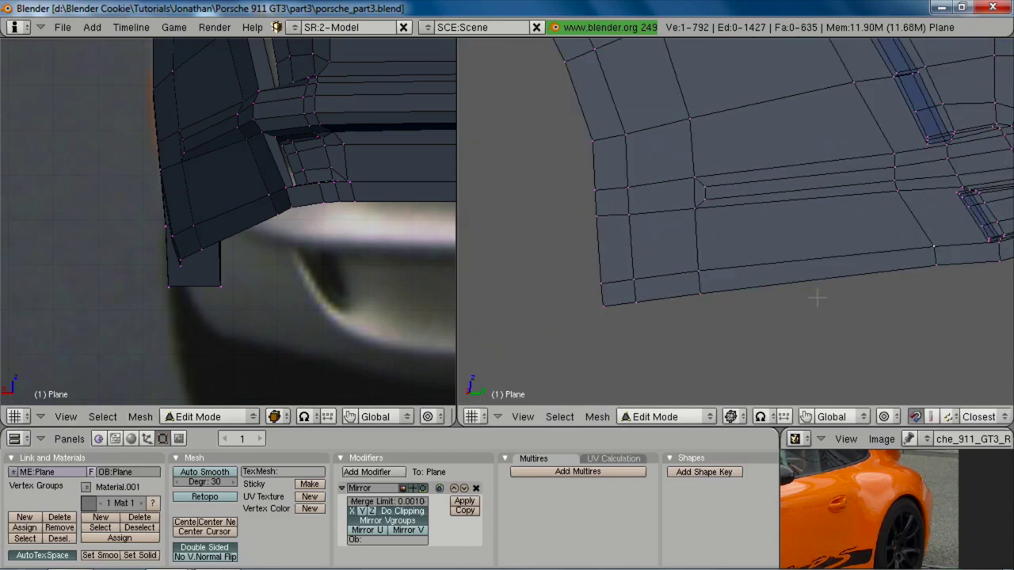
key("KP_3")
scroll(817, 297, "down", 3)
middle_click_drag(851, 271, 733, 335, "shift")
scroll(733, 335, "up", 3)
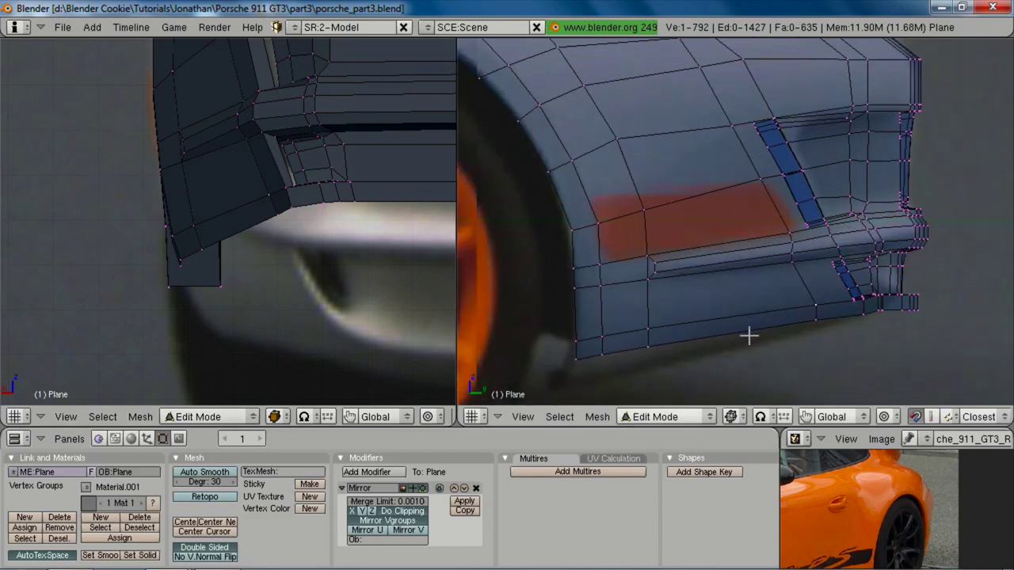
key("a")
key("b")
key("g")
left_click(865, 318)
key("a")
scroll(265, 262, "down", 5)
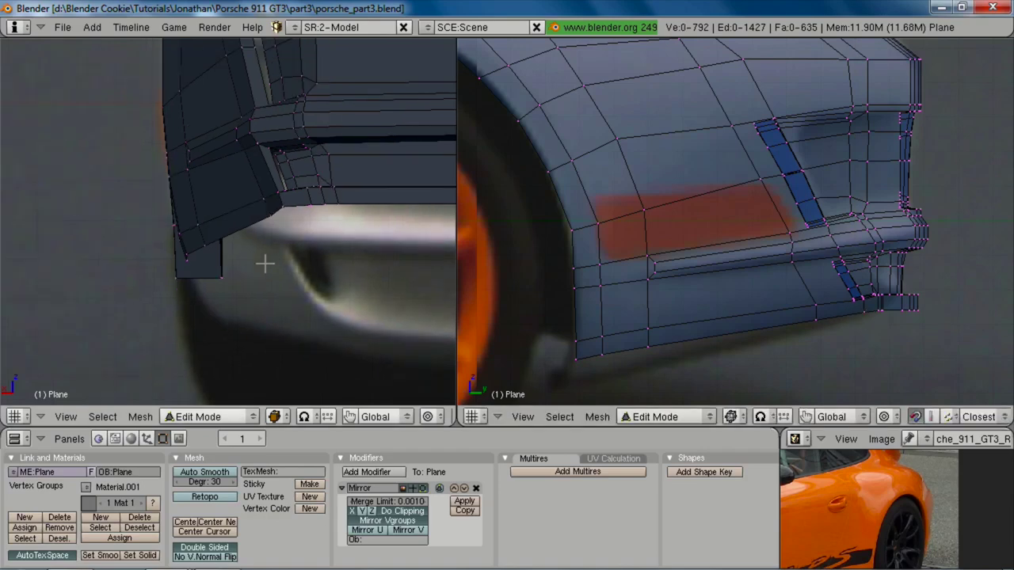
mouse_move(309, 247)
middle_mouse_down("shift")
mouse_move(217, 267)
mouse_move(220, 251)
mouse_move(299, 258)
middle_mouse_up("shift")
scroll(217, 268, "down", 4)
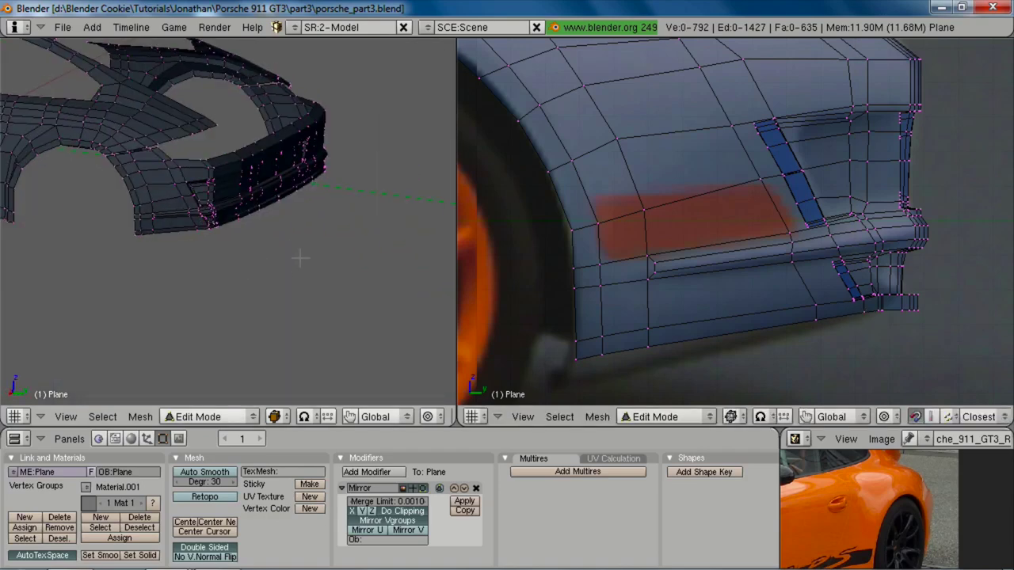
Step: Extrude the four bottom-edge vertices of the bumper's lower side section inward along X as an edge strip
key("Tab")
scroll(238, 247, "down", 4)
middle_click_drag(192, 236, 281, 223)
scroll(847, 348, "down", 11)
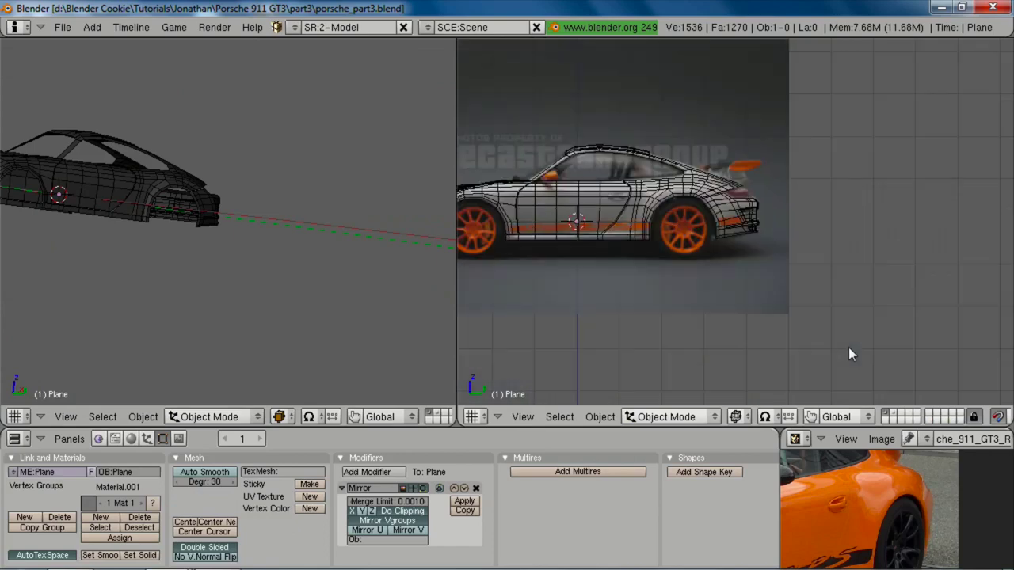
scroll(748, 320, "up", 10)
key("Tab")
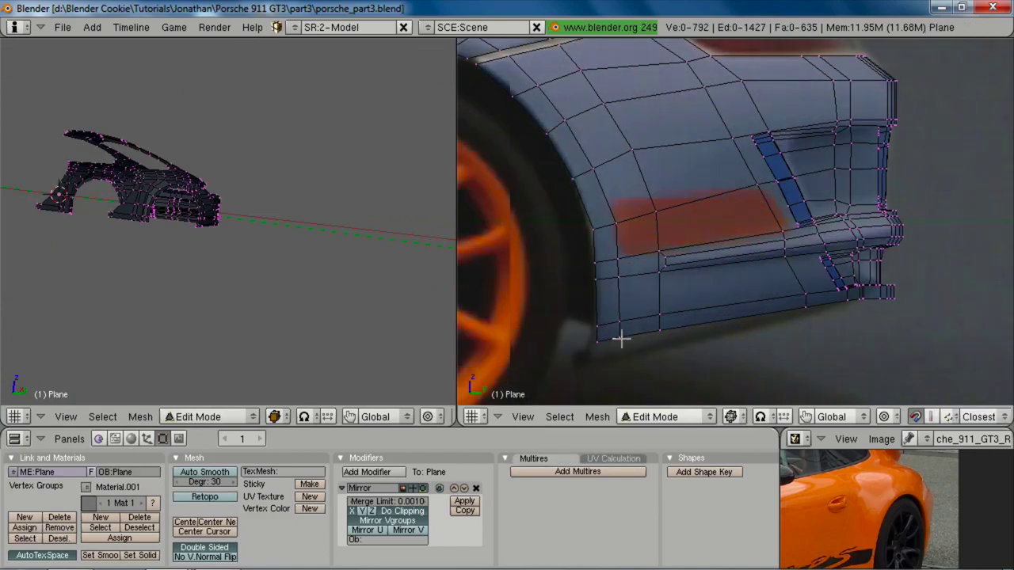
right_click(807, 314, "shift")
middle_click_drag(877, 324, 808, 234)
key("z")
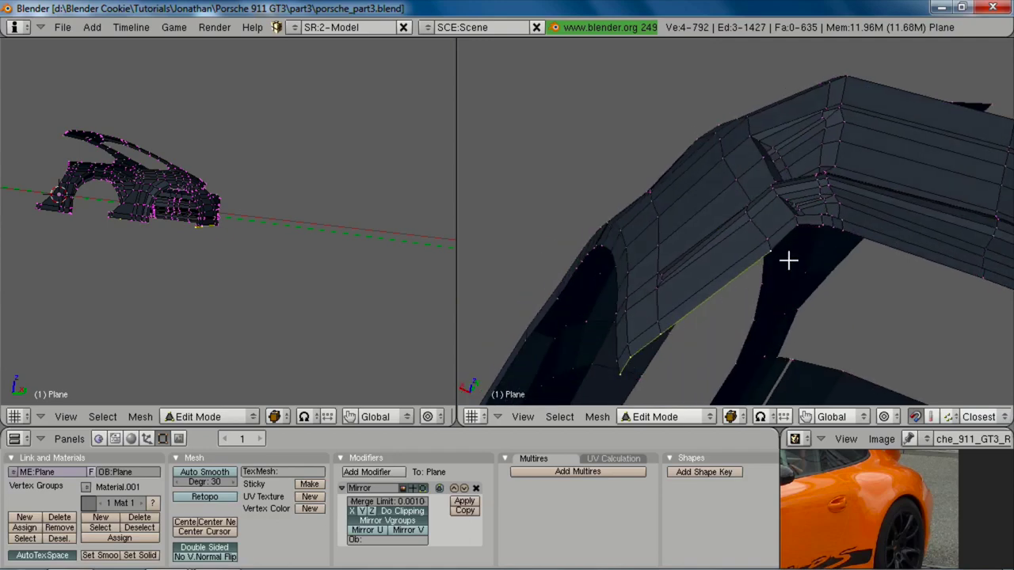
key("e")
left_click(768, 292)
key("x")
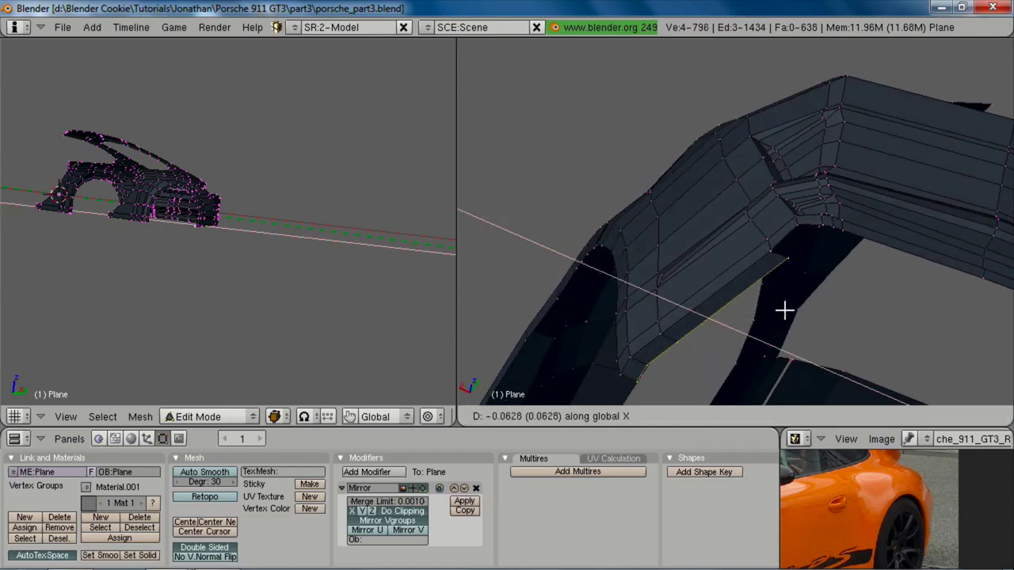
left_click(795, 310)
Step: Move the extruded inner edge of the side section down along Z by about 0.022
key("g")
key("z")
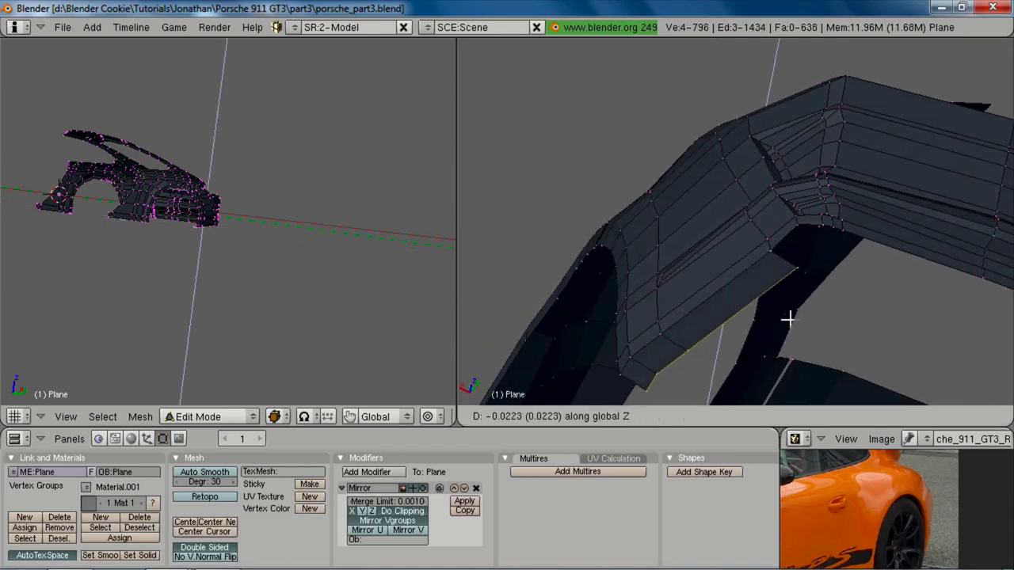
left_click(790, 319)
Step: Fill a face between the end of the underside strip and the bumper's lower rear corner
key("a")
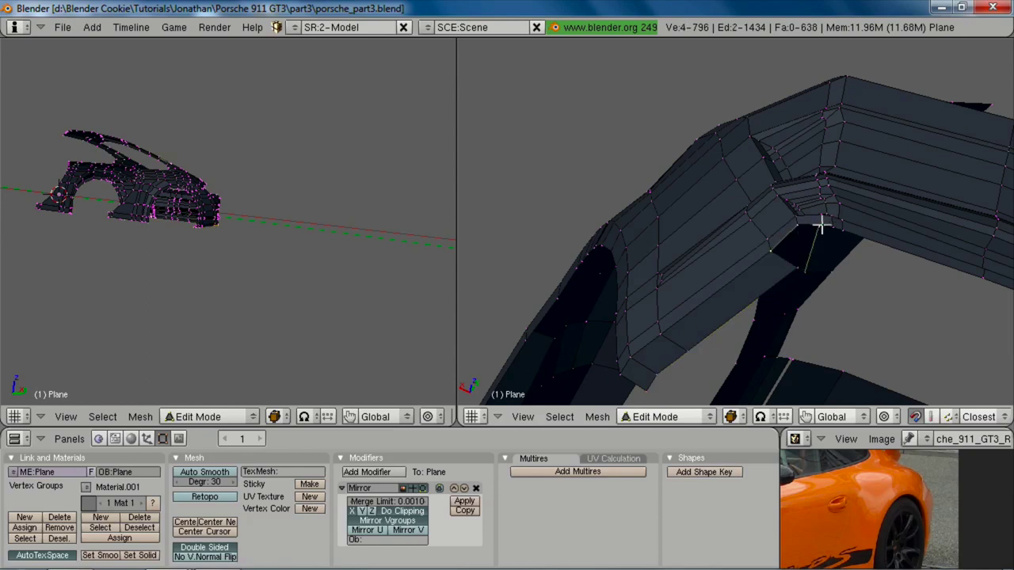
right_click(789, 262, "shift")
key("f")
key("f")
Step: Lower the three front vertices of the side section's bottom edge along Z by about 0.018 to match the side reference
key("KP_3")
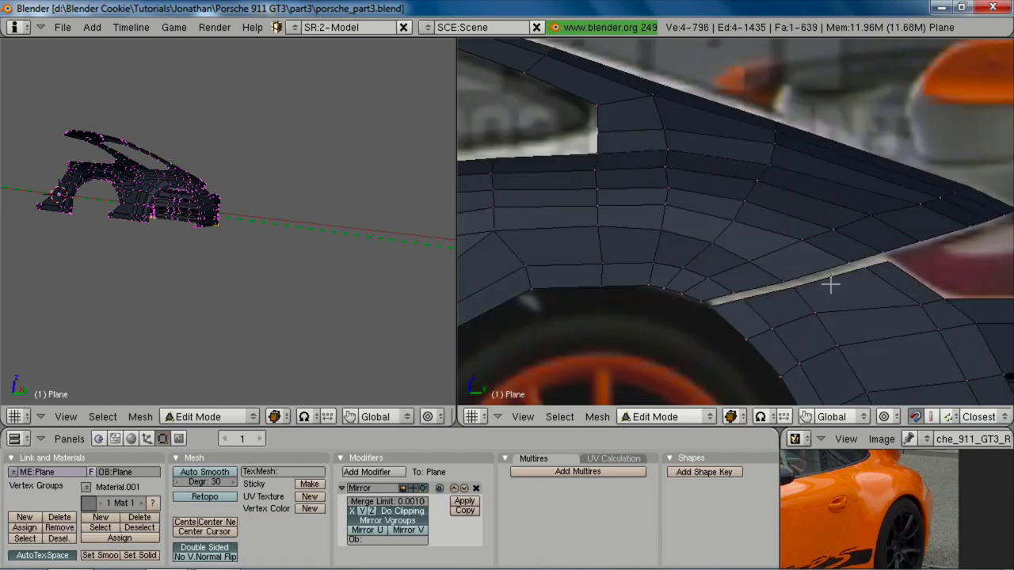
scroll(829, 286, "down", 3)
middle_click_drag(828, 285, 708, 89, "shift")
scroll(745, 147, "up", 4)
key("z")
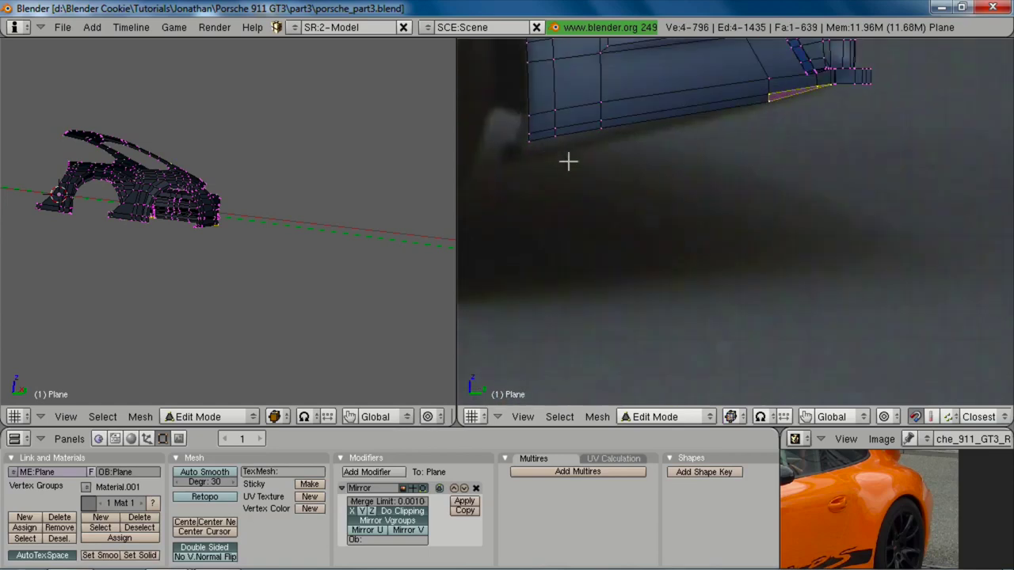
middle_click_drag(568, 161, 576, 167, "shift")
right_click(630, 137, "shift")
key("g")
key("z")
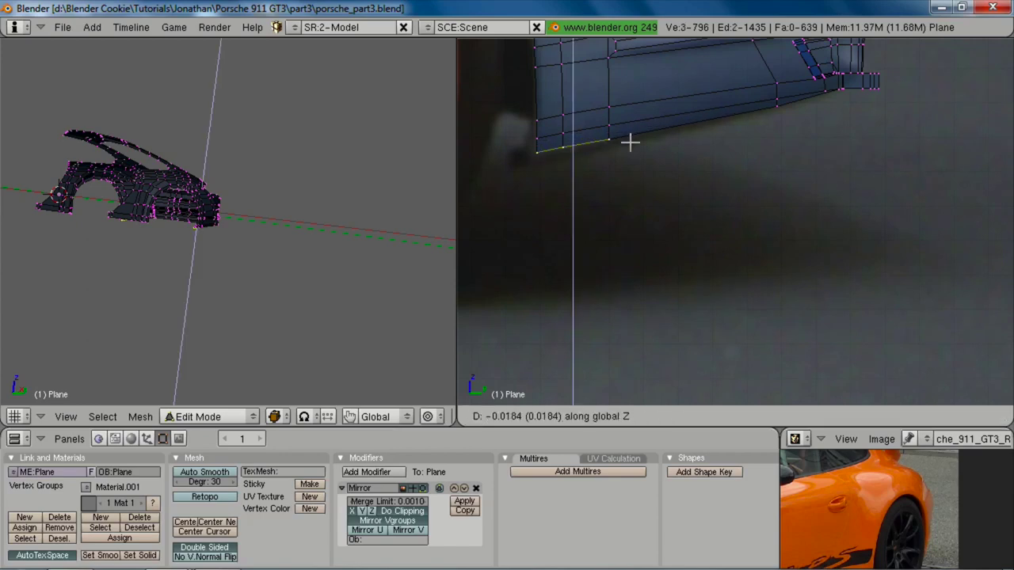
left_click(631, 142)
key("z")
Step: Move the rear inner-edge vertex of the underside strip along X and reposition its neighbour to even out the strip
middle_click_drag(714, 143, 540, 260)
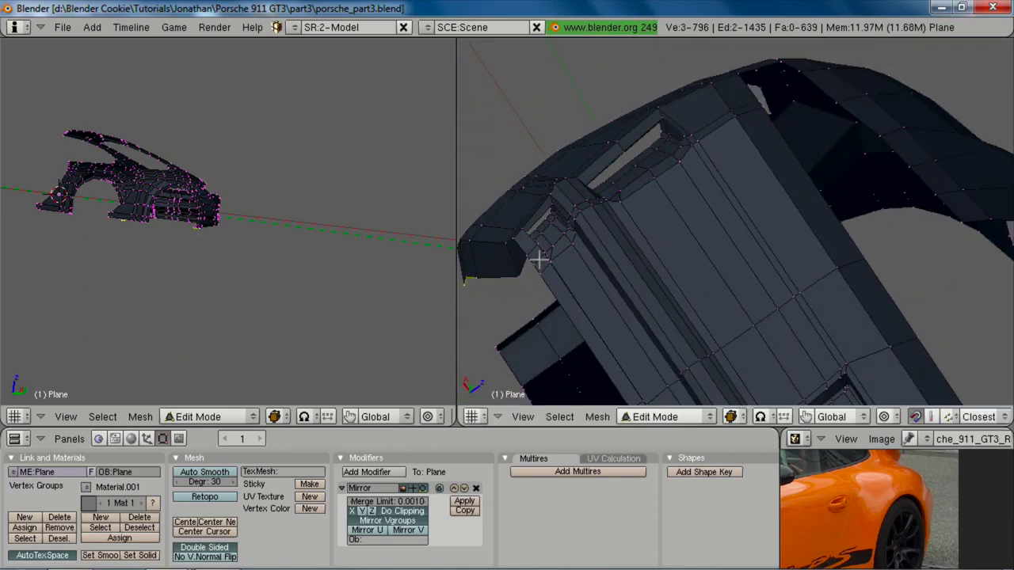
right_click(516, 274)
key("g")
key("x")
left_click(502, 264)
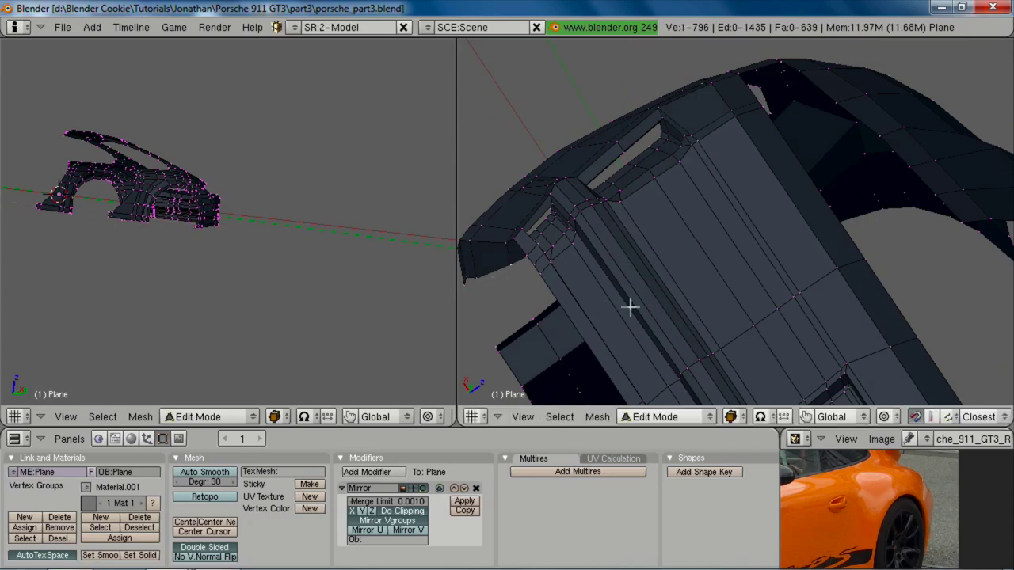
middle_click_drag(629, 306, 701, 247)
key("g")
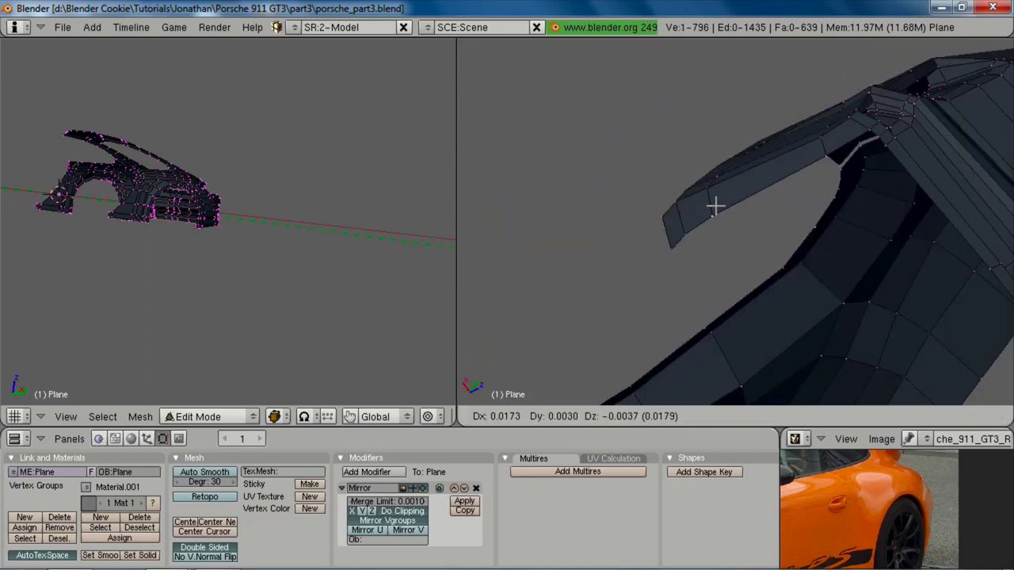
left_click(712, 200)
Step: Extrude a single vertex at the rear corner of the underside strip beneath the small side vent
key("Tab")
middle_click_drag(709, 192, 792, 270)
scroll(792, 311, "down", 5)
key("Tab")
scroll(853, 319, "up", 5)
middle_click_drag(853, 319, 832, 211)
scroll(720, 106, "up", 3)
middle_click_drag(720, 106, 677, 420, "shift")
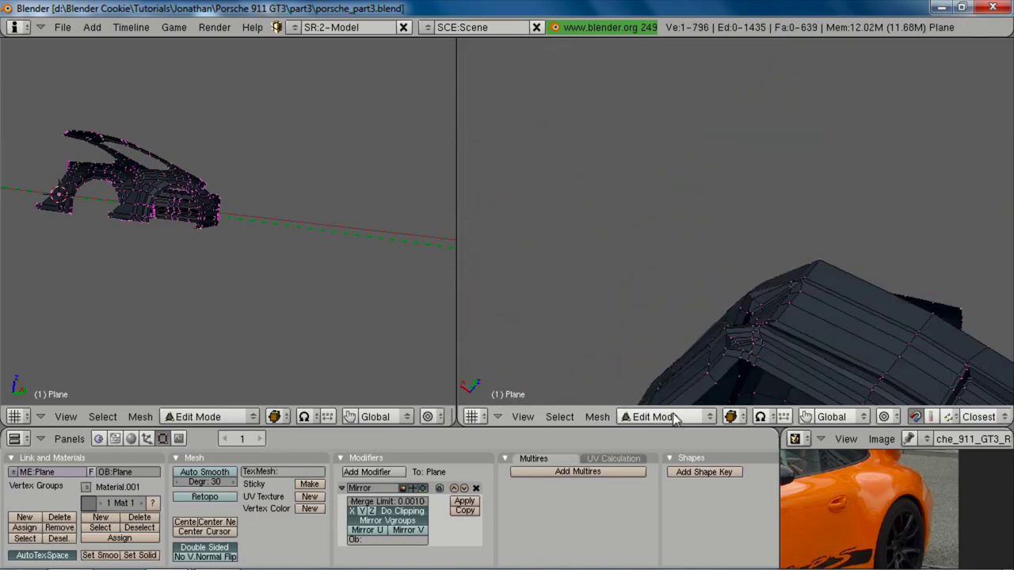
middle_click_drag(763, 387, 751, 251, "shift")
key("e")
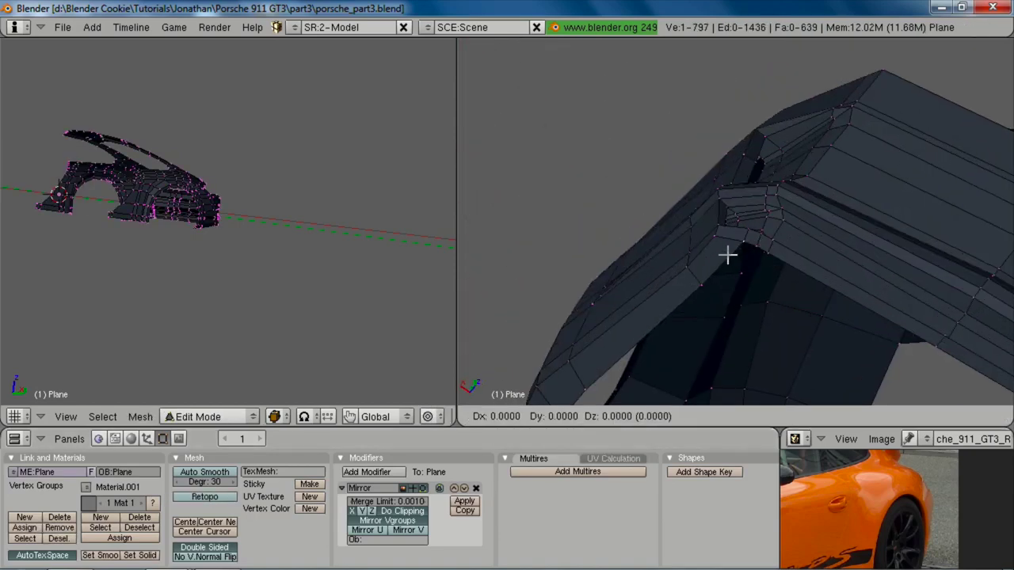
left_click(705, 269)
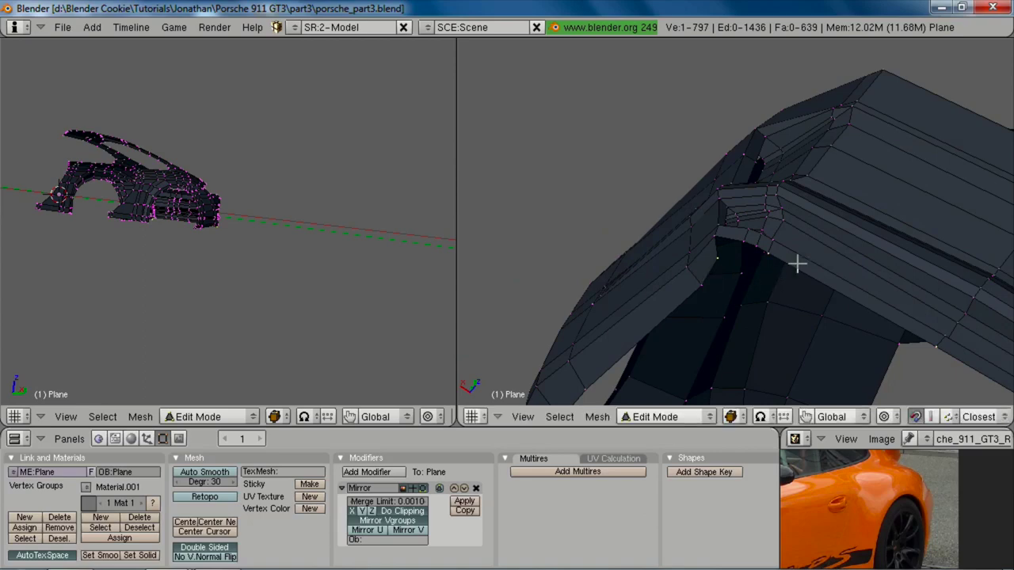
Step: Select the seven vertices along the rear bumper's bottom edge and extrude only the edges along Y, under the bumper
right_click(716, 237, "shift")
right_click(719, 257, "shift")
middle_click_drag(723, 257, 837, 271)
key("e")
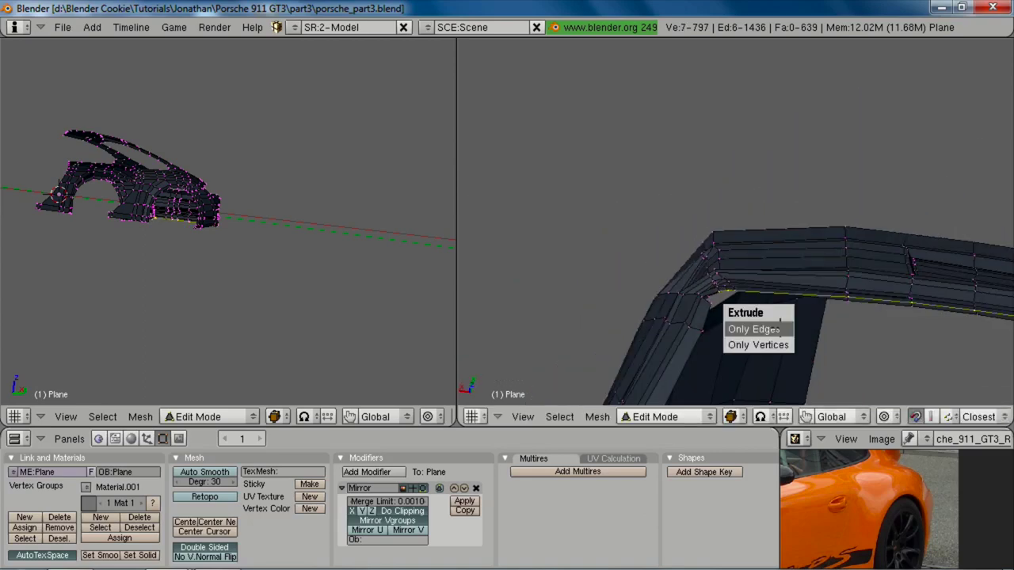
left_click(780, 330)
key("y")
left_click(780, 338)
scroll(761, 356, "up", 2)
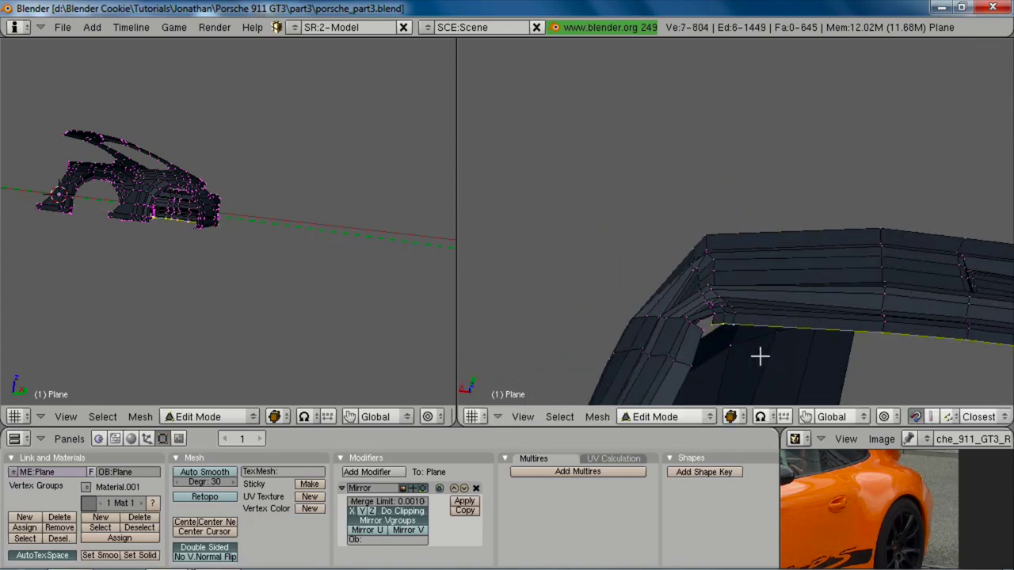
Step: Adjust the height of the newly extruded rear underside edge along Z in the side view, and clear the selection
key("KP_3")
scroll(760, 356, "down", 6)
middle_click_drag(763, 326, 760, 217, "shift")
scroll(796, 366, "up", 8)
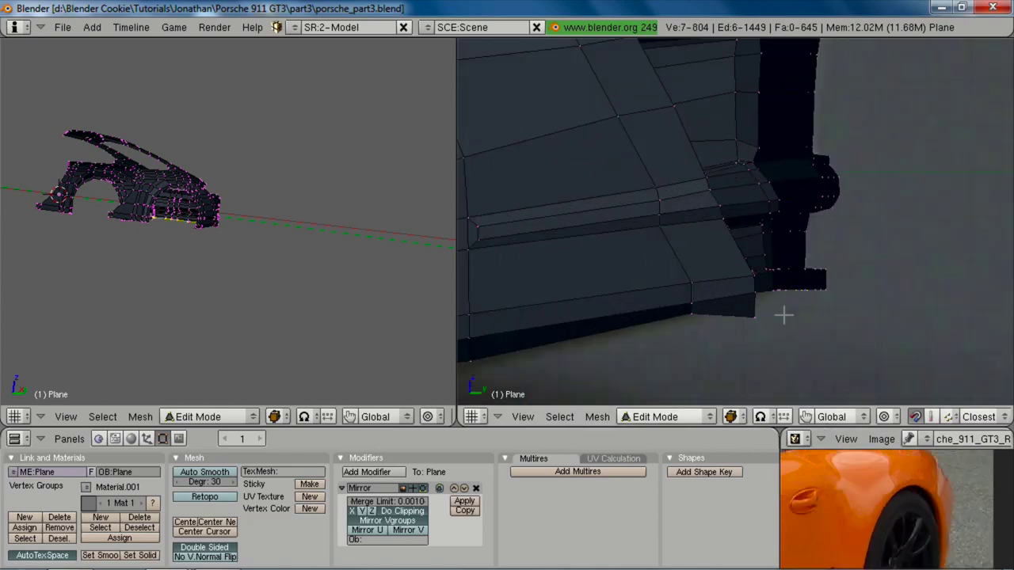
key("z")
key("g")
key("z")
left_click(799, 347)
key("z")
mouse_move(799, 346)
middle_mouse_down()
mouse_move(817, 261)
mouse_move(796, 236)
middle_mouse_up()
key("a")
Step: Adjust the height of the side strip's inner corner vertex along Z beside the remaining corner gap
middle_click_drag(560, 141, 636, 206)
key("g")
key("z")
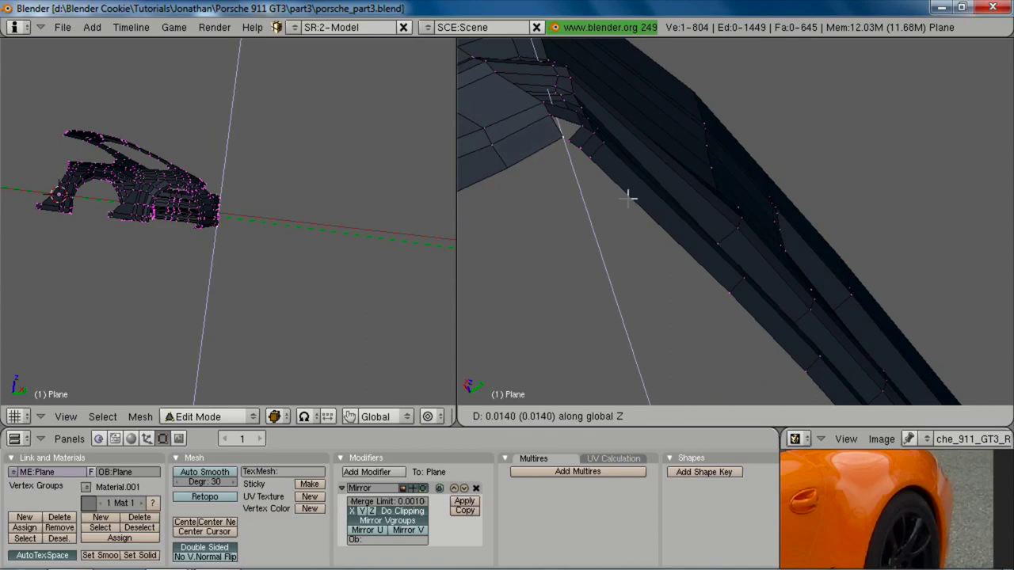
right_click(629, 195)
key("g")
key("z")
left_click(567, 140)
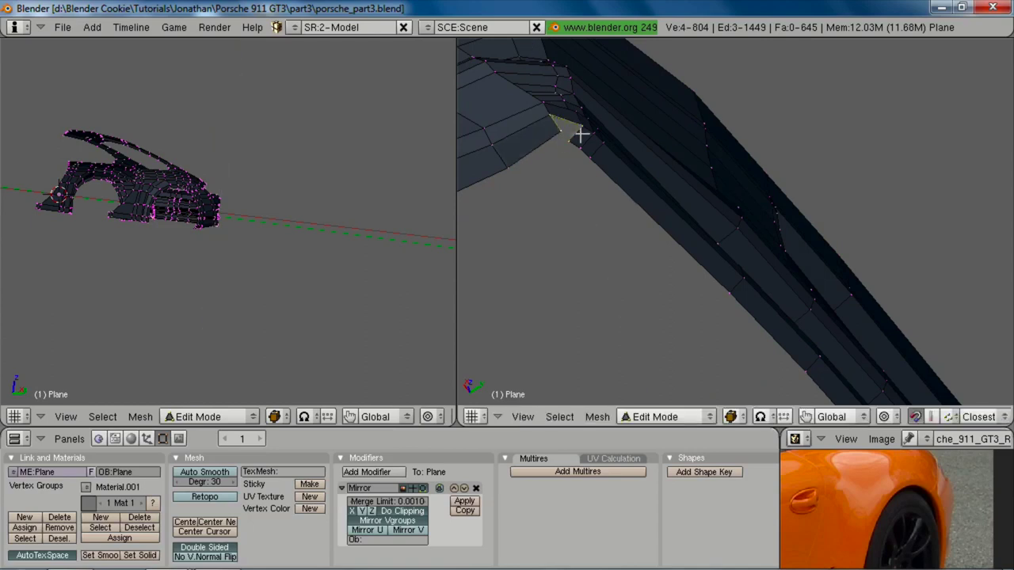
Step: Reposition the inner corner vertex and fill the gap between the side and rear underside strips with a face
middle_click_drag(581, 136, 644, 204)
key("g")
left_click(640, 207)
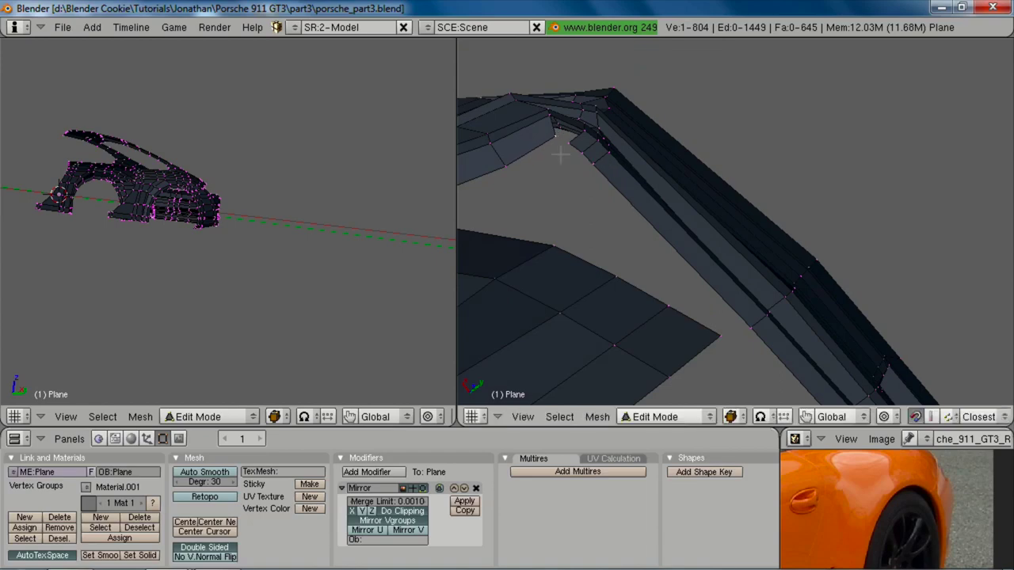
key("f")
middle_click_drag(587, 160, 709, 209)
key("a")
Step: Inspect the rear bumper's corner and underside from several angles, including the selected bottom edge loop
scroll(681, 205, "down", 5)
key("Tab")
key("Tab")
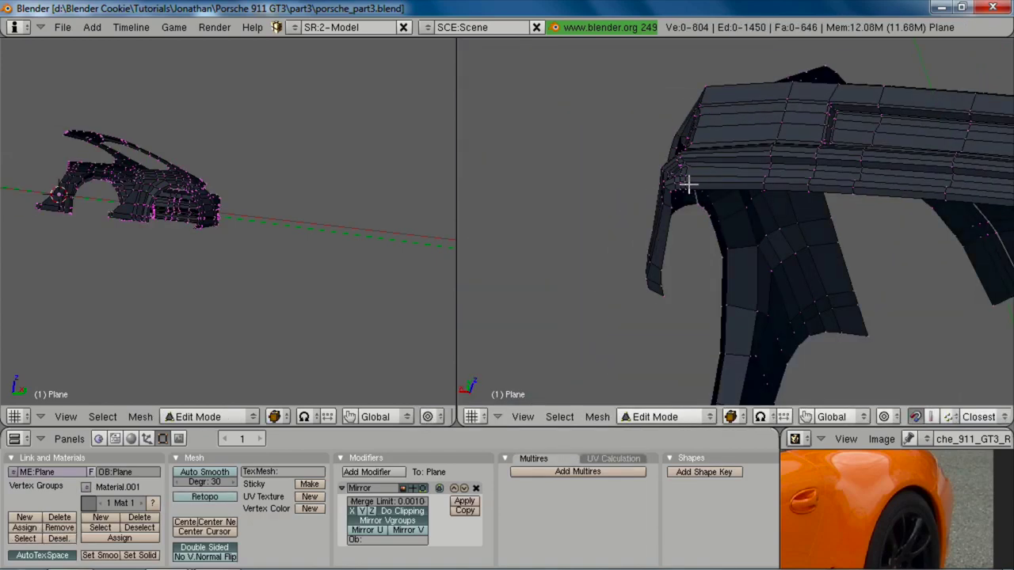
key("ctrl+r")
key("Escape")
right_click(702, 190, "alt")
middle_click_drag(717, 236, 730, 235)
key("Tab")
middle_click_drag(652, 238, 792, 235)
scroll(728, 224, "down", 4)
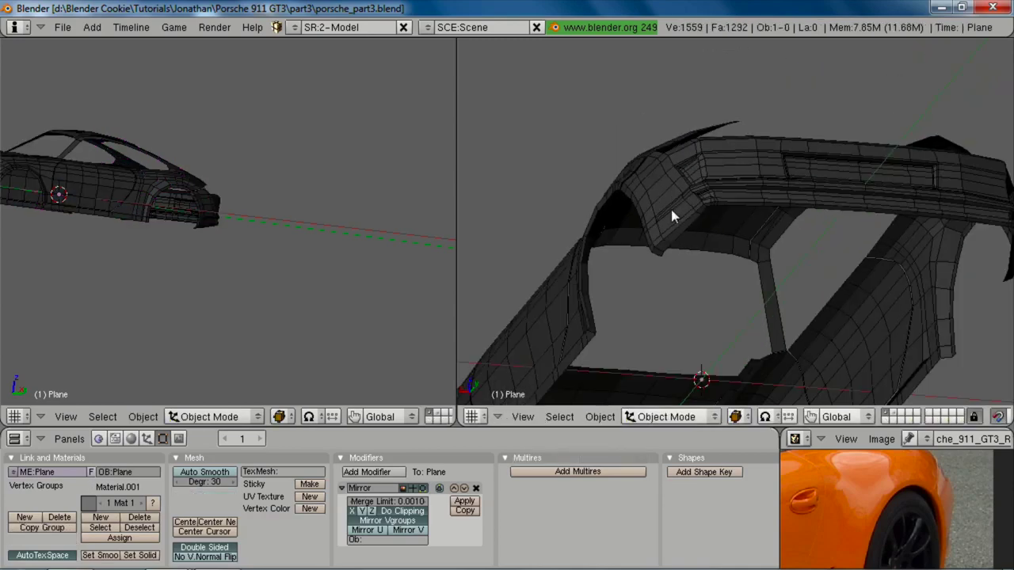
middle_click_drag(671, 210, 797, 325)
key("KP_3")
key("KP_5")
scroll(752, 277, "up", 3)
key("z")
key("Tab")
key("ctrl+r")
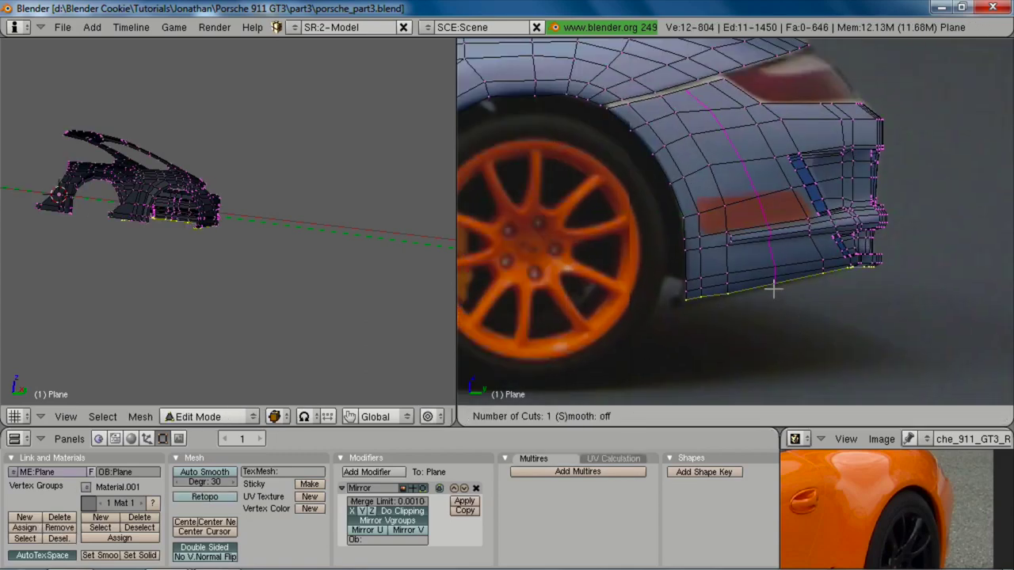
key("Escape")
scroll(753, 291, "down", 5)
key("z")
middle_click_drag(692, 243, 743, 296, "shift")
key("a")
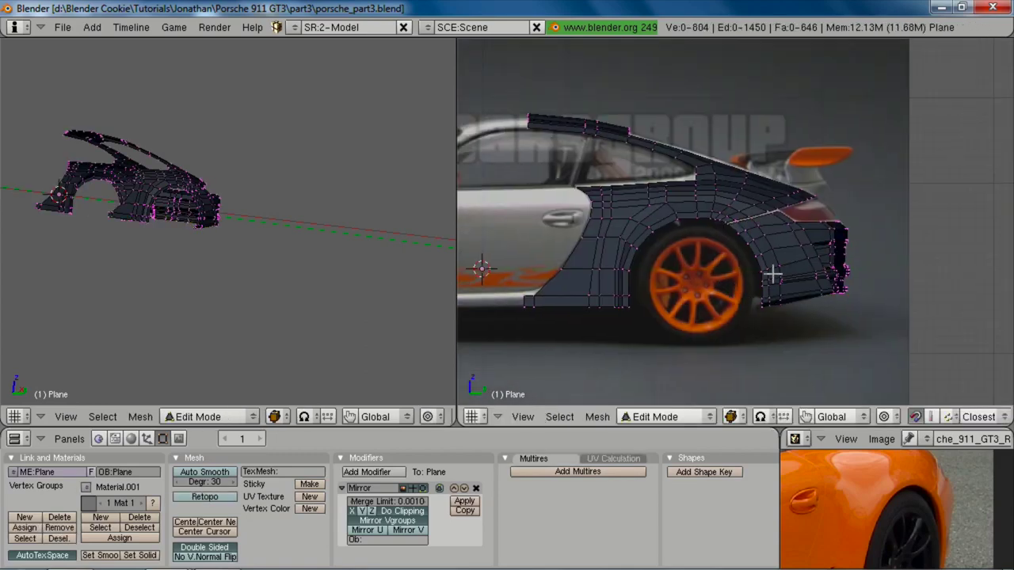
Step: Save the model over the existing porsche_part3.blend file
scroll(87, 215, "up", 4)
middle_click_drag(90, 212, 323, 282)
key("ctrl+w")
left_click(322, 287)
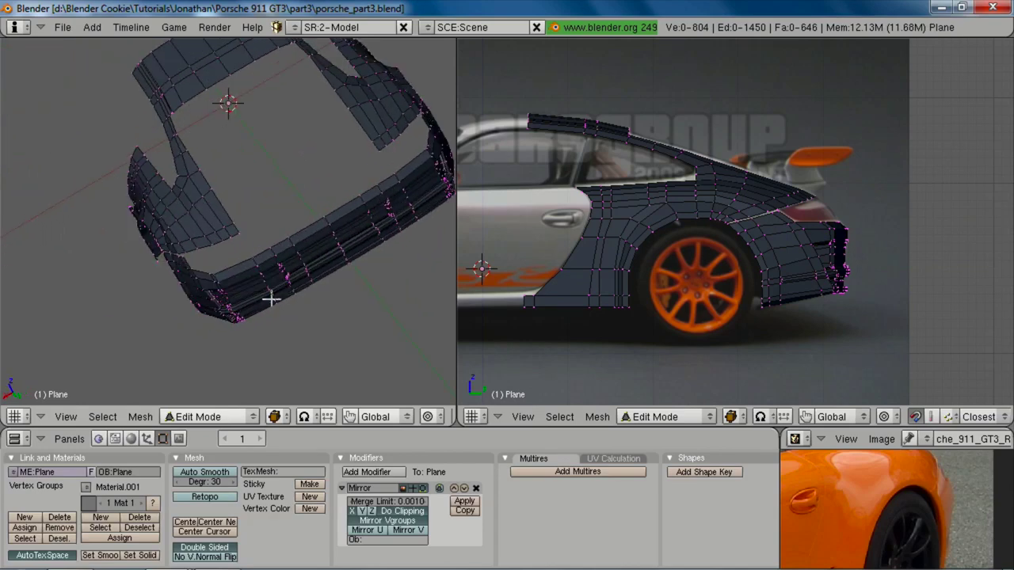
Step: Compare the full rear bumper with the green car's rear three-quarter photo in Windows Photo Viewer, returning to Blender
middle_click_drag(270, 297, 237, 321)
key("Tab")
middle_click_drag(636, 282, 681, 264, "ctrl")
key("alt+Tab")
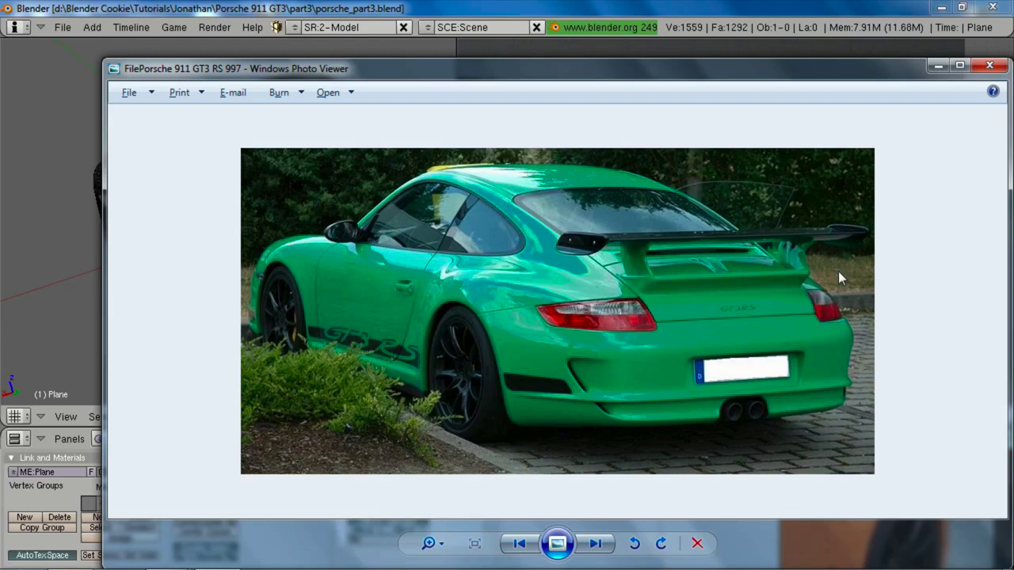
key("alt+Tab")
scroll(275, 317, "down", 3)
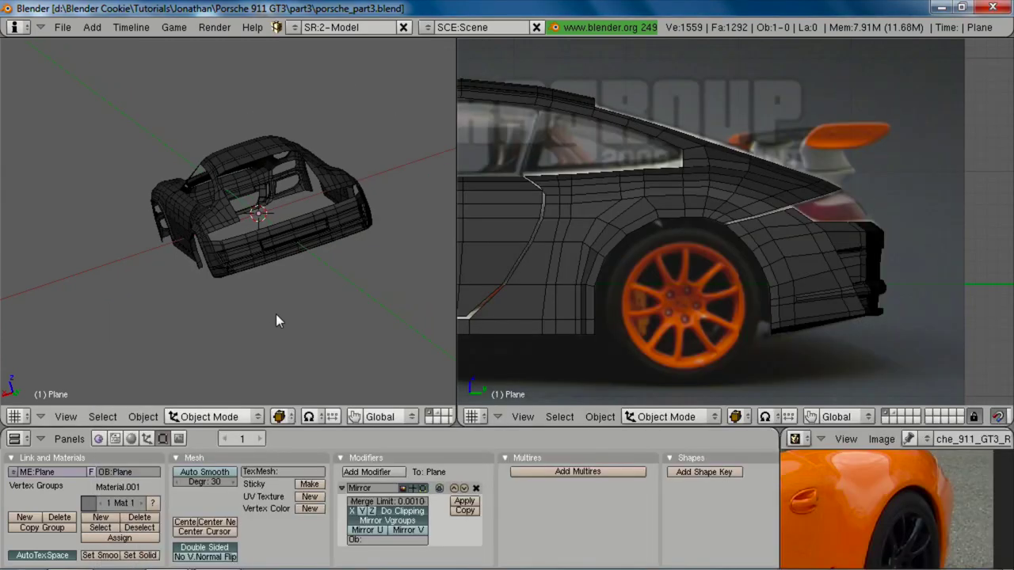
scroll(738, 320, "up", 2)
key("alt+Tab")
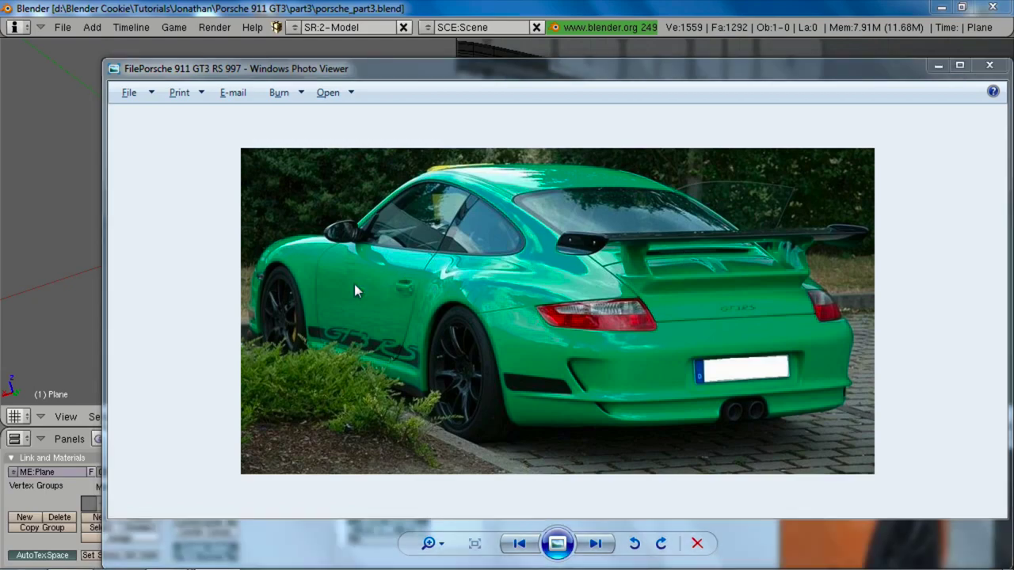
left_click(217, 569)
Step: Compare the bumper with the references in aligned rear and side views, selecting the body mesh with the side view in wireframe
scroll(300, 211, "up", 4)
middle_click_drag(299, 211, 212, 205)
key("ctrl+KP_1")
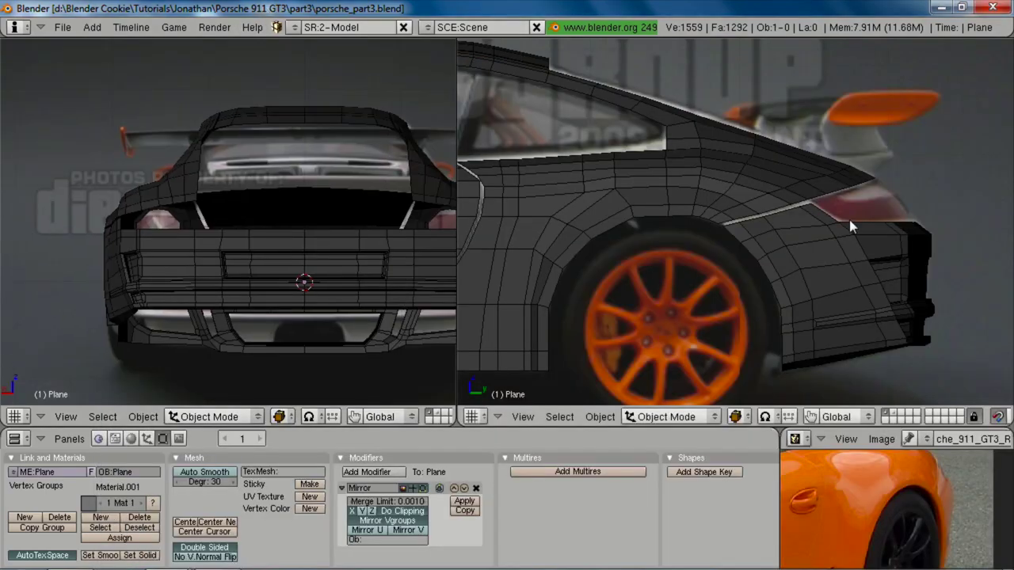
middle_click_drag(867, 255, 801, 215, "shift")
middle_click_drag(403, 334, 271, 257, "shift")
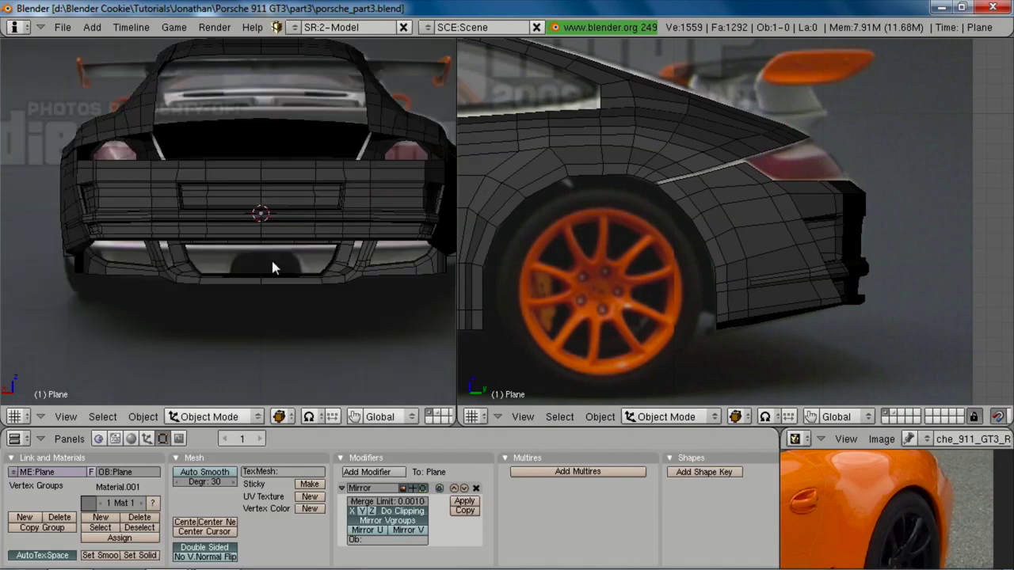
right_click(799, 304)
key("z")
key("2")
key("1")
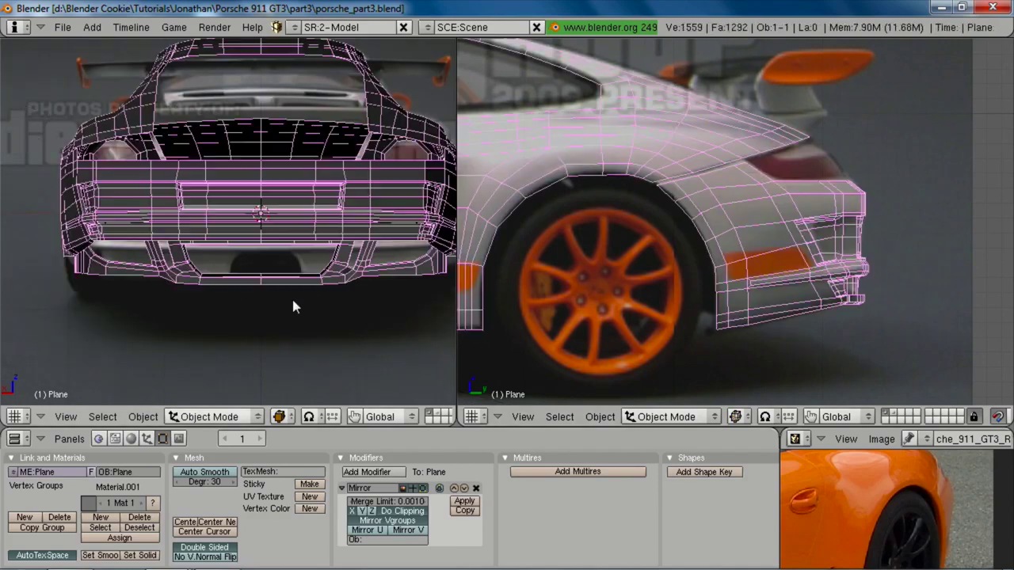
Step: Enter Edit Mode on the body and show the rear view in wireframe around the plate recess and exhausts, checking the uncovered reference
key("Tab")
scroll(311, 248, "up", 4)
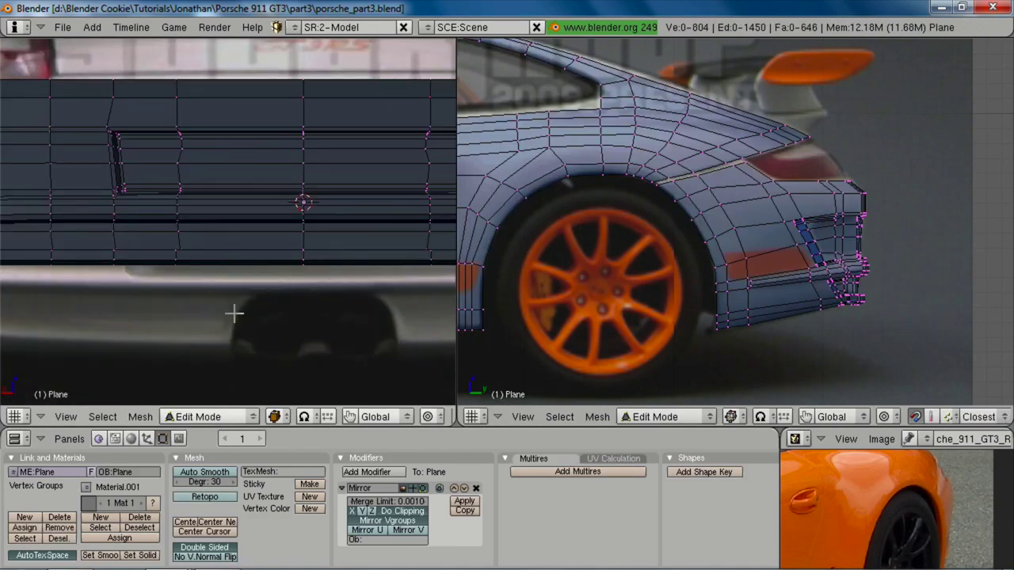
key("2")
scroll(312, 317, "down", 4)
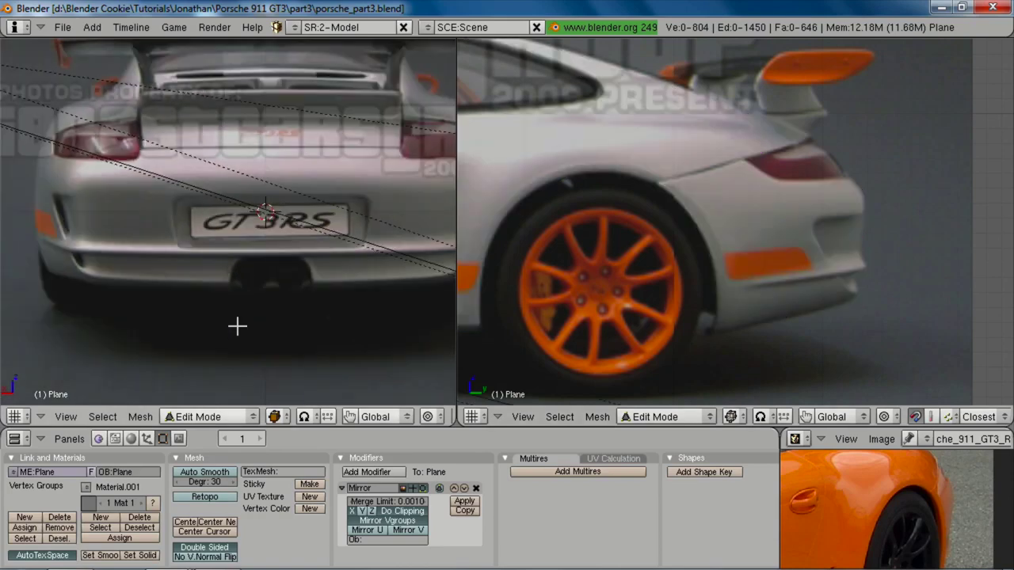
key("1")
scroll(288, 290, "up", 4)
key("z")
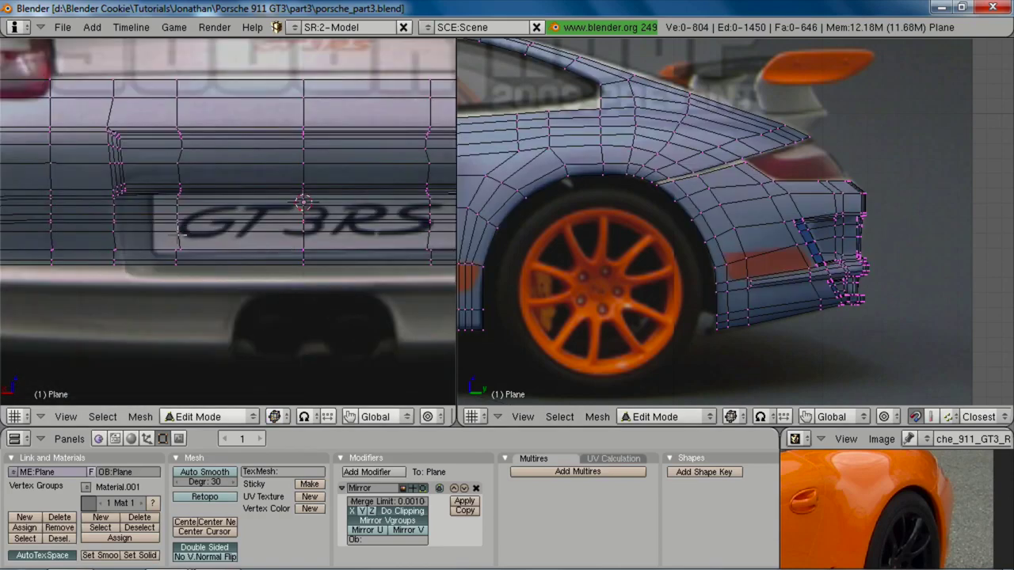
Step: Slide the vertical edge loop between the plate recess's side and the centreline inward toward the centre
right_click(174, 237, "alt")
key("ctrl+e")
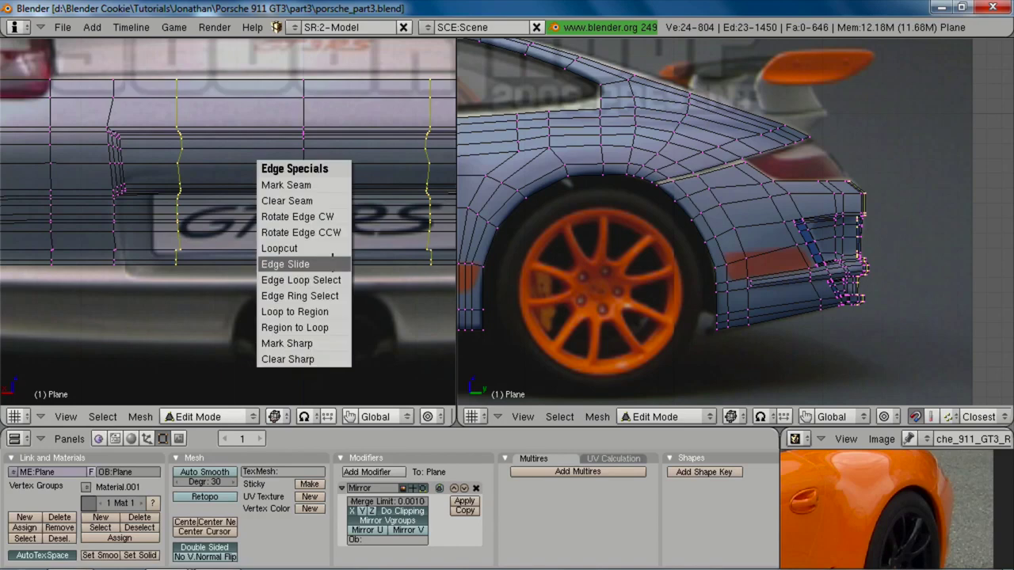
left_click(333, 260)
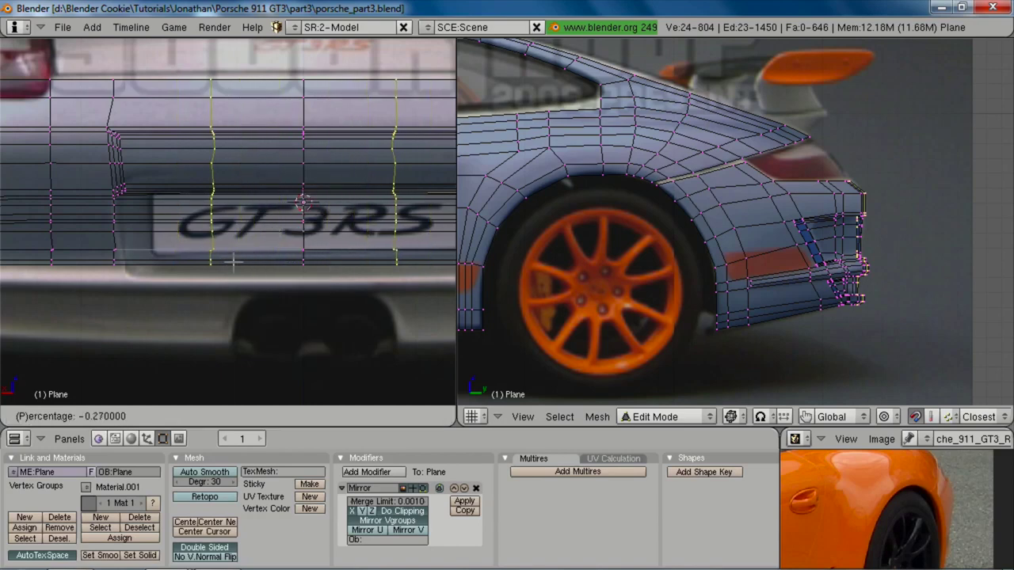
left_click(289, 282)
middle_click_drag(954, 273, 943, 323, "ctrl")
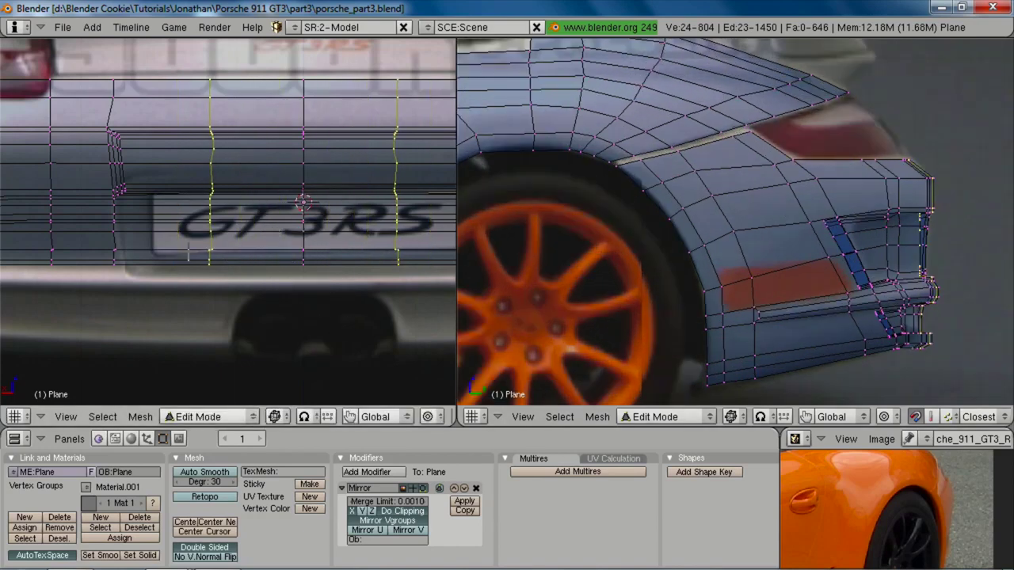
key("a")
Step: Select the central faces along the bumper's lower edge, above the exhausts, and delete them to open the exhaust cutout
key("z")
key("alt+z")
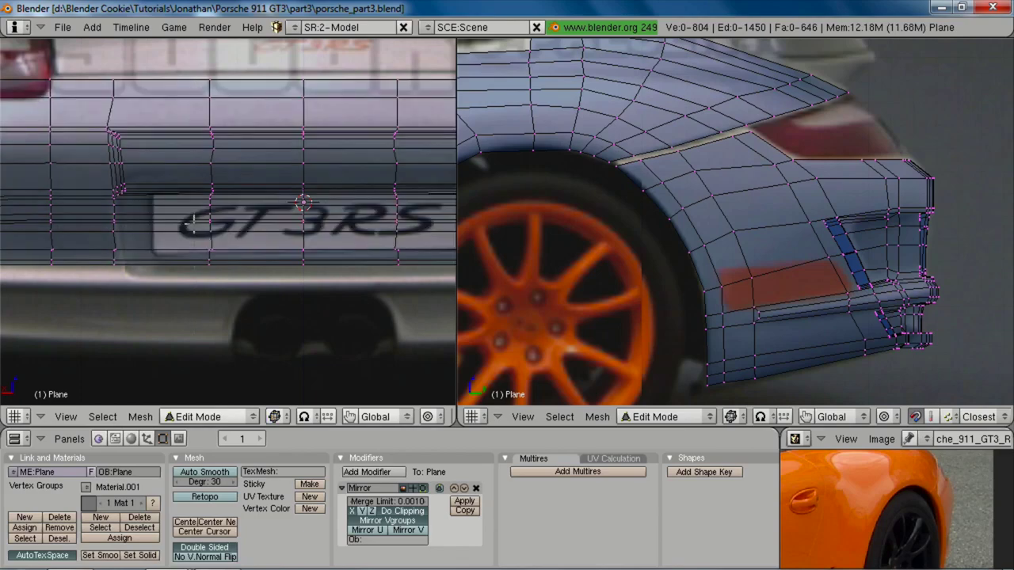
key("b")
left_click_drag(193, 224, 342, 320)
key("z")
middle_click_drag(343, 319, 259, 215)
scroll(259, 217, "up", 2)
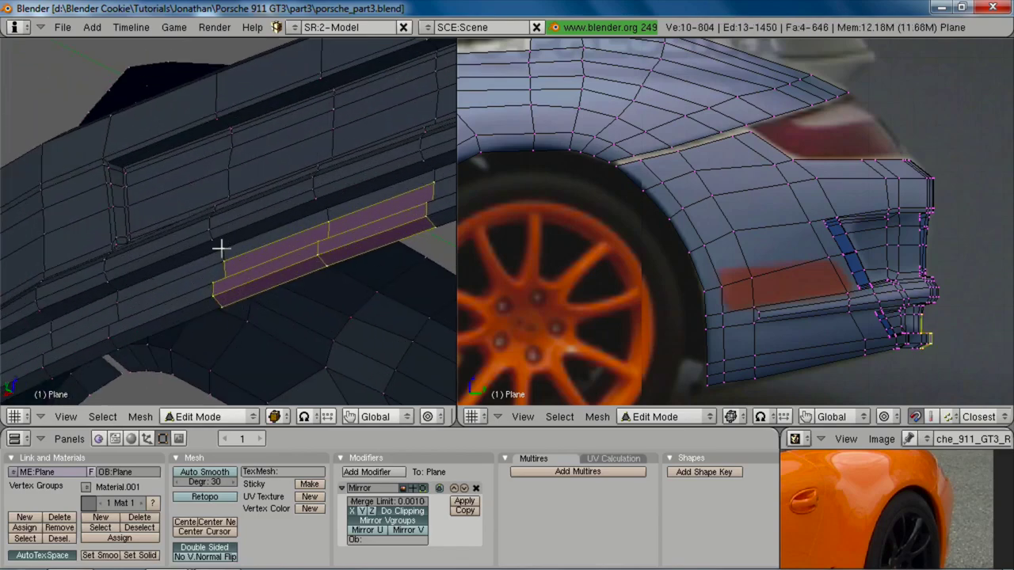
key("alt+z")
right_click(326, 213, "shift")
key("ctrl+KP_1")
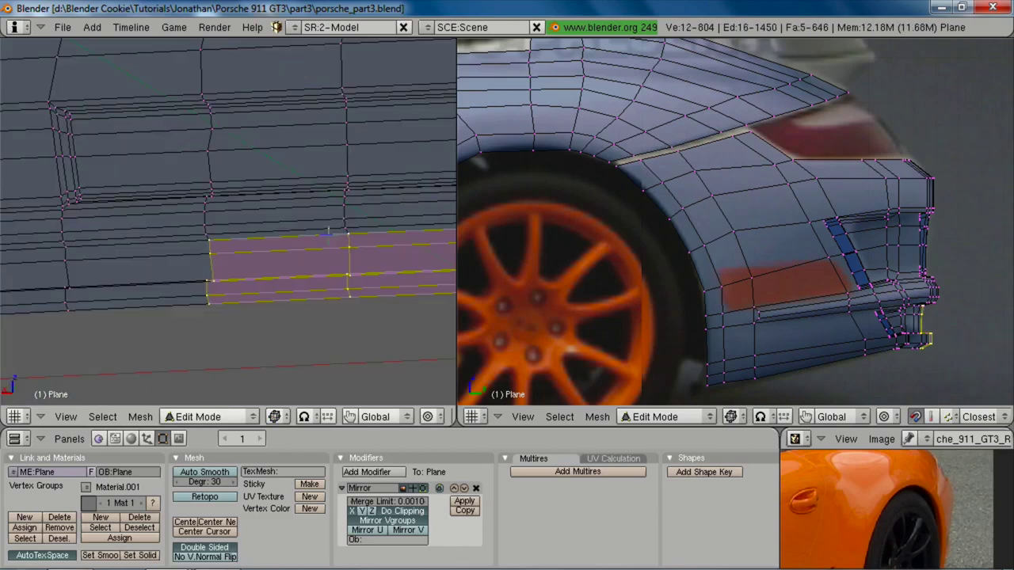
key("2")
scroll(297, 273, "down", 4)
key("alt+h")
key("x")
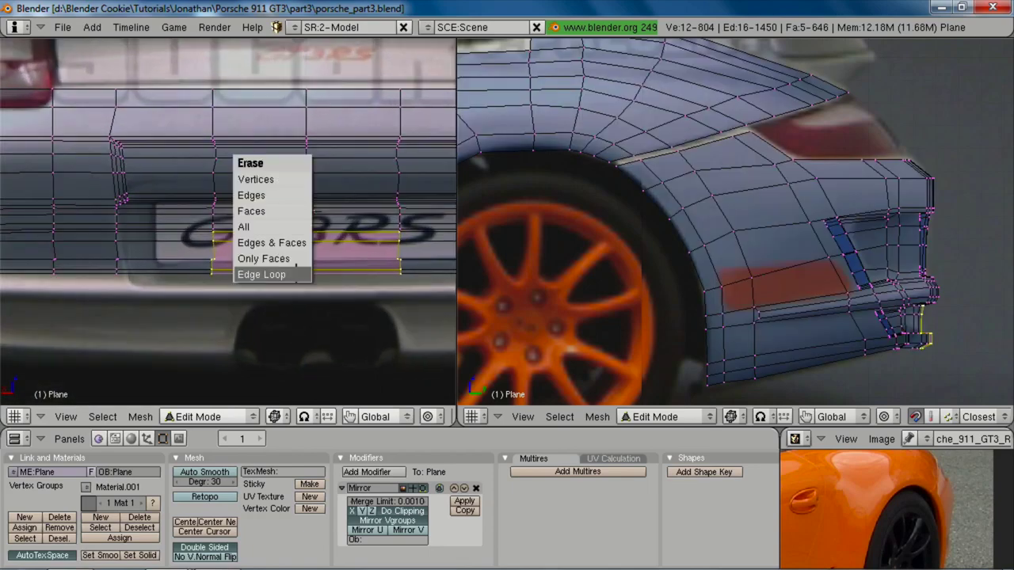
left_click(254, 212)
Step: Move the exhaust cutout's side edge outward along X, shifting its lower vertices further than the top
scroll(231, 263, "up", 1)
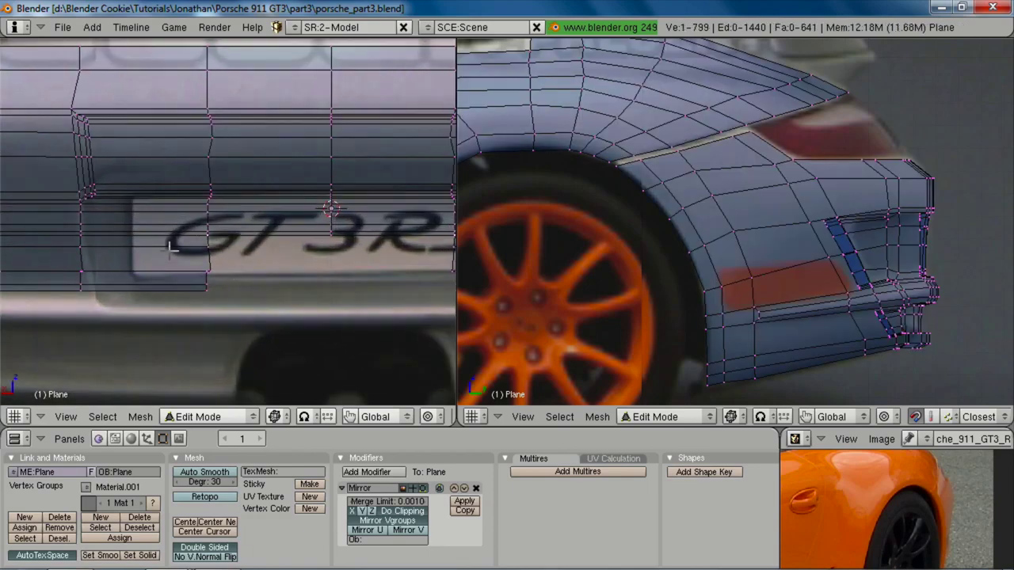
right_click(209, 263, "alt")
key("g")
key("x")
left_click(245, 309)
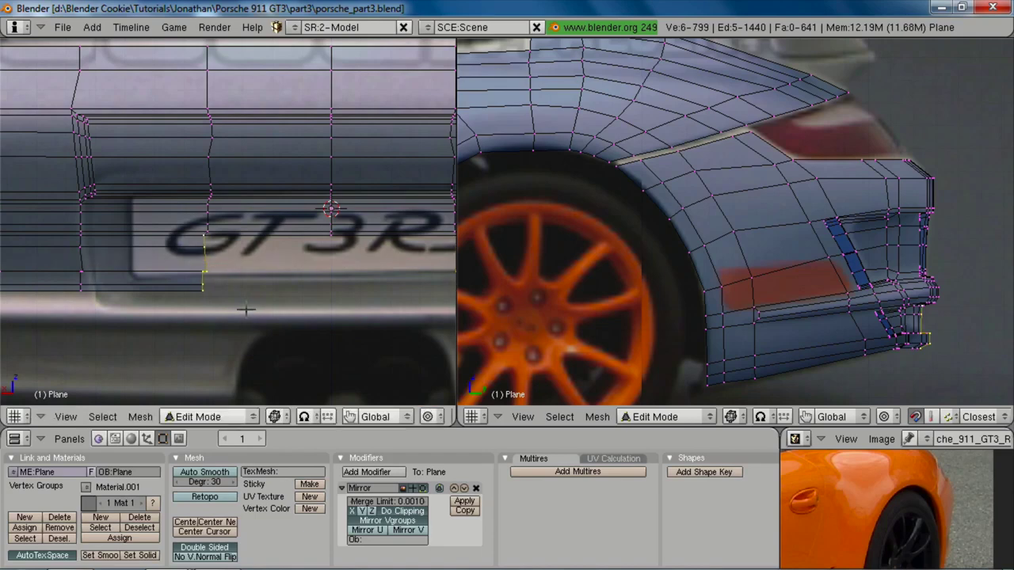
left_click_drag(186, 242, 255, 319)
key("g")
key("x")
left_click(243, 322)
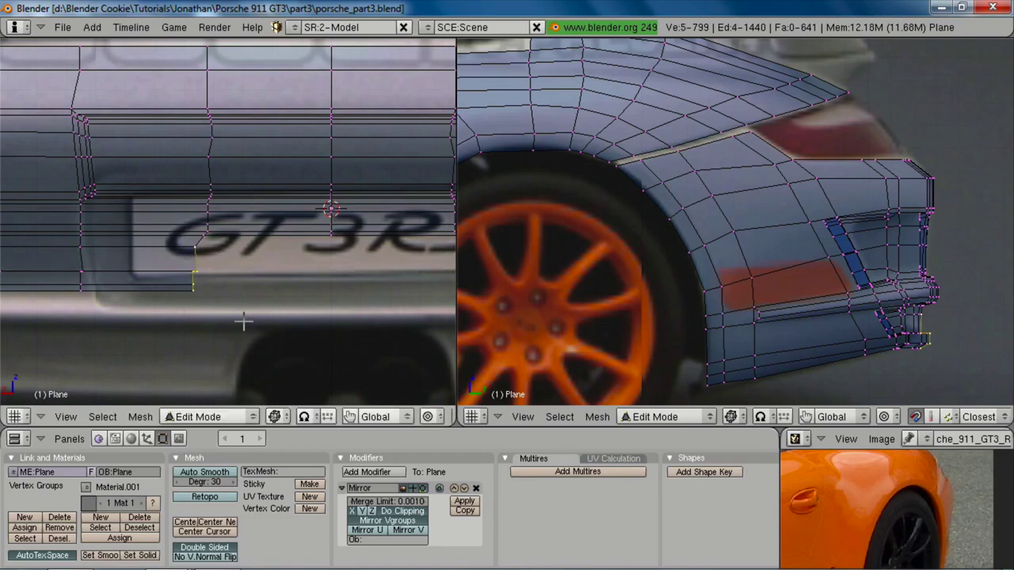
Step: Adjust the cutout's lower side vertices along X and align them vertically by scaling to 0 in X
key("g")
key("x")
left_click(210, 290)
right_click(204, 253, "shift")
key("s")
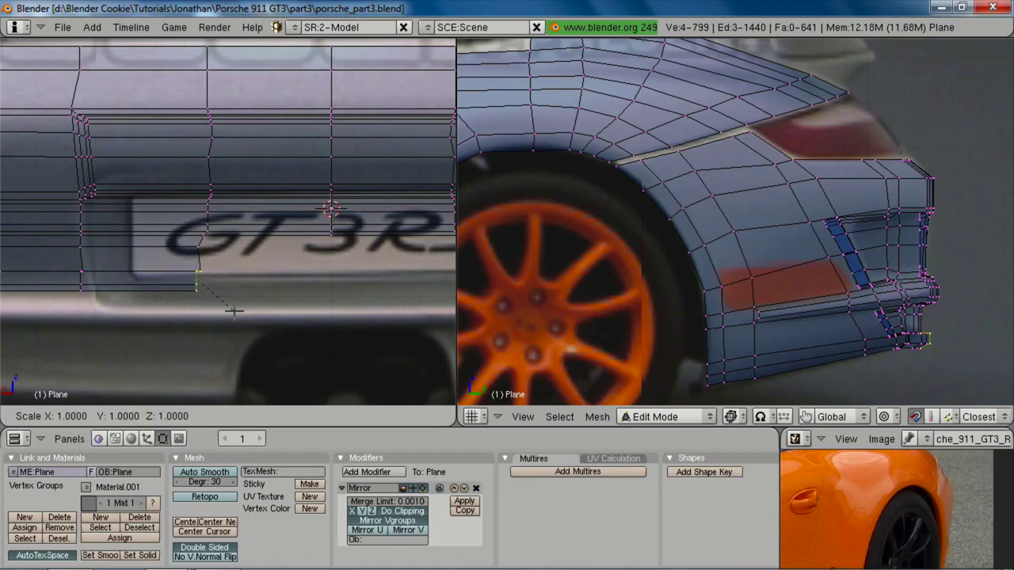
key("x")
key("0")
key("Return")
key("g")
key("x")
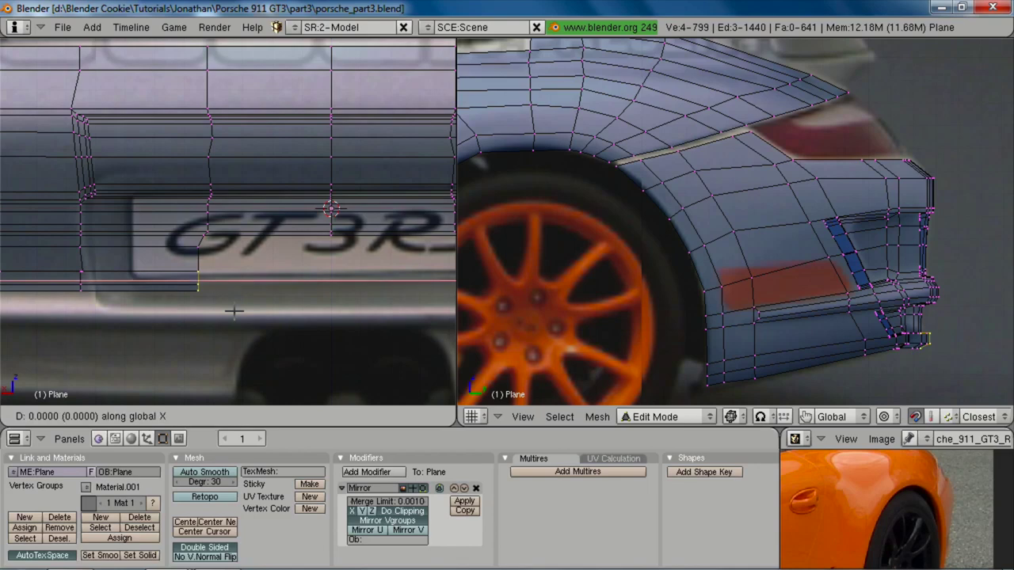
left_click(234, 311)
Step: Extrude the exhaust cutout's border edges and scale the new loop inward to about 0.95
scroll(248, 315, "down", 5)
scroll(293, 297, "up", 3)
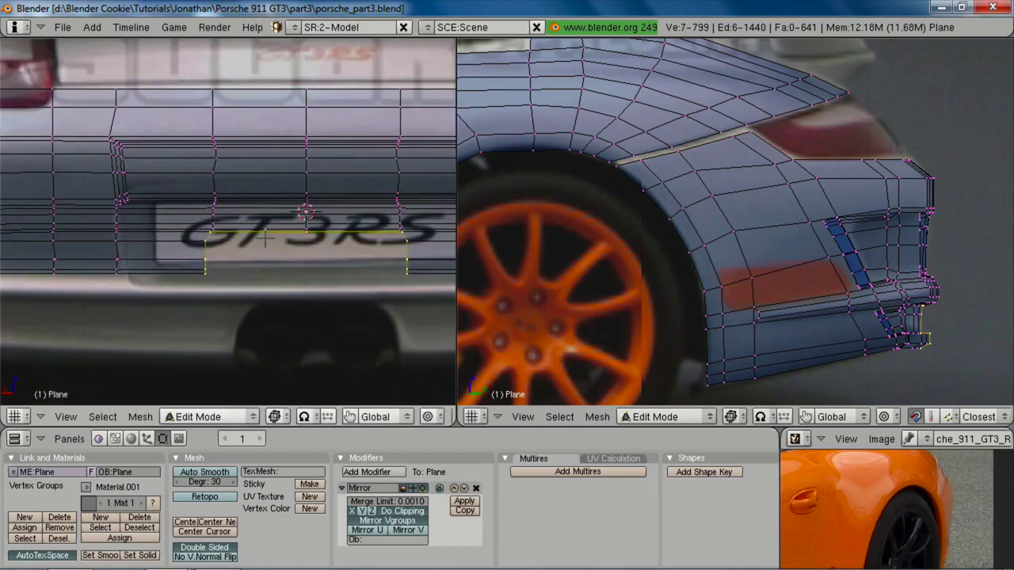
key("e")
left_click(378, 362)
key("s")
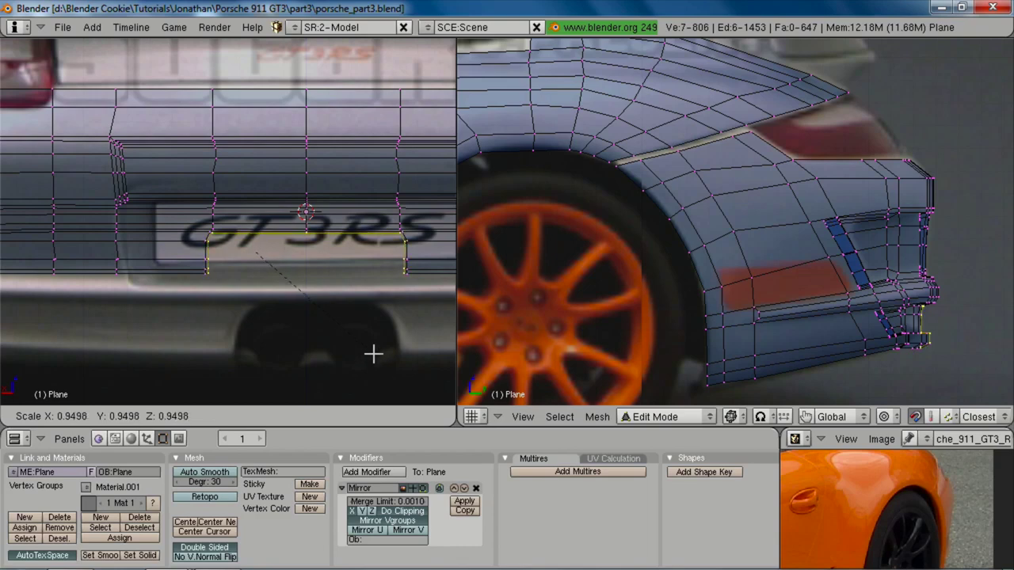
left_click(373, 354)
Step: Extrude the cutout's border again, scale it slightly inward and move it about -0.0069 along Y
middle_click_drag(916, 321, 836, 176, "shift")
scroll(911, 252, "up", 5)
middle_click_drag(937, 238, 780, 324, "shift")
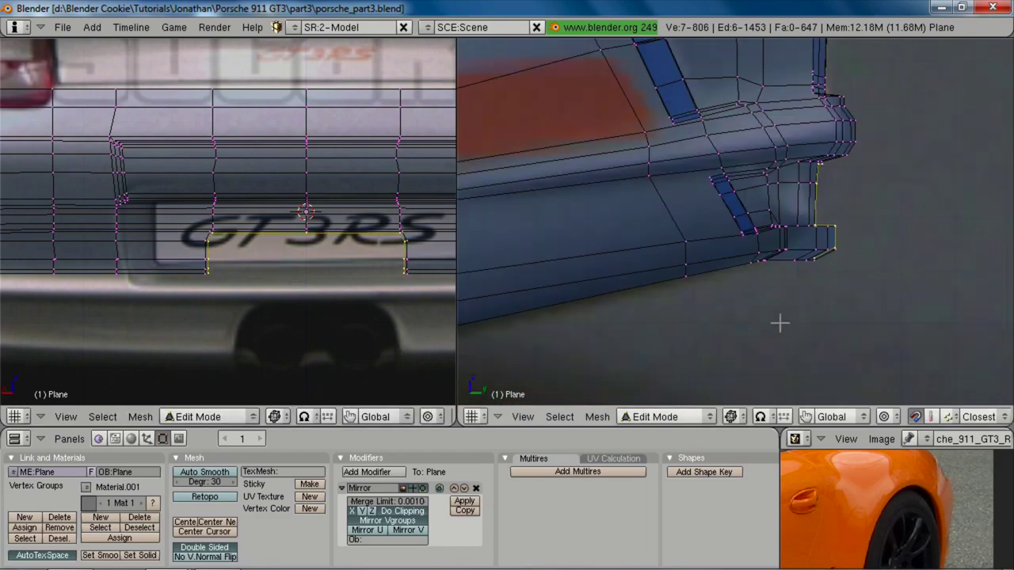
scroll(852, 312, "up", 2)
key("e")
left_click(864, 304)
key("s")
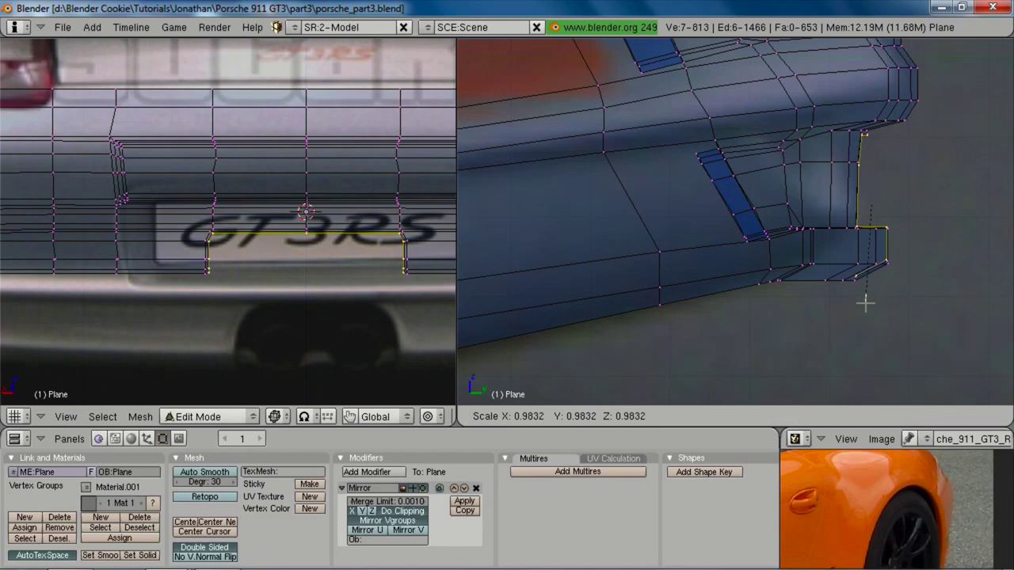
key("g")
key("y")
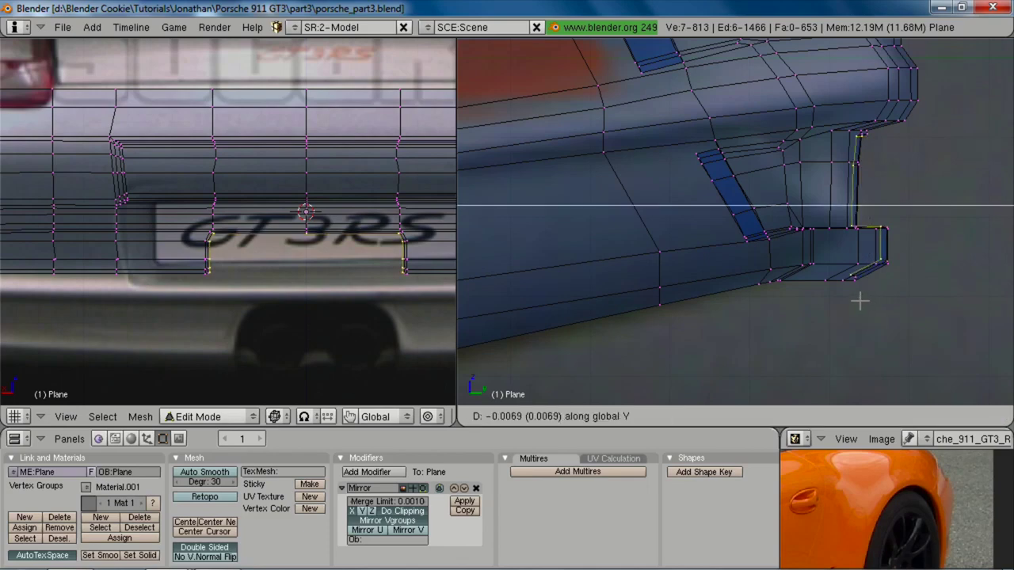
left_click(860, 301)
Step: Compare the exhaust cutout with the rear reference by showing and hiding the body in the aligned rear view
key("z")
mouse_move(214, 131)
middle_mouse_down()
mouse_move(259, 271)
mouse_move(311, 332)
middle_mouse_up()
key("KP_3")
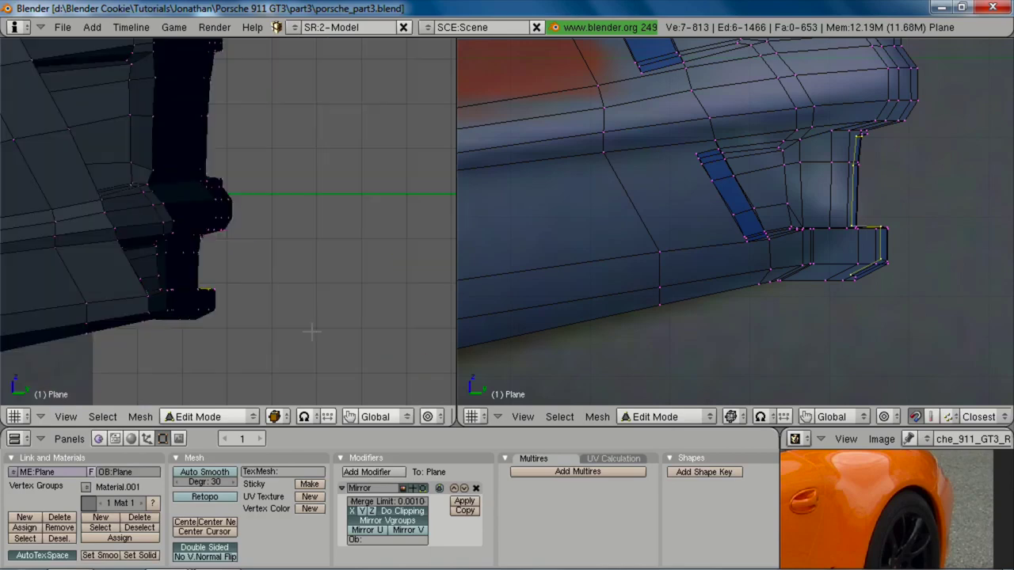
key("KP_5")
key("ctrl+KP_1")
key("2")
scroll(311, 332, "down", 2)
scroll(312, 332, "down", 1)
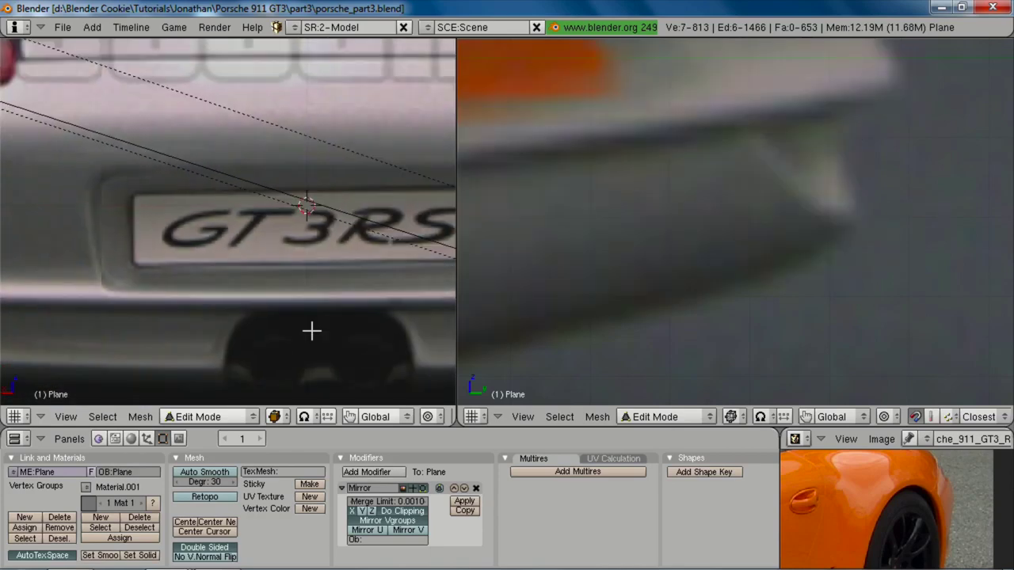
key("1")
scroll(255, 238, "up", 4)
middle_click_drag(255, 235, 244, 287, "shift")
Step: Select the four vertices at the lower end of the cutout's side and fill them with a face
key("b")
right_click_drag(238, 235, 354, 223)
scroll(308, 125, "down", 6)
key("b")
key("z")
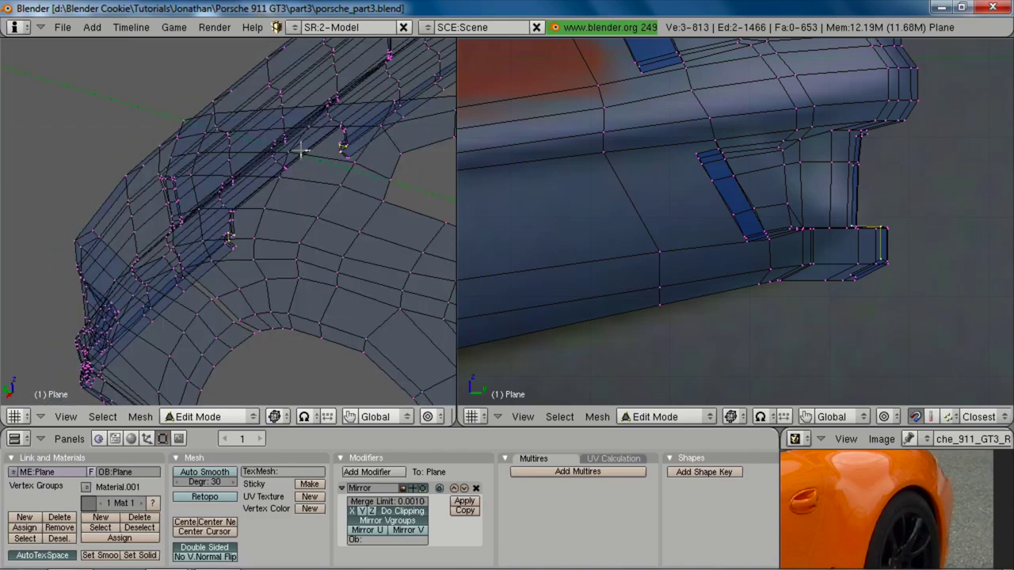
scroll(273, 230, "up", 5)
key("z")
right_click(250, 292, "shift")
right_click(248, 276, "shift")
key("f")
scroll(265, 296, "up", 5)
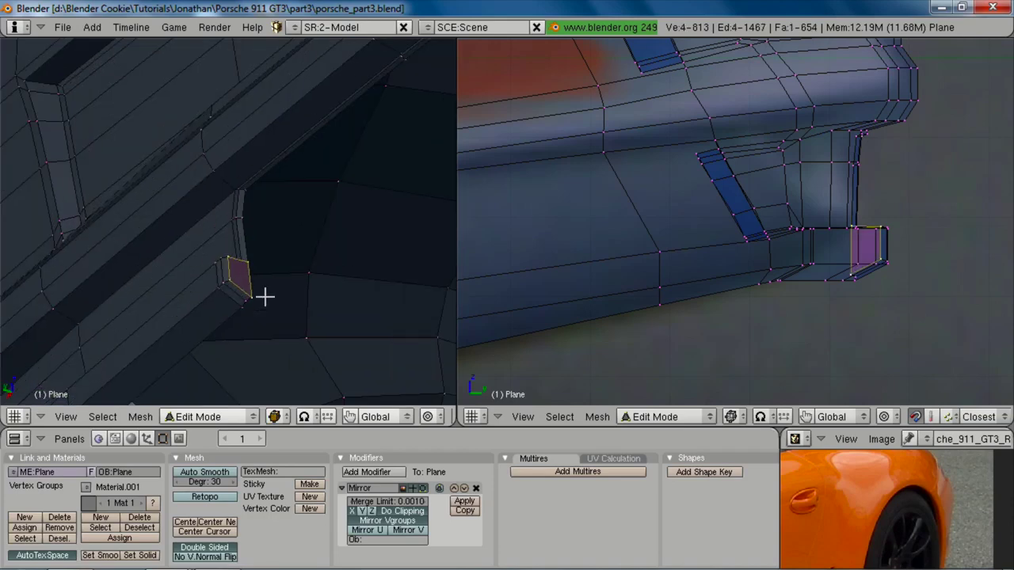
Step: Compare the cutout with the rear reference and the green car's photo in Windows Photo Viewer, returning to Blender
key("ctrl+KP_1")
key("2")
scroll(261, 305, "down", 8)
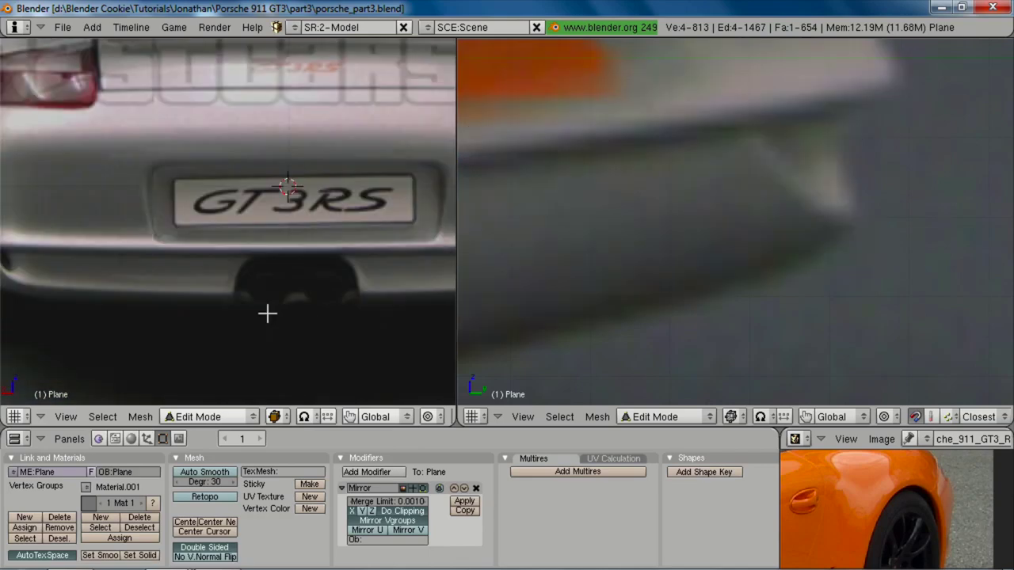
scroll(268, 315, "up", 1)
key("1")
scroll(264, 306, "up", 7)
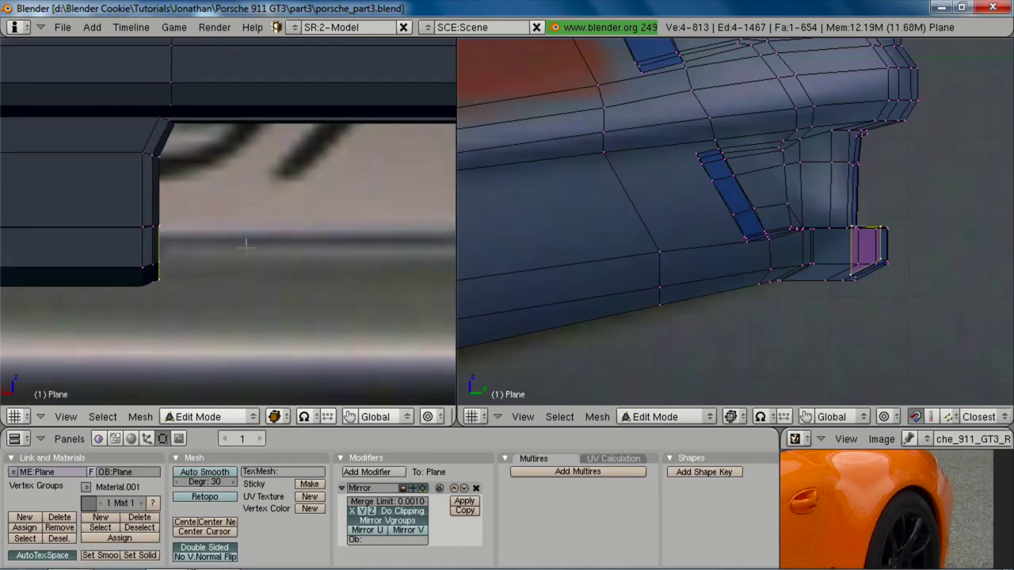
scroll(246, 244, "down", 7)
key("alt+Tab")
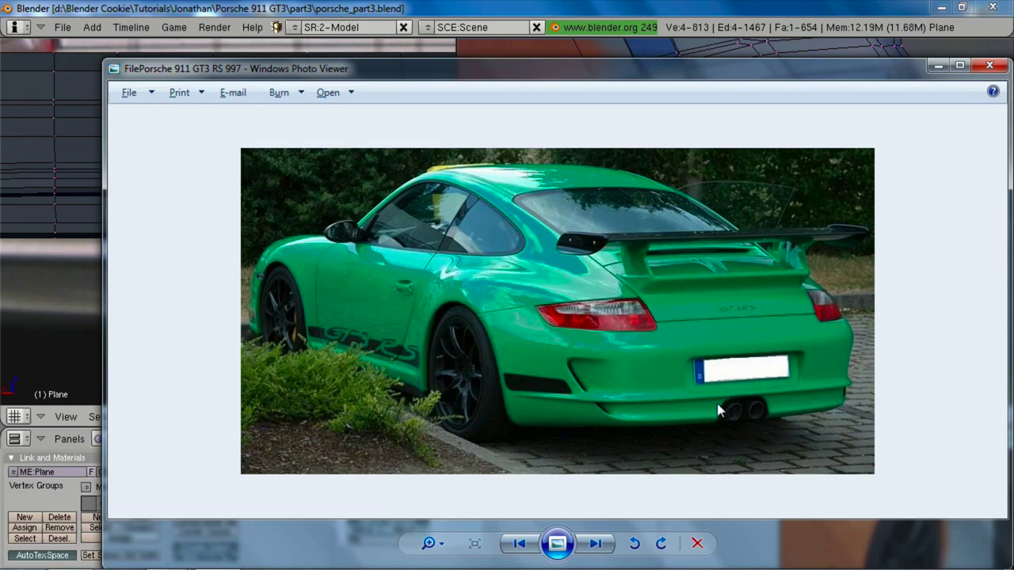
key("alt+Tab")
Step: Reposition the vertices around the cutout's lower inner corner along Y to reshape its transition
scroll(244, 240, "up", 5)
middle_click_drag(152, 227, 129, 220)
right_click(150, 227)
right_click(160, 221, "shift")
key("z")
key("g")
key("y")
left_click(227, 249)
right_click(171, 216)
key("g")
key("y")
left_click(173, 217)
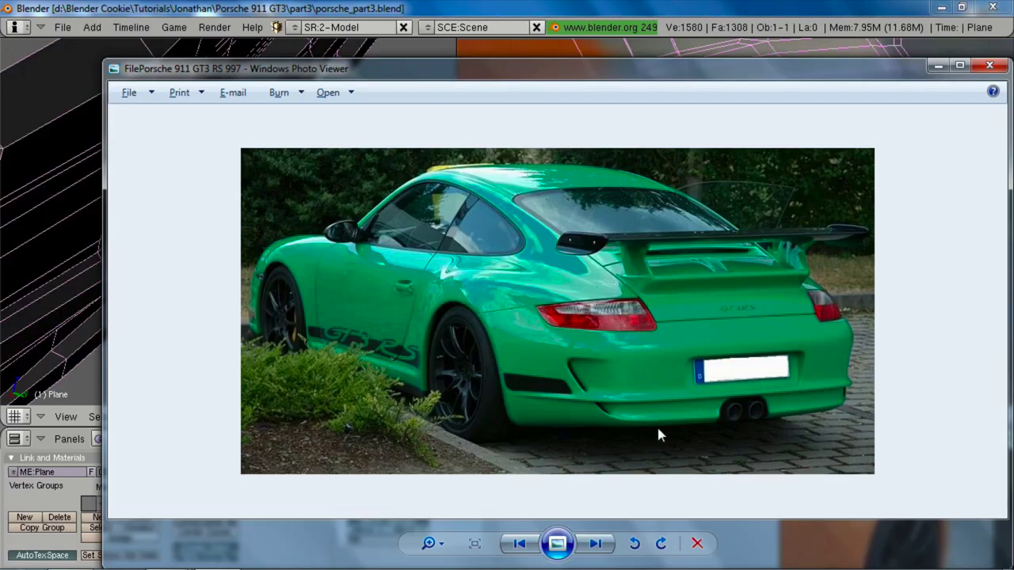
Step: Return to Blender from the green car's photo and enter Edit Mode on the body around the cutout's lower corner
key("alt+Tab")
middle_click_drag(310, 210, 205, 126)
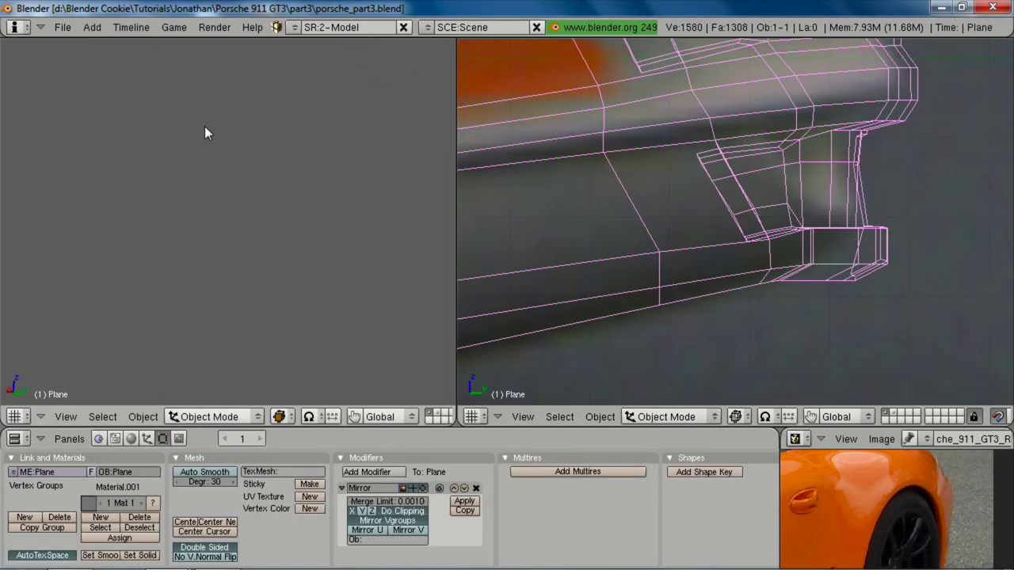
middle_click_drag(142, 150, 233, 355, "shift")
key("Tab")
scroll(222, 167, "up", 4)
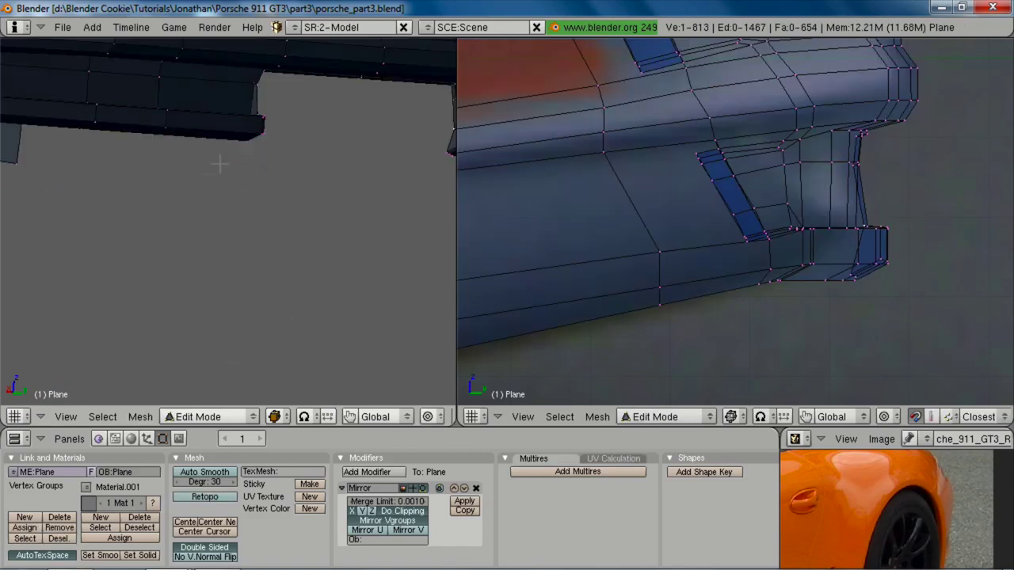
middle_click_drag(103, 114, 236, 252, "shift")
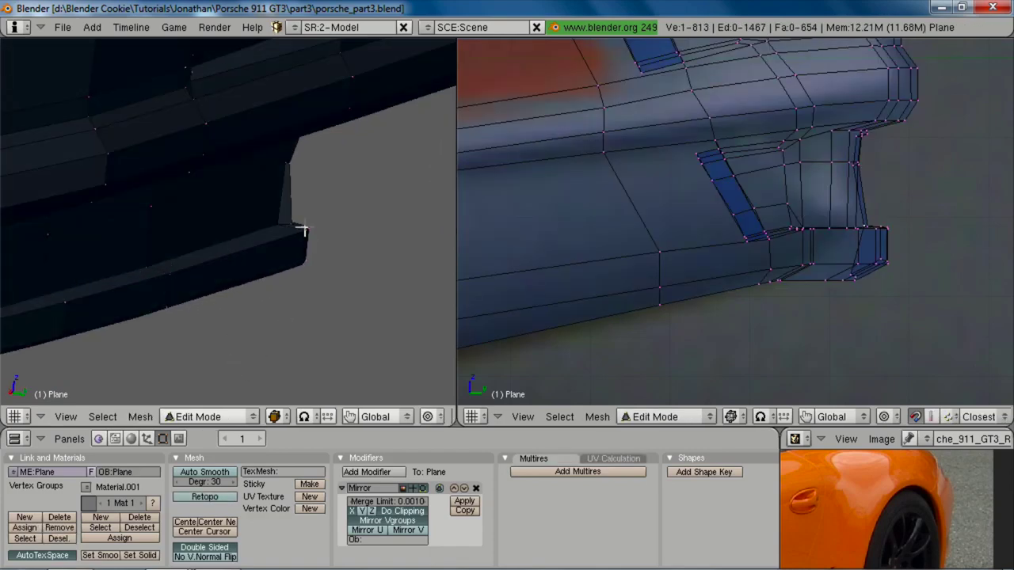
middle_click_drag(303, 229, 277, 206)
right_click(283, 163, "shift")
middle_click_drag(283, 166, 255, 267)
key("g")
key("y")
right_click(286, 228)
right_click(290, 198, "alt")
key("a")
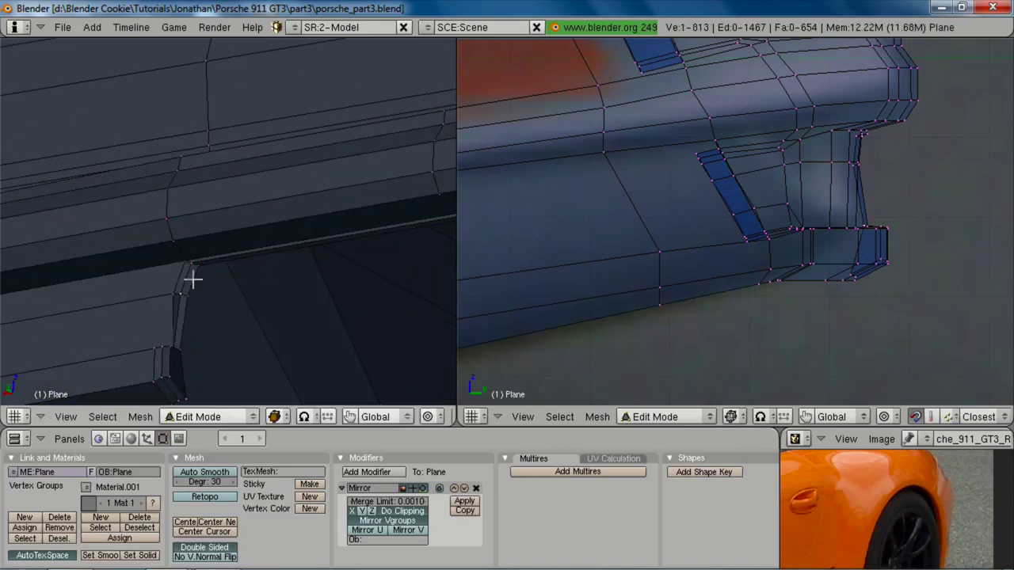
Step: Adjust the cutout's inner side edge just above its lower corner along Y
key("g")
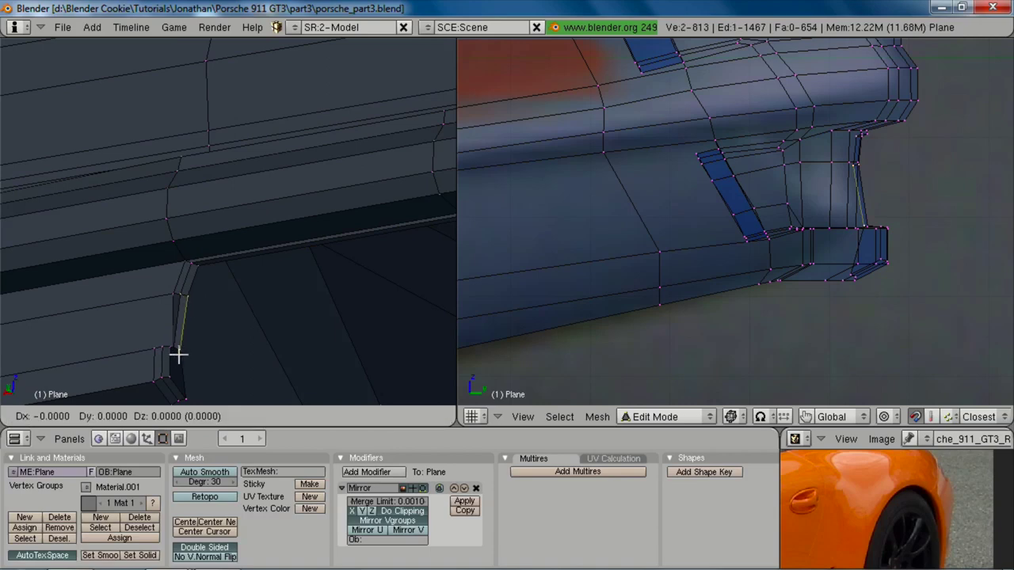
key("y")
left_click(175, 354)
Step: Extrude only the cutout's border edges, excluding the bumper's lower edge, and flatten them by scaling to 0 in Y
right_click(180, 336, "alt")
middle_click_drag(183, 363, 219, 269, "shift")
scroll(737, 285, "down", 6)
right_click_drag(761, 196, 258, 460)
scroll(670, 258, "up", 3)
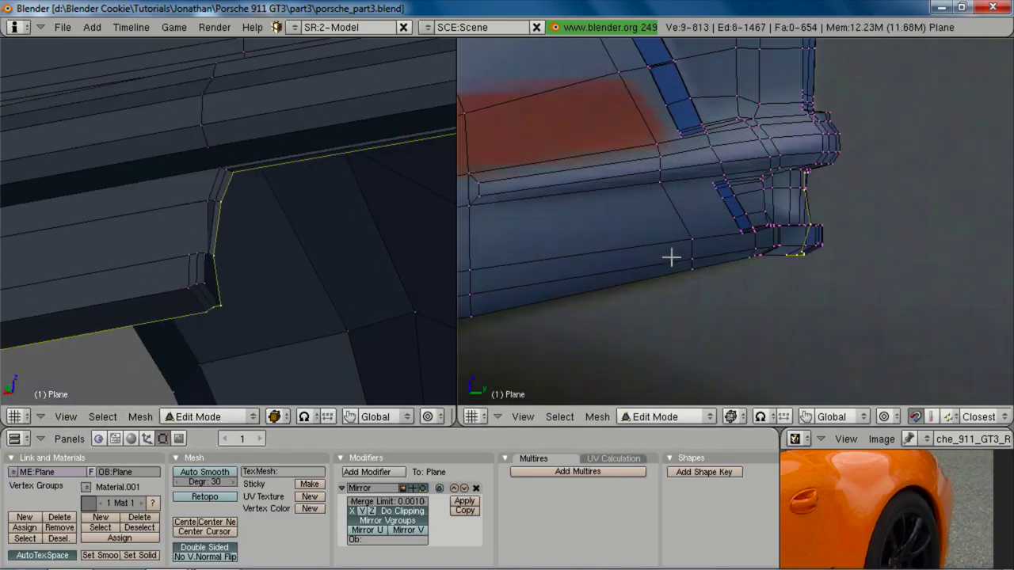
key("b")
right_click_drag(748, 235, 901, 403)
key("e")
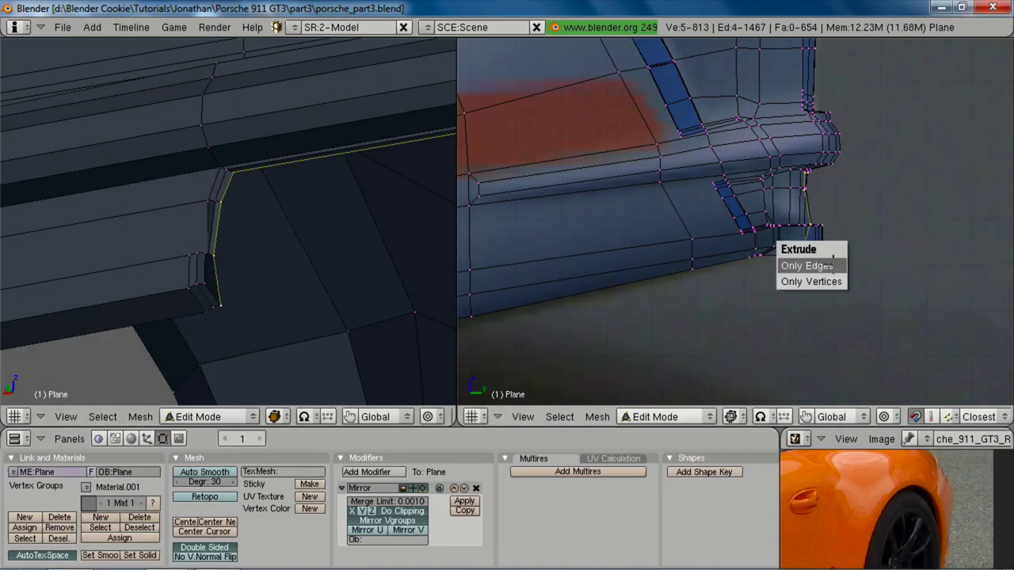
left_click(828, 264)
key("y")
left_click(826, 264)
key("s")
key("y")
key("0")
key("Return")
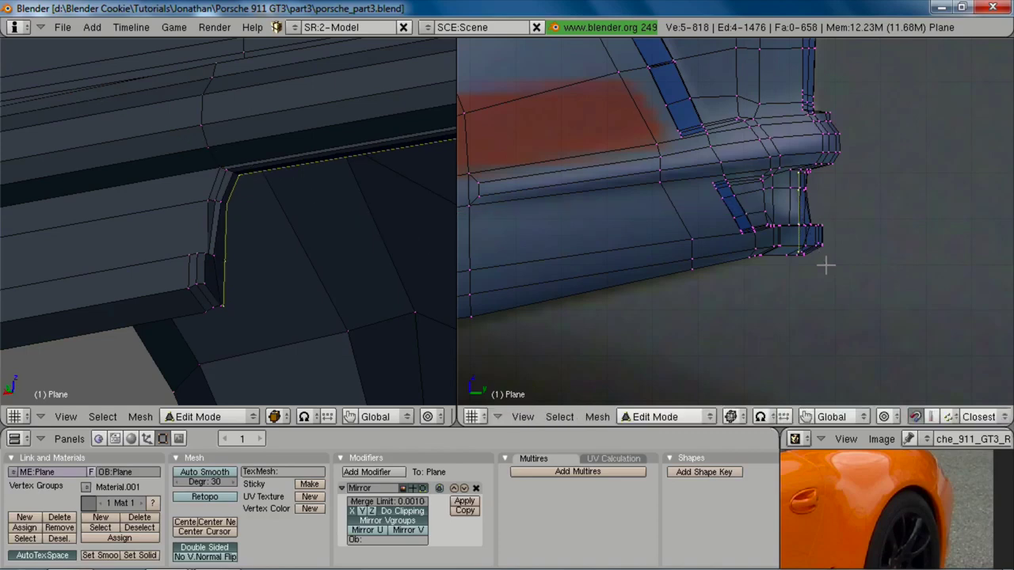
Step: Move the flattened cutout border forward along Y to deepen its inner walls beneath the bumper
scroll(333, 230, "down", 3)
middle_click_drag(321, 226, 267, 230)
key("g")
key("y")
left_click(304, 237)
scroll(293, 312, "up", 3)
key("a")
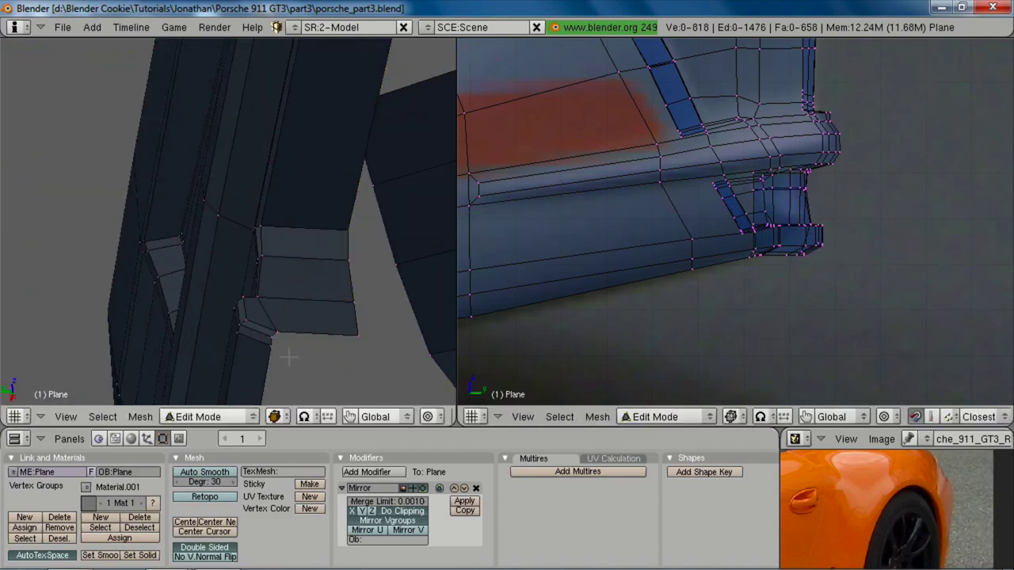
middle_click_drag(288, 351, 252, 177, "shift")
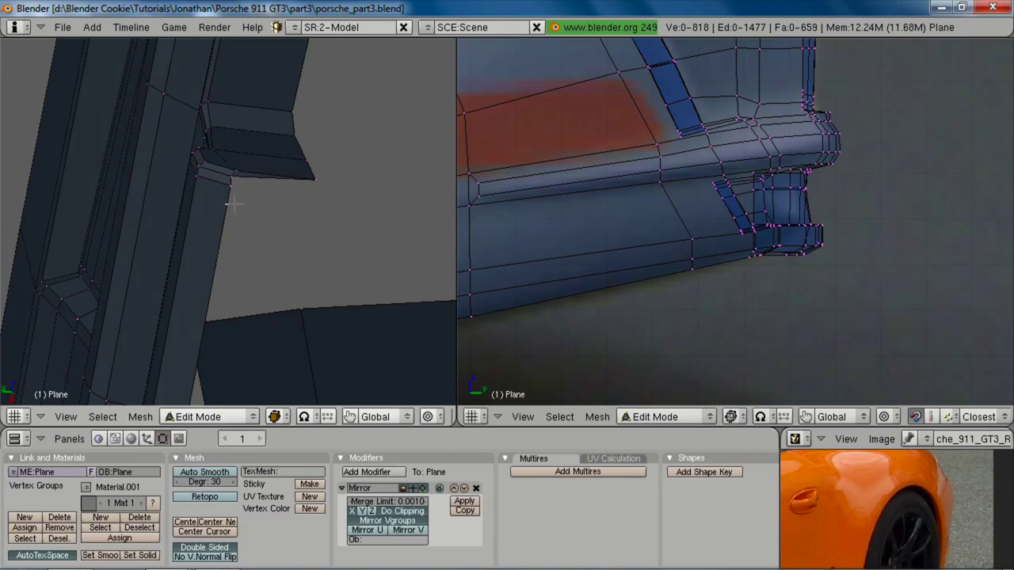
key("f")
key("ctrl+r")
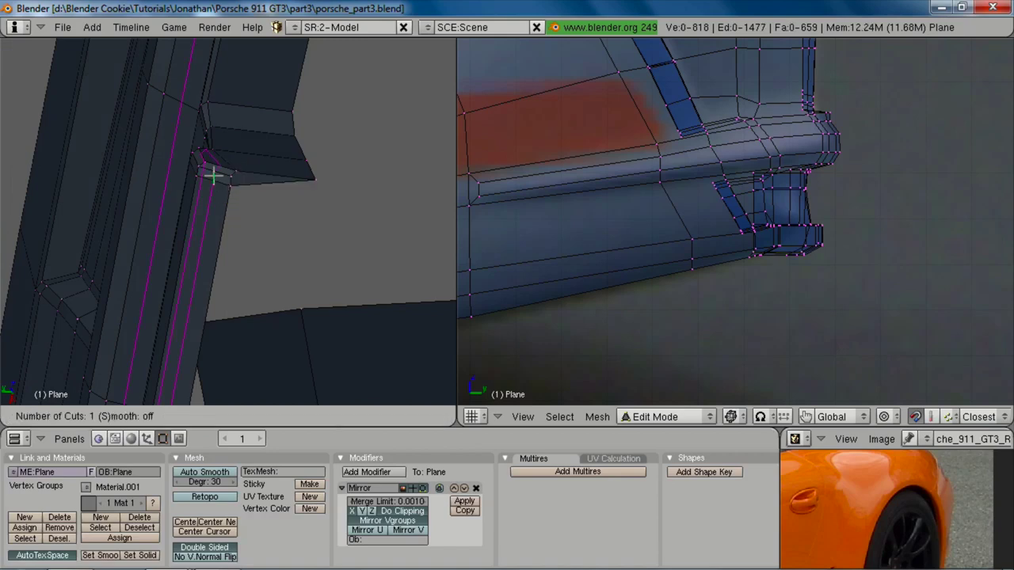
key("Escape")
middle_click_drag(219, 212, 266, 202)
key("ctrl+z")
key("ctrl+z")
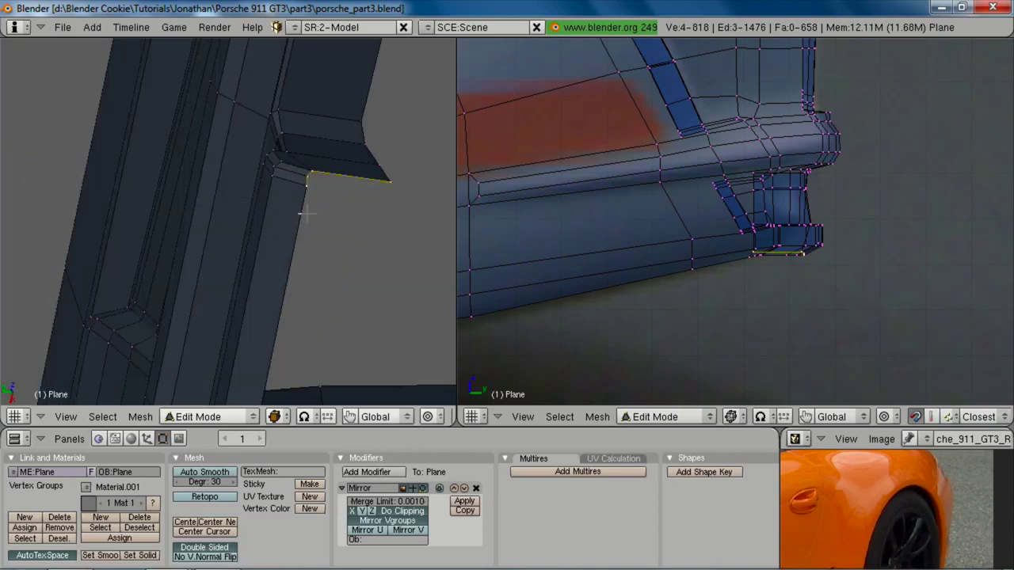
Step: Delete the two small selected faces at the cutout's inner lower corner in face select mode
key("ctrl+Tab")
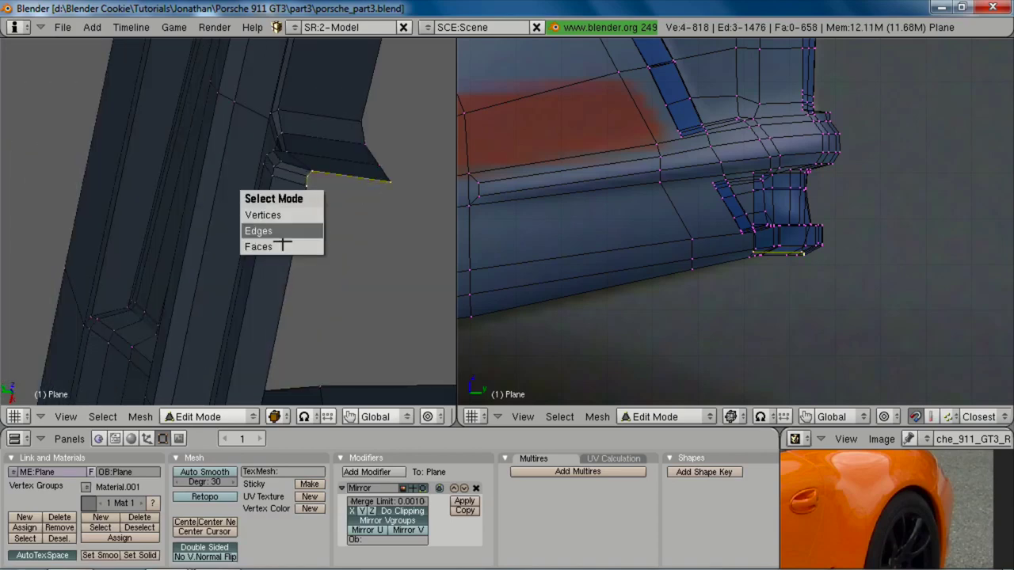
left_click(279, 246)
key("x")
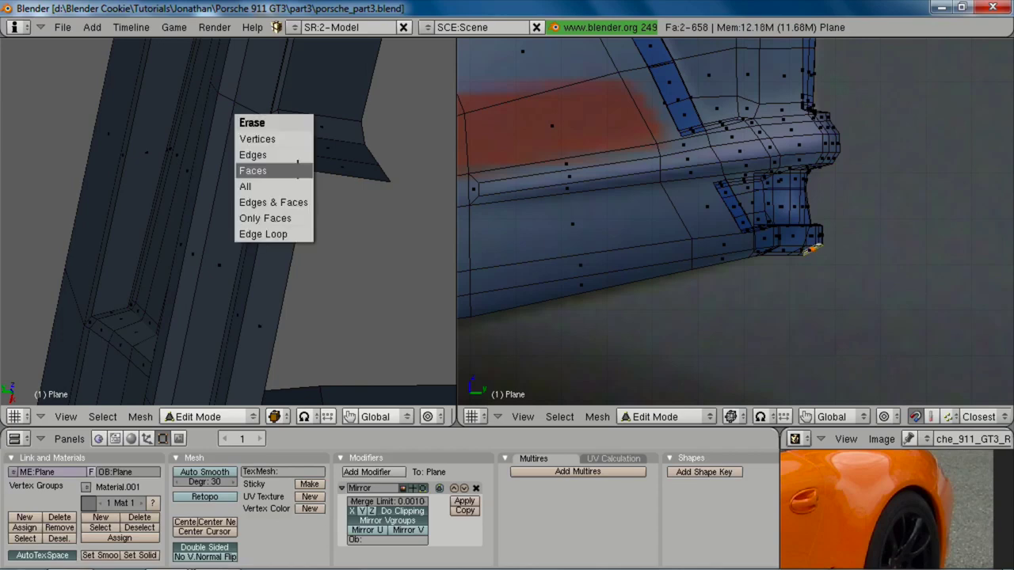
left_click(298, 169)
Step: Return to vertex selection and slide the opened corner's outer vertex a little down along the bumper's lower edge
key("ctrl+Tab")
left_click(289, 136)
right_click_drag(310, 188, 301, 198)
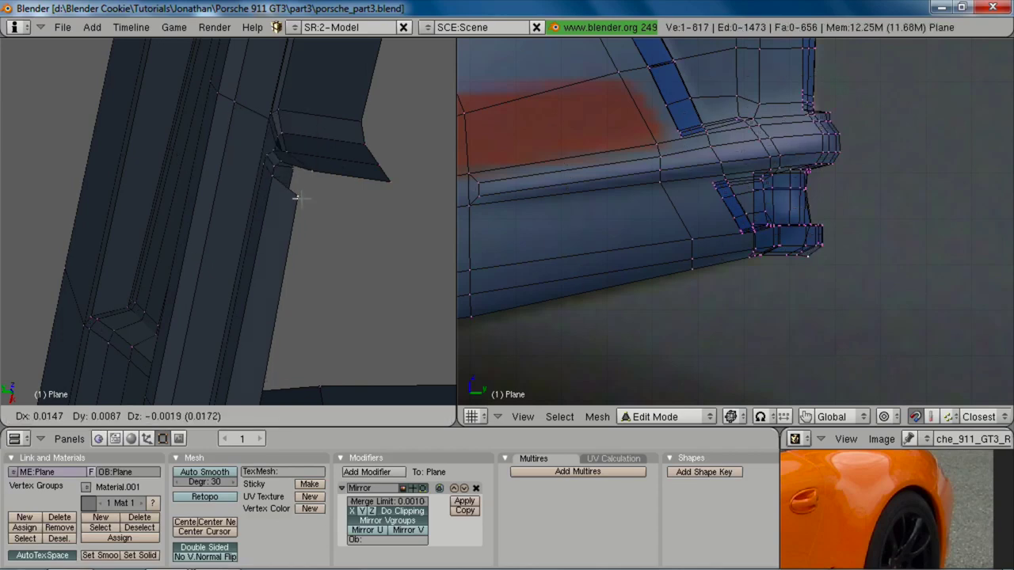
left_click(295, 201)
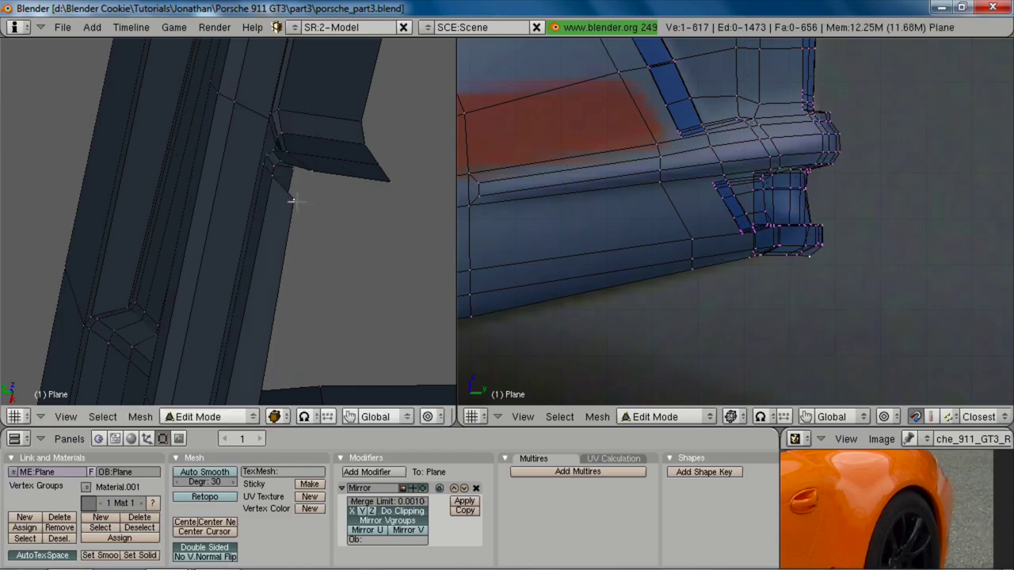
Step: Rebuild the cutout's corner by extruding the adjoining inner wall's border edge and filling the remaining gap with faces
key("e")
left_click(392, 192)
key("x")
left_click(388, 211)
key("a")
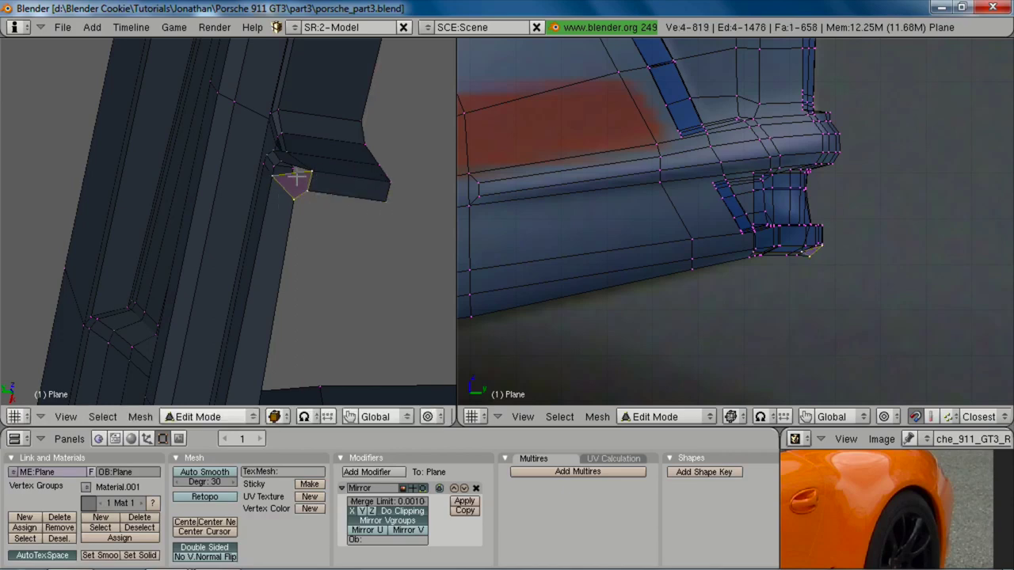
key("a")
right_click(286, 173, "alt")
middle_click_drag(285, 182, 248, 186)
key("ctrl+r")
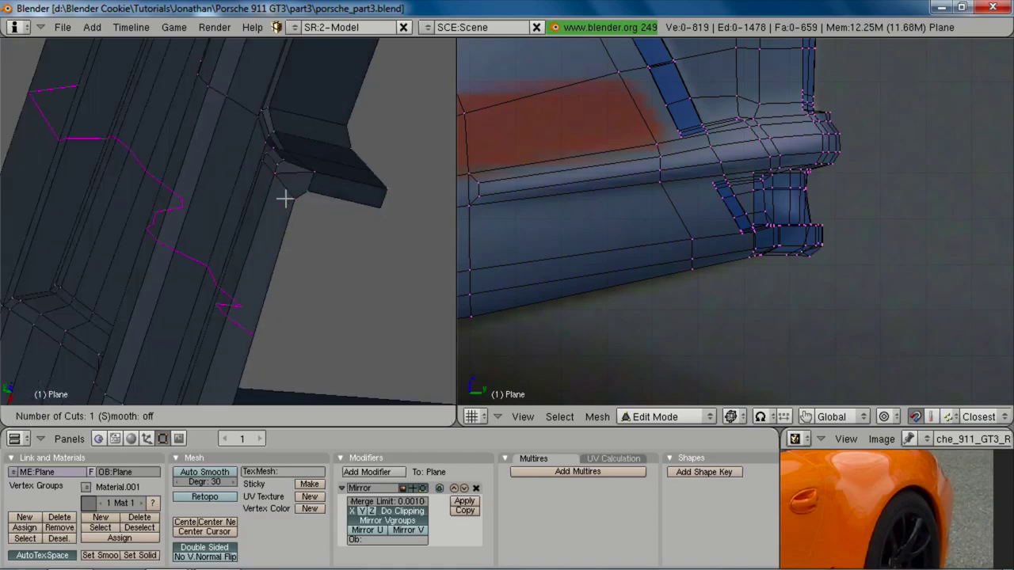
key("Escape")
Step: Adjust the rebuilt corner's vertices one by one along Z to even out the cutout's lower edge
middle_click_drag(298, 219, 316, 282)
key("g")
key("z")
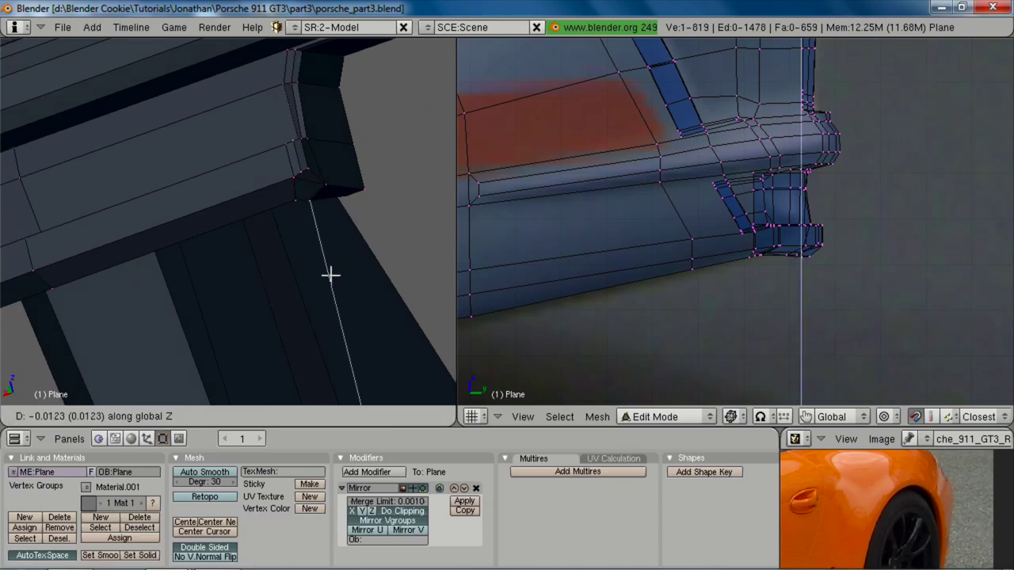
left_click(330, 275)
key("z")
right_click(342, 206)
key("z")
key("g")
key("z")
left_click(344, 211)
middle_click_drag(344, 212, 225, 303)
right_click(313, 184)
key("g")
key("z")
left_click(313, 185)
Step: In the back view, box-select the vertices at the upper end of the cutout's side edge and shift them along X
key("Tab")
scroll(254, 253, "down", 4)
key("a")
key("ctrl+KP_1")
scroll(225, 302, "up", 4)
key("Tab")
middle_click_drag(183, 170, 246, 304, "shift")
scroll(192, 233, "up", 3)
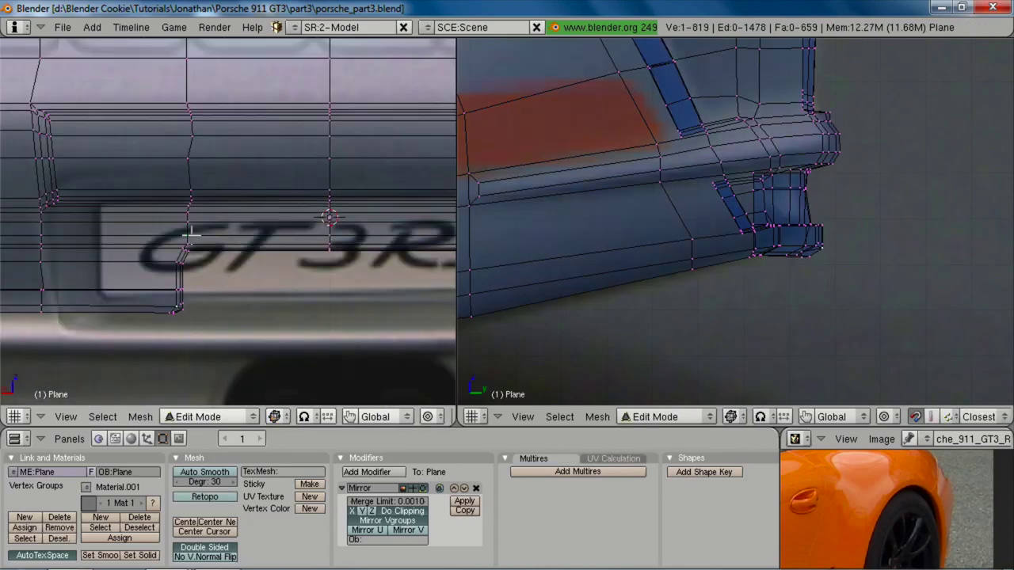
left_click_drag(153, 254, 216, 356)
key("a")
right_click(178, 81, "alt")
key("b")
left_click_drag(174, 236, 193, 275)
key("g")
key("x")
left_click(206, 255)
Step: Shift a second group of the cutout's side-edge vertices along X and return to Object Mode with solid shading
key("a")
key("b")
key("g")
key("x")
left_click(189, 274)
scroll(267, 307, "down", 5)
key("z")
key("Tab")
scroll(268, 308, "down", 1)
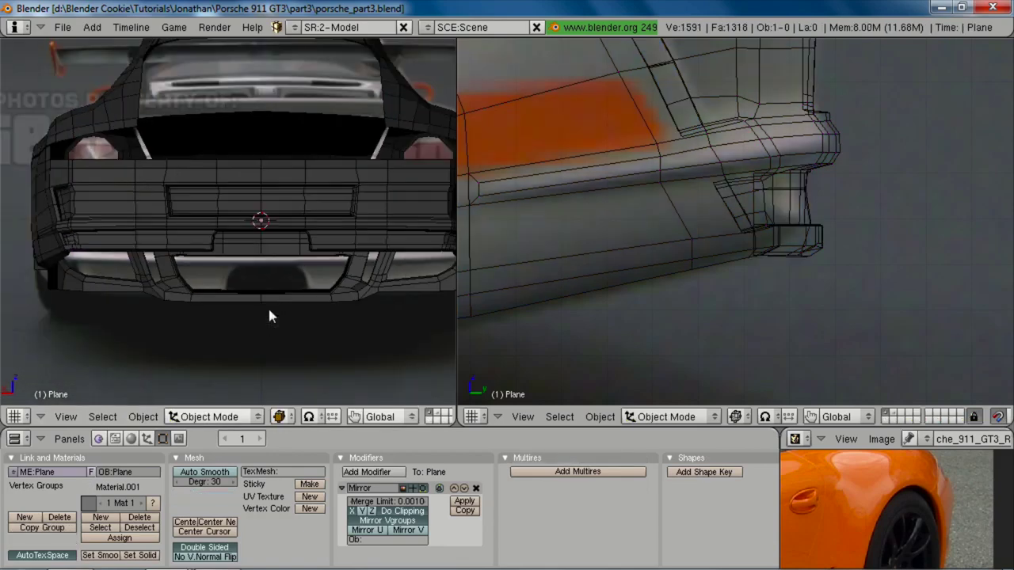
Step: Save the model over the existing file porsche_part3.blend
middle_click_drag(269, 315, 294, 297)
key("ctrl+w")
mouse_move(262, 249)
middle_mouse_down()
mouse_move(231, 279)
mouse_move(260, 244)
middle_mouse_up()
left_click(232, 279)
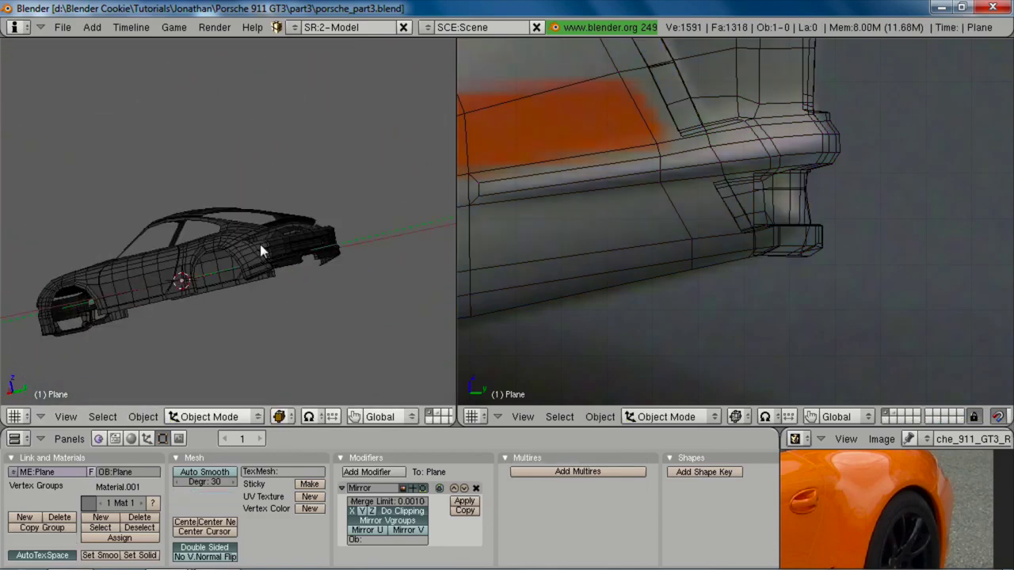
Step: Examine the whole car body from several angles and compare its wireframe with the rear and side reference photos
scroll(262, 244, "up", 4)
middle_click_drag(286, 210, 322, 250)
scroll(288, 162, "down", 2)
middle_click_drag(288, 162, 214, 168, "shift")
key("z")
key("z")
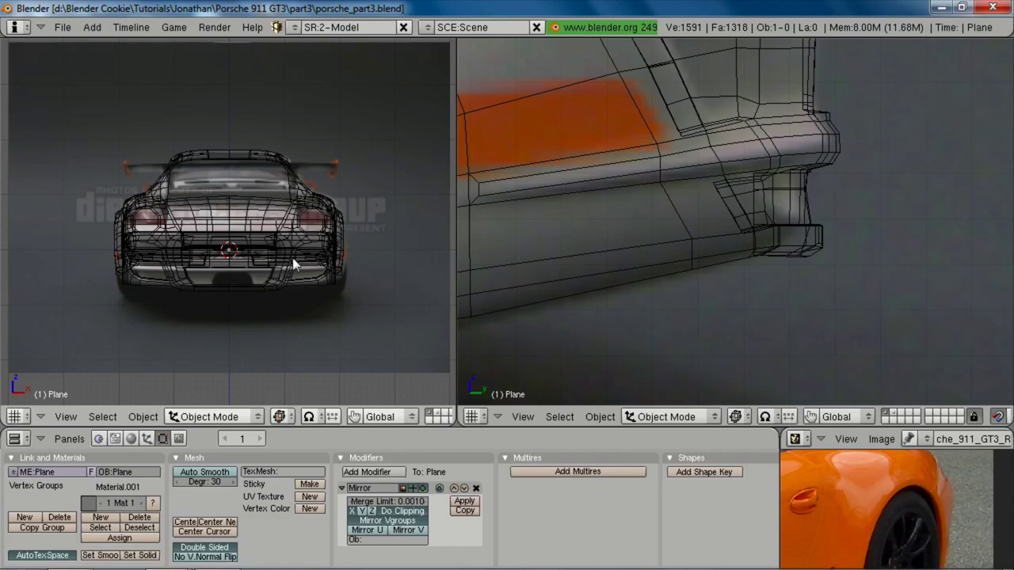
scroll(777, 149, "down", 5)
middle_click_drag(733, 94, 944, 315, "shift")
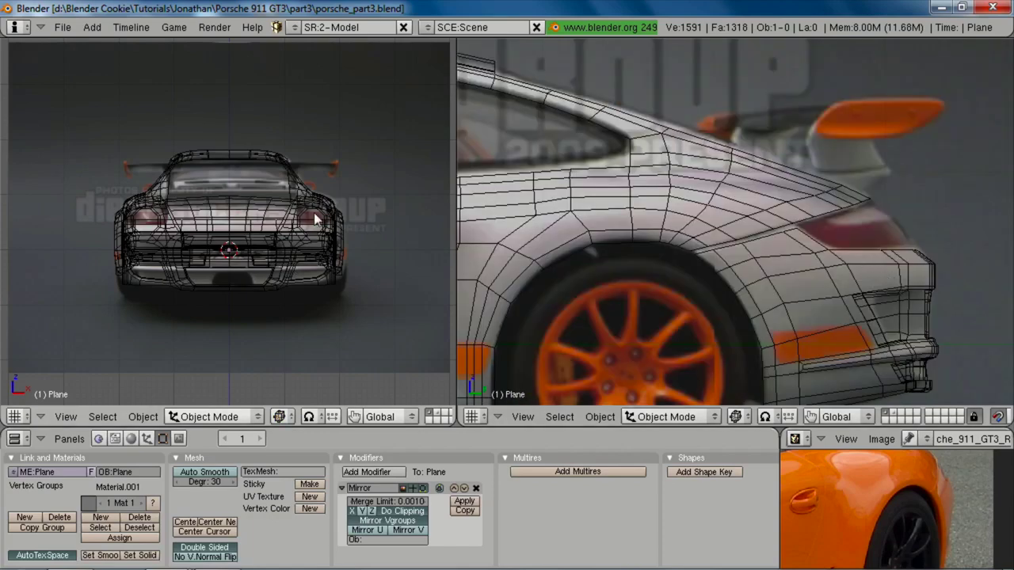
key("z")
mouse_move(263, 258)
middle_mouse_down()
mouse_move(232, 257)
mouse_move(200, 300)
mouse_move(293, 261)
mouse_move(242, 285)
mouse_move(243, 271)
mouse_move(299, 237)
middle_mouse_up()
scroll(758, 274, "down", 4)
middle_click_drag(707, 305, 894, 290, "shift")
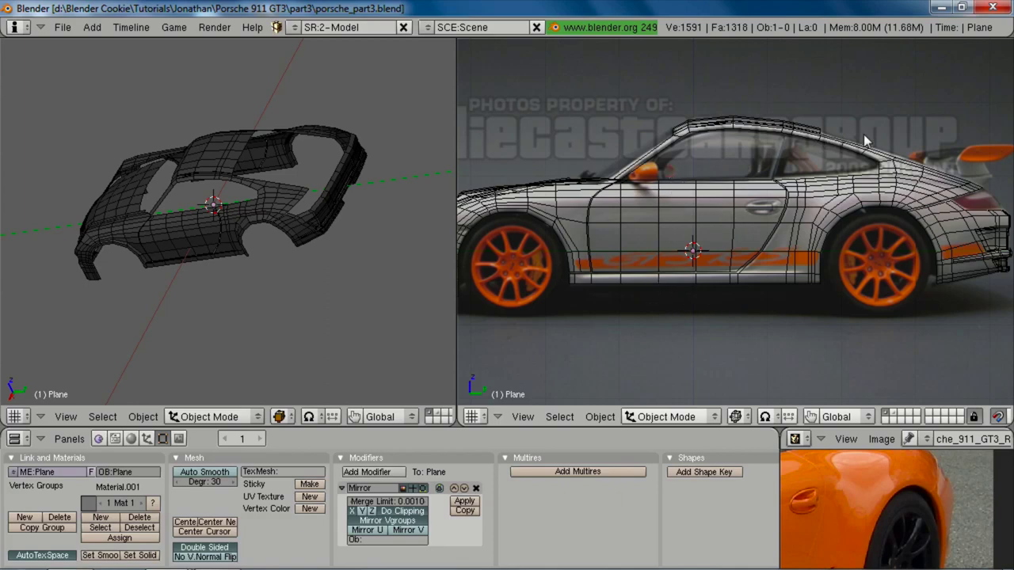
middle_click_drag(90, 225, 142, 224)
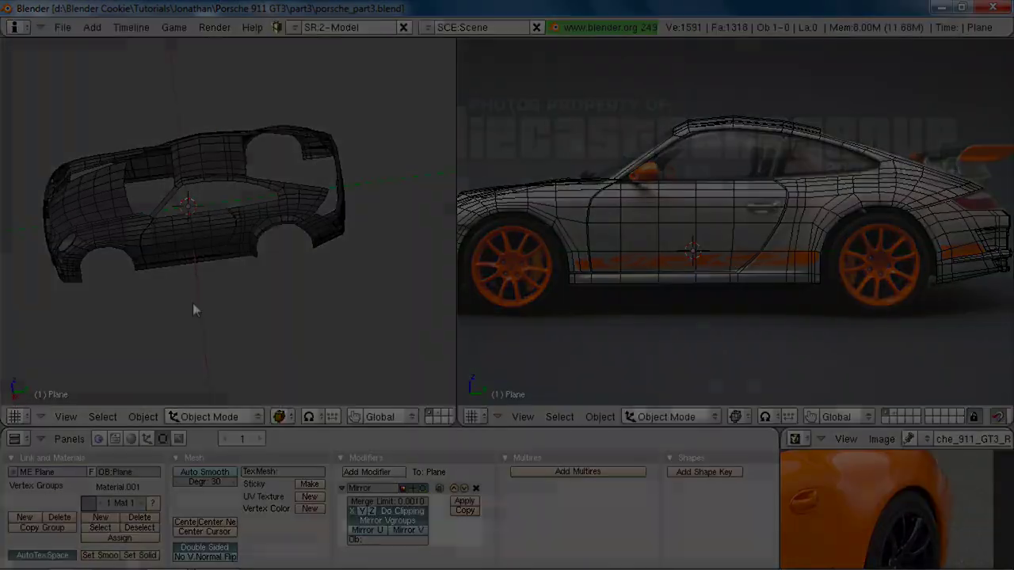